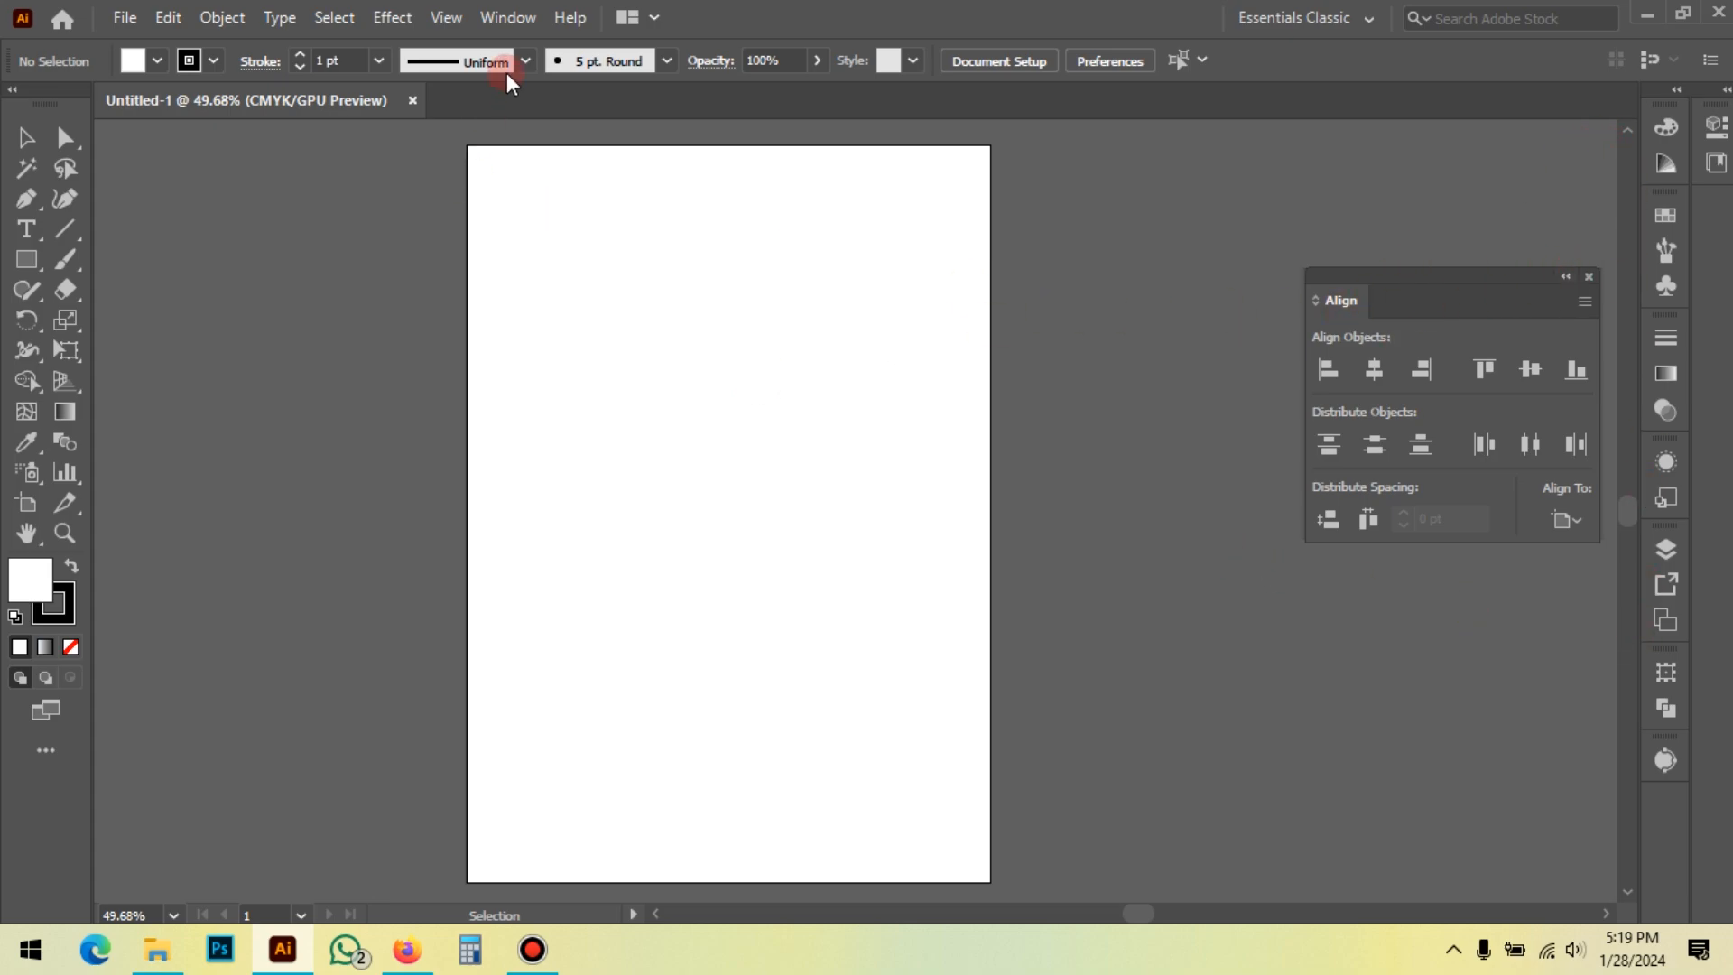
Step: Hide the Align panel
left_click(510, 20)
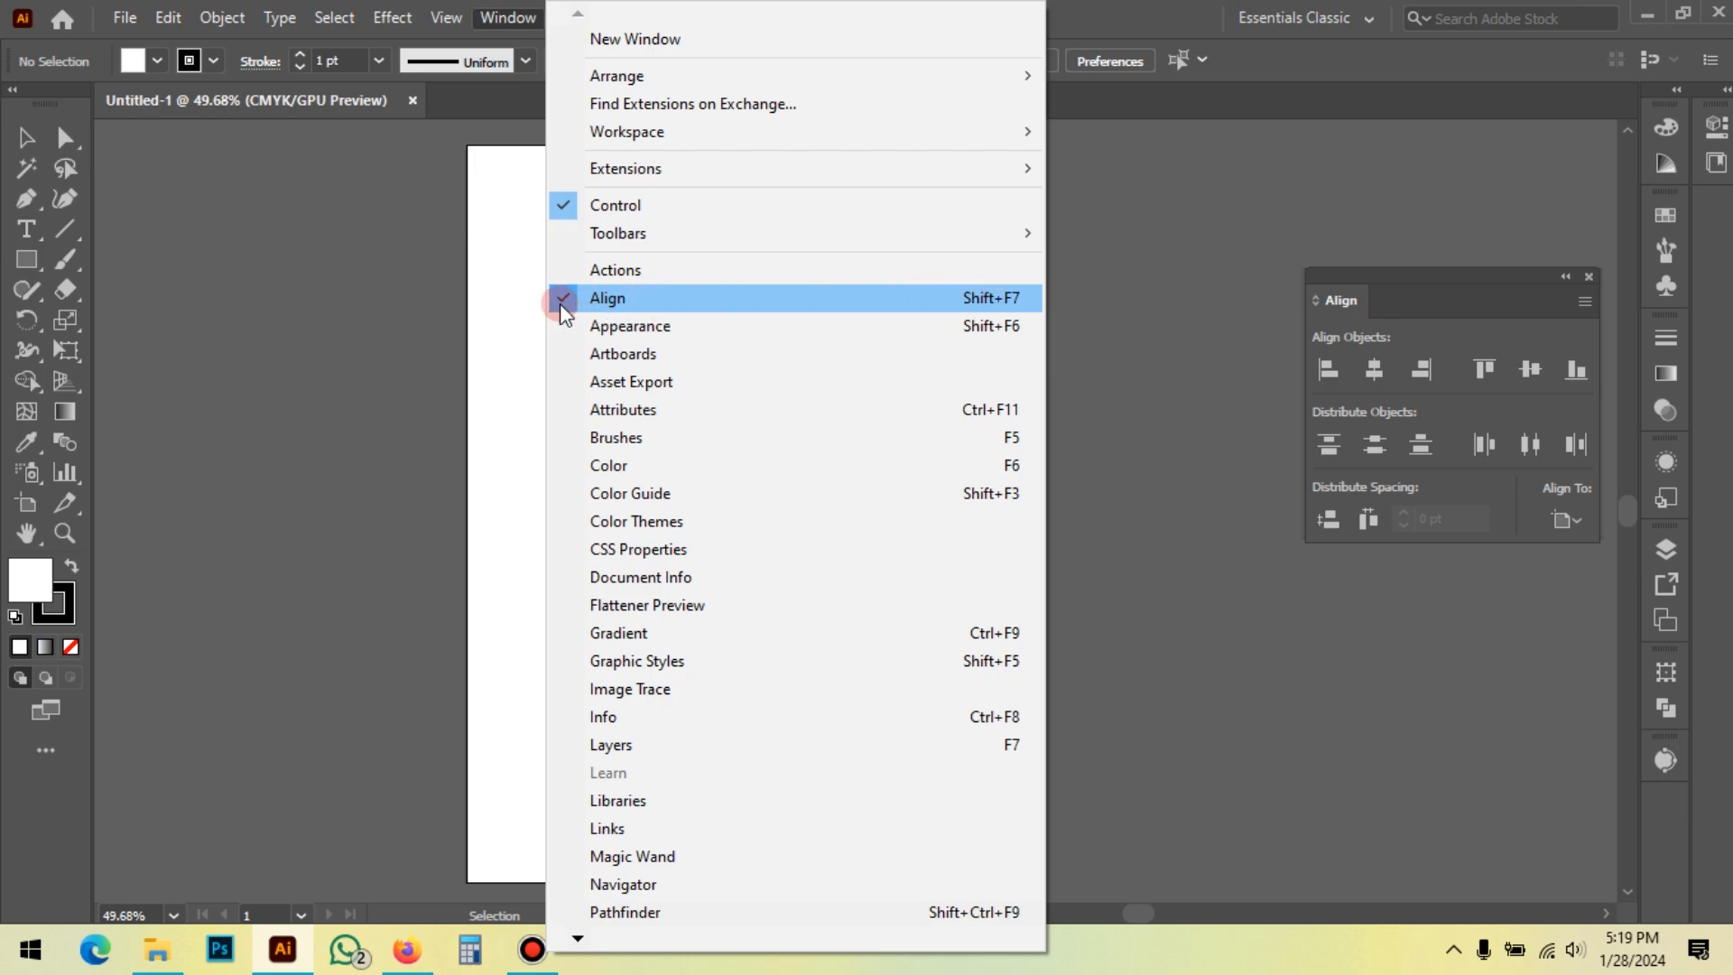
left_click(612, 298)
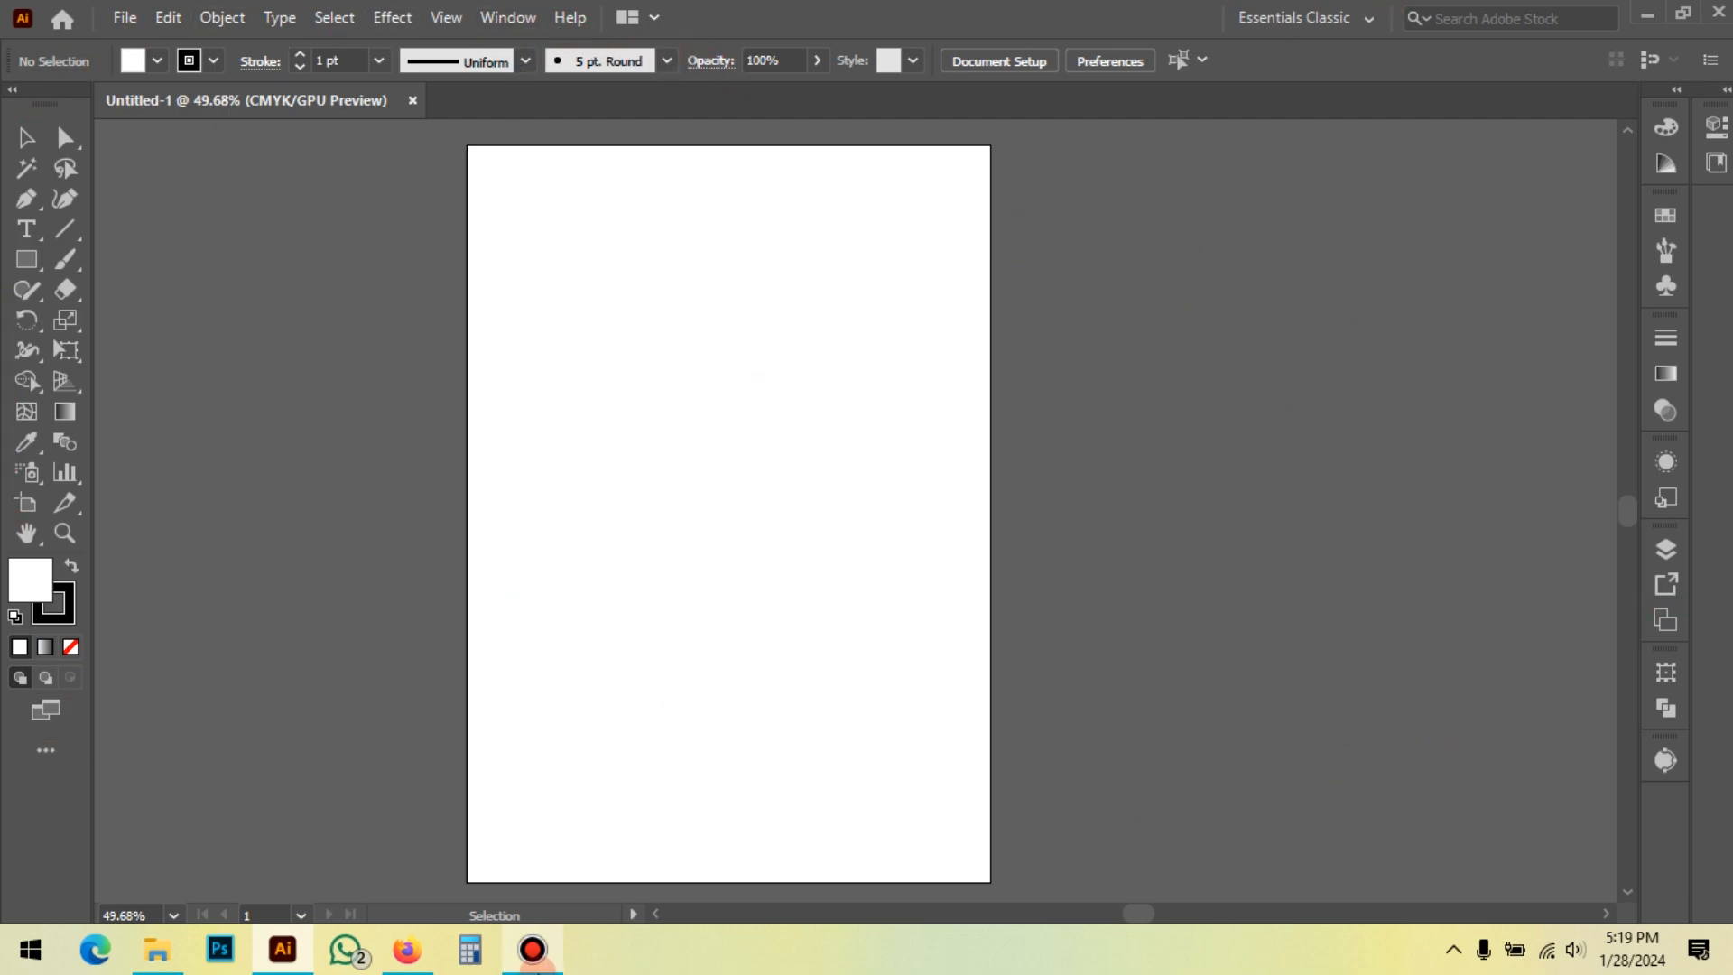
left_click(539, 955)
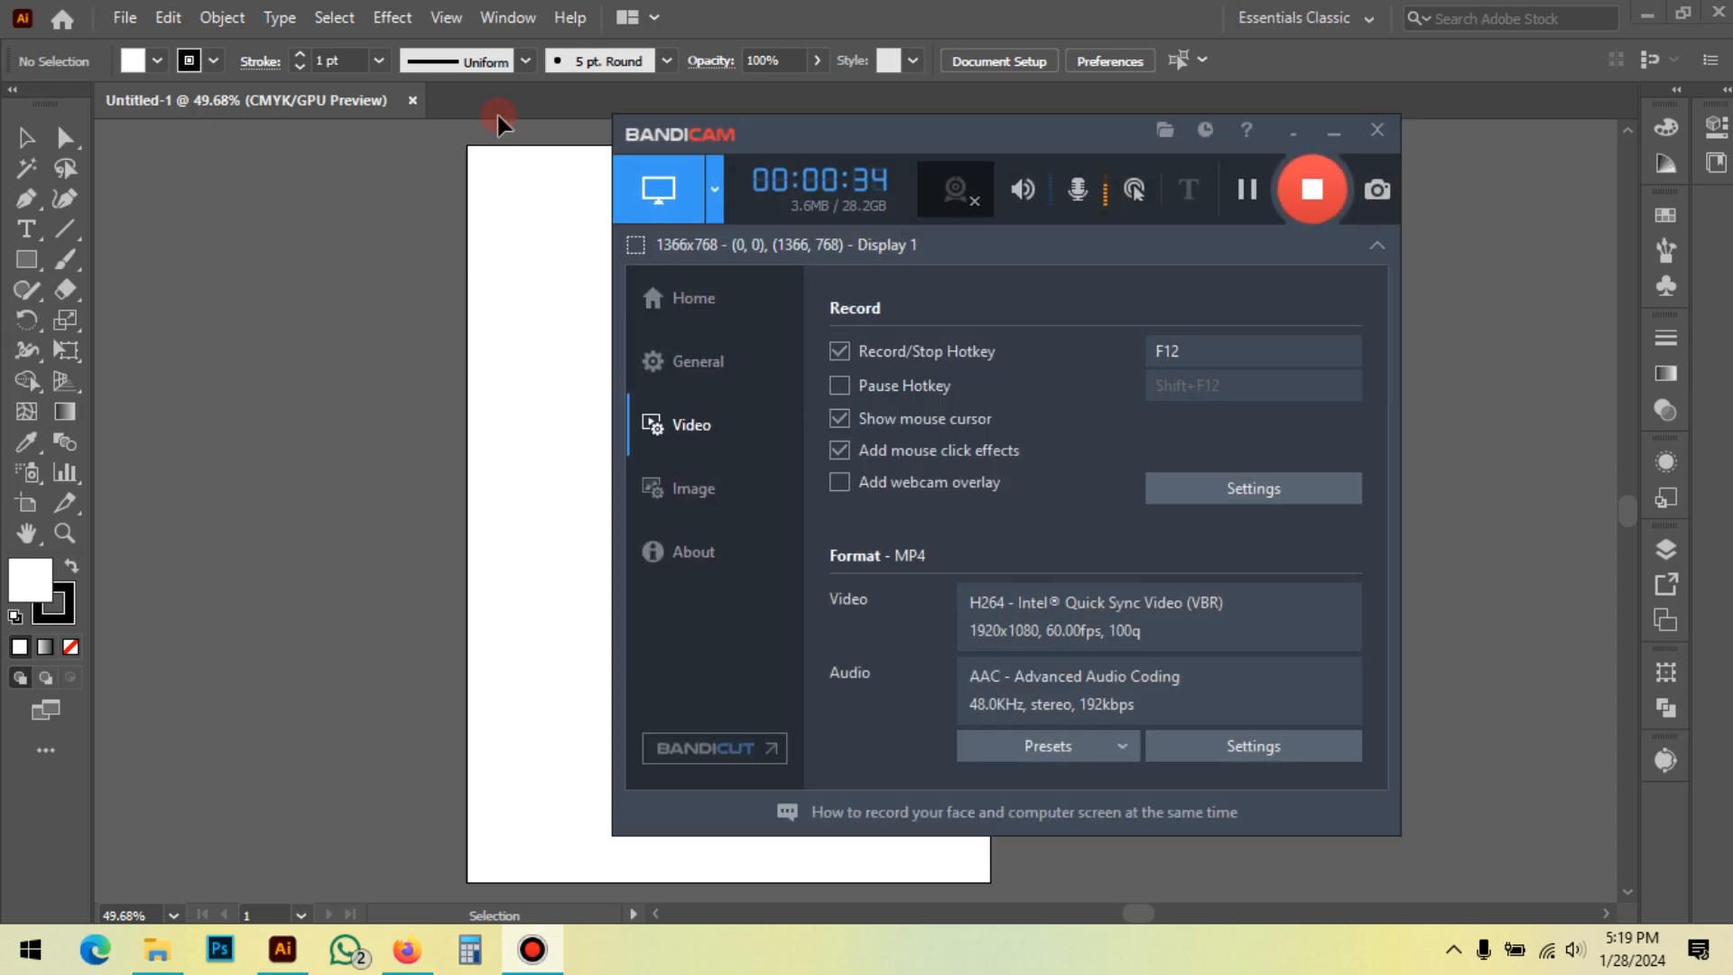
Step: Show the Align panel and move it closer to the artboard
left_click(507, 17)
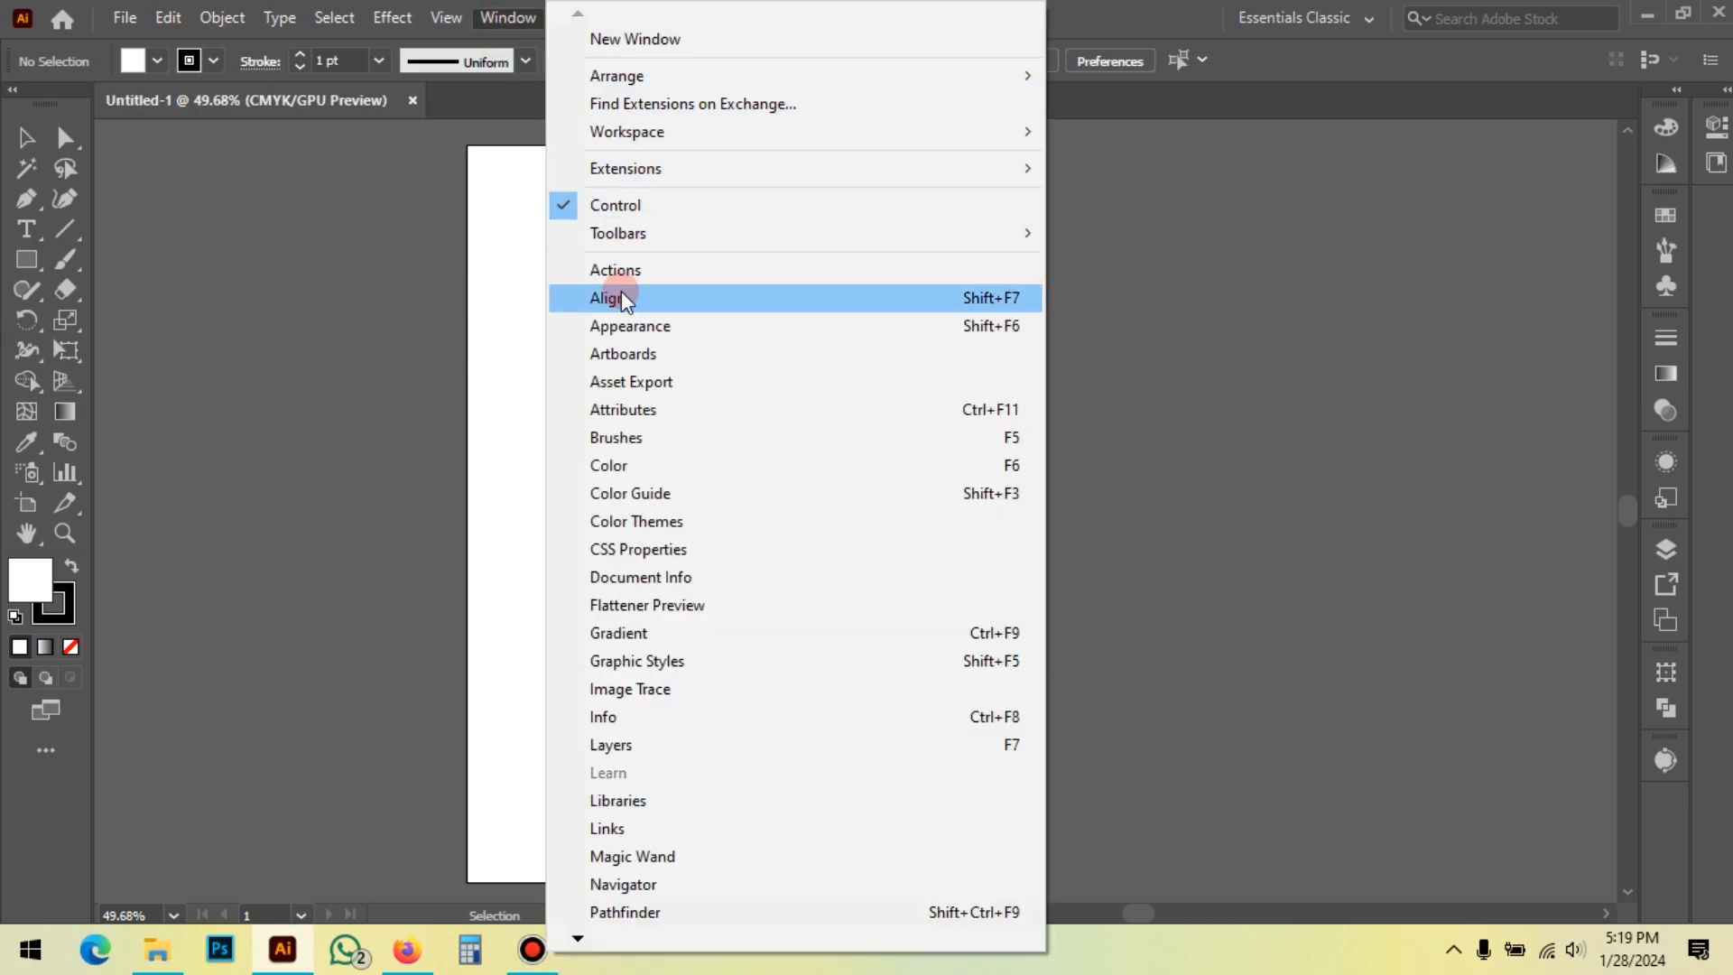
left_click(616, 305)
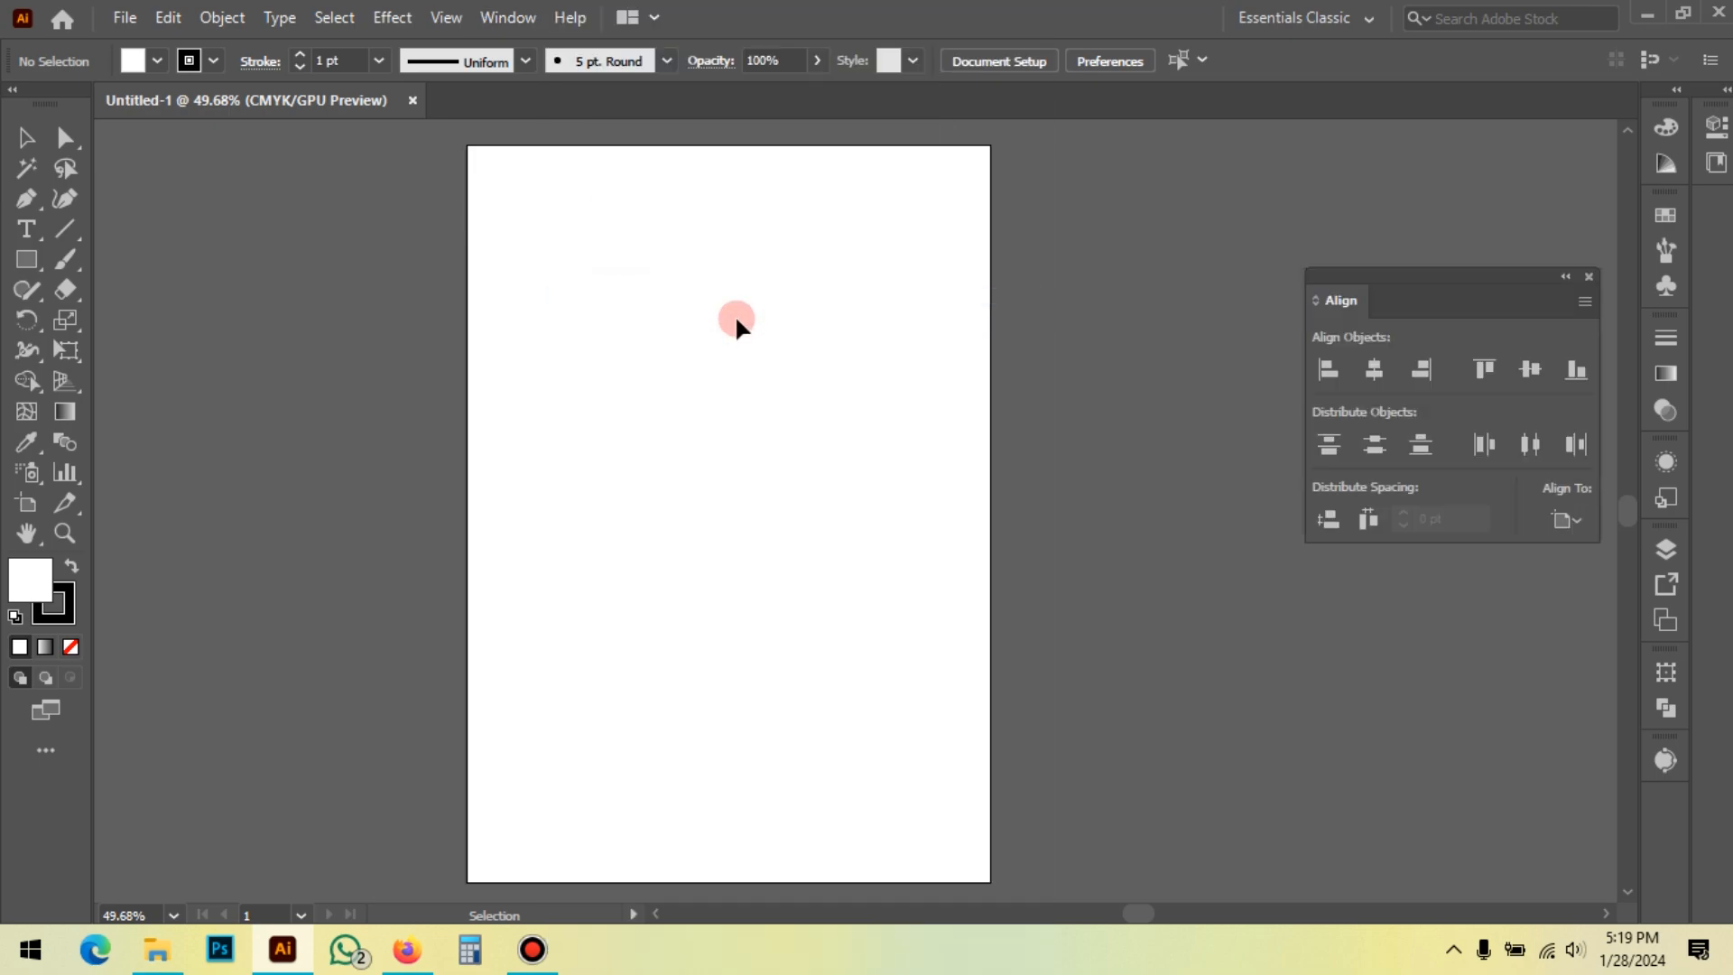
left_click_drag(1498, 279, 1261, 280)
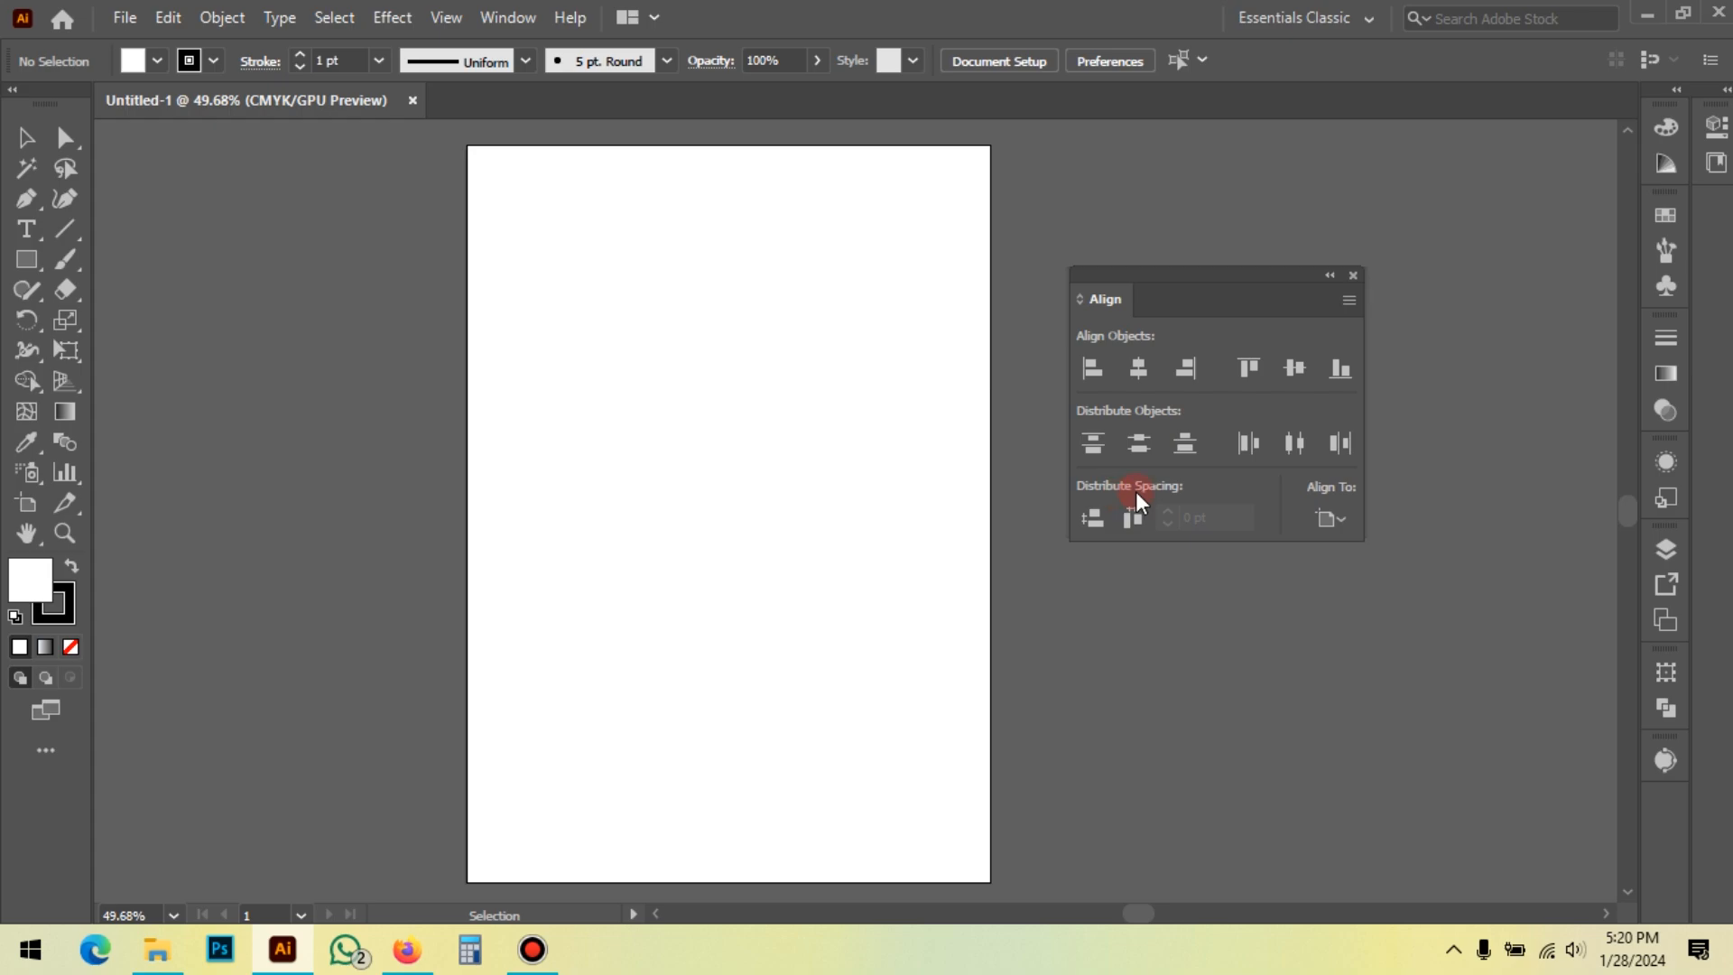
Step: Examine the Align panel's Align To options and move the panel farther away from the artboard
left_click(1337, 531)
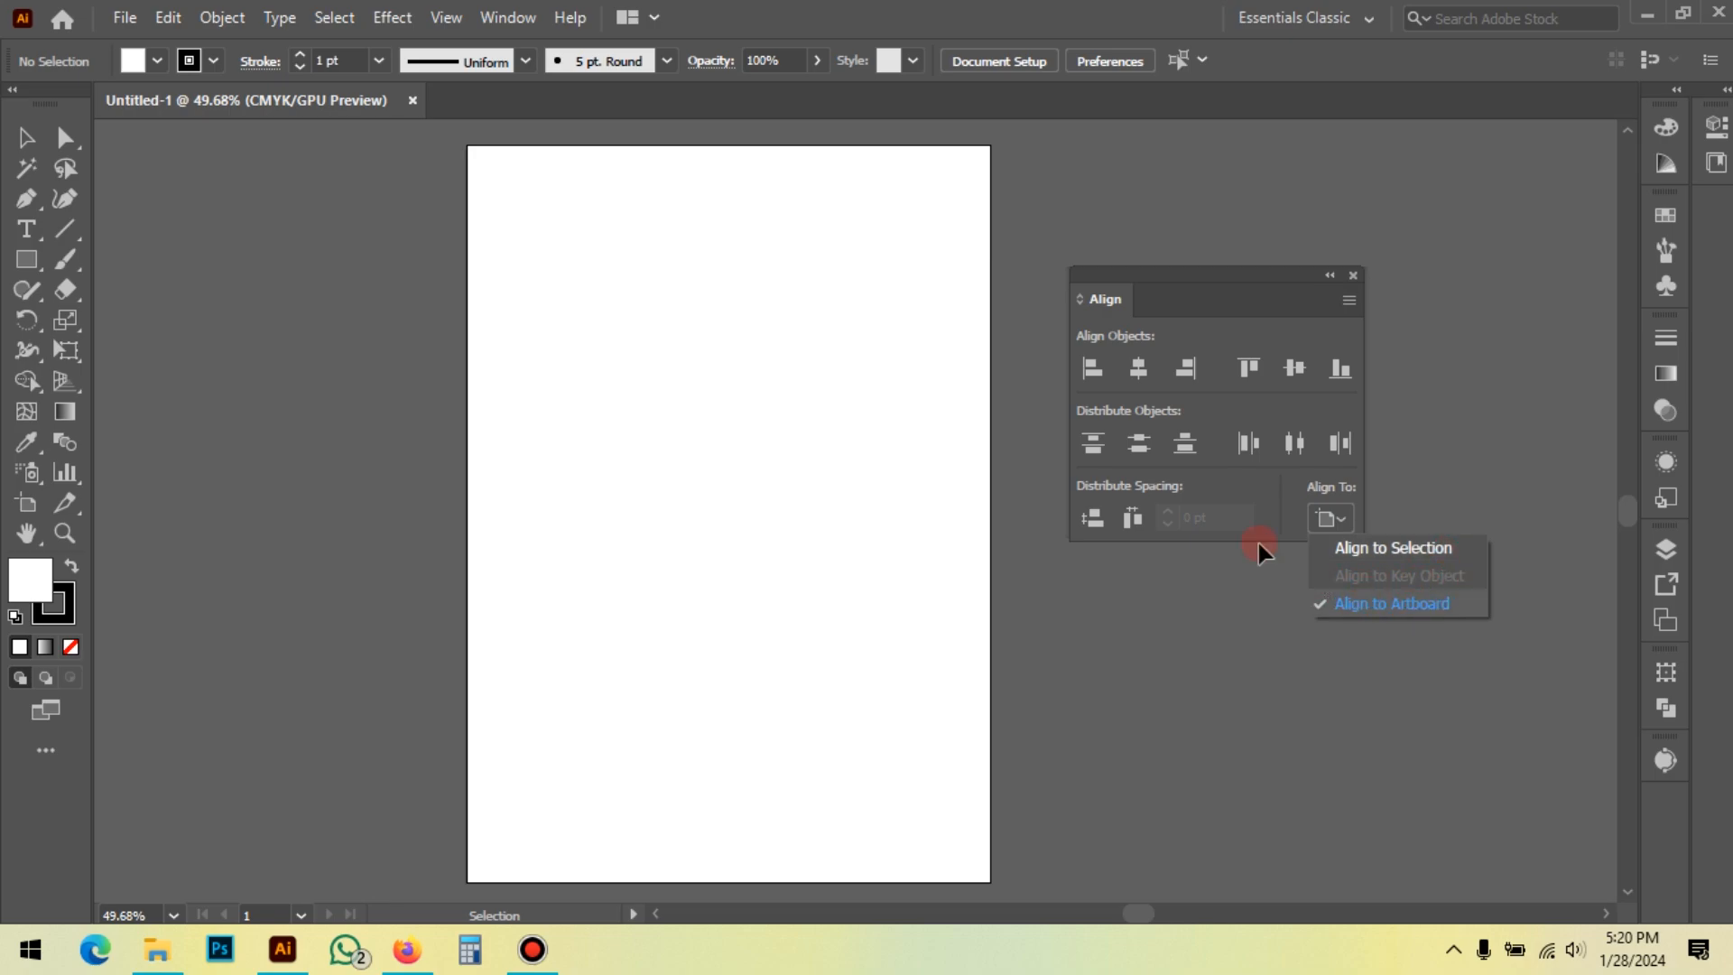
left_click(1093, 377)
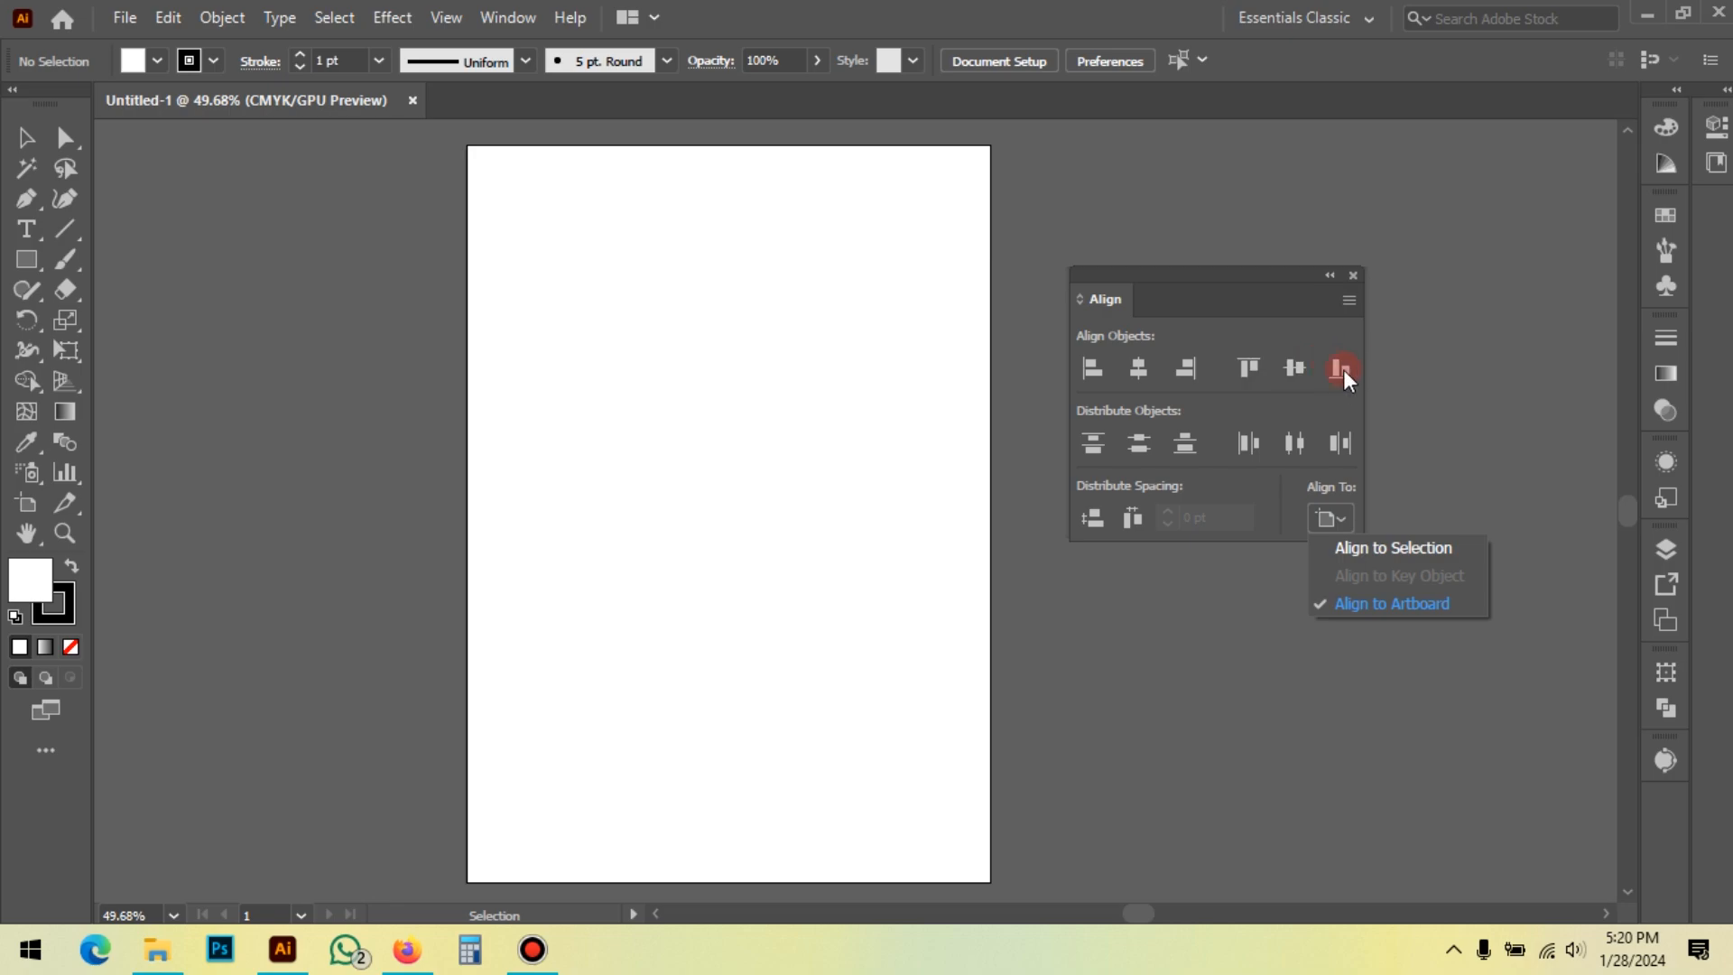
left_click(1403, 475)
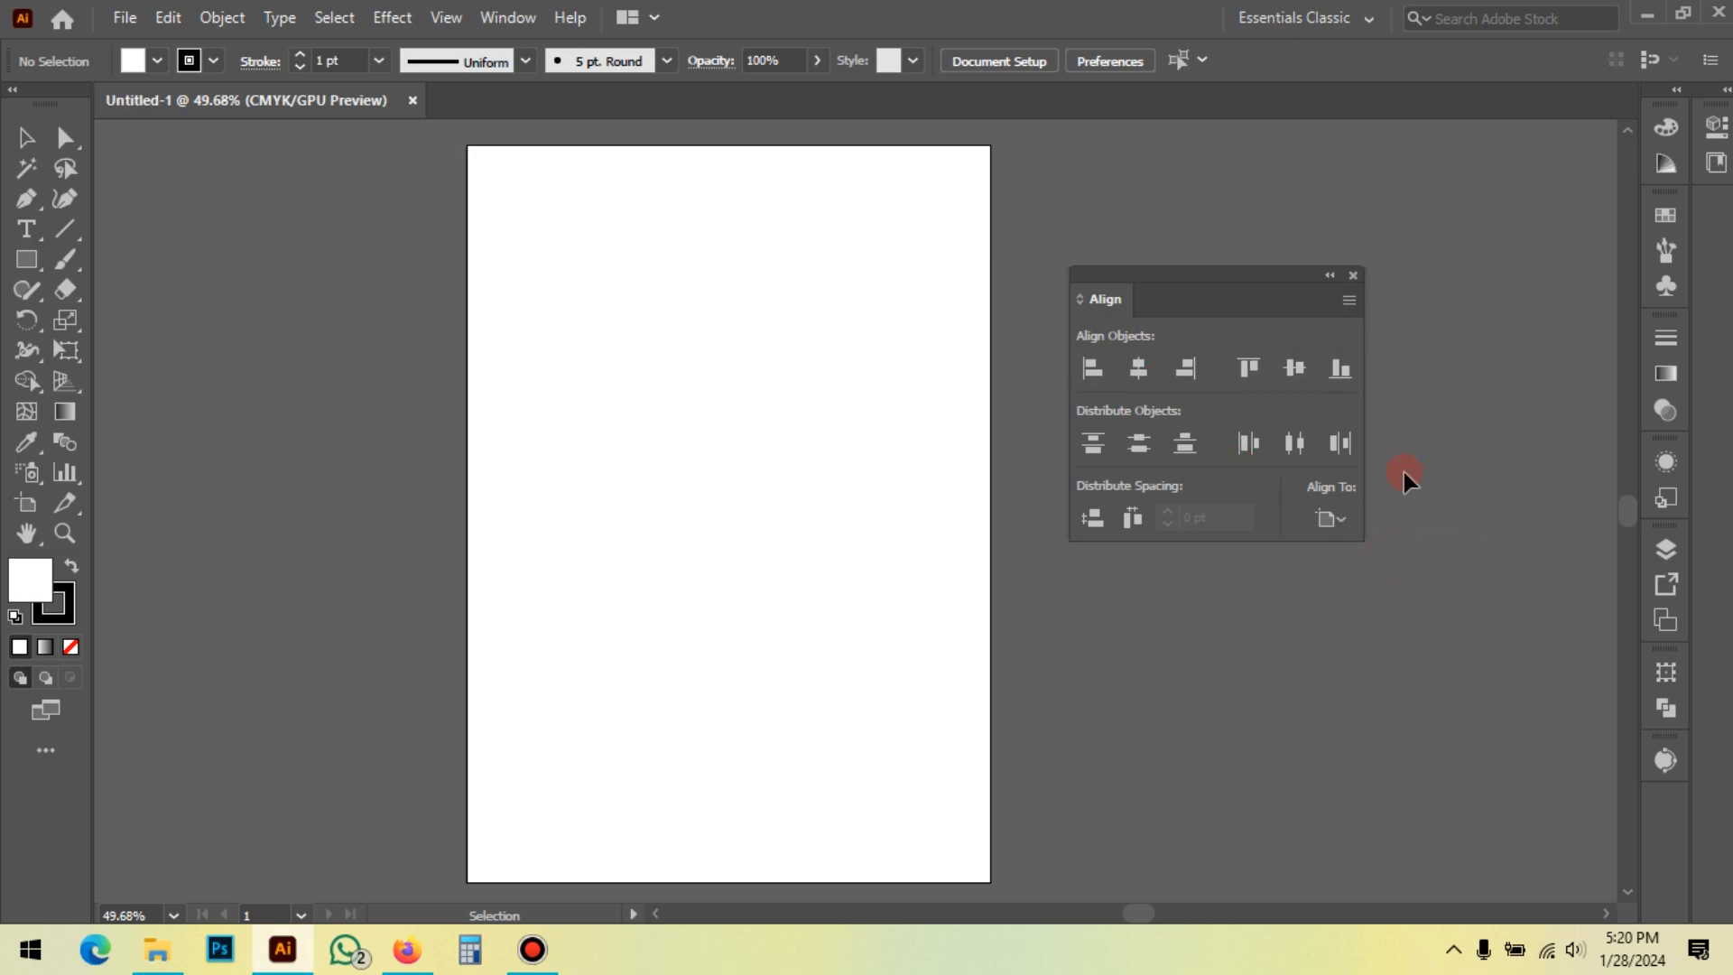
left_click(1336, 527)
left_click(1365, 548)
left_click(965, 483)
left_click_drag(1137, 276, 1327, 213)
left_click_drag(698, 335, 692, 334)
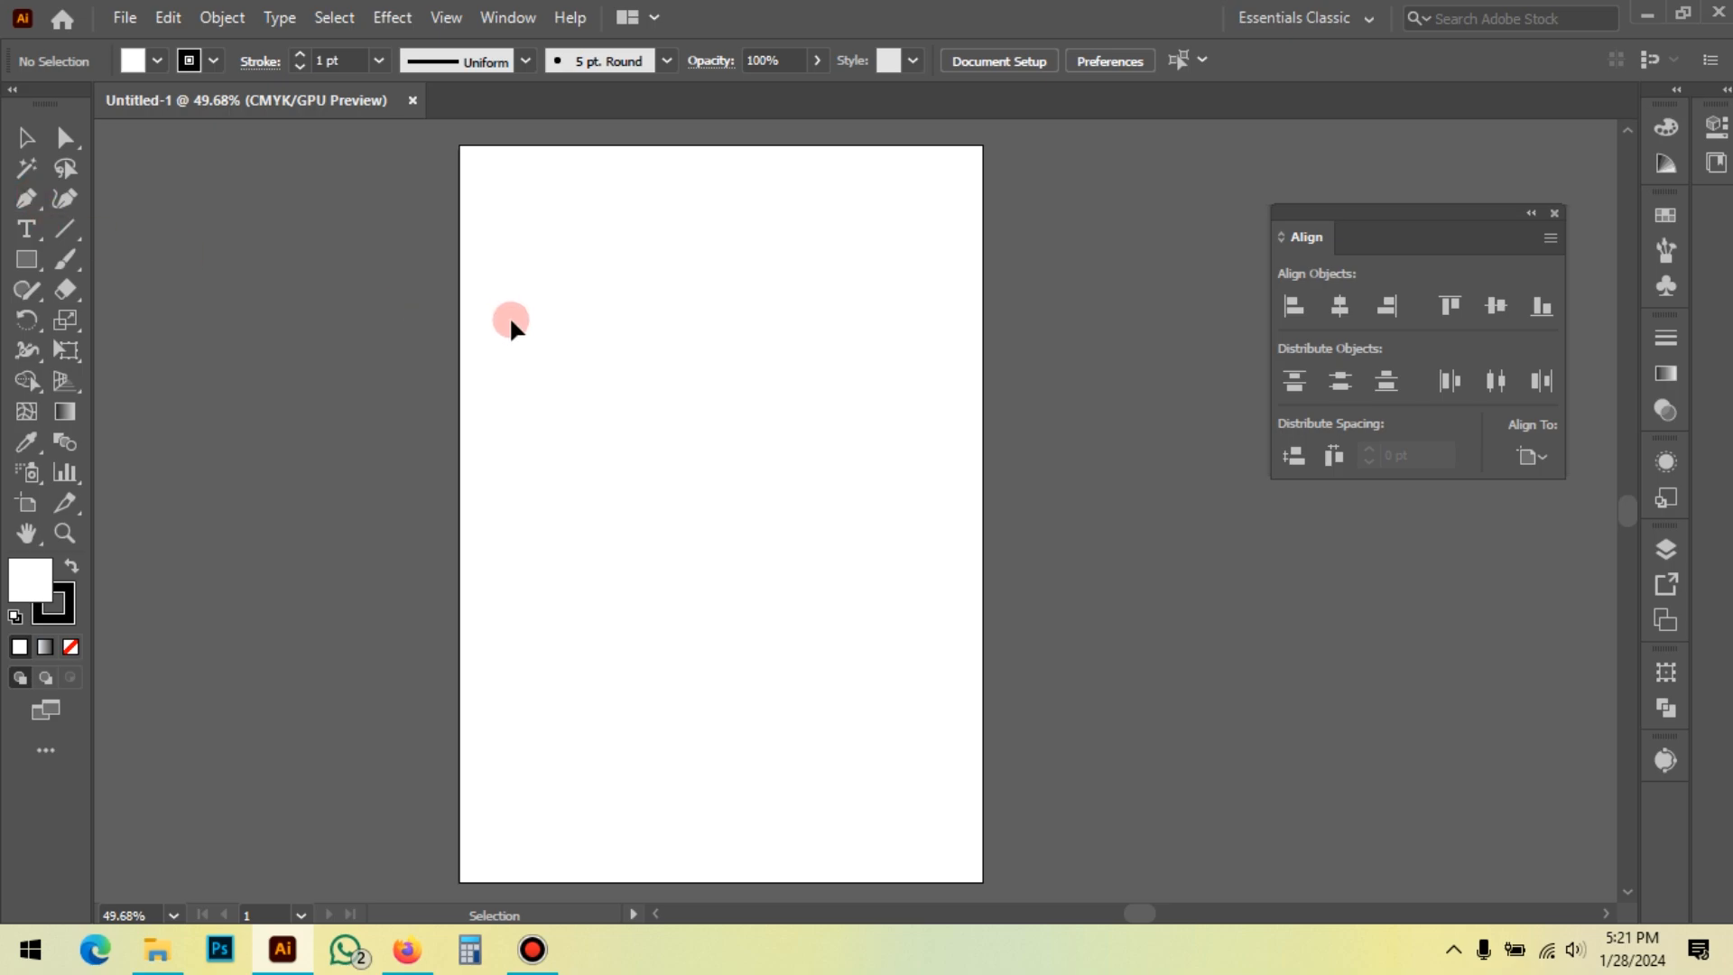
Step: Activate the Pen tool and set a dark green fill with no stroke for the new artwork
key("p")
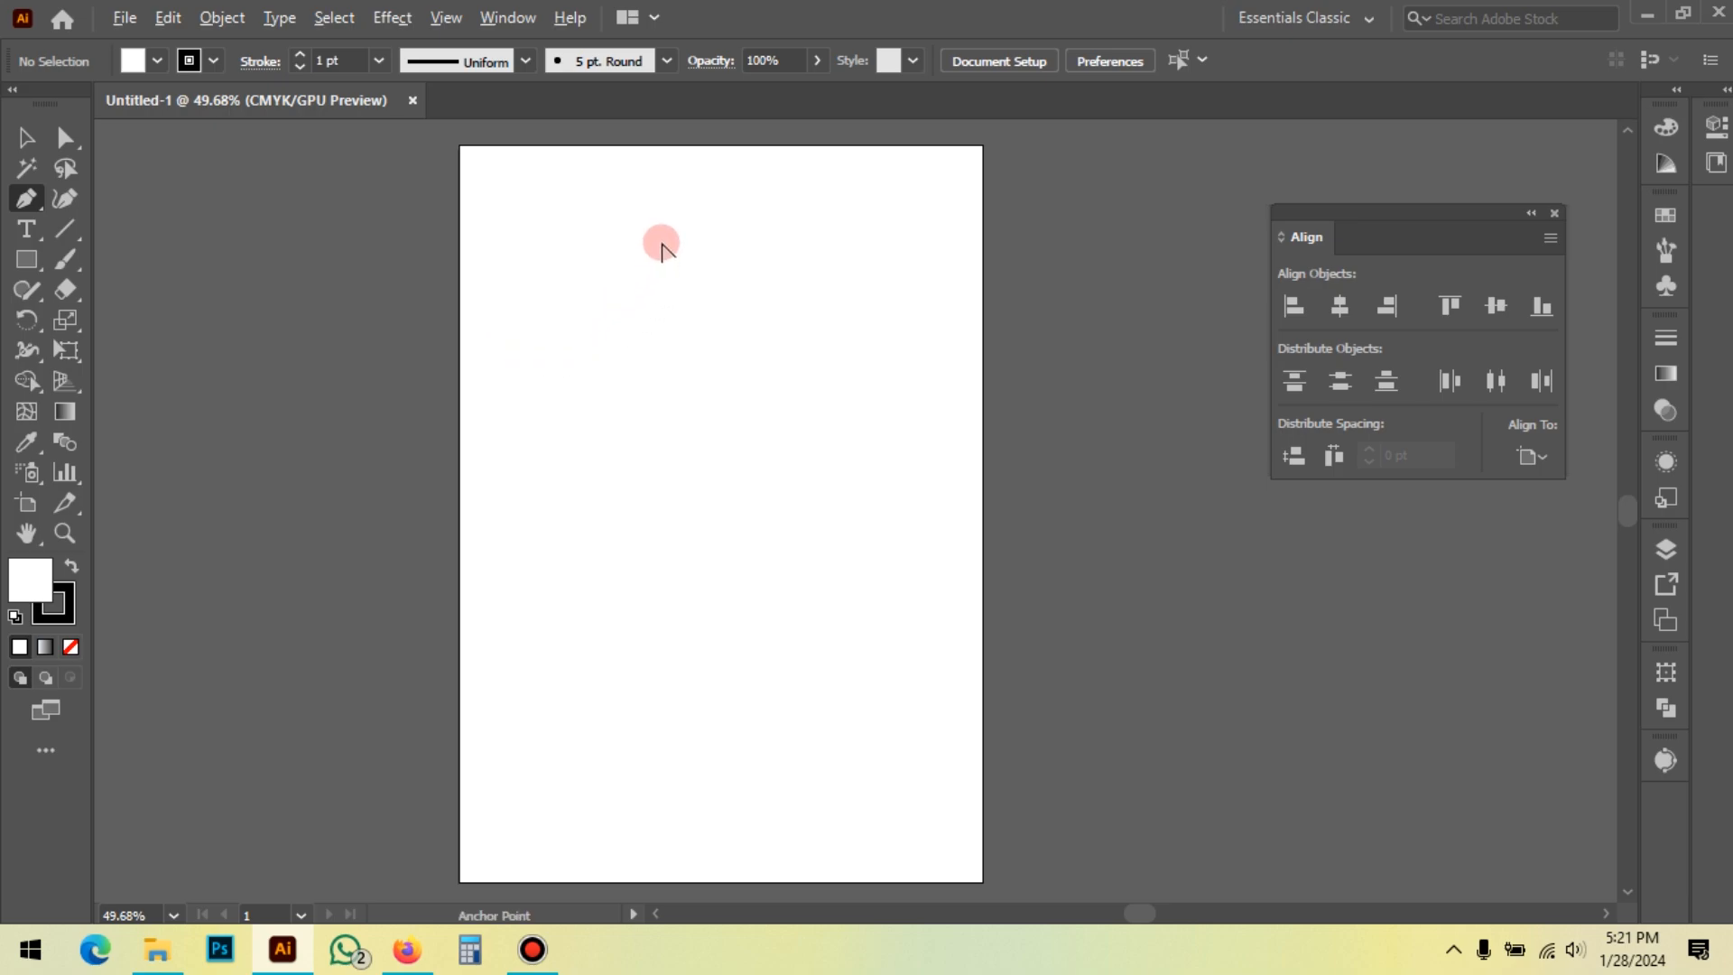
scroll(688, 204, "up", 1)
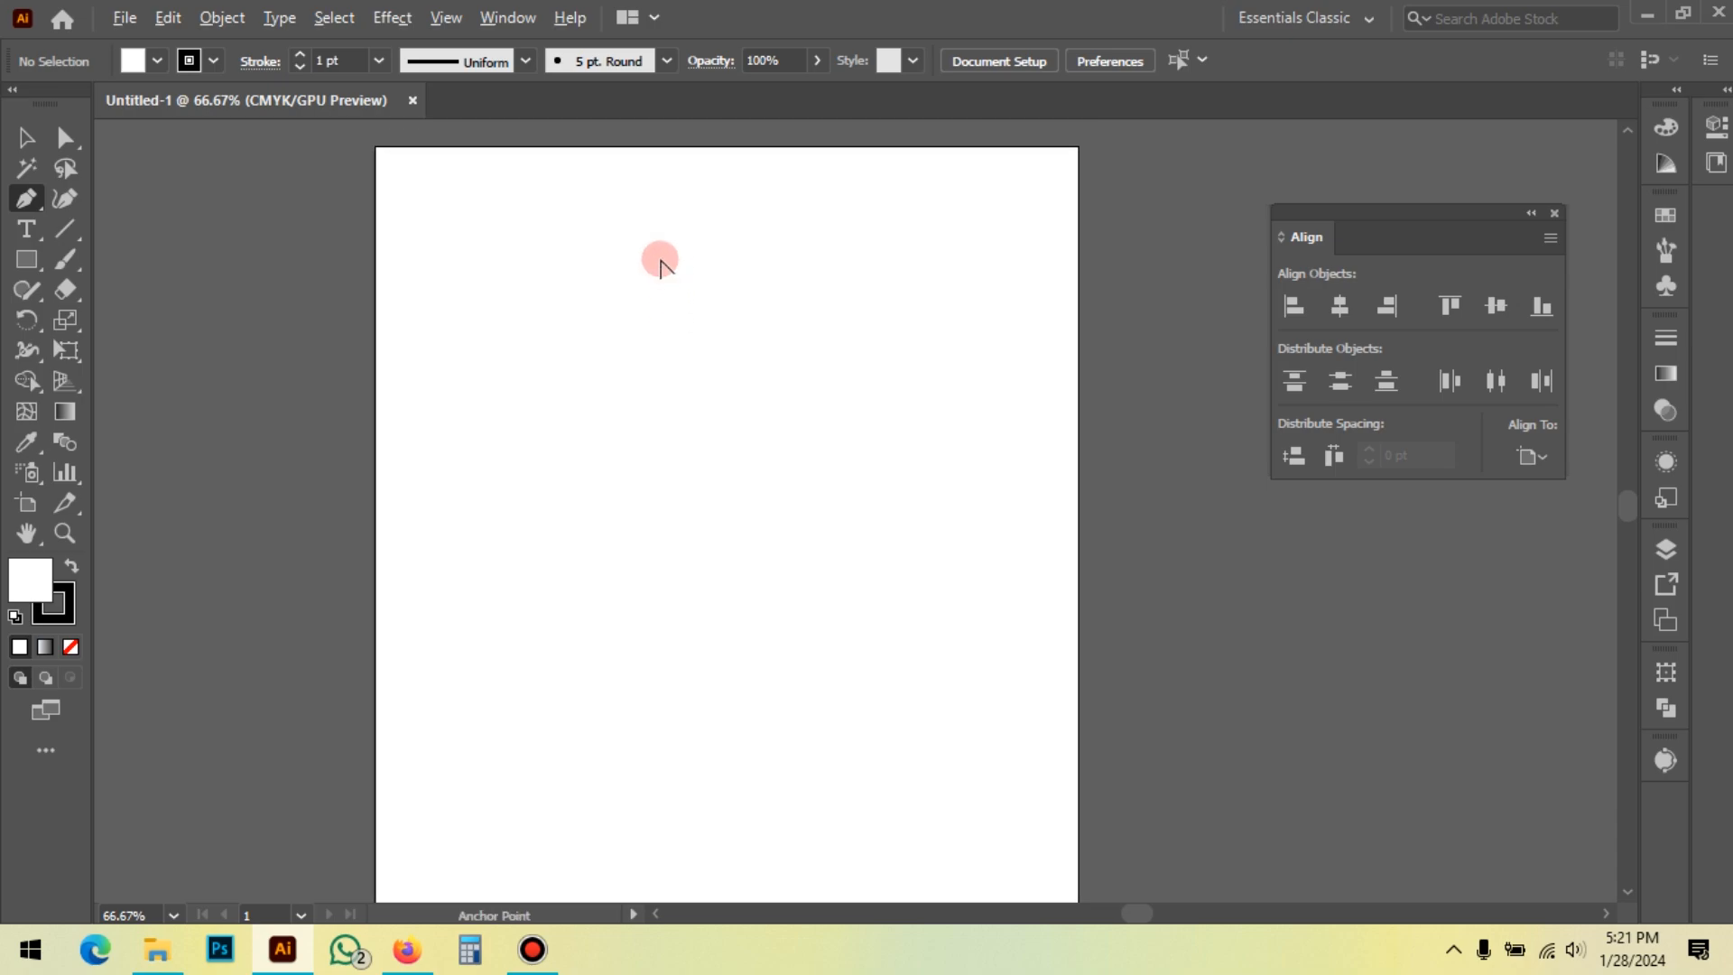
scroll(661, 264, "up", 1)
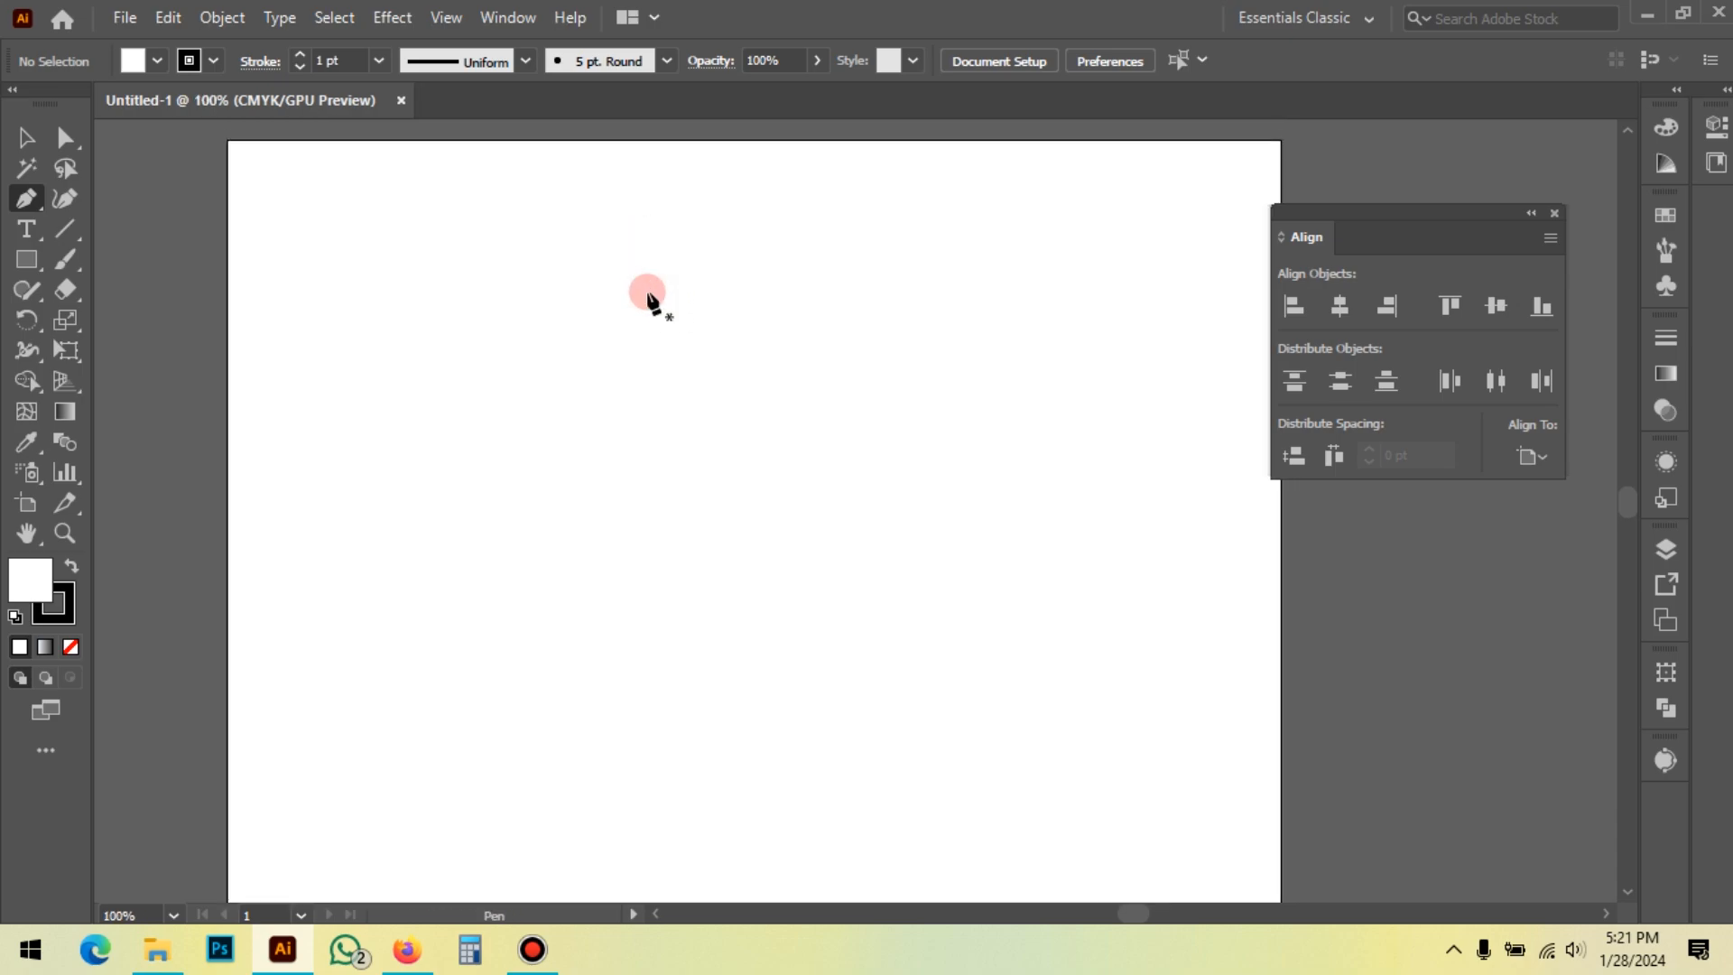
left_click(36, 536)
left_click(71, 568)
left_click(68, 645)
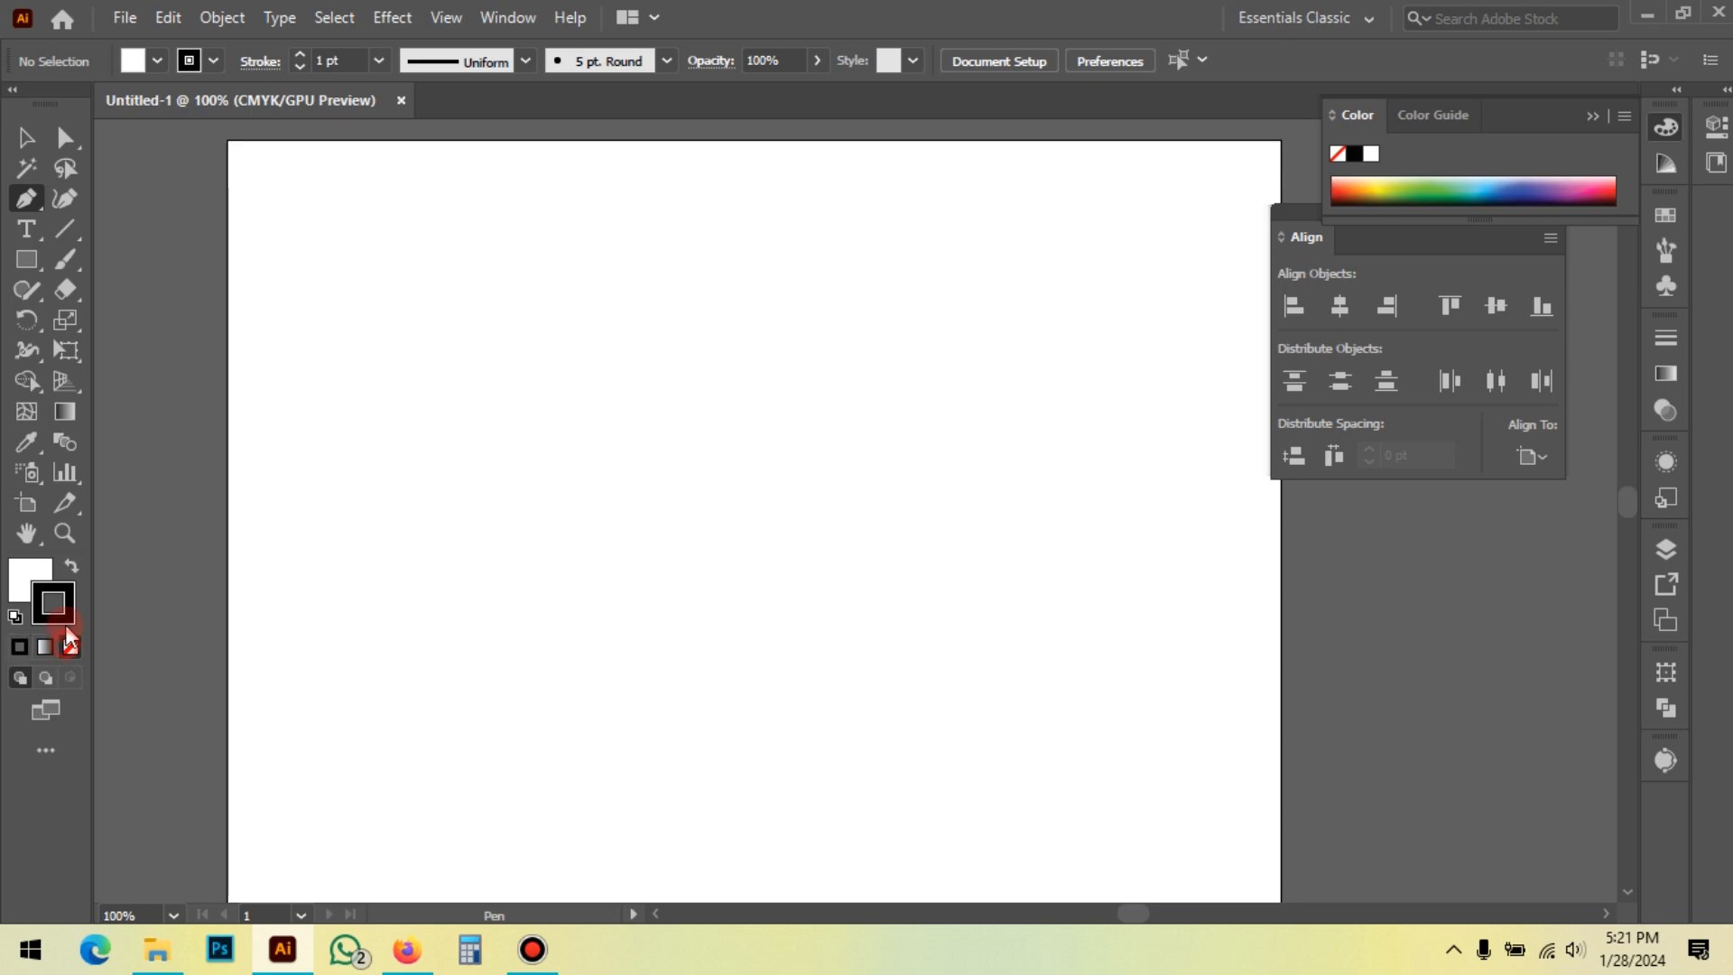
left_click(139, 59)
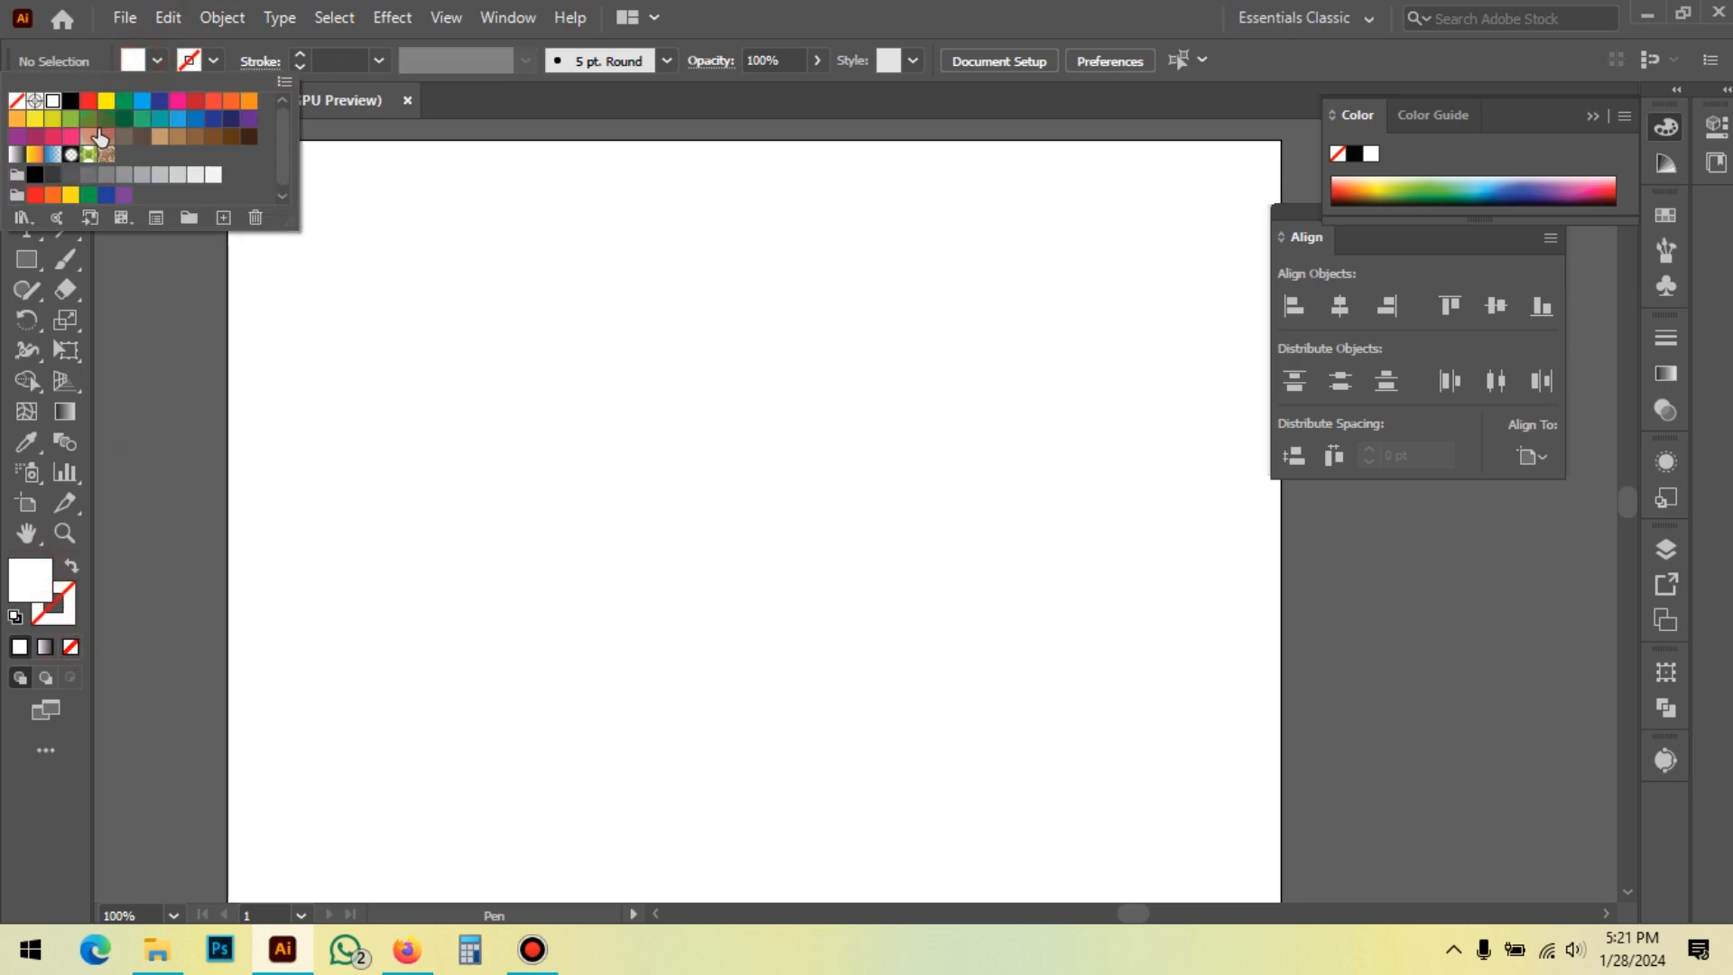
left_click(106, 119)
left_click(274, 274)
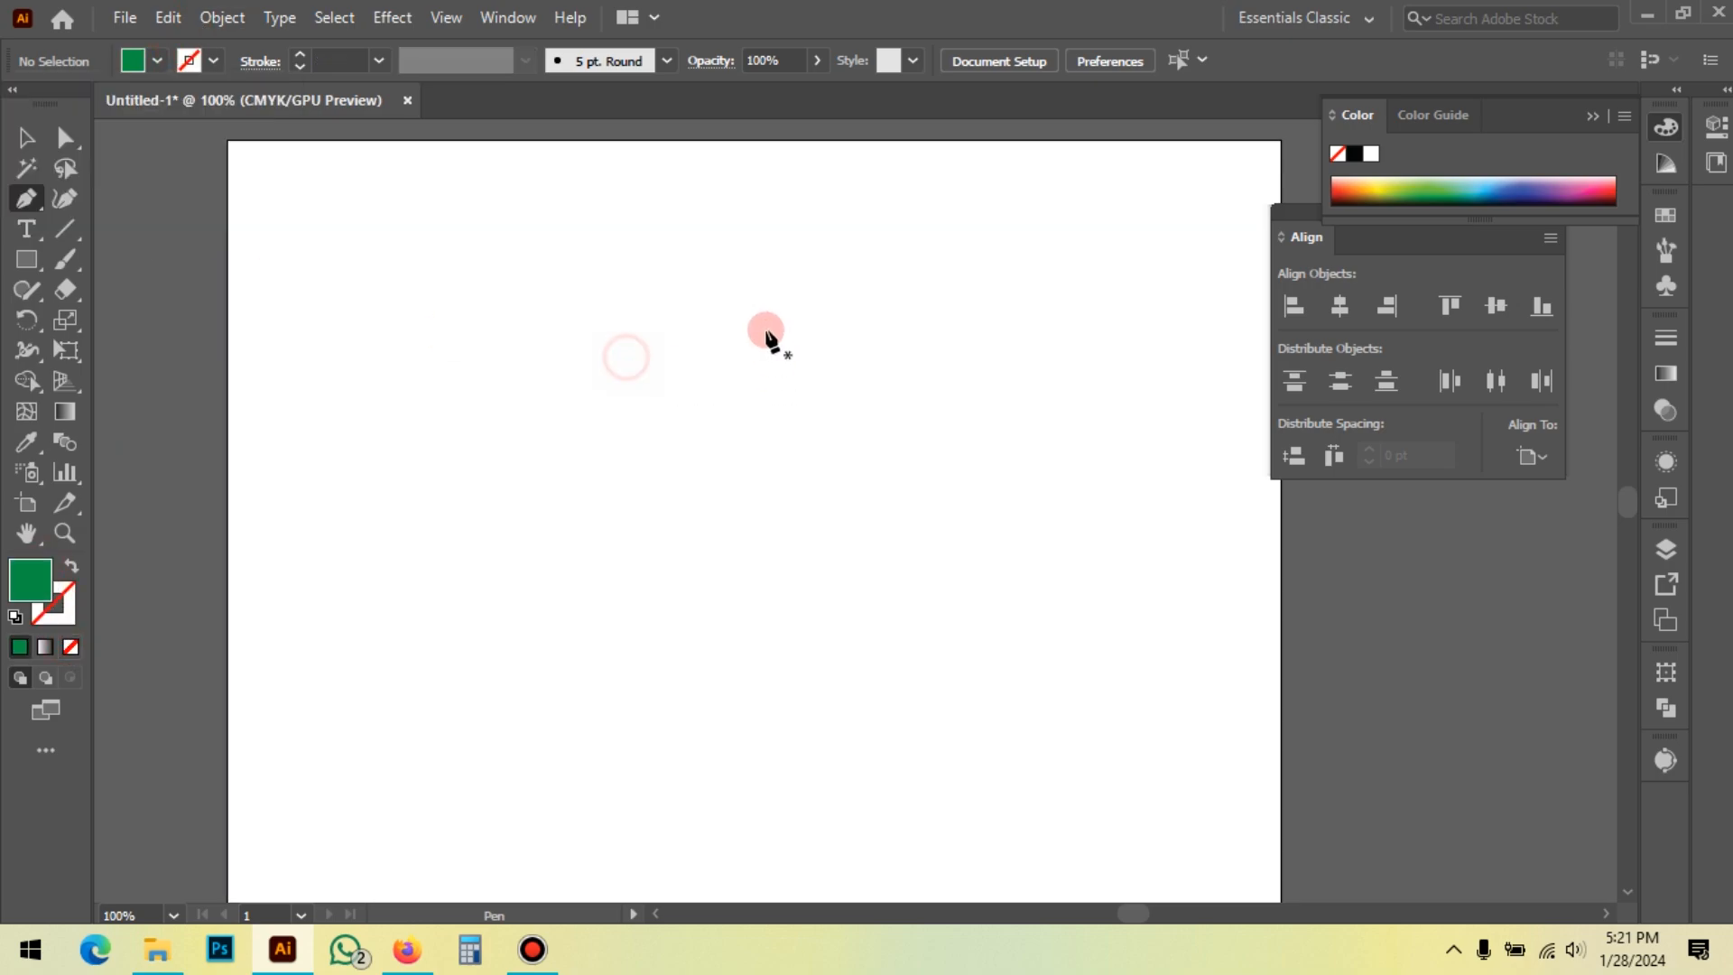
Step: Draw the curved right edge of a half leaf with the Pen tool, its end anchor about 125 pt straight below the start
scroll(682, 271, "down", 1)
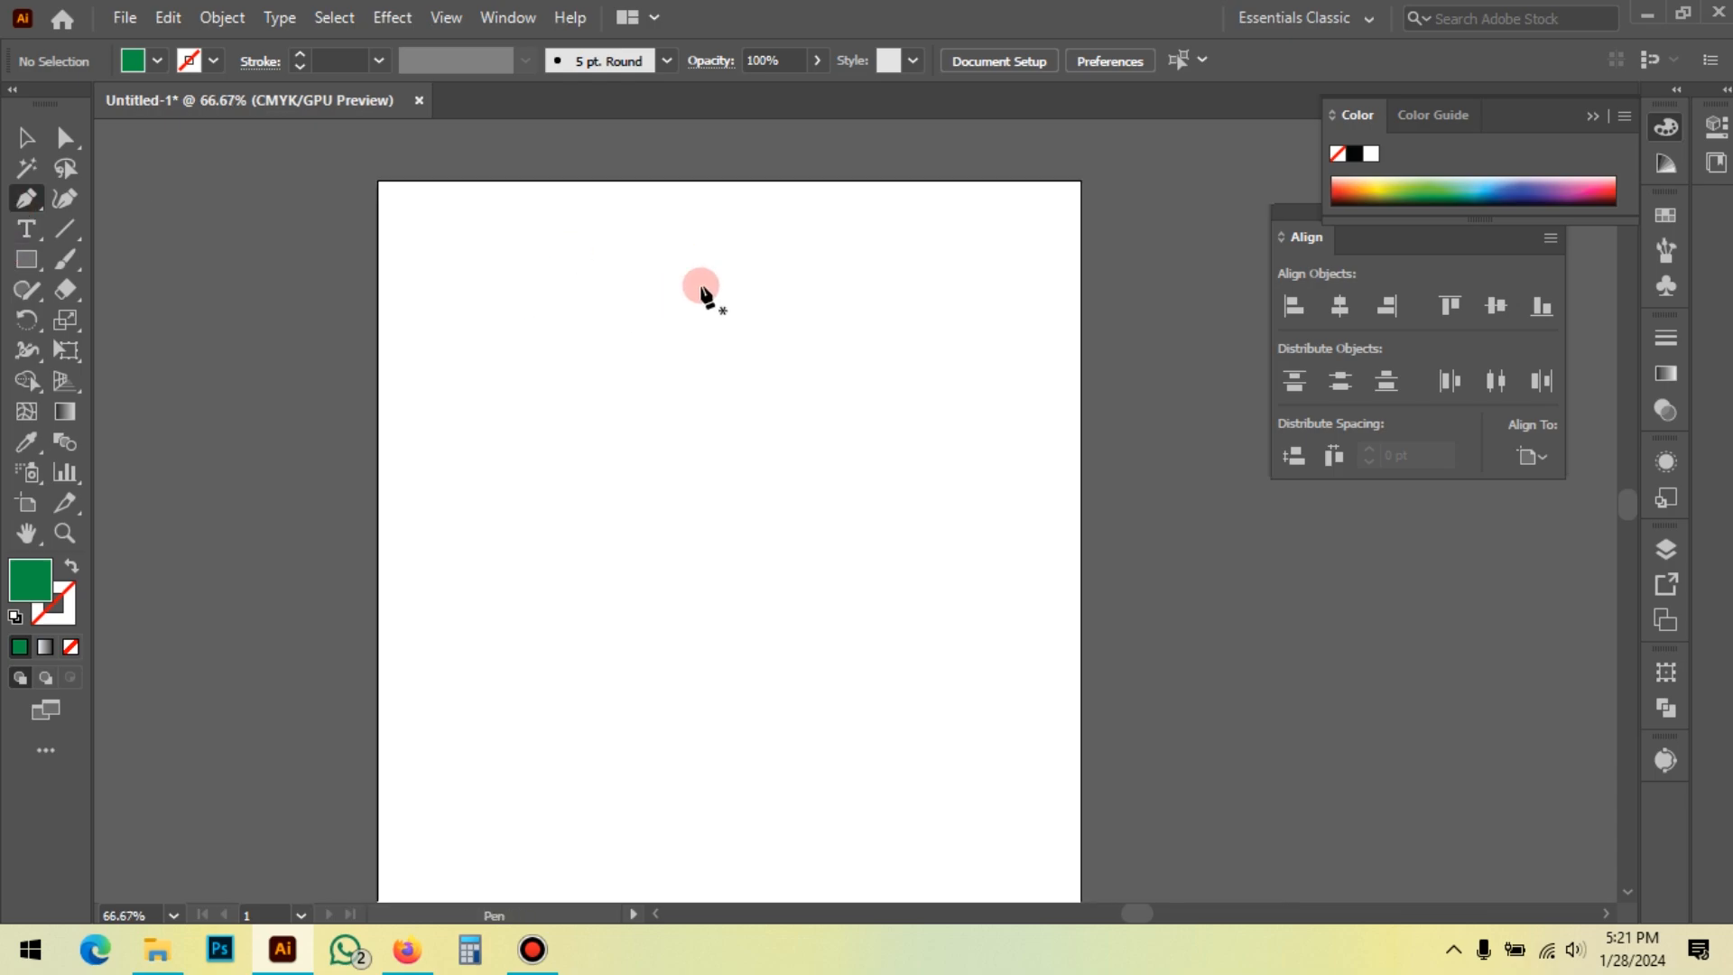
left_click(698, 289)
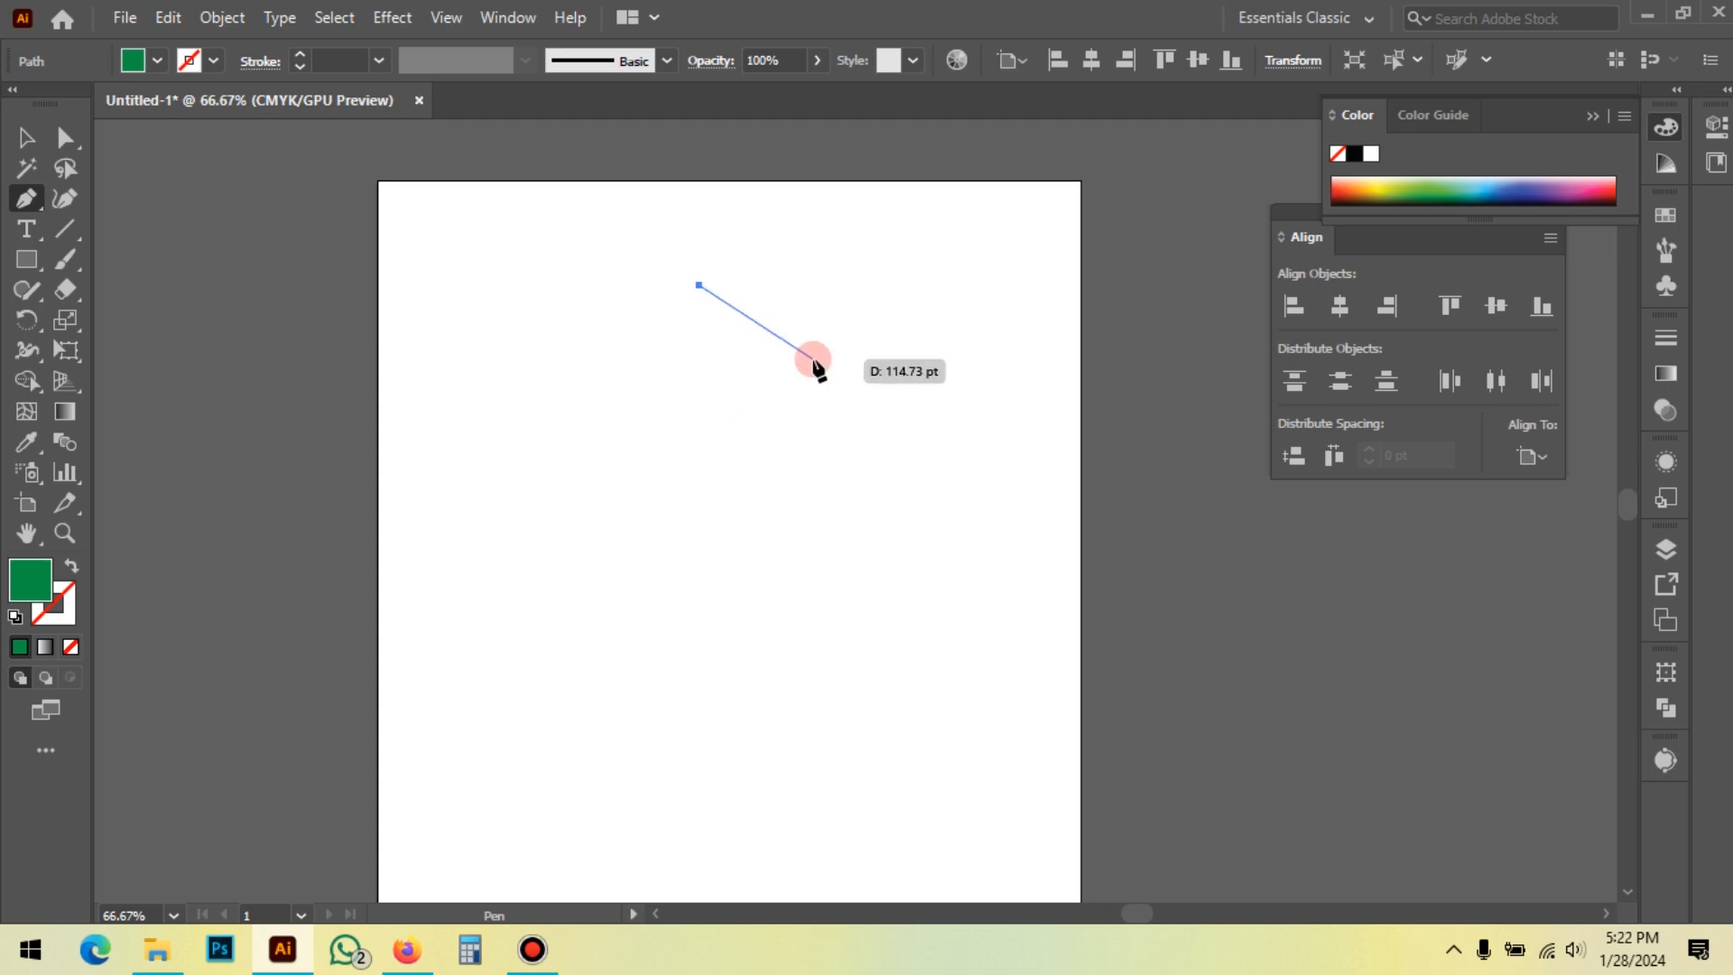
scroll(743, 346, "down", 1)
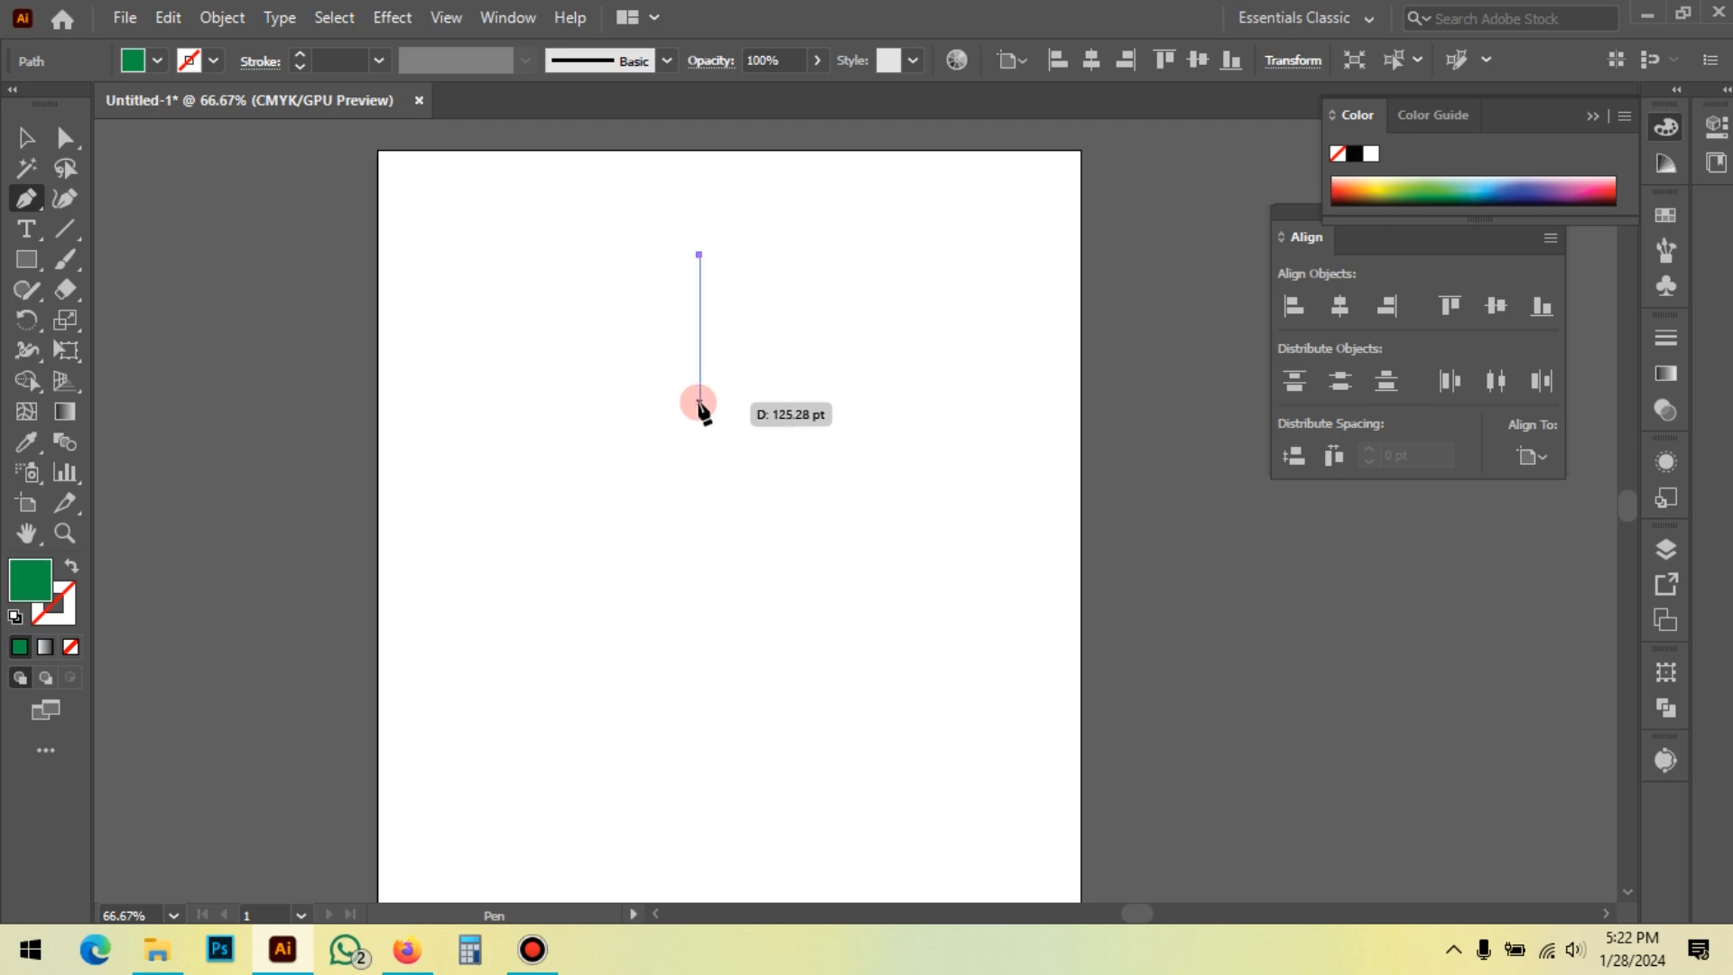
left_click(700, 402, "shift")
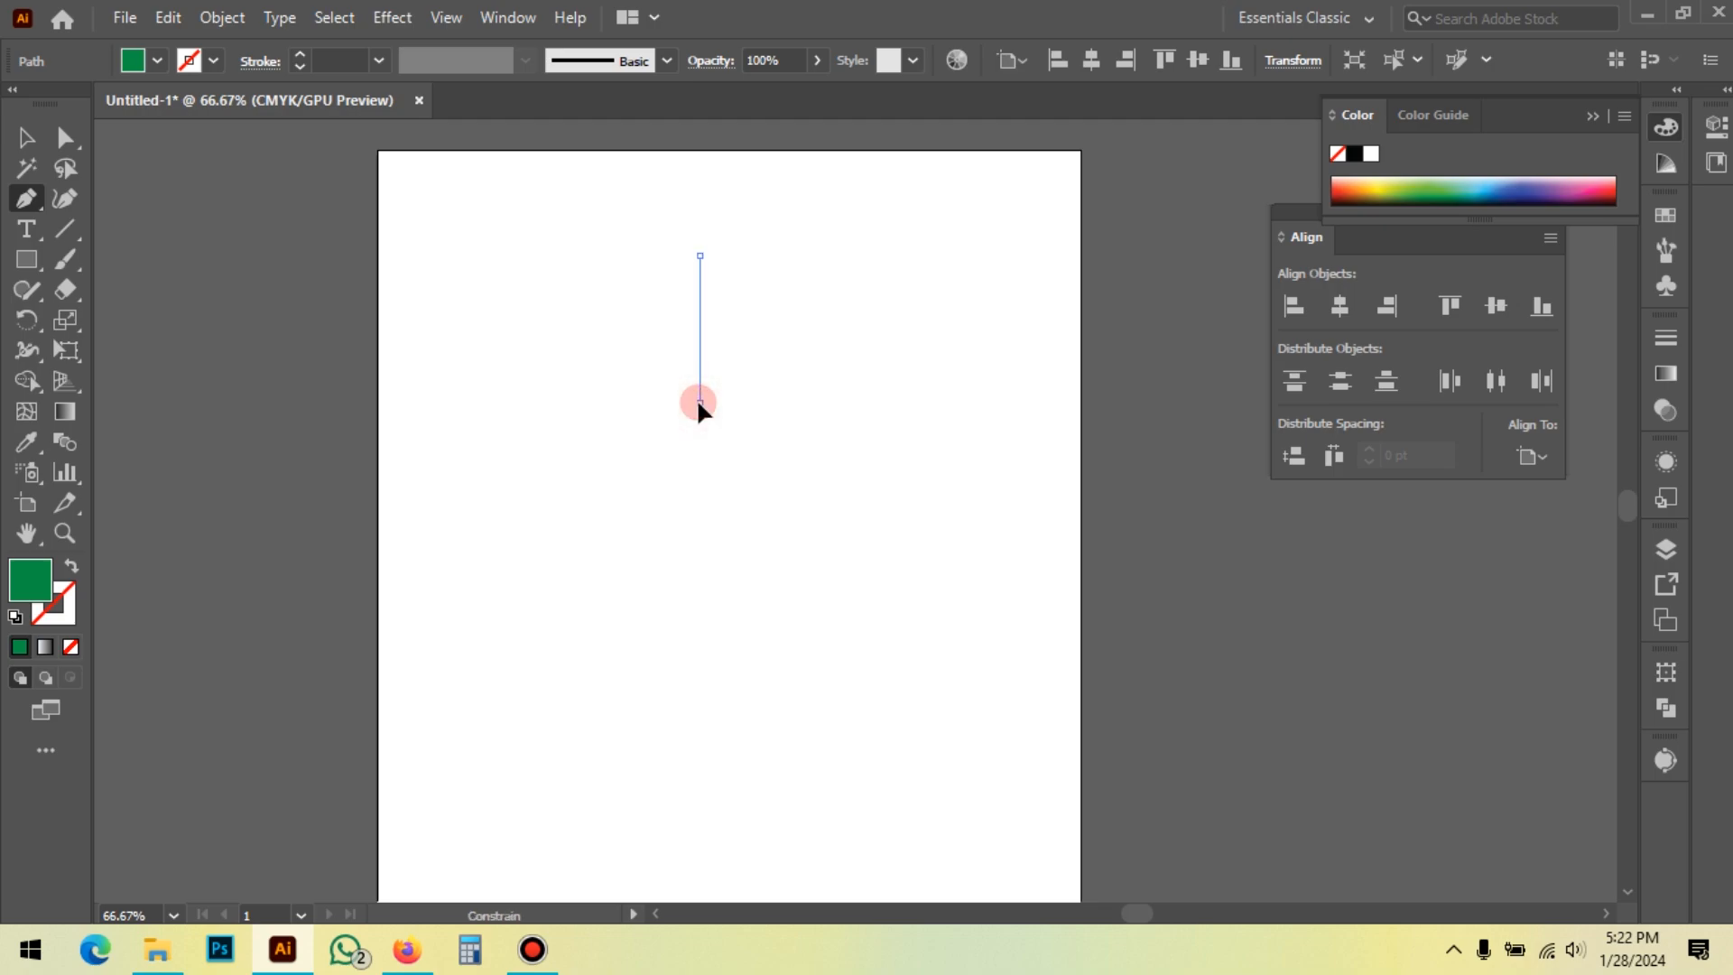
left_click_drag(700, 402, 624, 462)
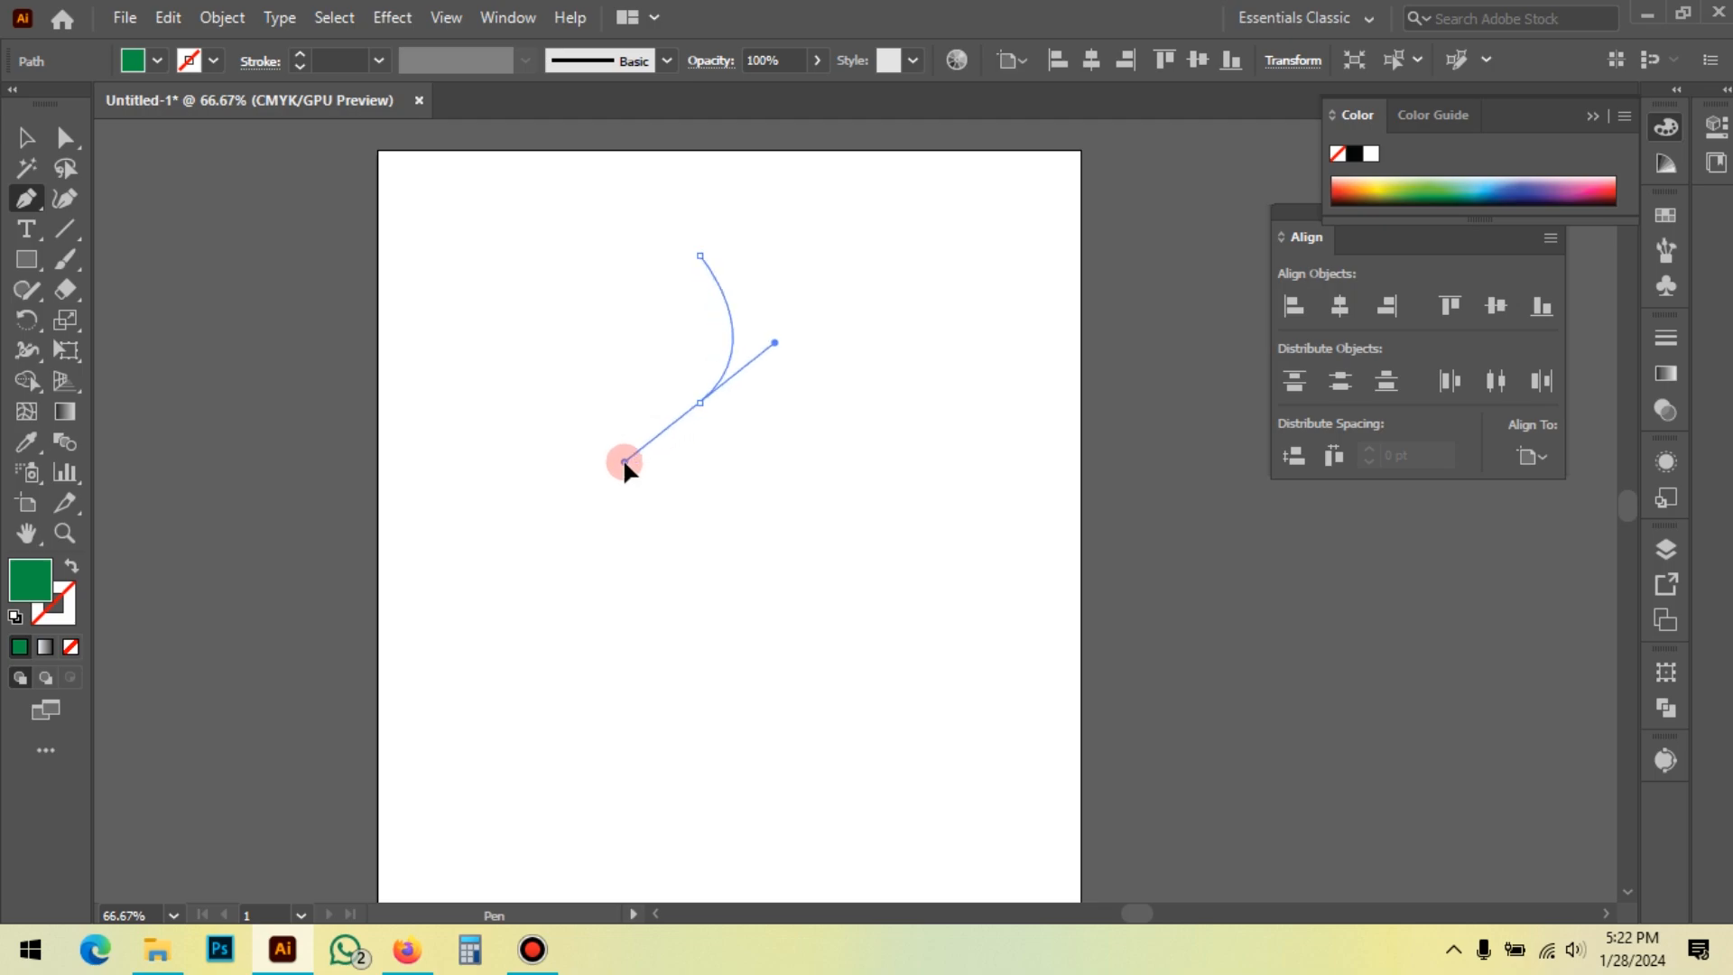
left_click_drag(624, 462, 616, 470)
left_click_drag(615, 471, 614, 436)
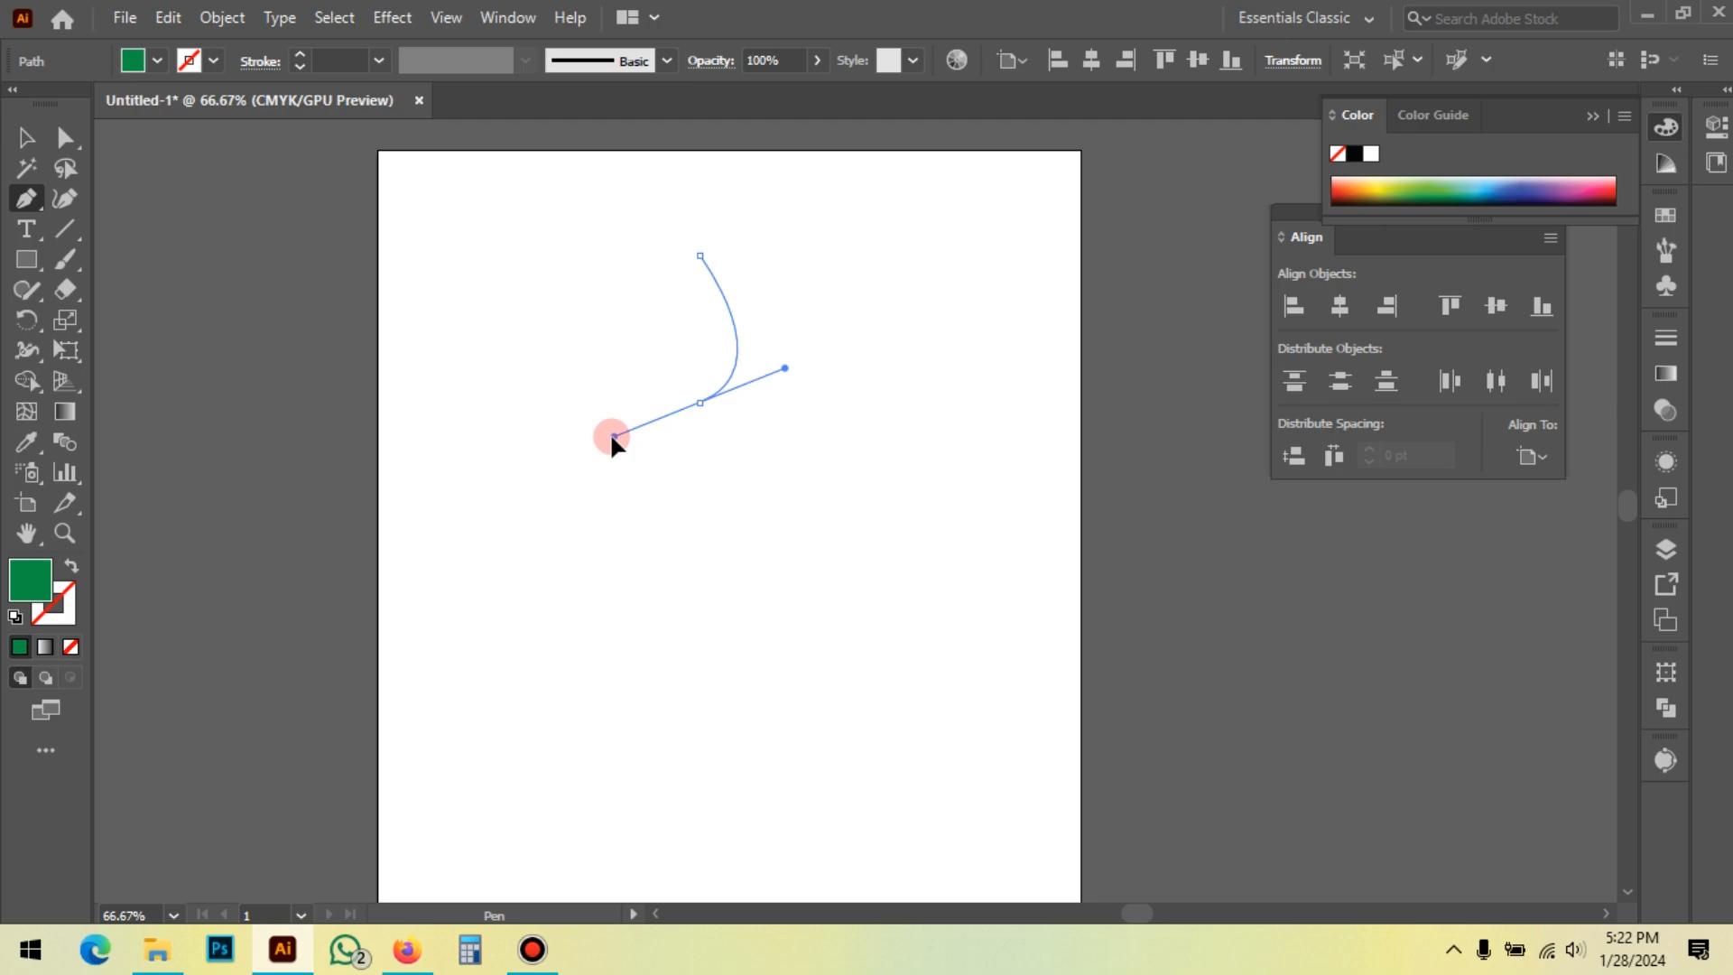
left_click_drag(614, 437, 597, 442)
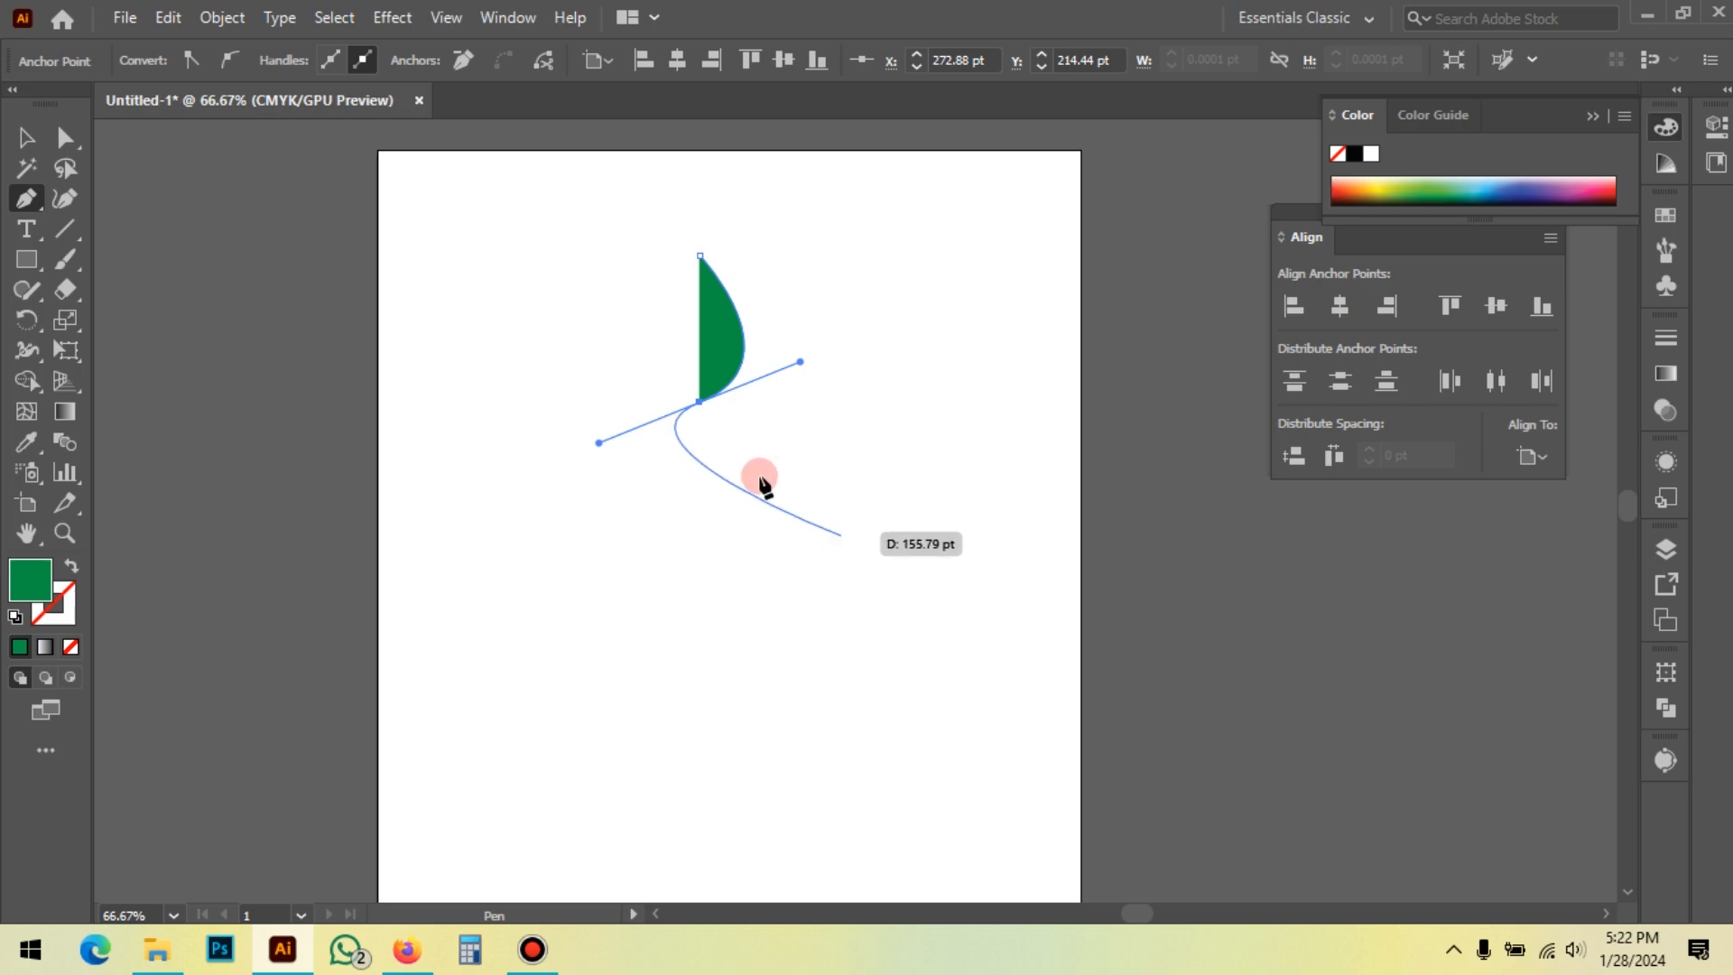
Step: Remove the end anchor's outgoing handle, close the half leaf with a straight vertical edge, and deselect it
left_click(702, 402)
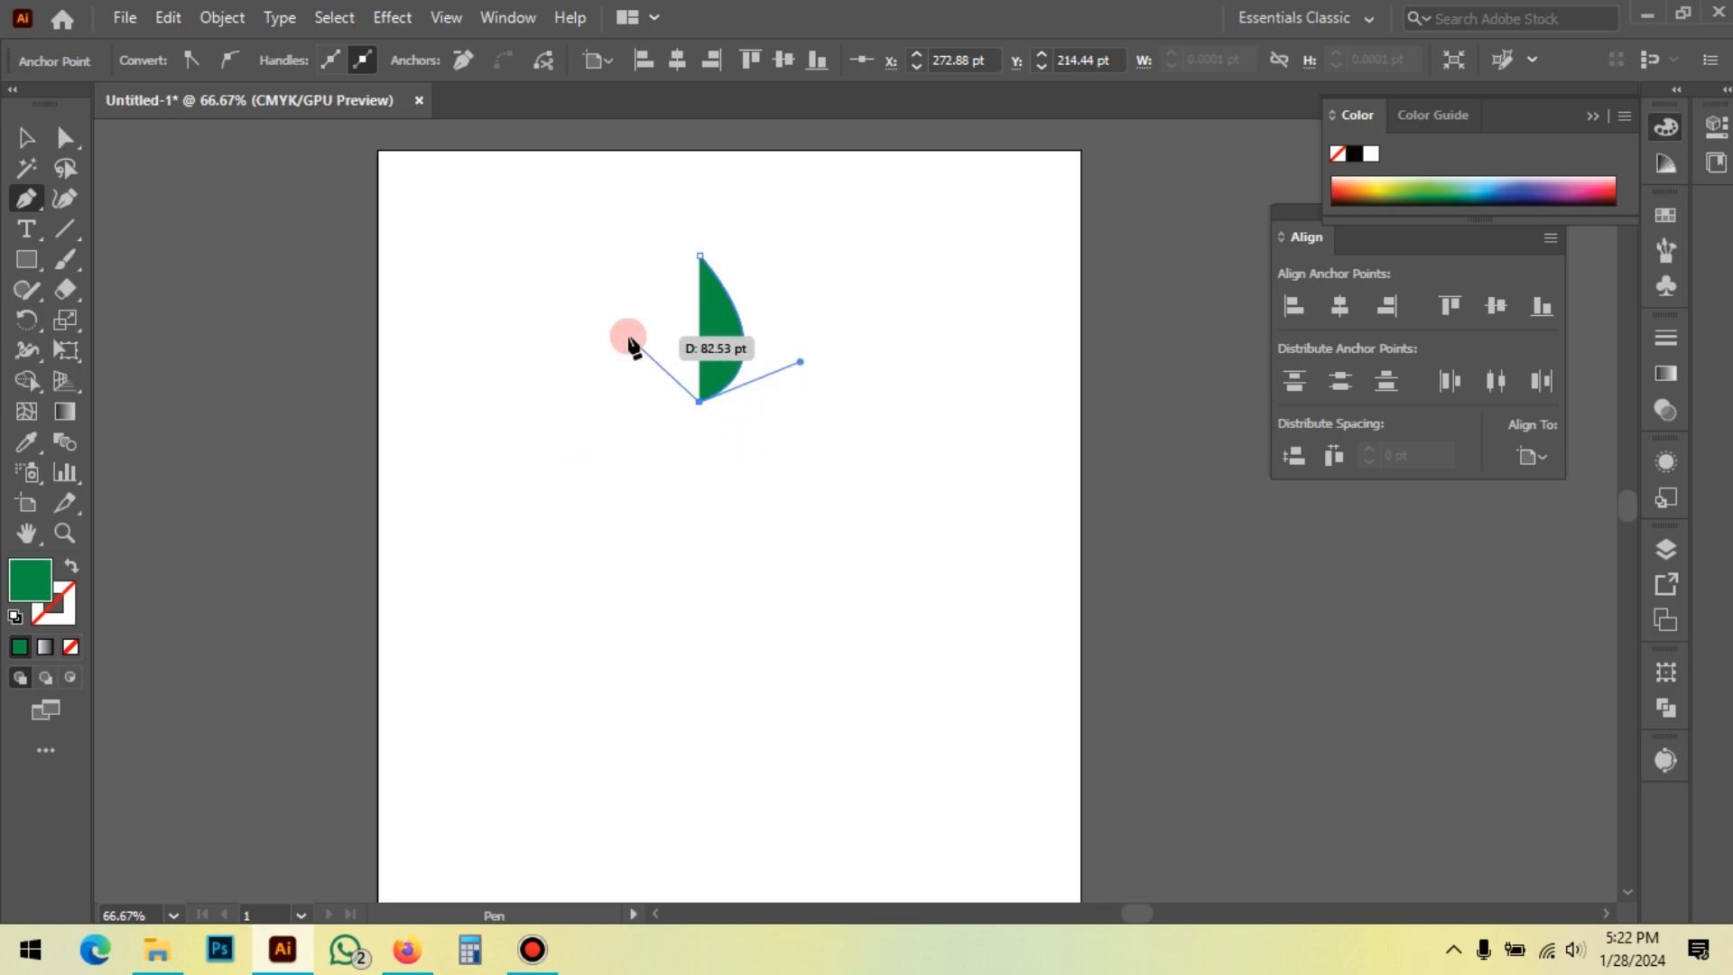
left_click(700, 256)
left_click(26, 137)
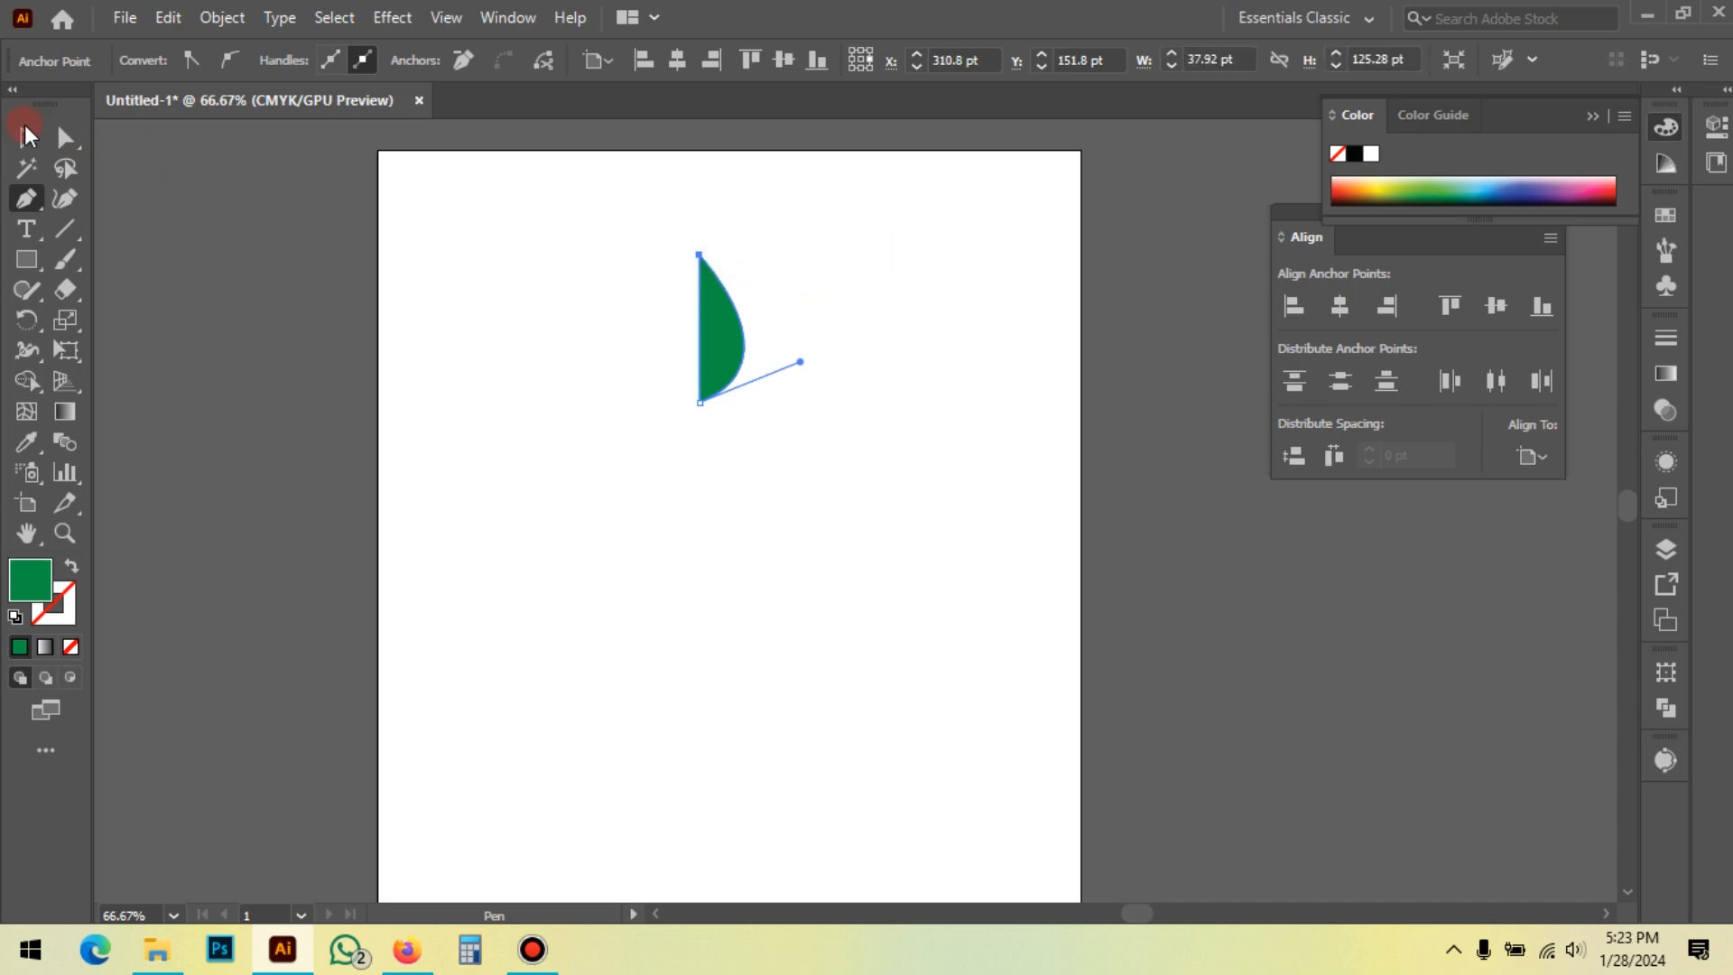
left_click(473, 424)
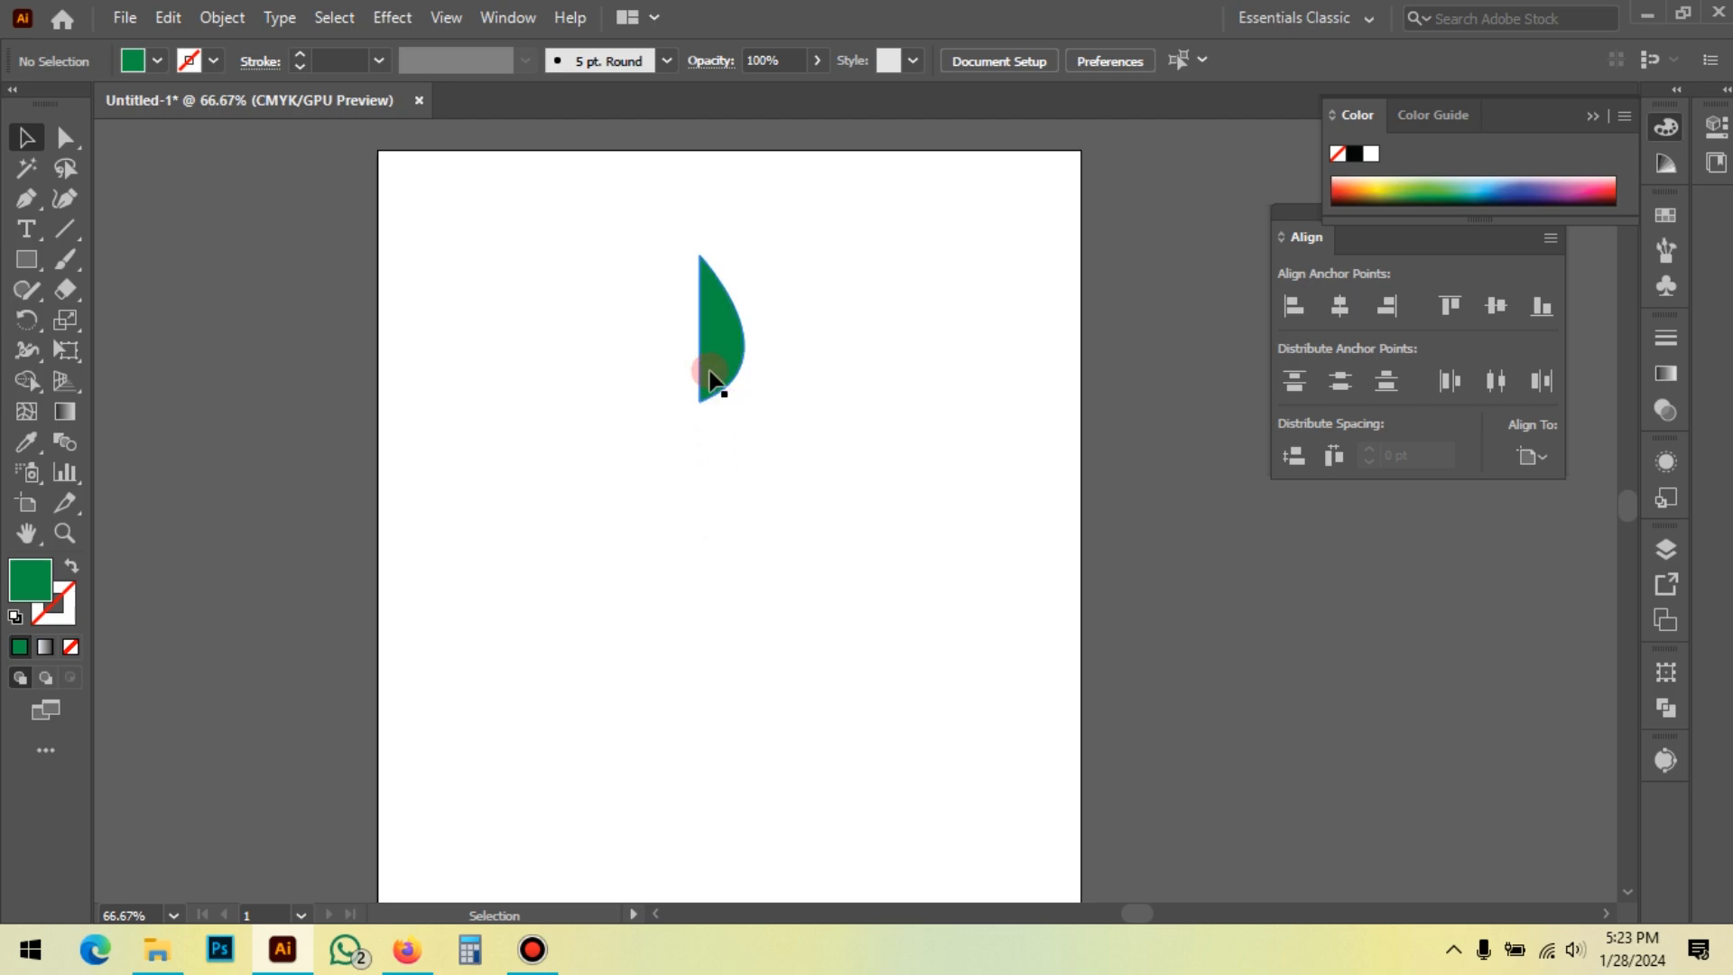
Step: Duplicate the green half leaf and place the copy at the same height on its left
scroll(727, 253, "up", 1)
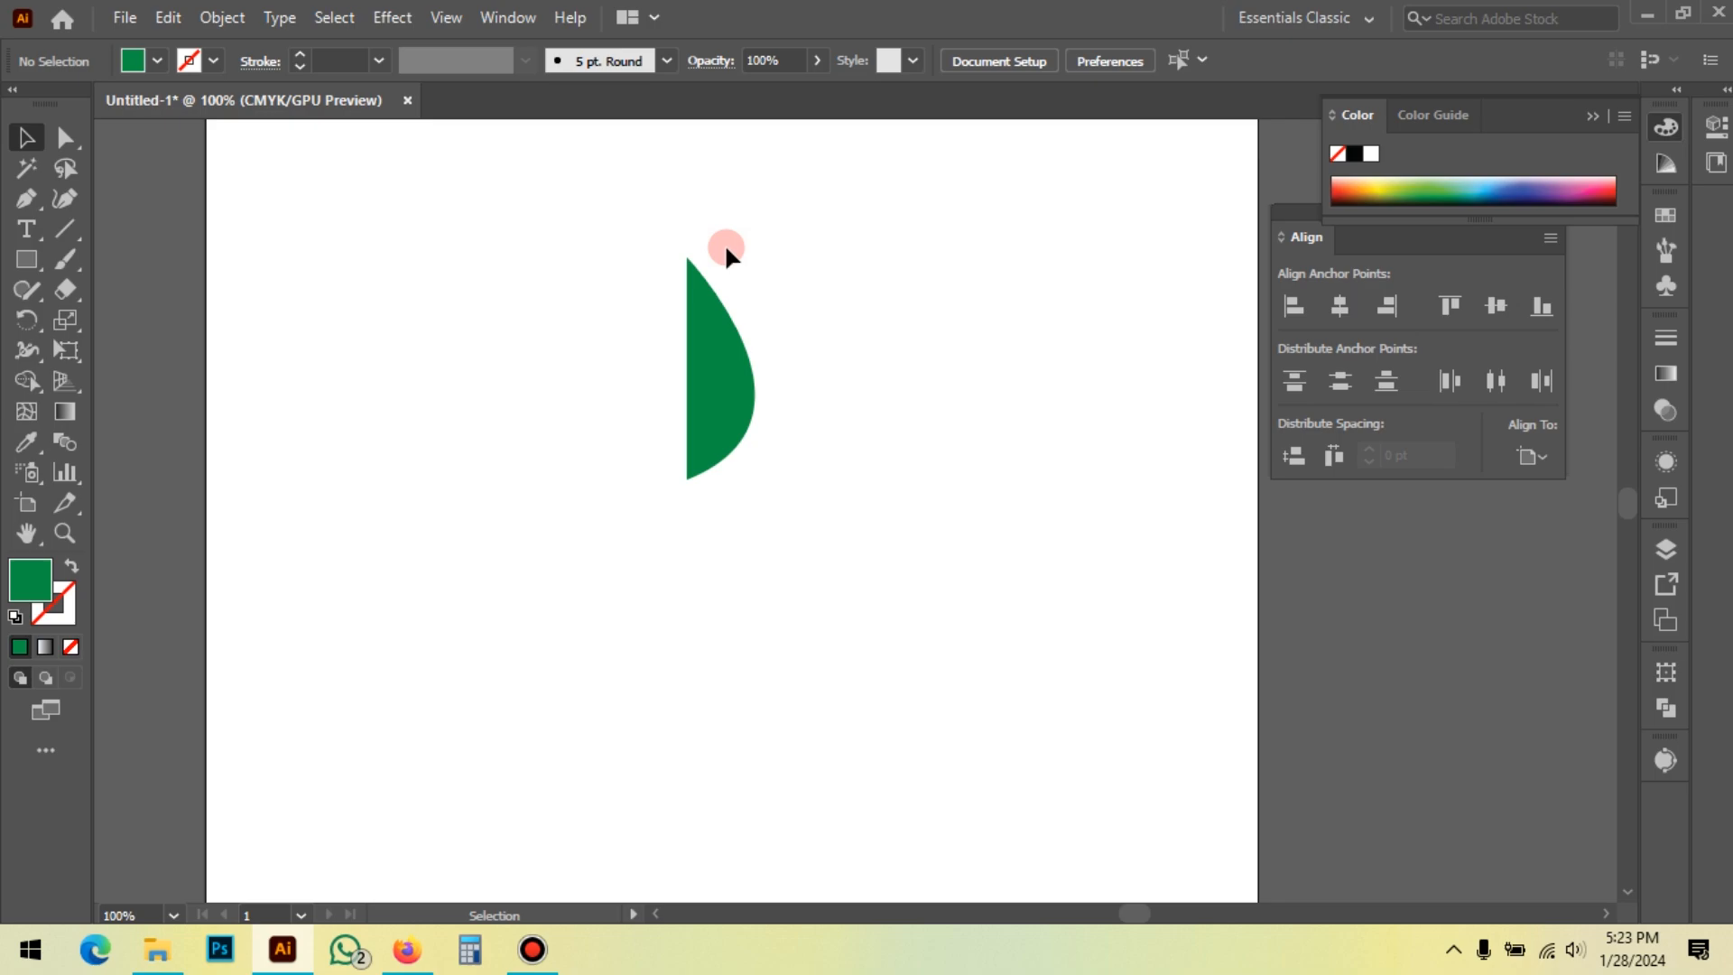
left_click(722, 370)
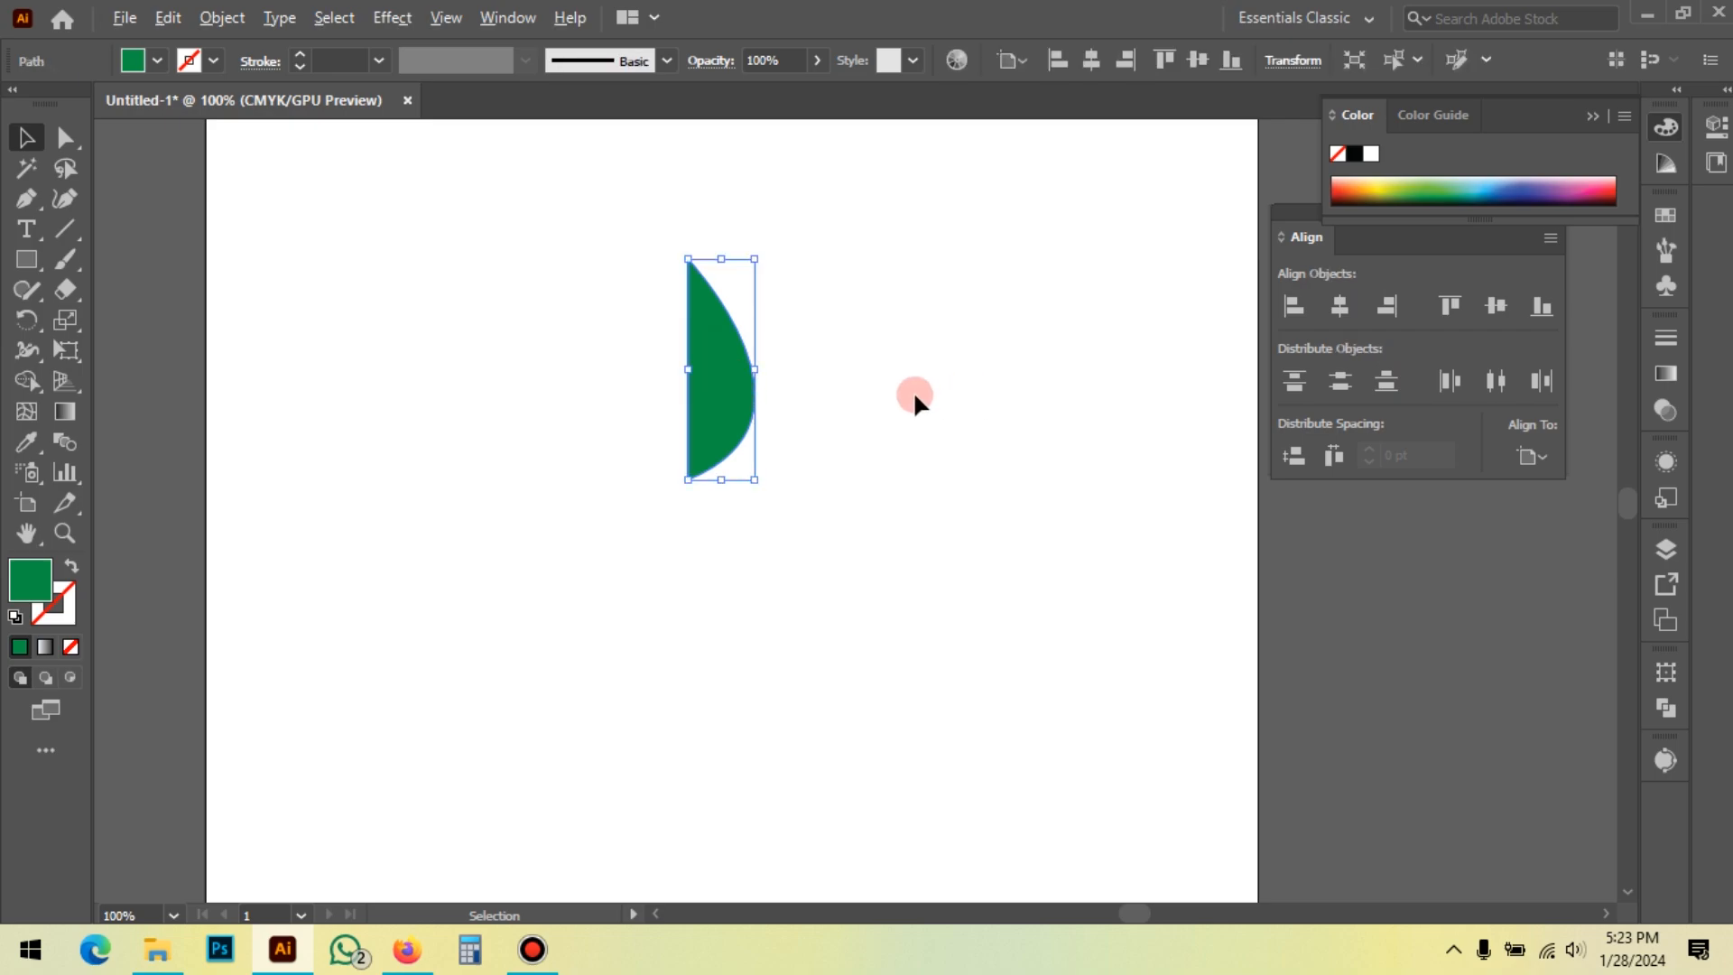
left_click_drag(753, 412, 603, 427)
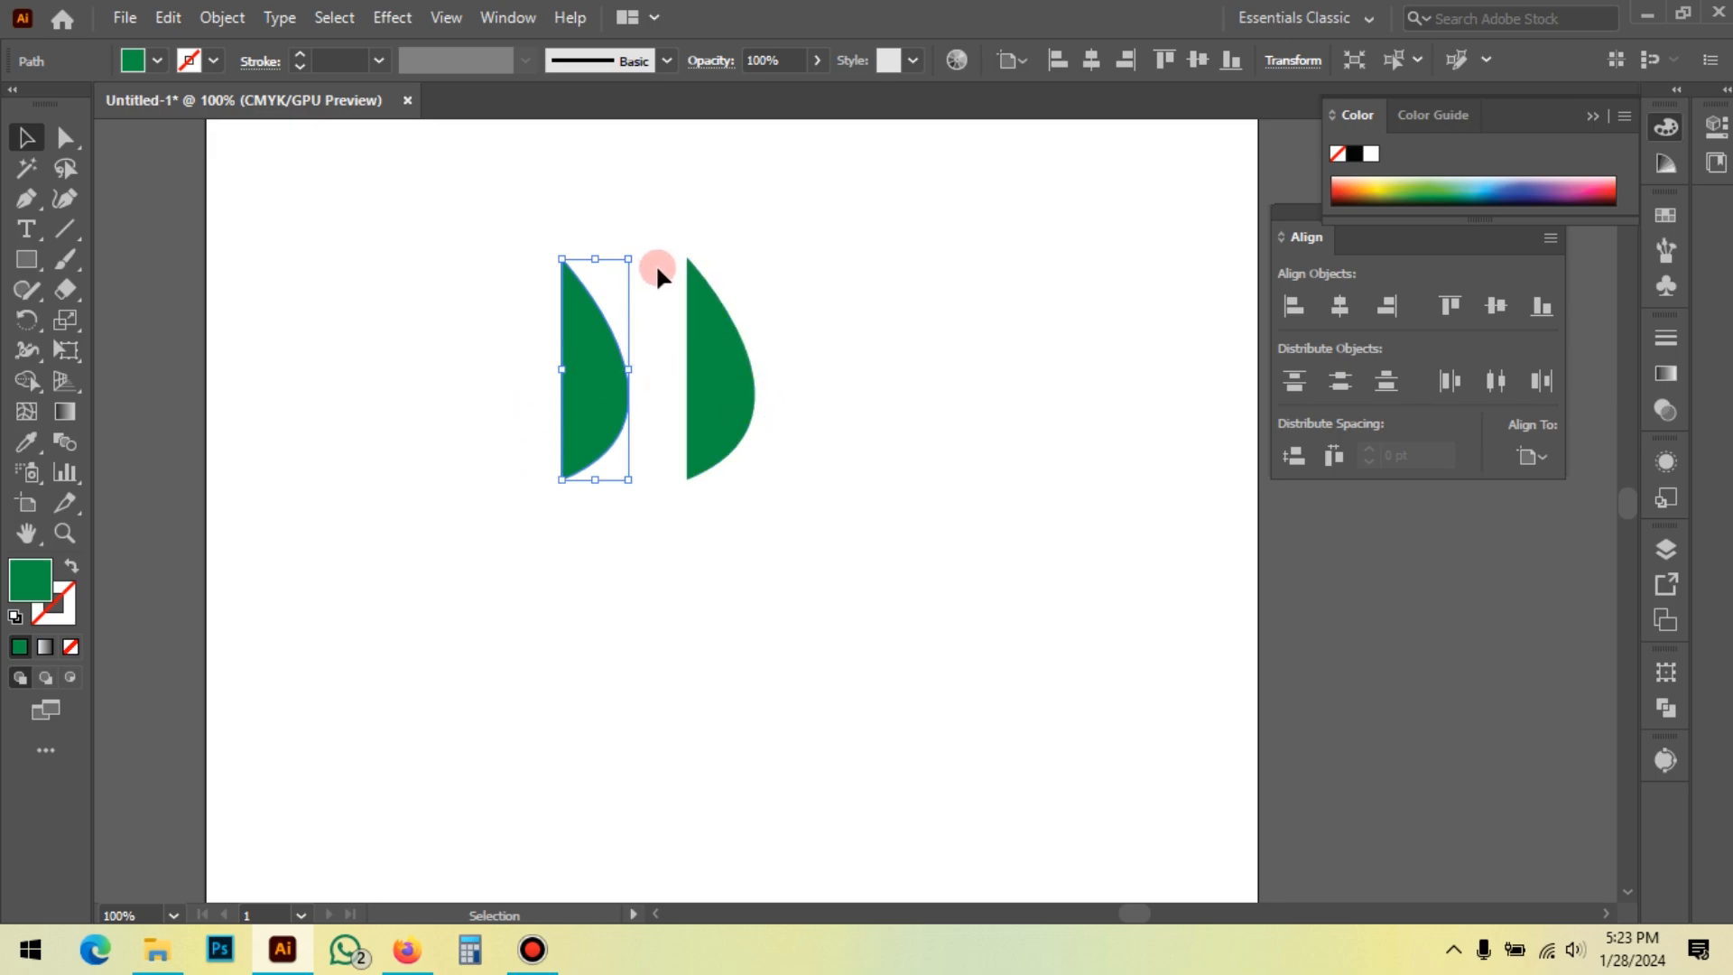
Step: Try rotating the left half-leaf copy by 180 degrees, and undo the rotation
left_click_drag(638, 240, 712, 593)
left_click(609, 184)
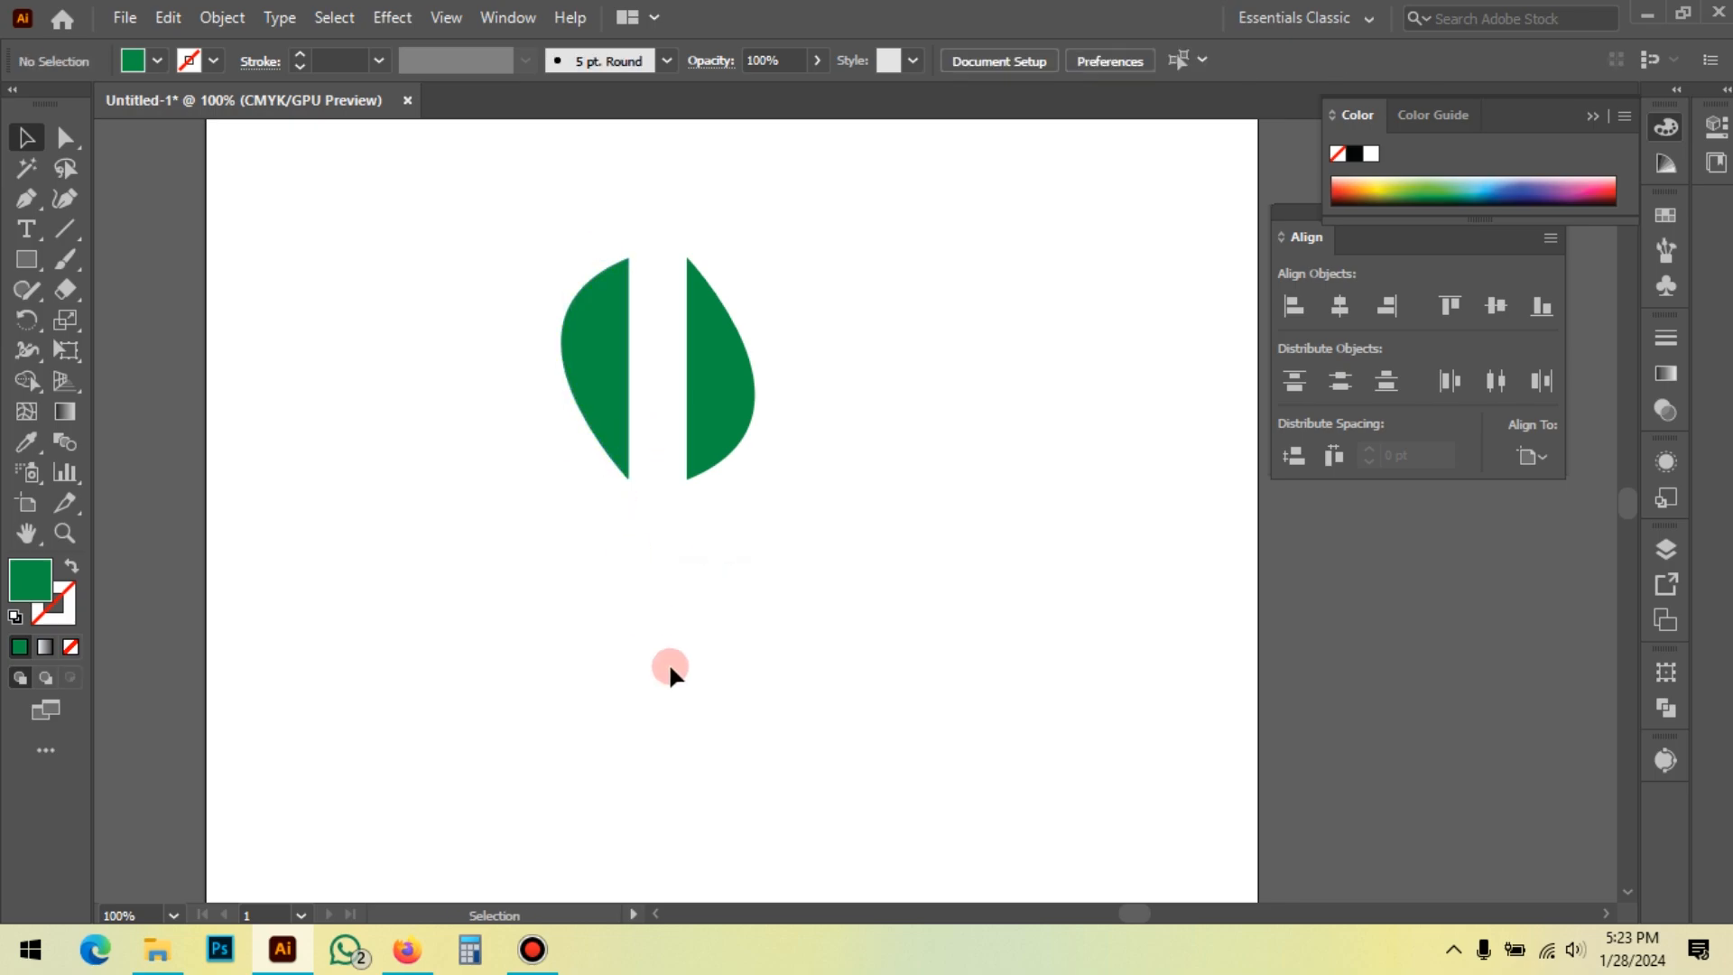
key("ctrl+z")
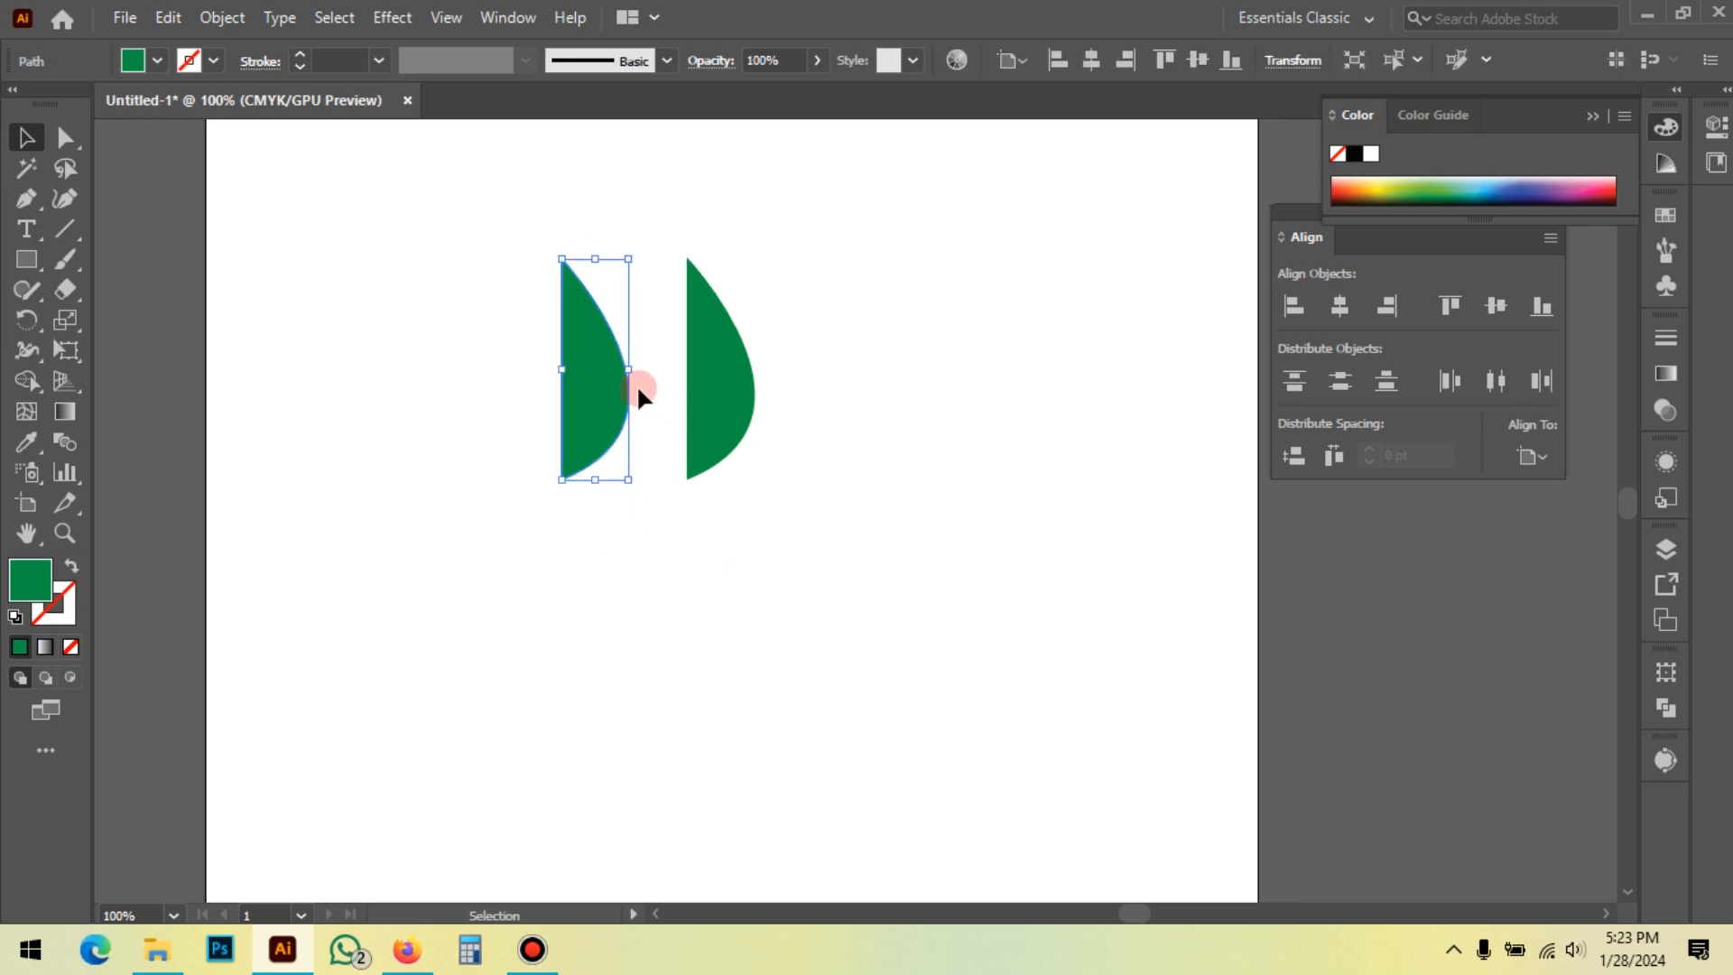
Step: Flip the left half-leaf copy horizontally so its straight edge faces the original's straight edge, and deselect it
left_click_drag(561, 369, 623, 394)
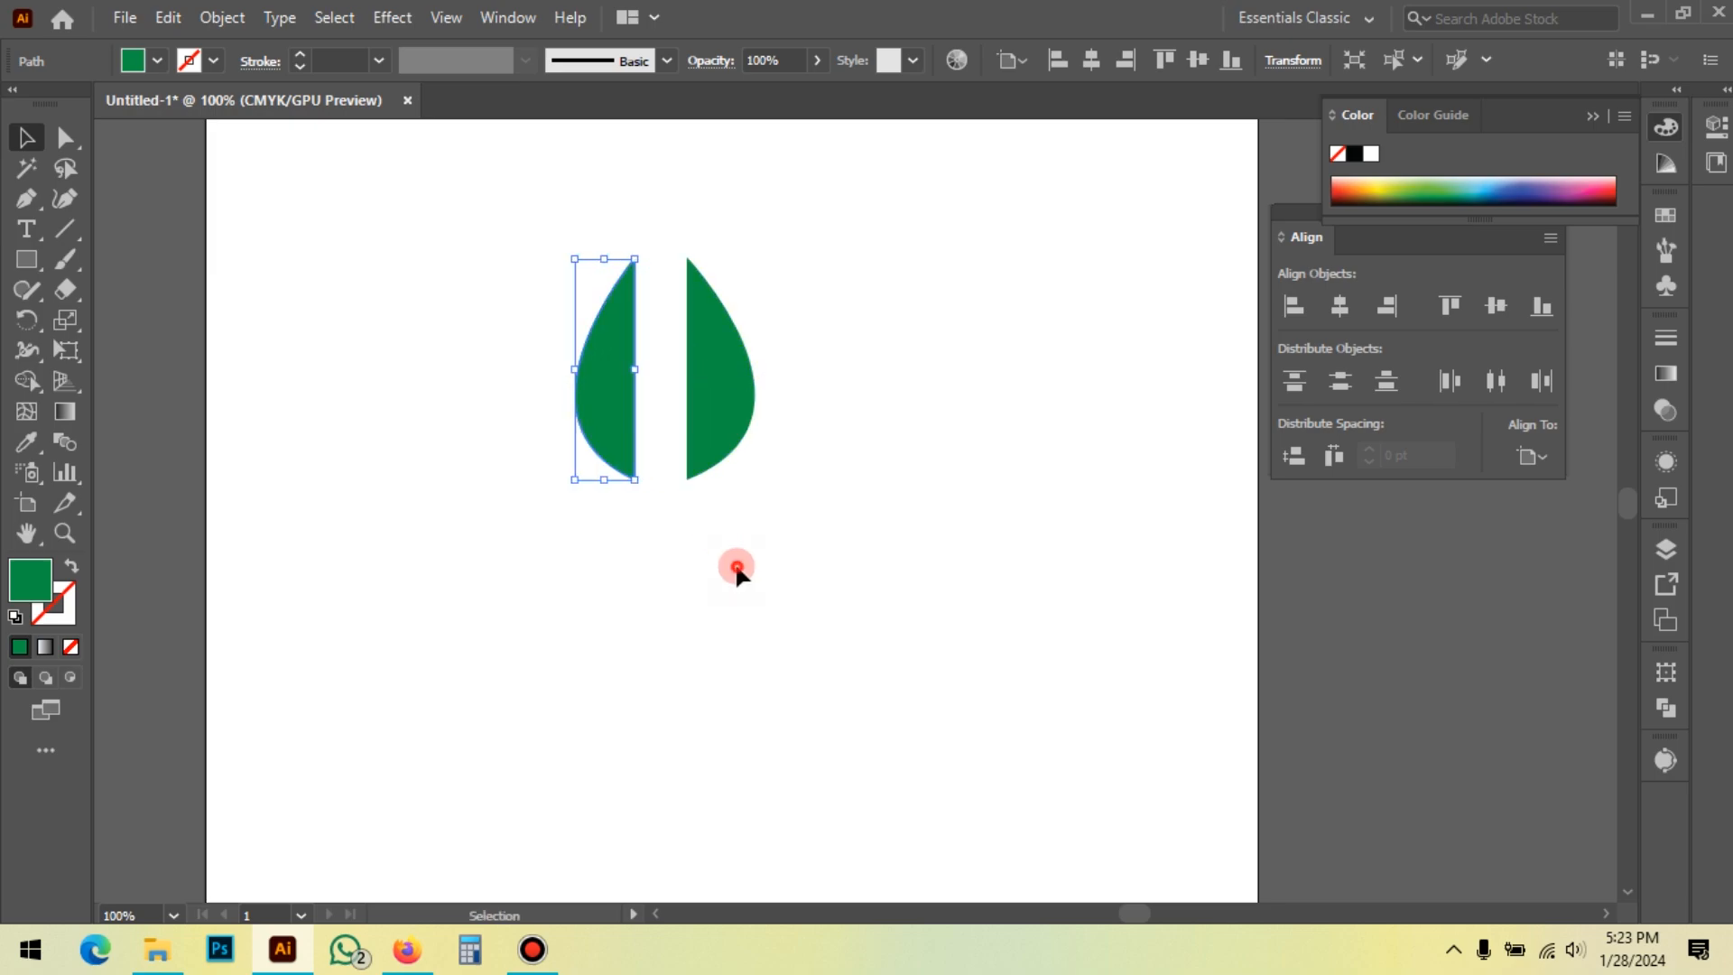
left_click(737, 570)
Step: Delete the left half-leaf copy, keeping only the original half leaf
left_click(689, 376)
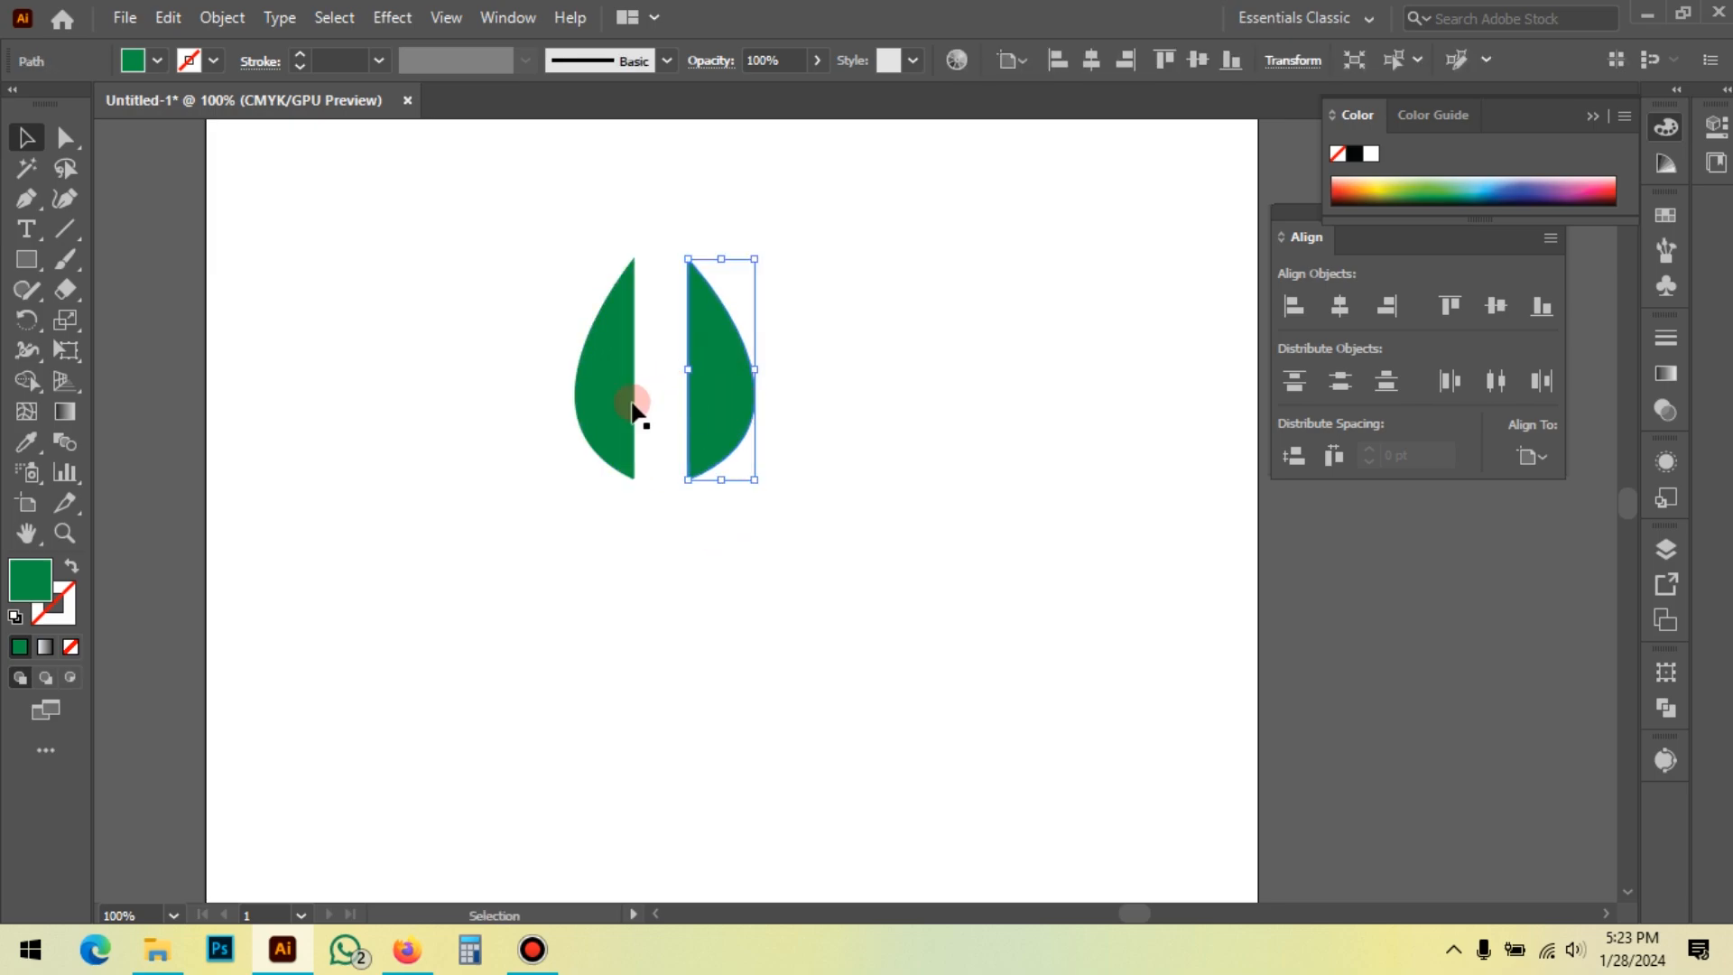
left_click(634, 492)
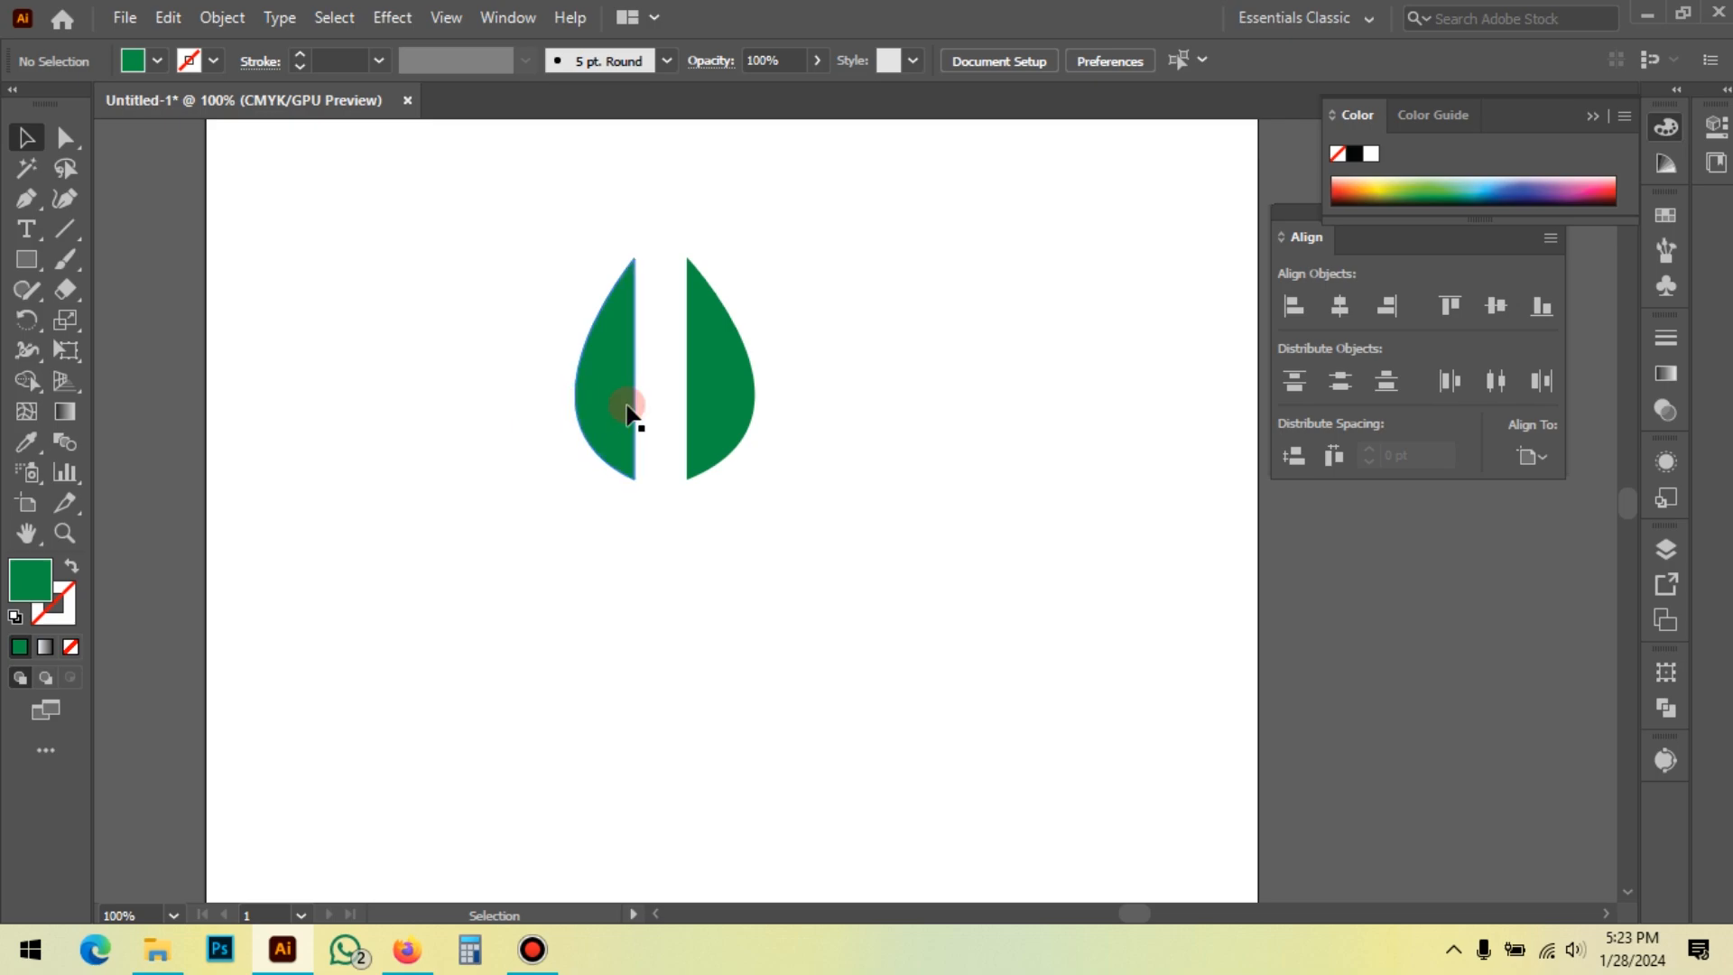
left_click(716, 398)
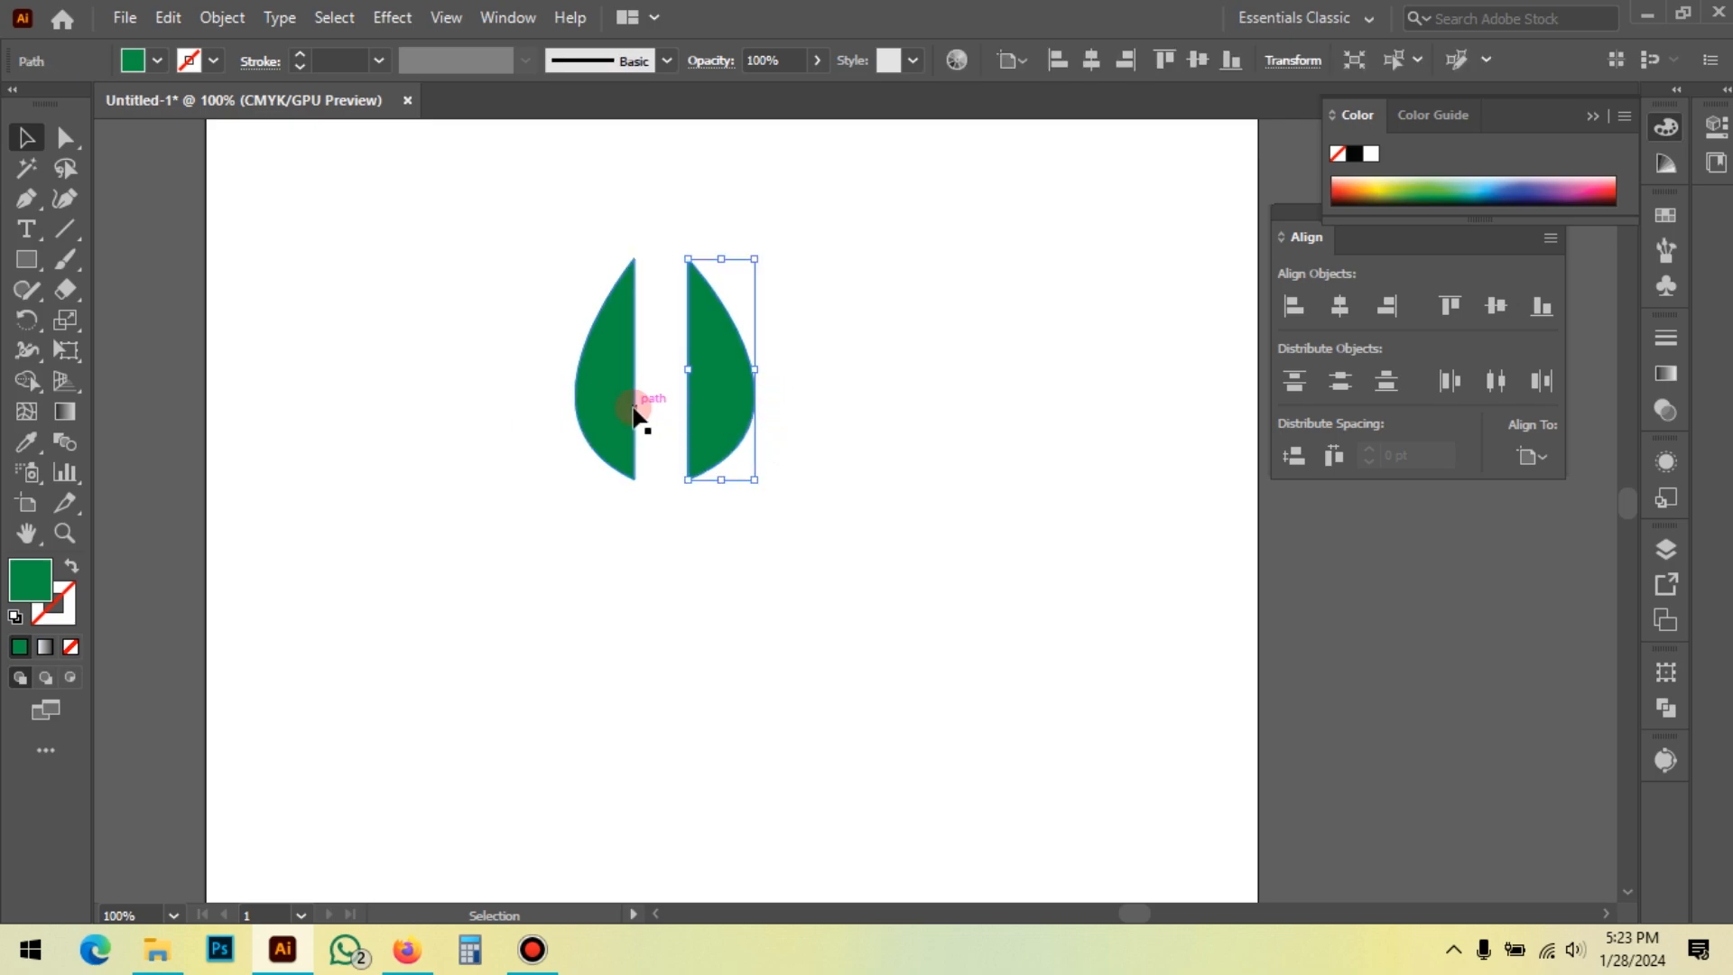
left_click(637, 415)
left_click(647, 595)
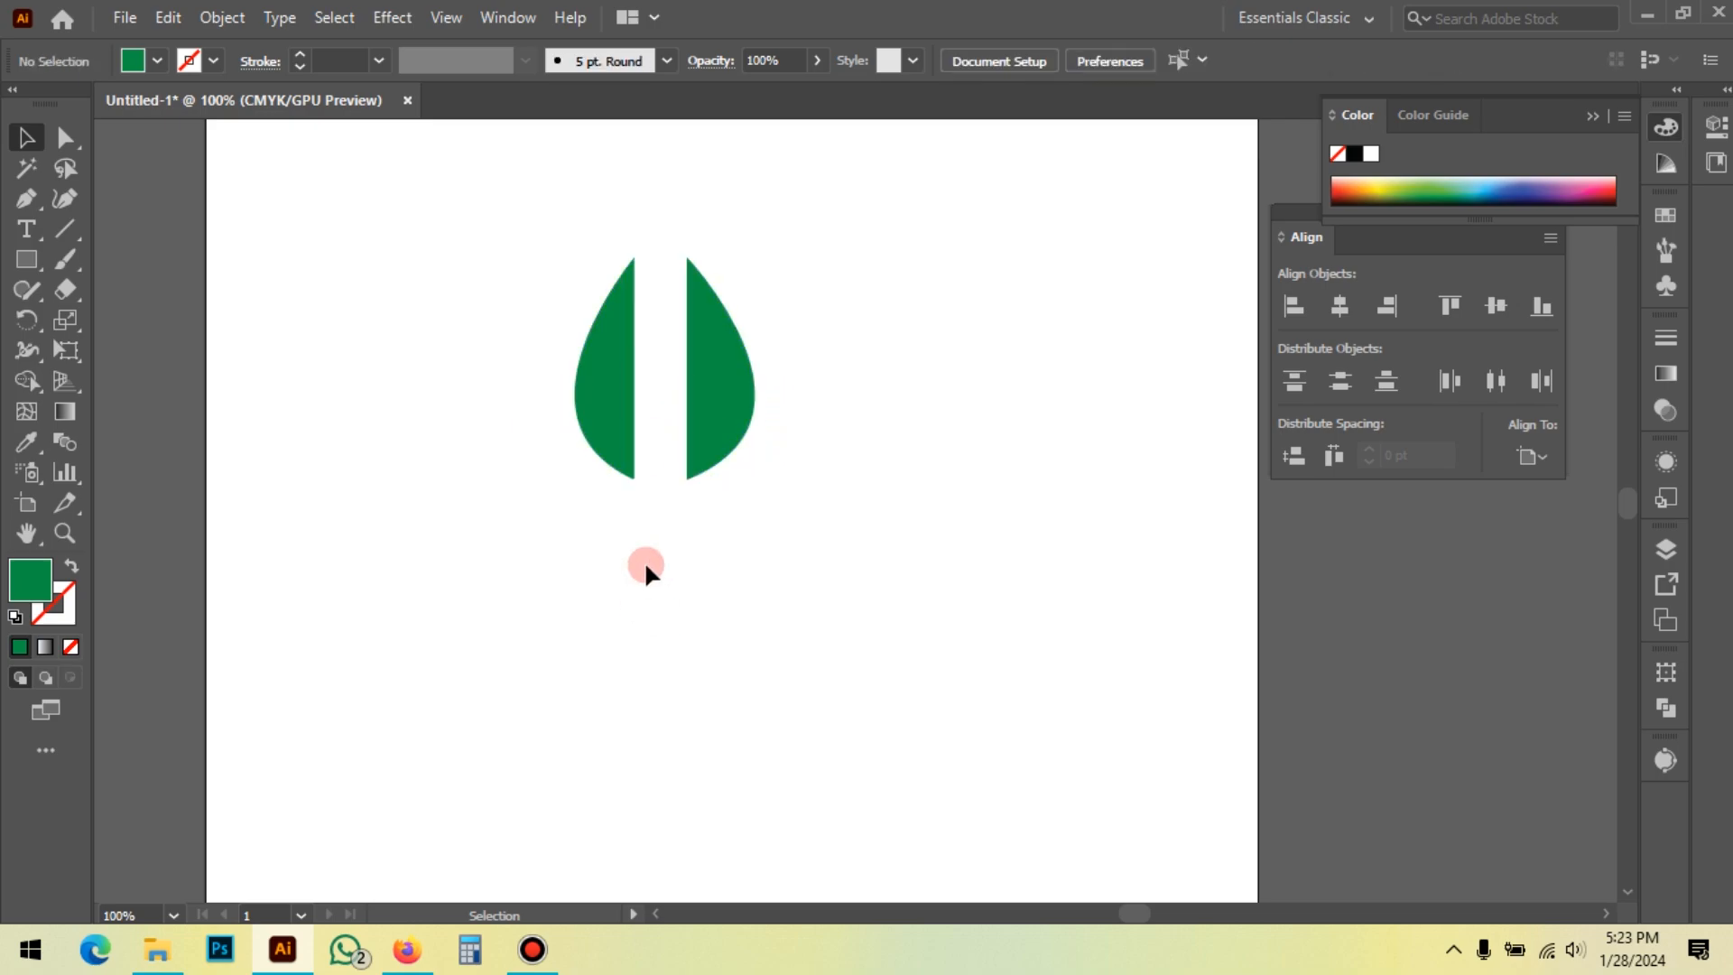
left_click(619, 452)
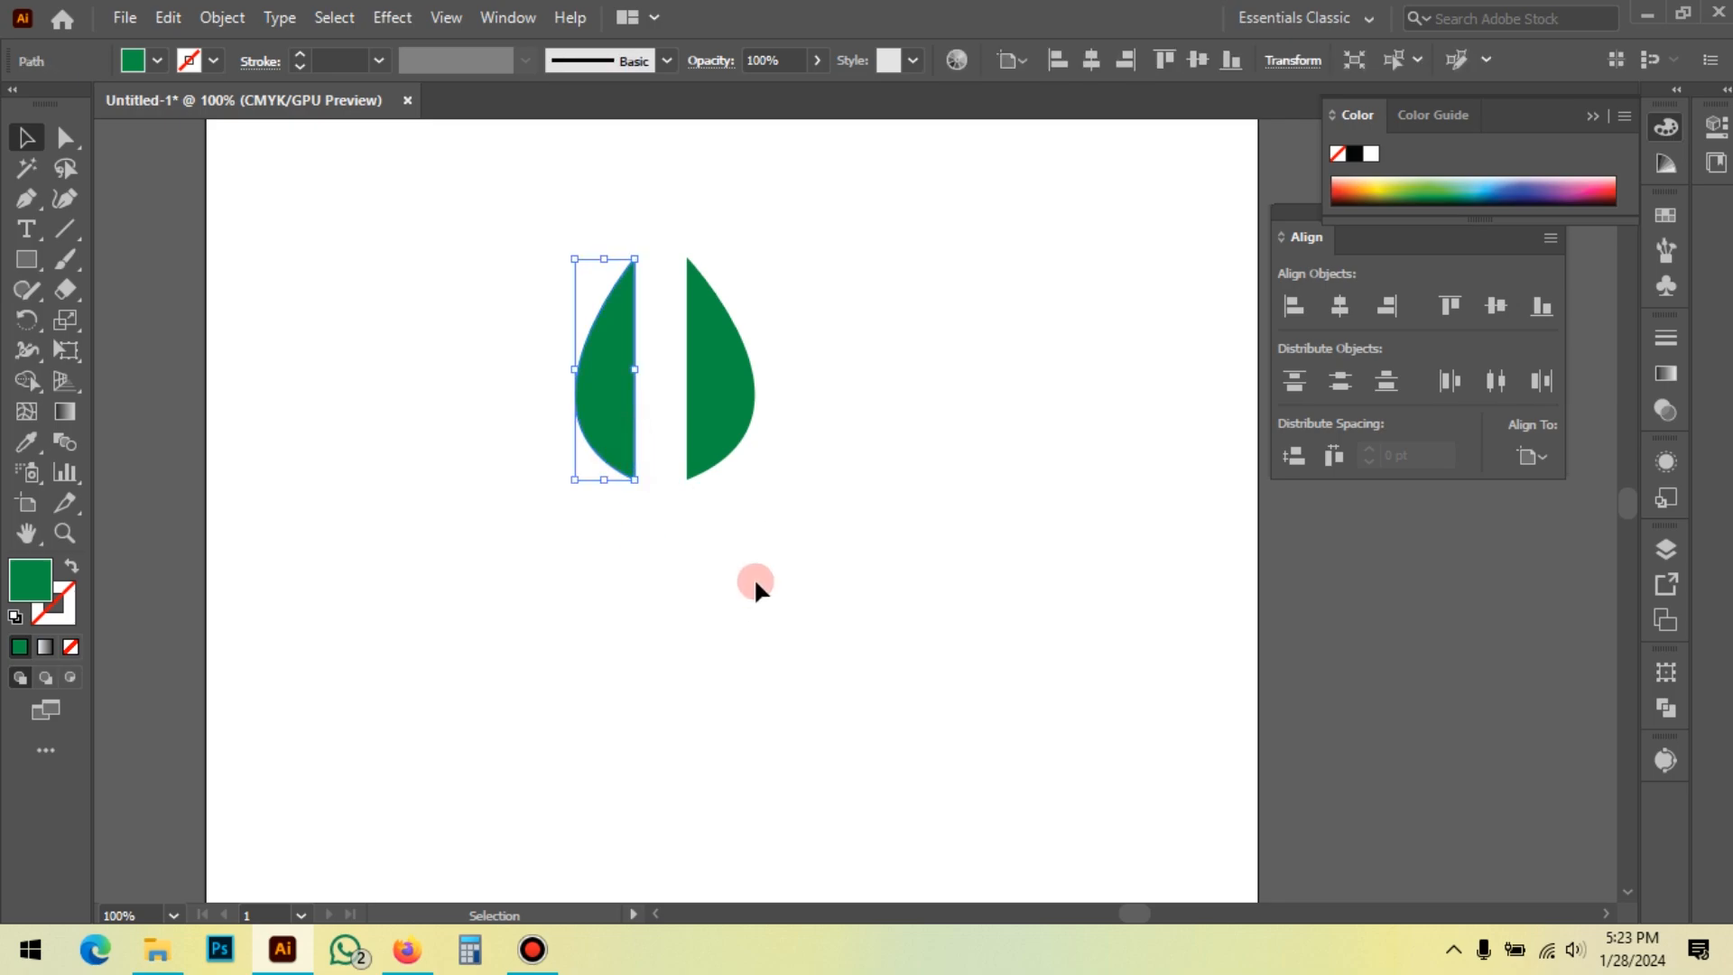
key("Delete")
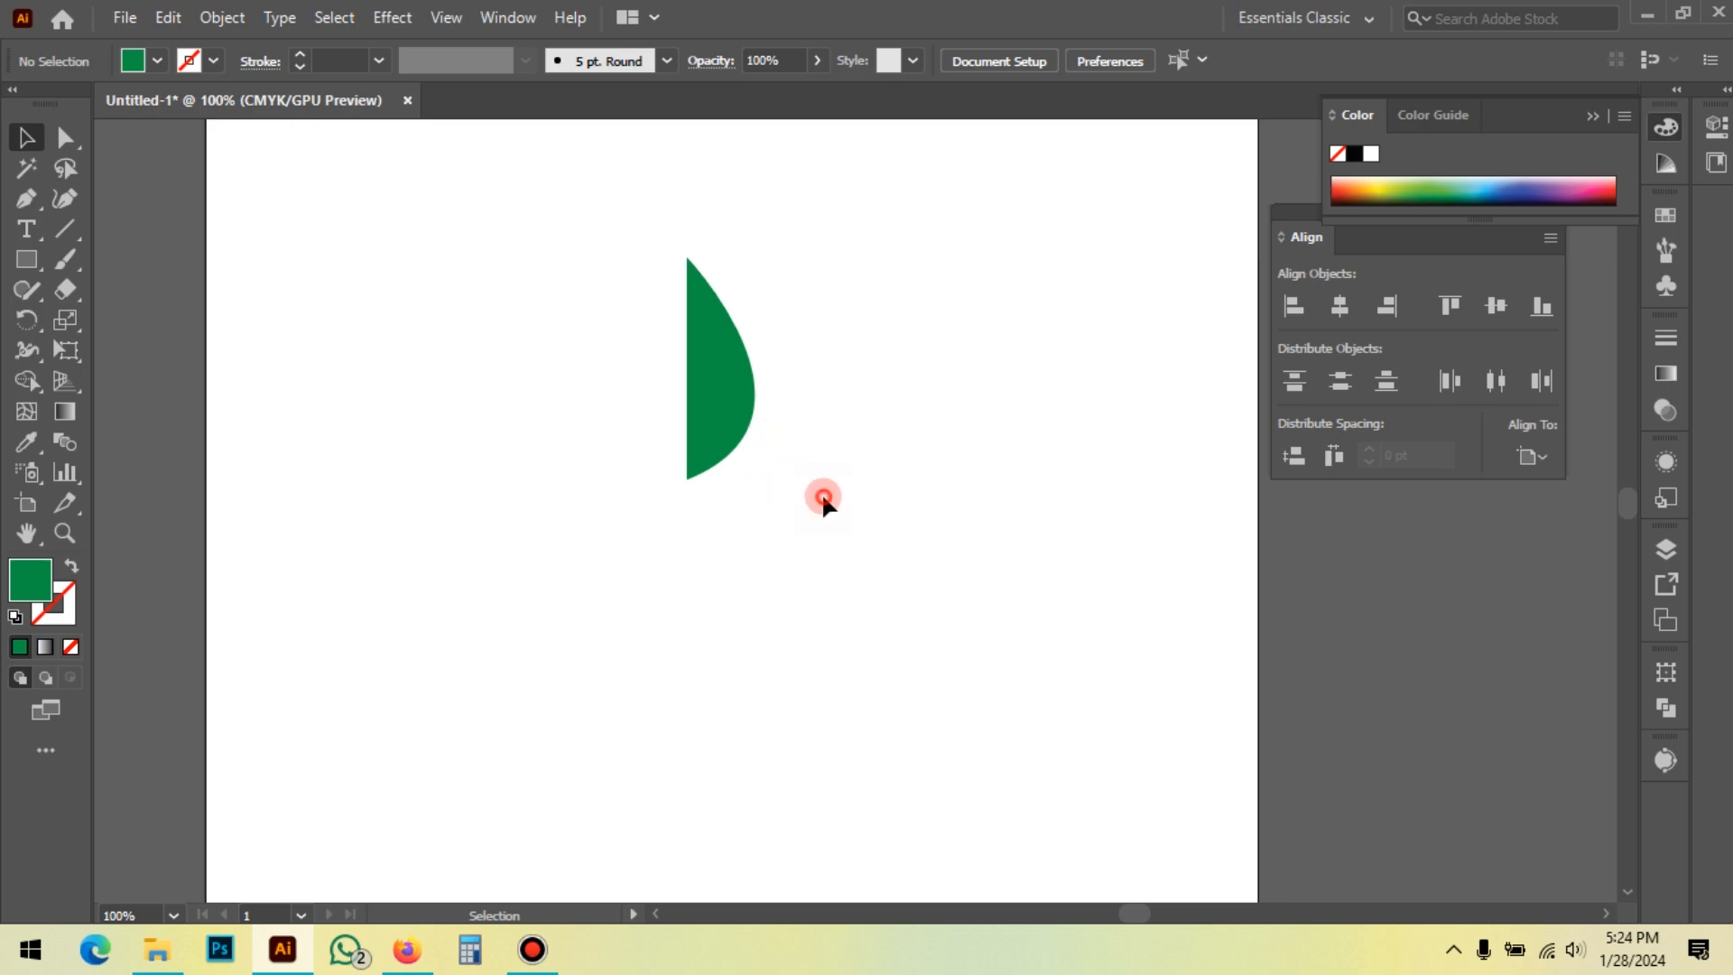
Step: Open the Reflect options for the remaining half leaf and compare the vertical-axis reflection with the original using the preview
left_click_drag(823, 498, 642, 384)
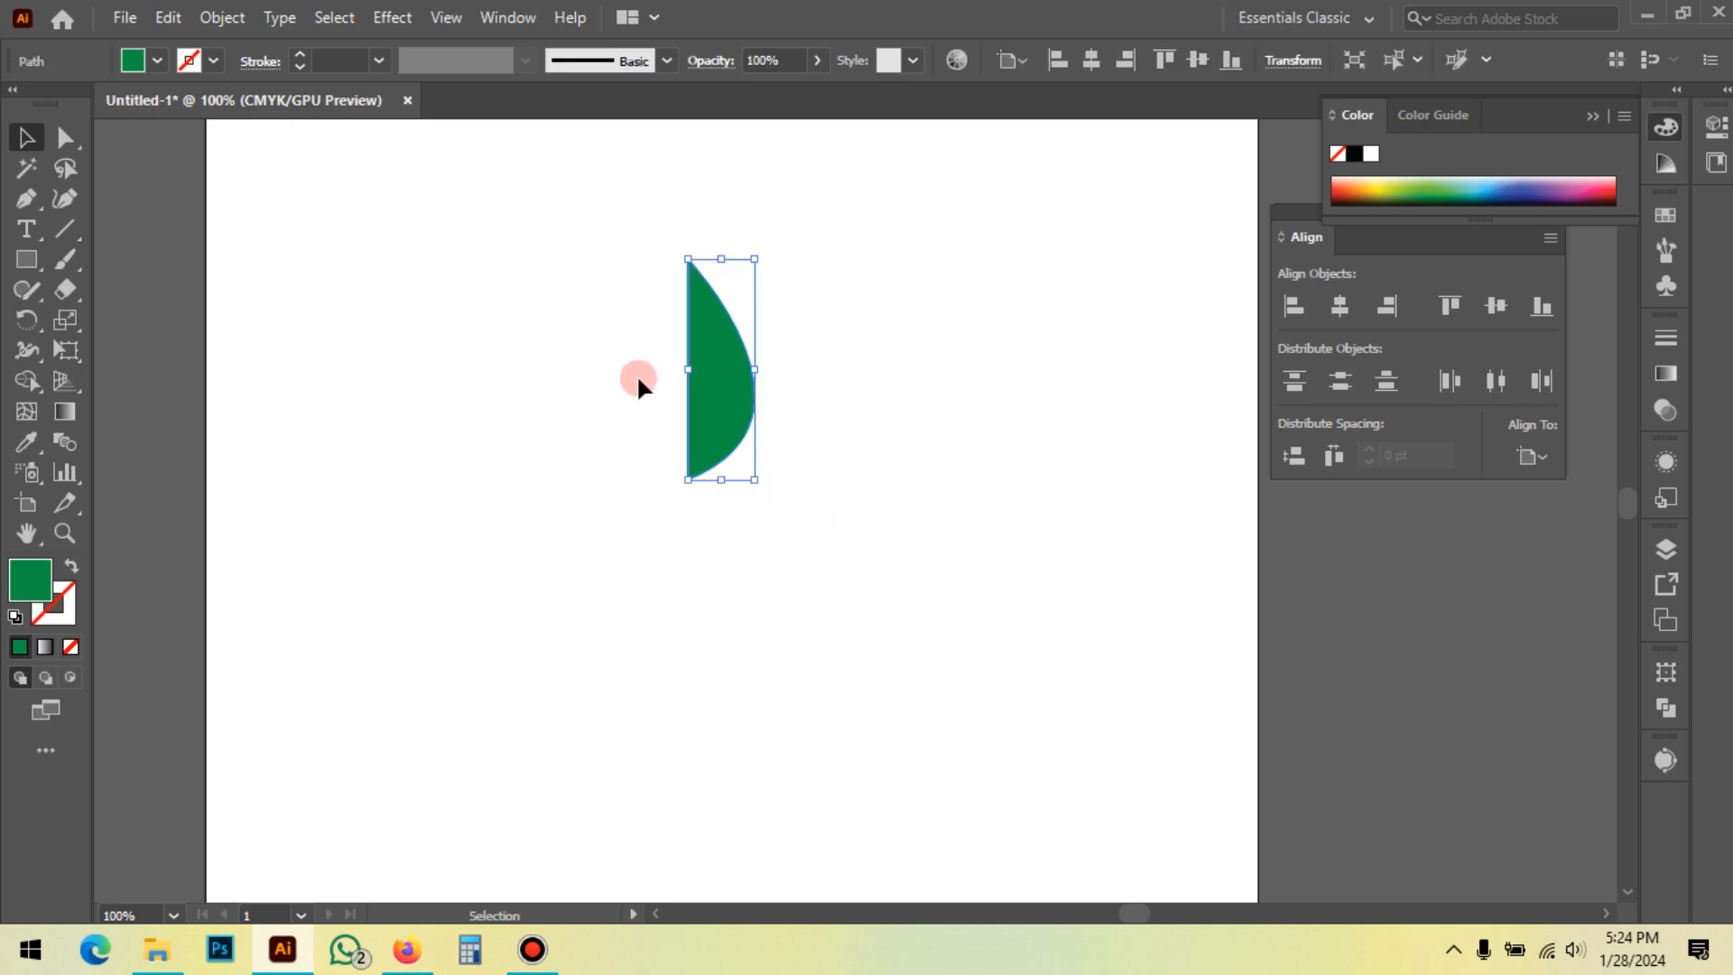
right_click(729, 295)
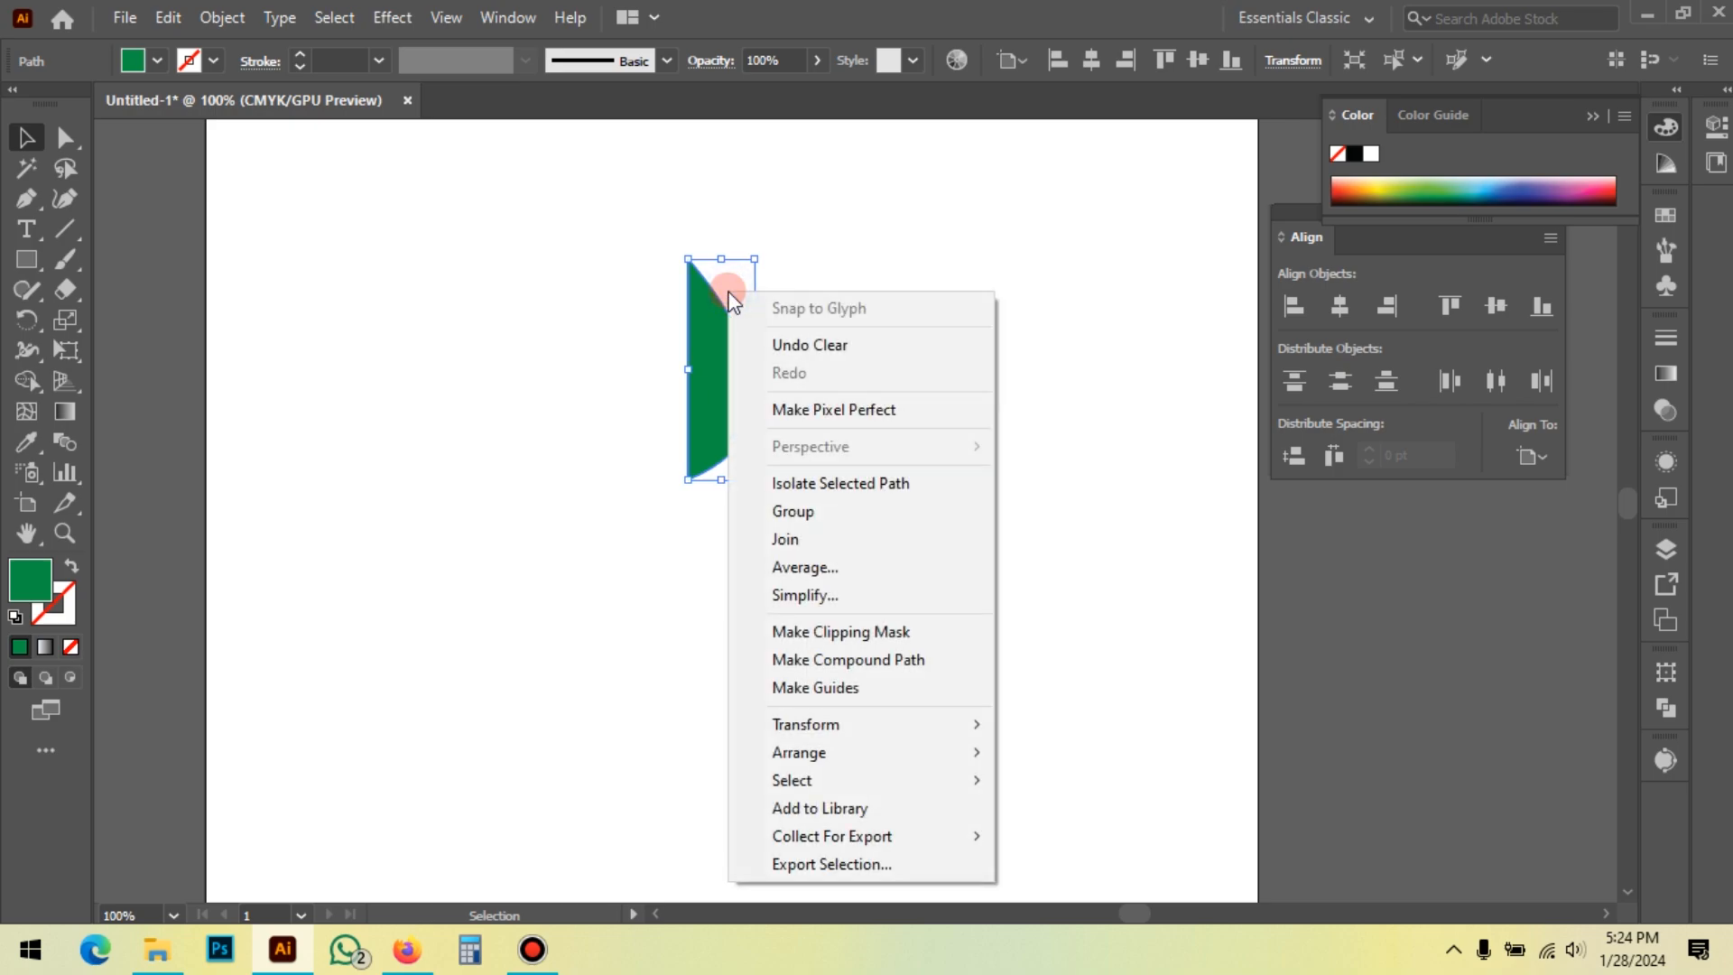
mouse_move(847, 736)
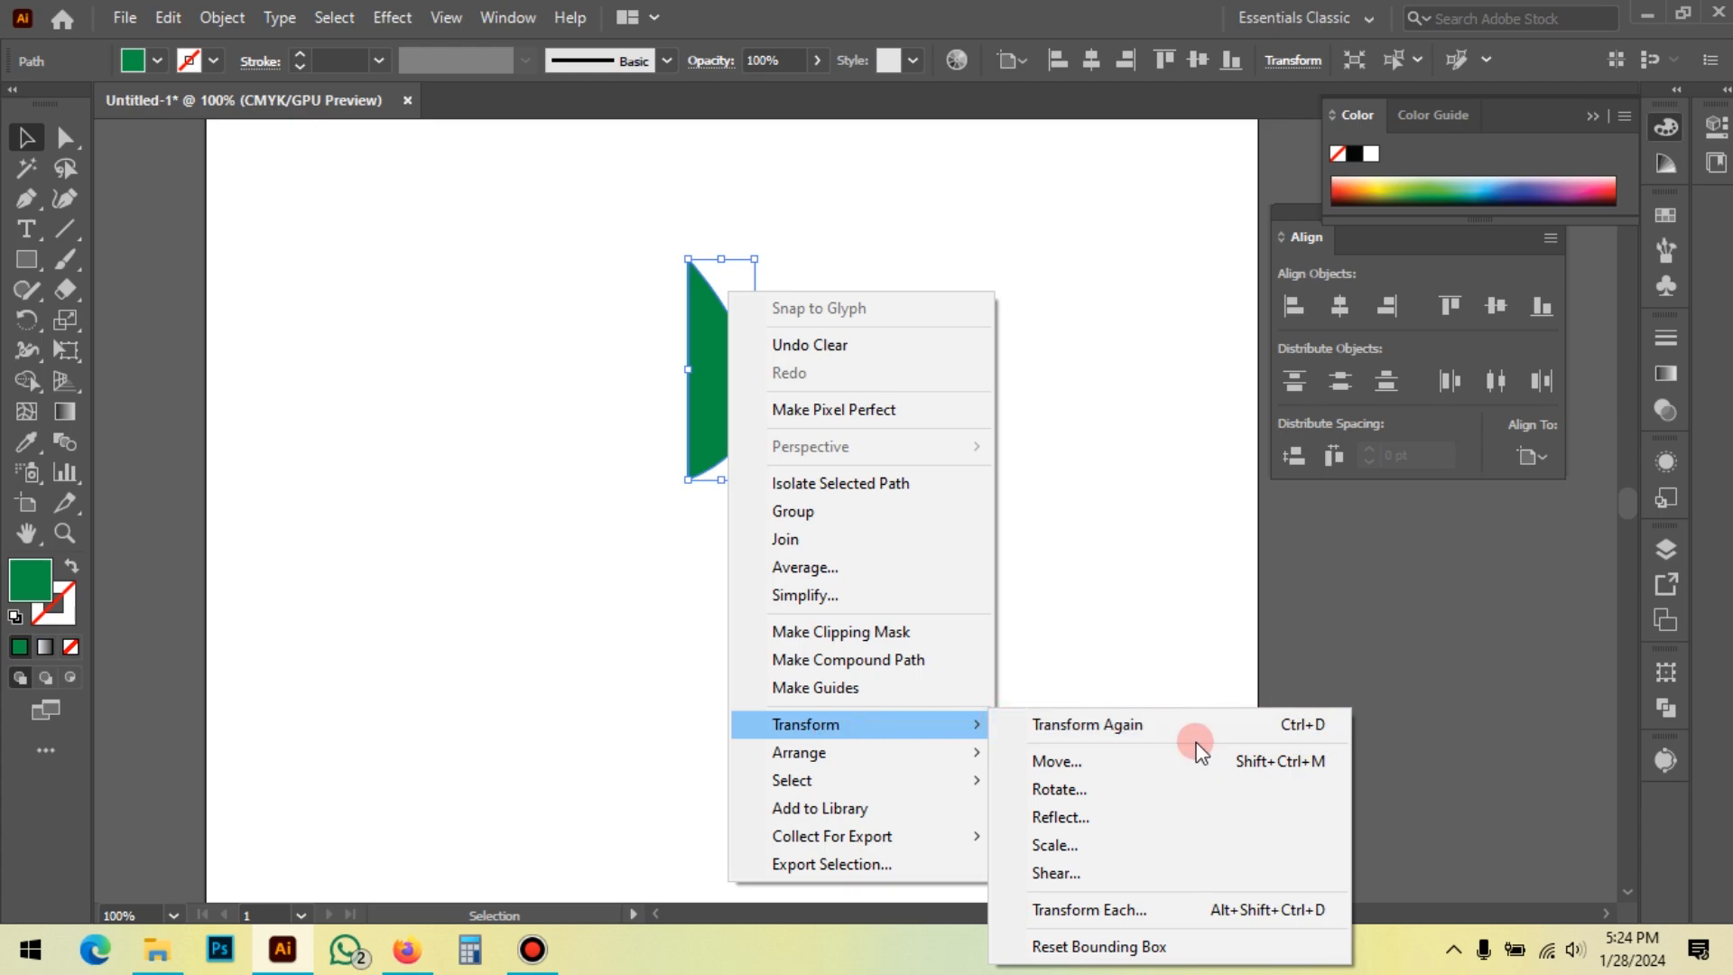
left_click(1089, 818)
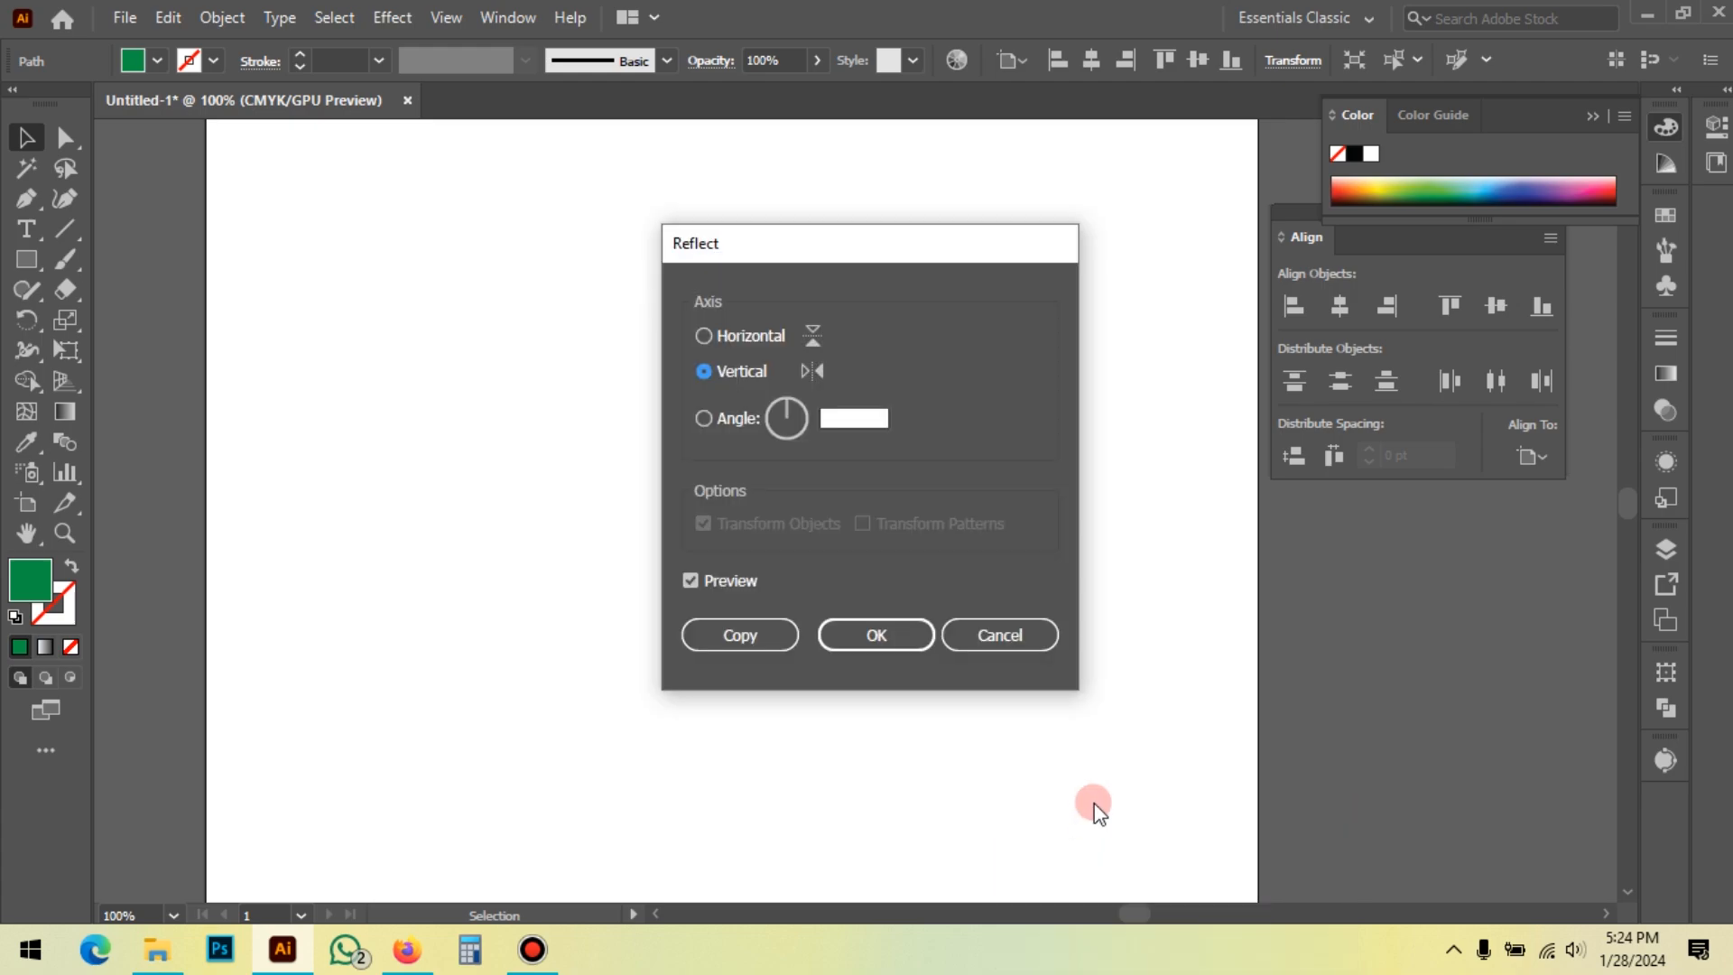
left_click_drag(681, 247, 906, 254)
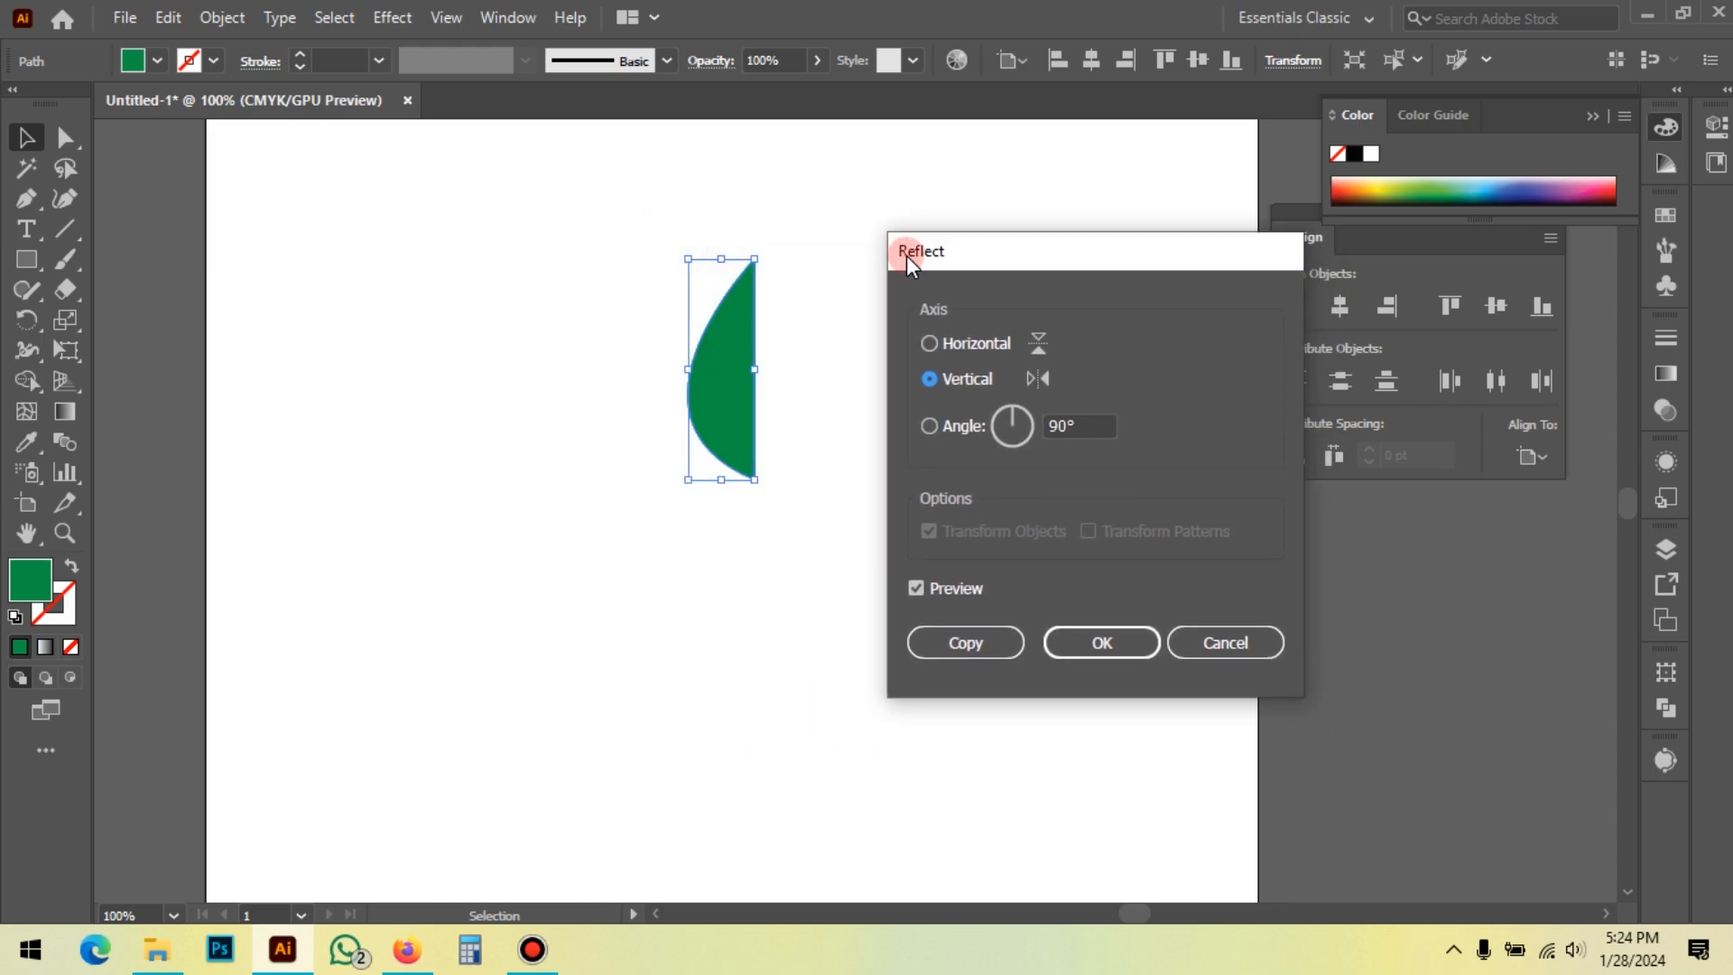
left_click(915, 585)
left_click(918, 584)
left_click(918, 585)
left_click(918, 585)
left_click(918, 585)
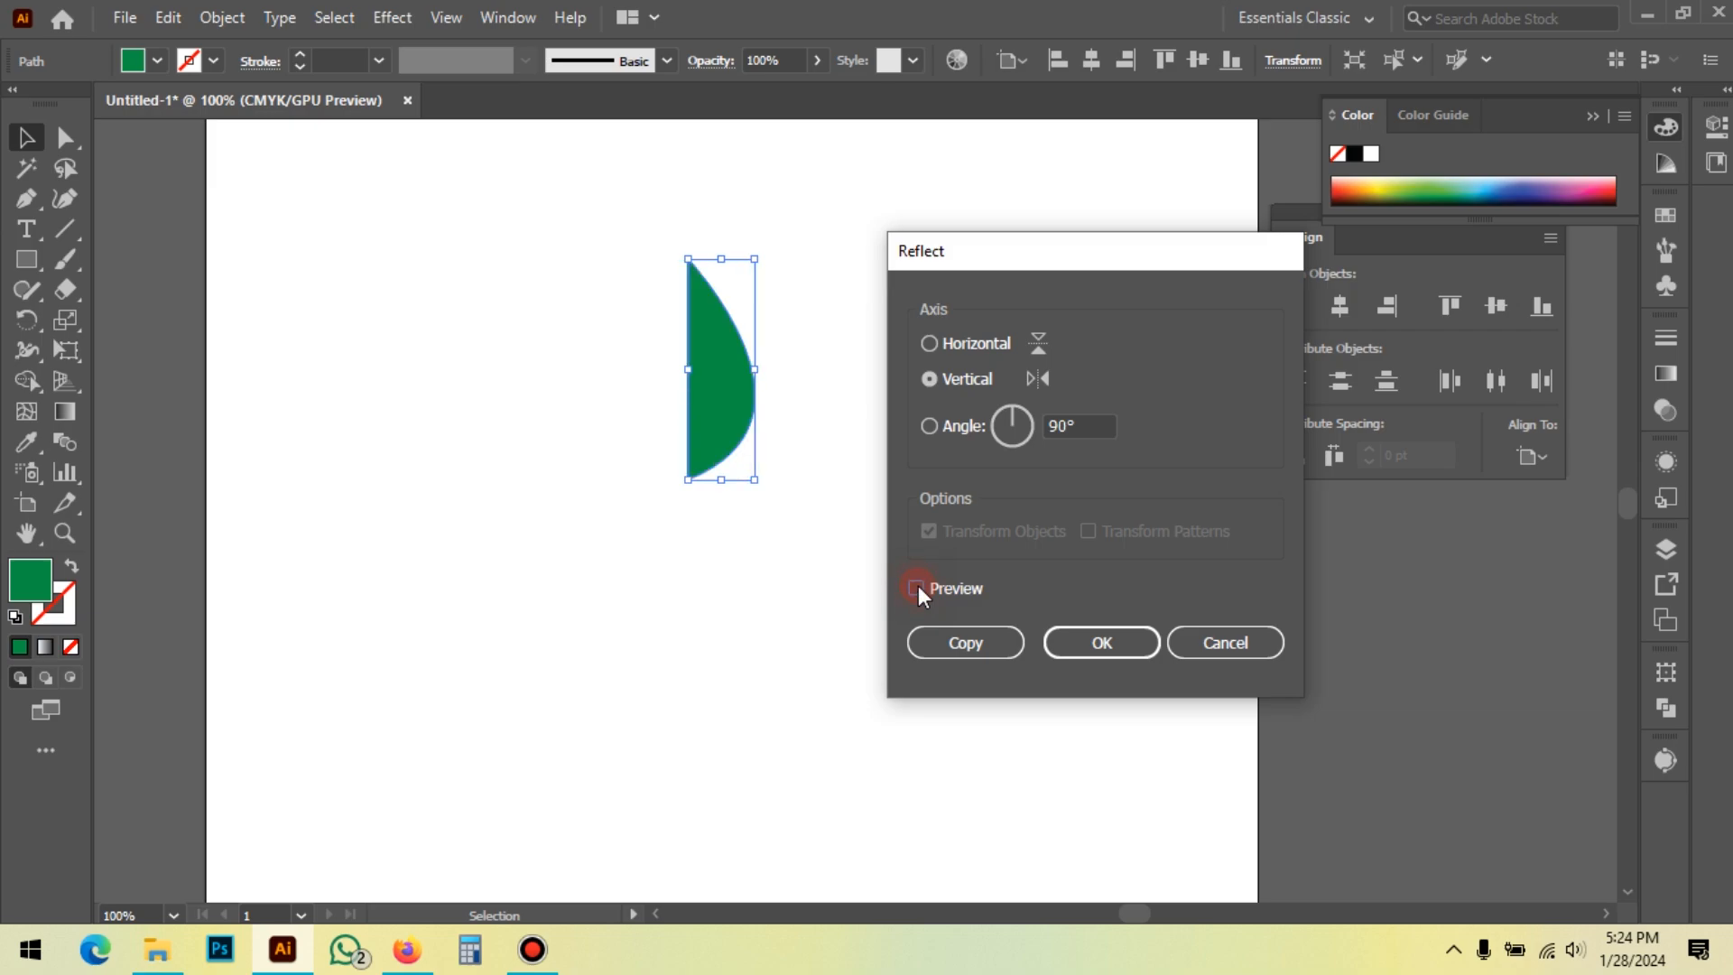
left_click(918, 585)
left_click(918, 585)
left_click(918, 585)
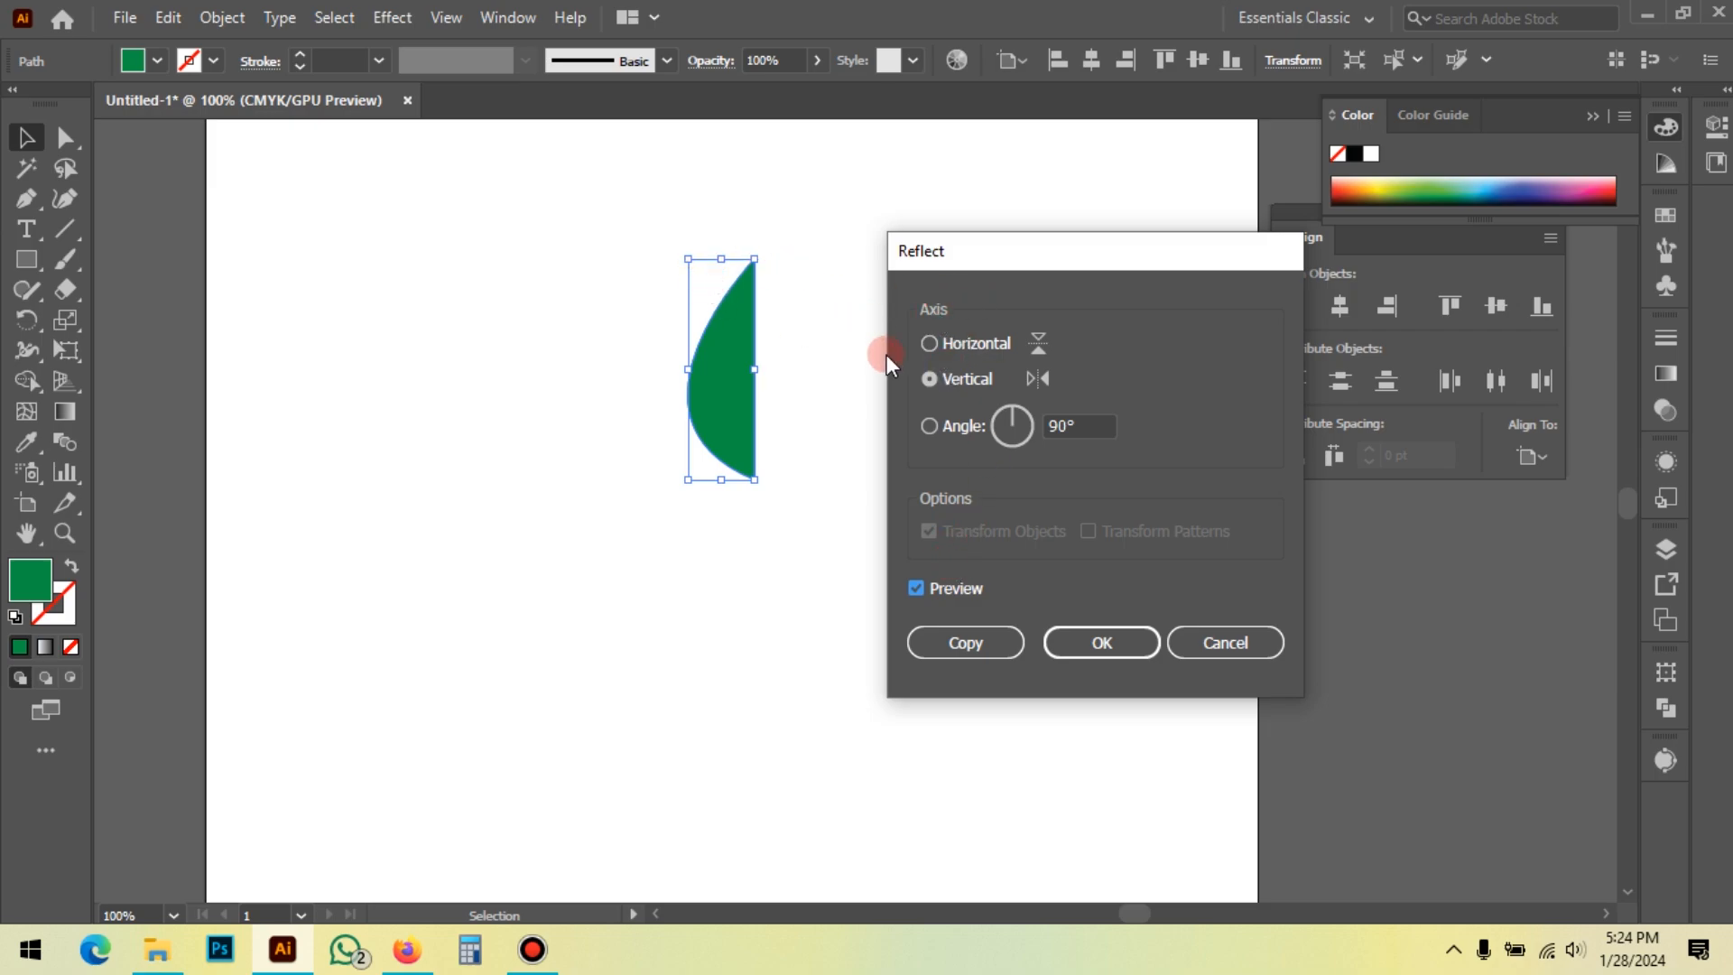
Step: Switch the reflection axis to Horizontal and compare the flipped half leaf with the original using the preview
left_click(951, 348)
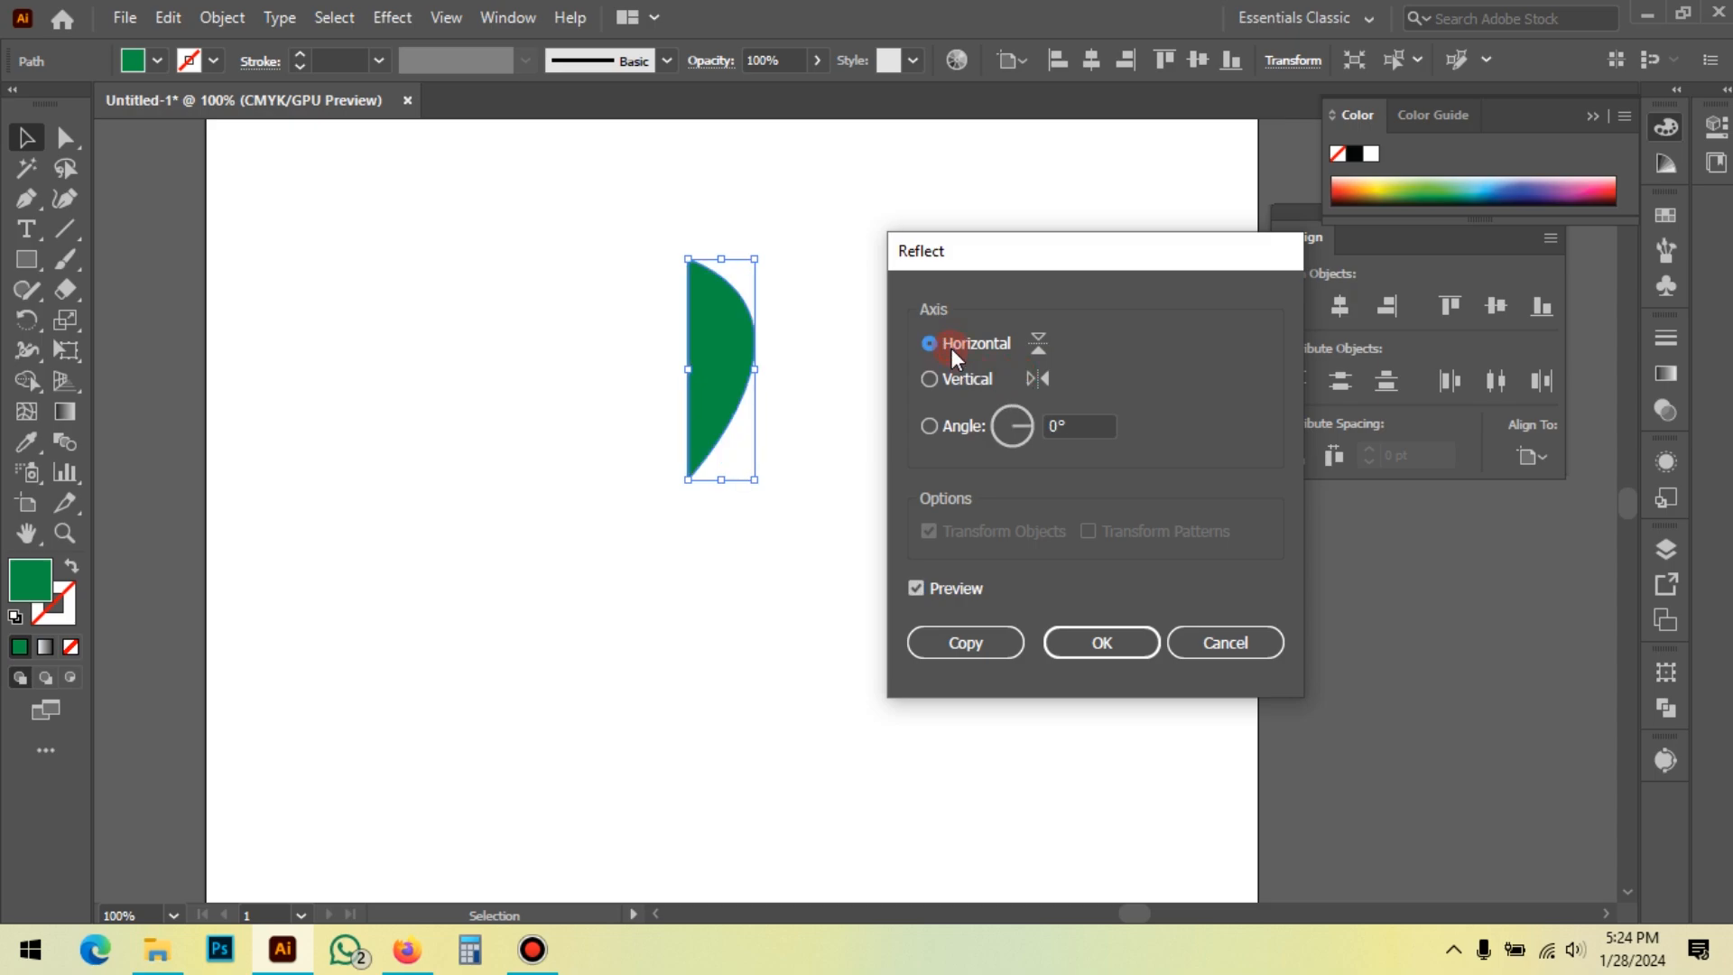
left_click(933, 587)
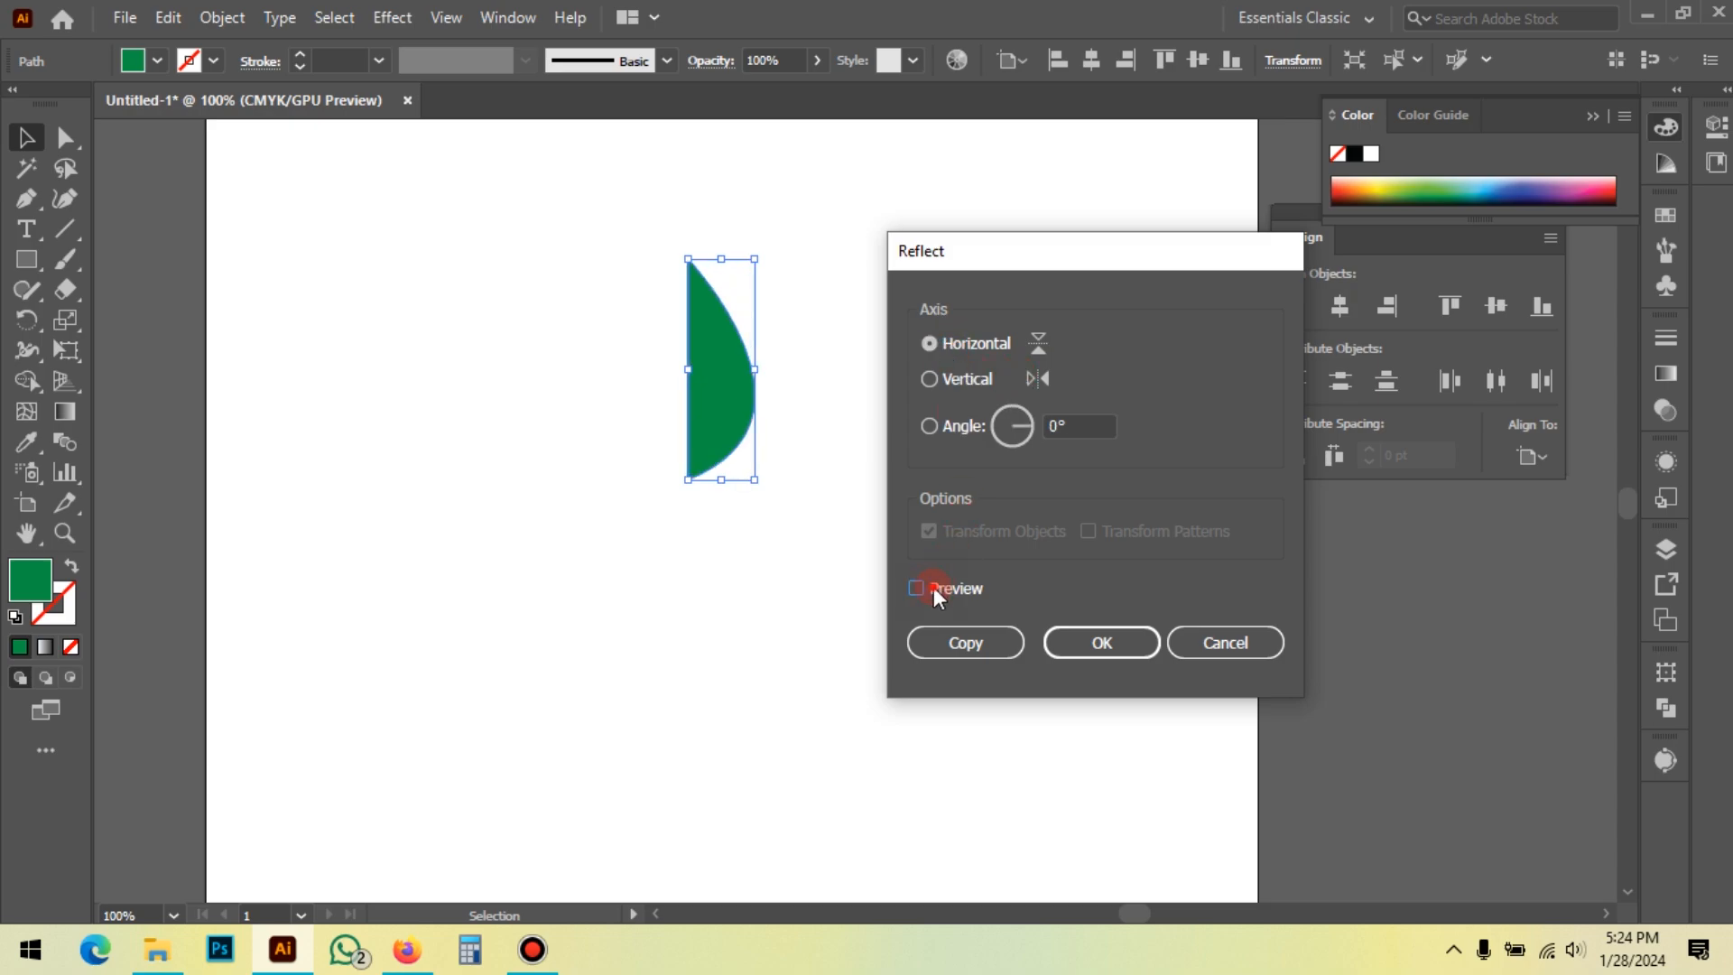
left_click(933, 587)
left_click(934, 587)
left_click(933, 586)
left_click(933, 586)
left_click(933, 587)
left_click(949, 354)
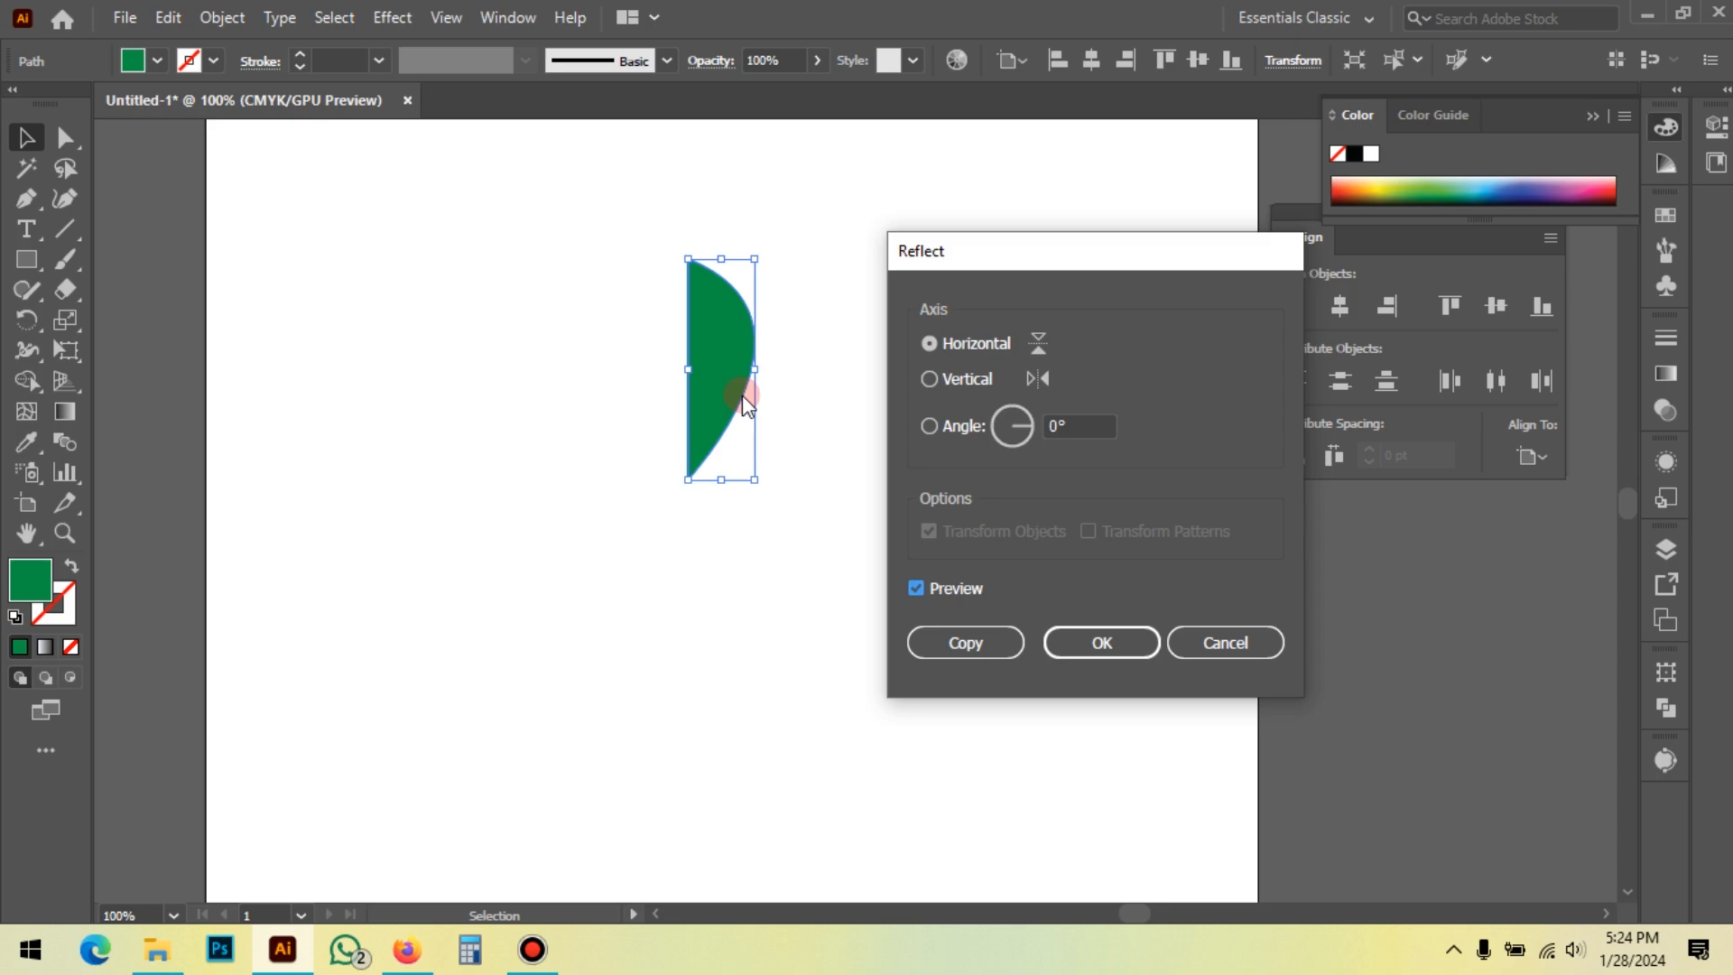
Step: Set the reflection axis to Vertical, apply it to the half leaf without copying, and deselect the shape
left_click(962, 387)
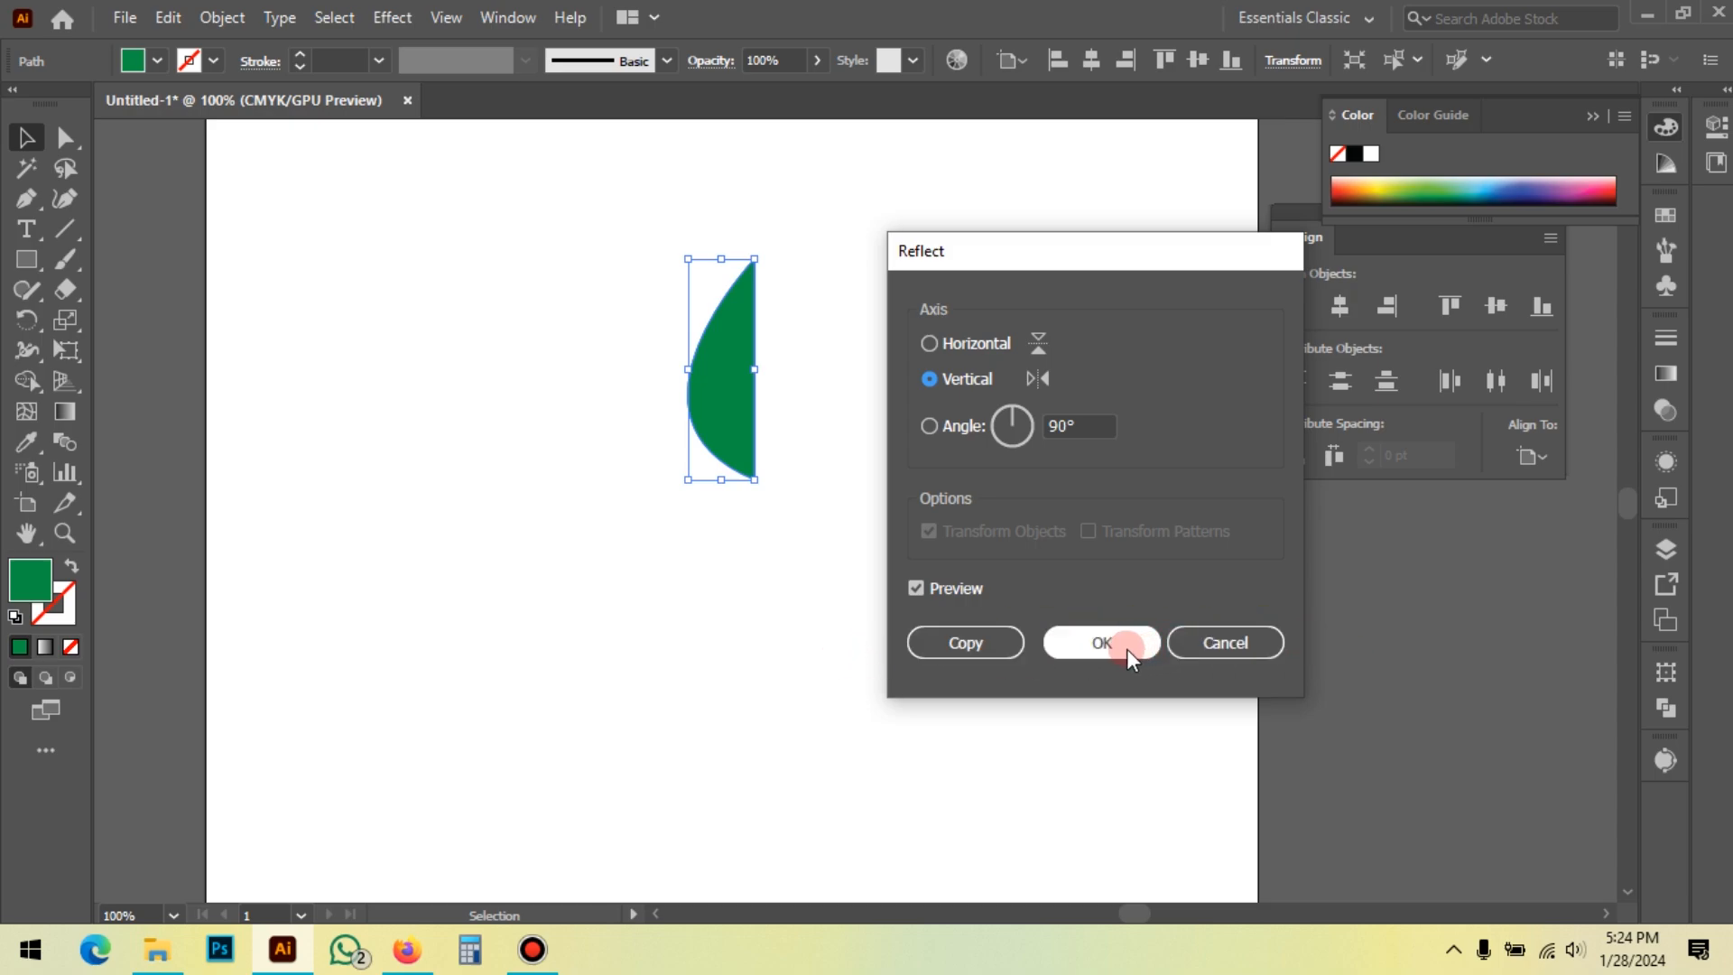
left_click(960, 590)
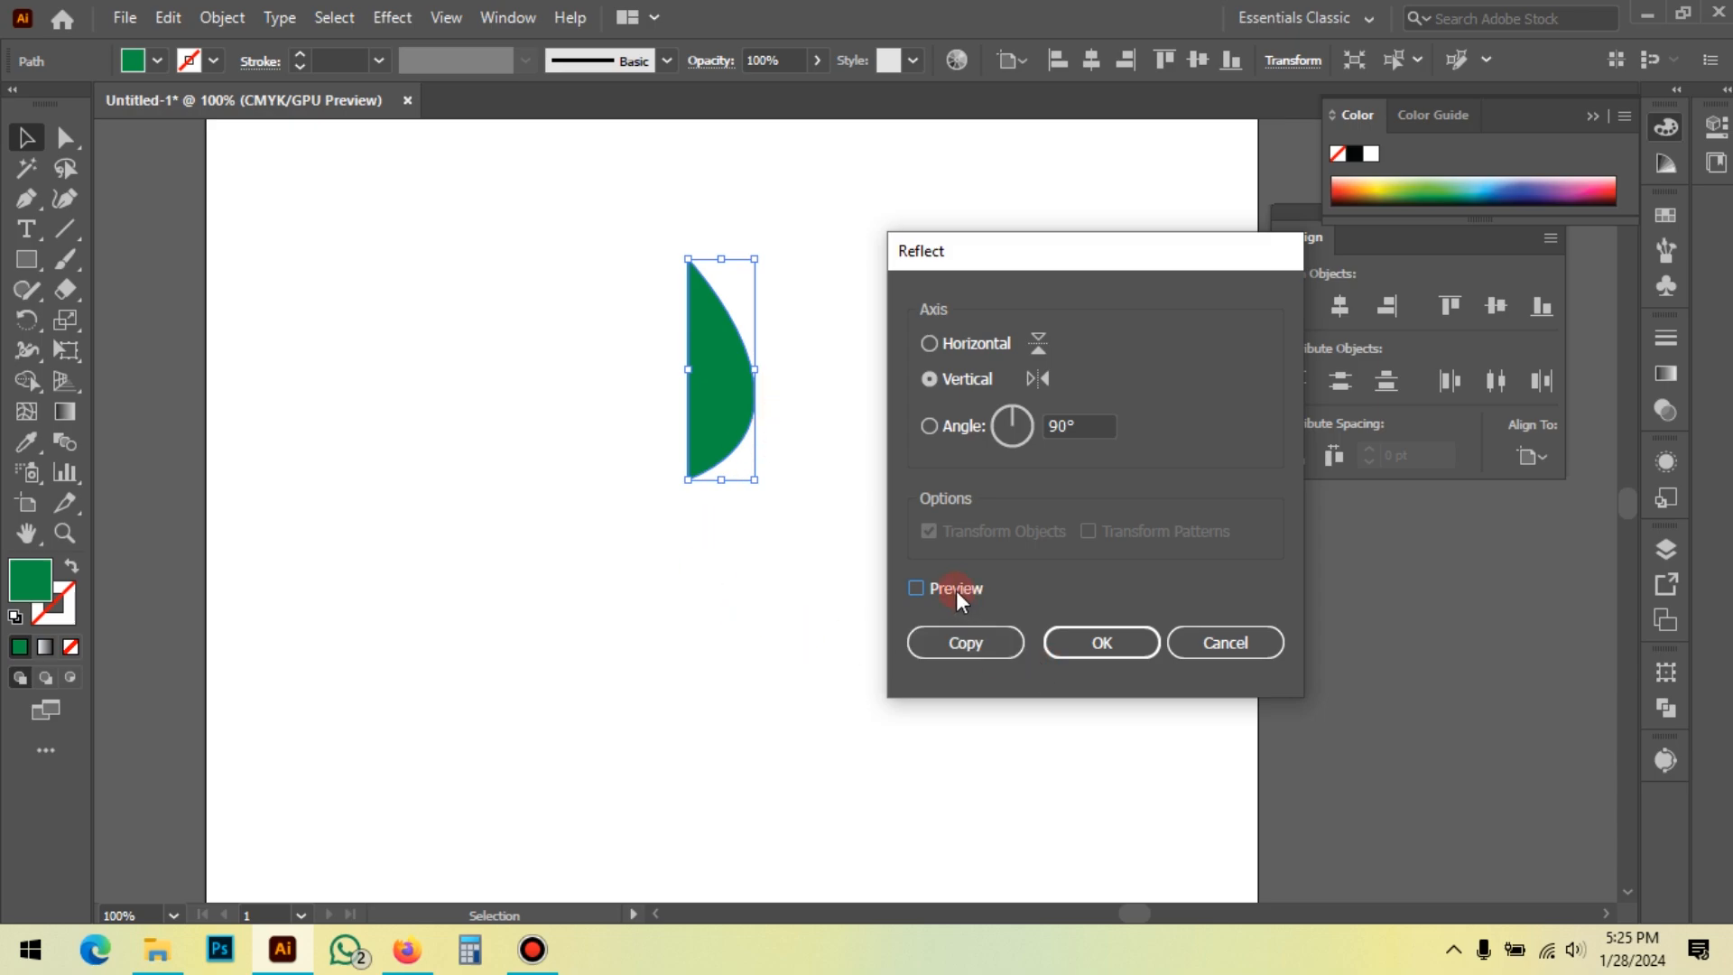
left_click(930, 592)
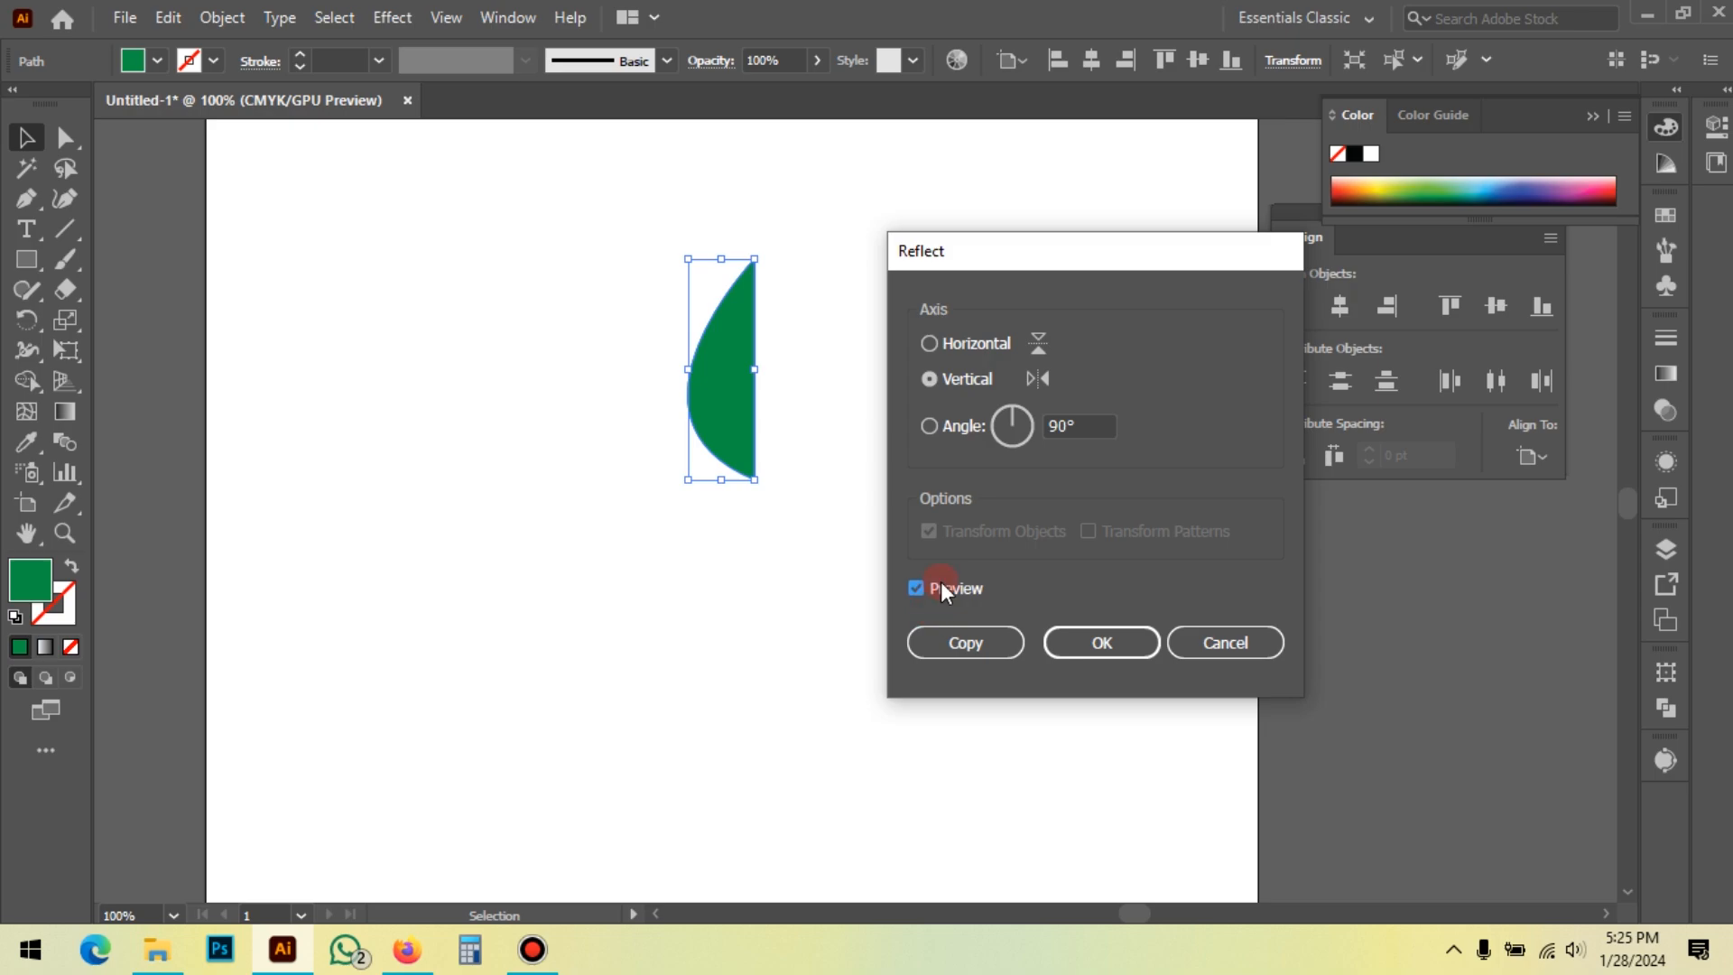
left_click(1099, 639)
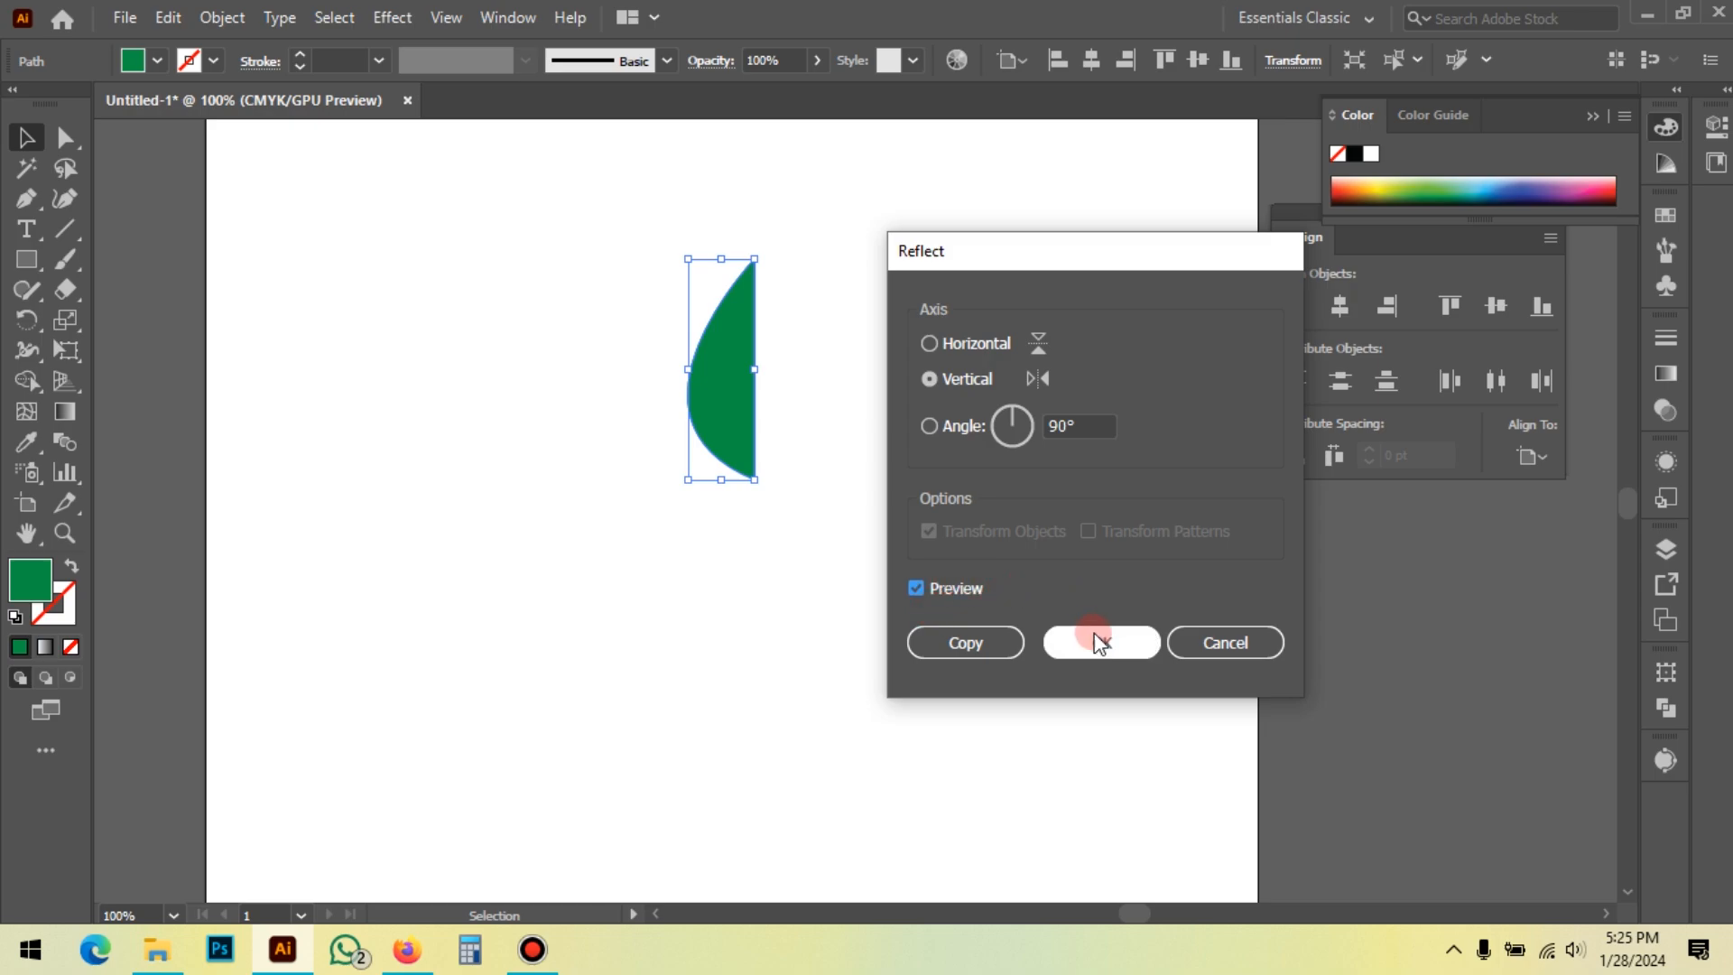
left_click(921, 571)
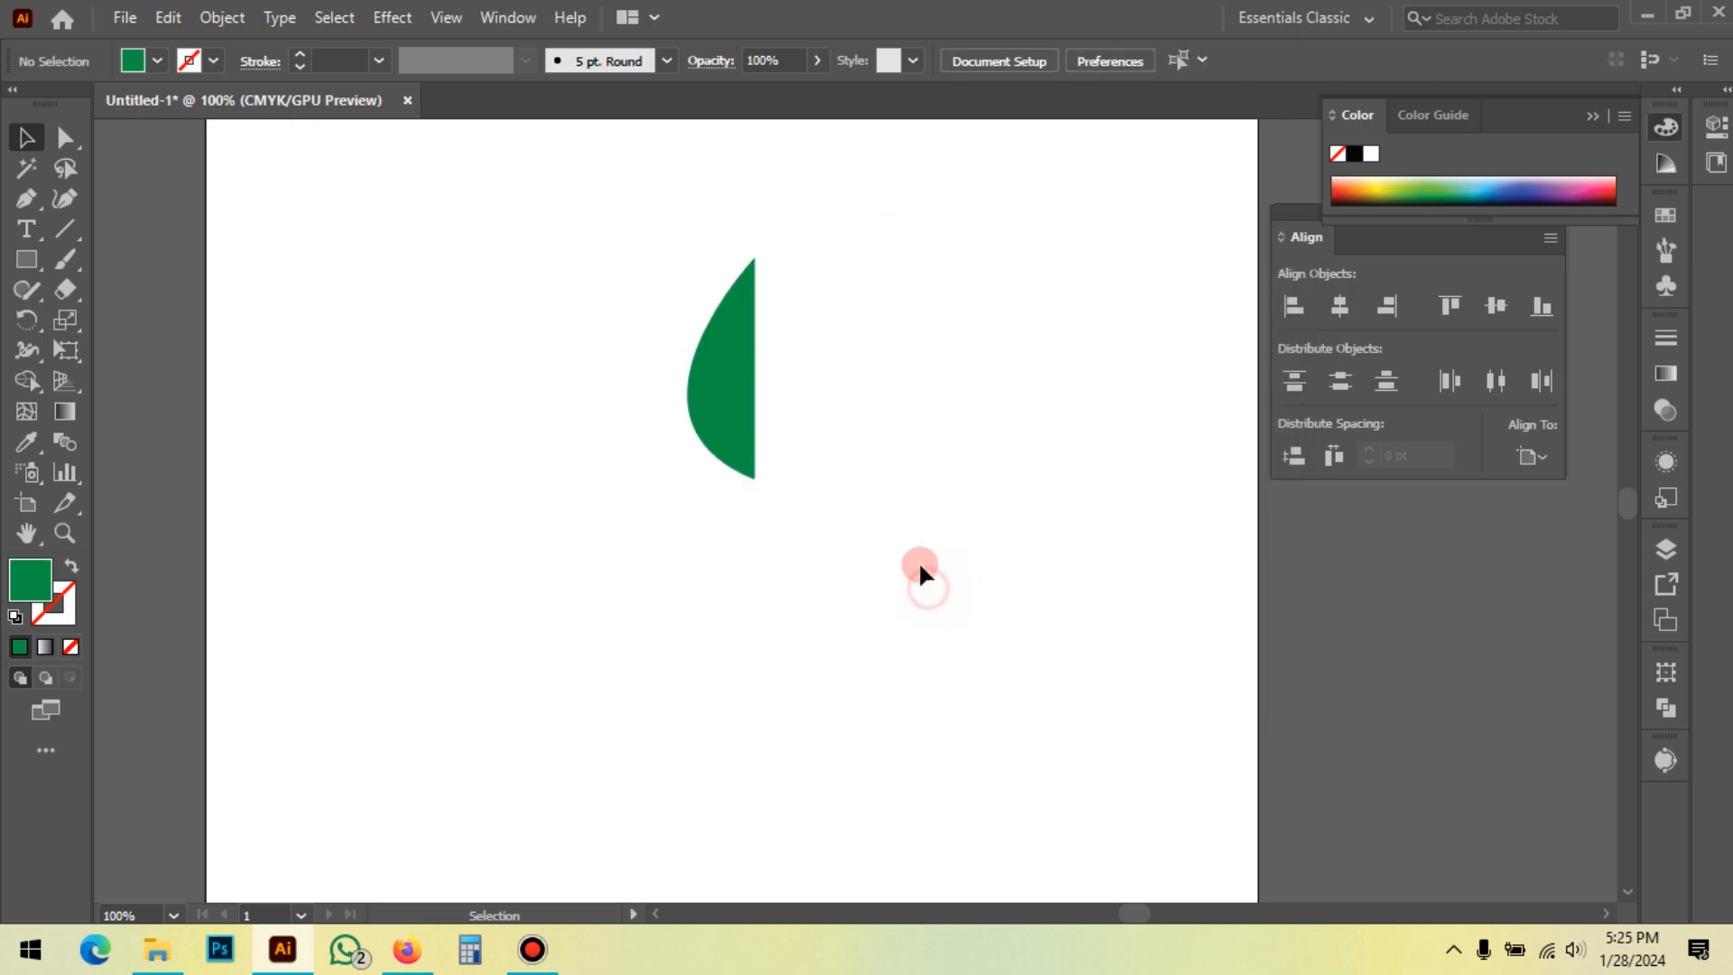
Step: Undo the half leaf's reflection, redo it, undo it once more, and deselect the shape
left_click(714, 408)
left_click(947, 594)
key("ctrl+z")
right_click(945, 273)
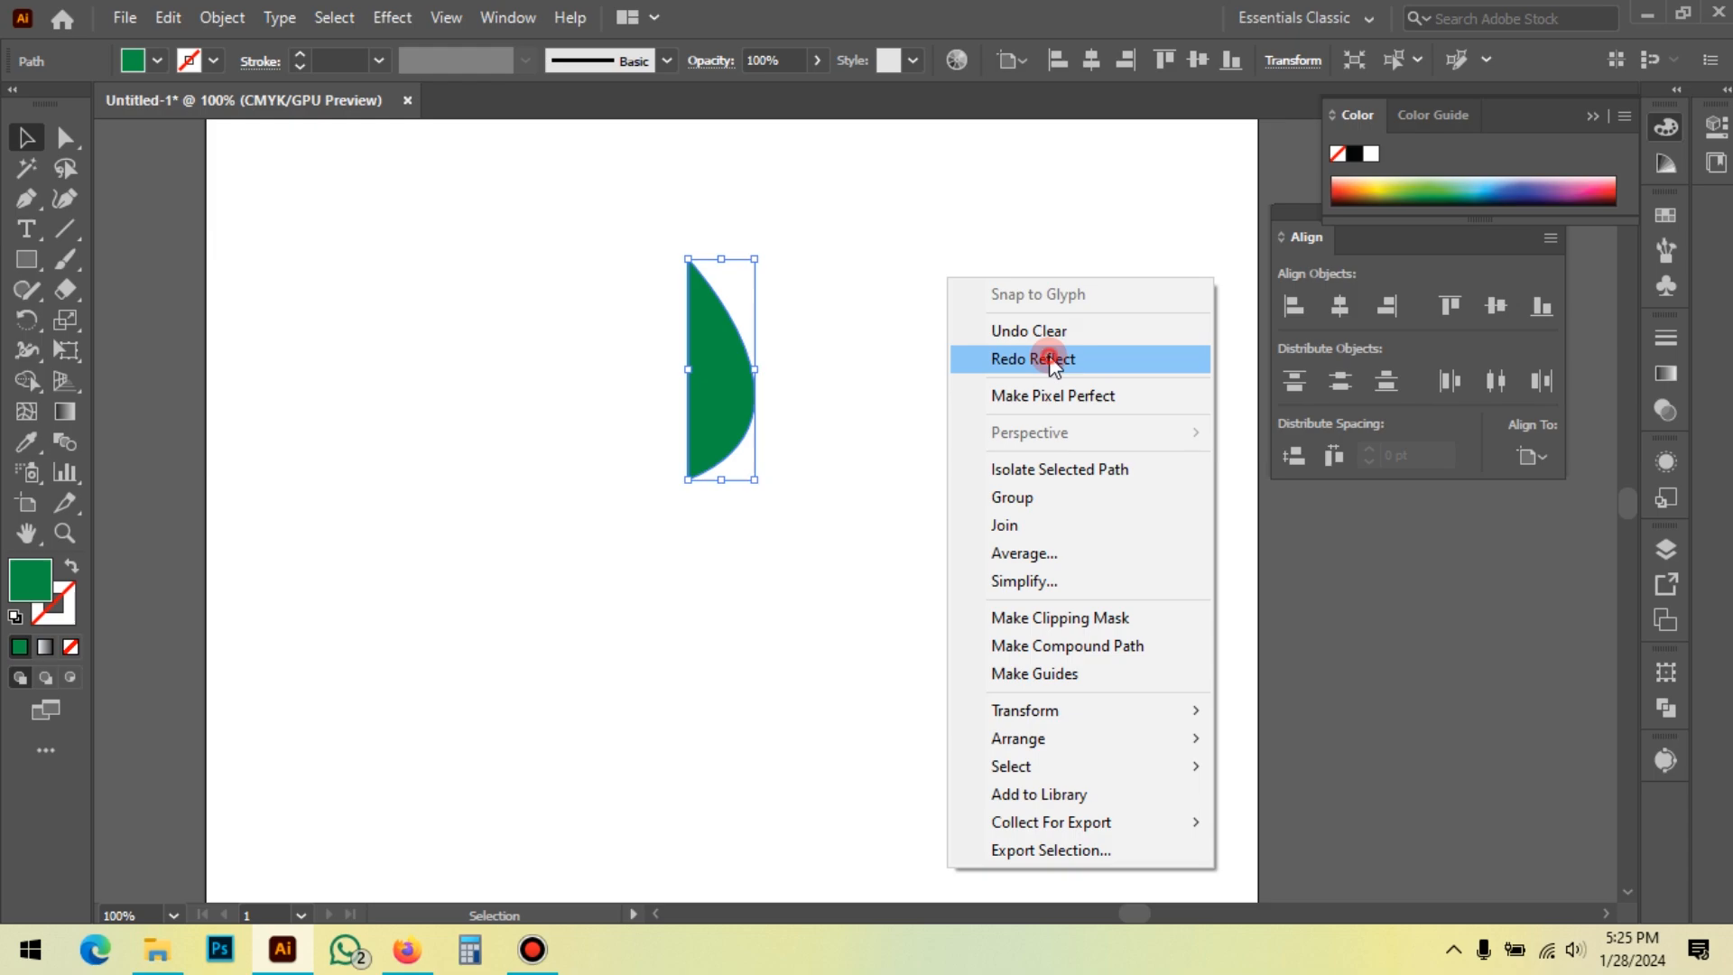
left_click(1047, 354)
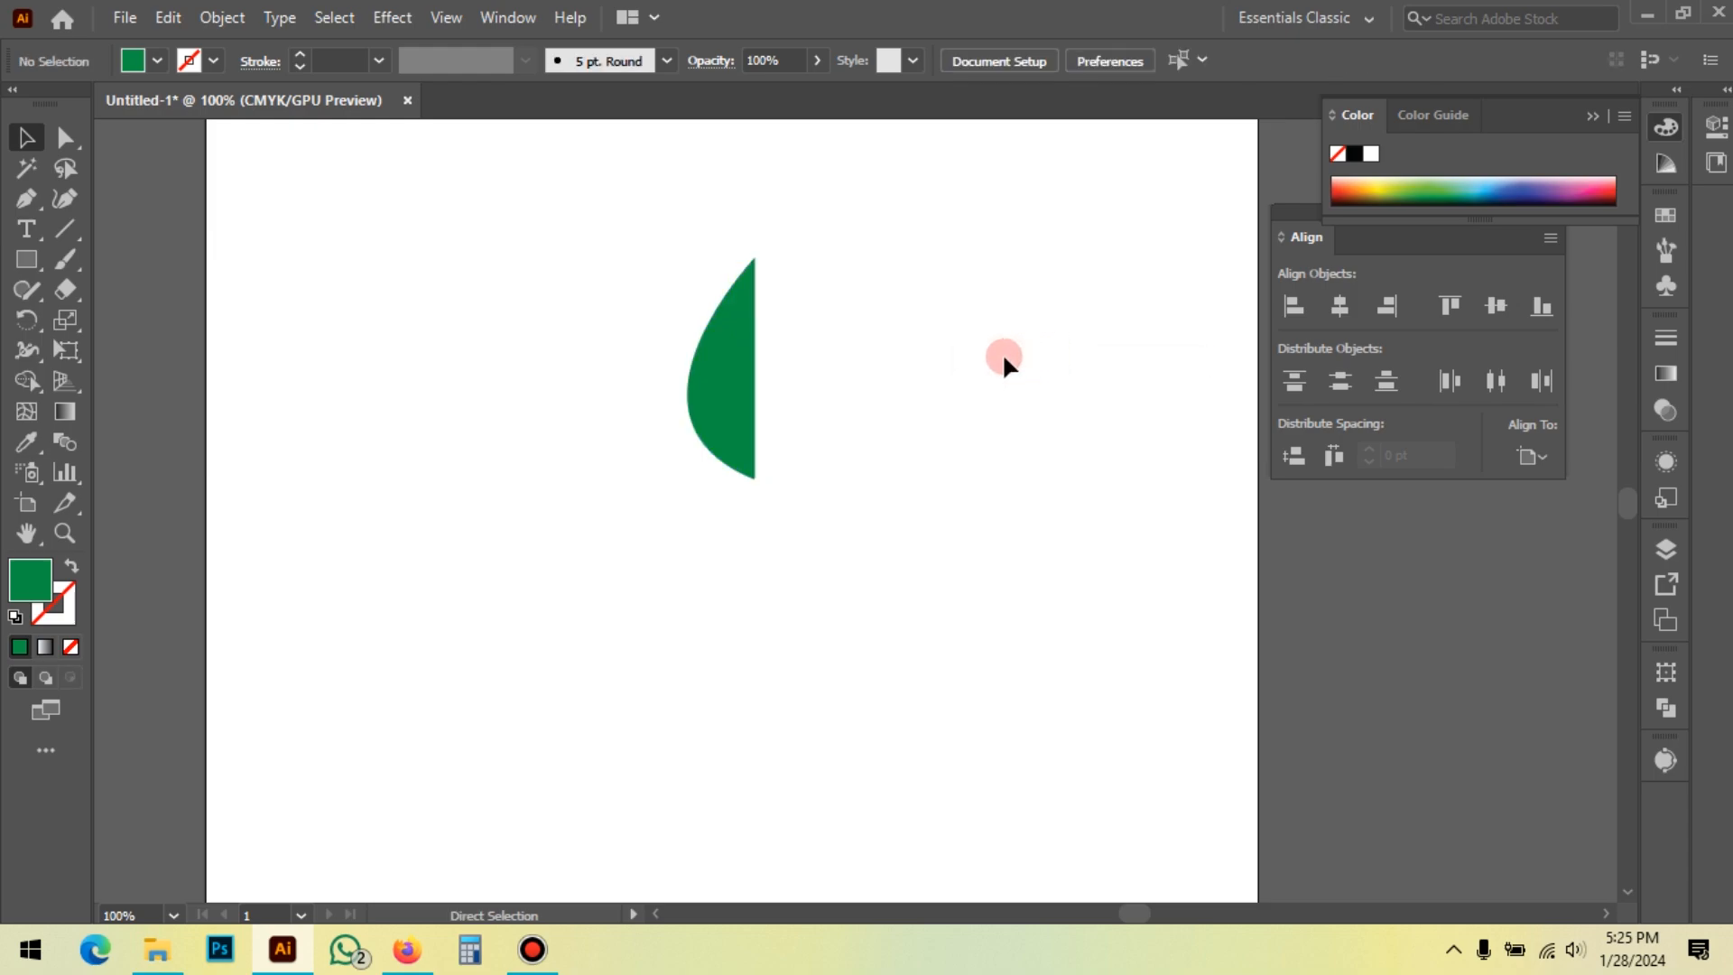
key("ctrl+z")
left_click(898, 310)
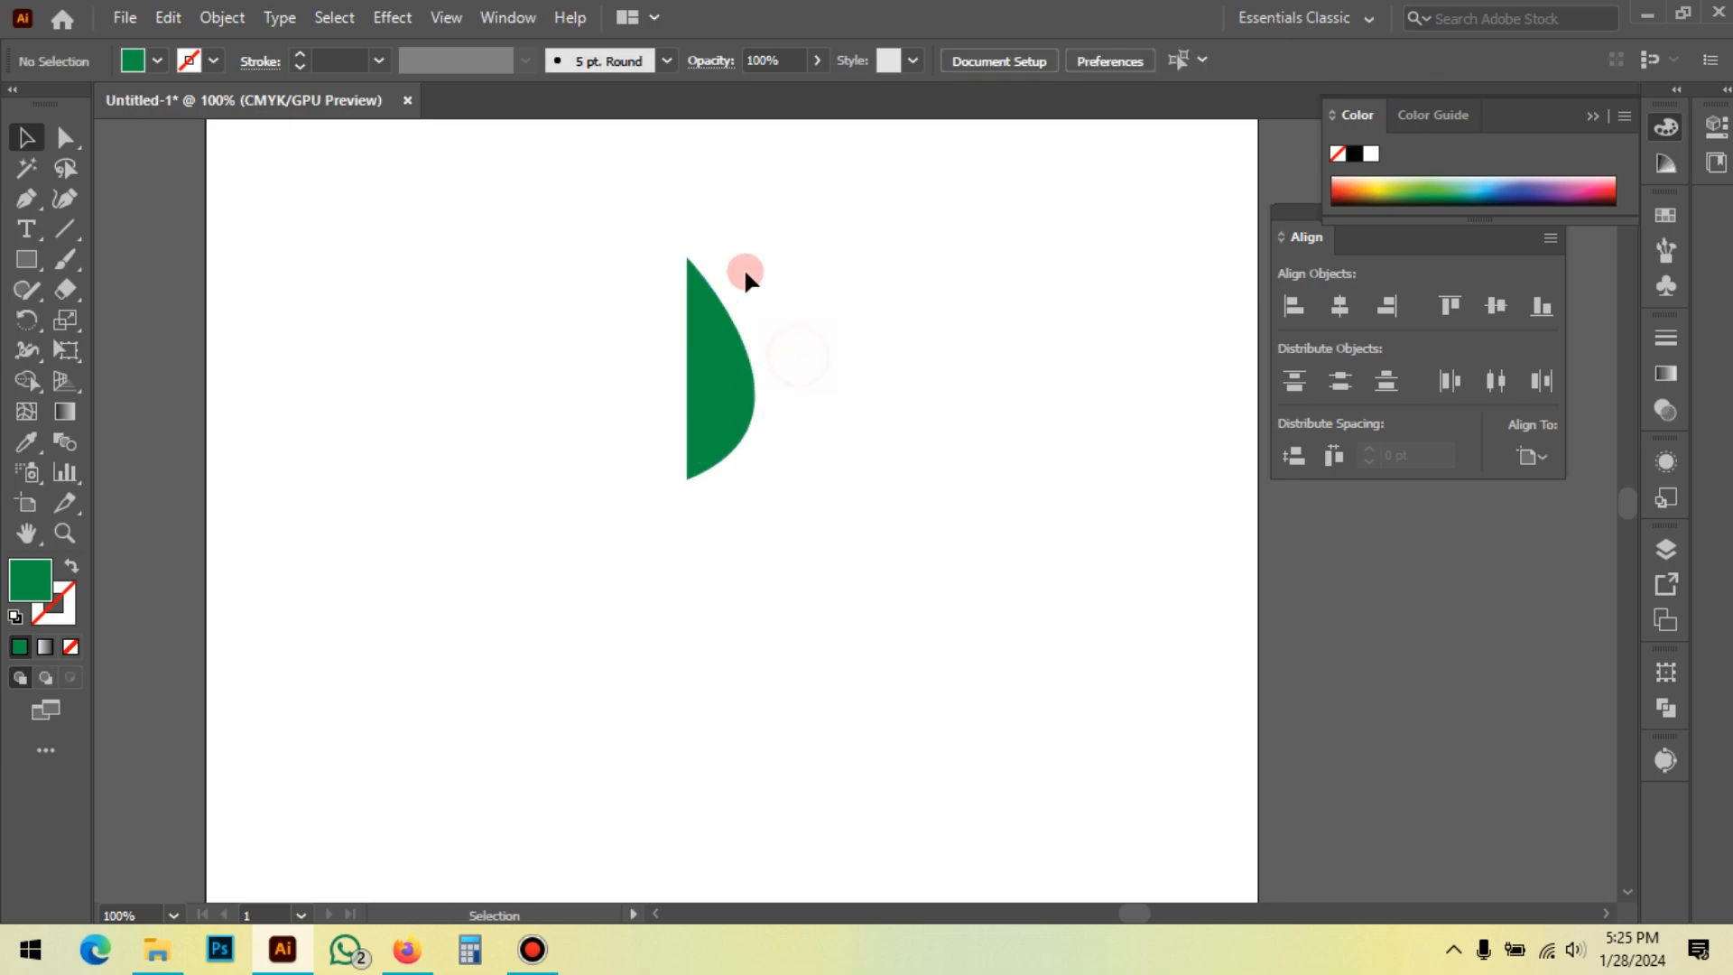
Step: Create a mirrored copy of the half leaf by reflecting it across the vertical axis
left_click(715, 290)
right_click(741, 241)
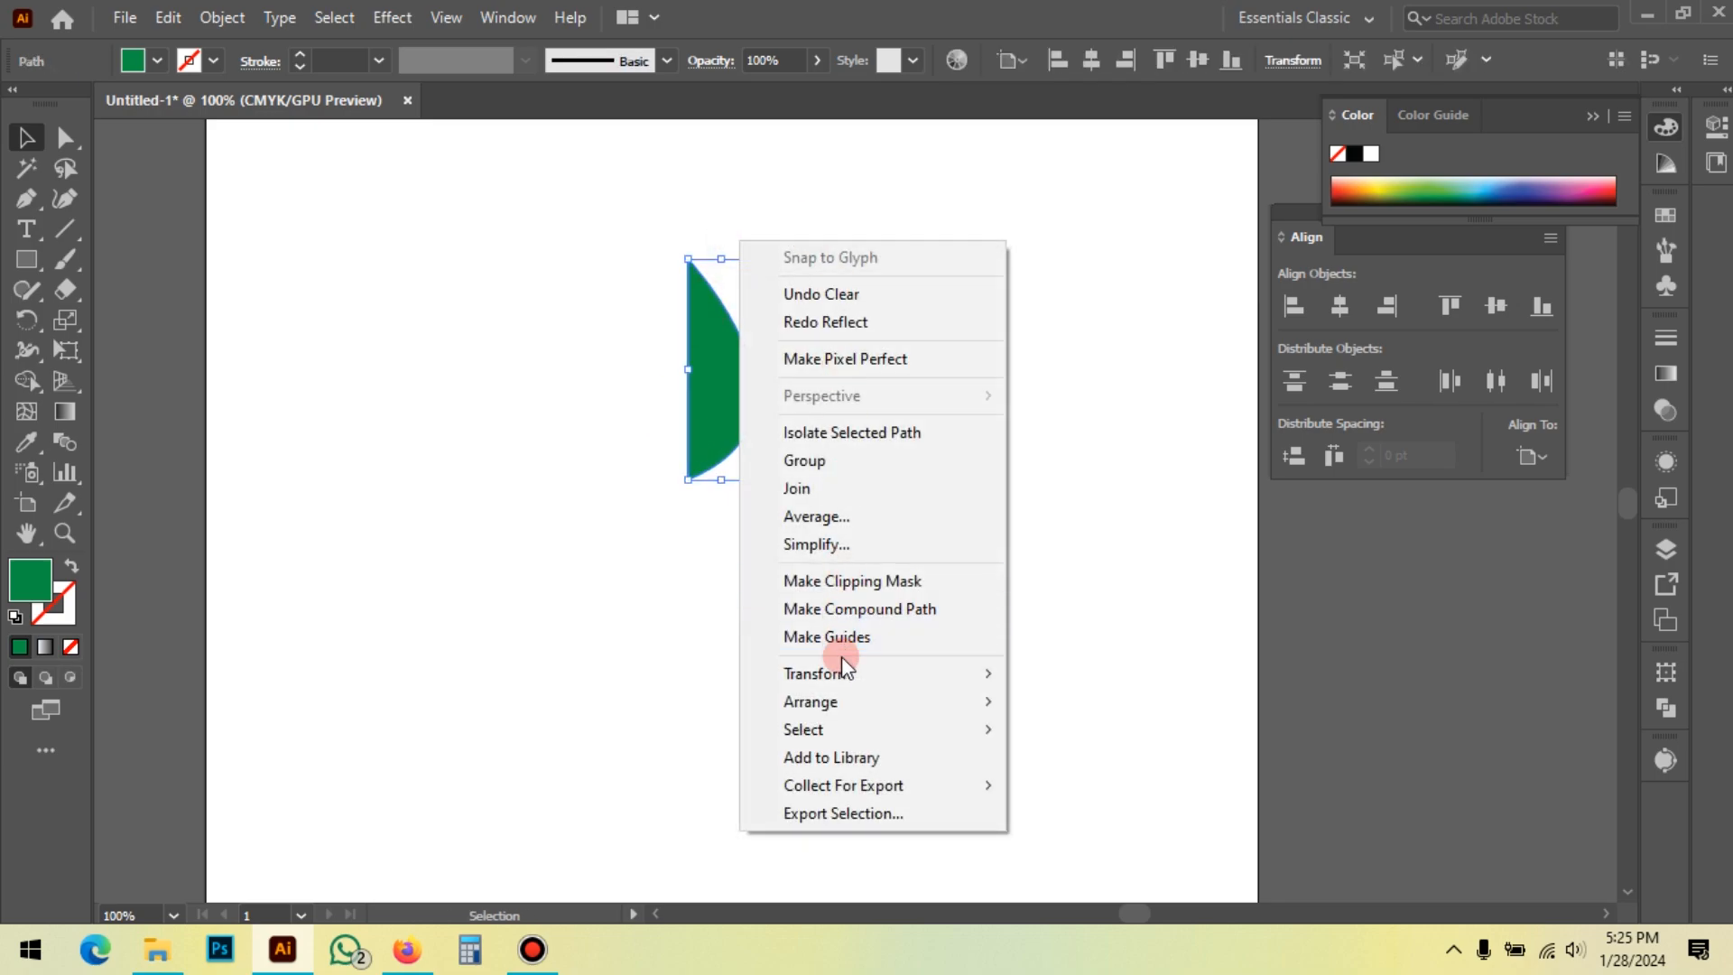
mouse_move(859, 673)
left_click(1125, 766)
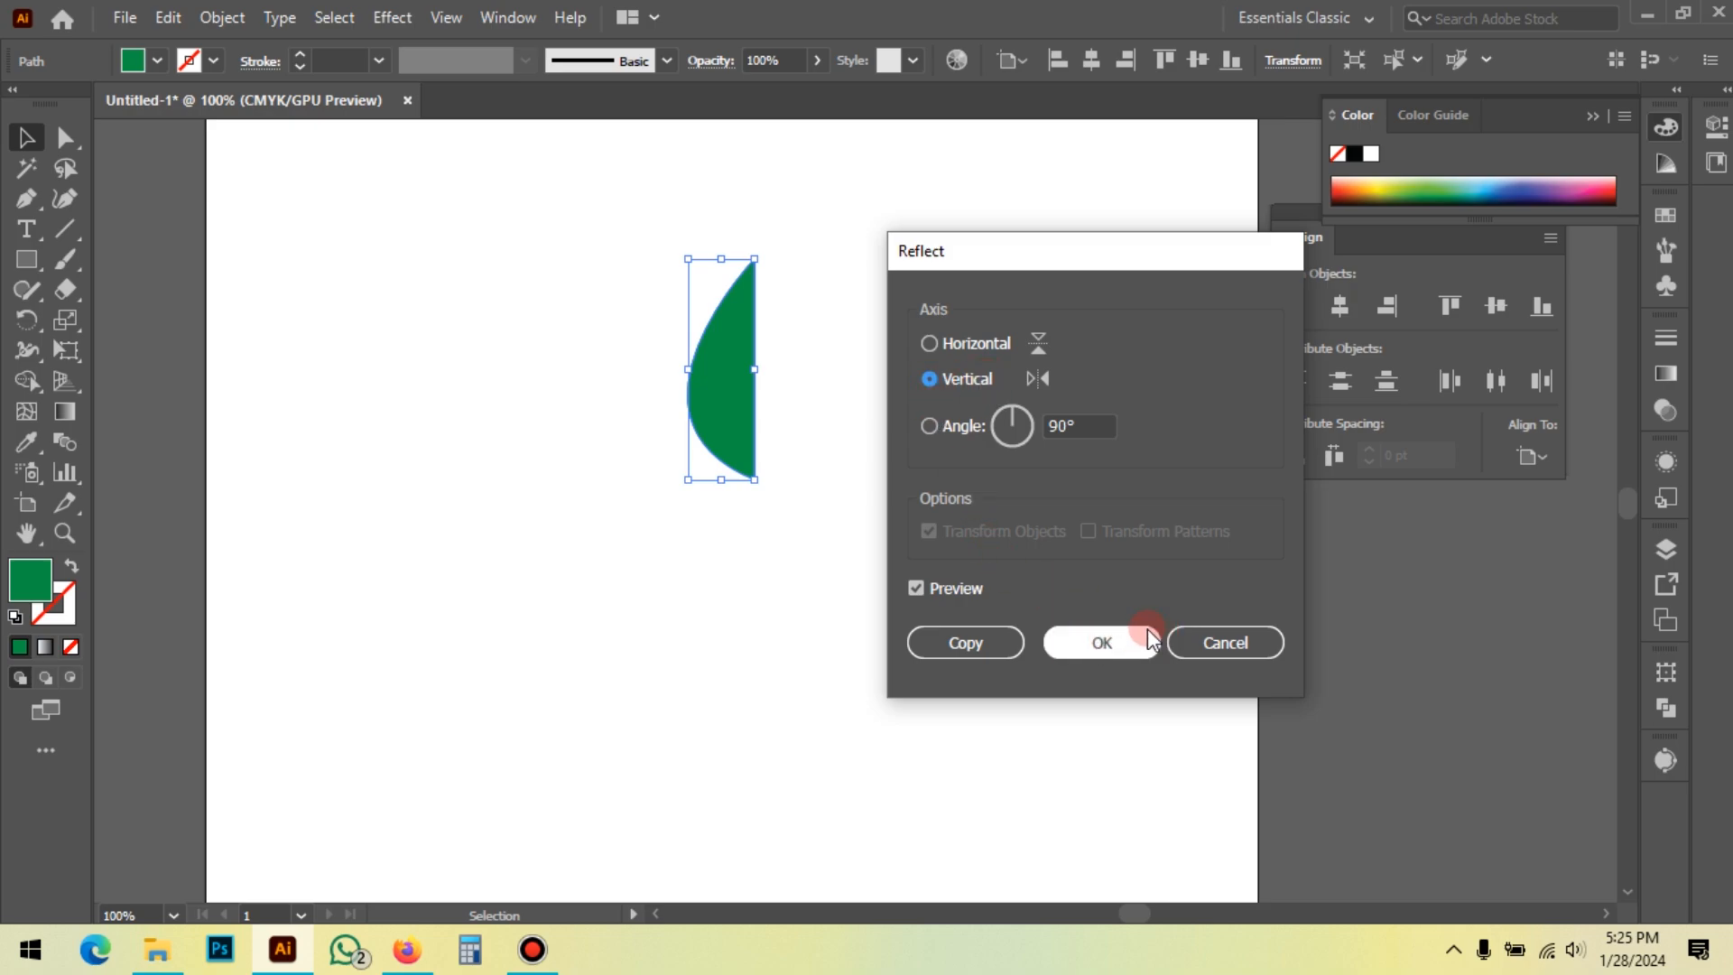
left_click(975, 650)
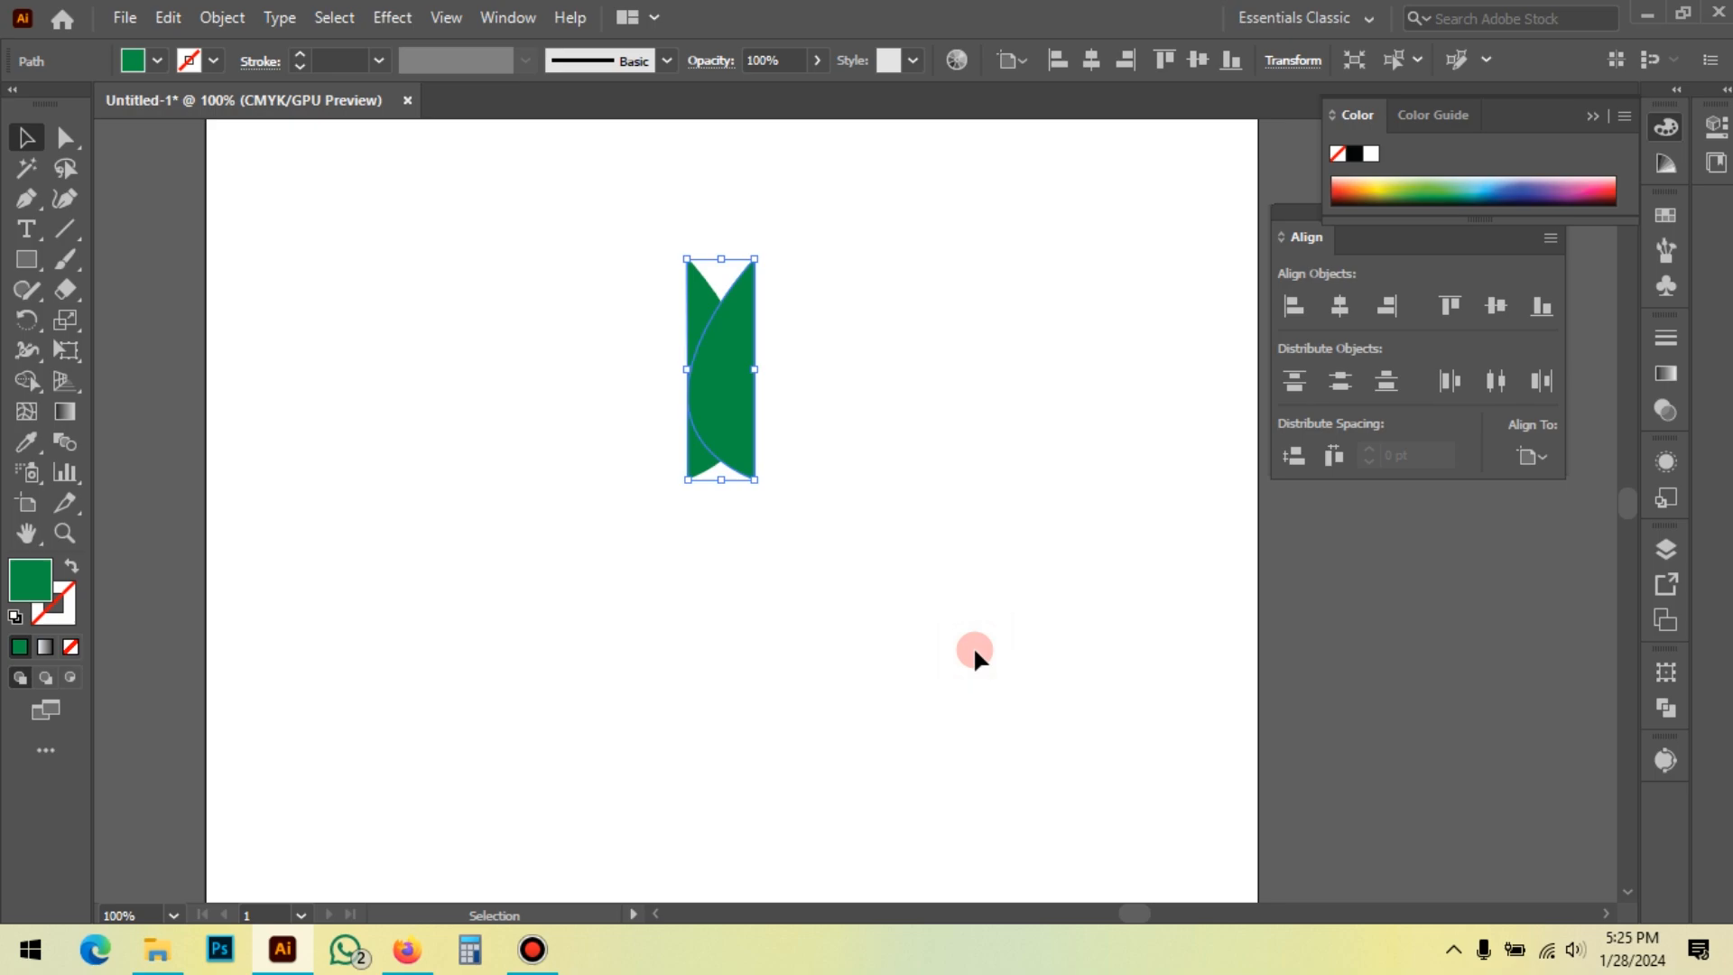
Step: Move the mirrored copy to the left of the original so their straight edges meet, and deselect it
left_click(624, 320)
scroll(623, 284, "up", 3)
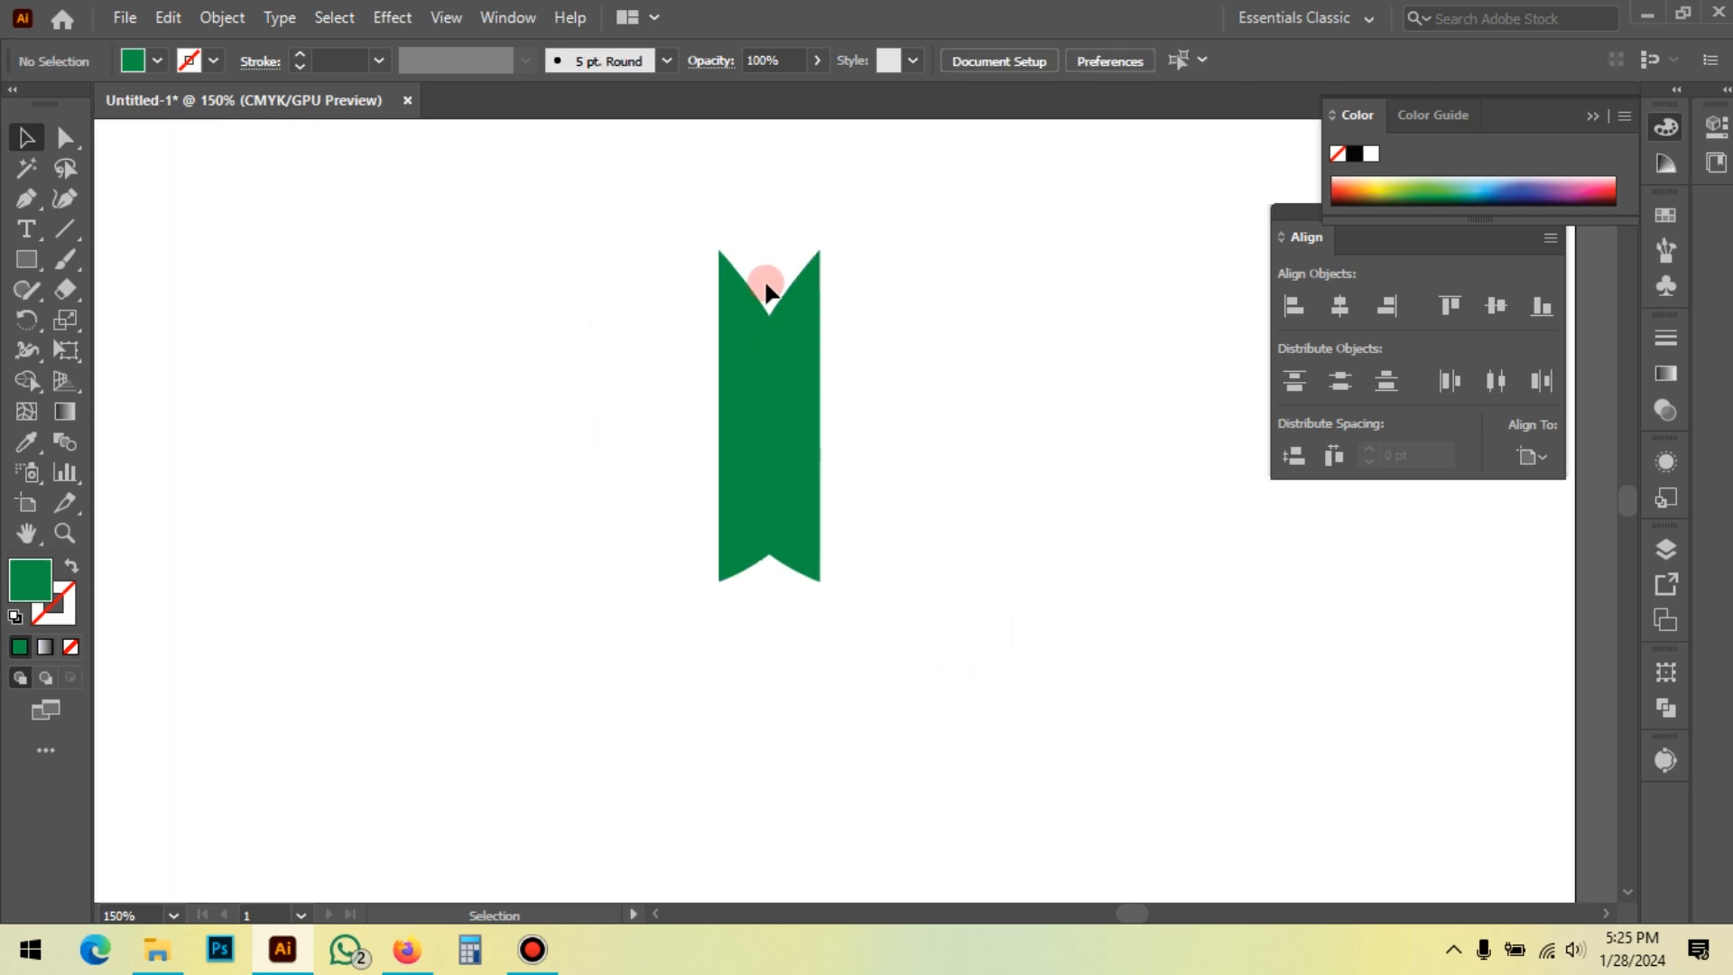
left_click(948, 347)
left_click_drag(941, 484, 733, 503)
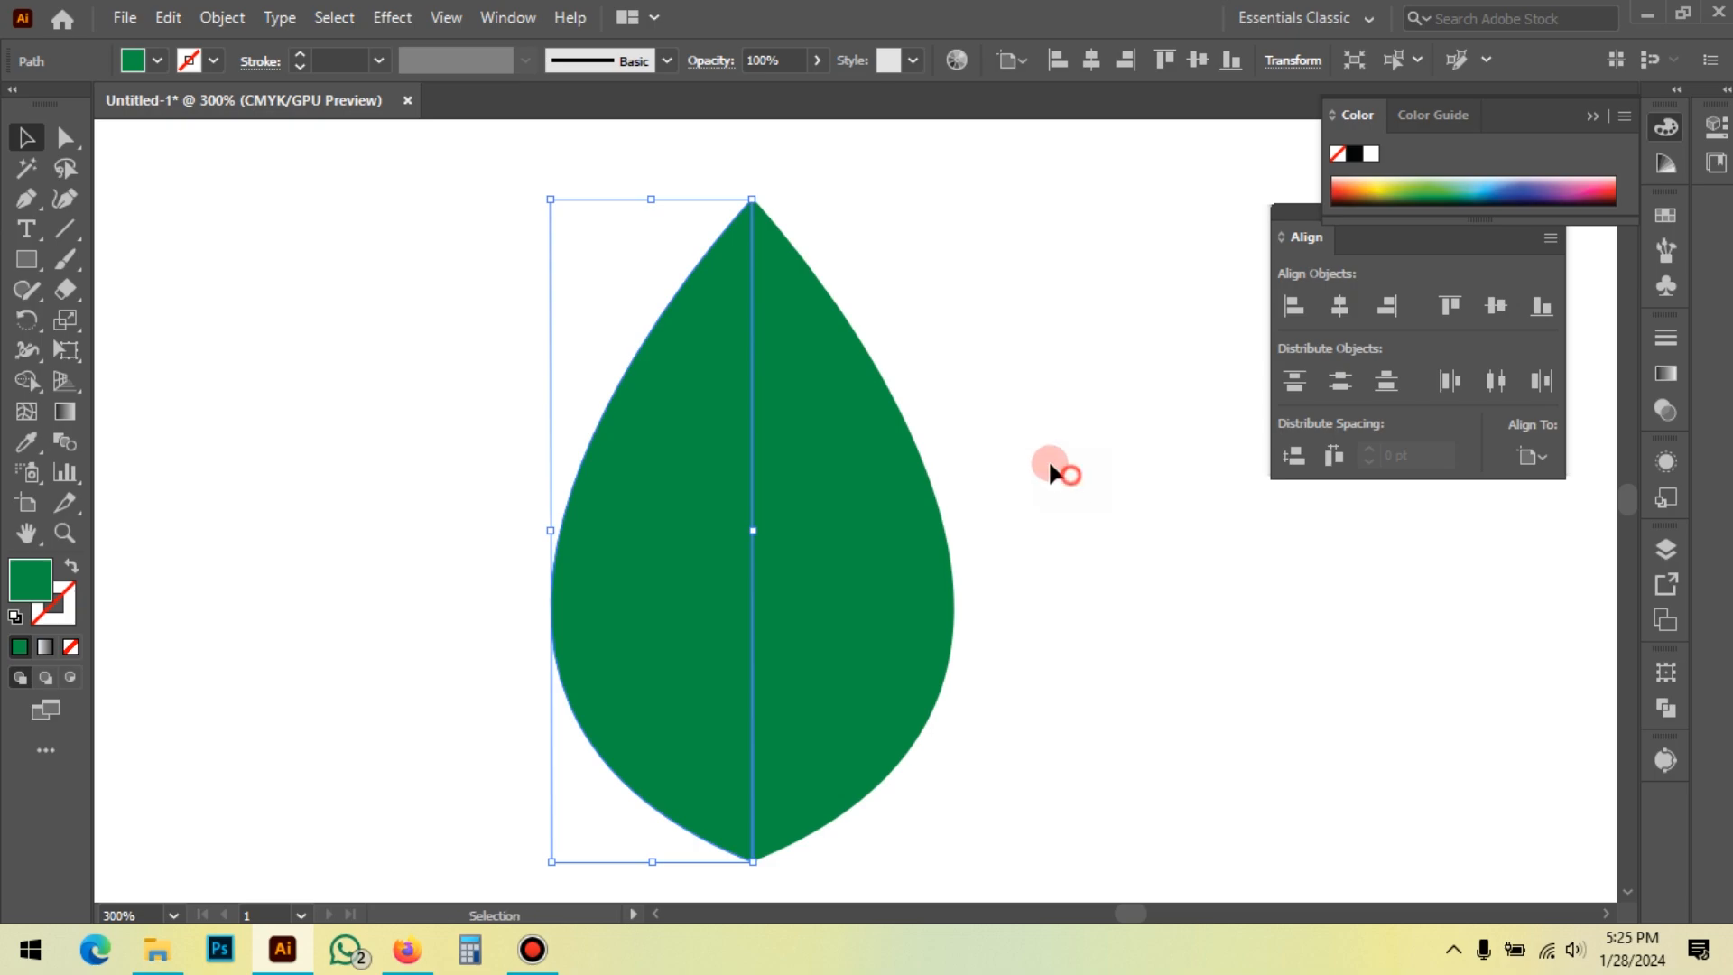
left_click(1050, 464)
Step: Select both leaf halves, try enlarging them proportionally to about 322 by 532 pt, and undo the scaling
scroll(614, 374, "down", 2)
scroll(925, 492, "down", 1)
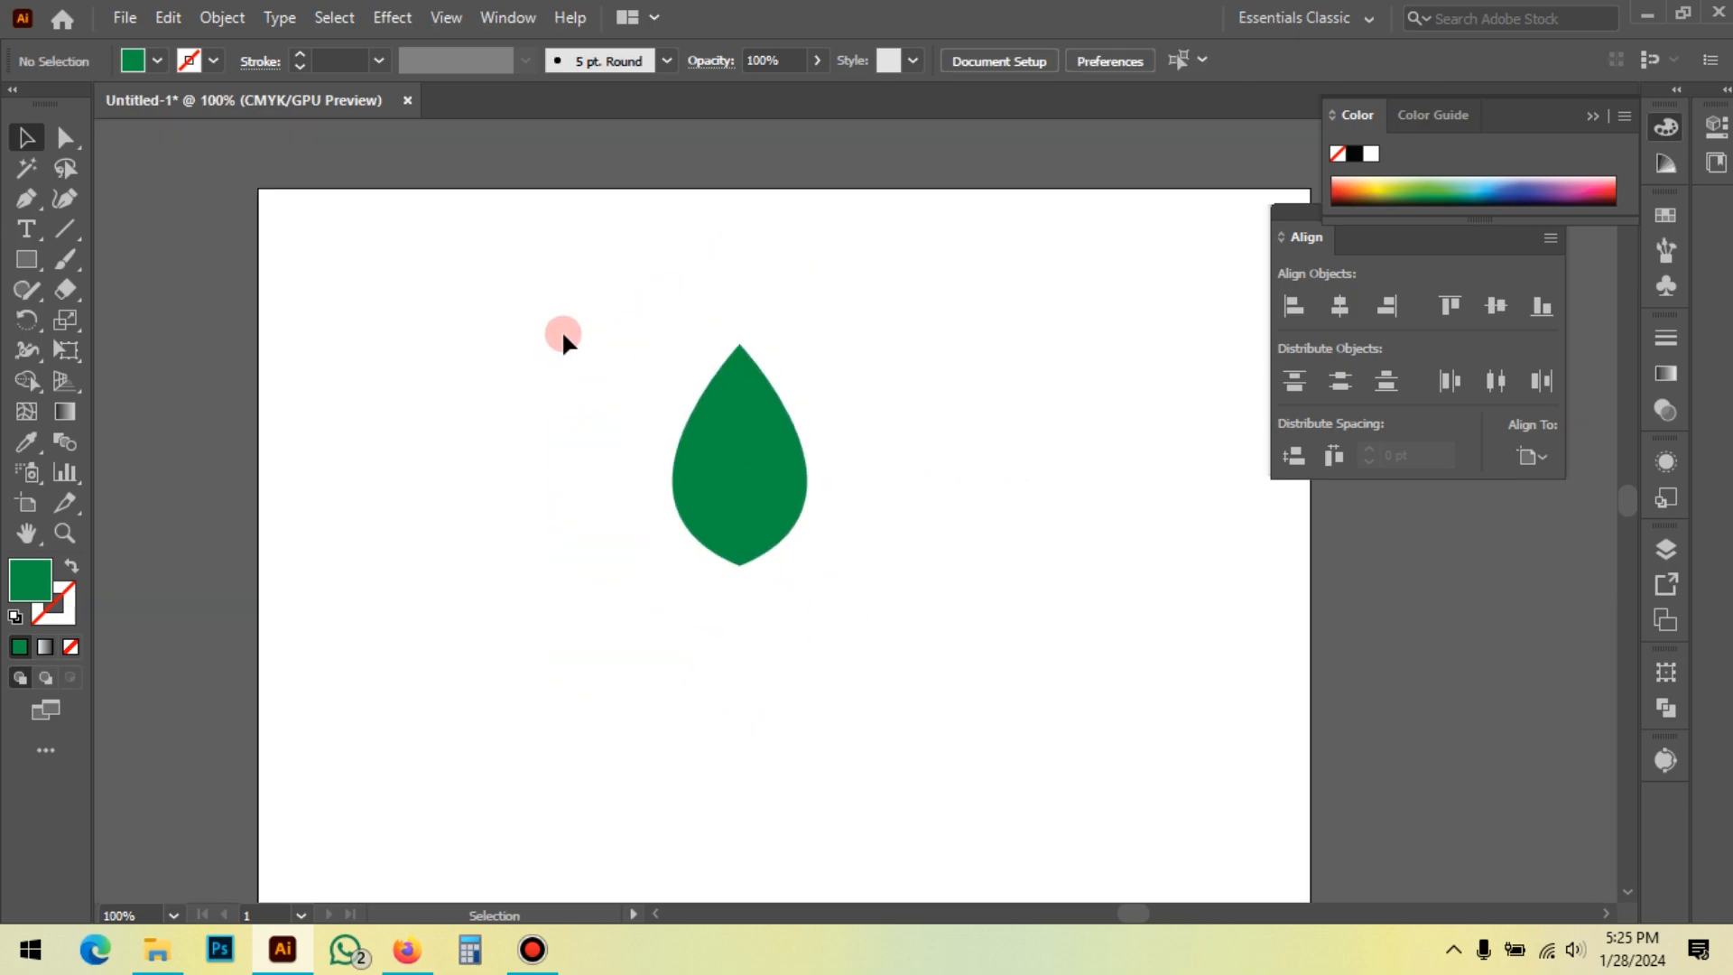
scroll(562, 329, "down", 1)
key("ctrl+a")
scroll(739, 217, "down", 1)
scroll(731, 205, "down", 2)
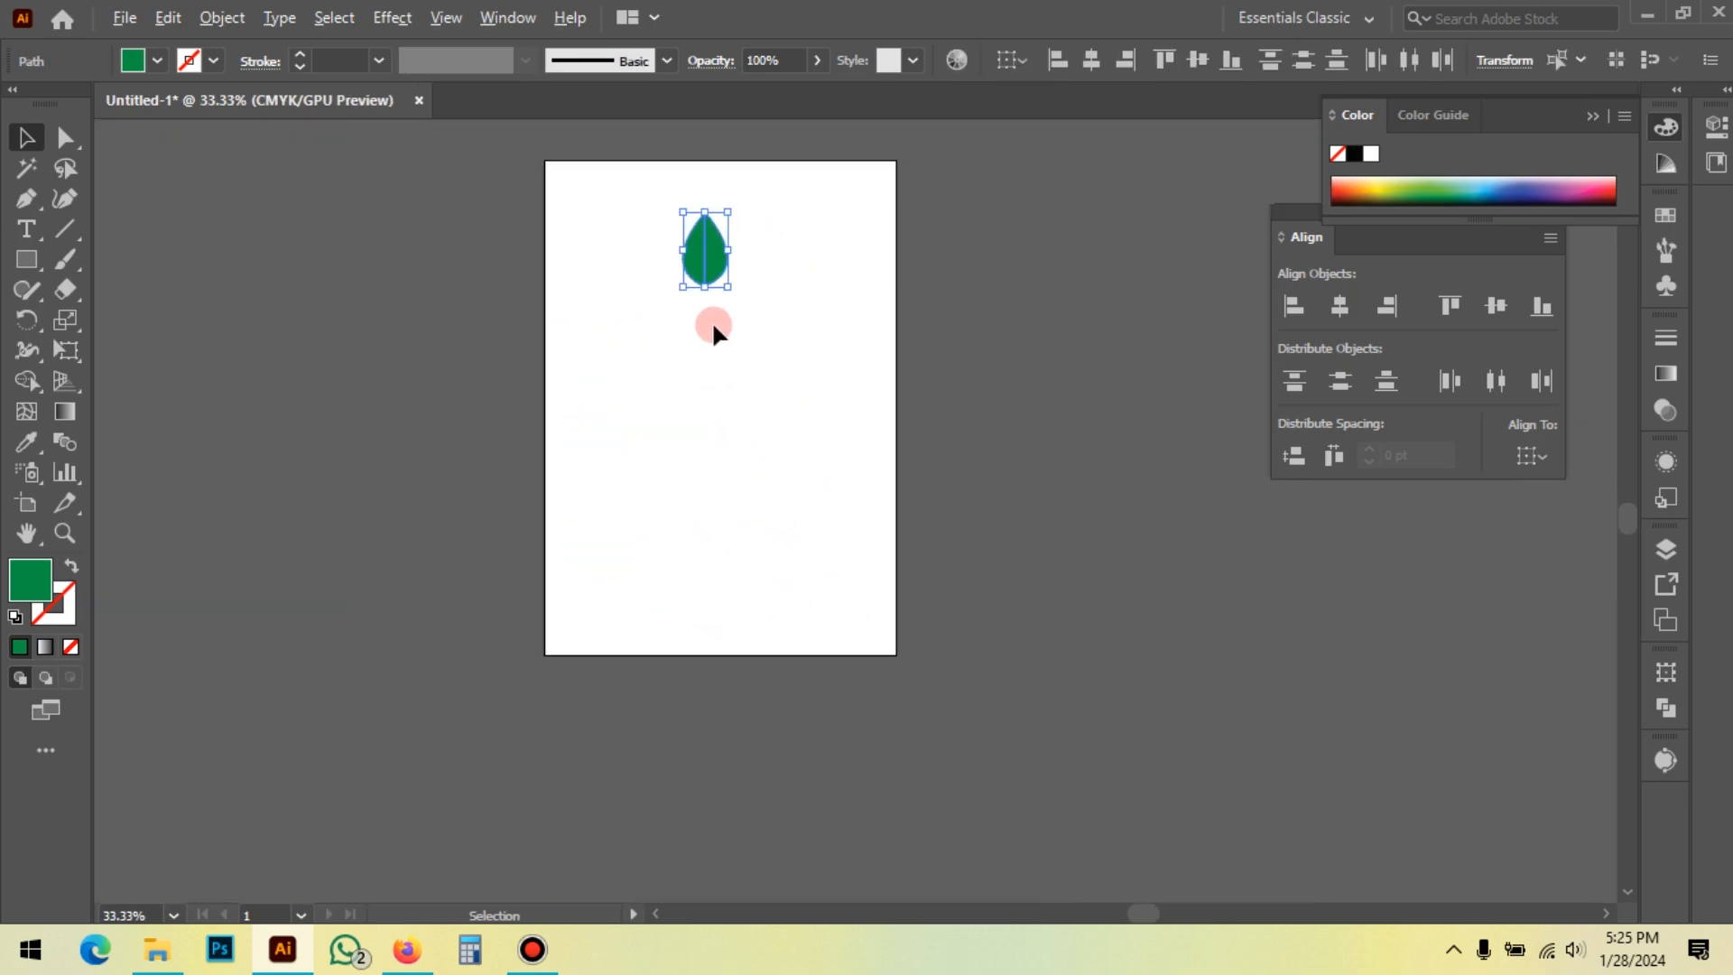
left_click_drag(706, 288, 918, 487)
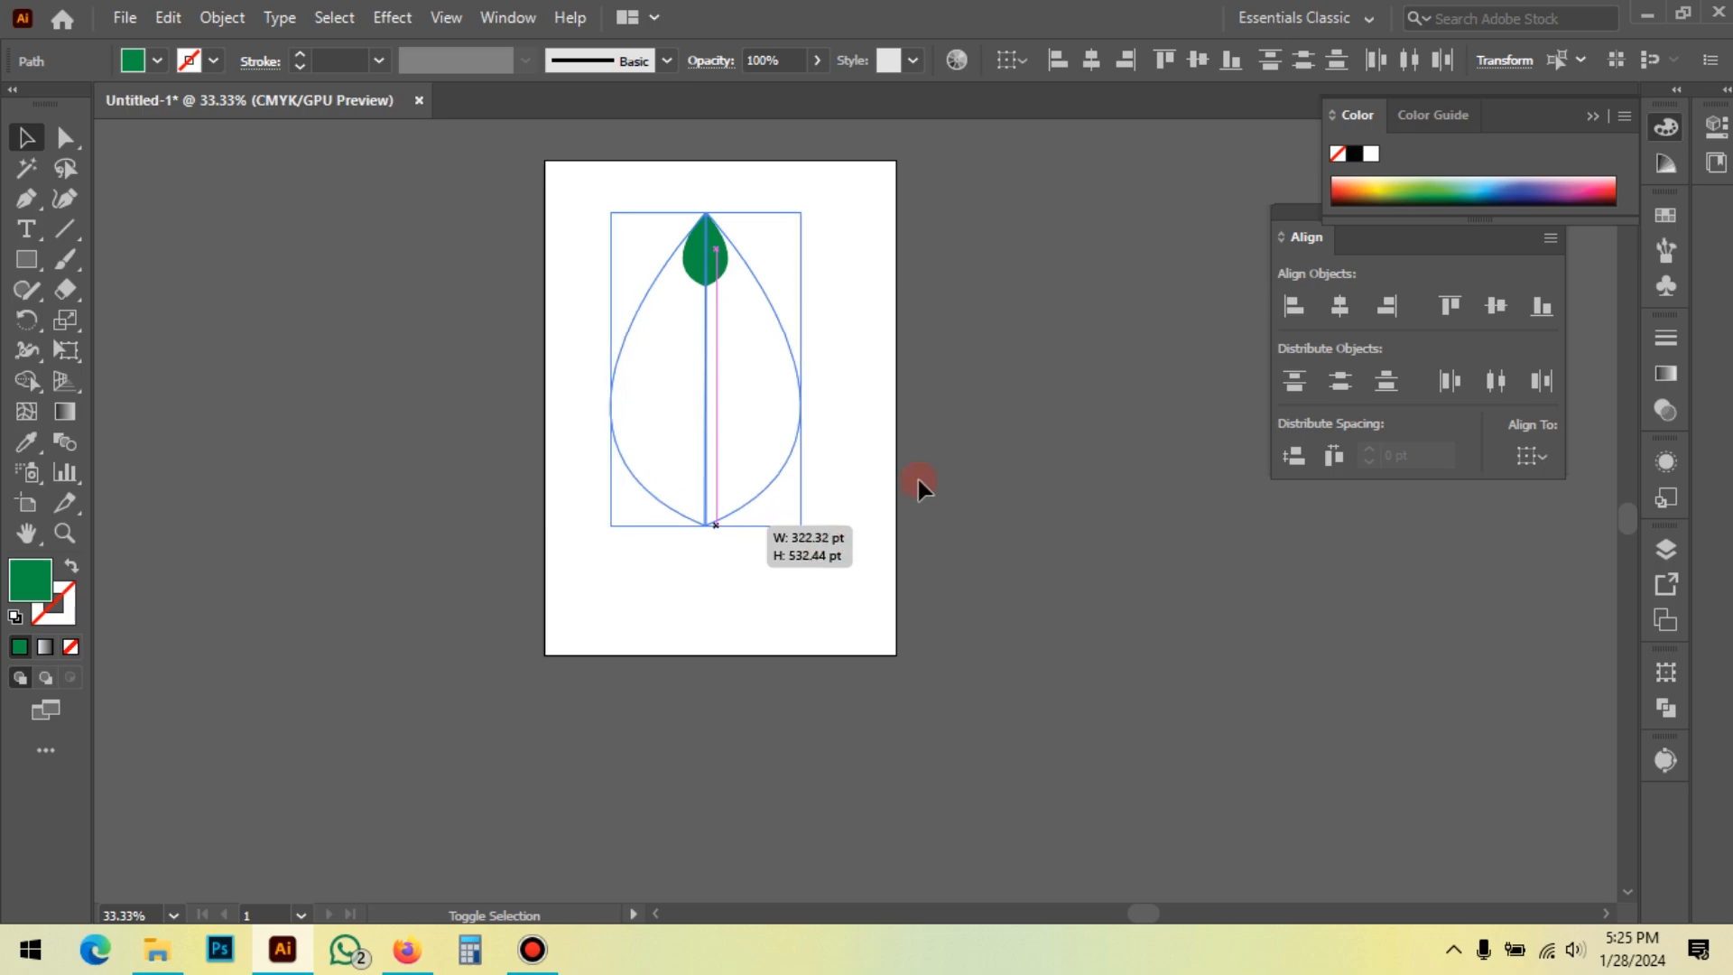
left_click(1016, 430)
key("ctrl+z")
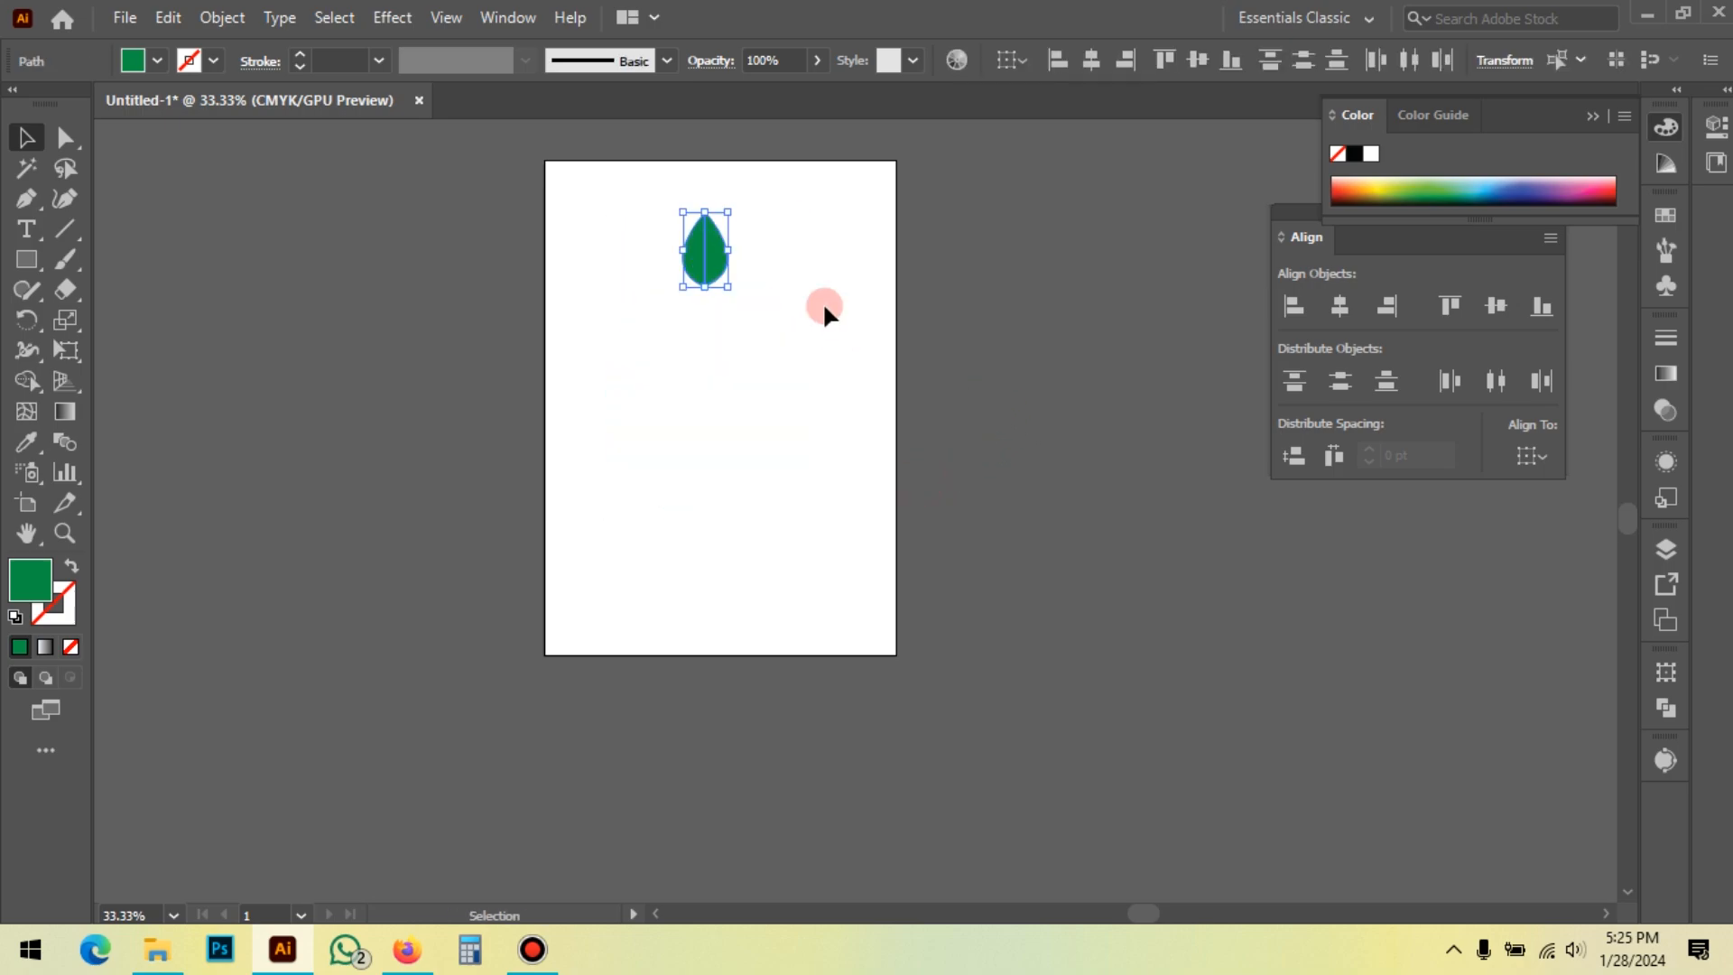
Step: Draw a large half-leaf shape below the small leaf with the Pen tool, and delete it
scroll(712, 159, "up", 3)
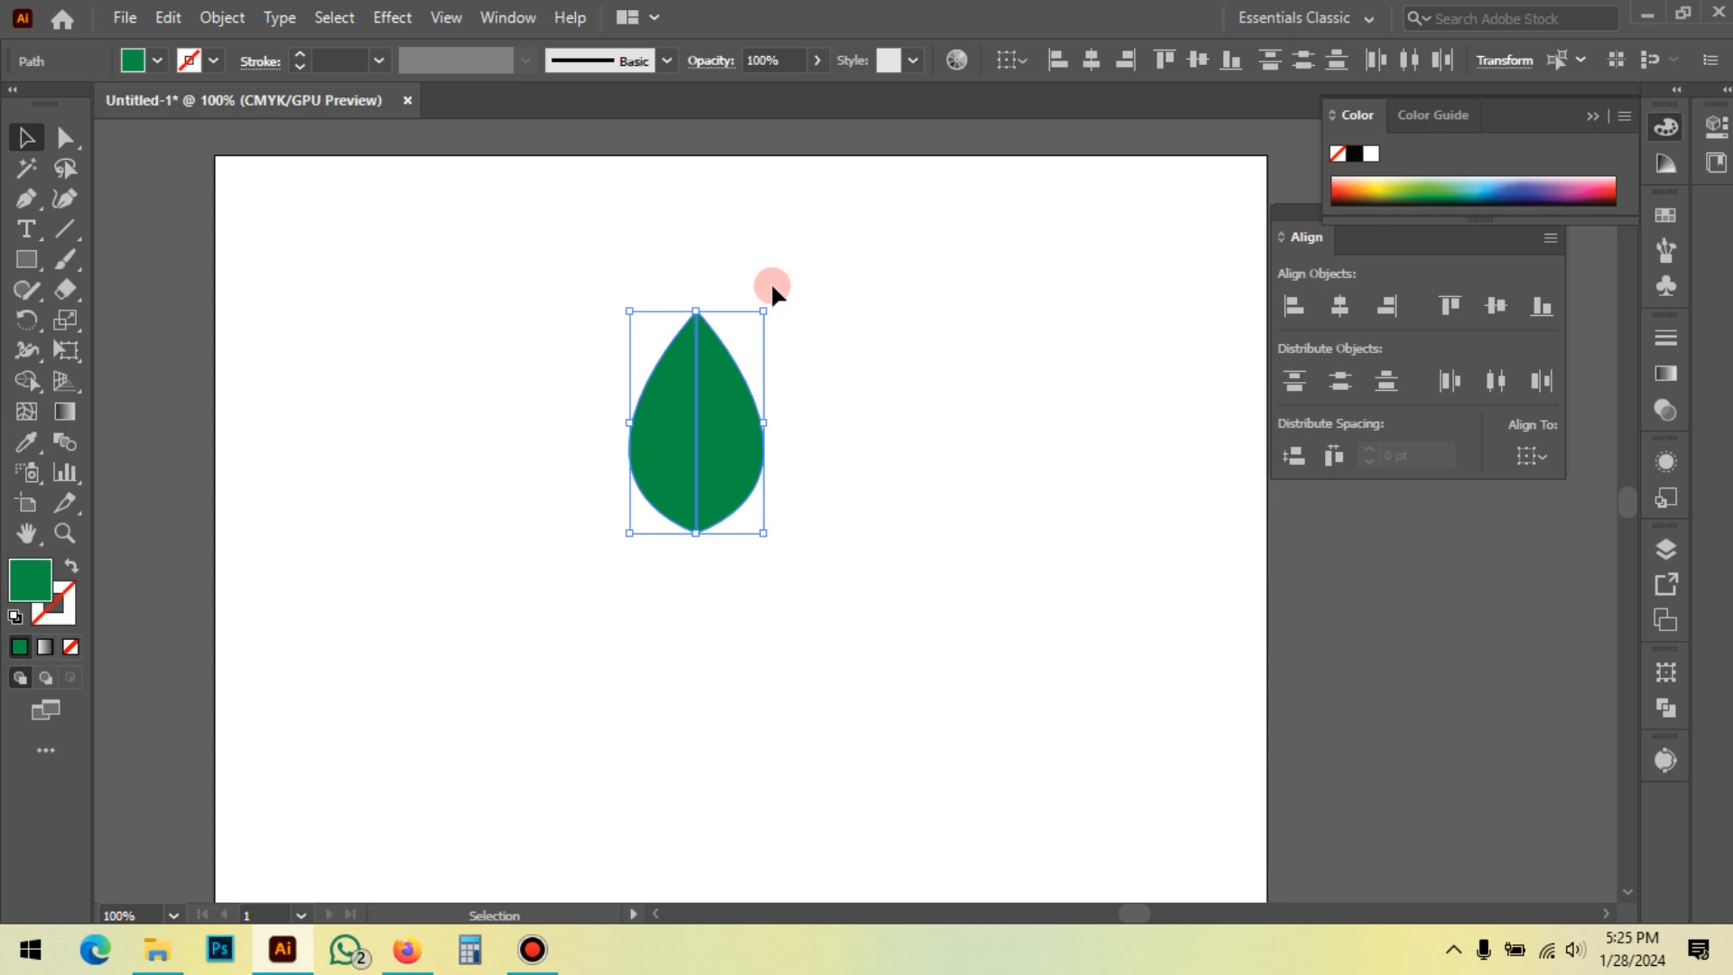
left_click(36, 194)
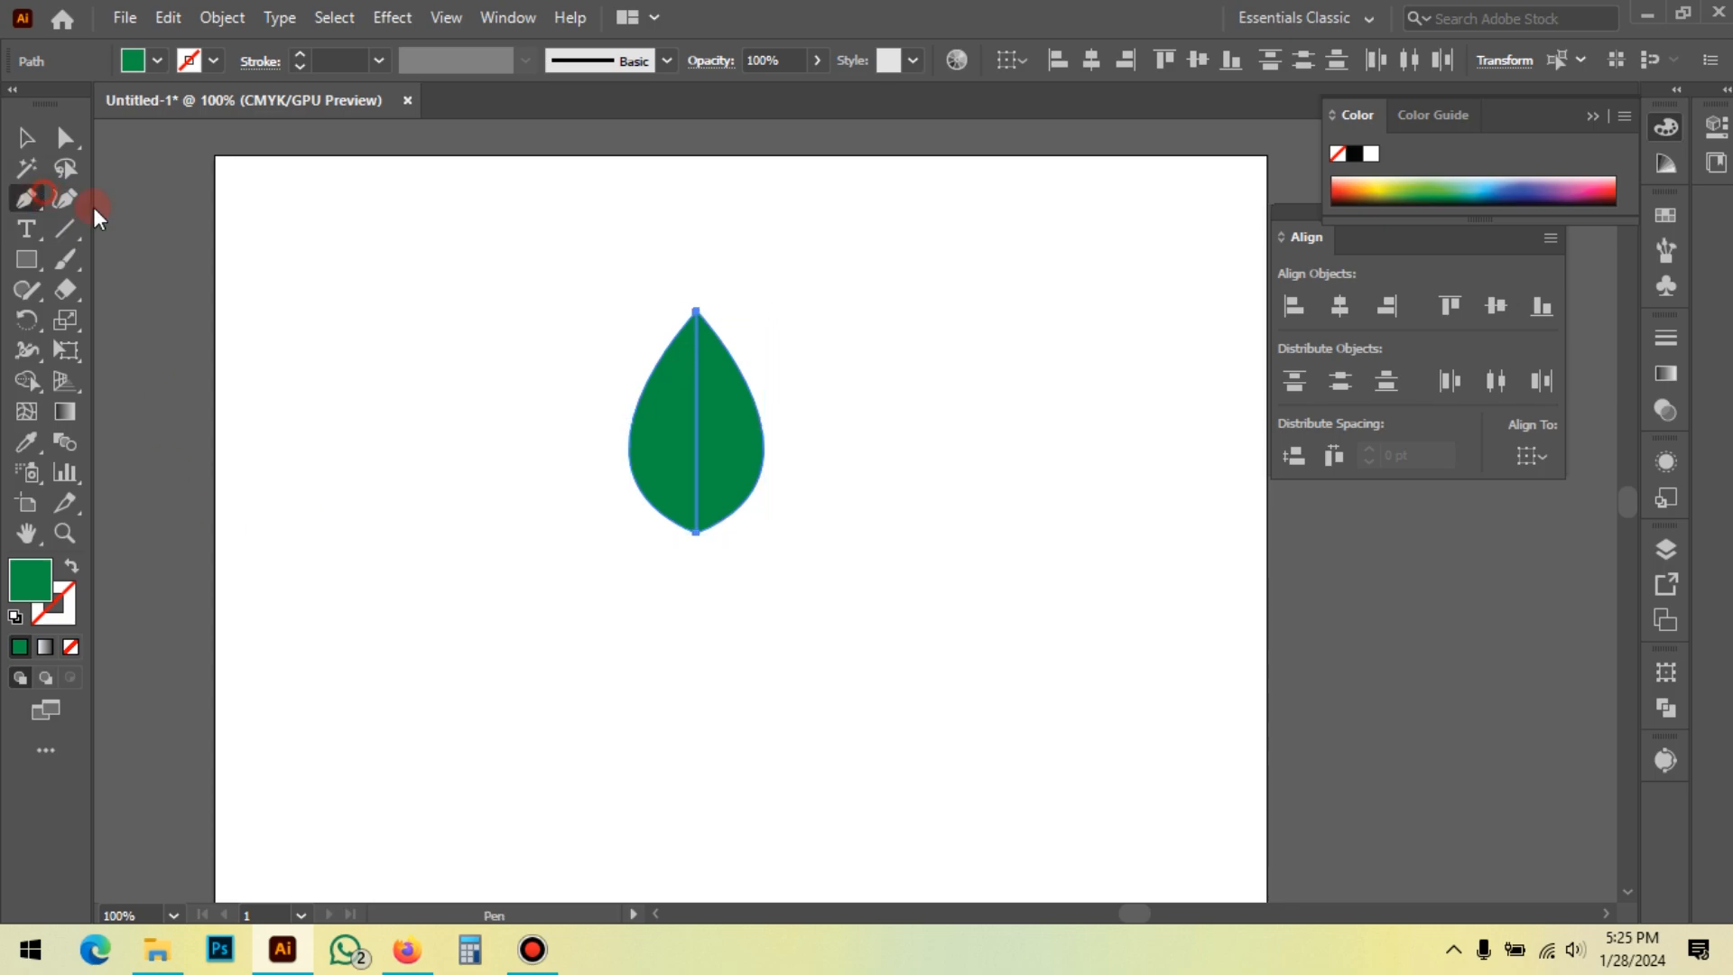
scroll(655, 139, "down", 2)
left_click_drag(692, 472, 679, 389)
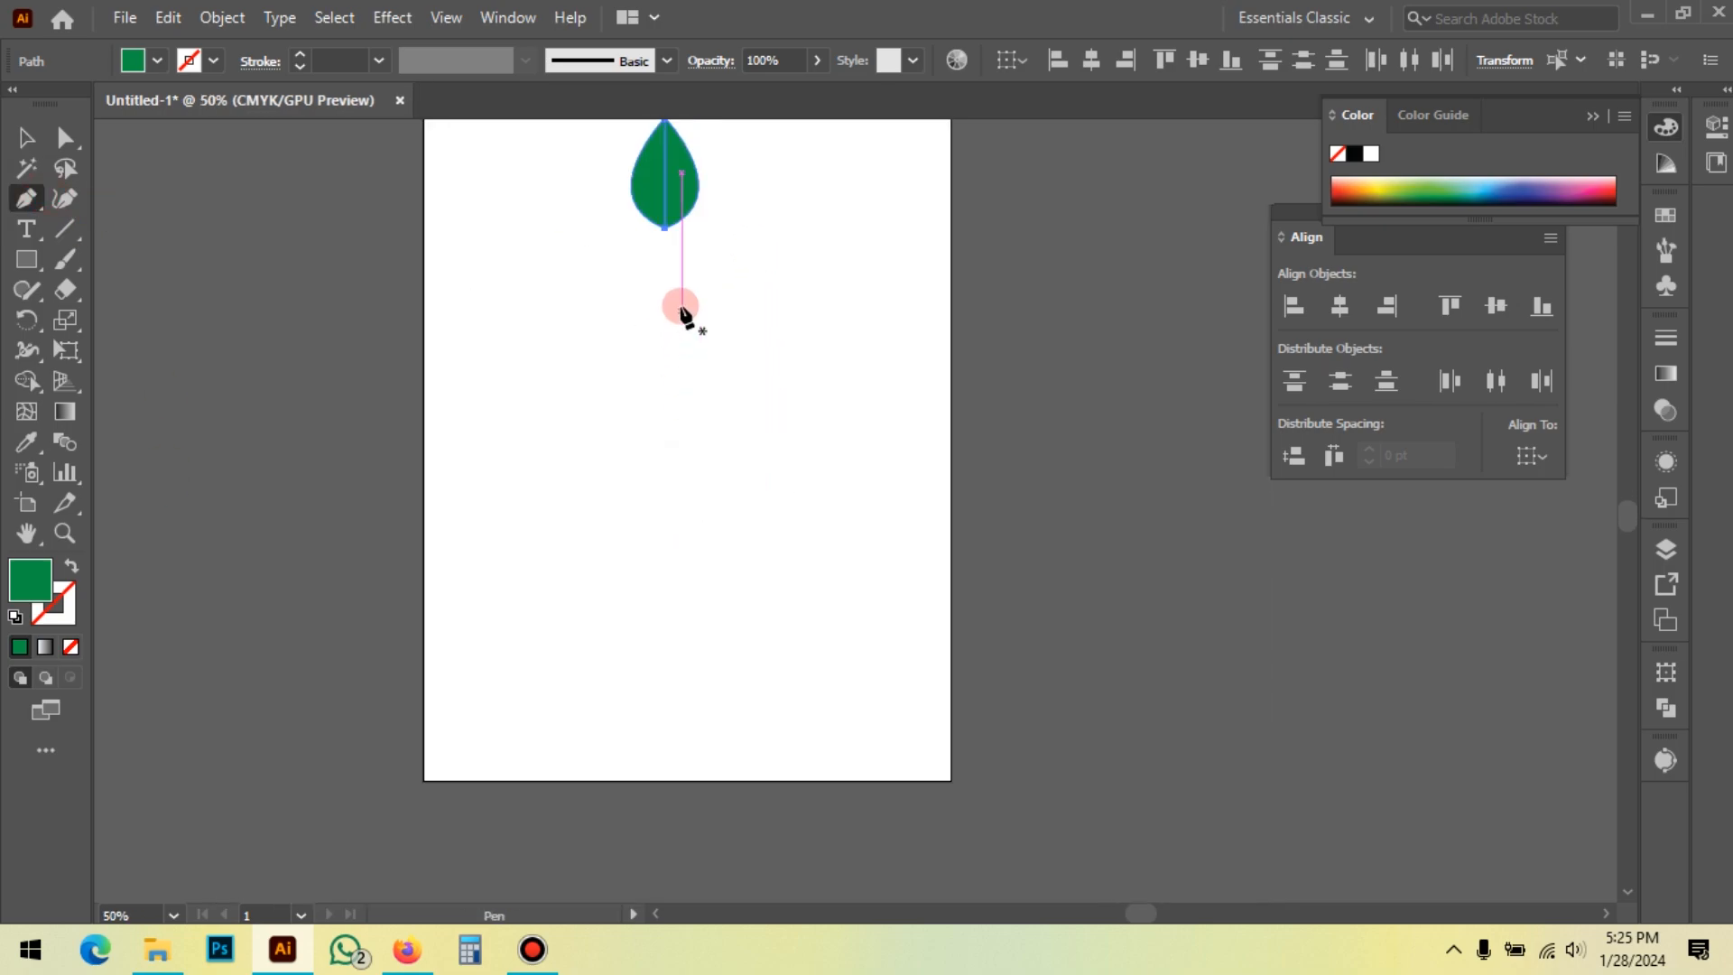
left_click(681, 303)
scroll(681, 304, "down", 1)
left_click_drag(683, 600, 471, 657)
left_click(13, 137)
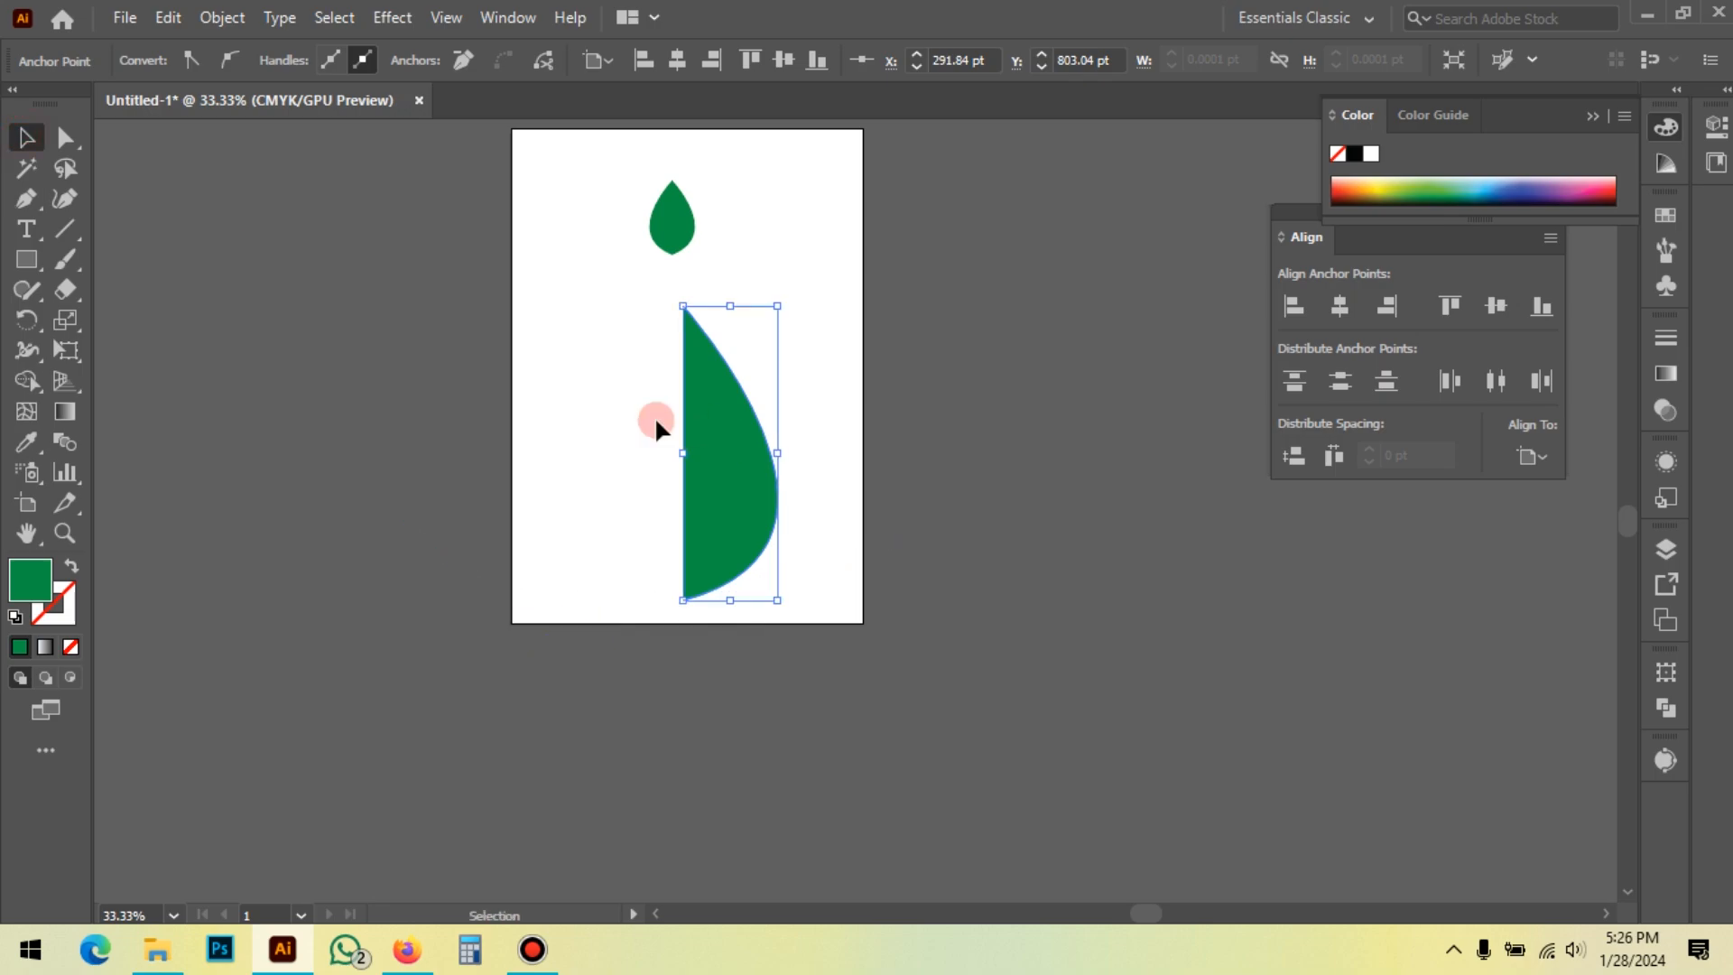
key("Delete")
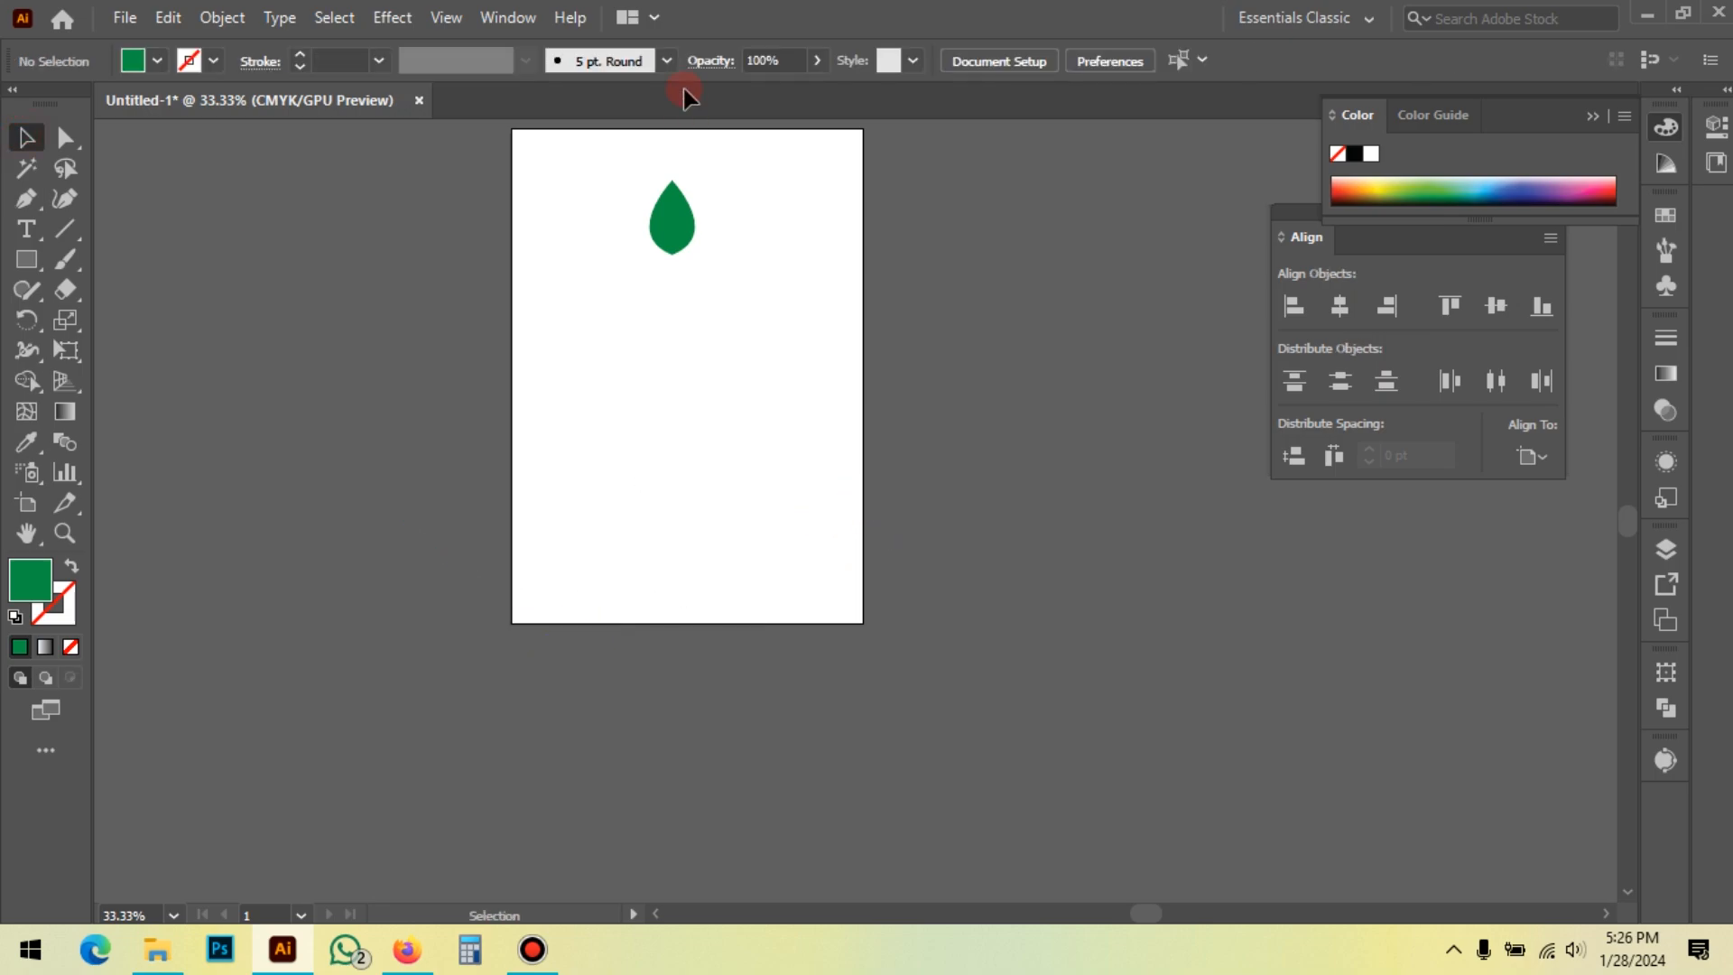
Step: Enlarge both leaf halves together so the leaf fills most of the artboard, and deselect them
scroll(587, 214, "up", 1)
left_click_drag(627, 241, 704, 605)
left_click(686, 316, "shift")
scroll(665, 263, "up", 1)
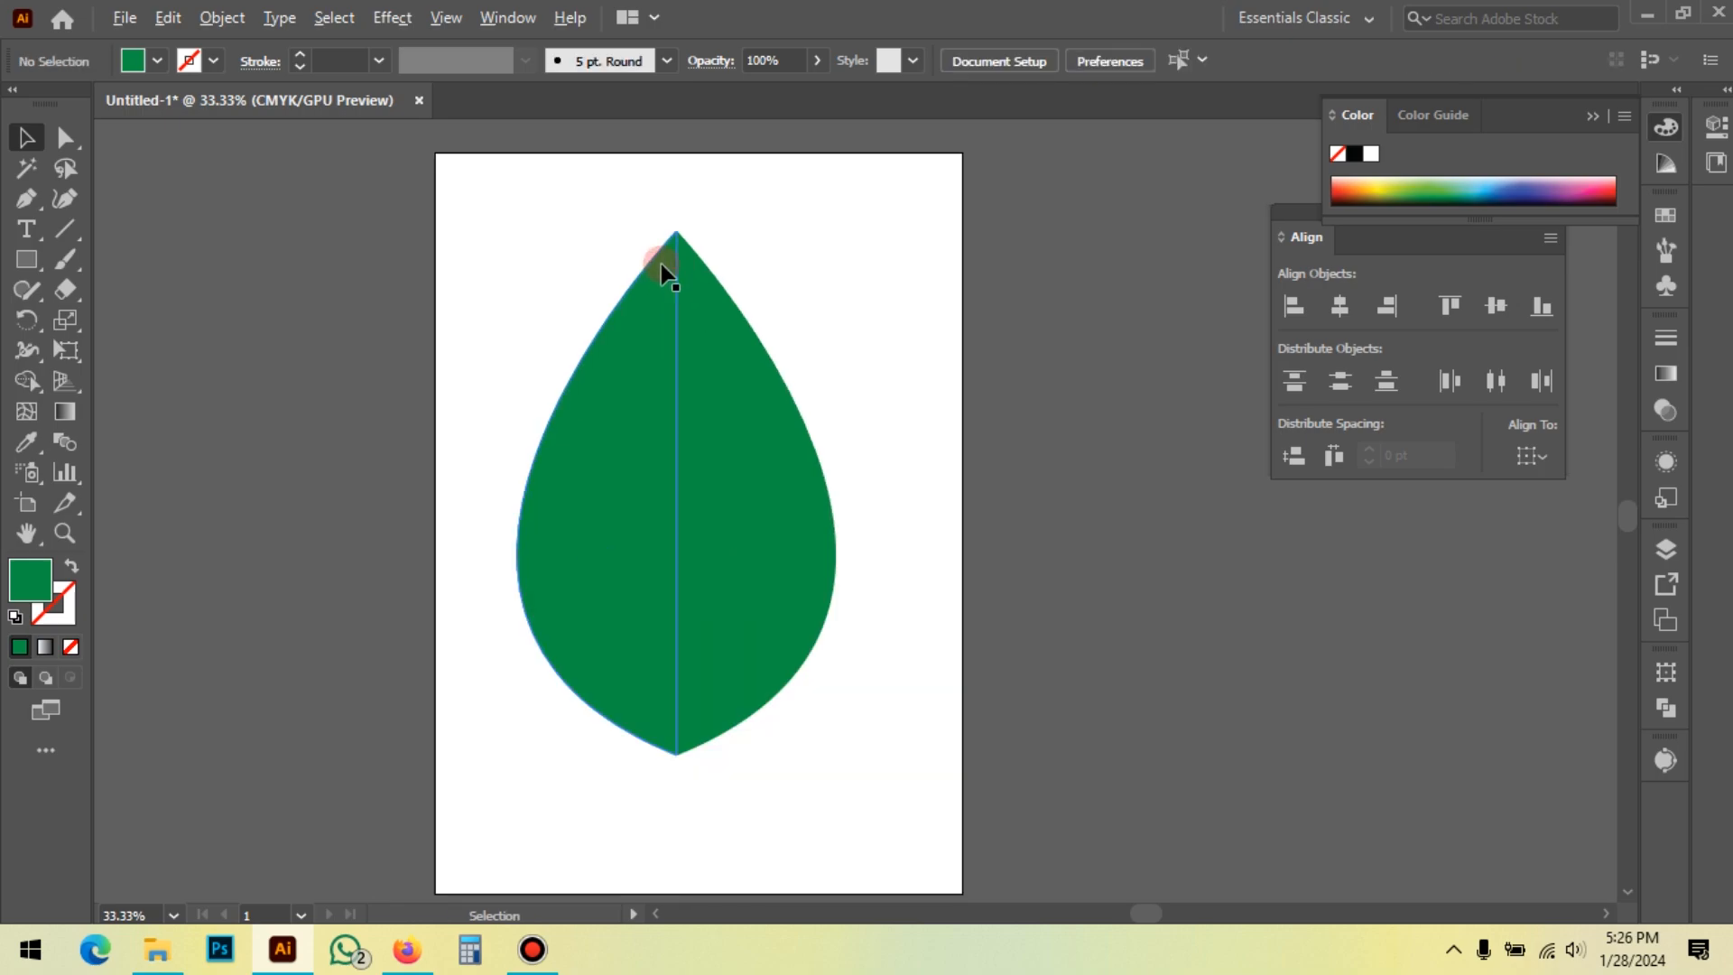
left_click_drag(629, 246, 820, 317)
left_click(878, 337)
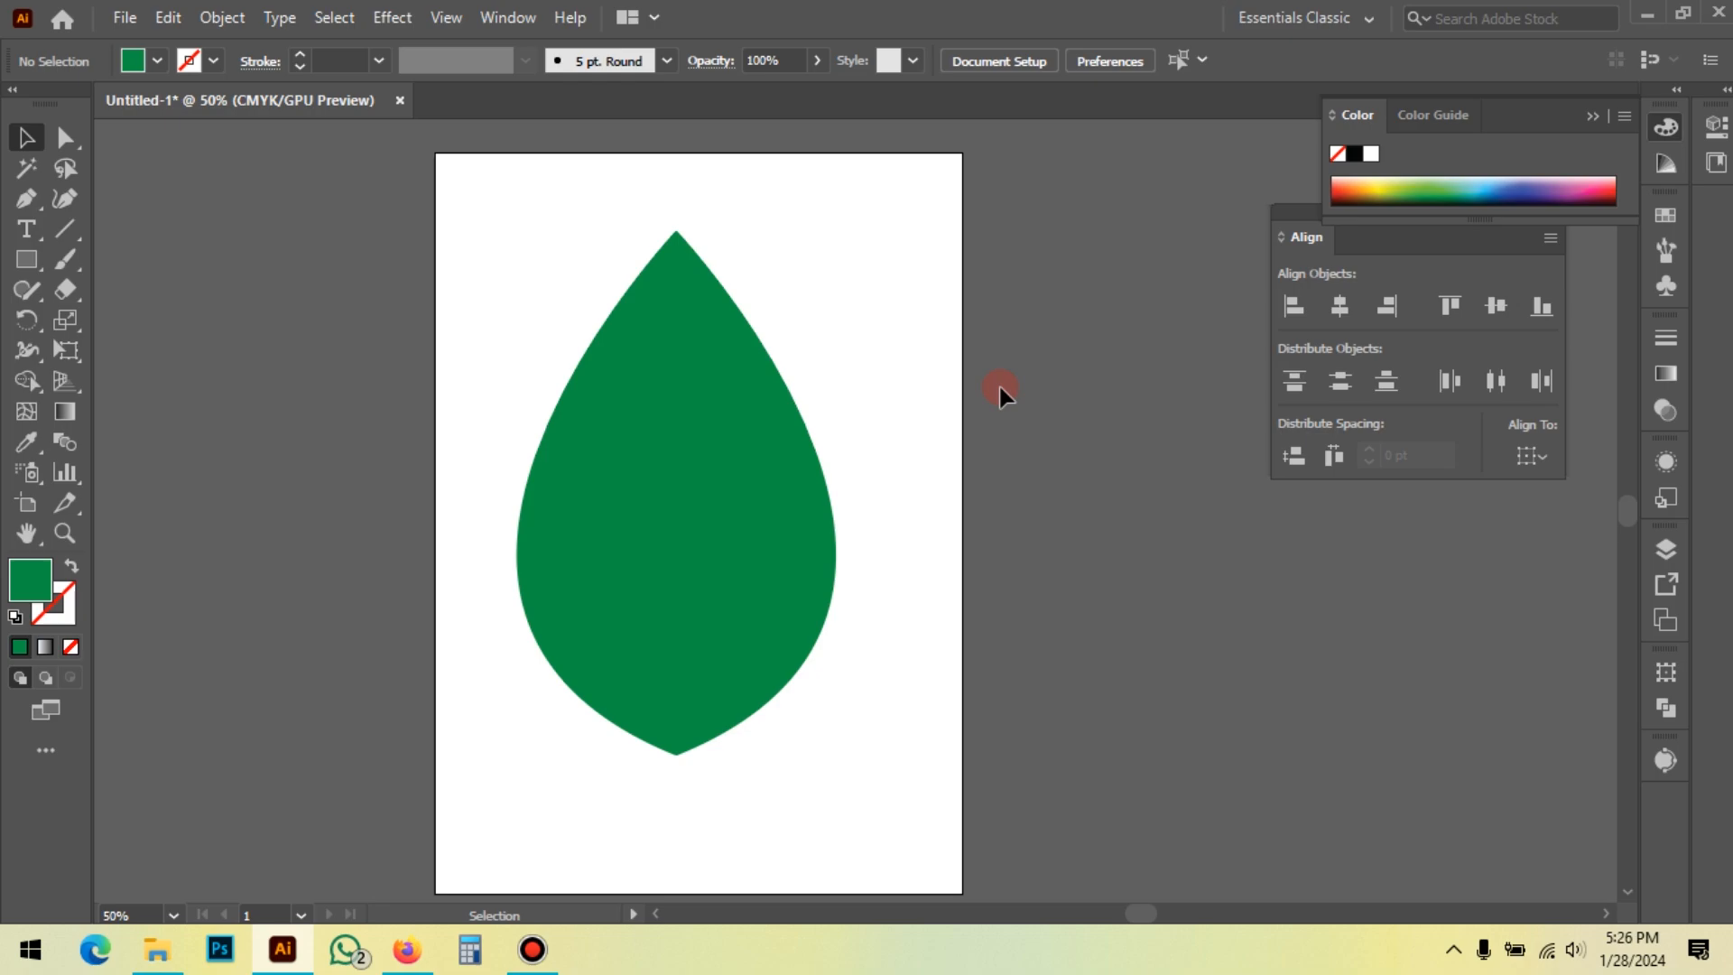
Step: Preview reflecting the left leaf half at several axis angles, including 270° and 90°, and cancel the reflection
scroll(205, 275, "down", 3)
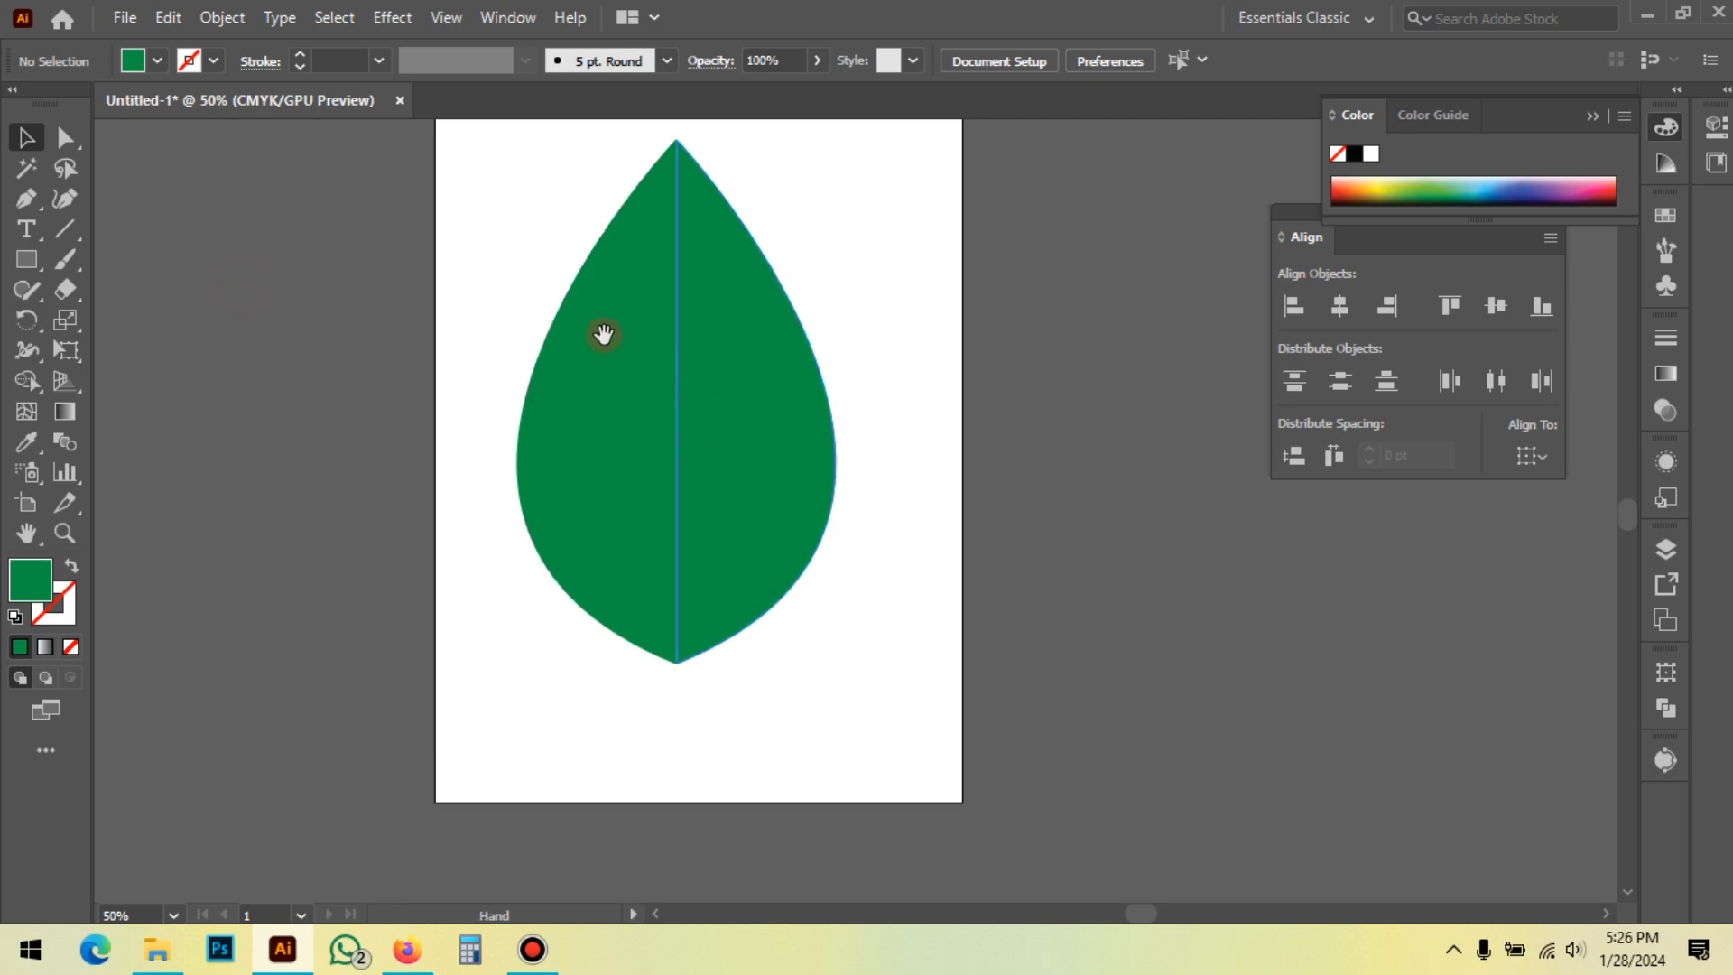
left_click_drag(604, 335, 601, 341)
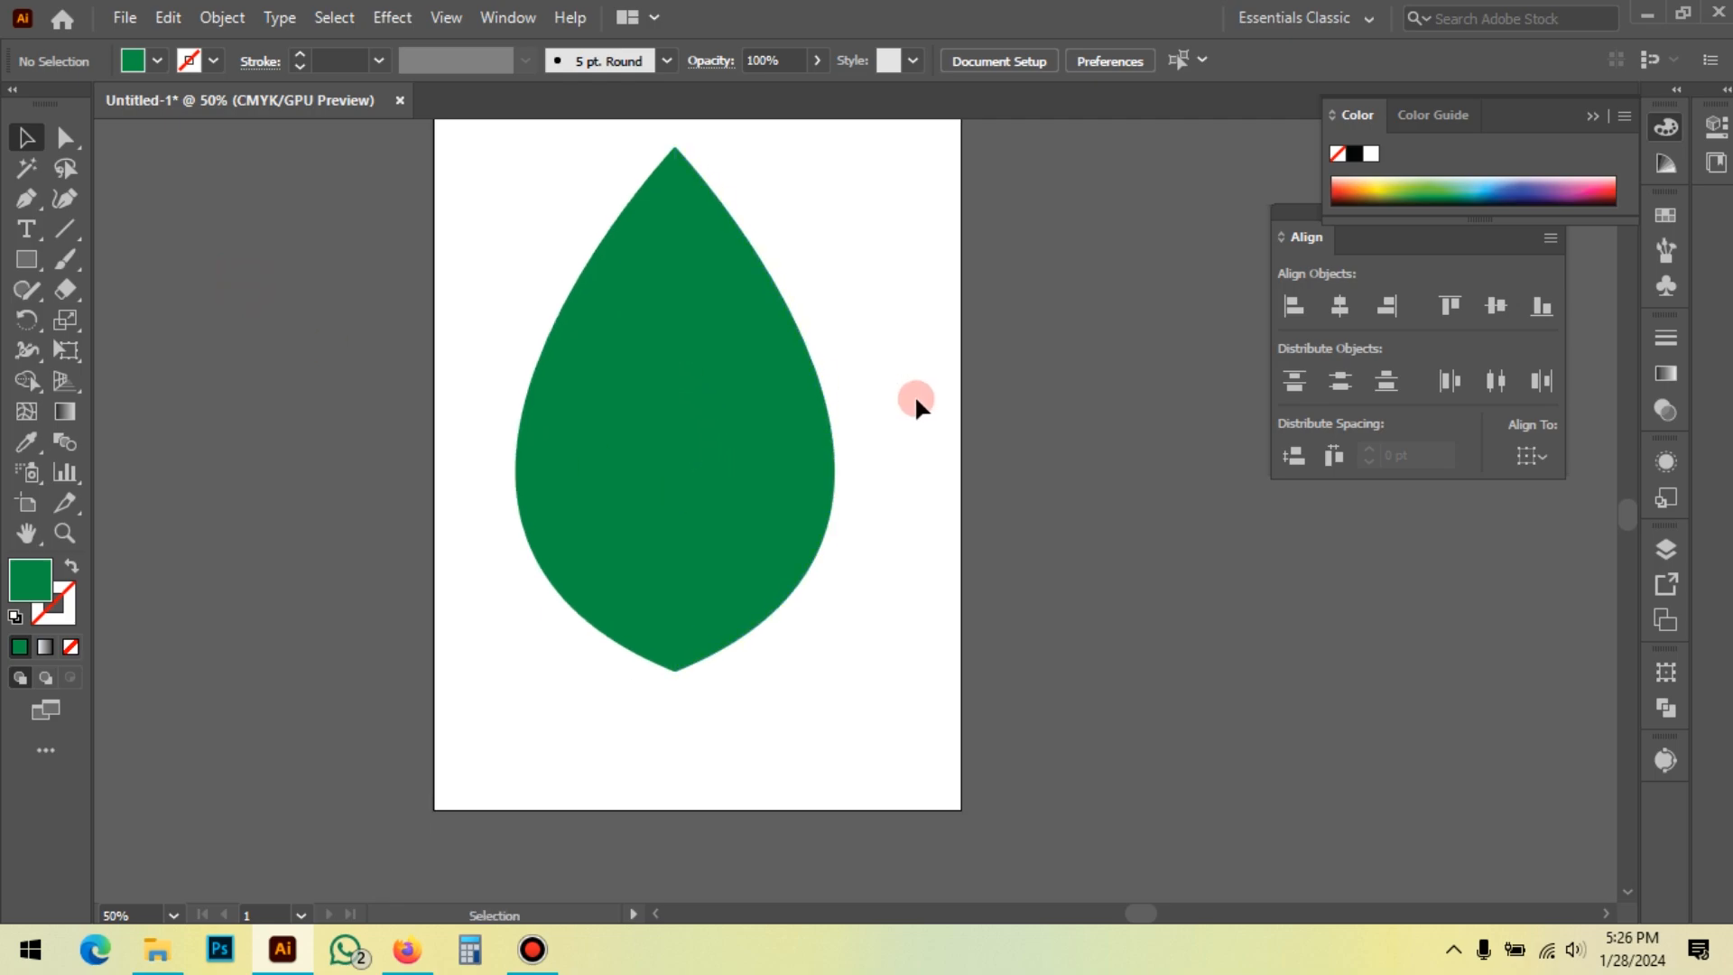
right_click(657, 270)
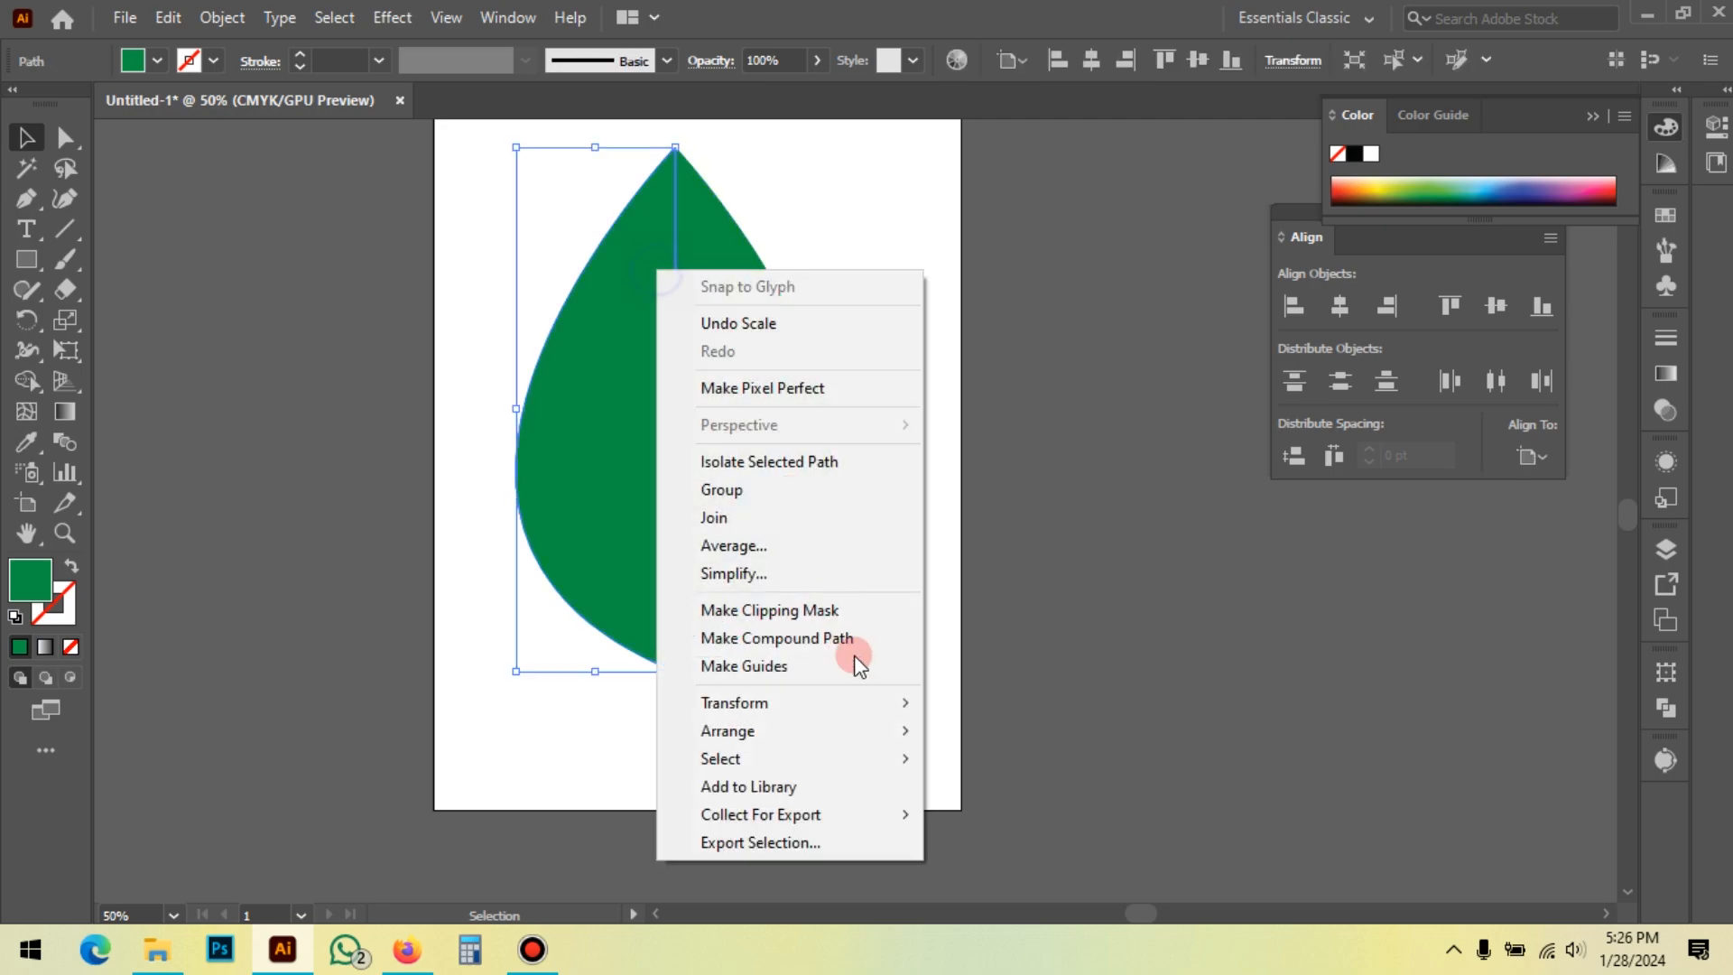
mouse_move(831, 703)
left_click(1088, 794)
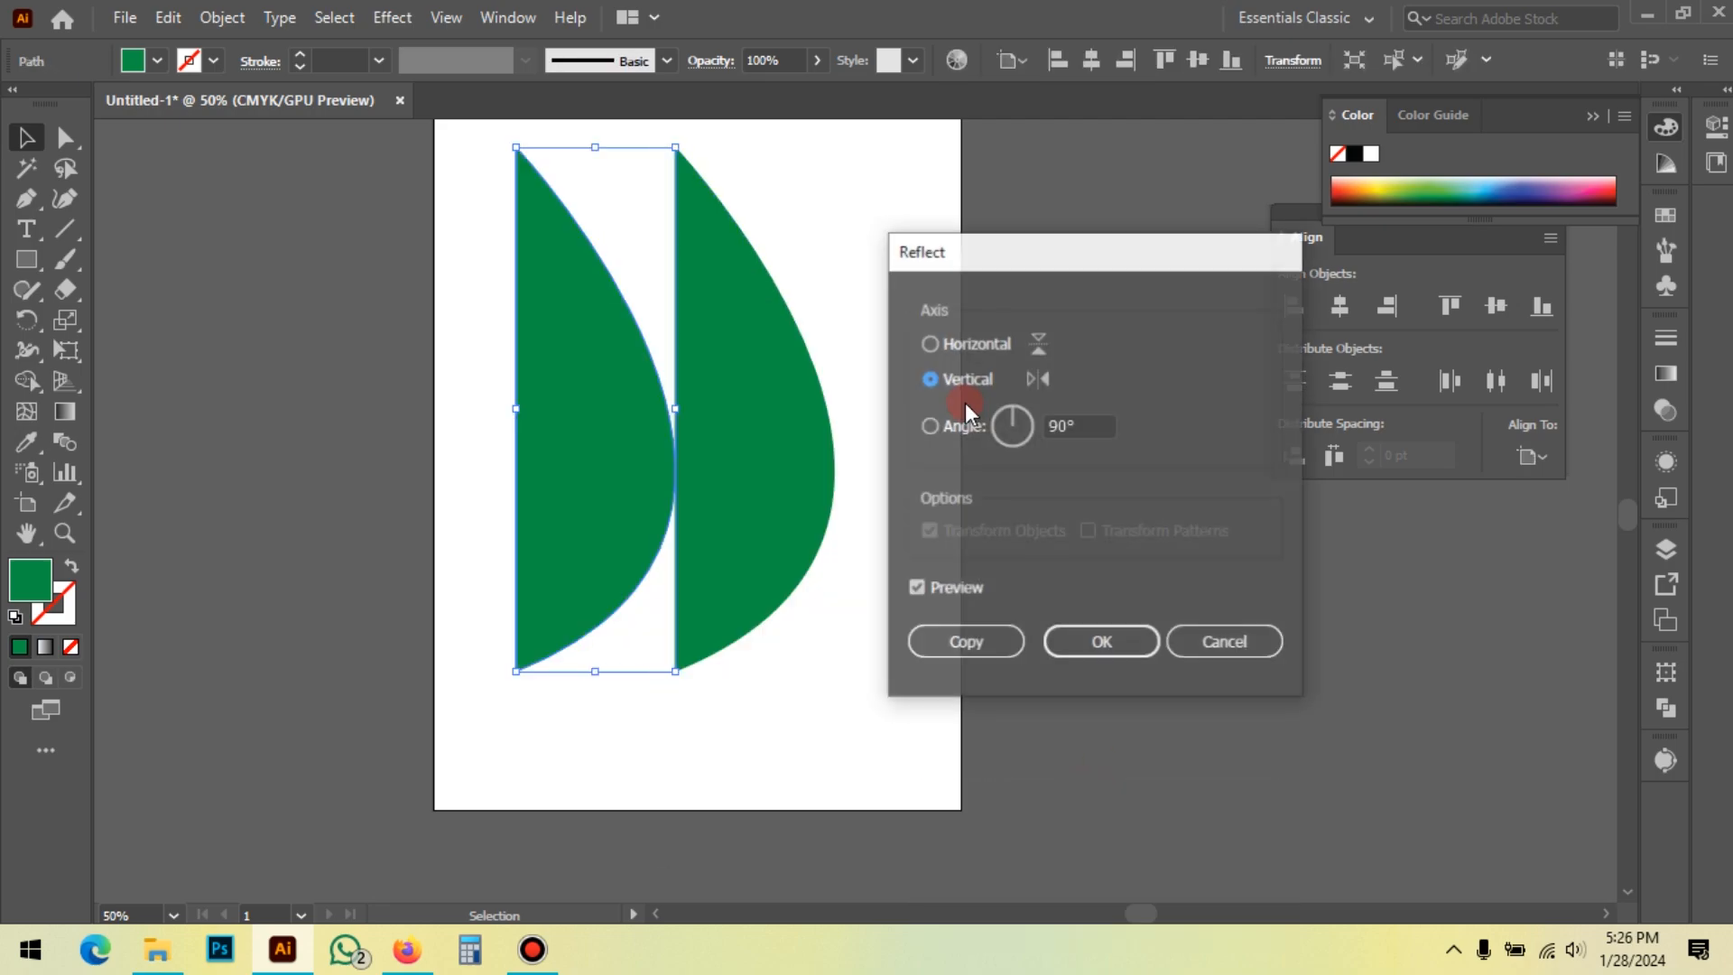
left_click(1095, 423)
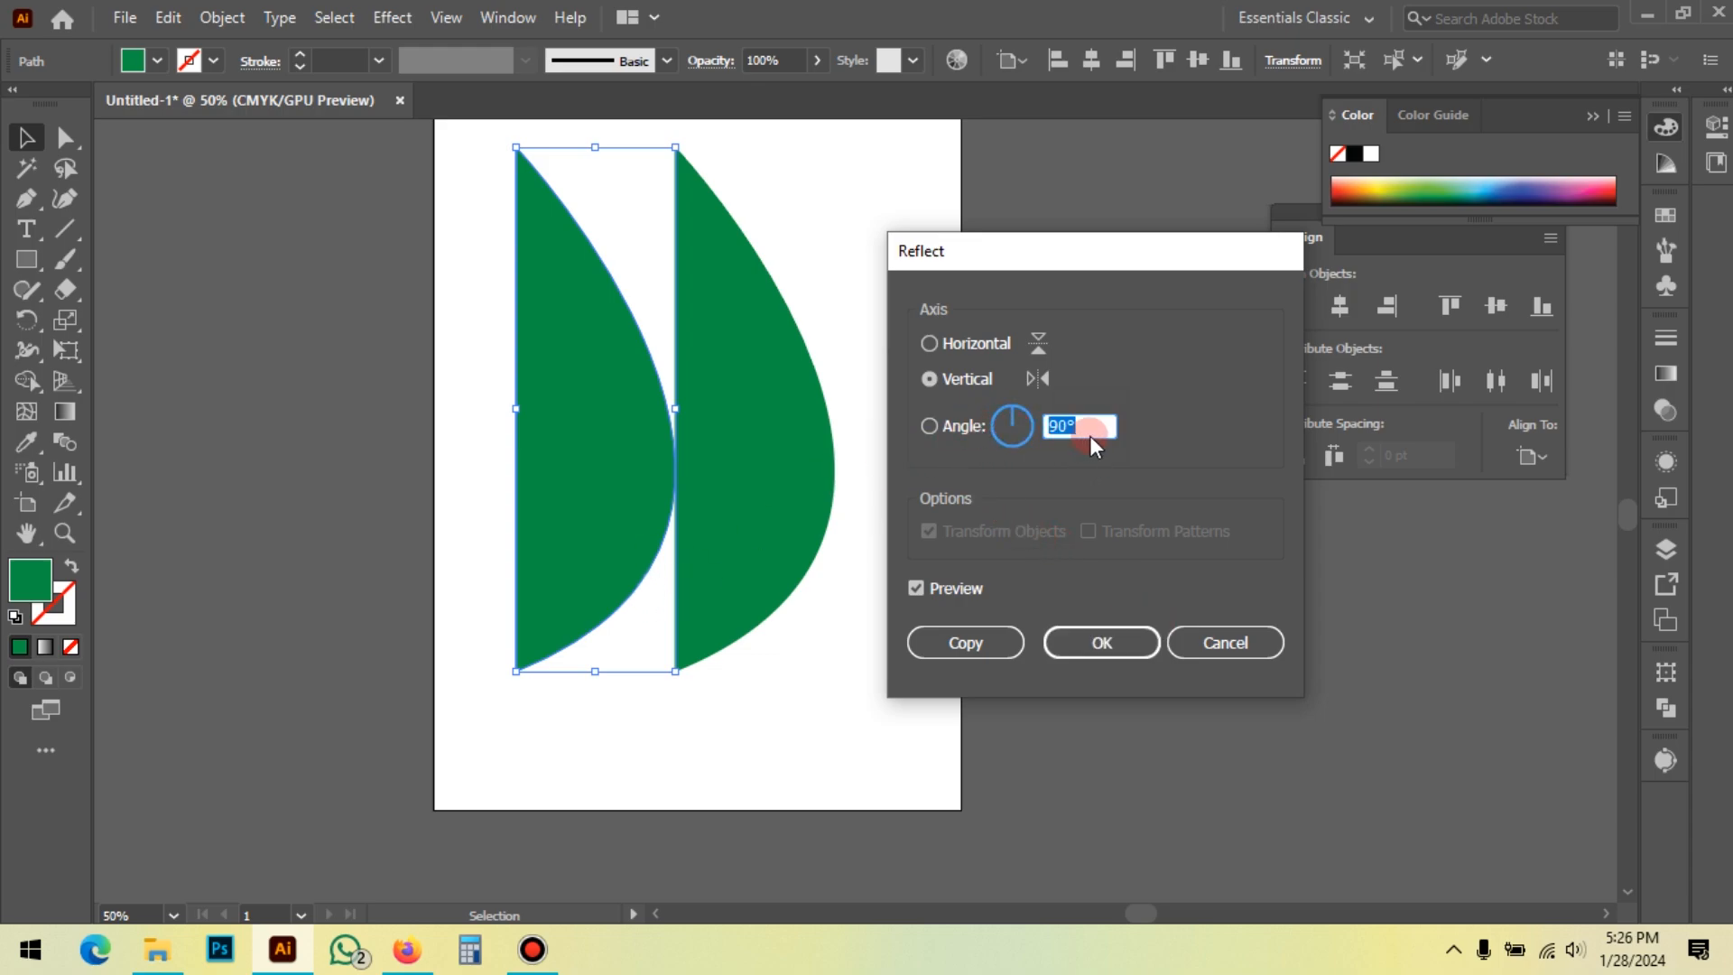
scroll(1088, 430, "up", 16)
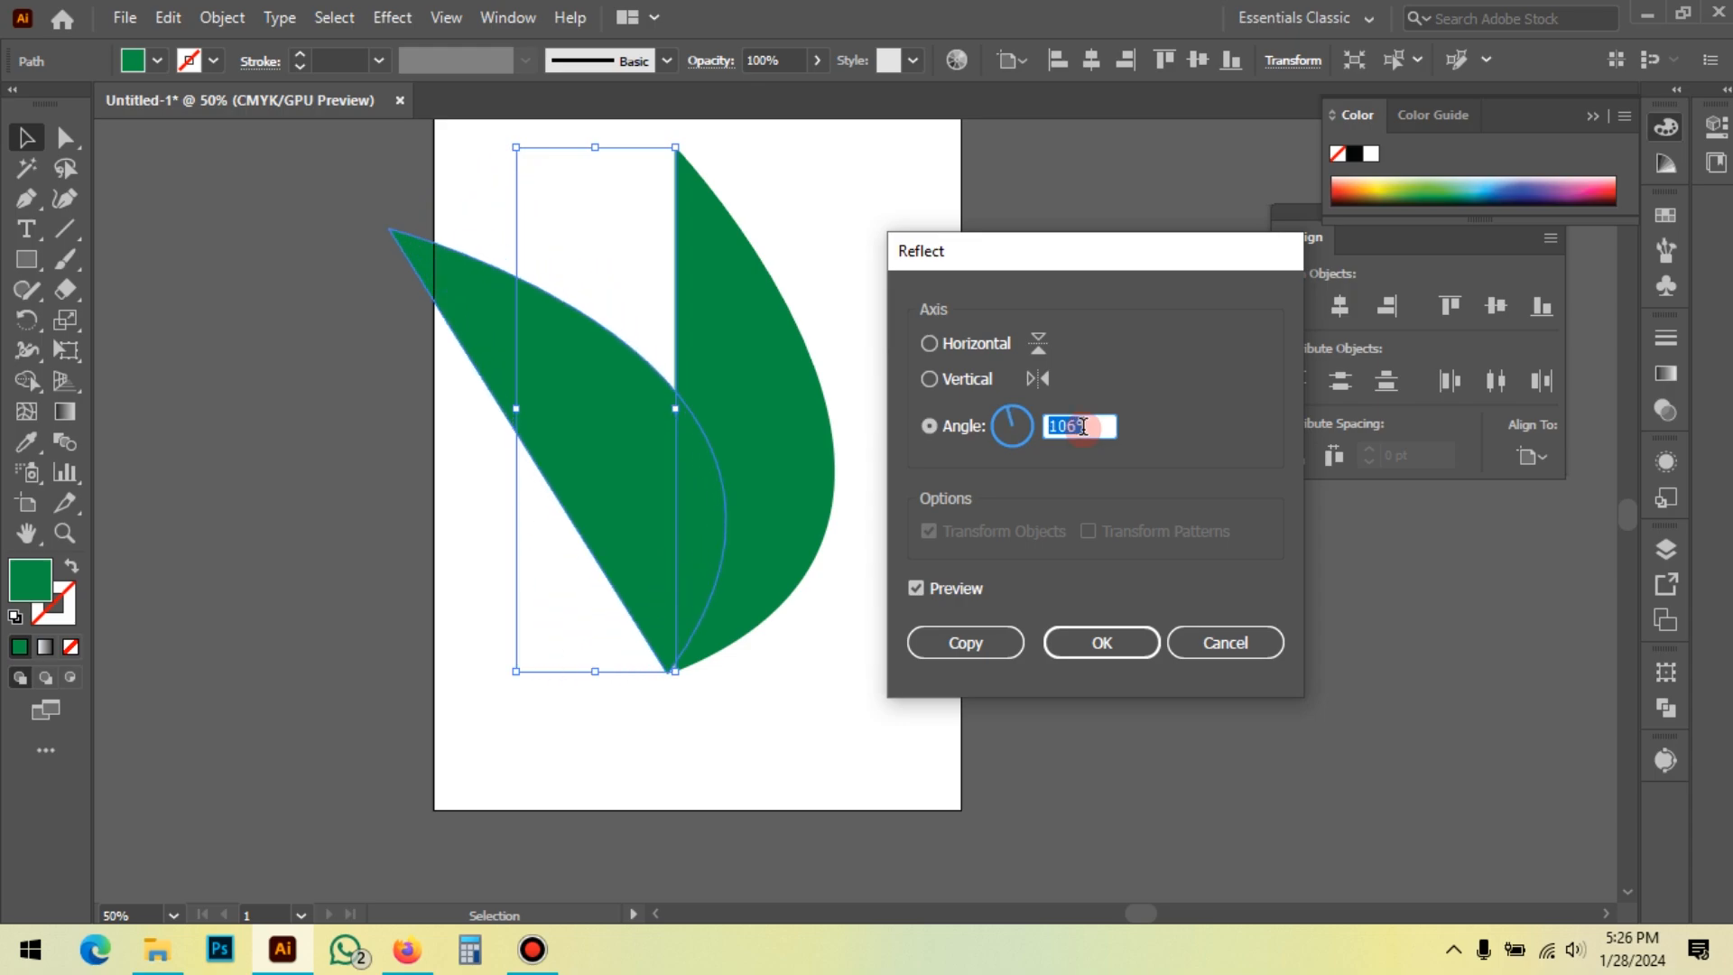
scroll(1083, 427, "down", 8)
scroll(1082, 427, "down", 15)
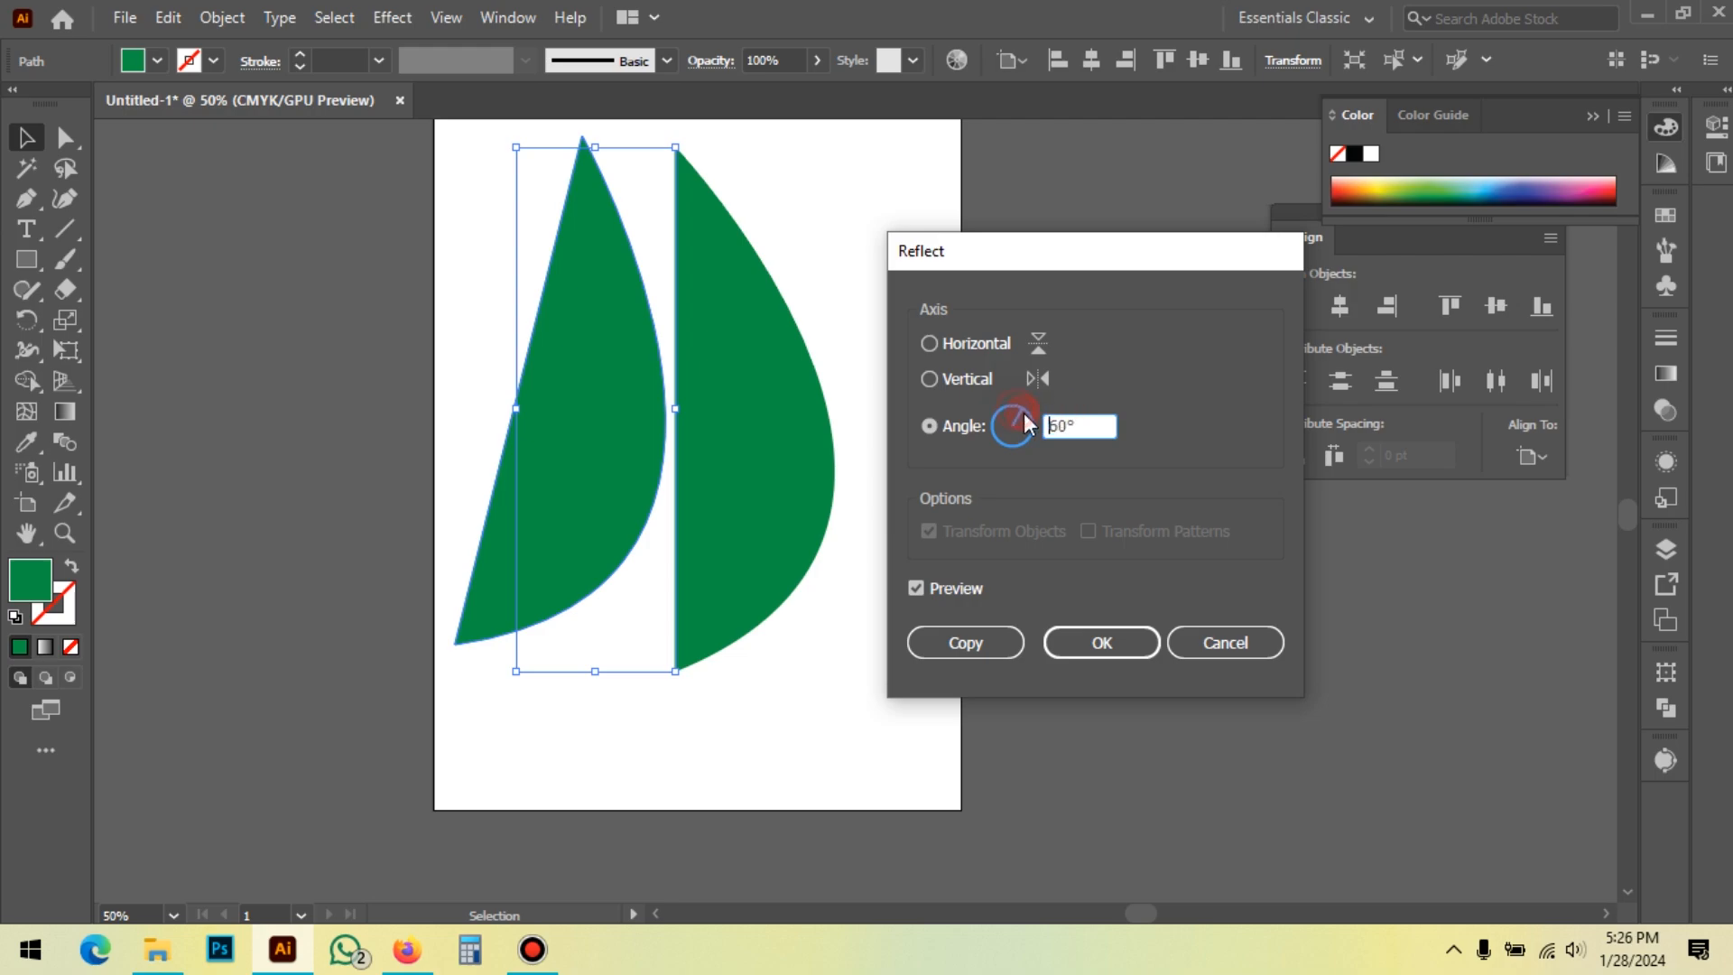
mouse_move(1031, 447)
left_mouse_down()
mouse_move(989, 458)
mouse_move(990, 415)
mouse_move(1024, 441)
left_mouse_up()
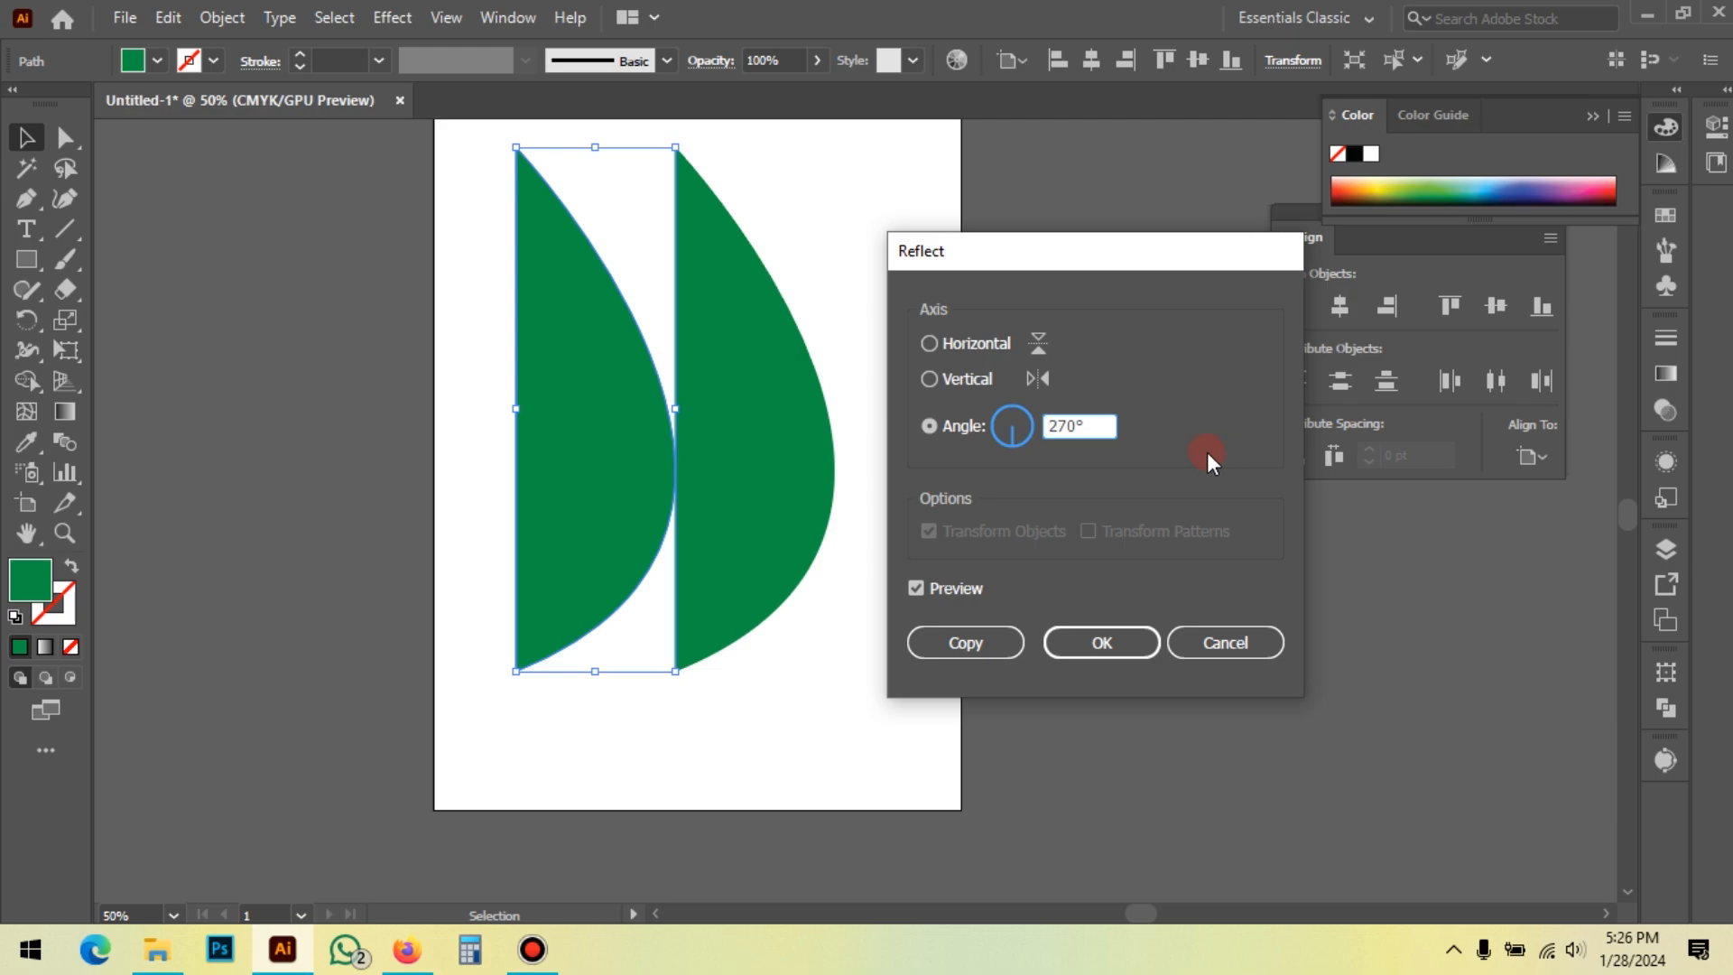
double_click(1083, 426)
type("90")
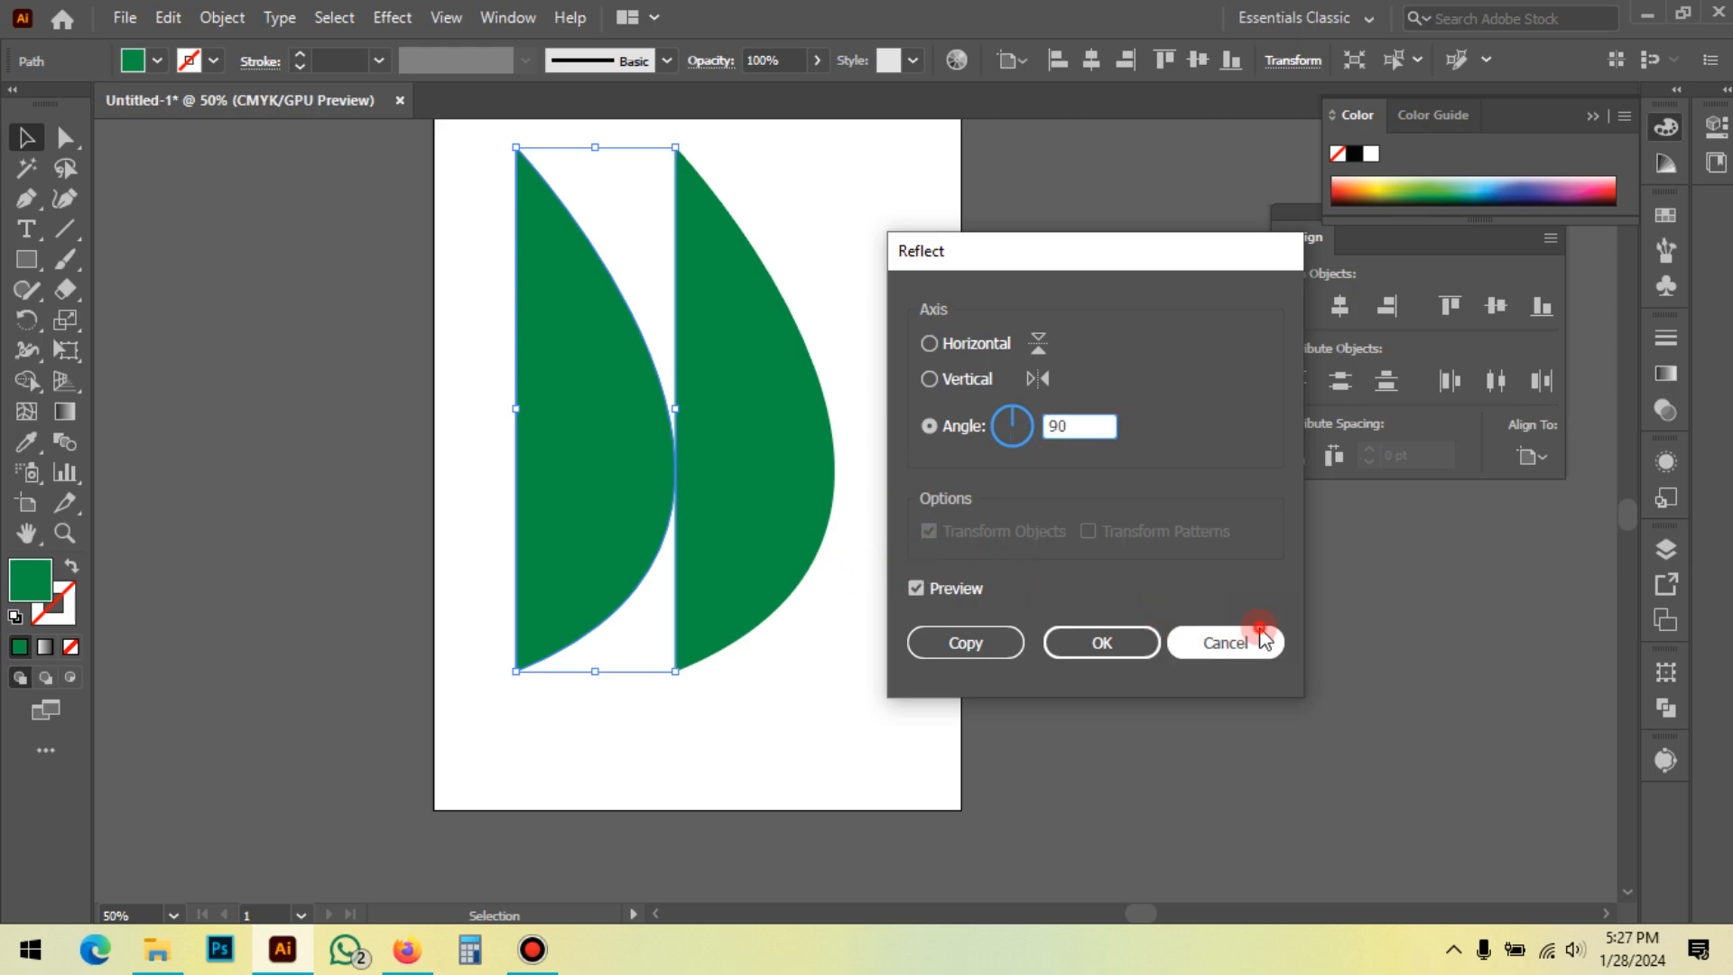
key("Return")
left_click(1012, 535)
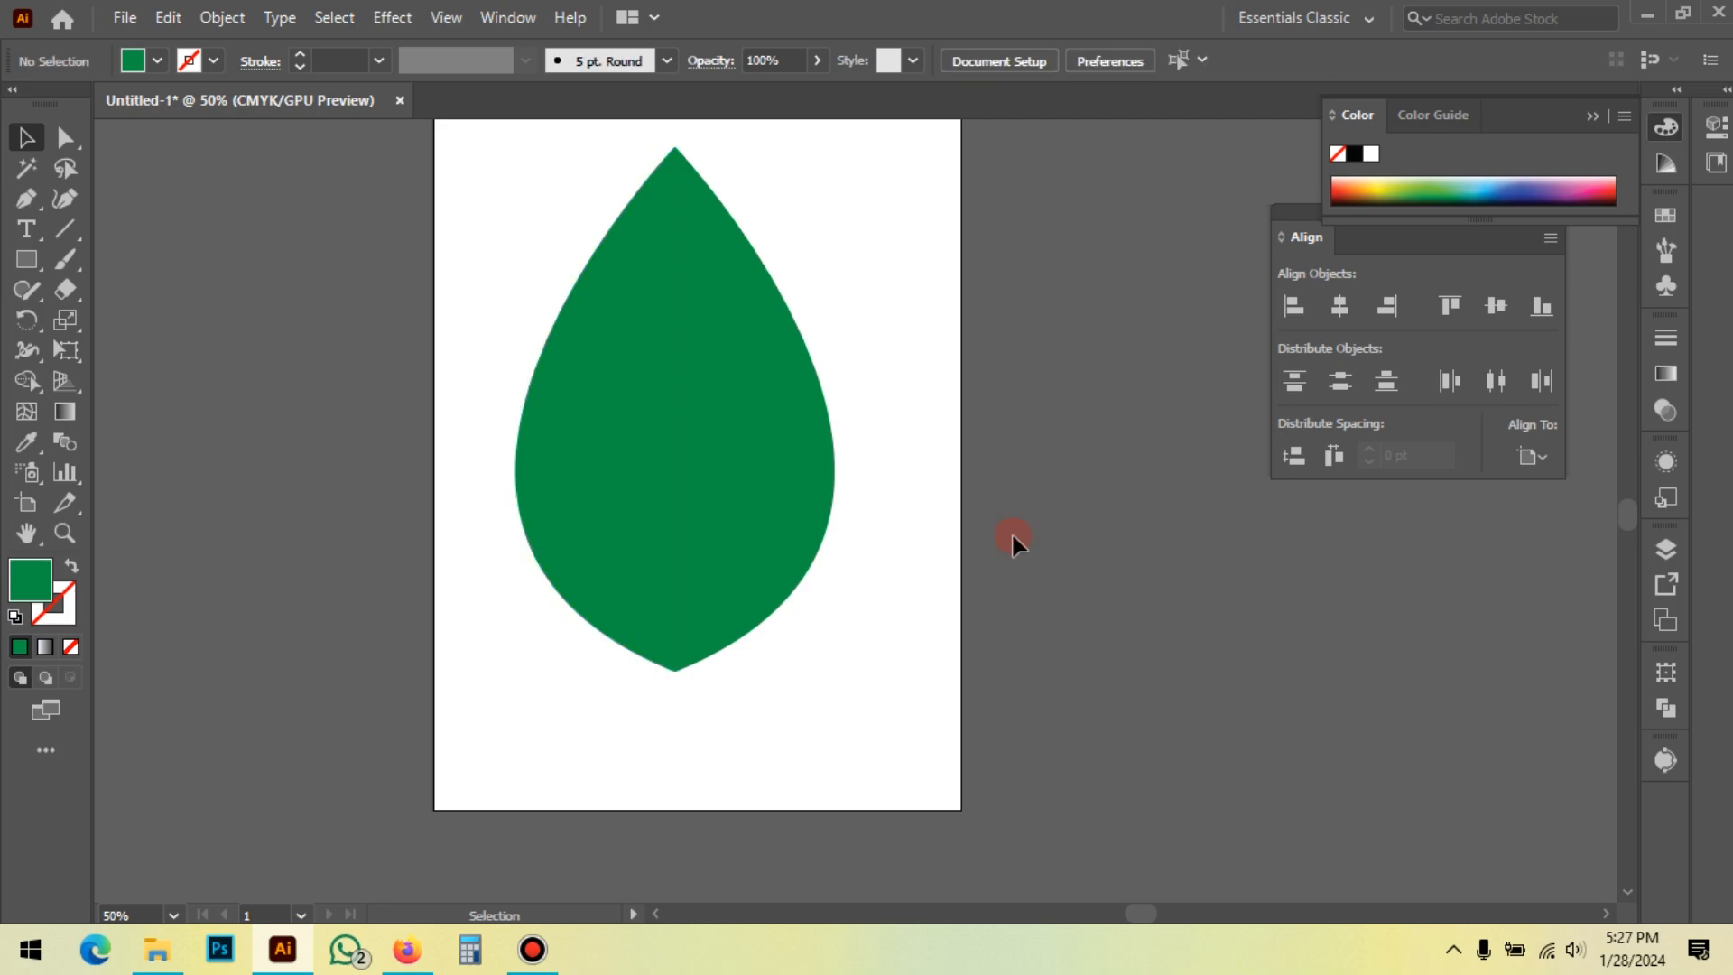
scroll(984, 546, "up", 3)
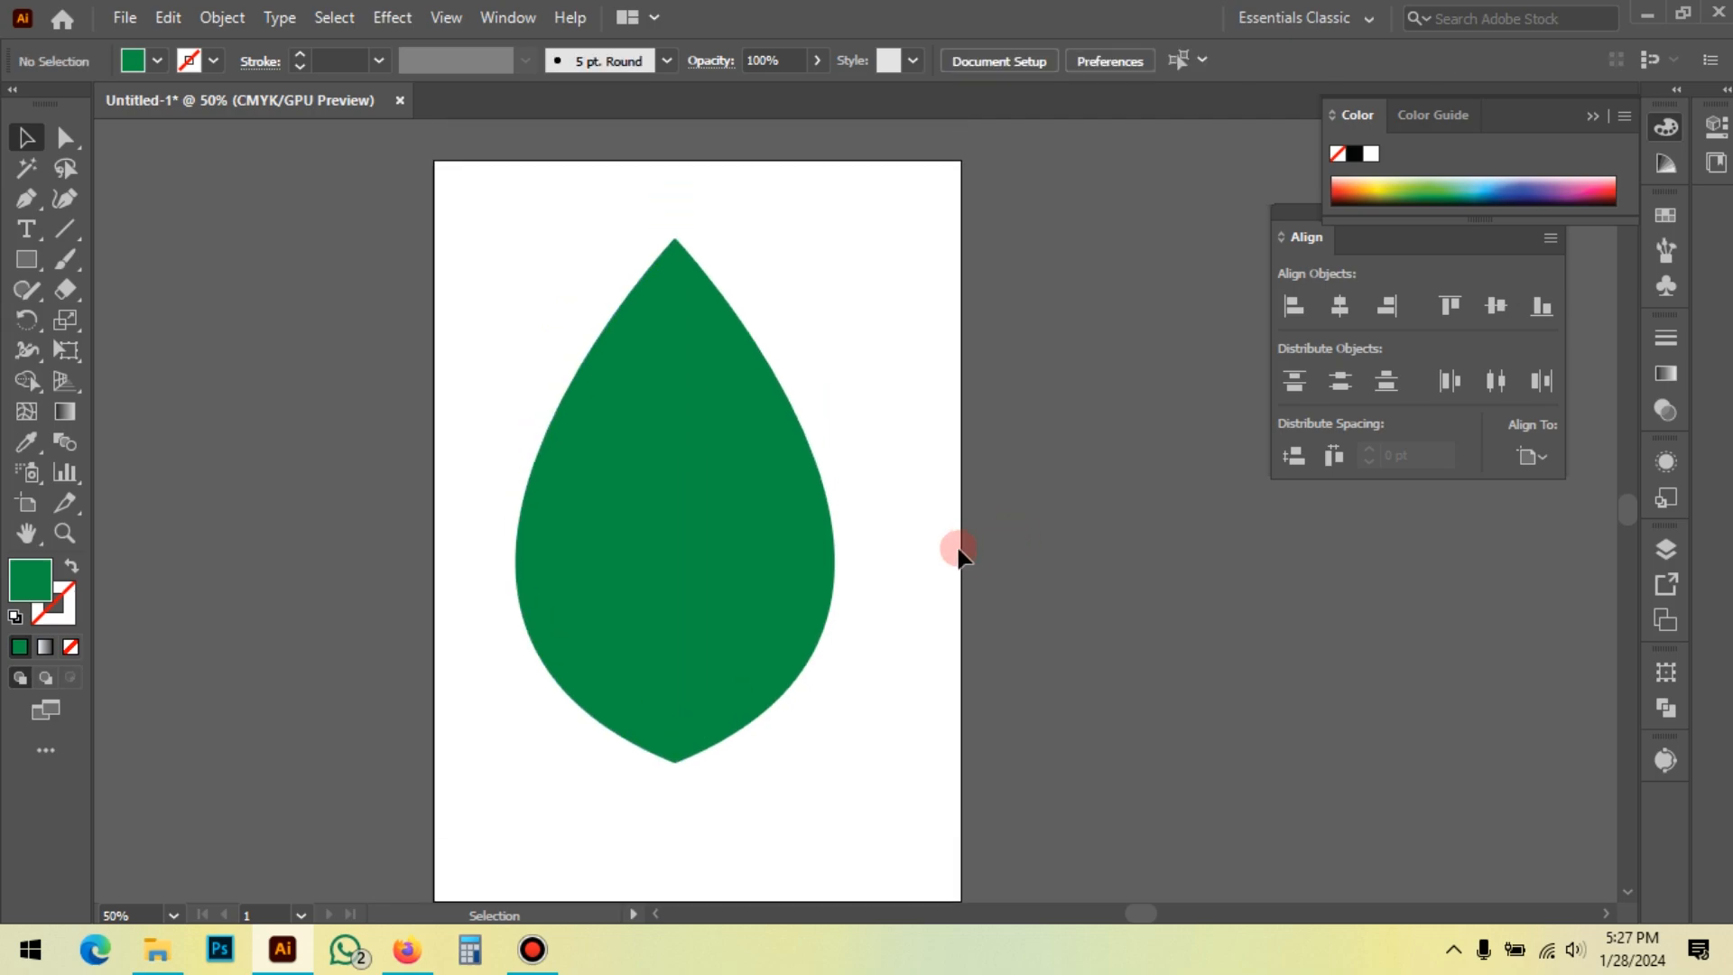
left_click_drag(532, 184, 852, 341)
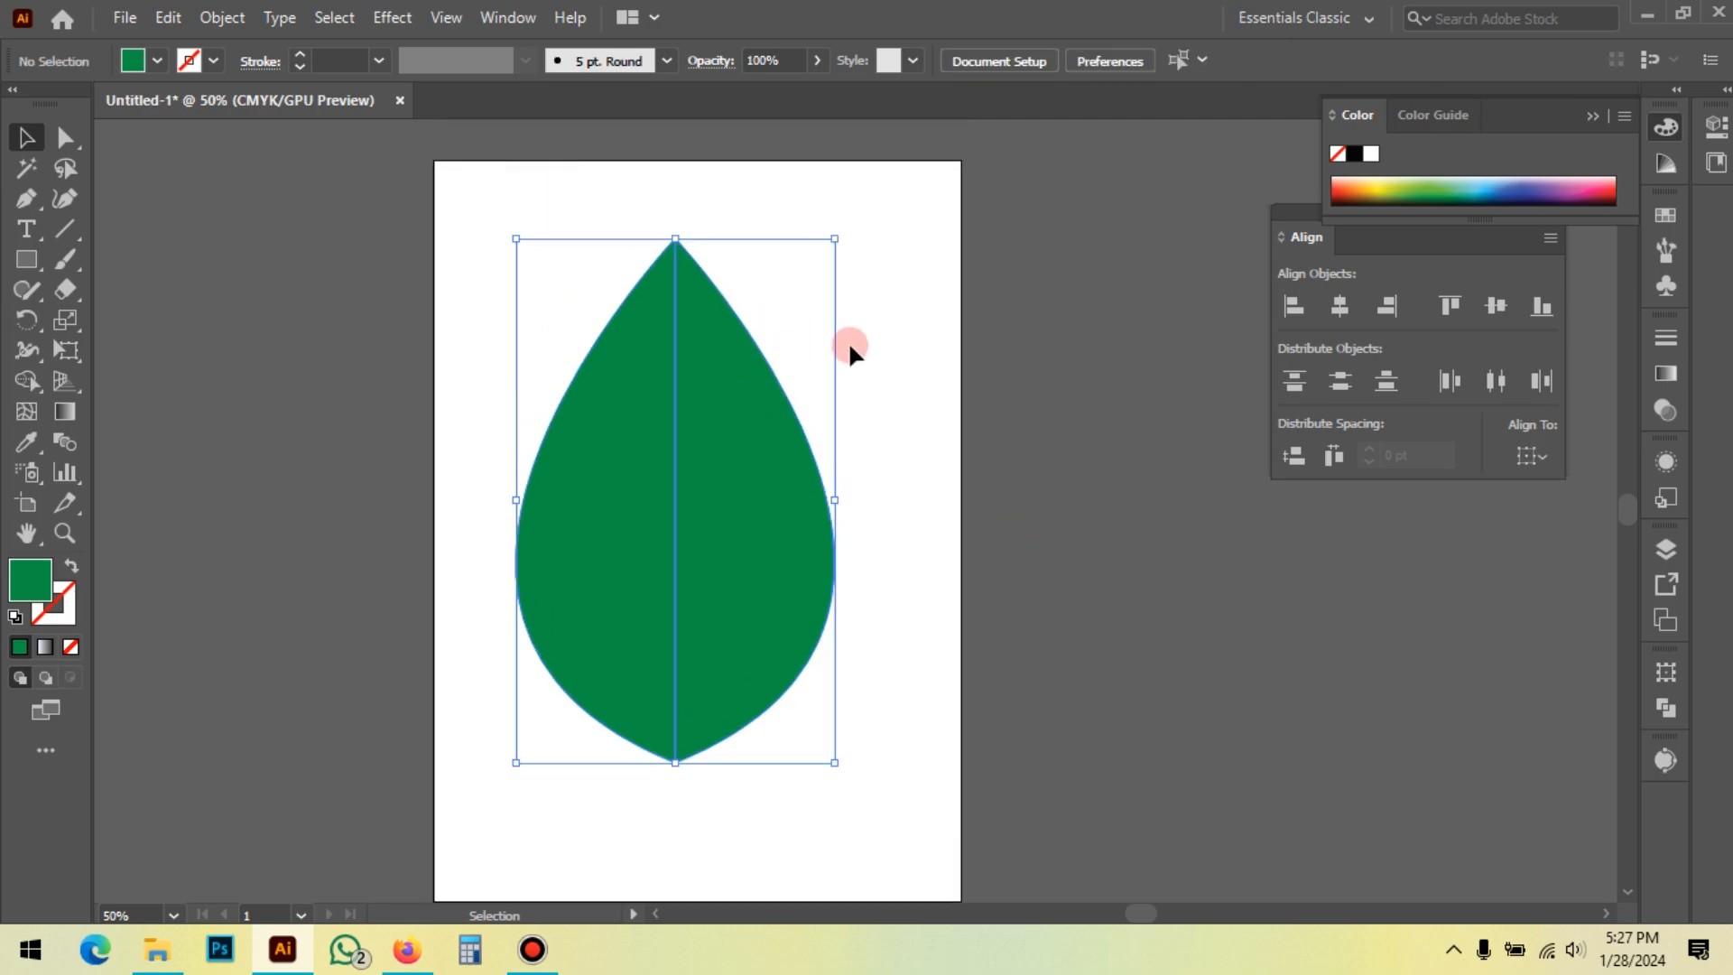
left_click(782, 695)
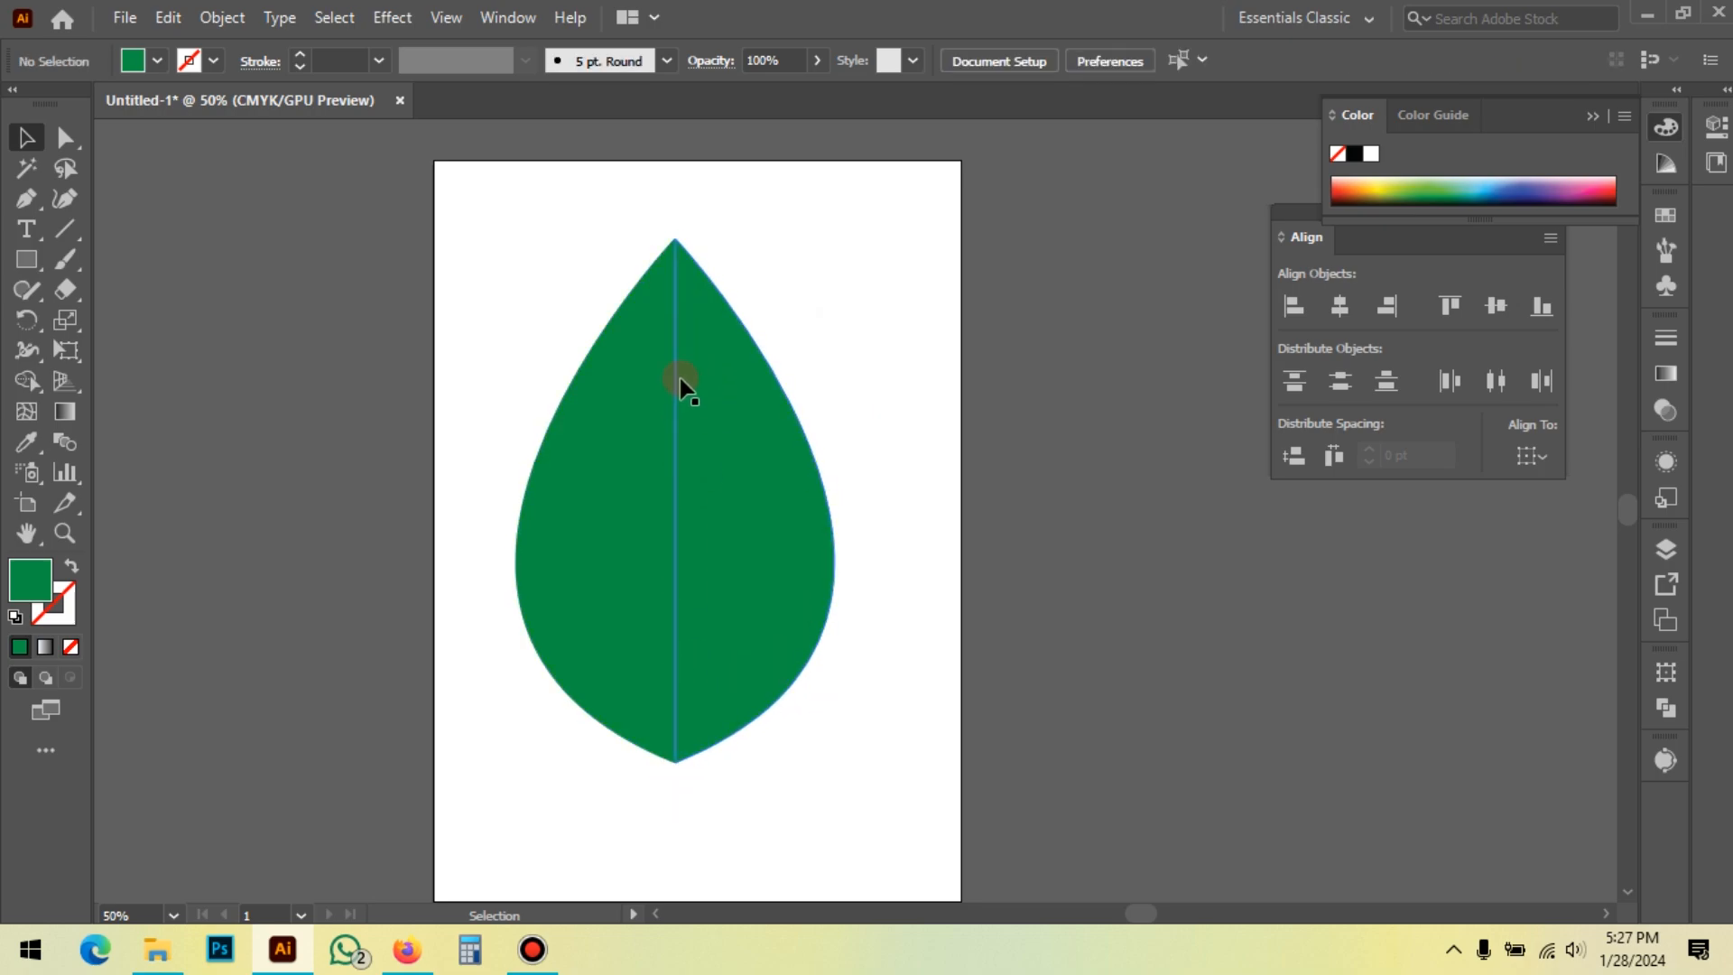
Step: Draw a straight vertical midrib with the Pen tool from the leaf's bottom tip to just below its top tip, and deselect it
scroll(284, 291, "down", 1)
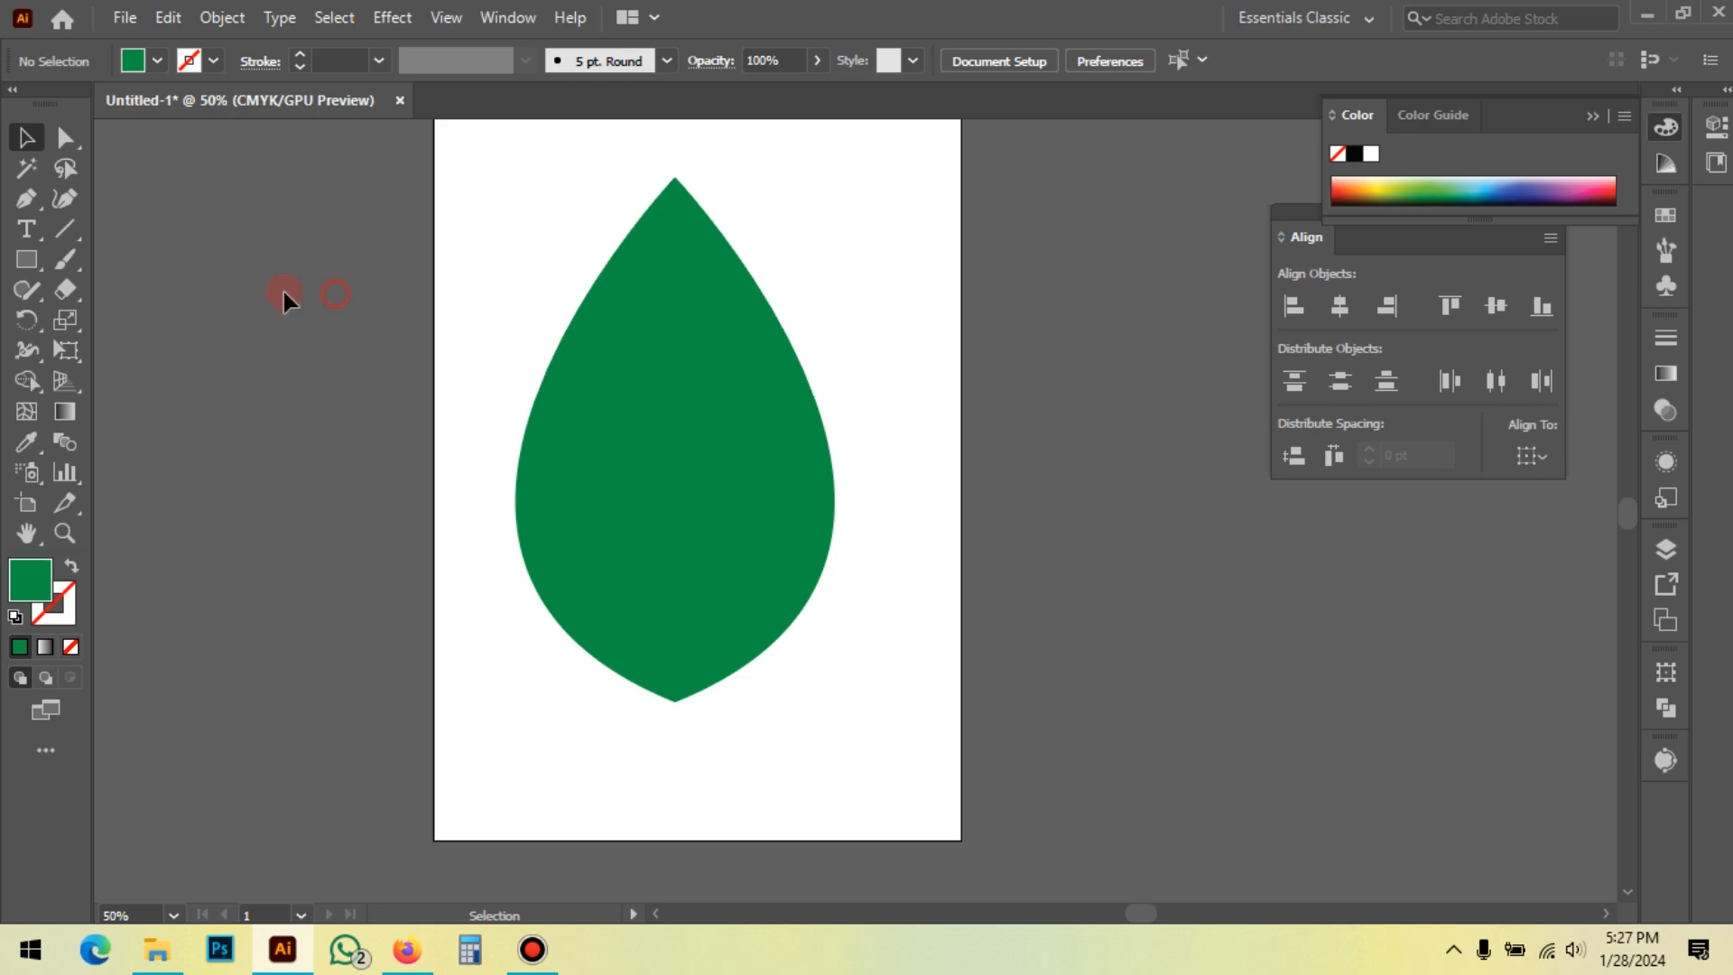
left_click(25, 198)
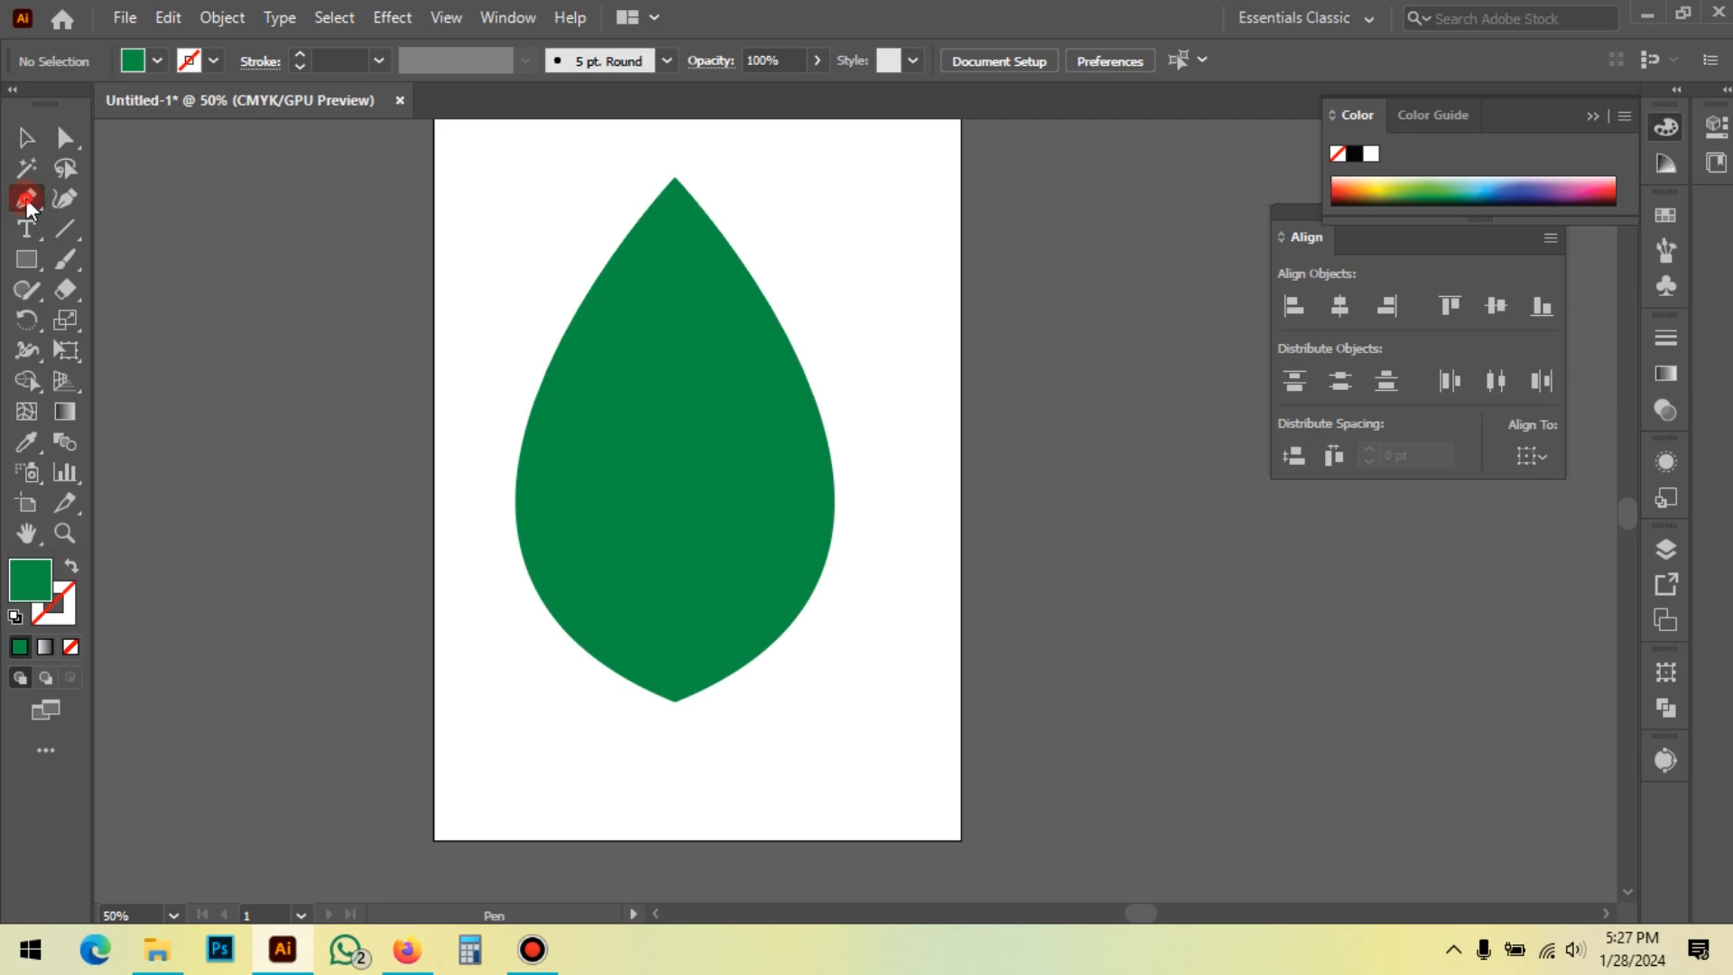
left_click(676, 711)
left_click(676, 702)
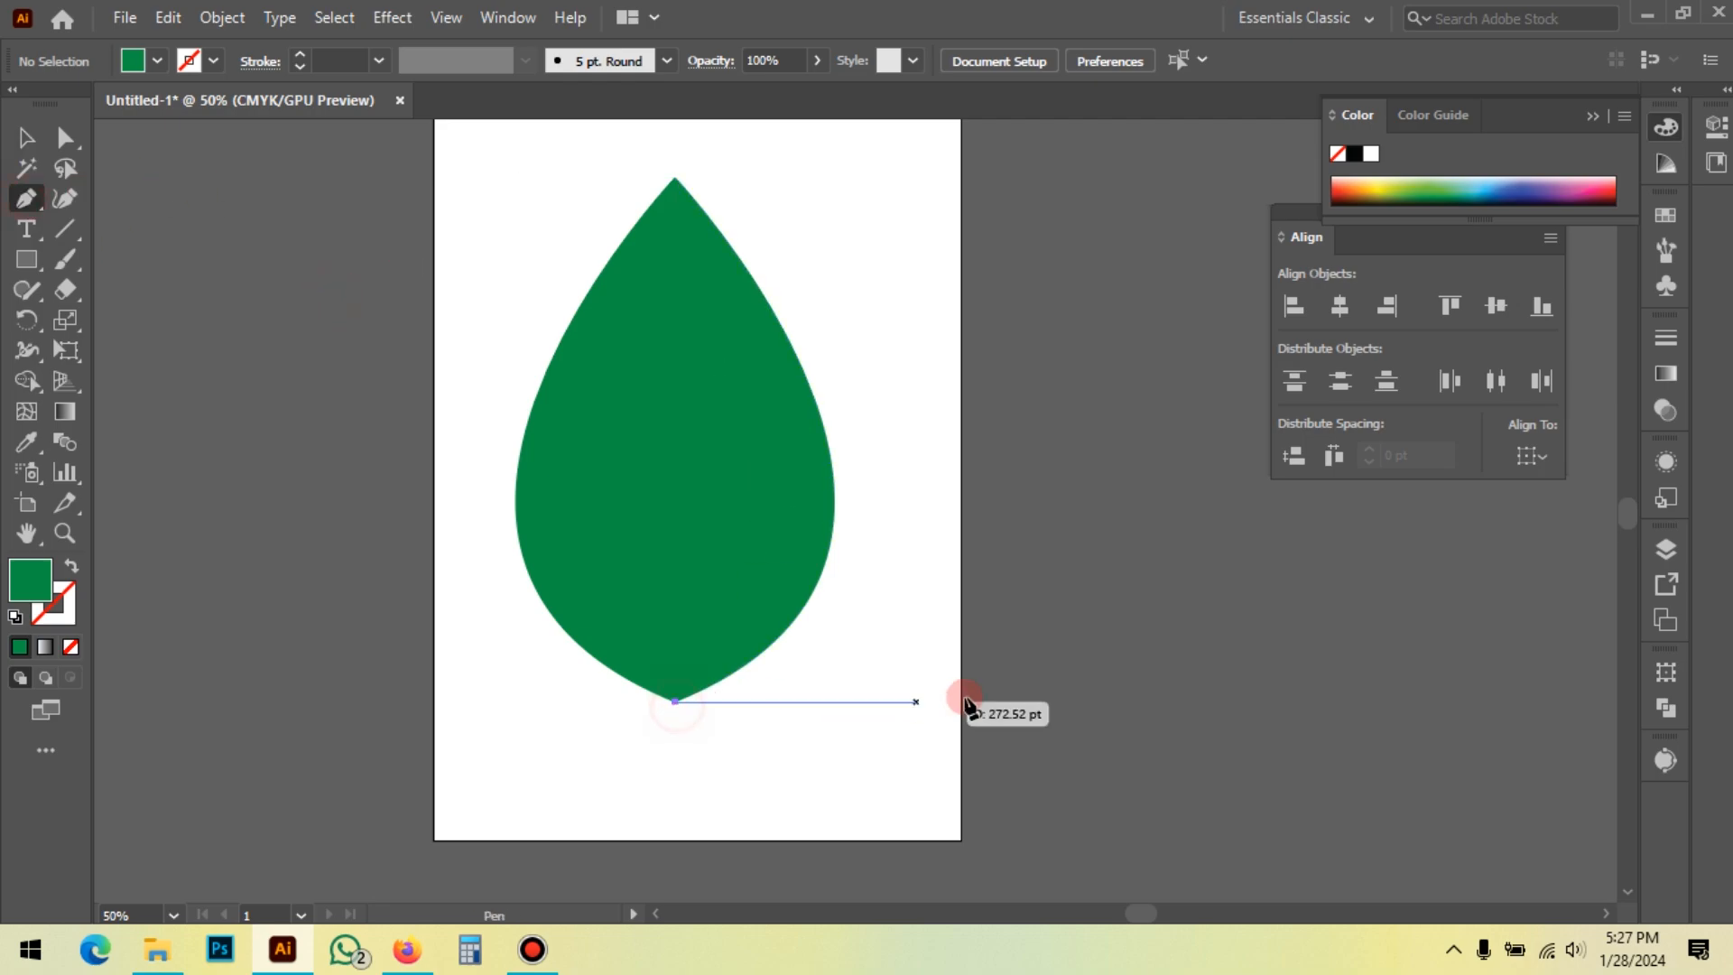
left_click(675, 258)
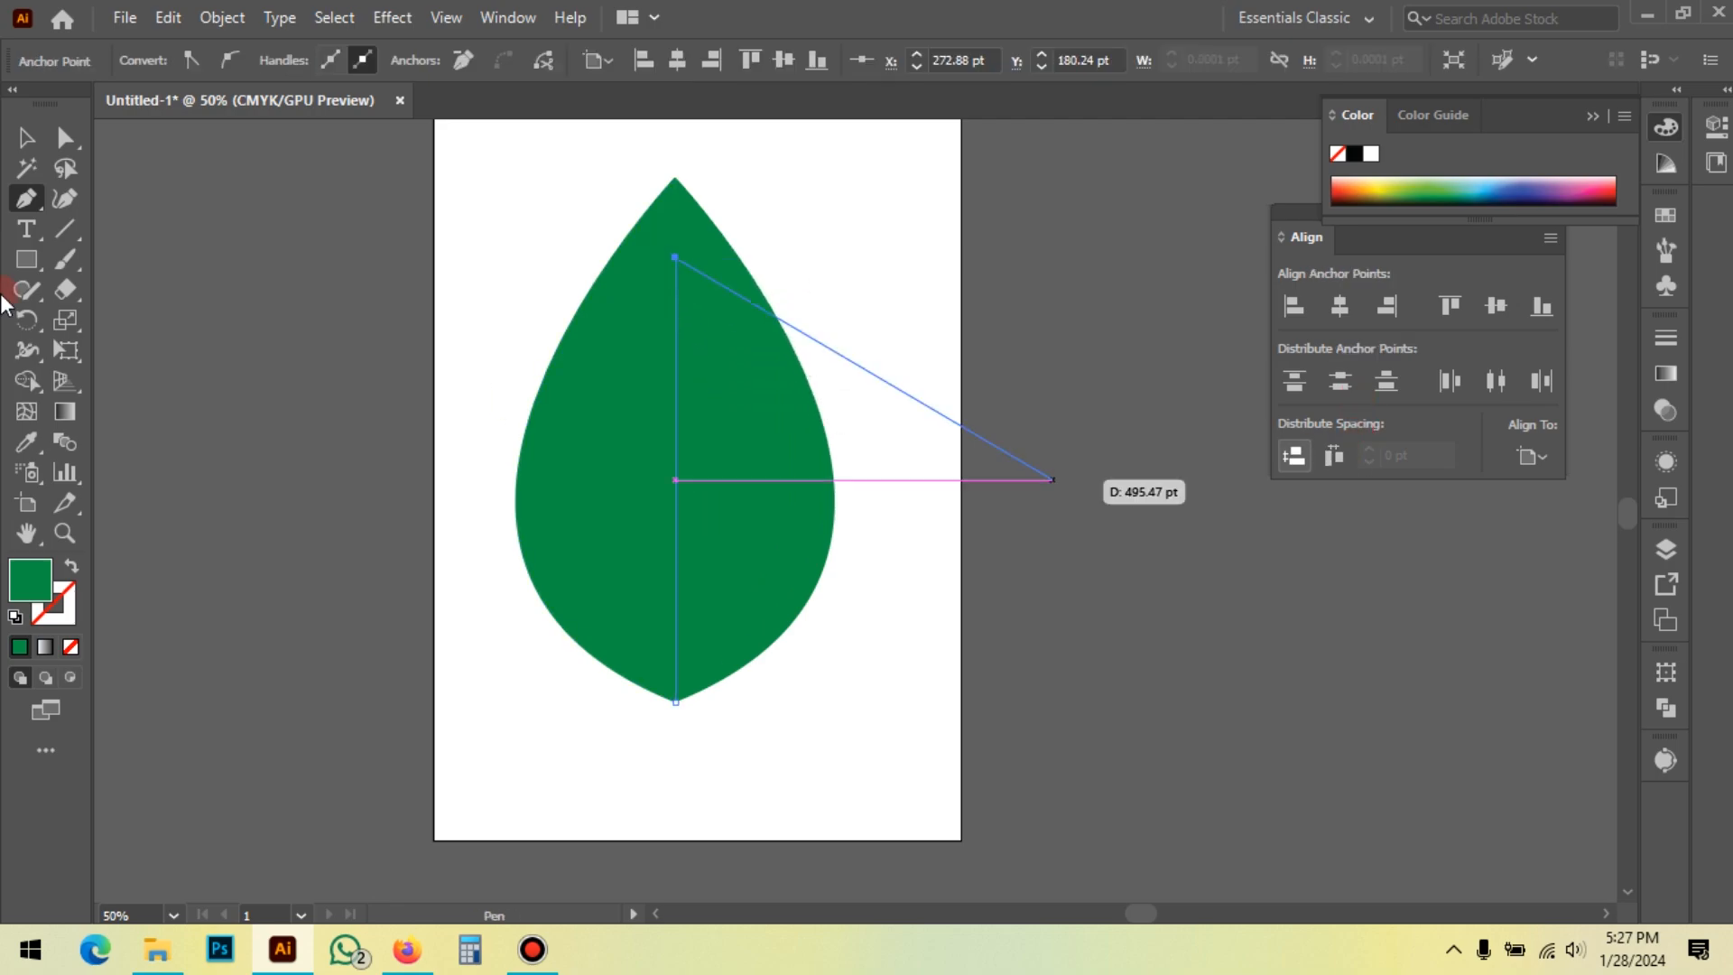
left_click(24, 137)
left_click(162, 383)
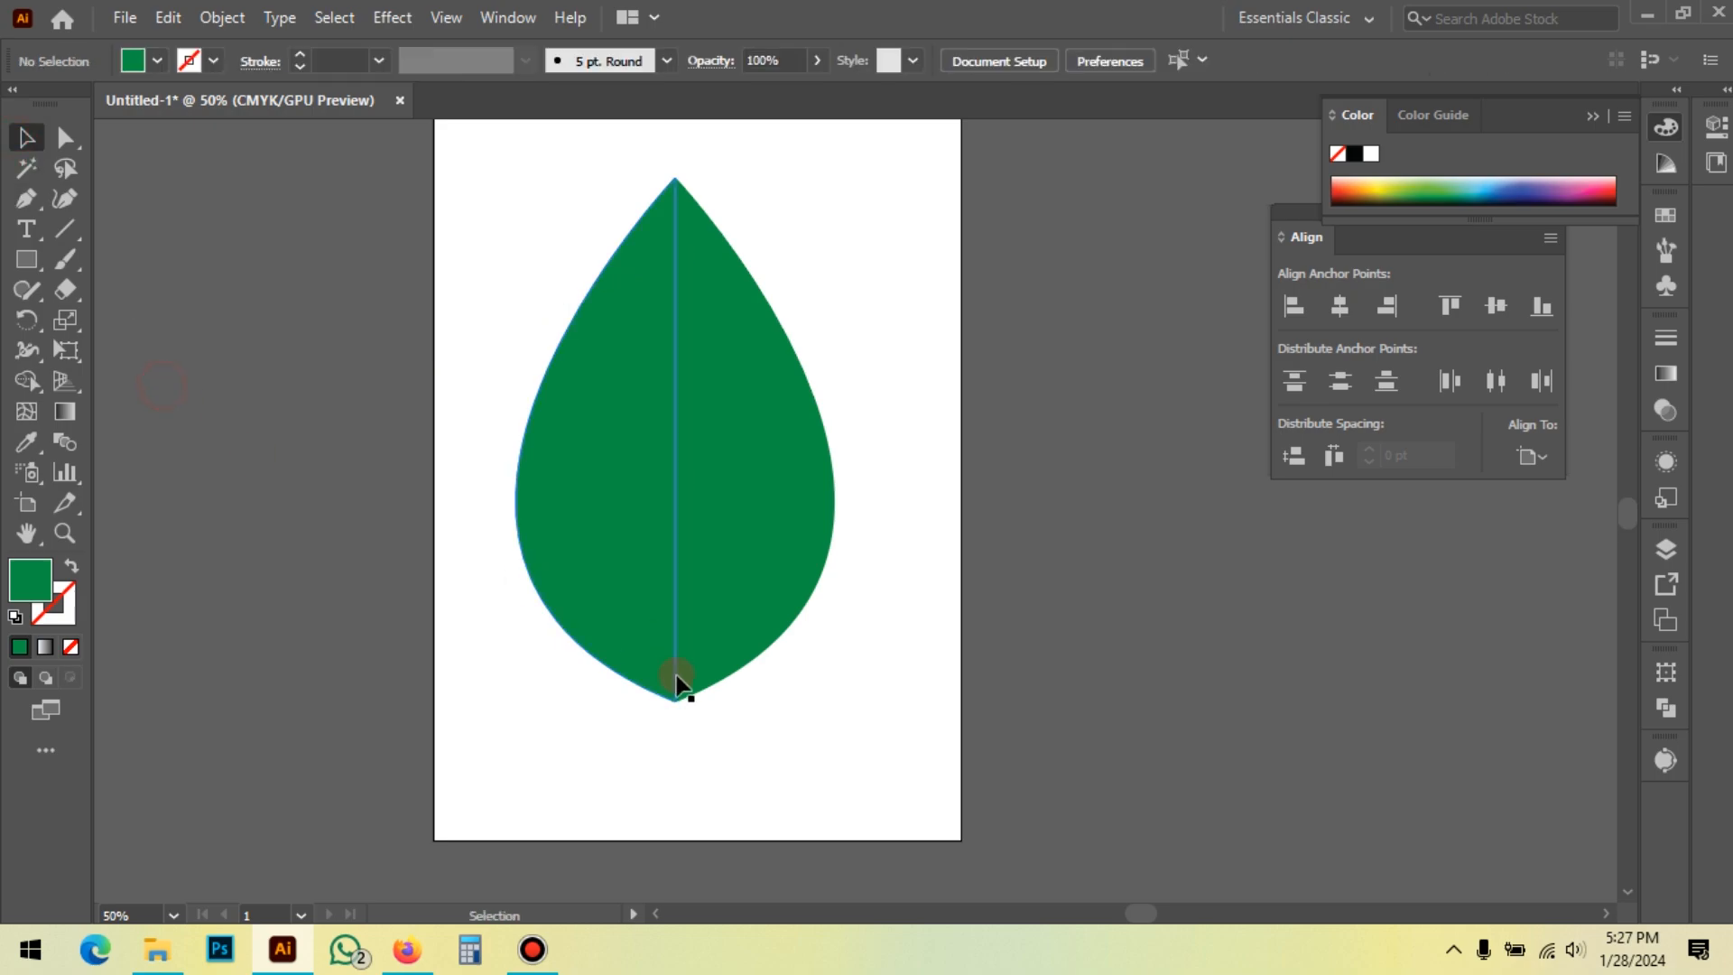
Step: Give the midrib line a white stroke and no fill, and deselect it
left_click(675, 590)
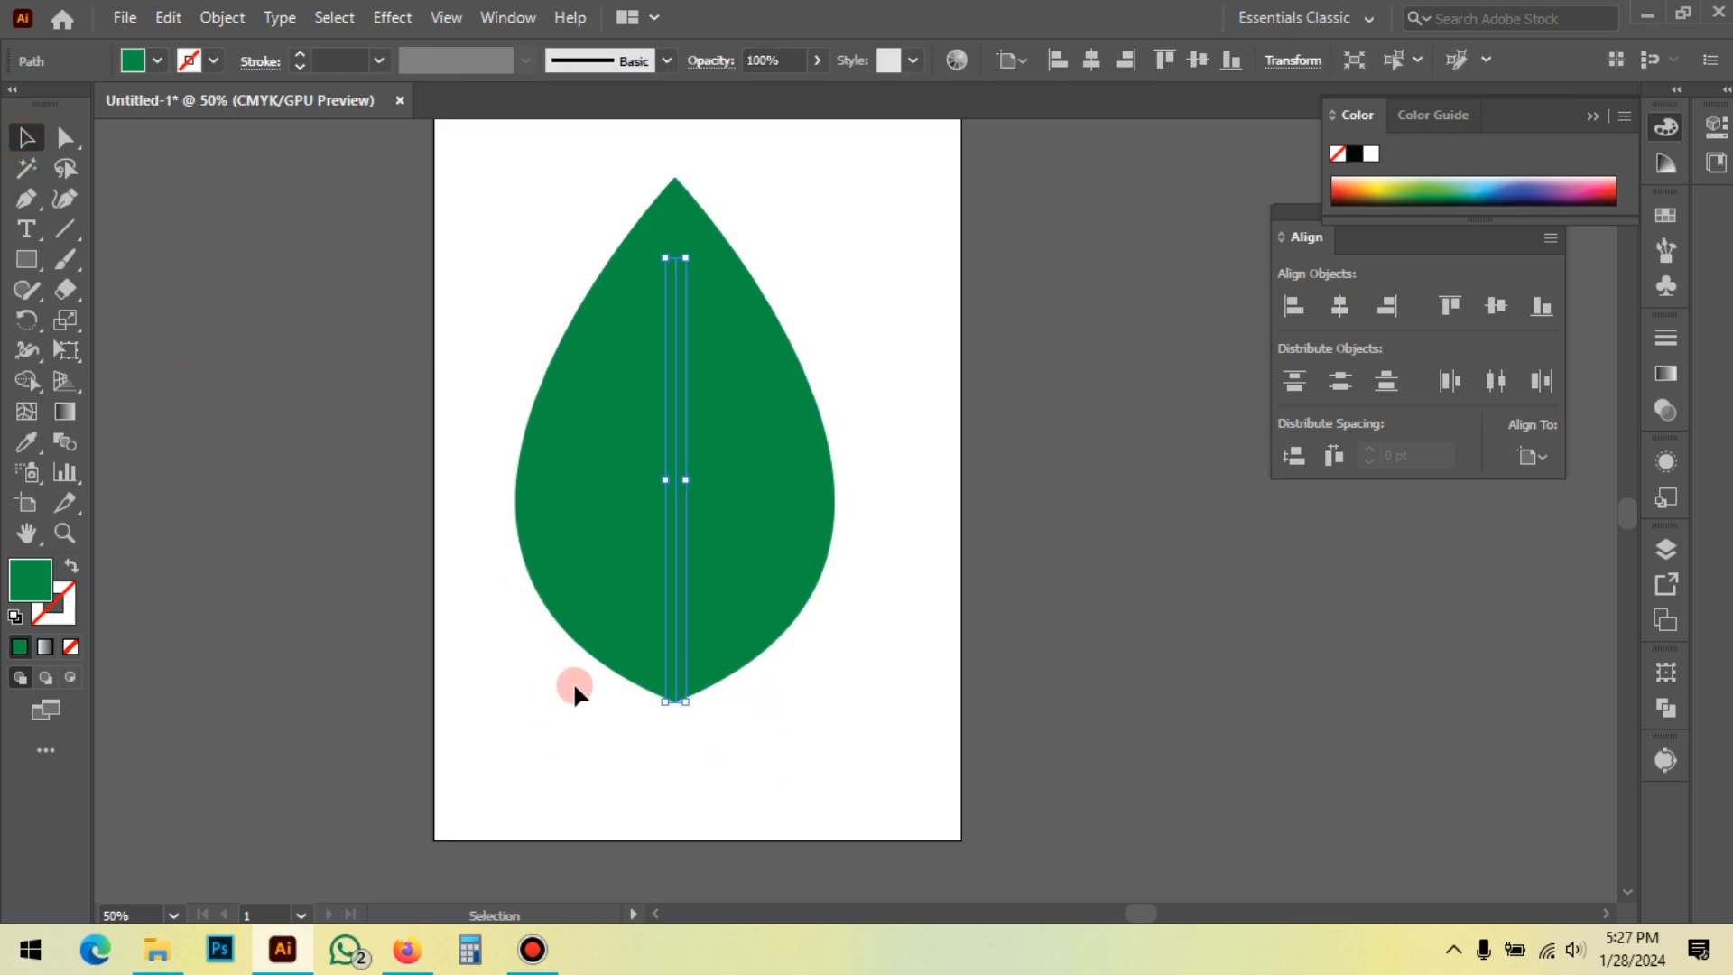
left_click(63, 583)
left_click(158, 60)
left_click(52, 103)
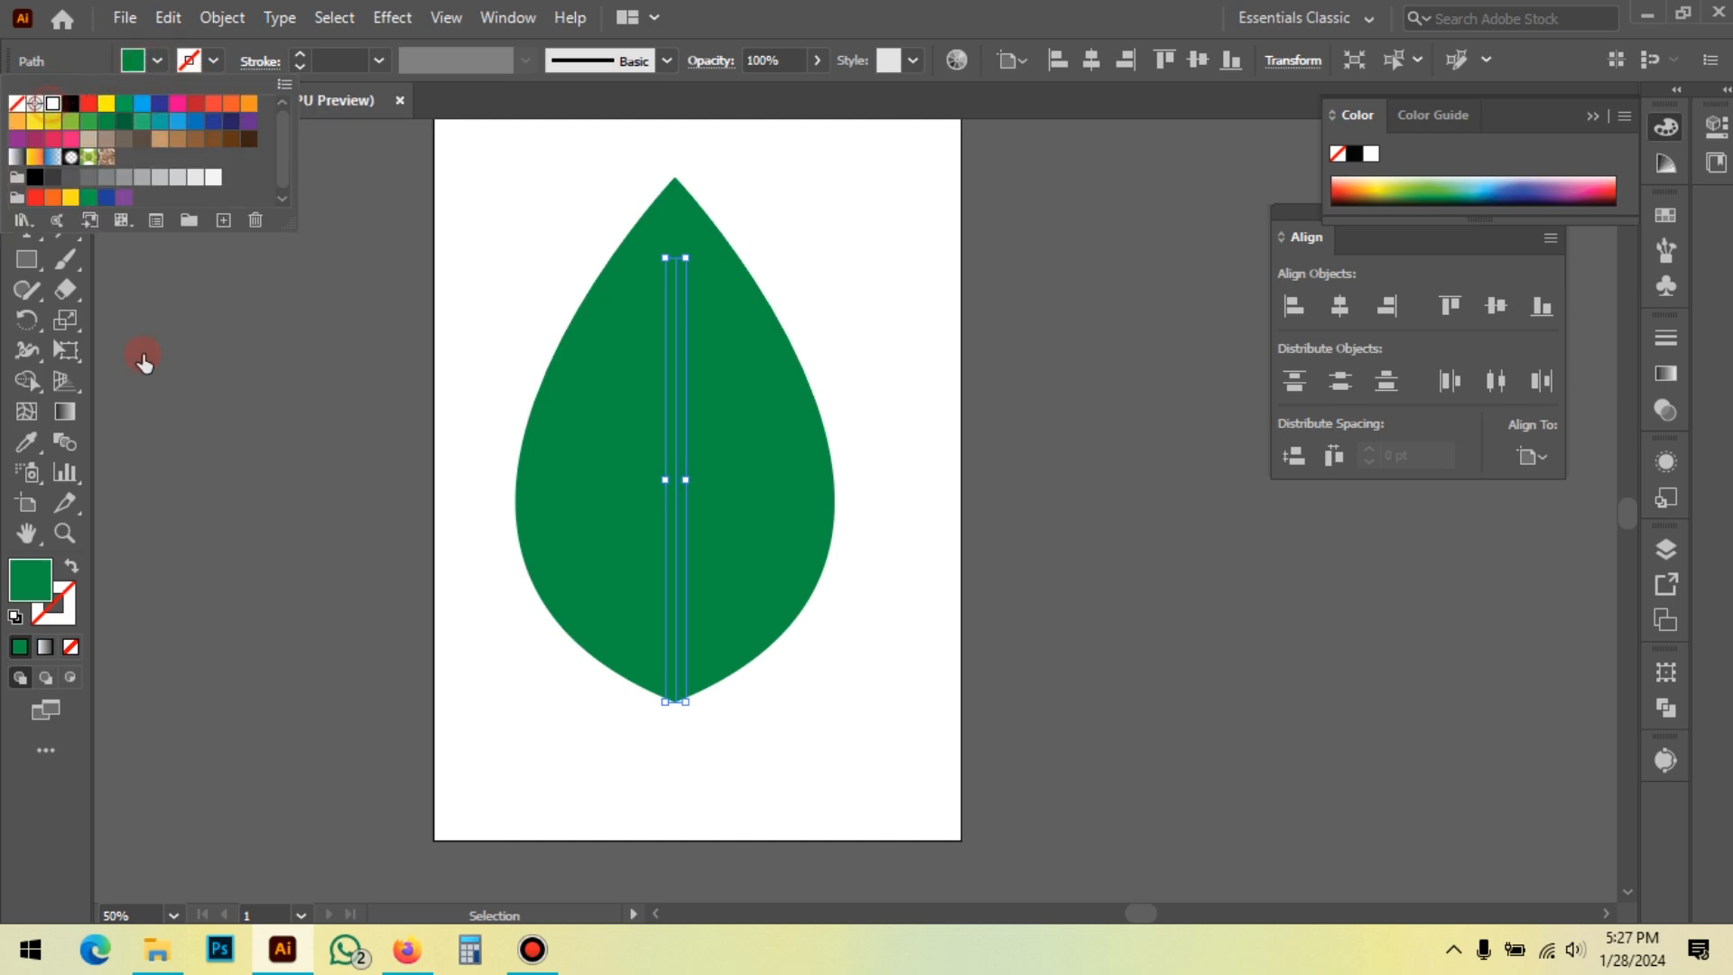
left_click(83, 555)
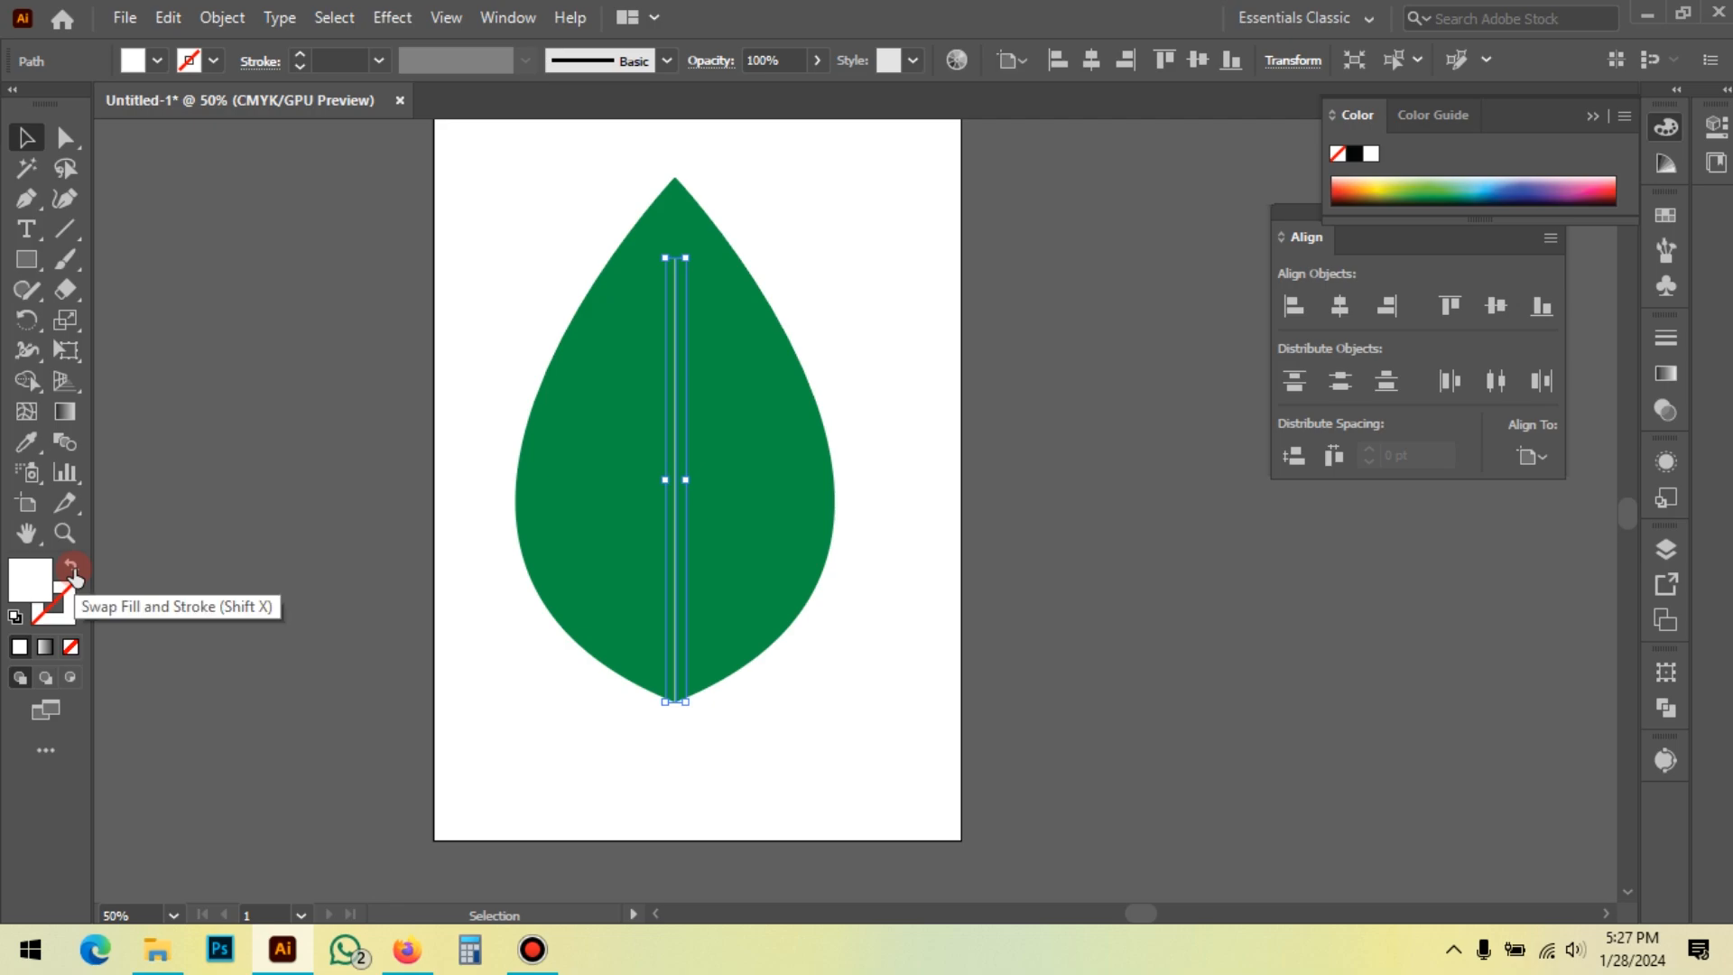
left_click(71, 567)
left_click(230, 534)
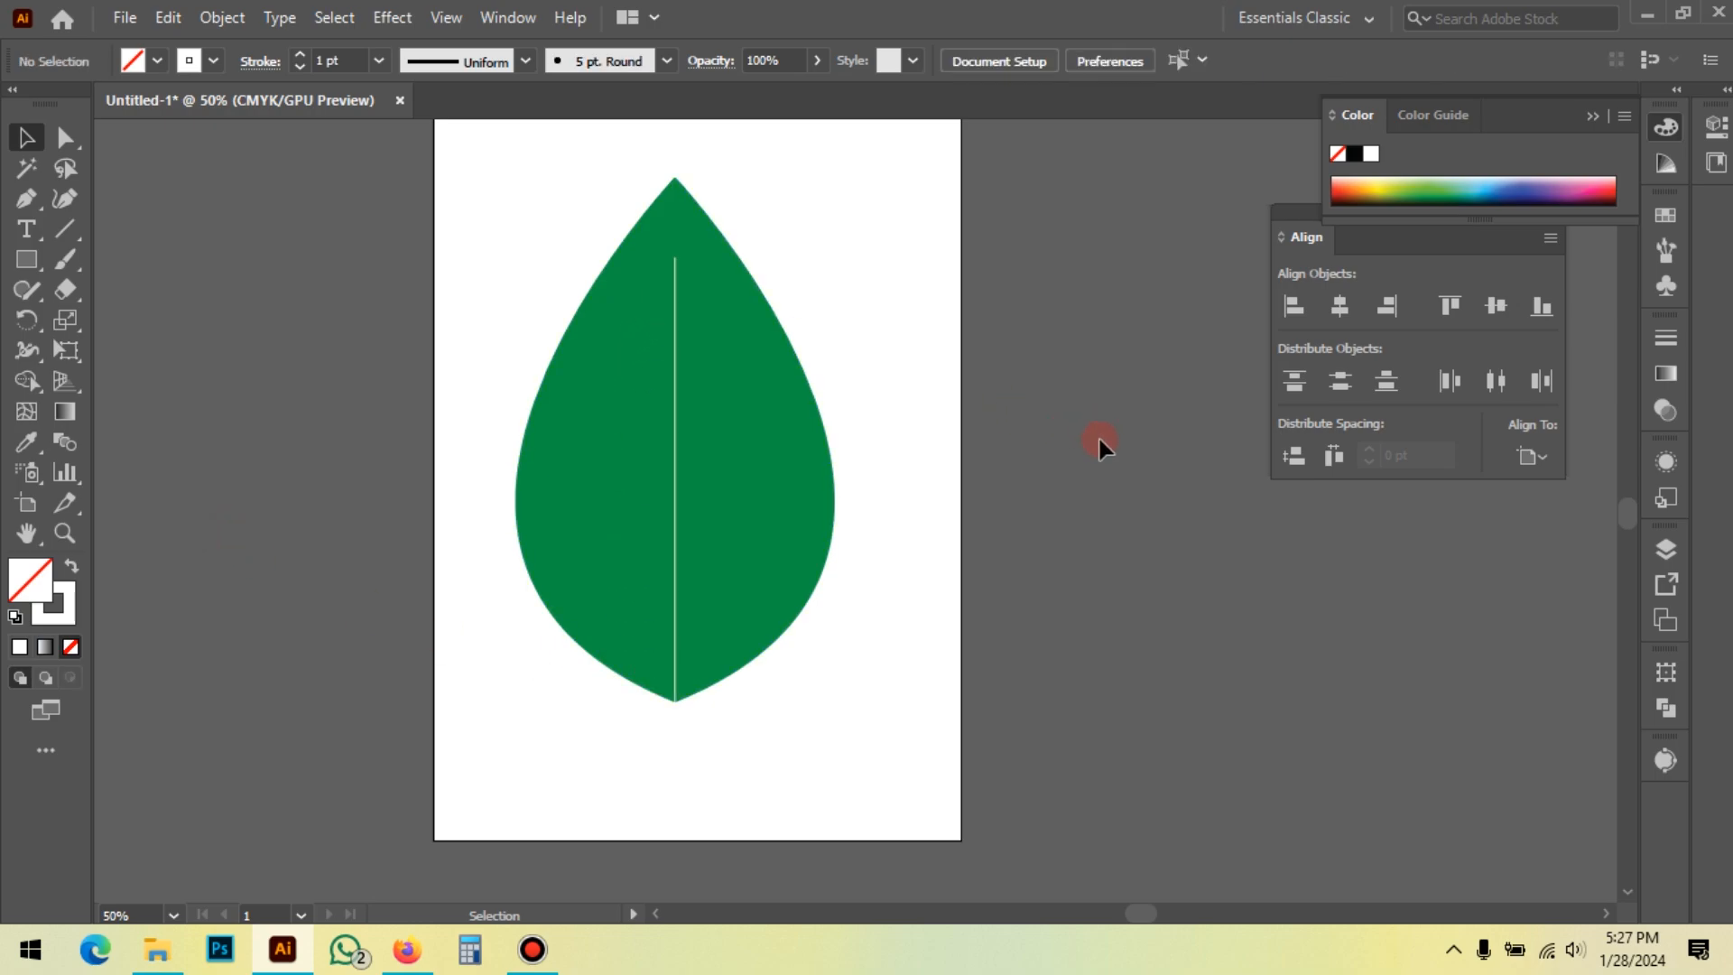
Step: Set the midrib line's stroke weight to 4 pt and deselect it
left_click(675, 377)
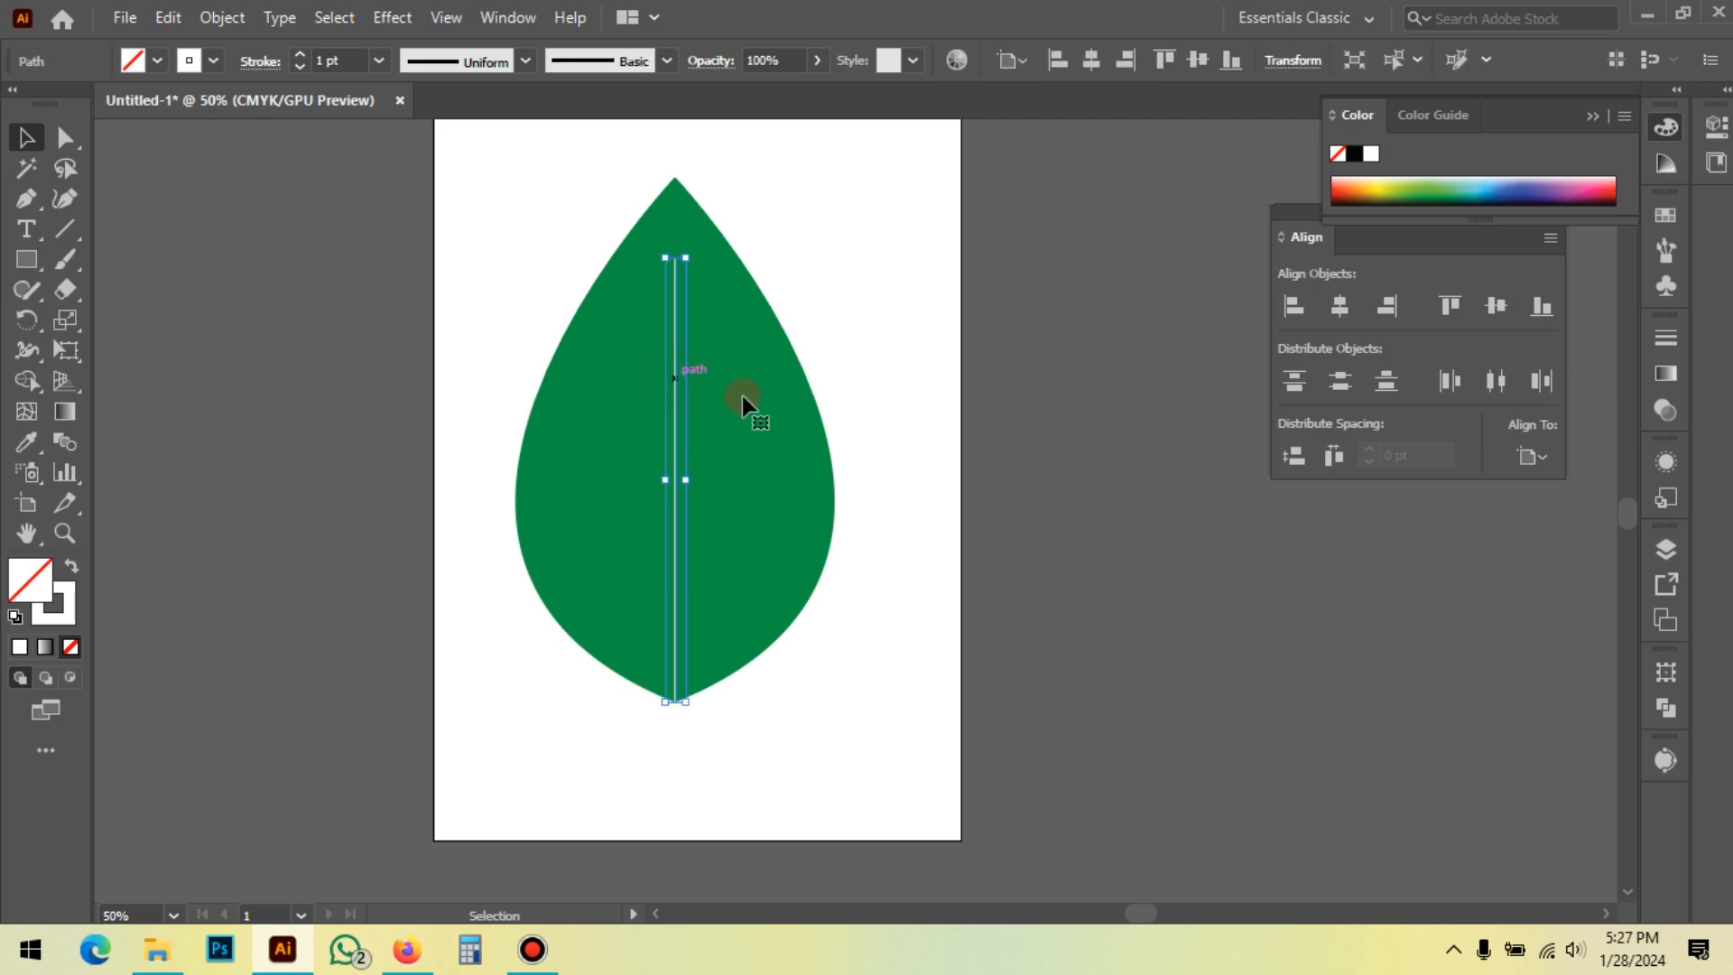
left_click(376, 67)
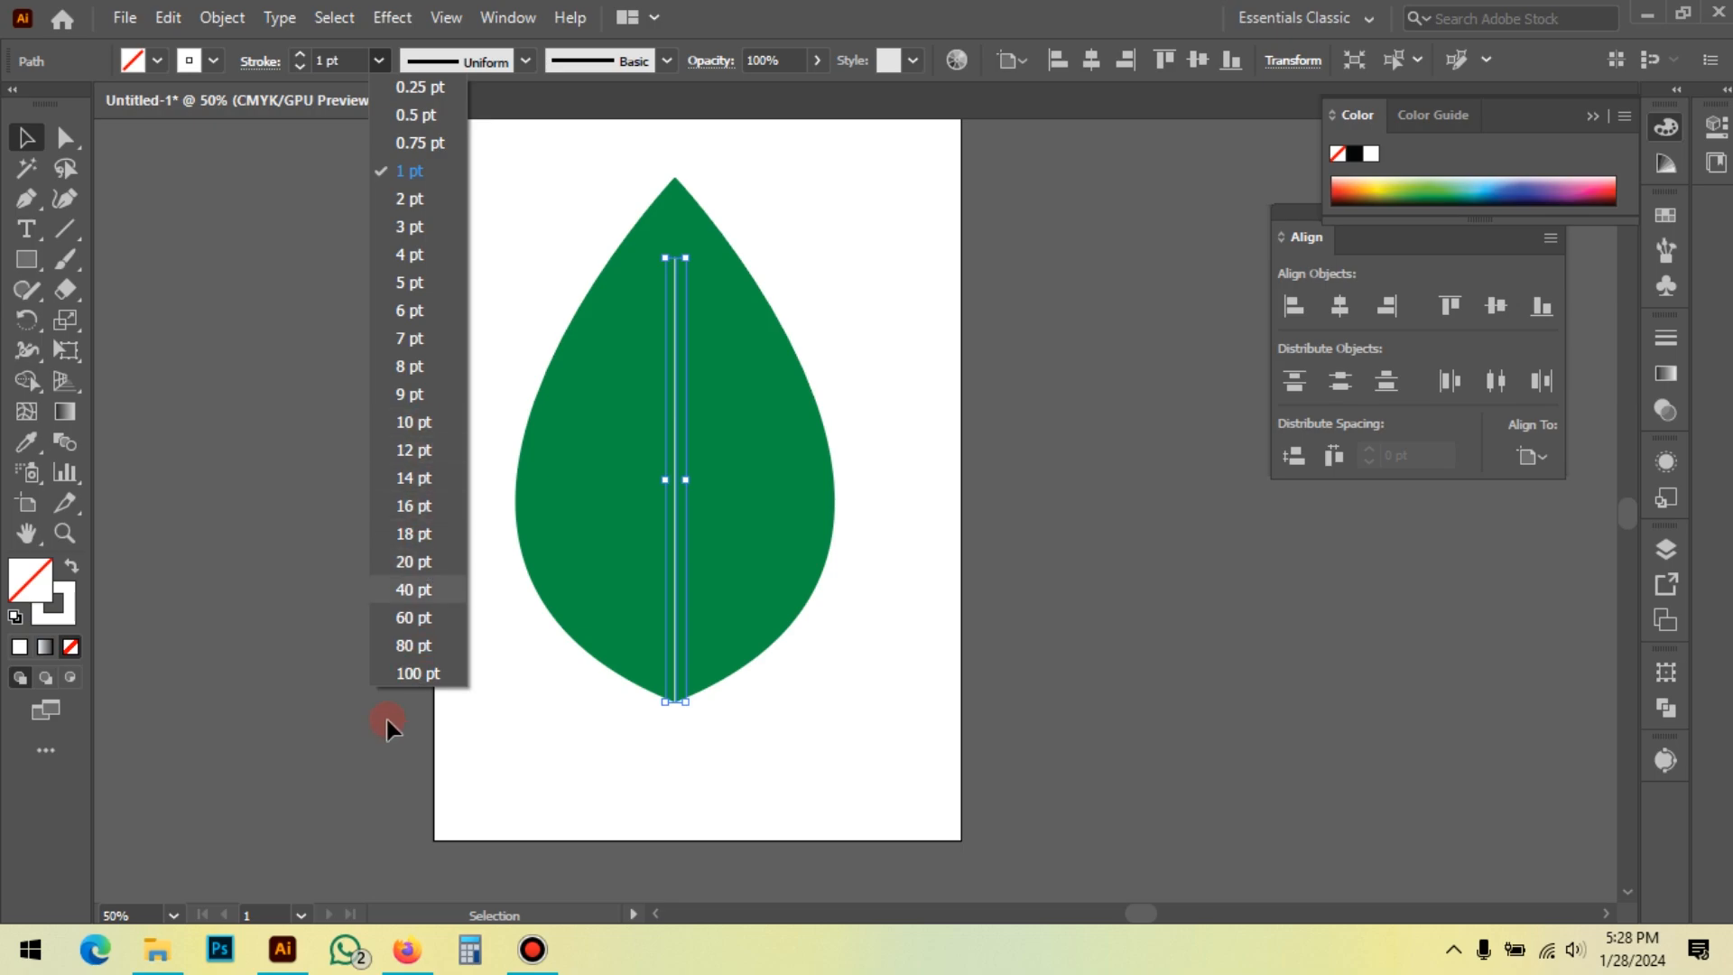
left_click(356, 56)
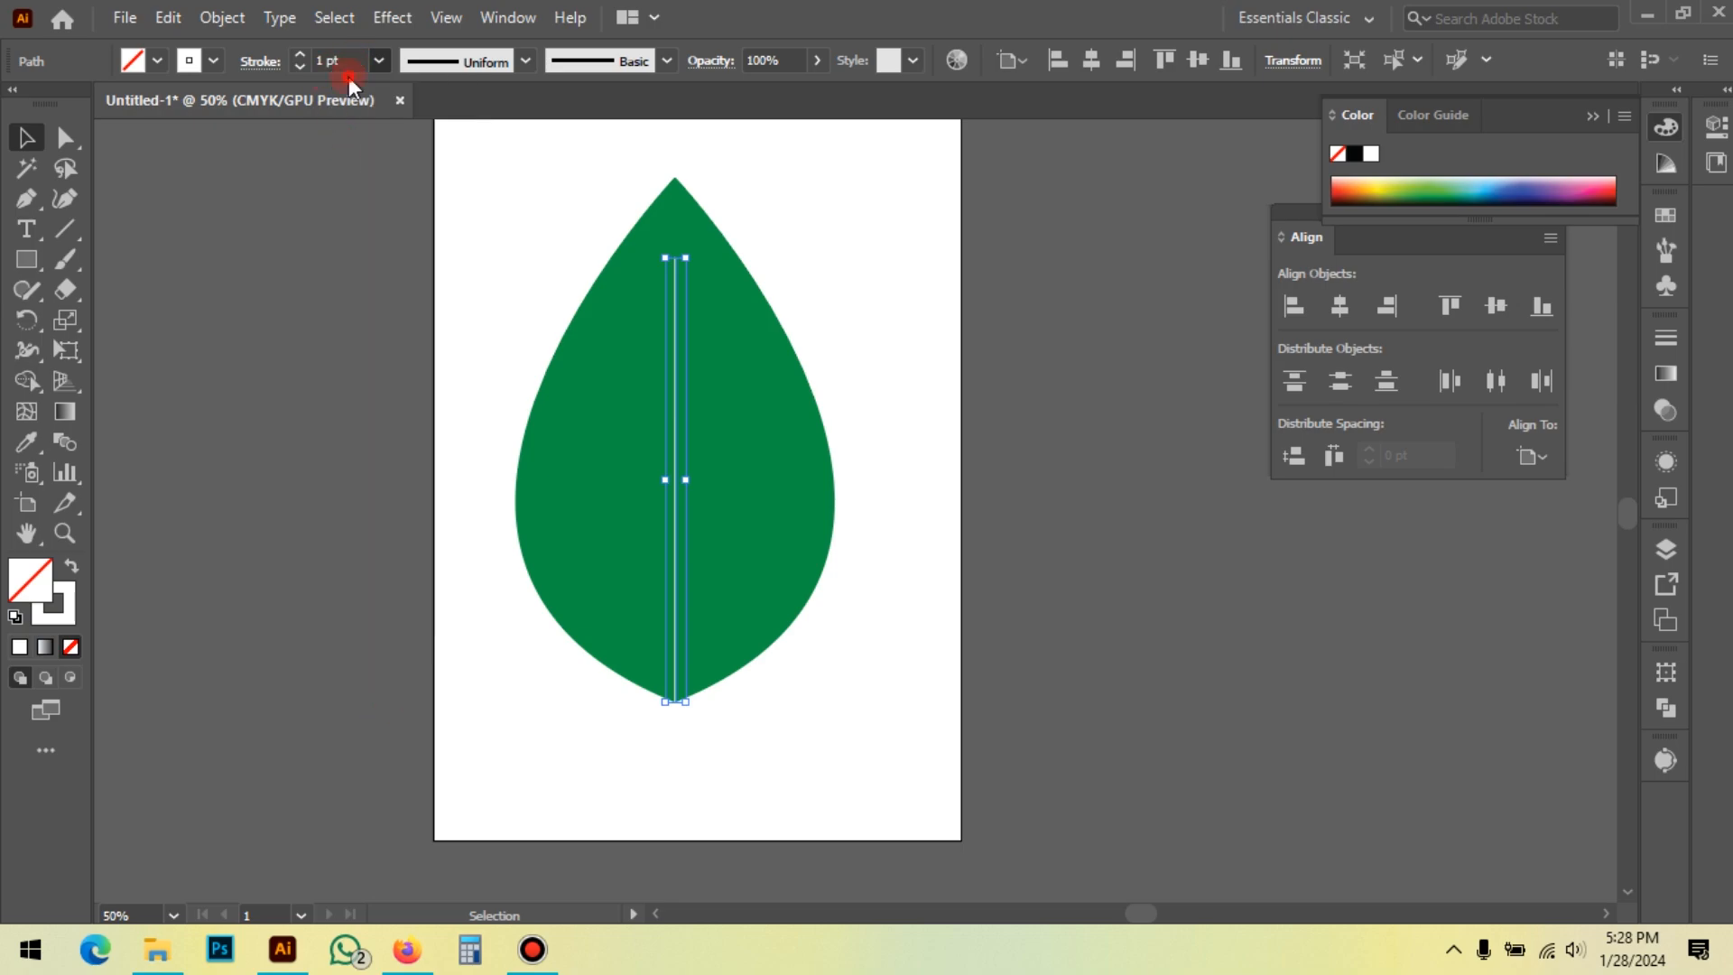
left_click(379, 63)
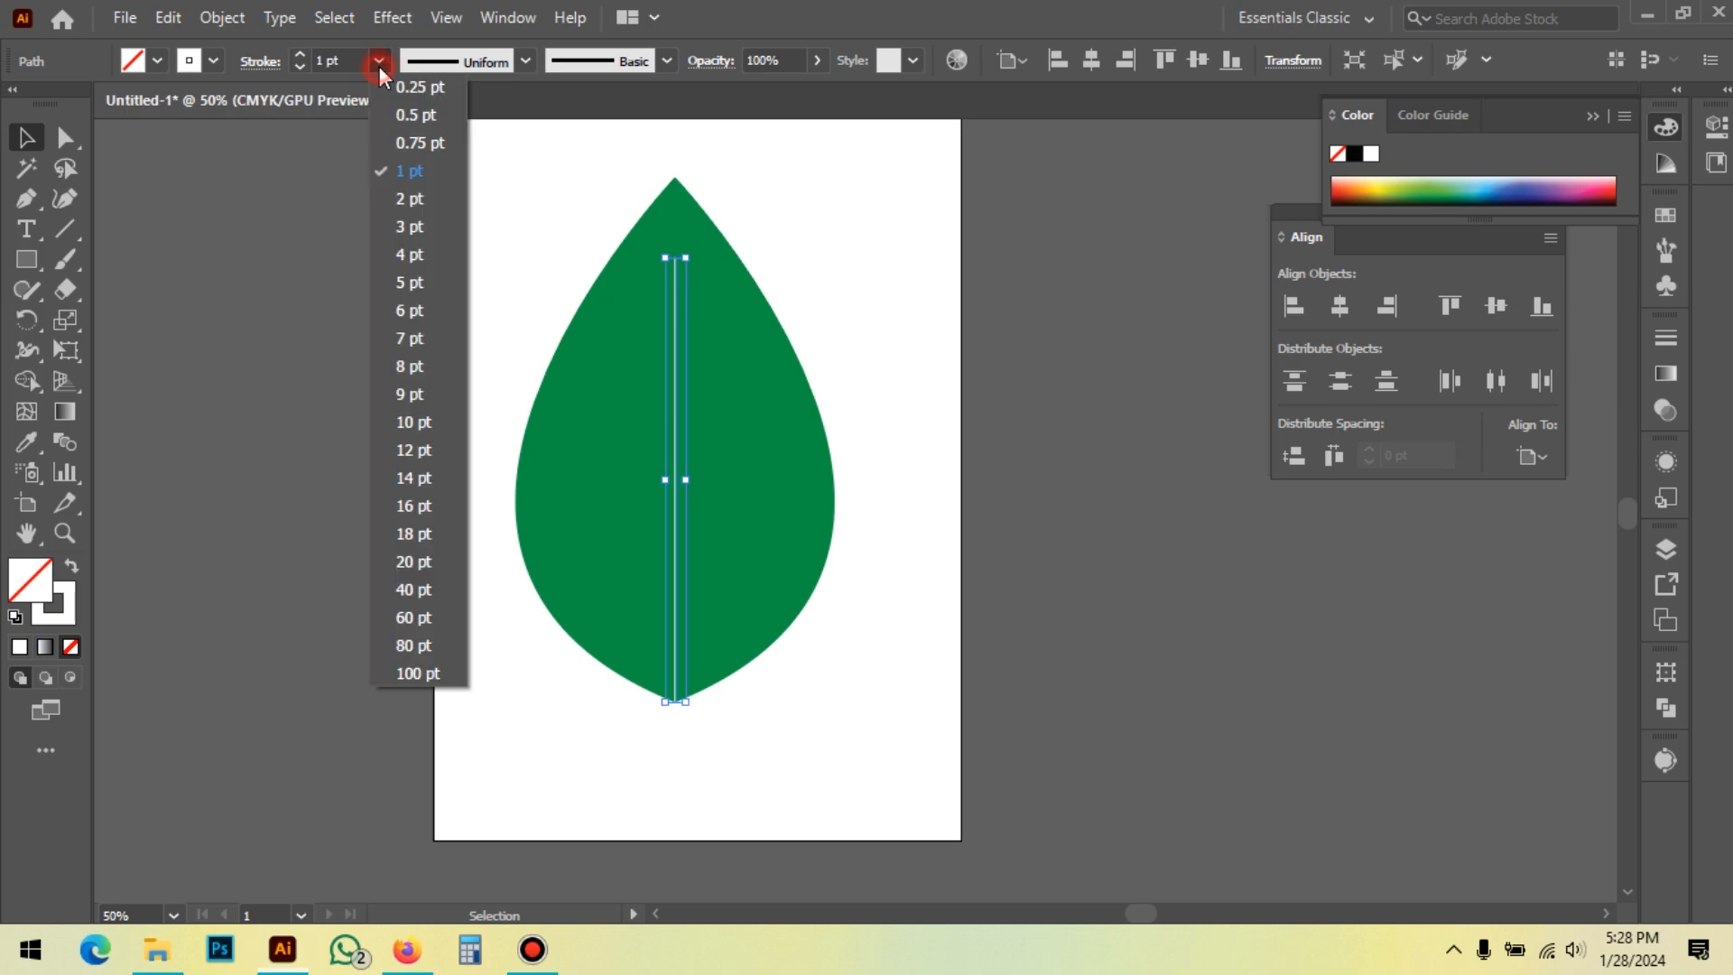
left_click(422, 243)
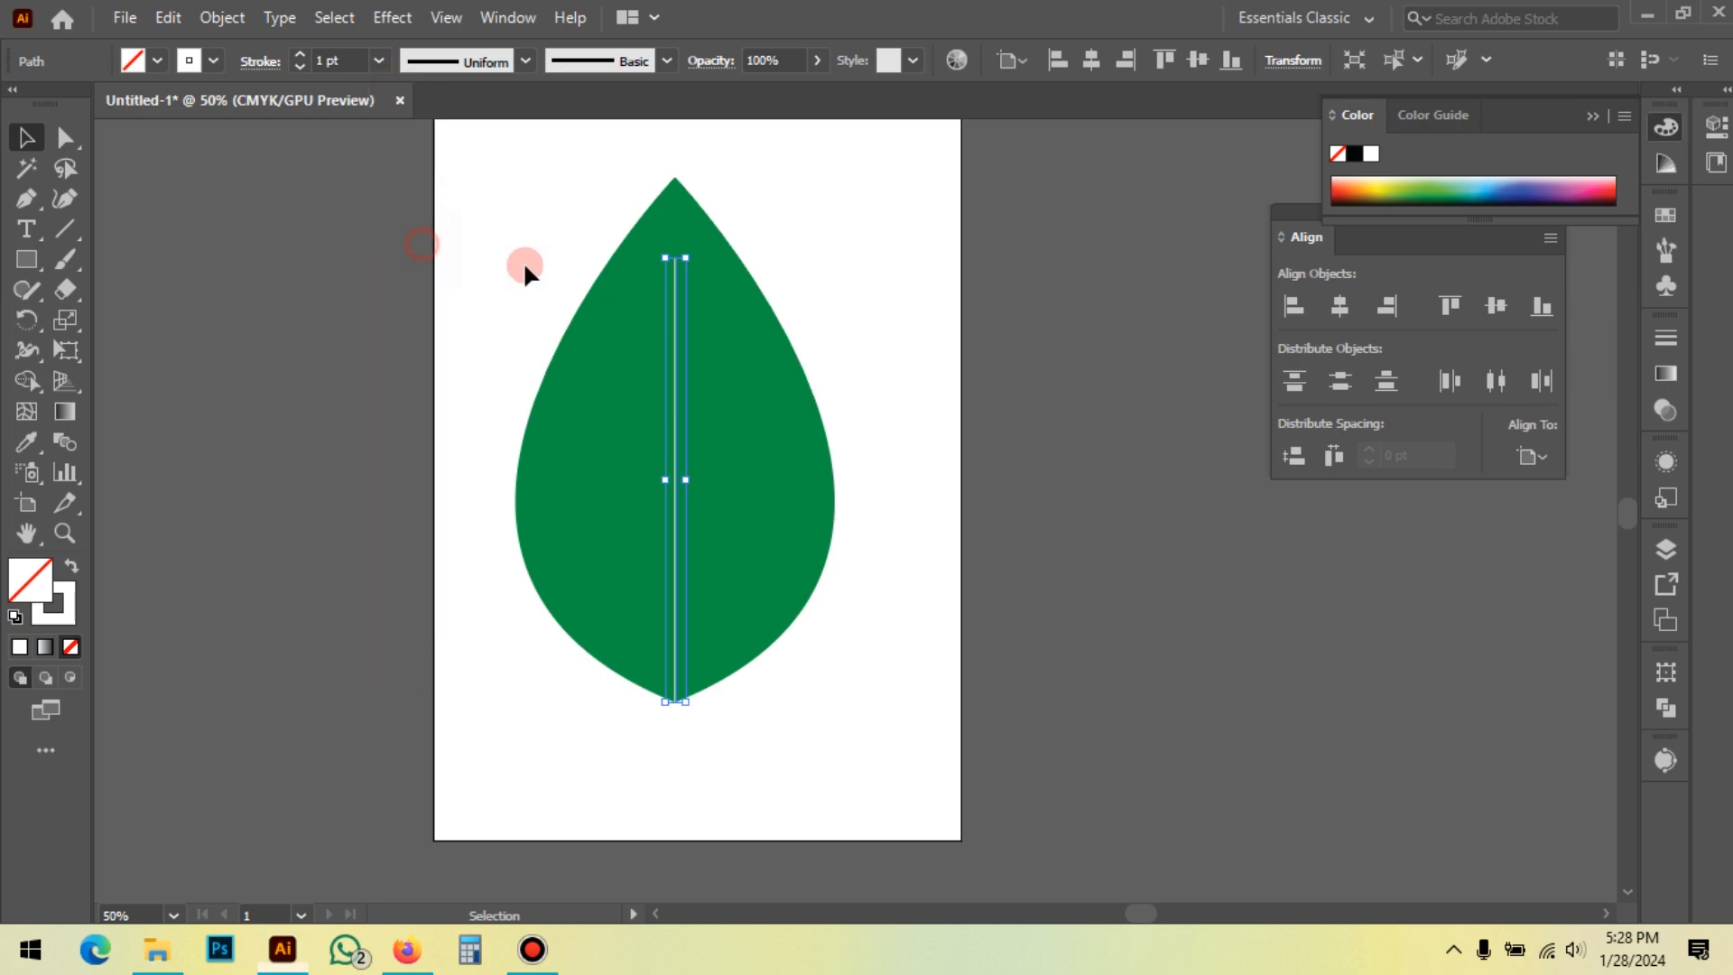
left_click(997, 321)
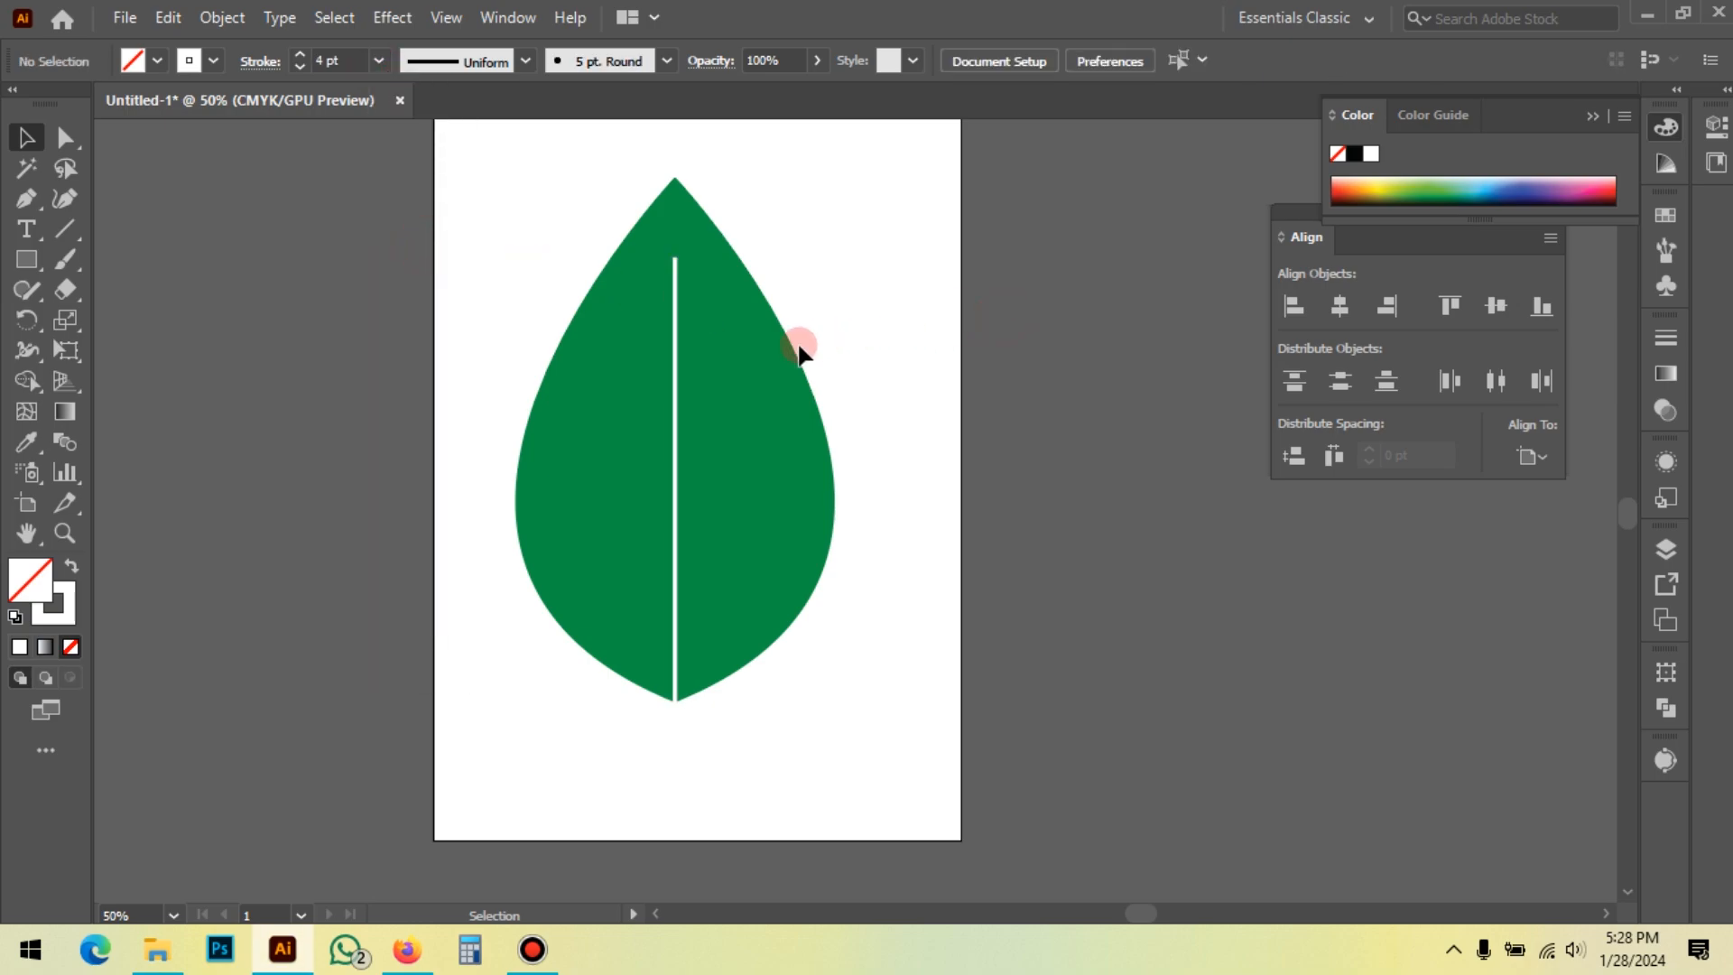
Step: Set the white midrib line's stroke weight to 15 pt and deselect it
left_click(673, 361)
left_click(352, 58)
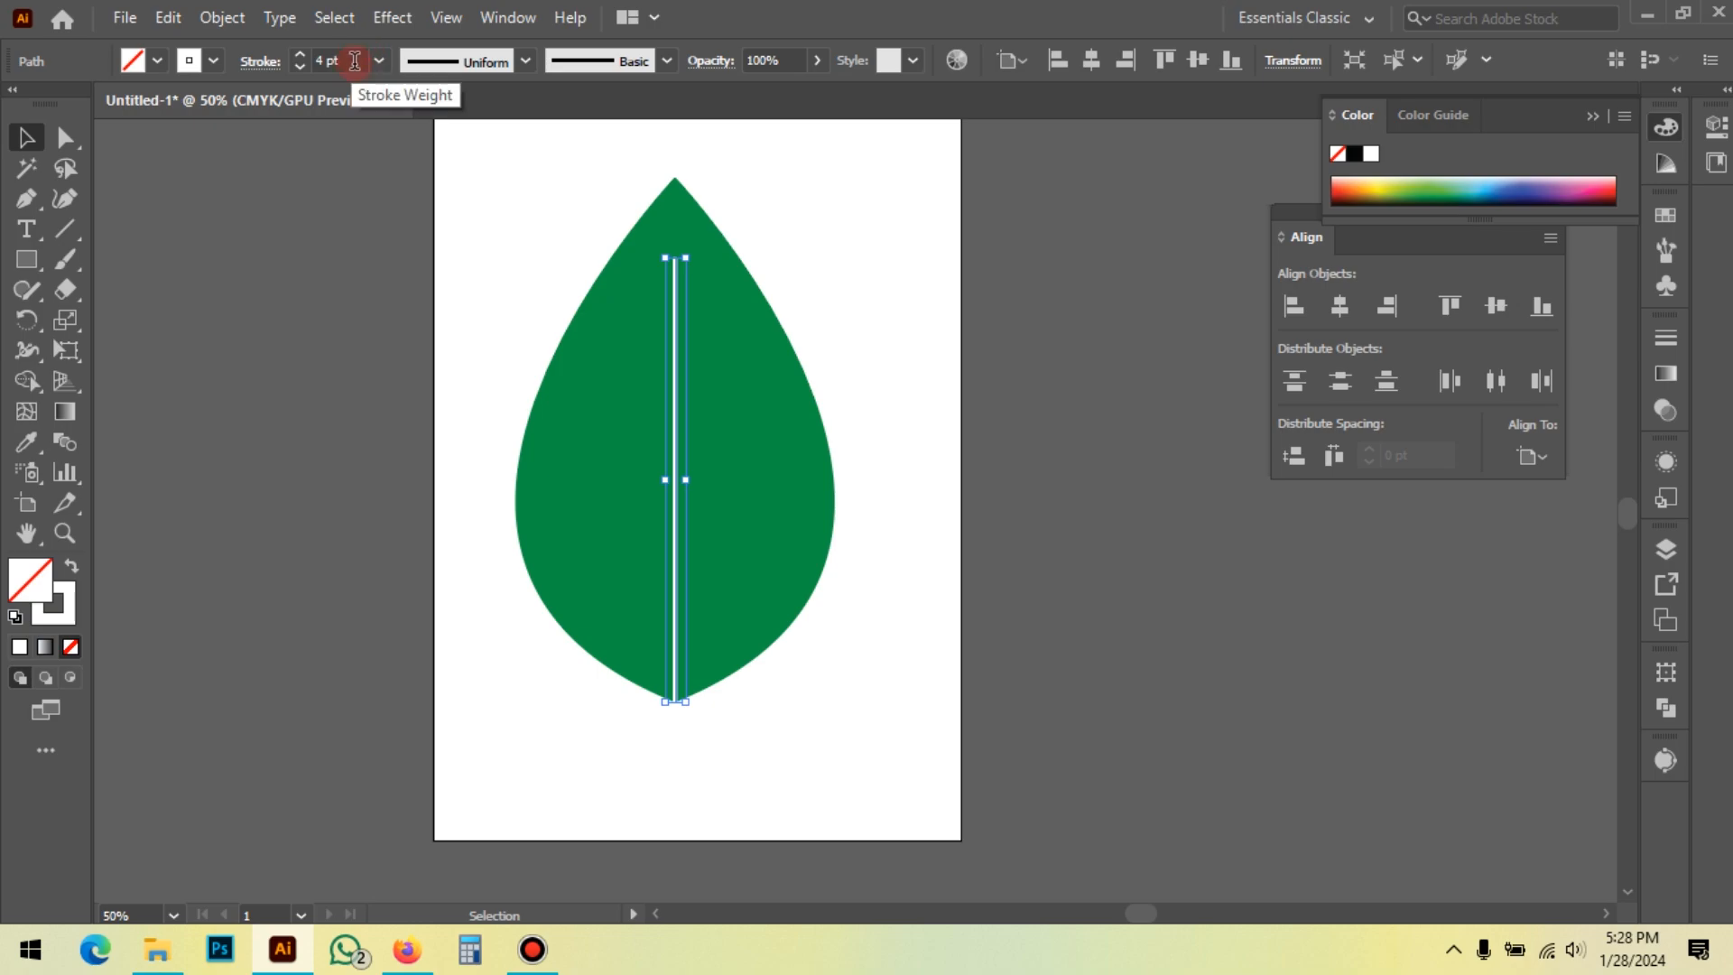
key("Up")
key("Up")
key("Up")
key("Up")
key("Up")
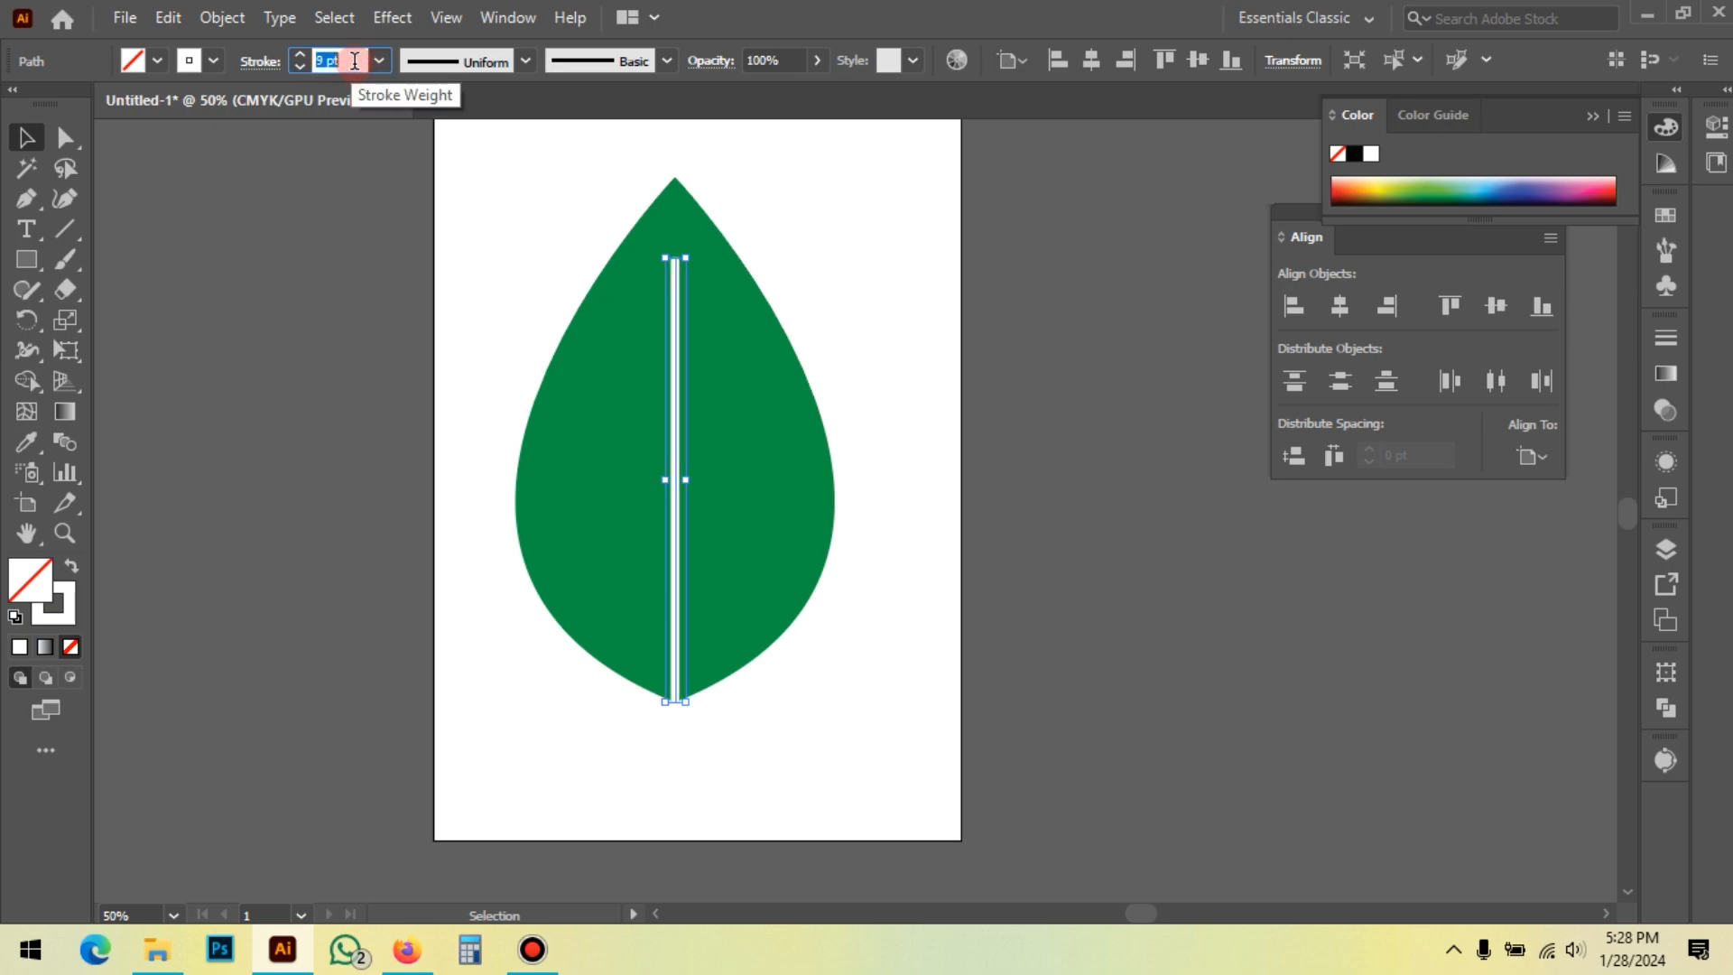
key("Up")
key("Up")
key("Up")
key("Up")
key("Up")
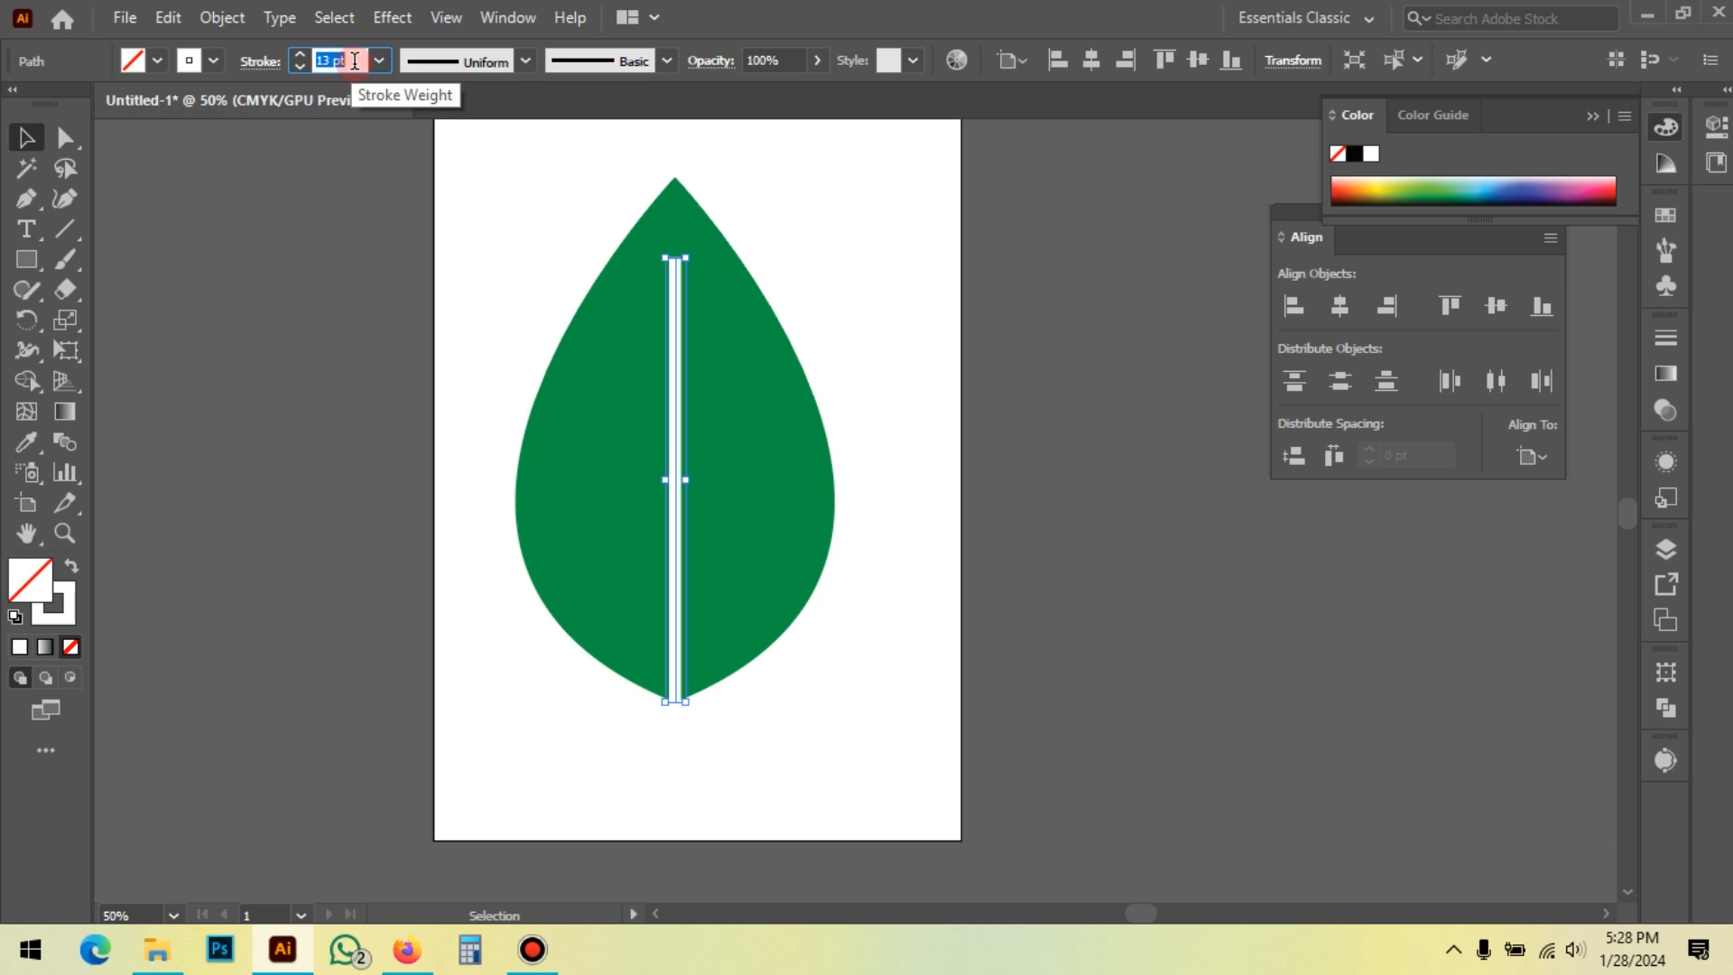
left_click(492, 273)
left_click(965, 521)
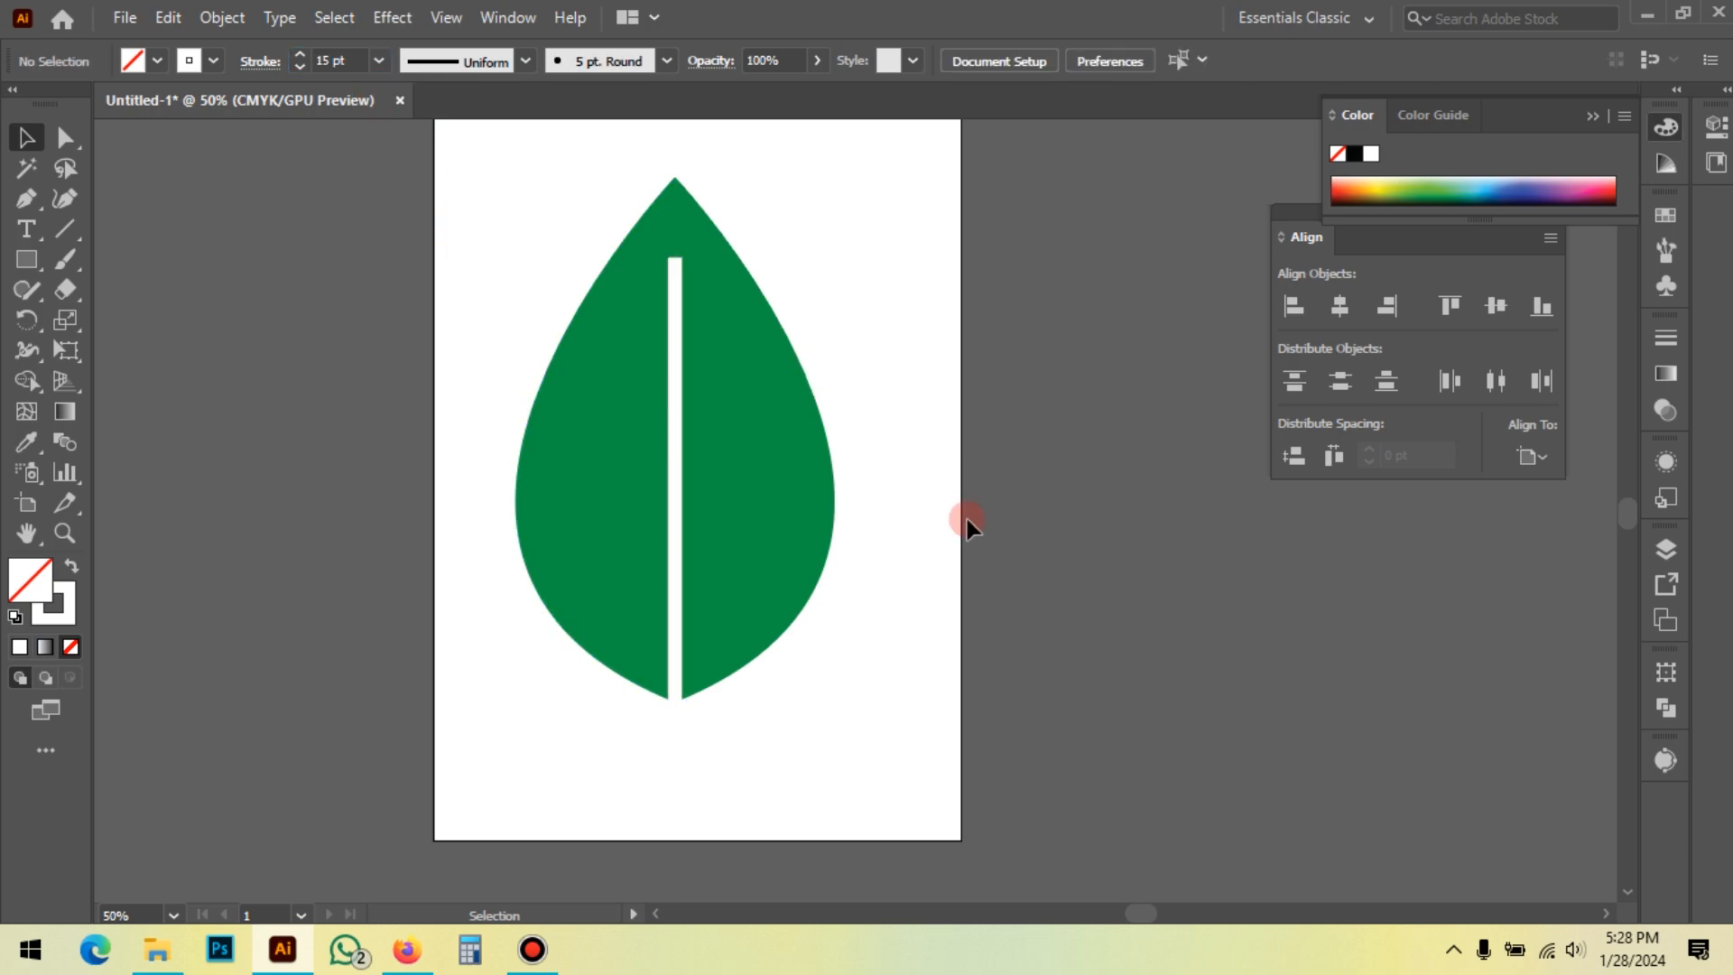
scroll(858, 688, "right", 1)
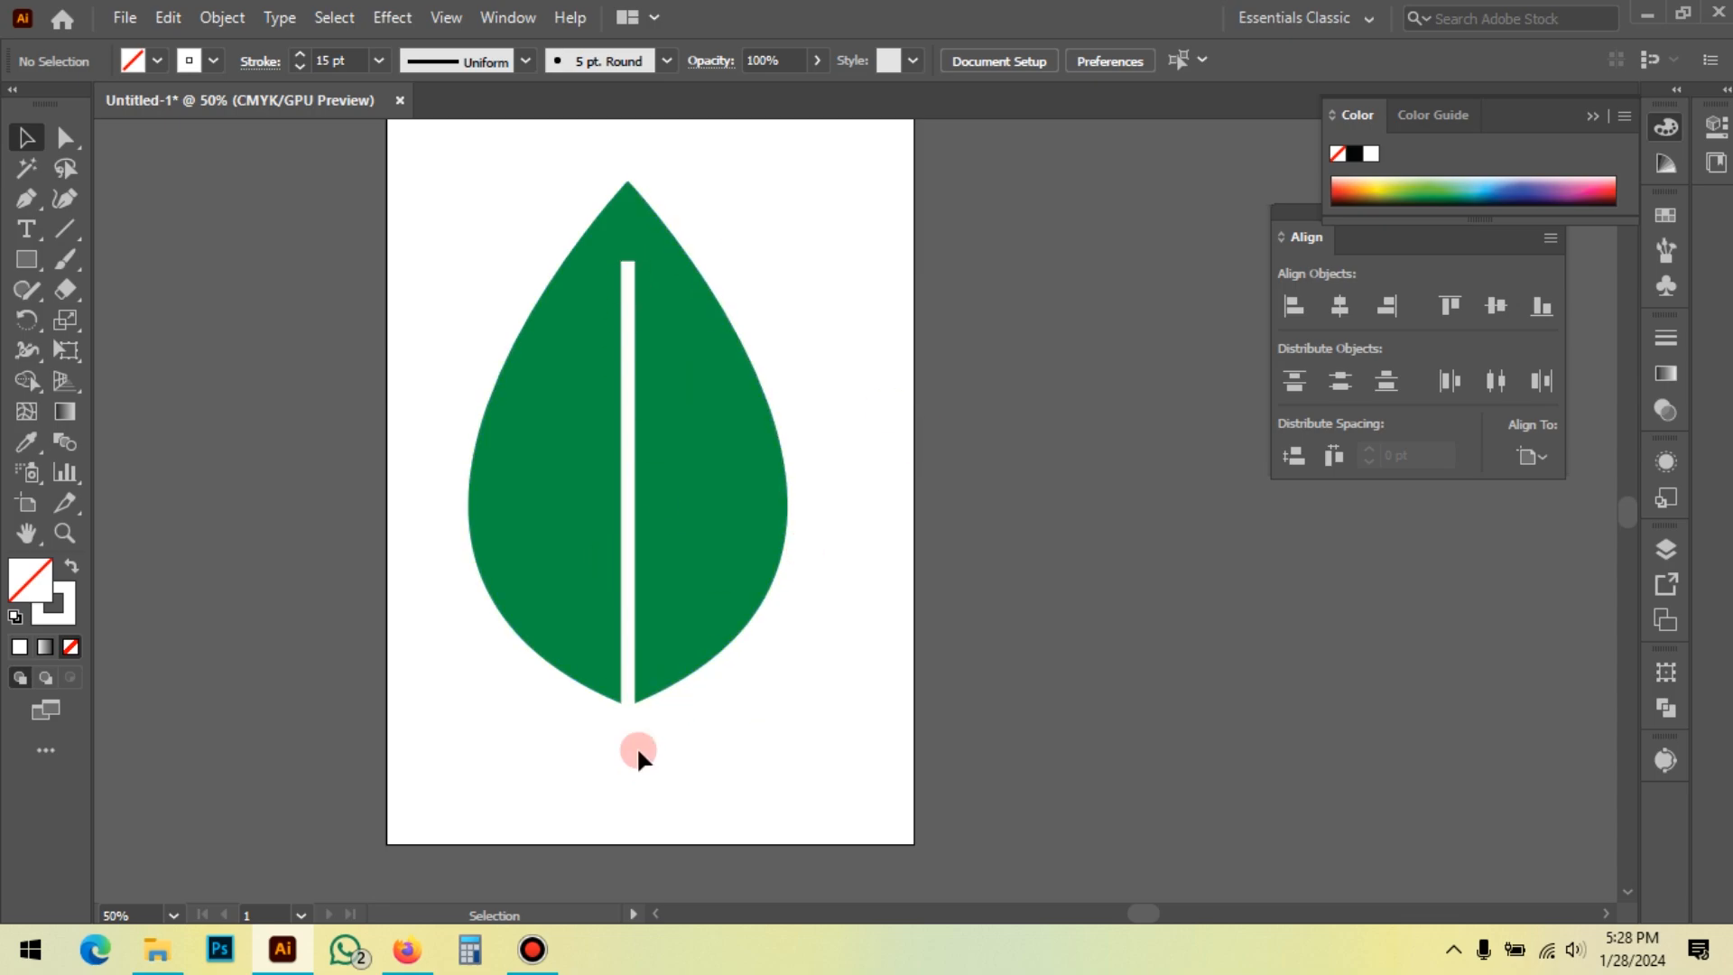
left_click(631, 696)
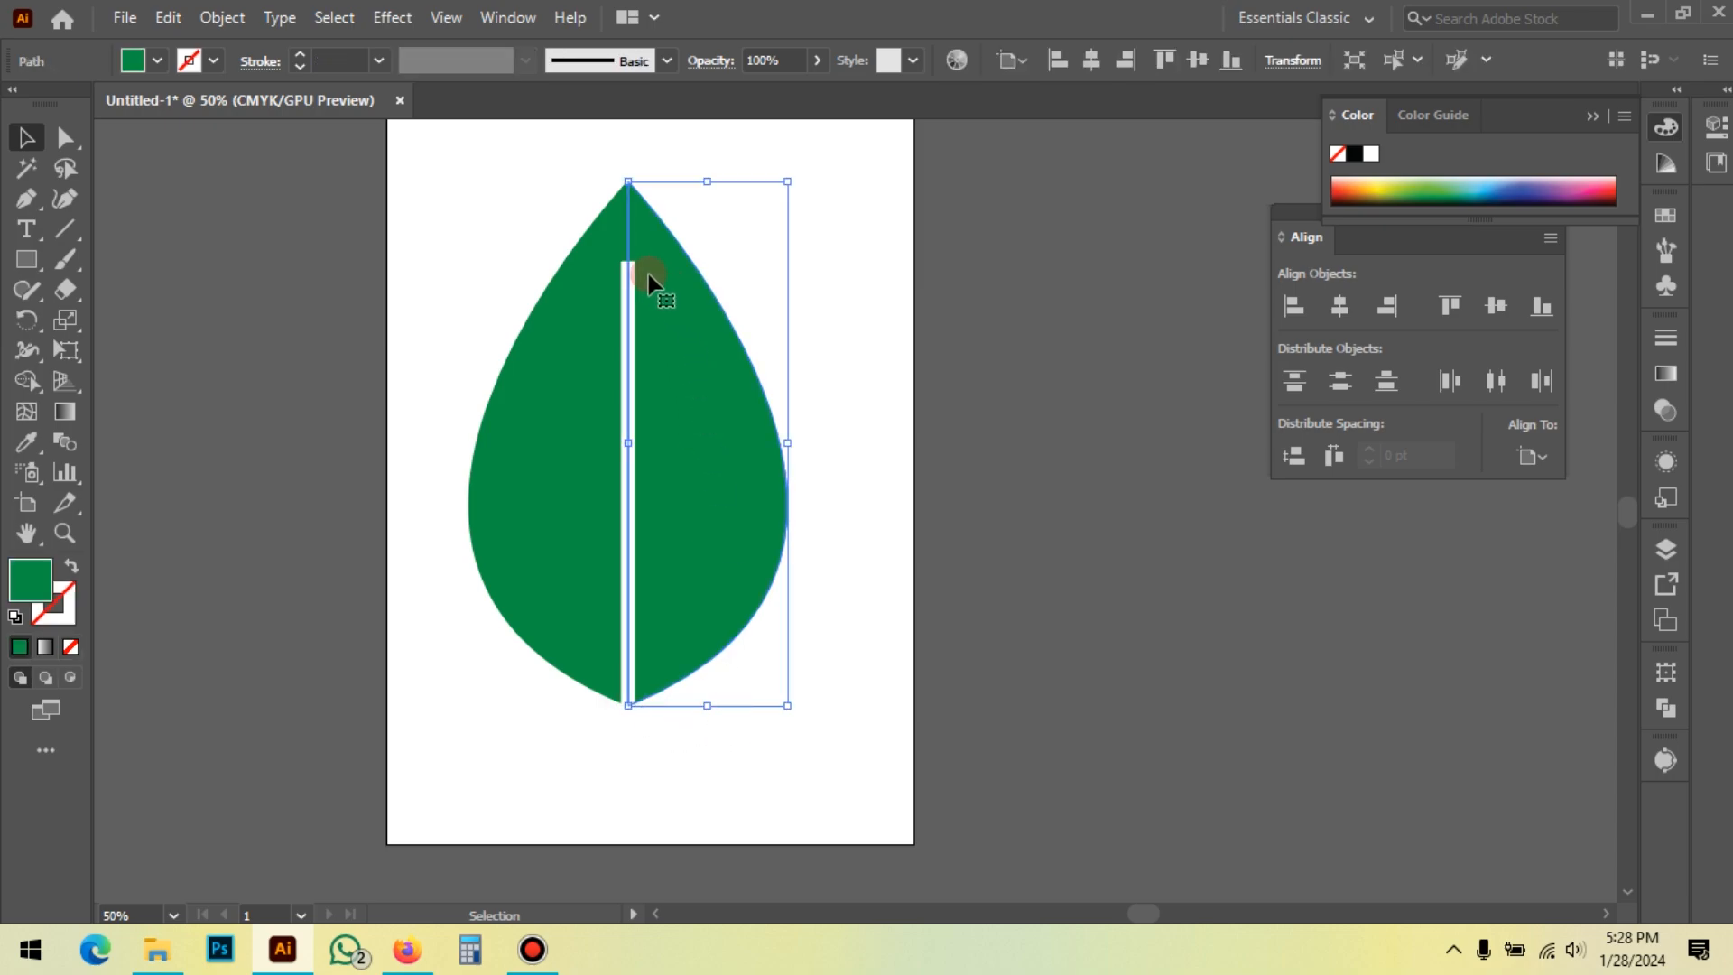
left_click(1048, 435)
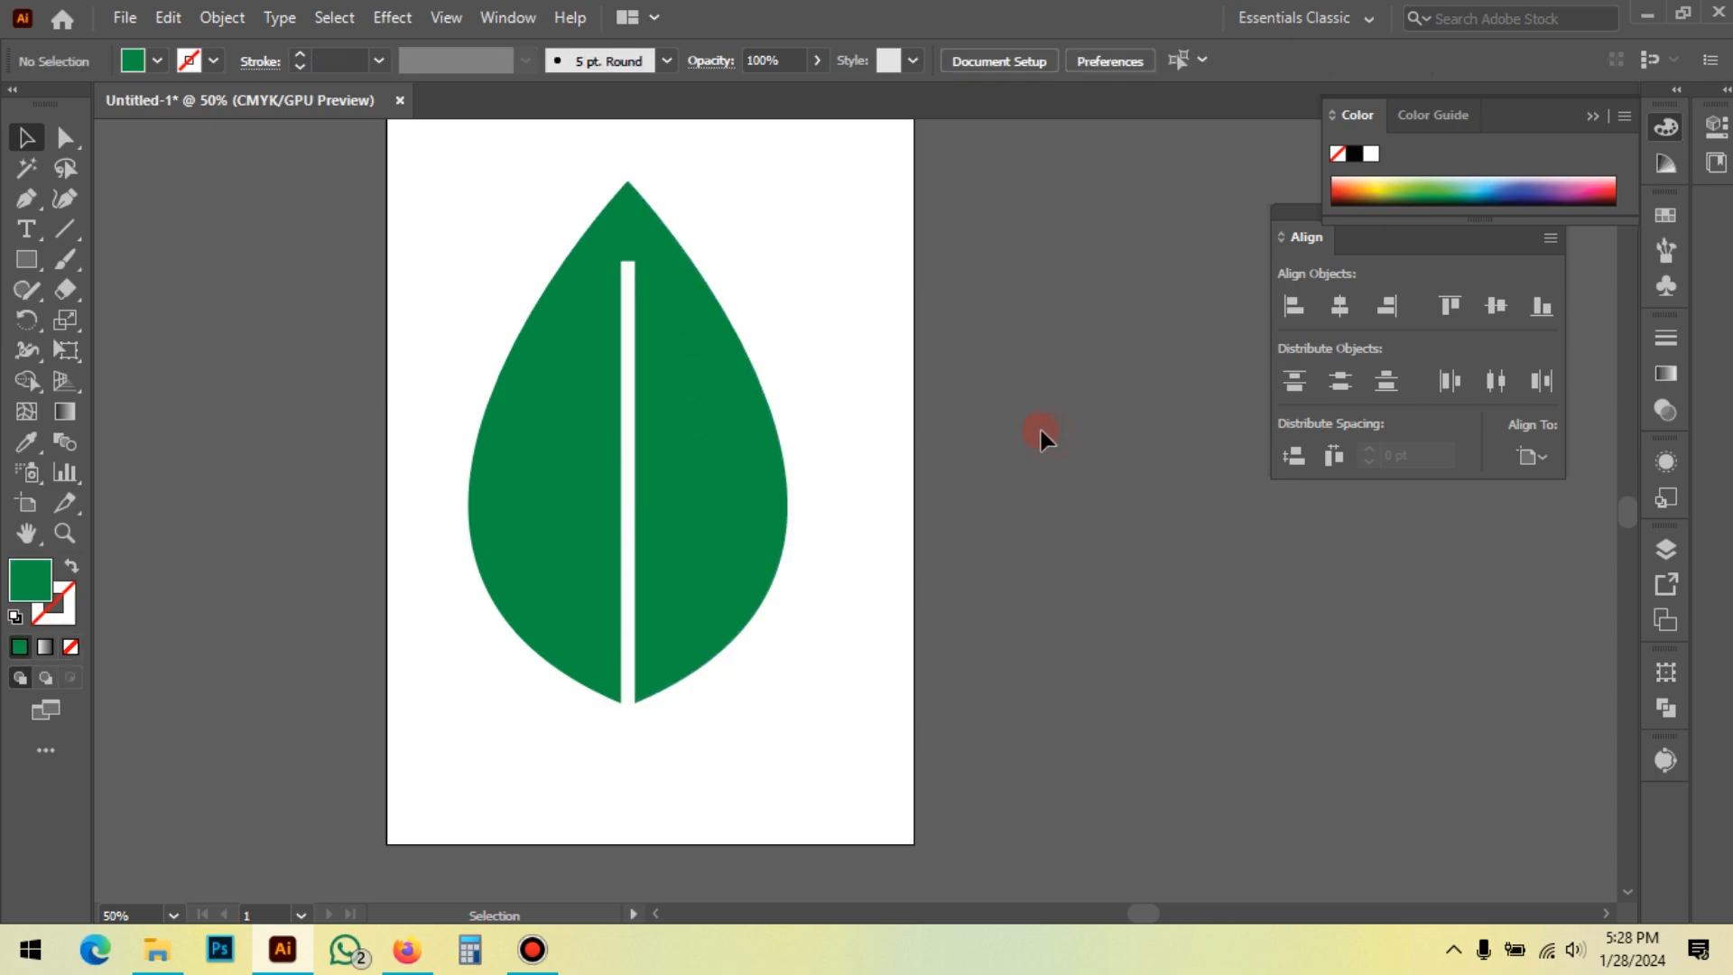
left_click(628, 384)
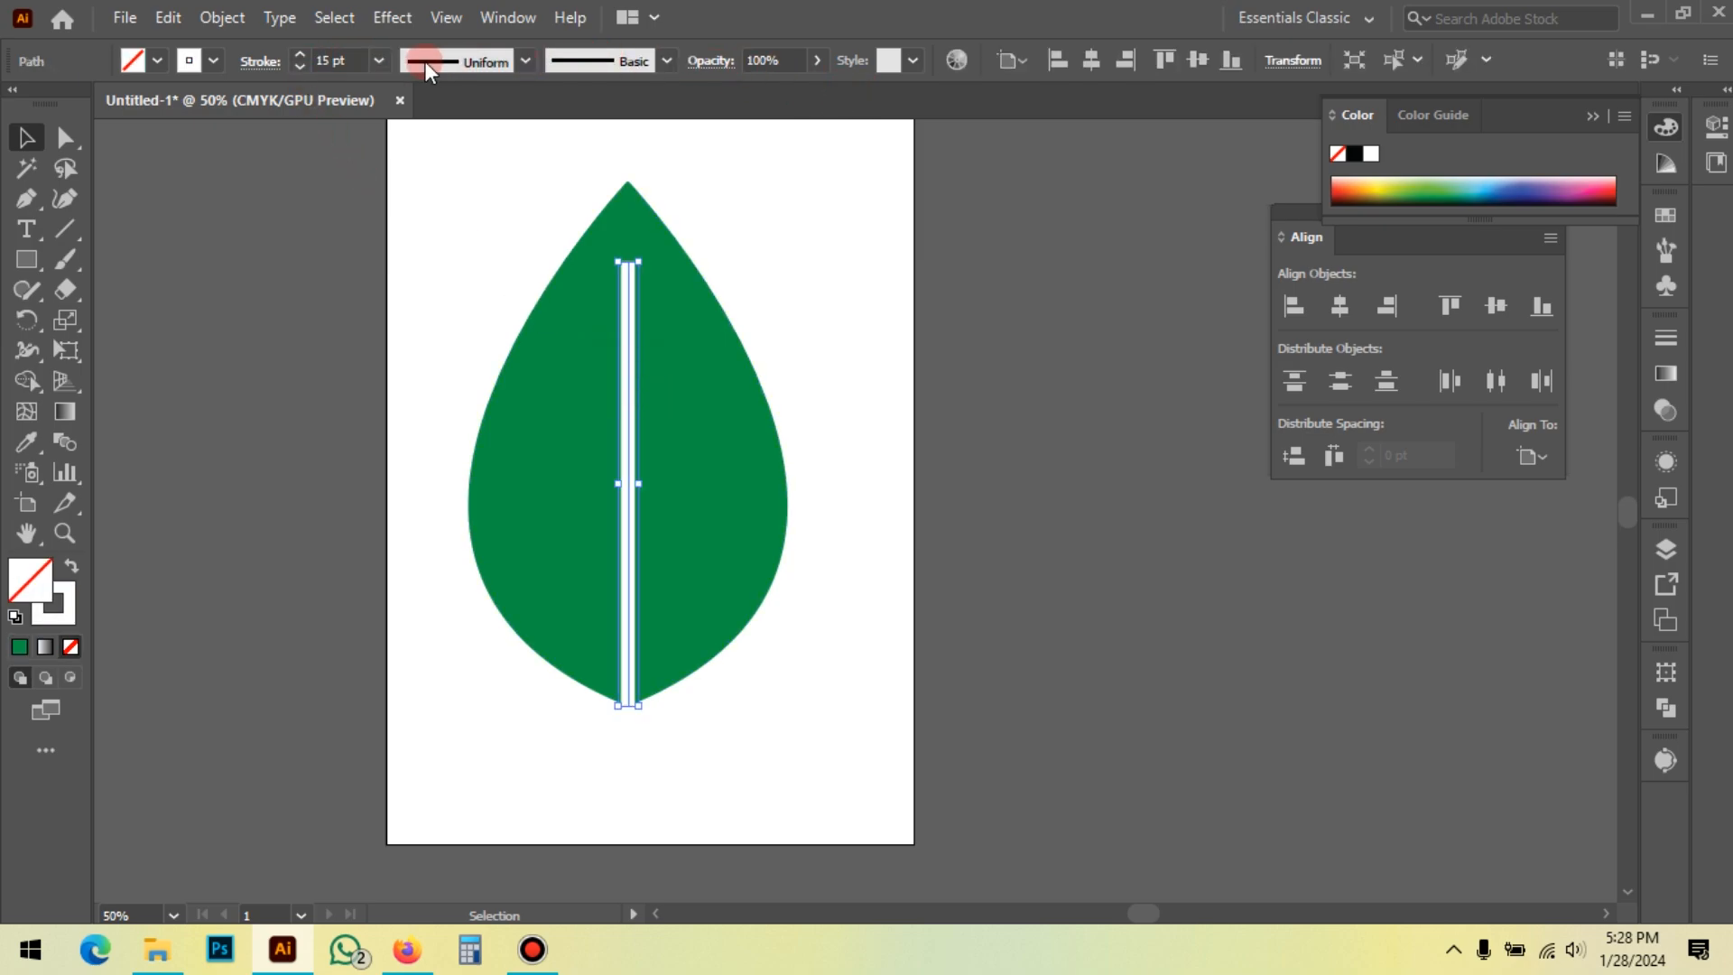
left_click(940, 453)
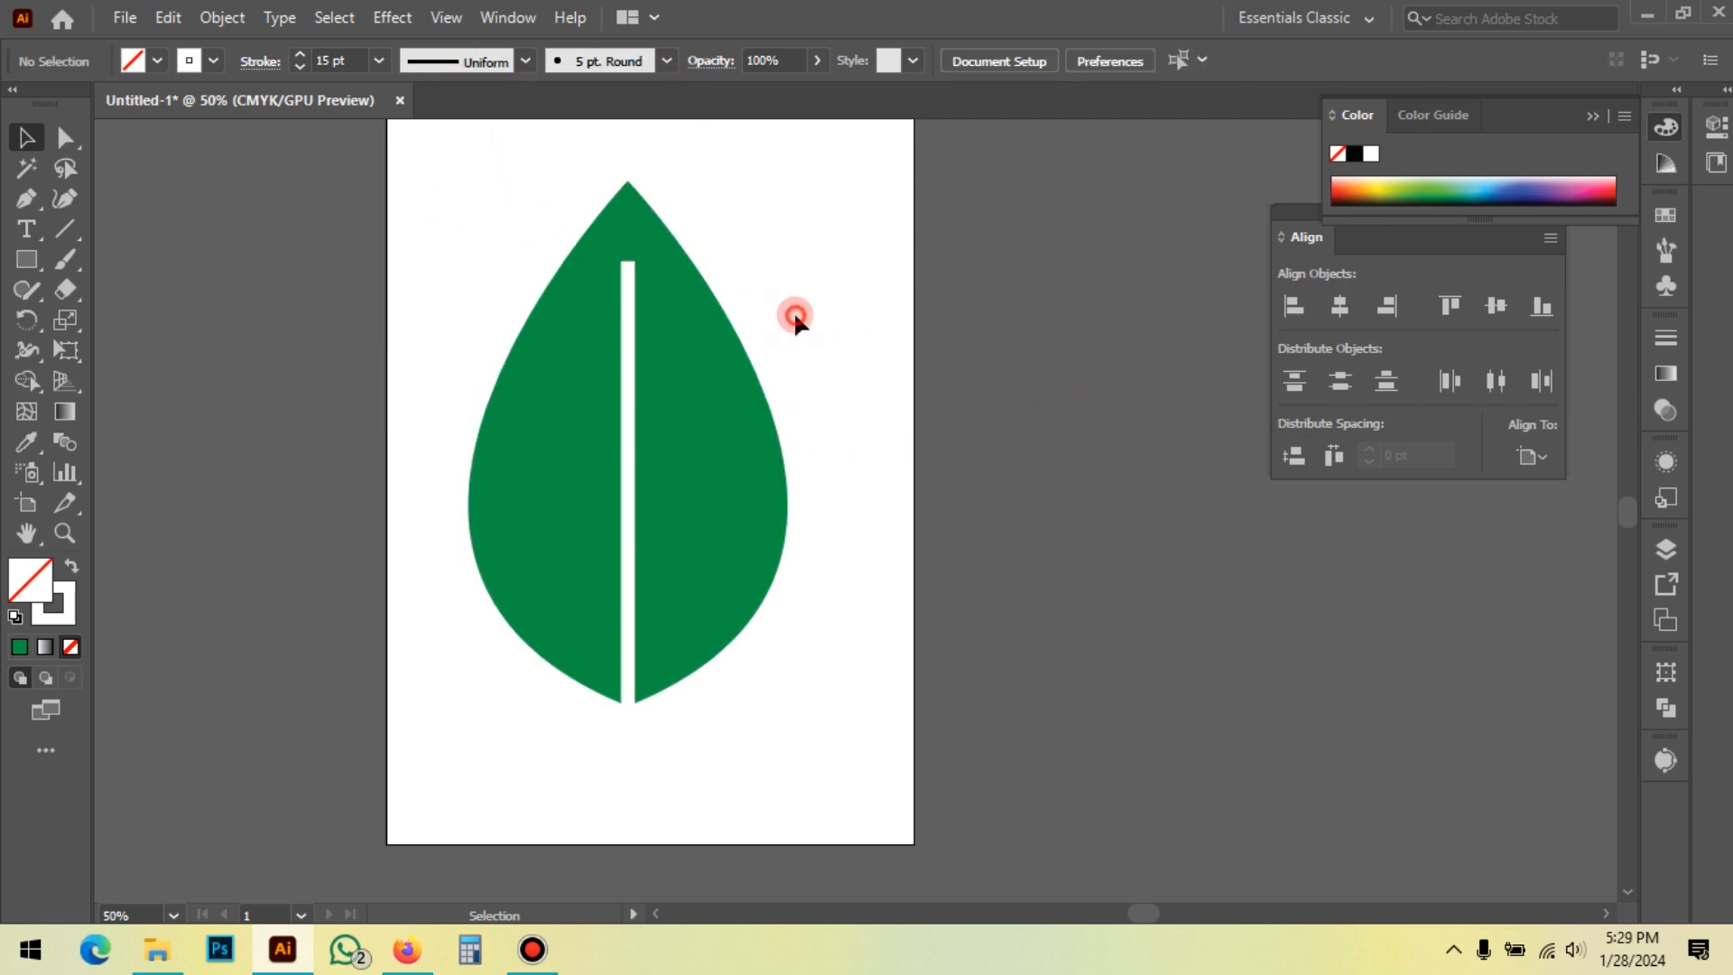
left_click(739, 354)
left_click(905, 360)
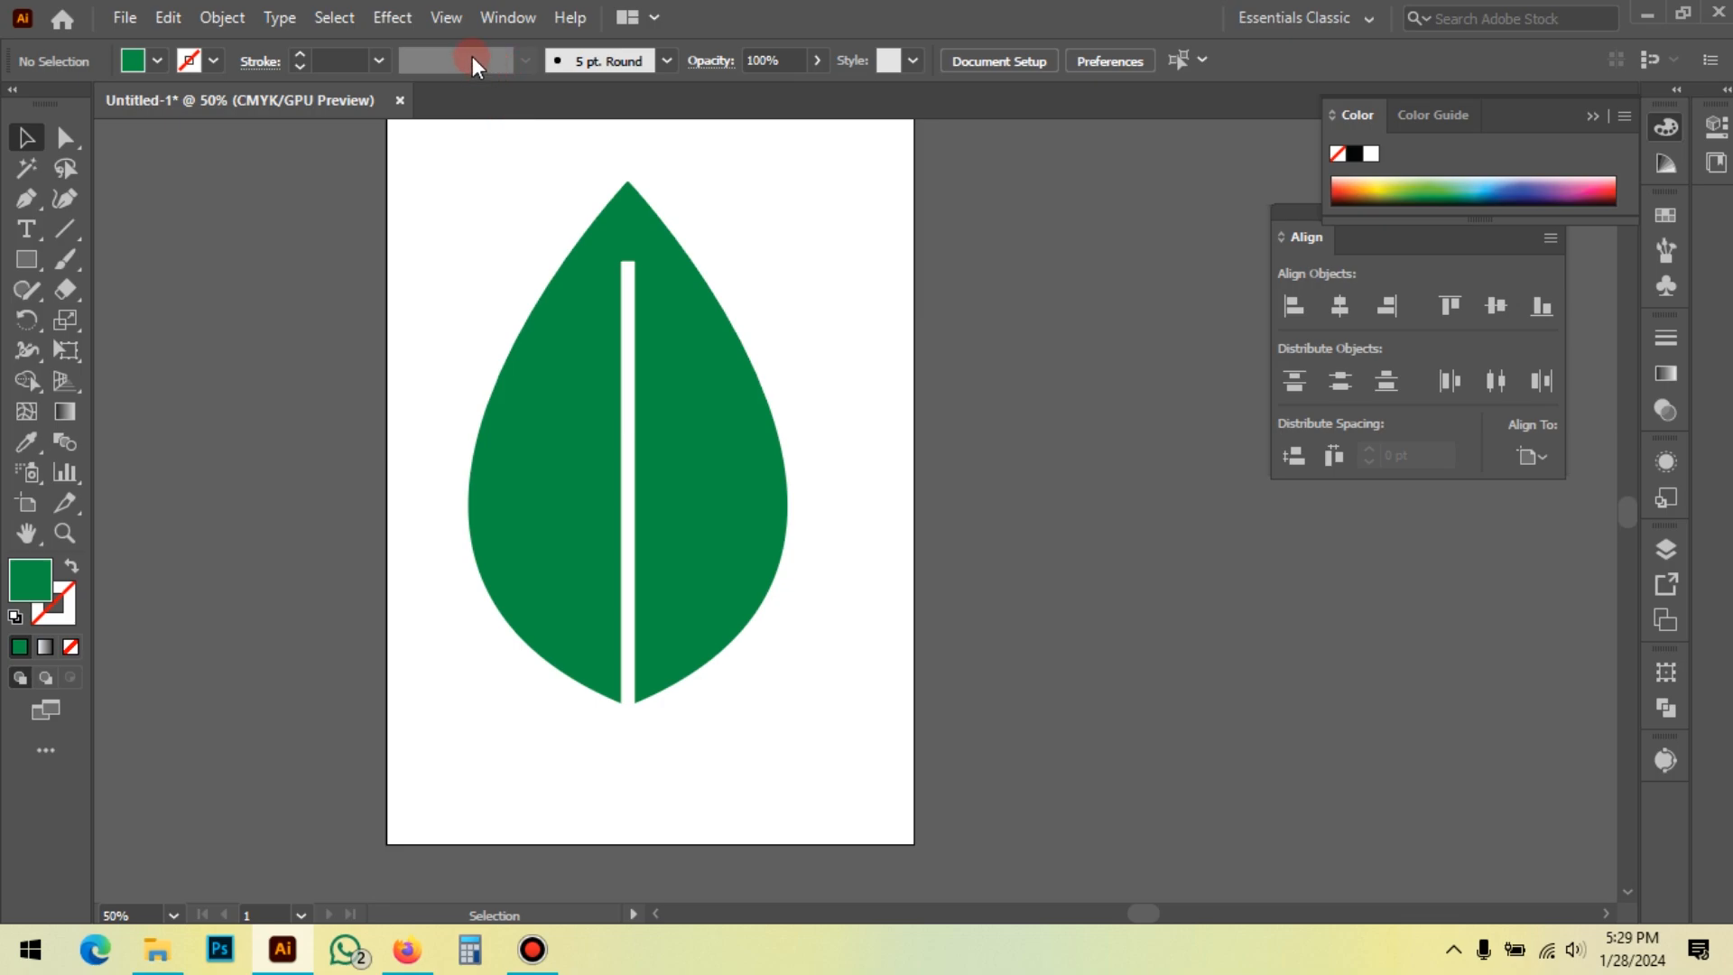
Step: Apply the triangular variable width profile to the white midrib so it tapers towards the leaf's upper tip, and deselect it
left_click(628, 343)
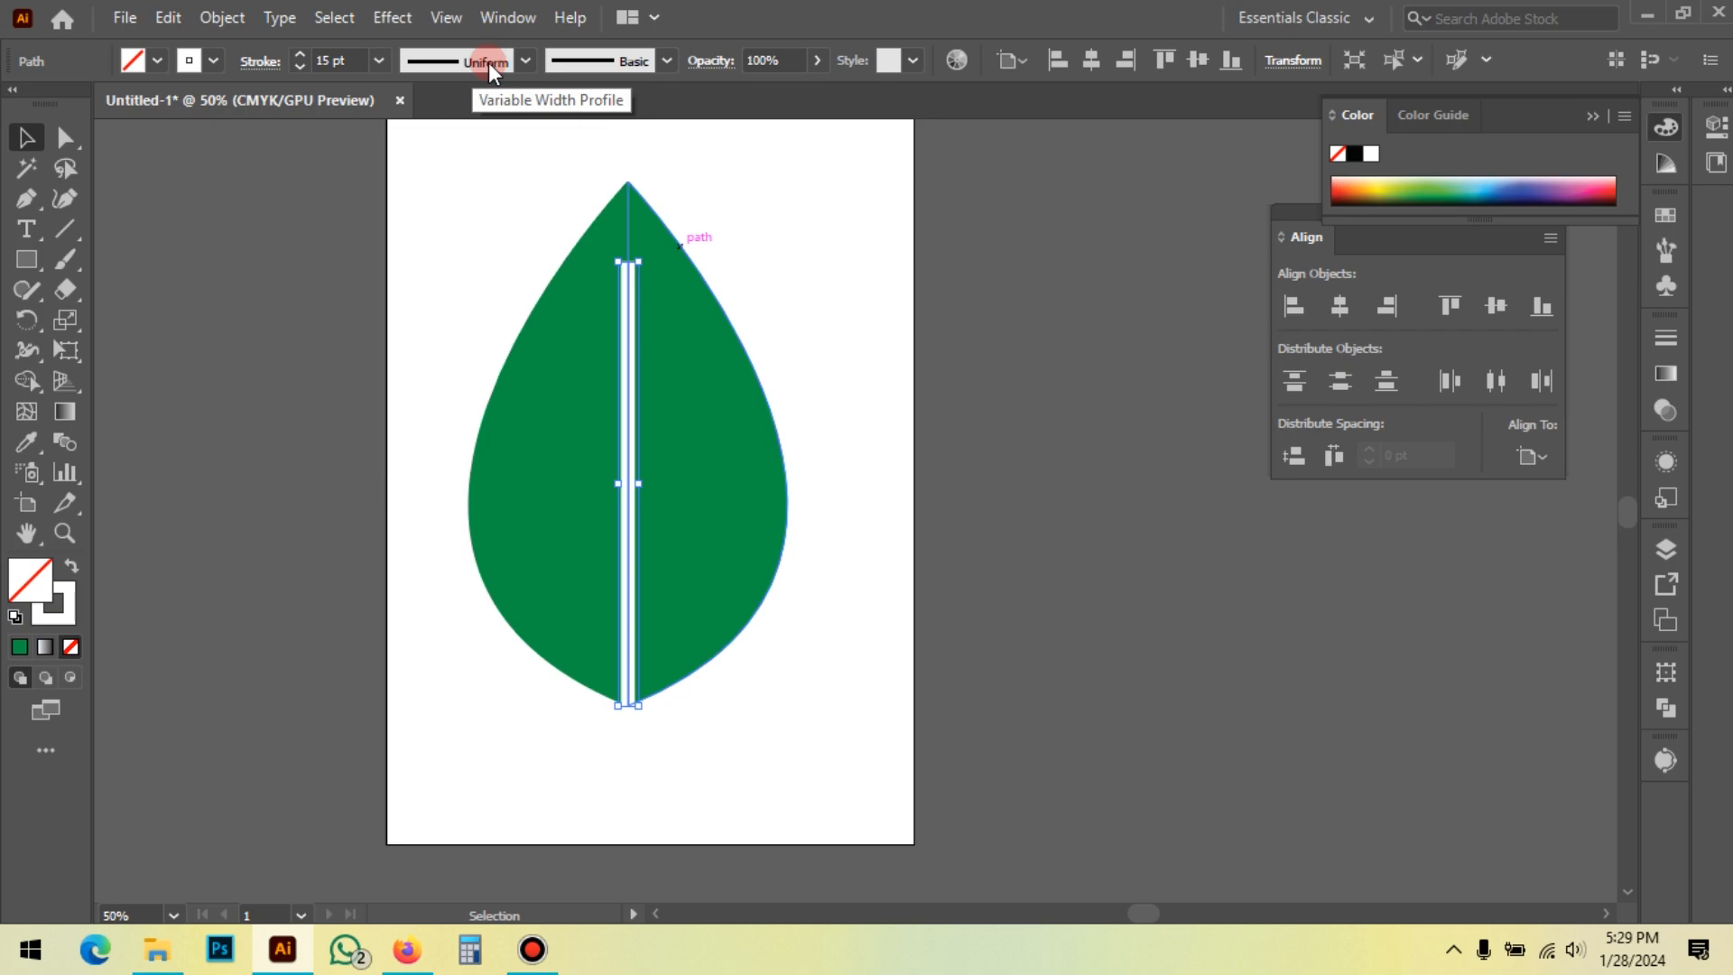
left_click(603, 68)
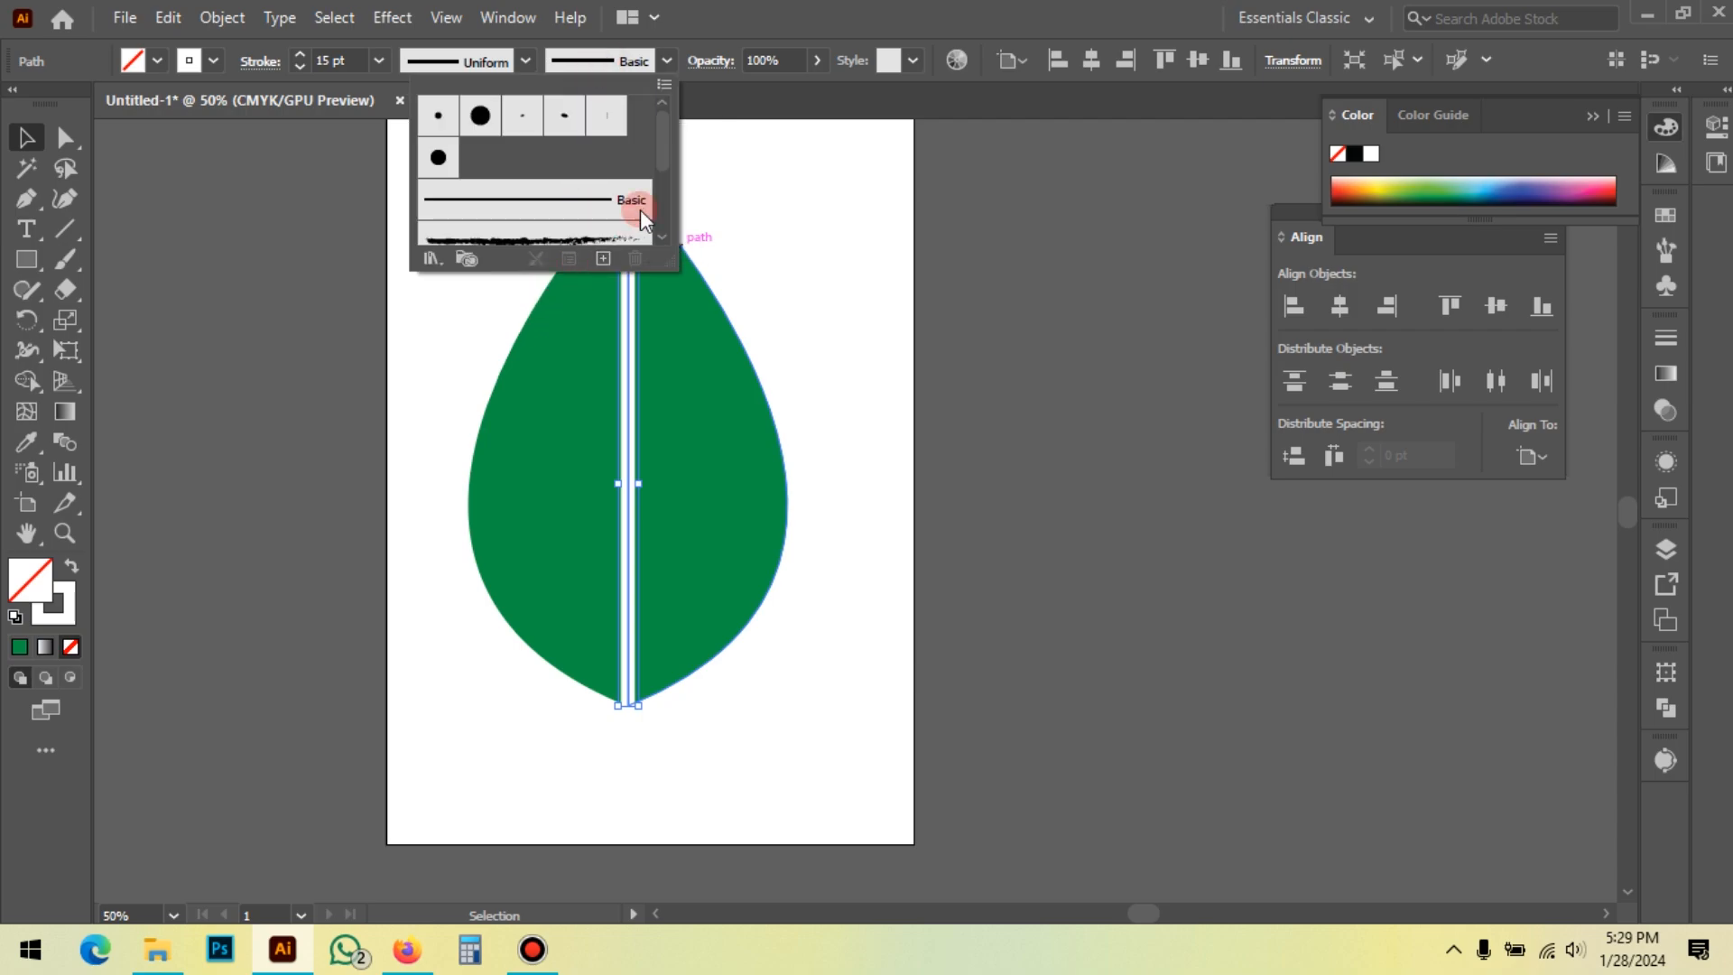
scroll(641, 210, "down", 3)
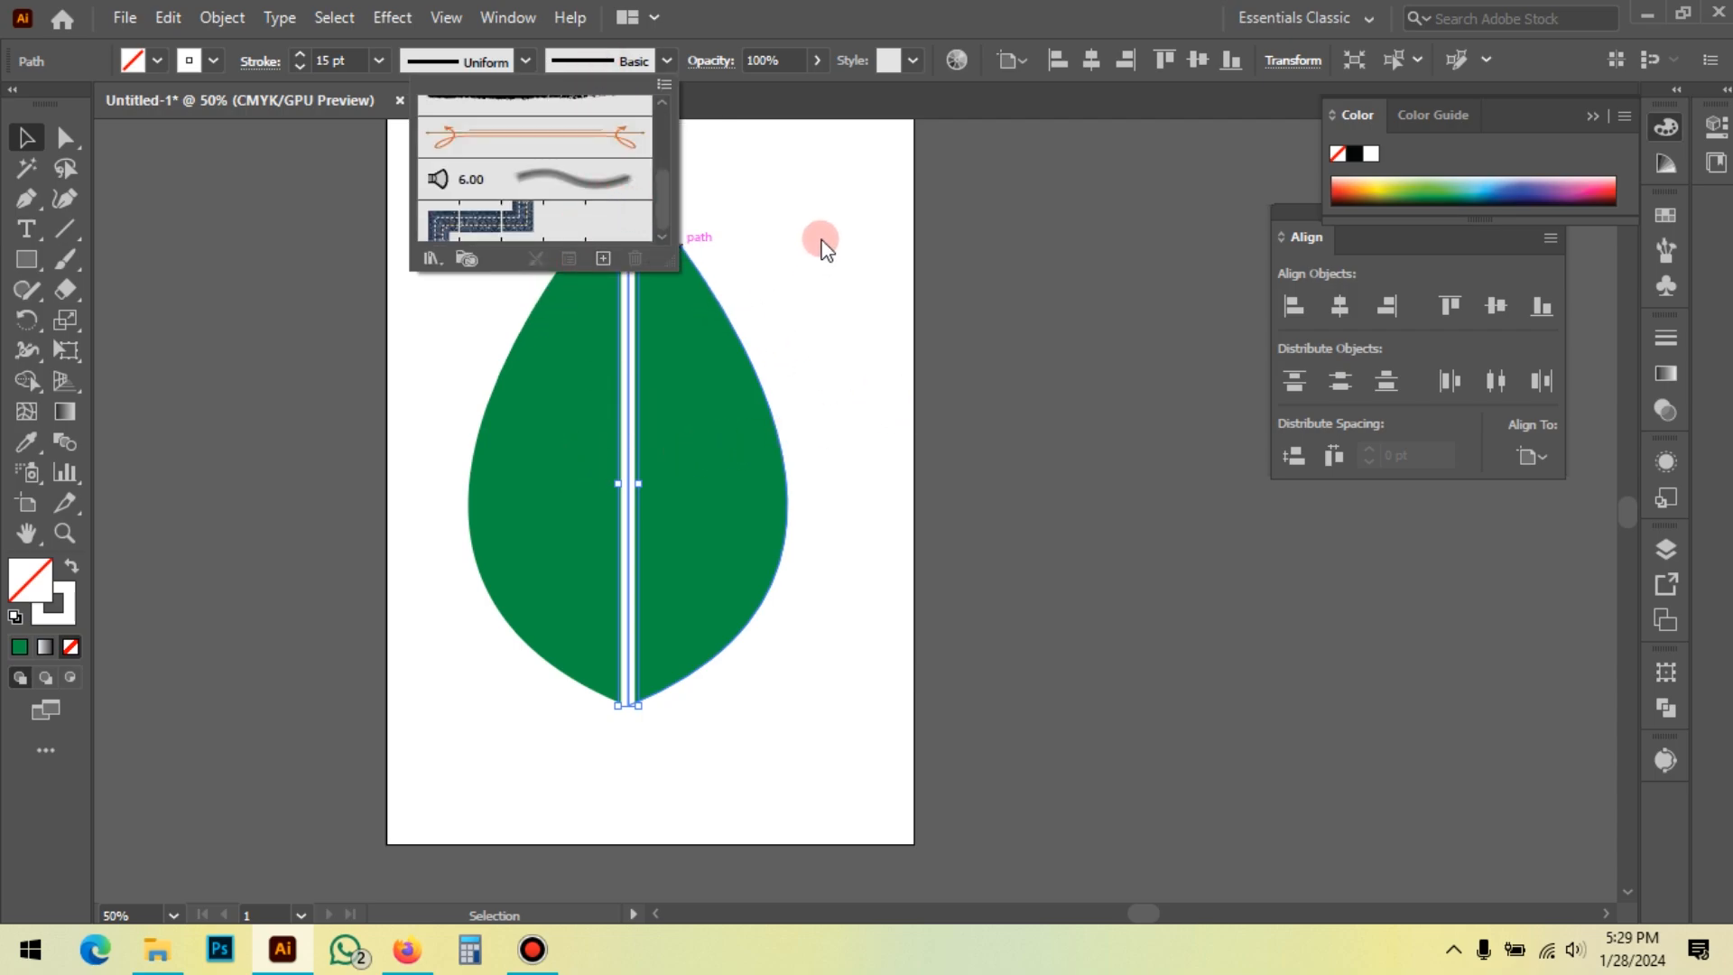
left_click(476, 63)
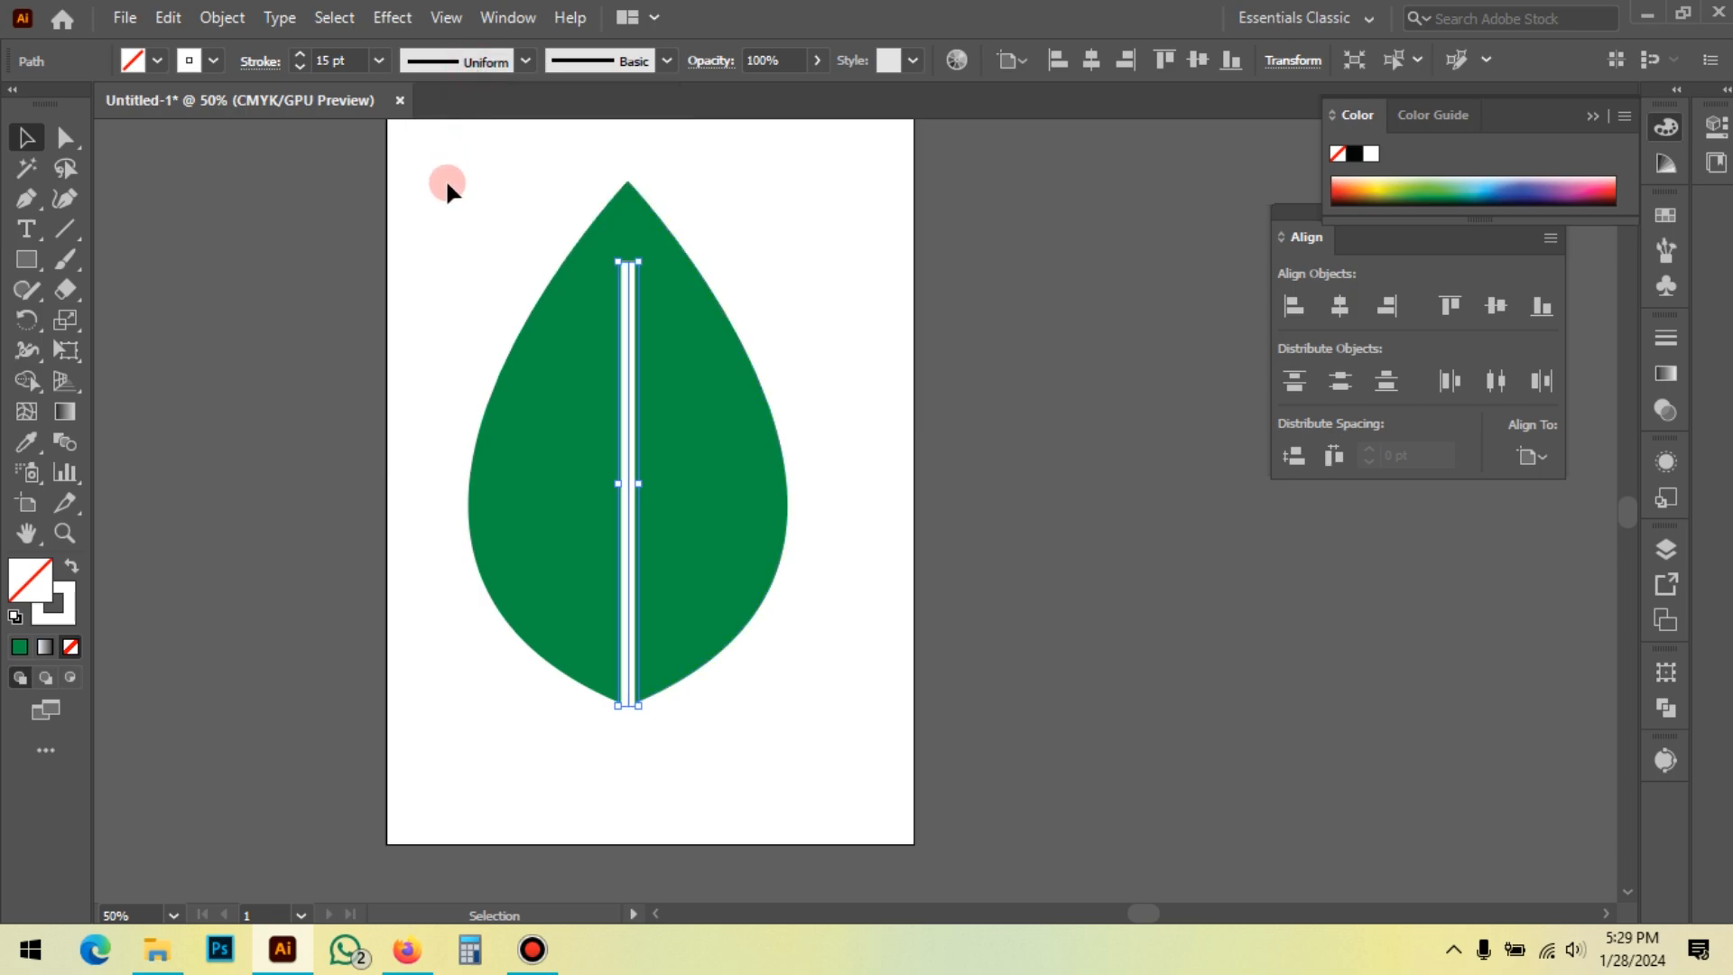
scroll(446, 177, "up", 2)
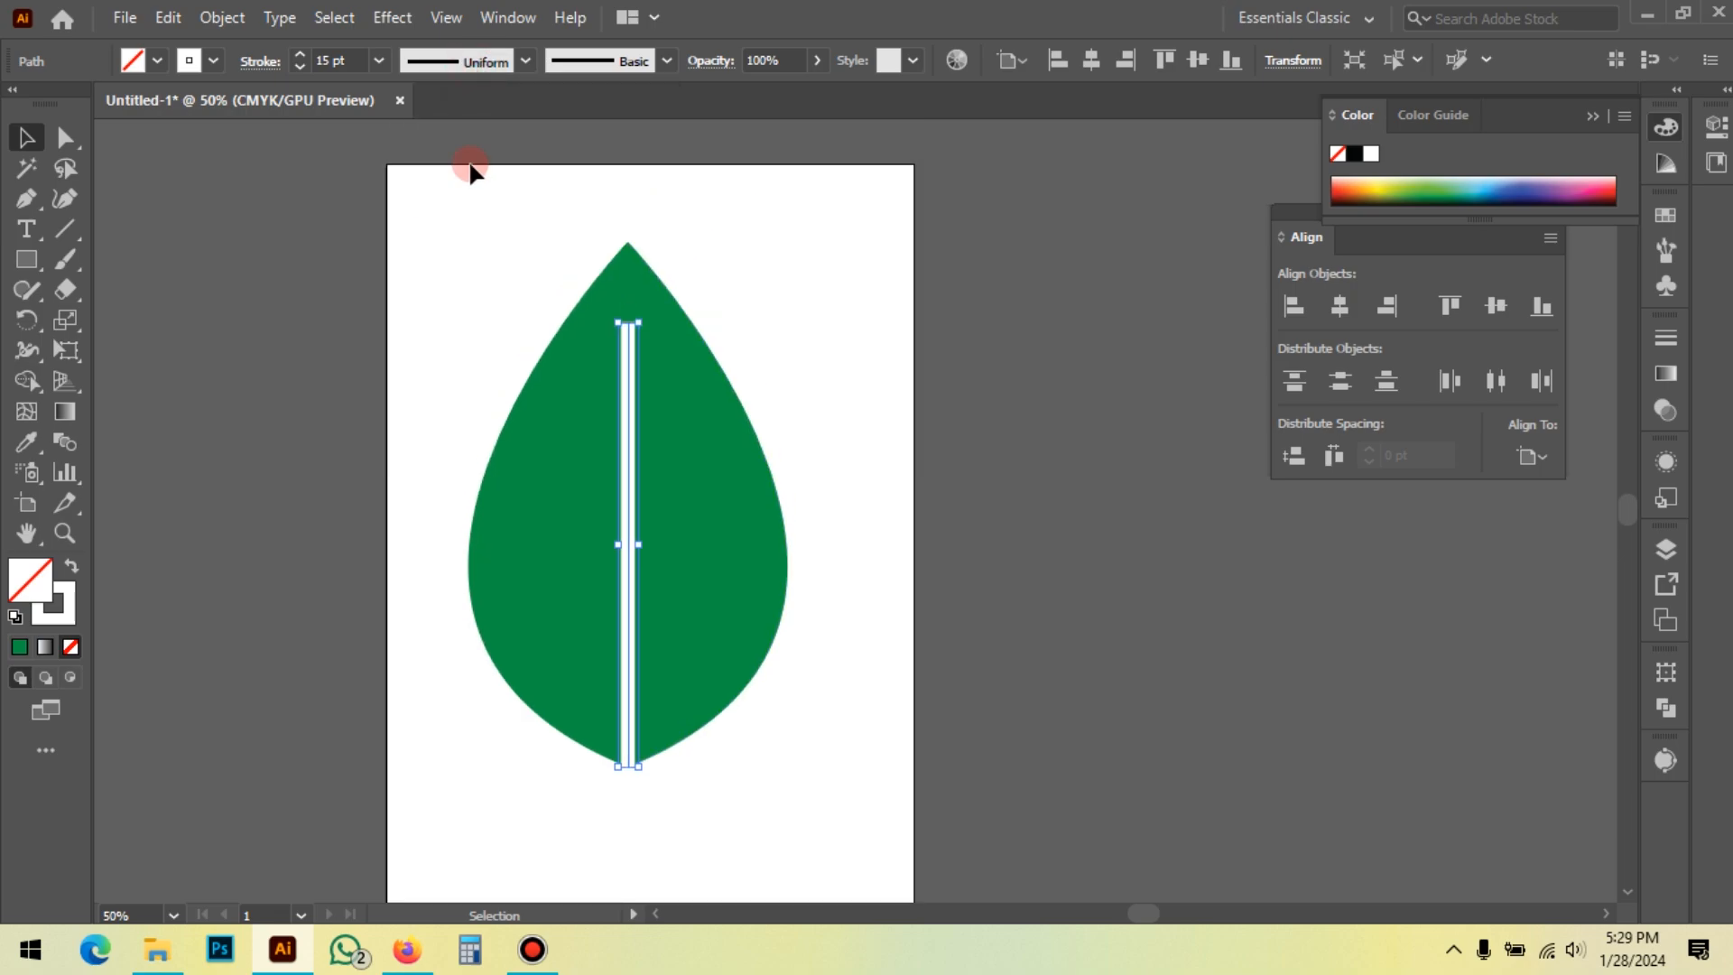
left_click(514, 61)
scroll(542, 78, "up", 1)
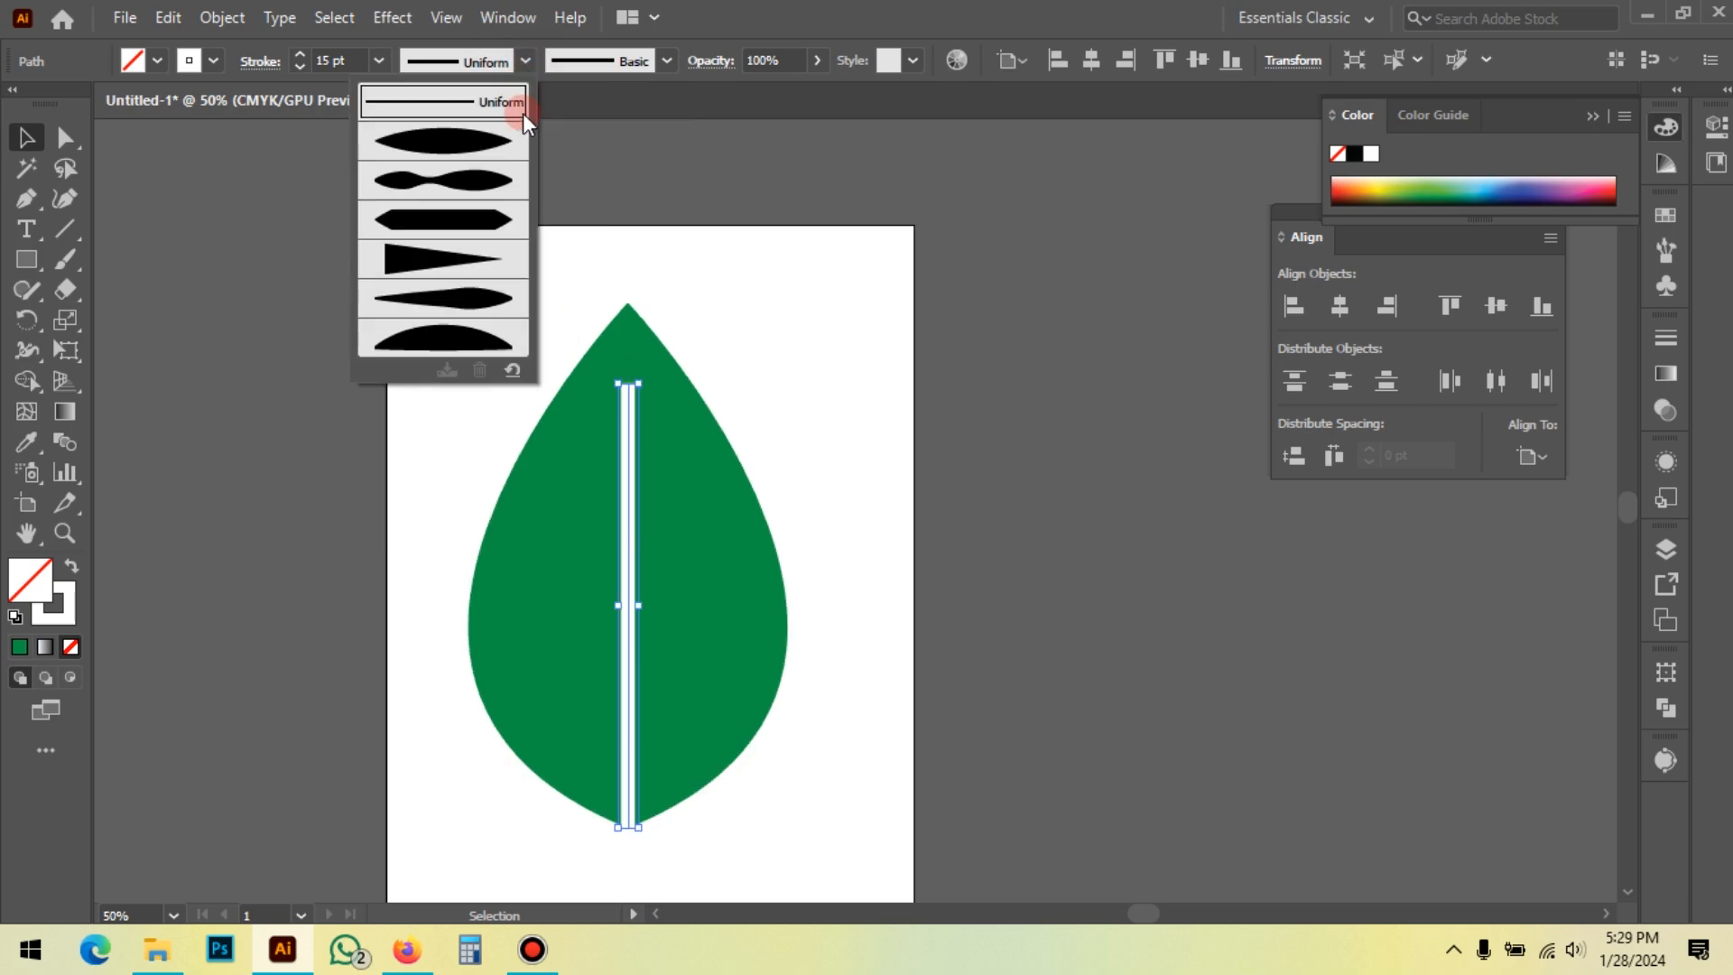
left_click(426, 331)
left_click(453, 264)
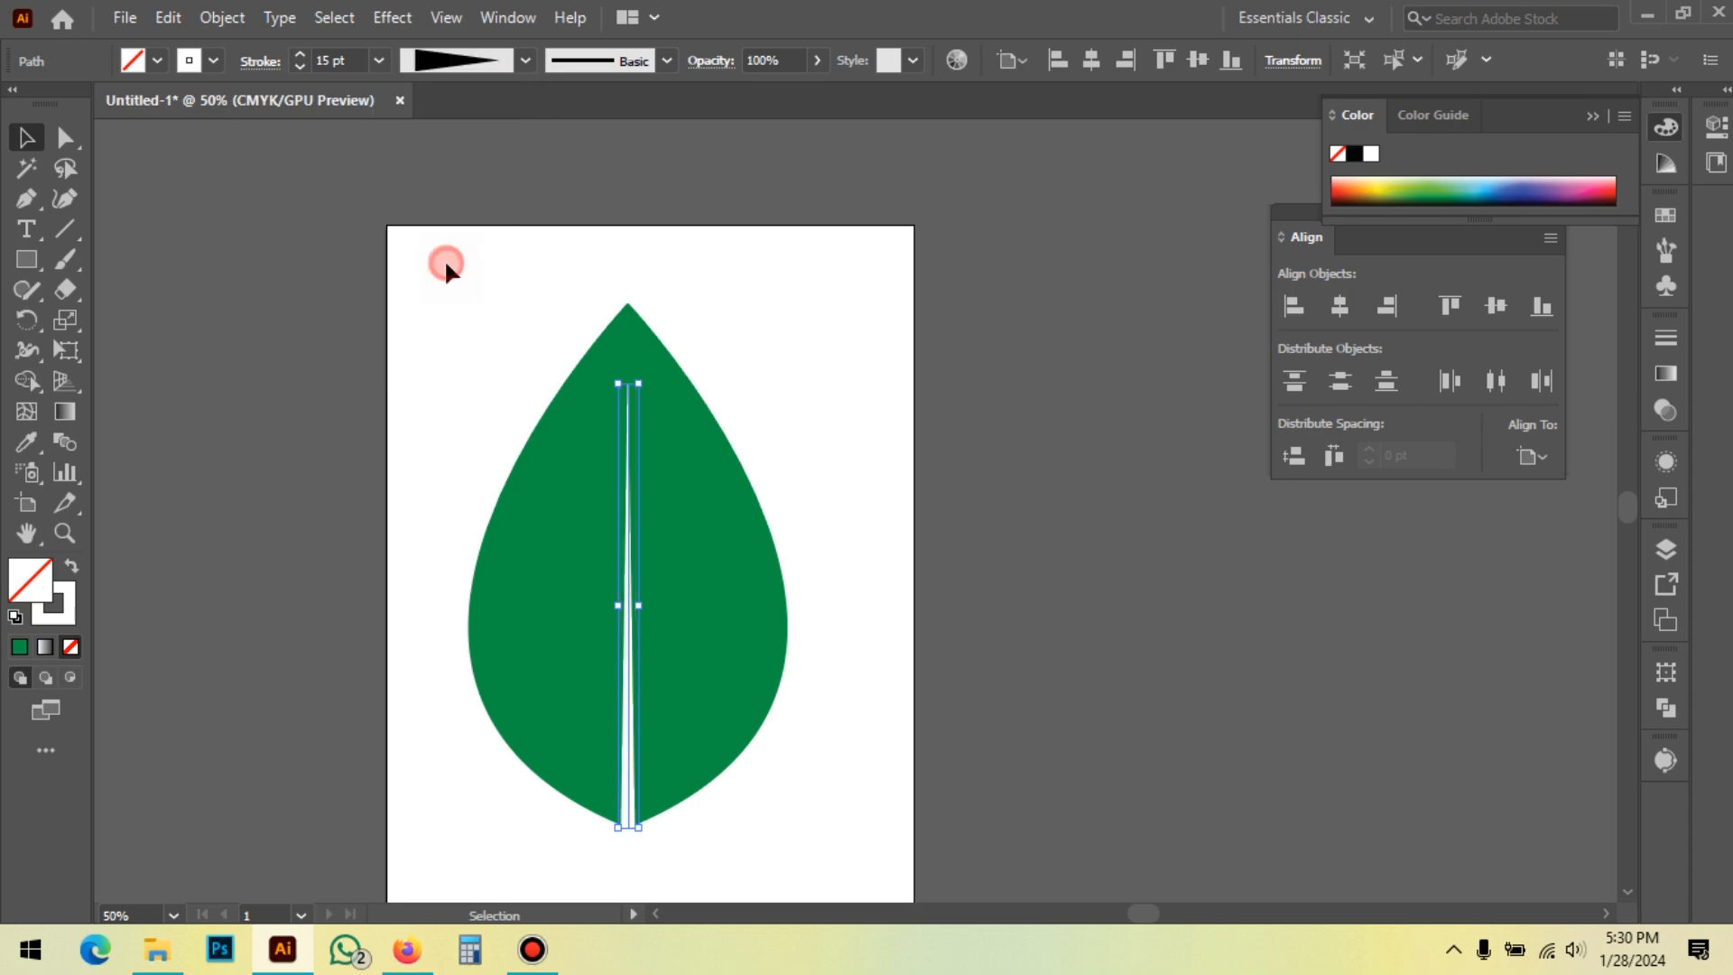
left_click(827, 388)
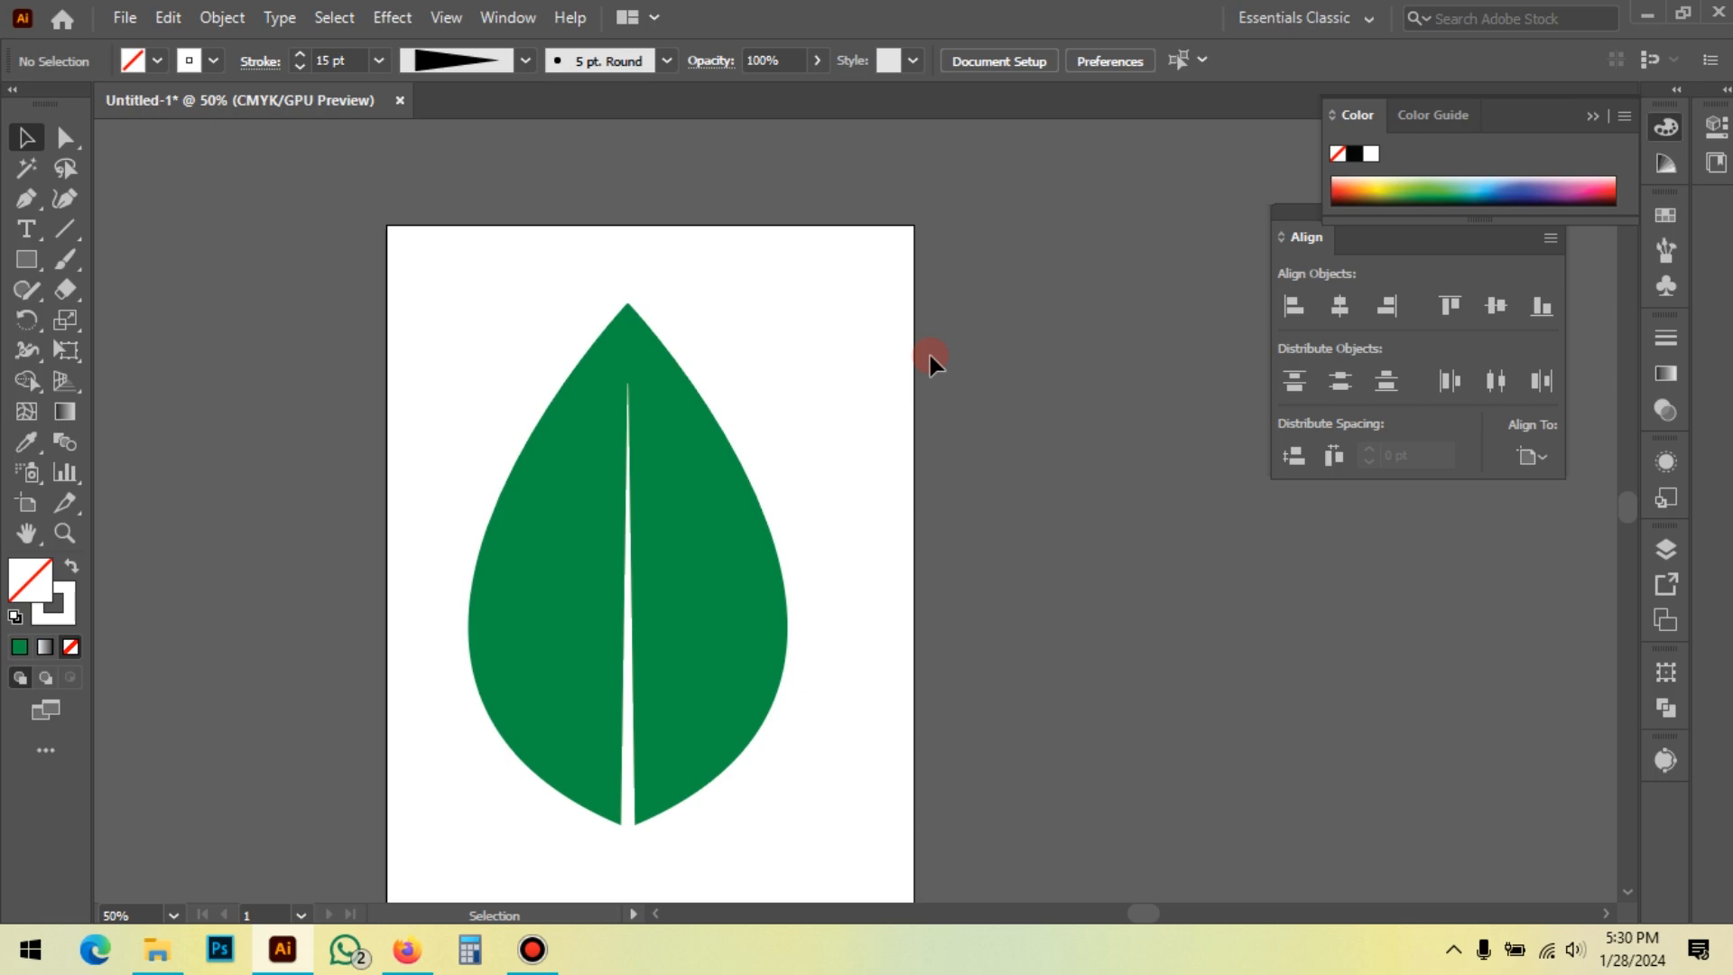
Step: Draw a straight vertical line with the Pen tool on the empty canvas left of the artboard, and deselect it
scroll(756, 392, "down", 1)
left_click_drag(827, 356, 1056, 379)
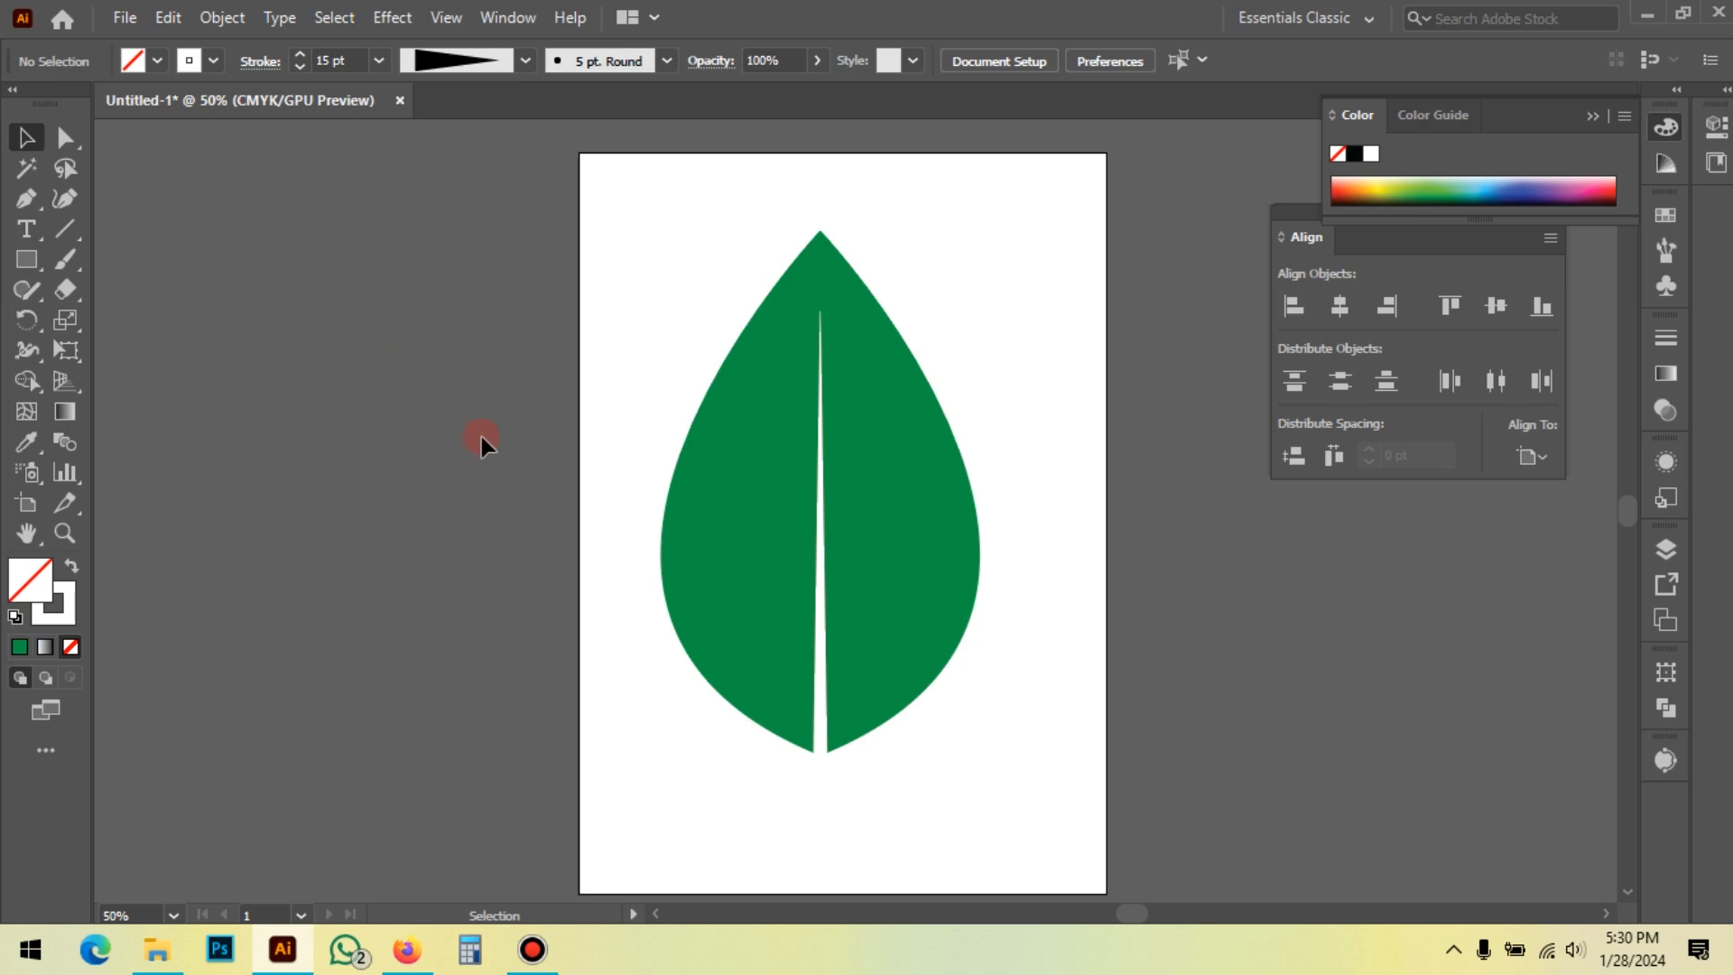
left_click(27, 200)
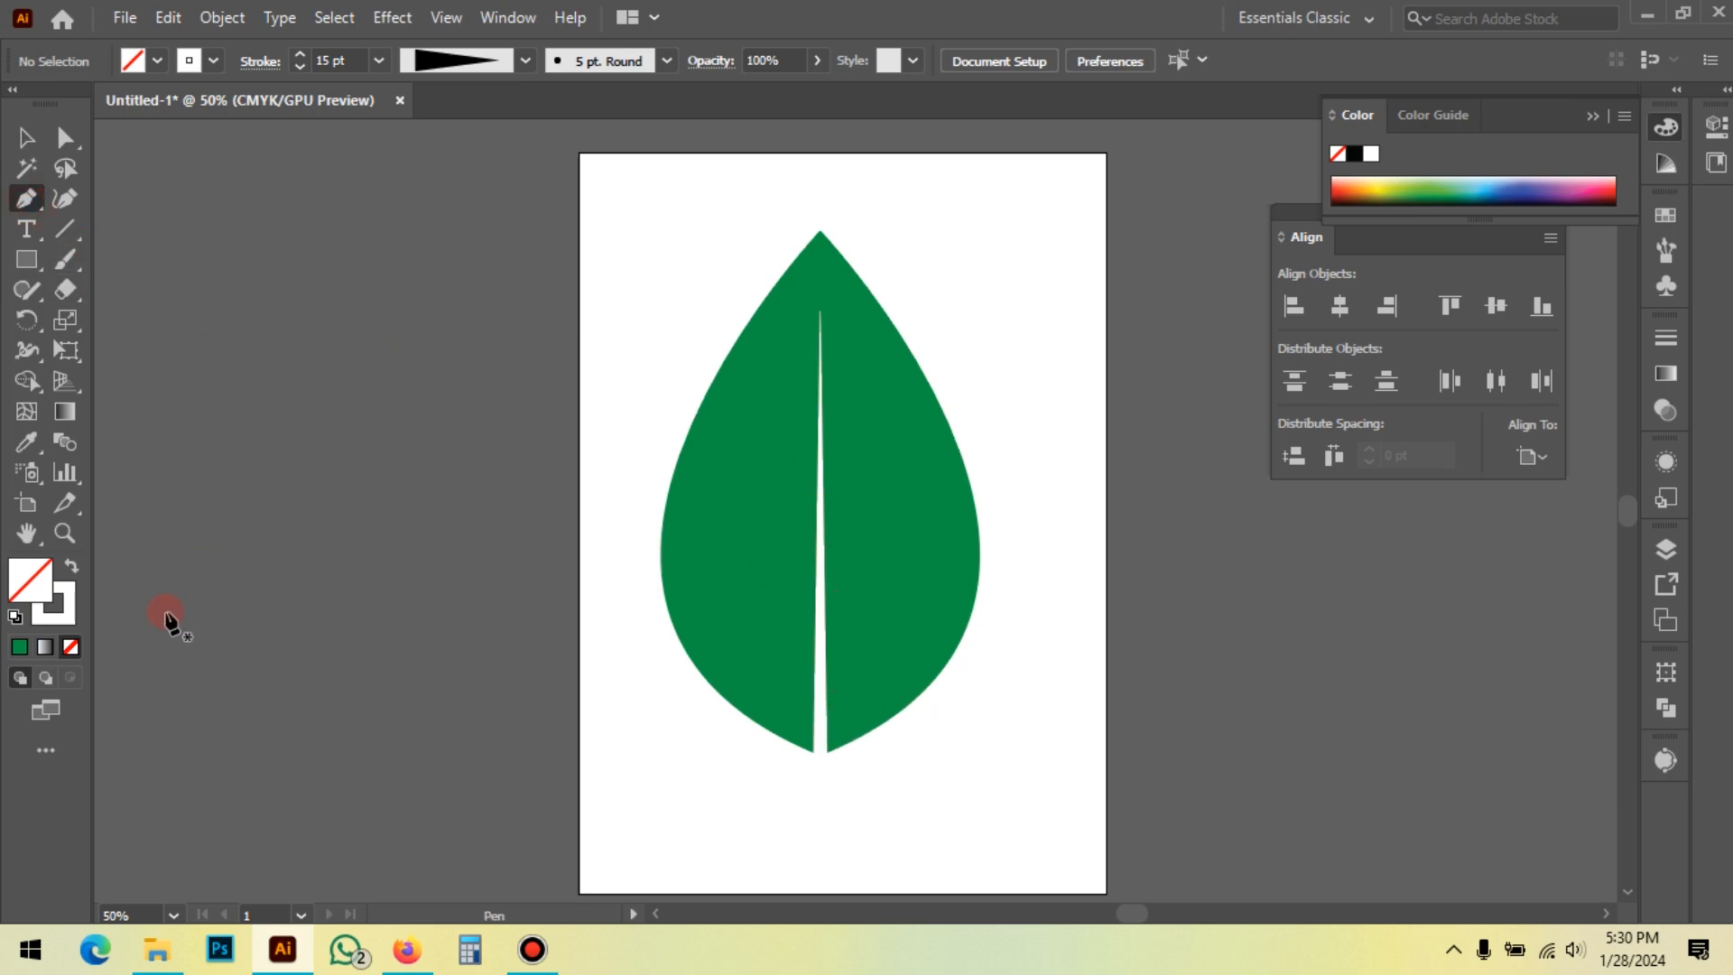
left_click(317, 718)
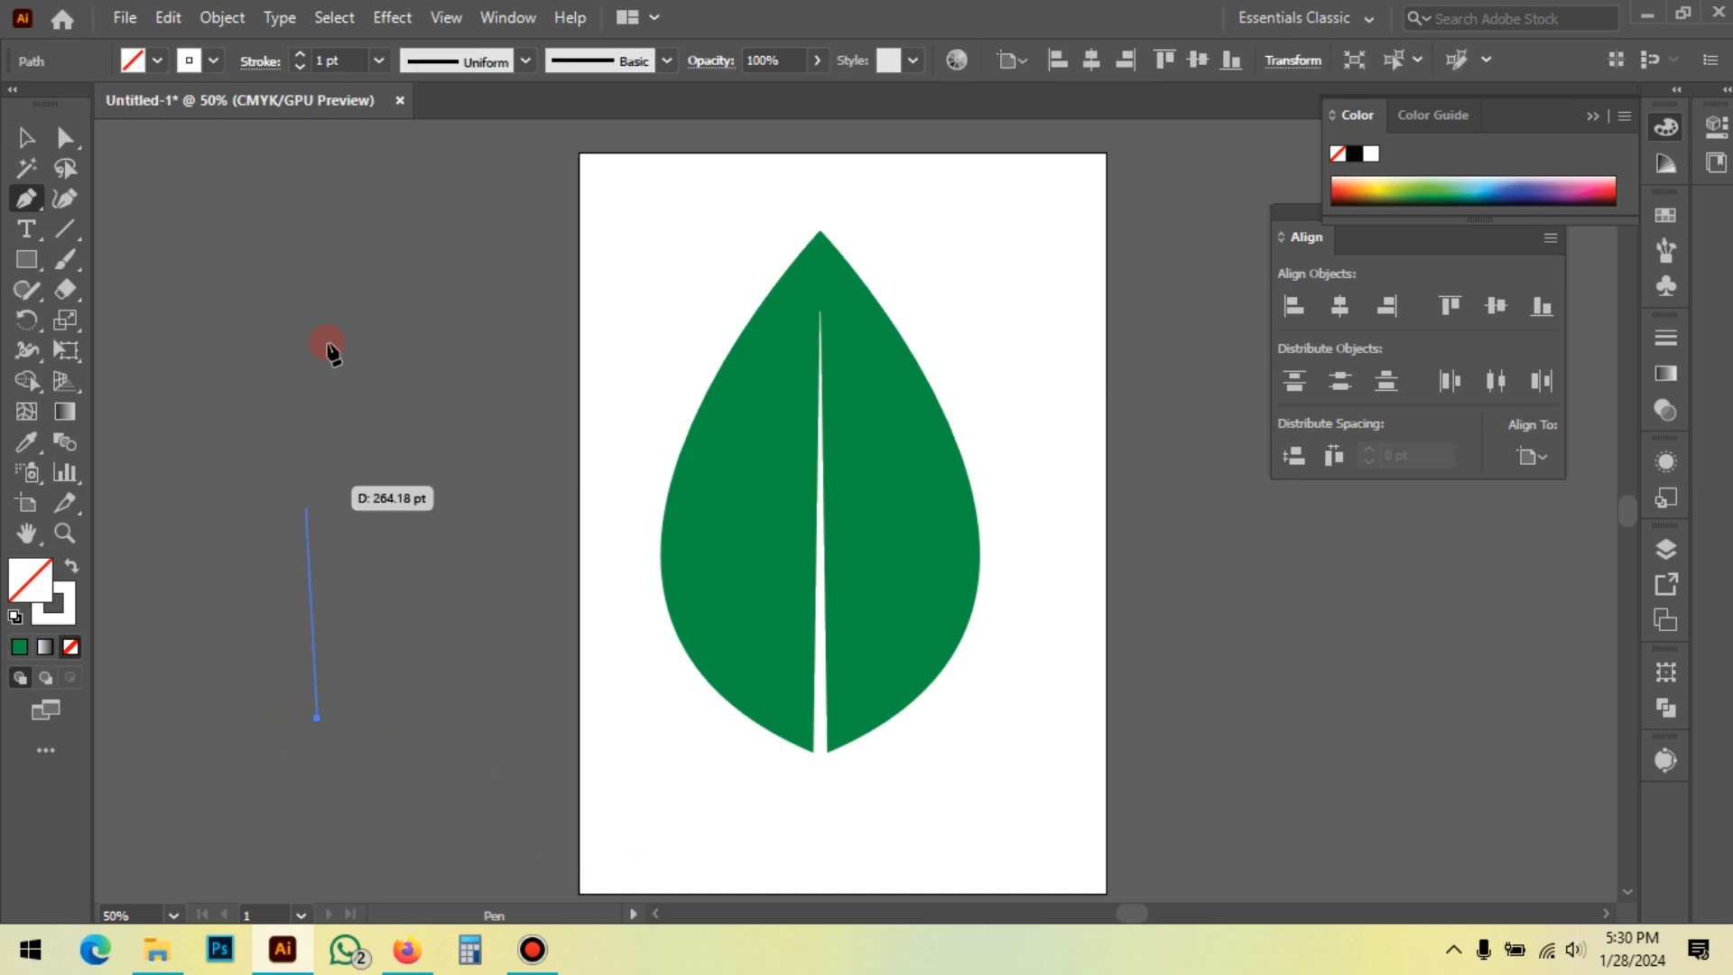
left_click(341, 270, "shift")
left_click(25, 138)
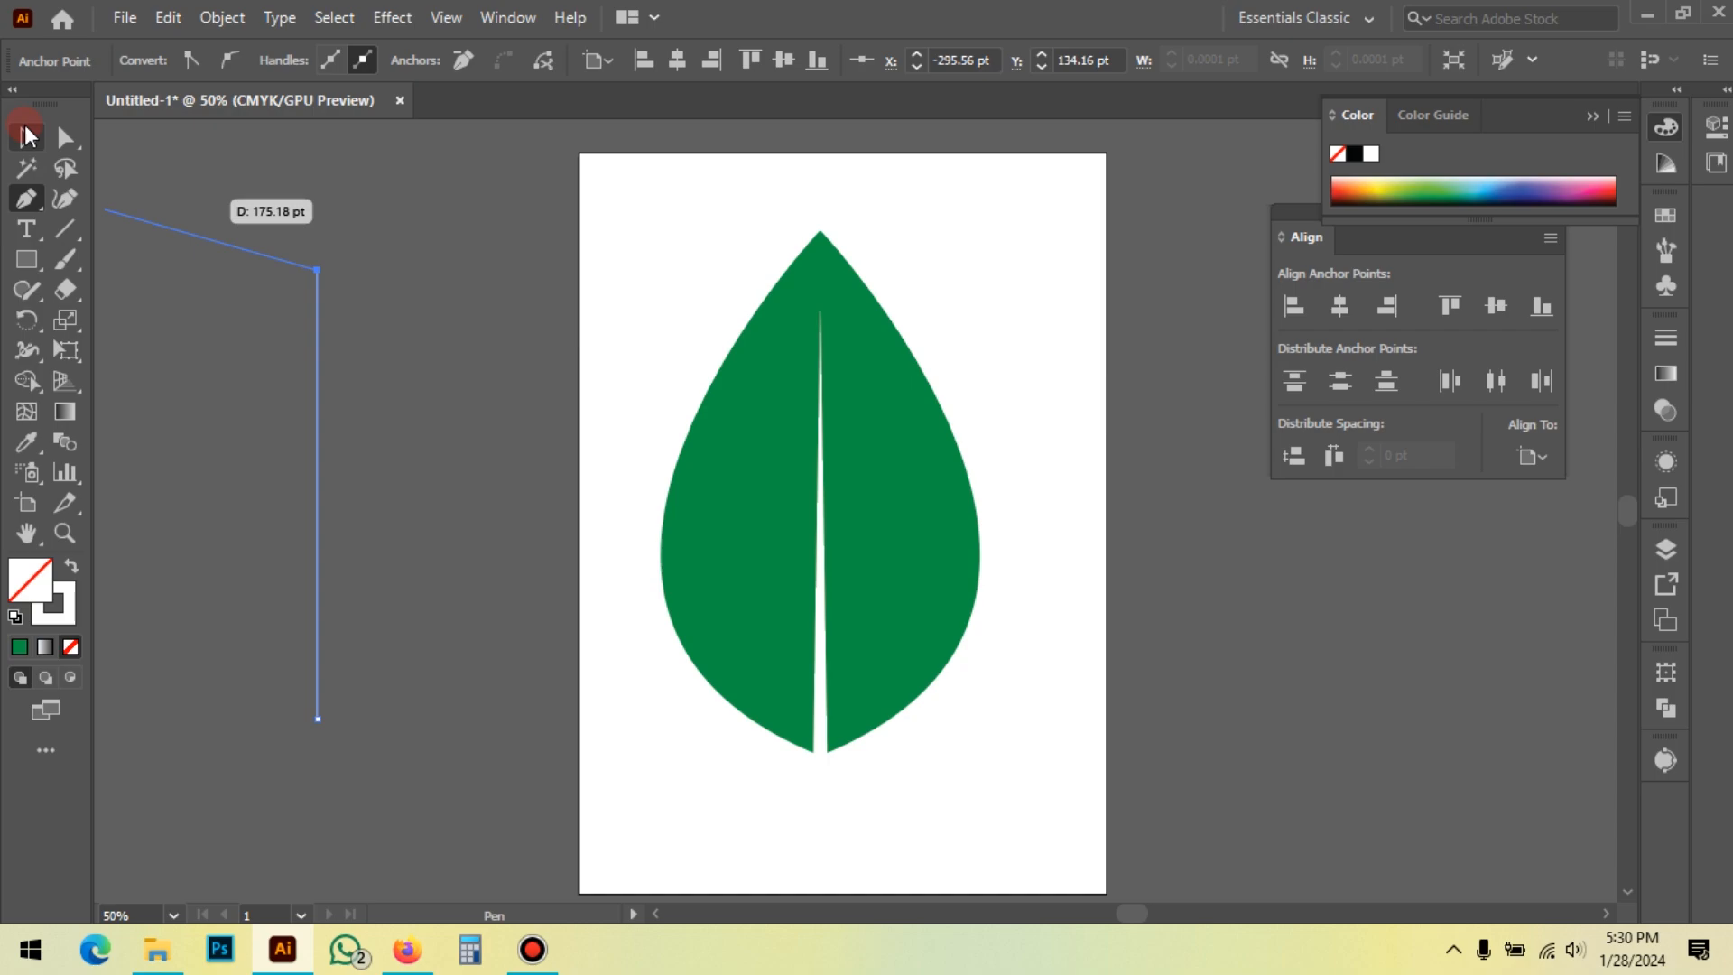
left_click(275, 254)
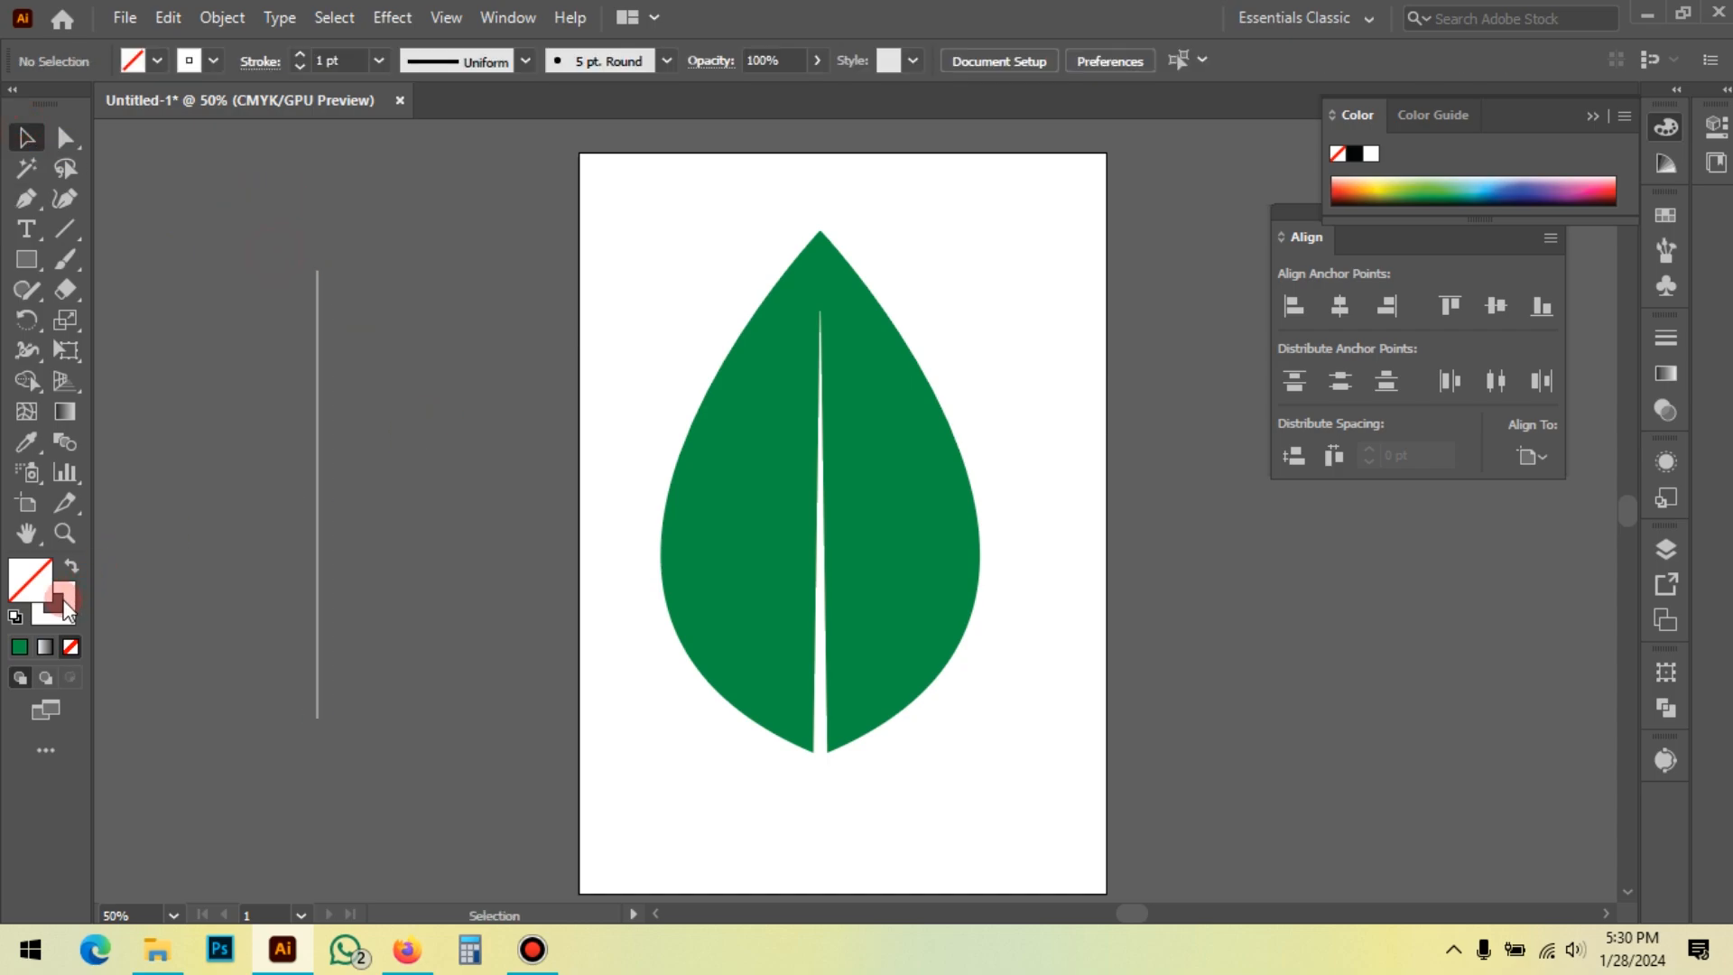
Step: Set the stroke weight of the vertical line beside the artboard to 20 pt and deselect it
left_click_drag(420, 358, 345, 157)
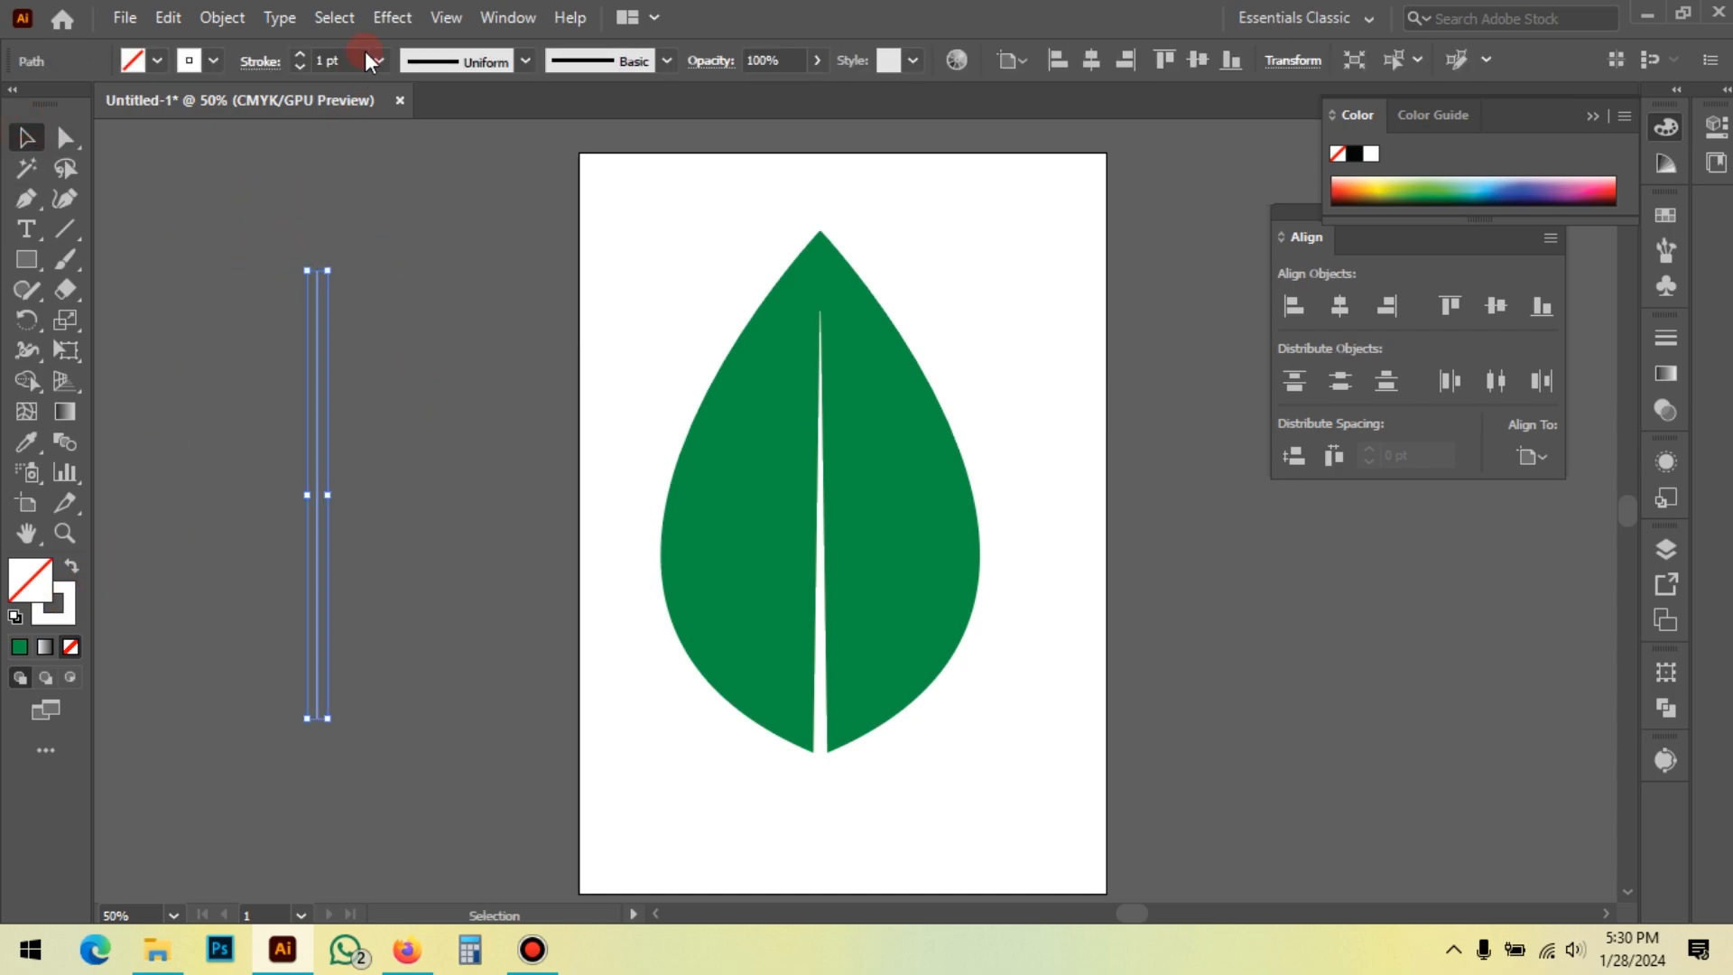
scroll(358, 58, "up", 16)
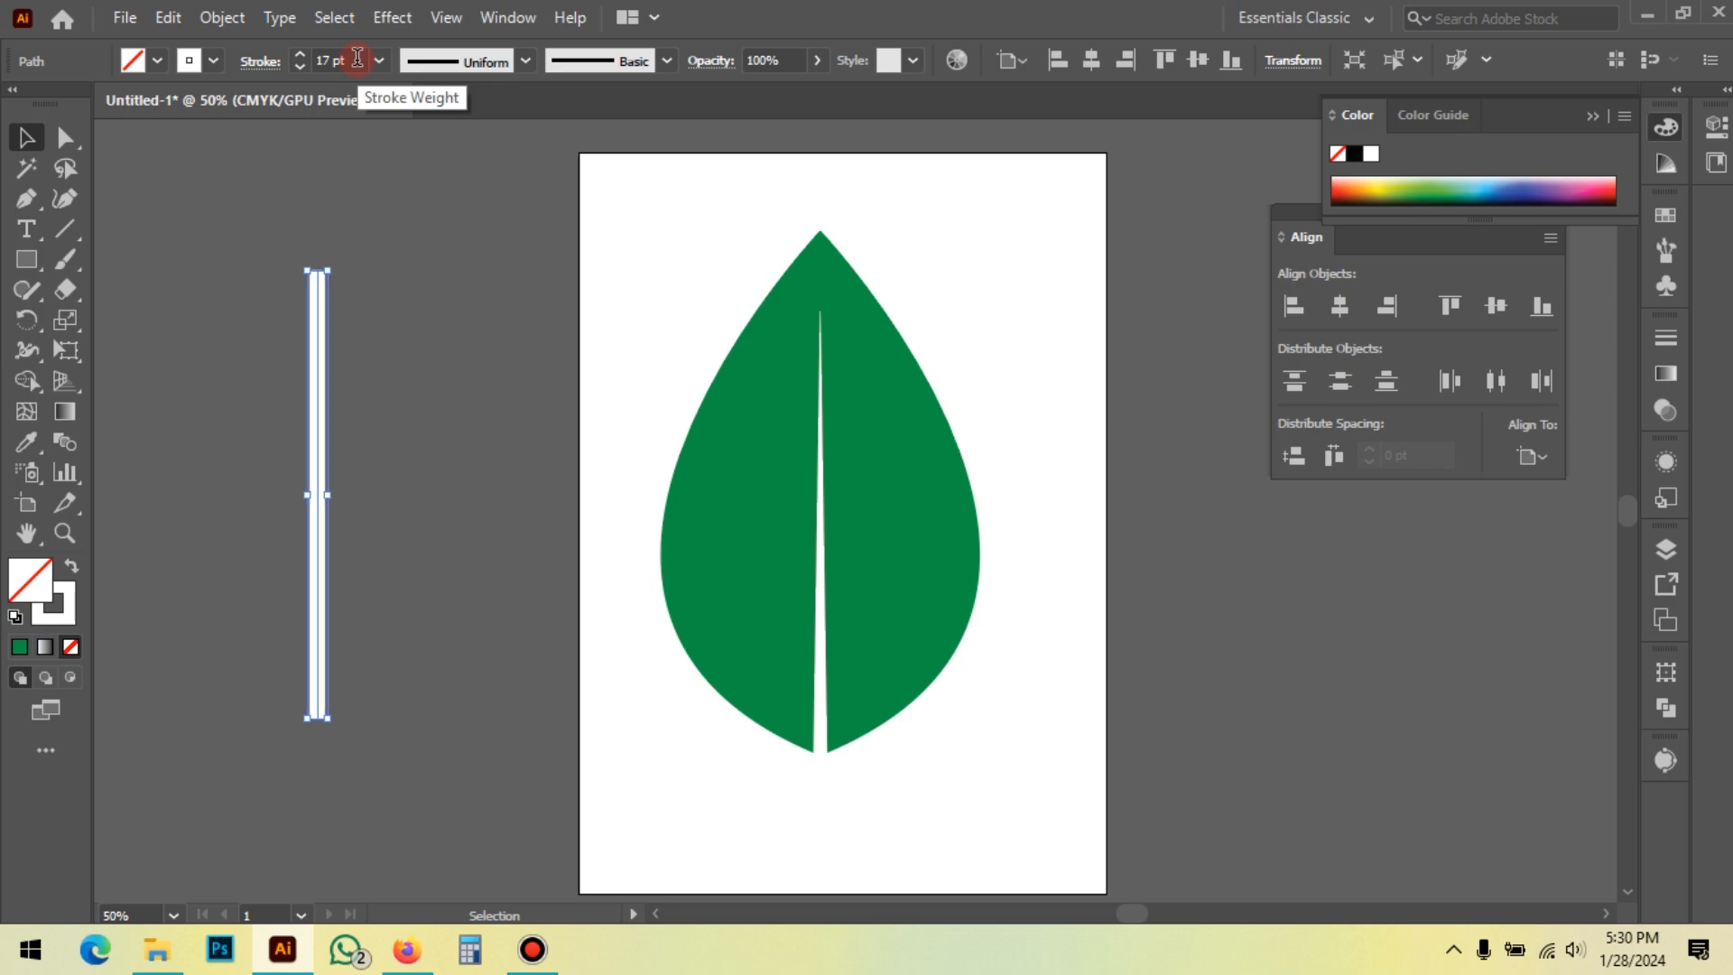
scroll(357, 58, "up", 3)
left_click(406, 324)
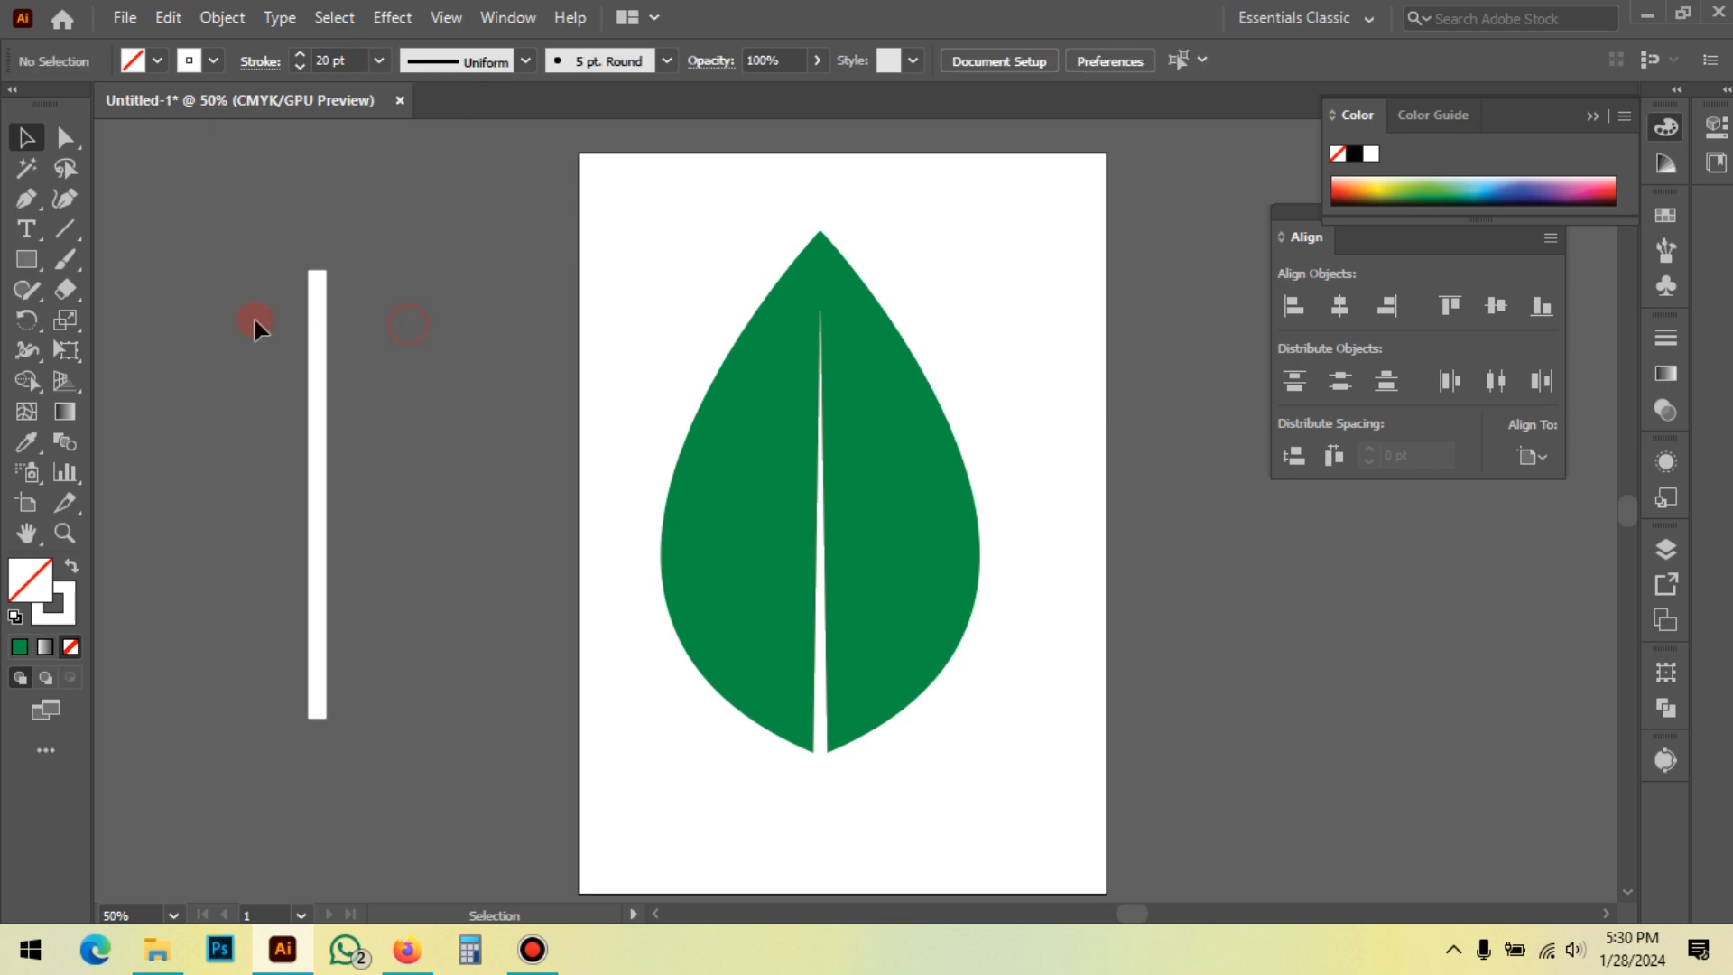
Step: Draw a second vertical line about 508 pt long with the Pen tool, left of and level with the first one, and deselect it
left_click(30, 203)
left_click_drag(222, 298, 271, 299)
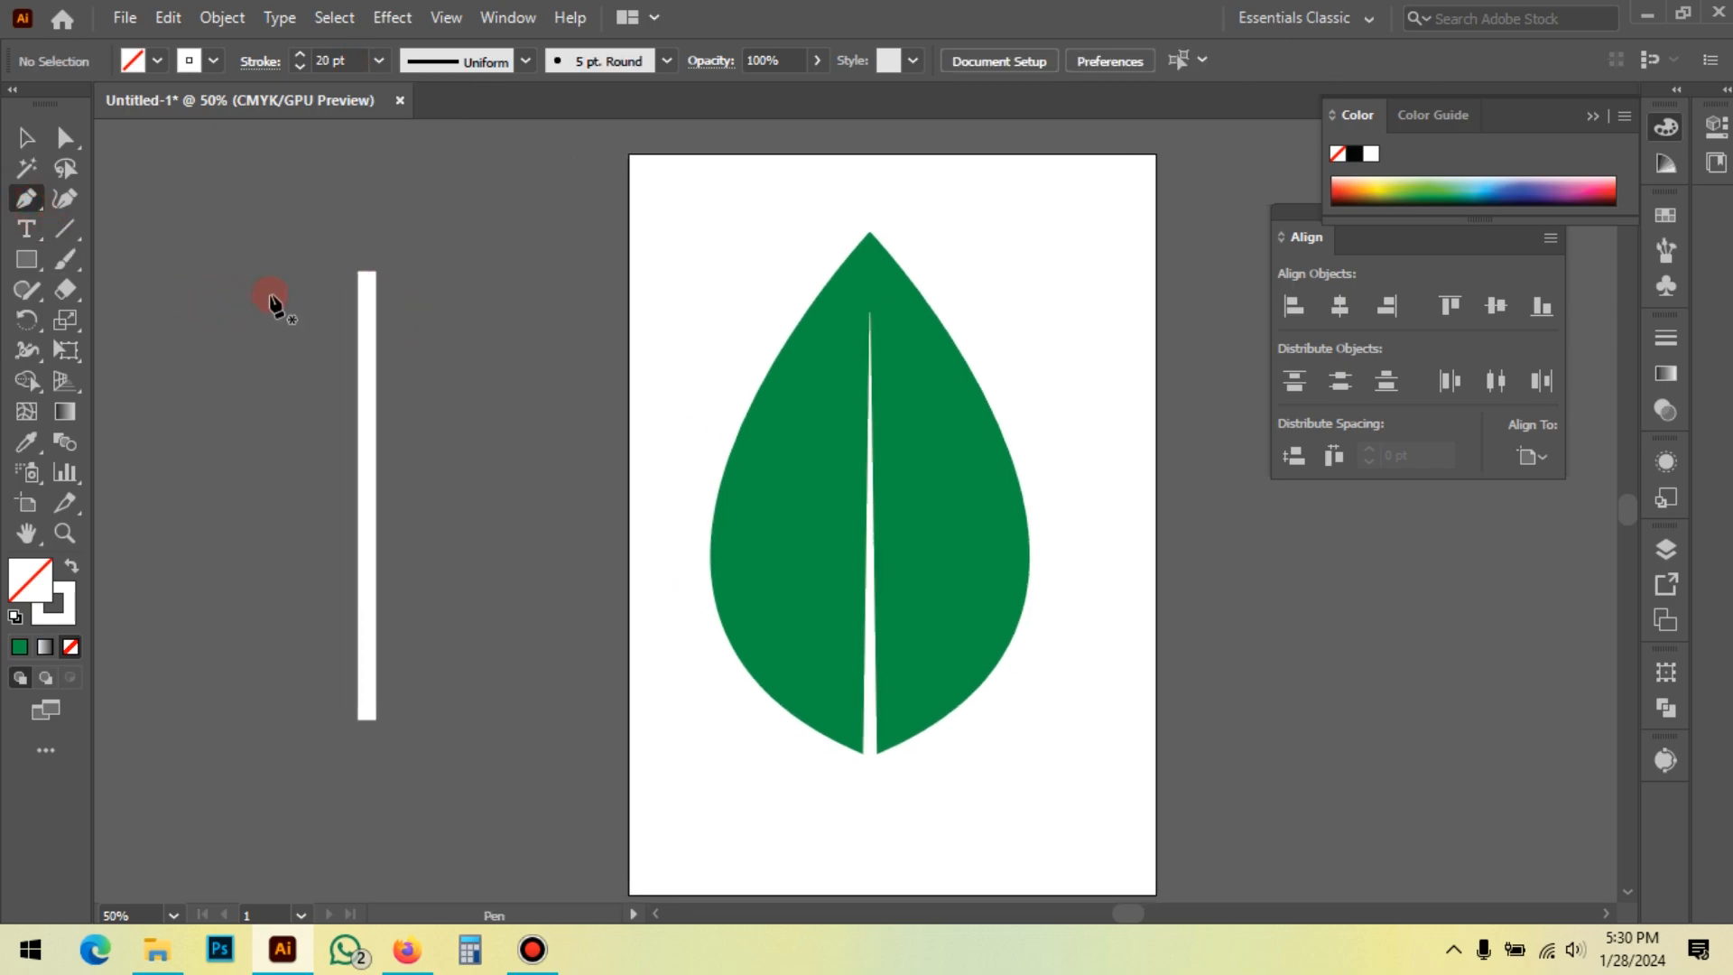
left_click(263, 272)
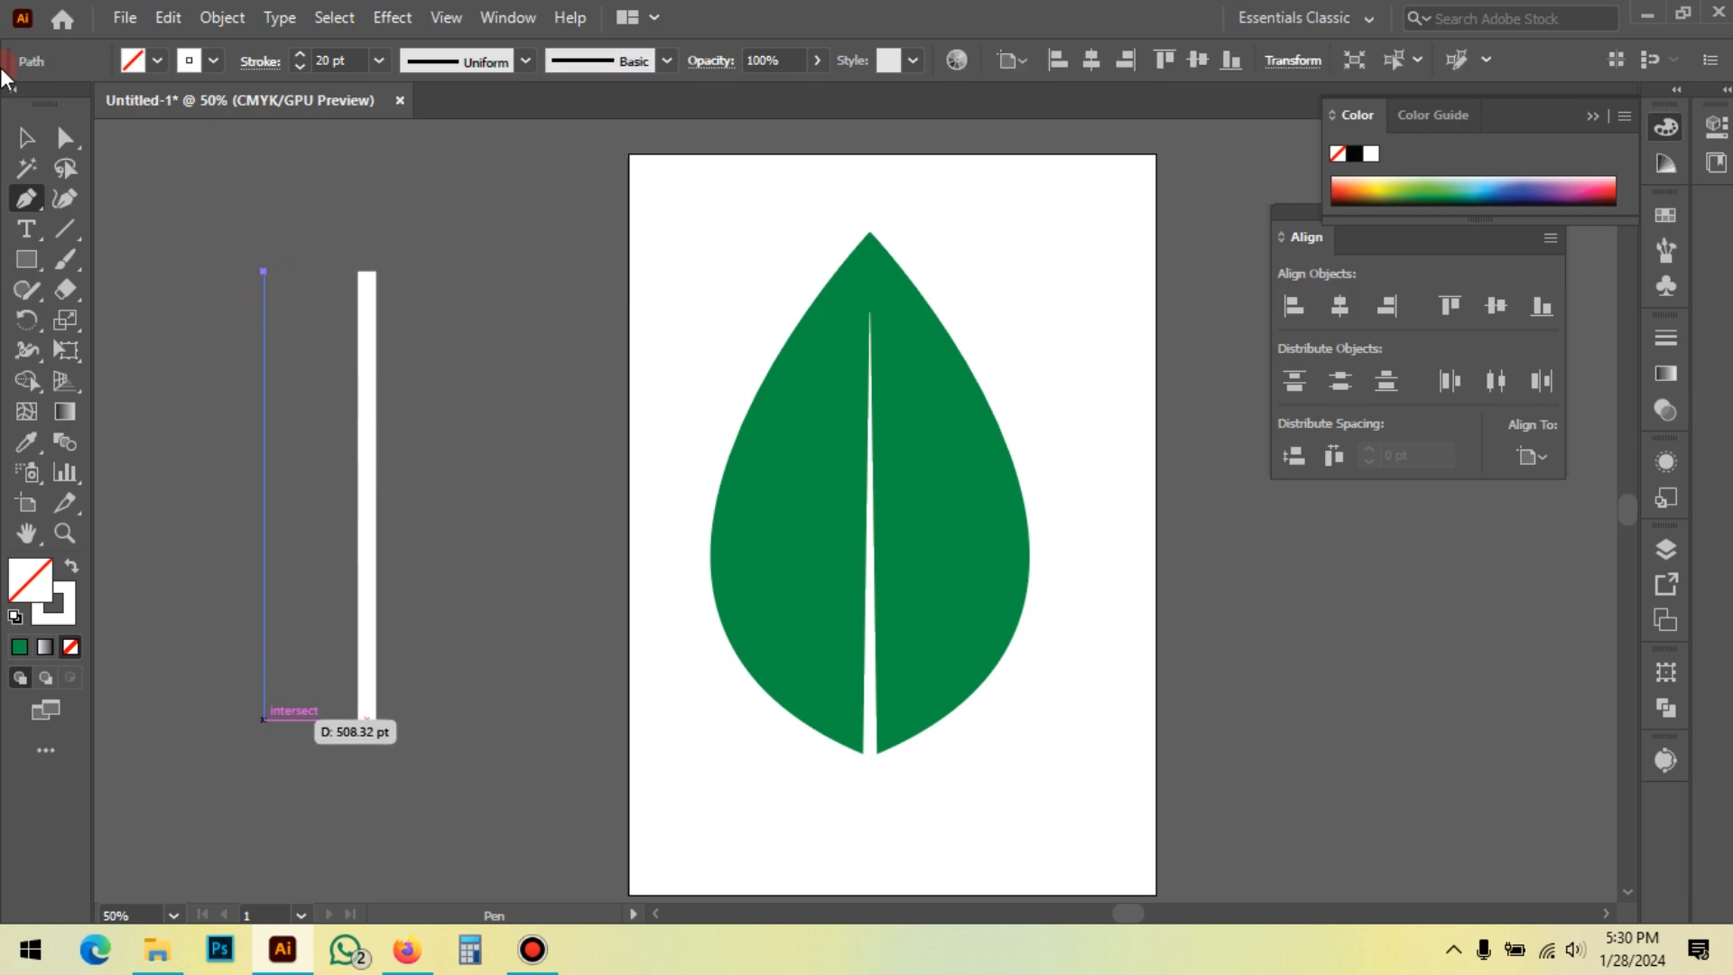
left_click(263, 719)
left_click(26, 137)
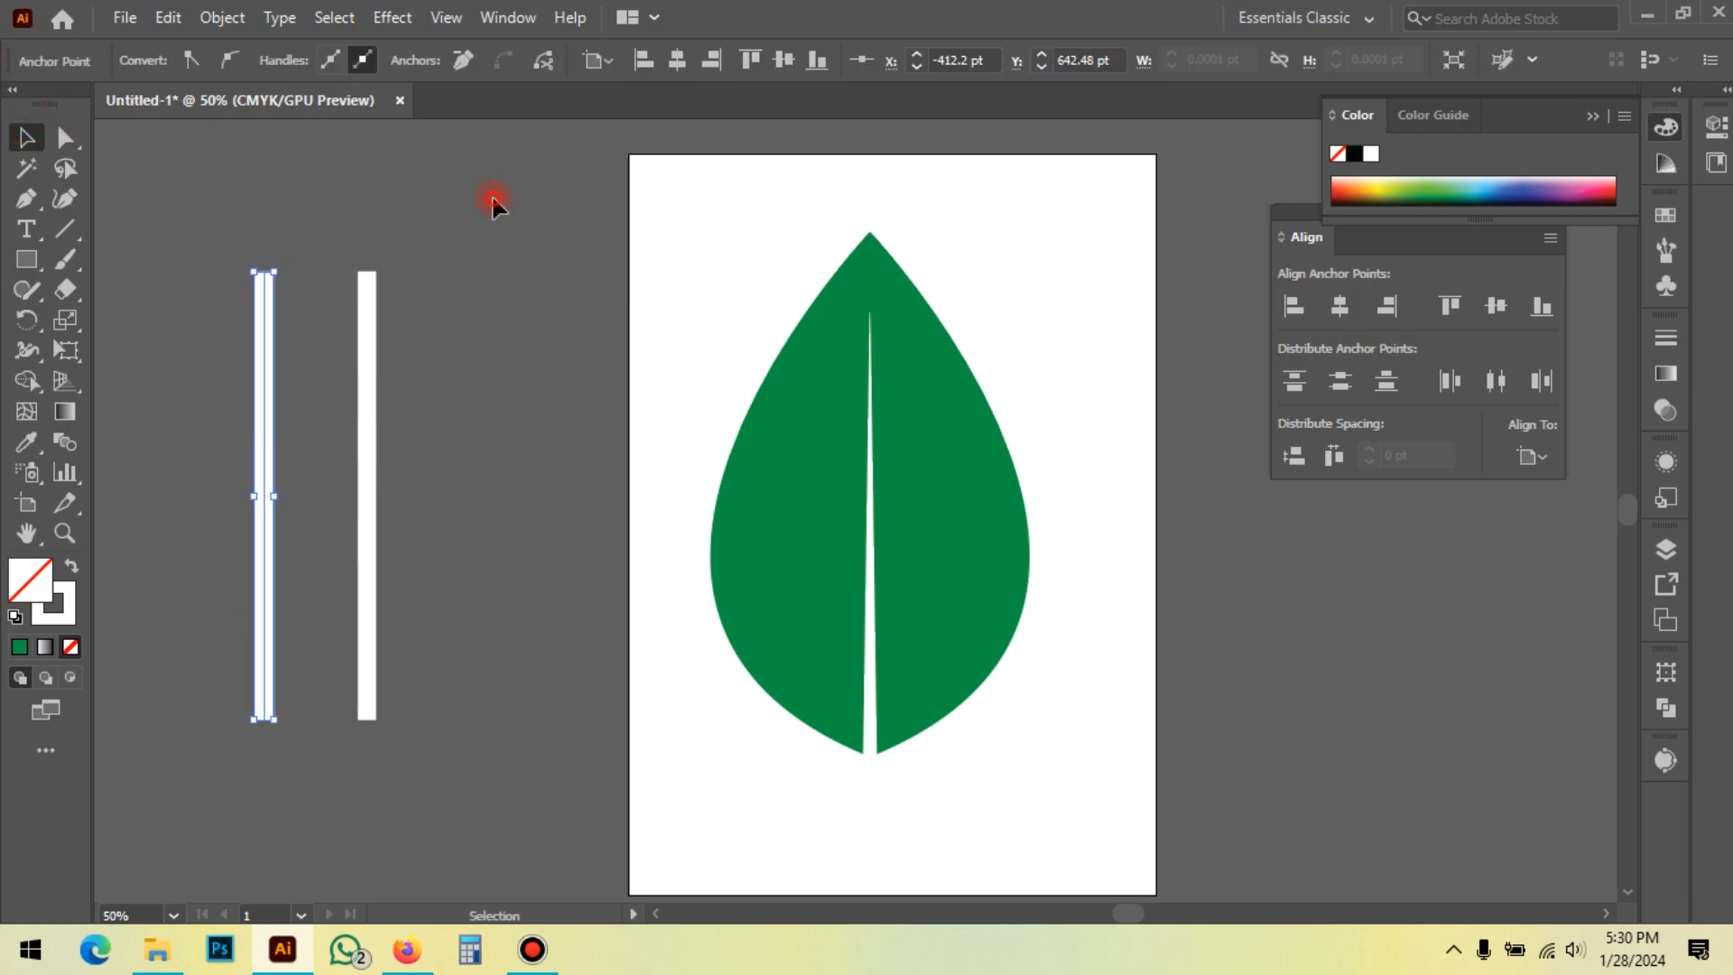
left_click(470, 256)
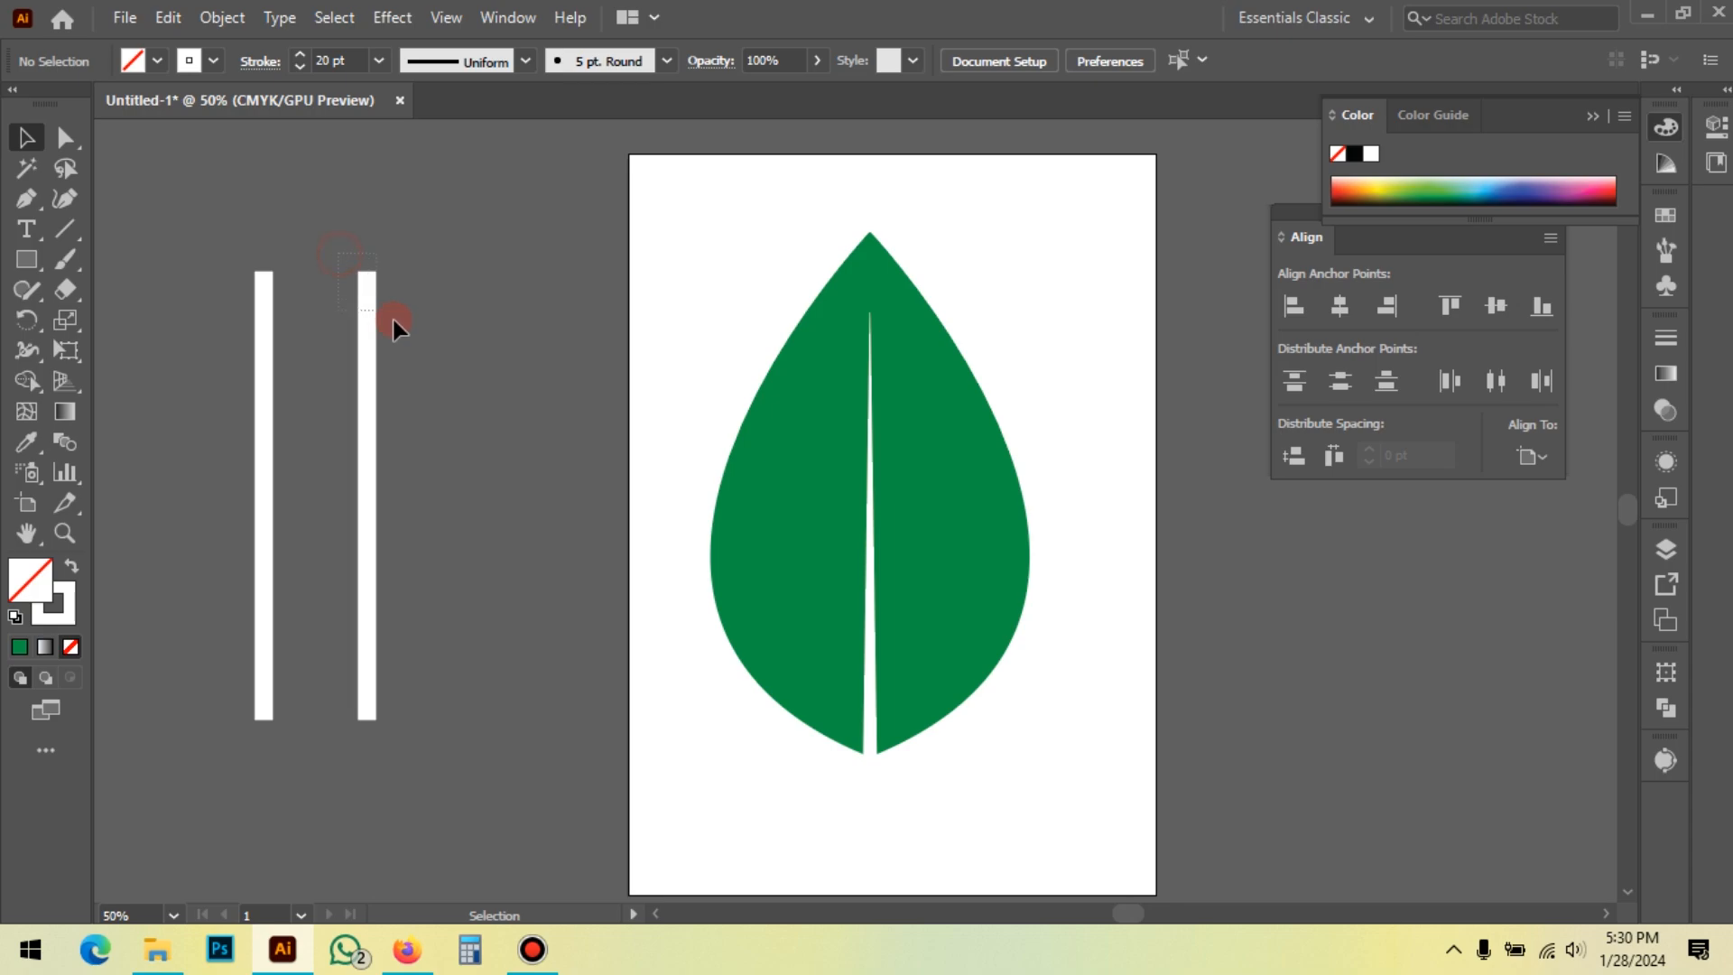
Step: Apply the triangular variable width profile to the off-artboard line nearest the leaf, leaving its tip pointing up, and deselect it
left_click(370, 324)
left_click(499, 63)
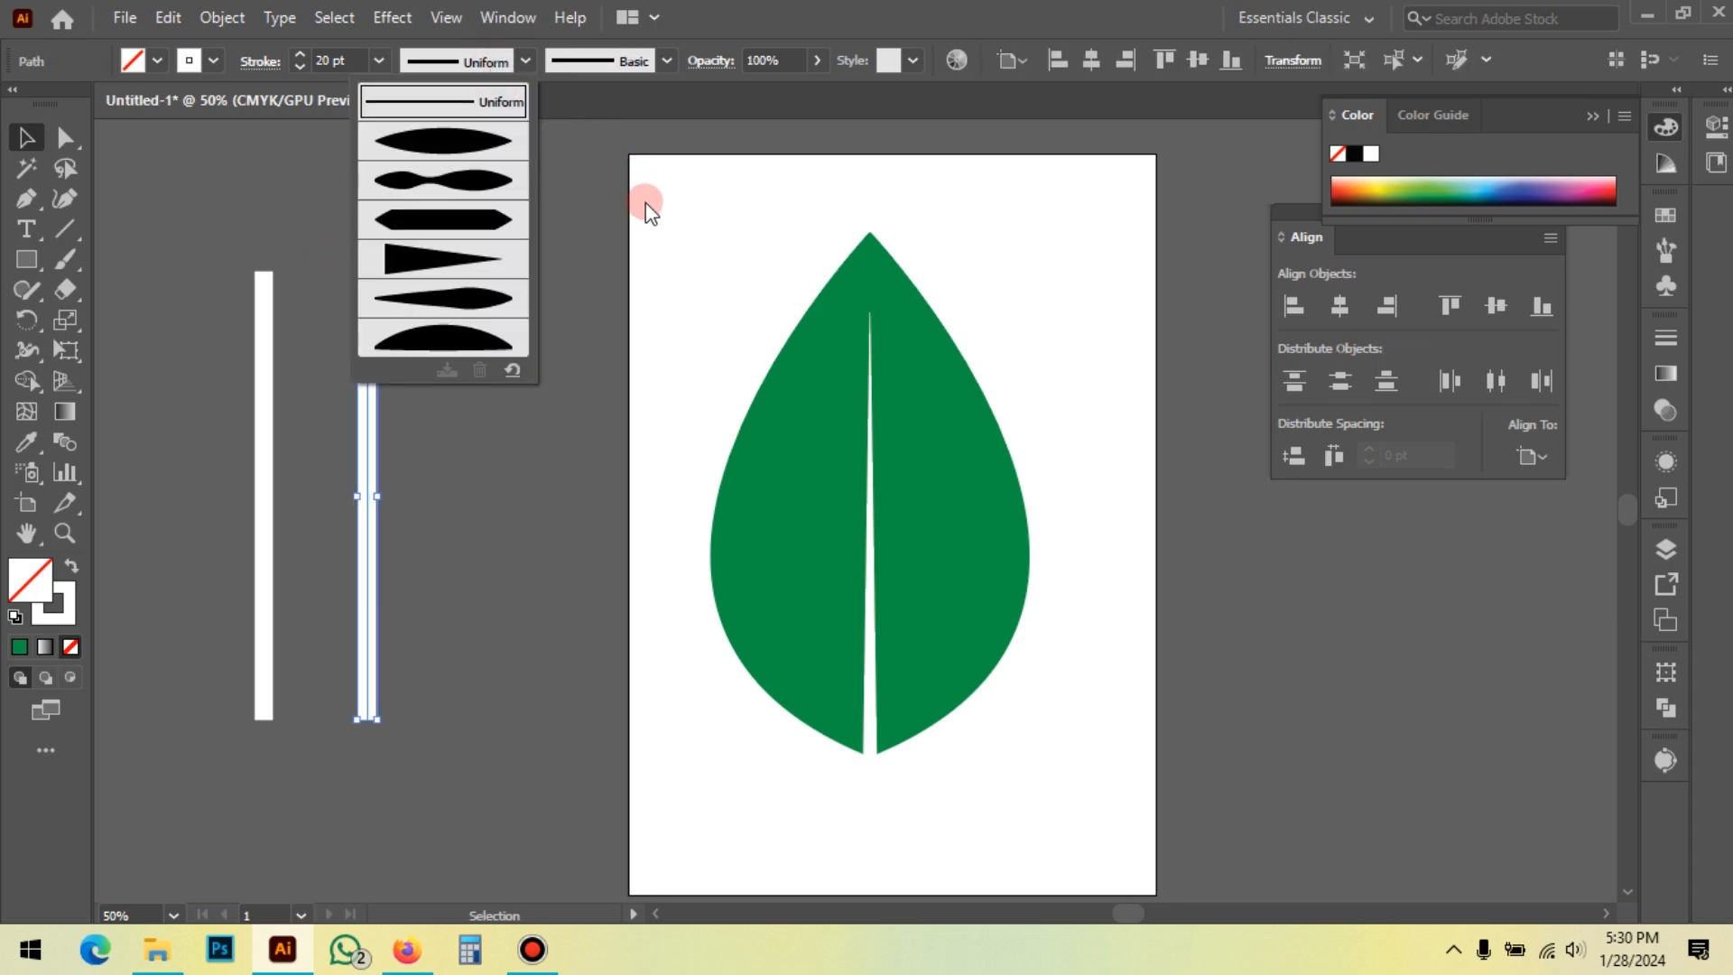
left_click(446, 256)
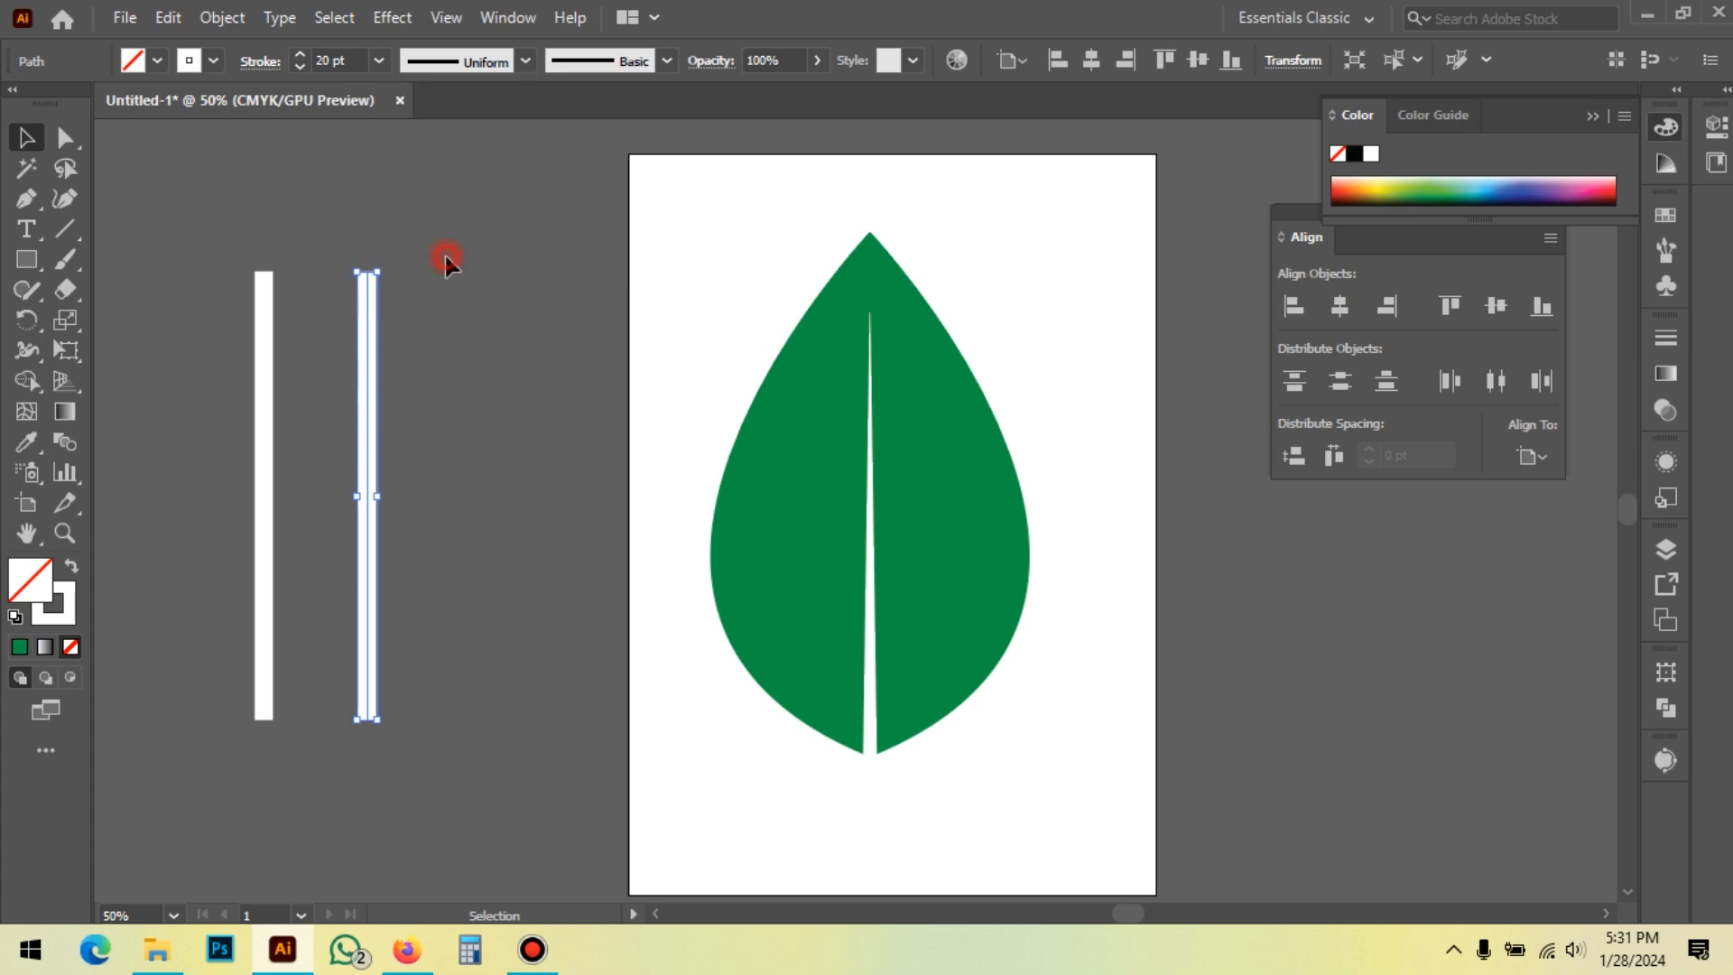
left_click(435, 343)
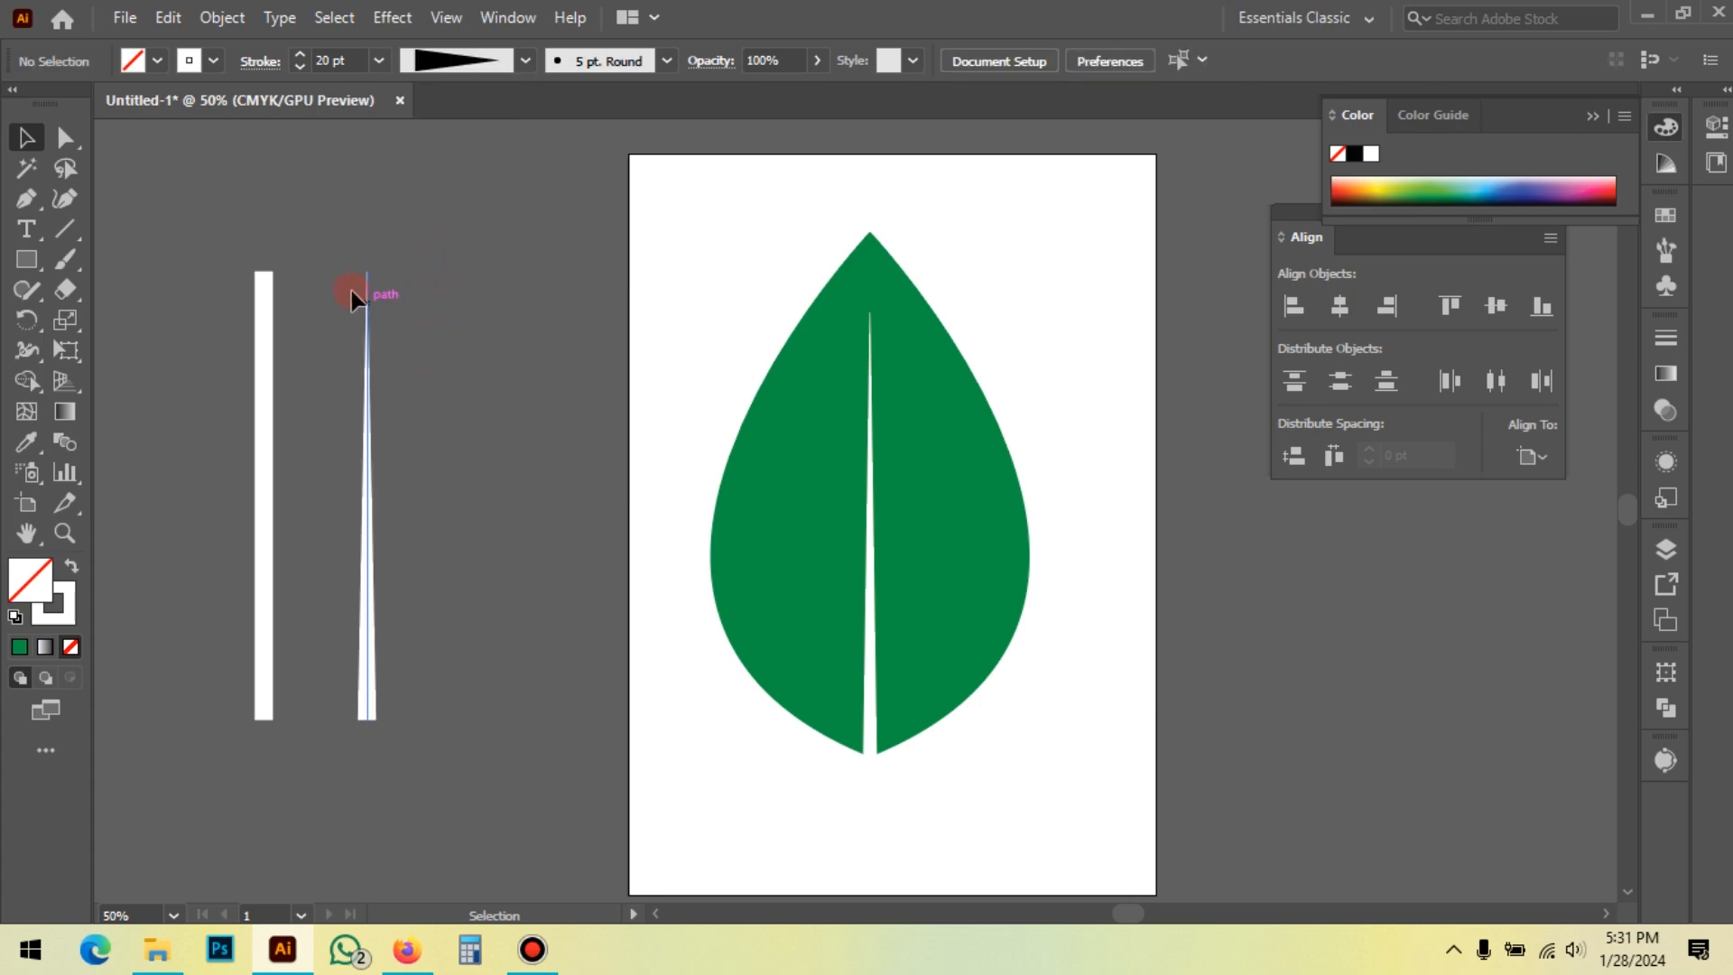
left_click(367, 713)
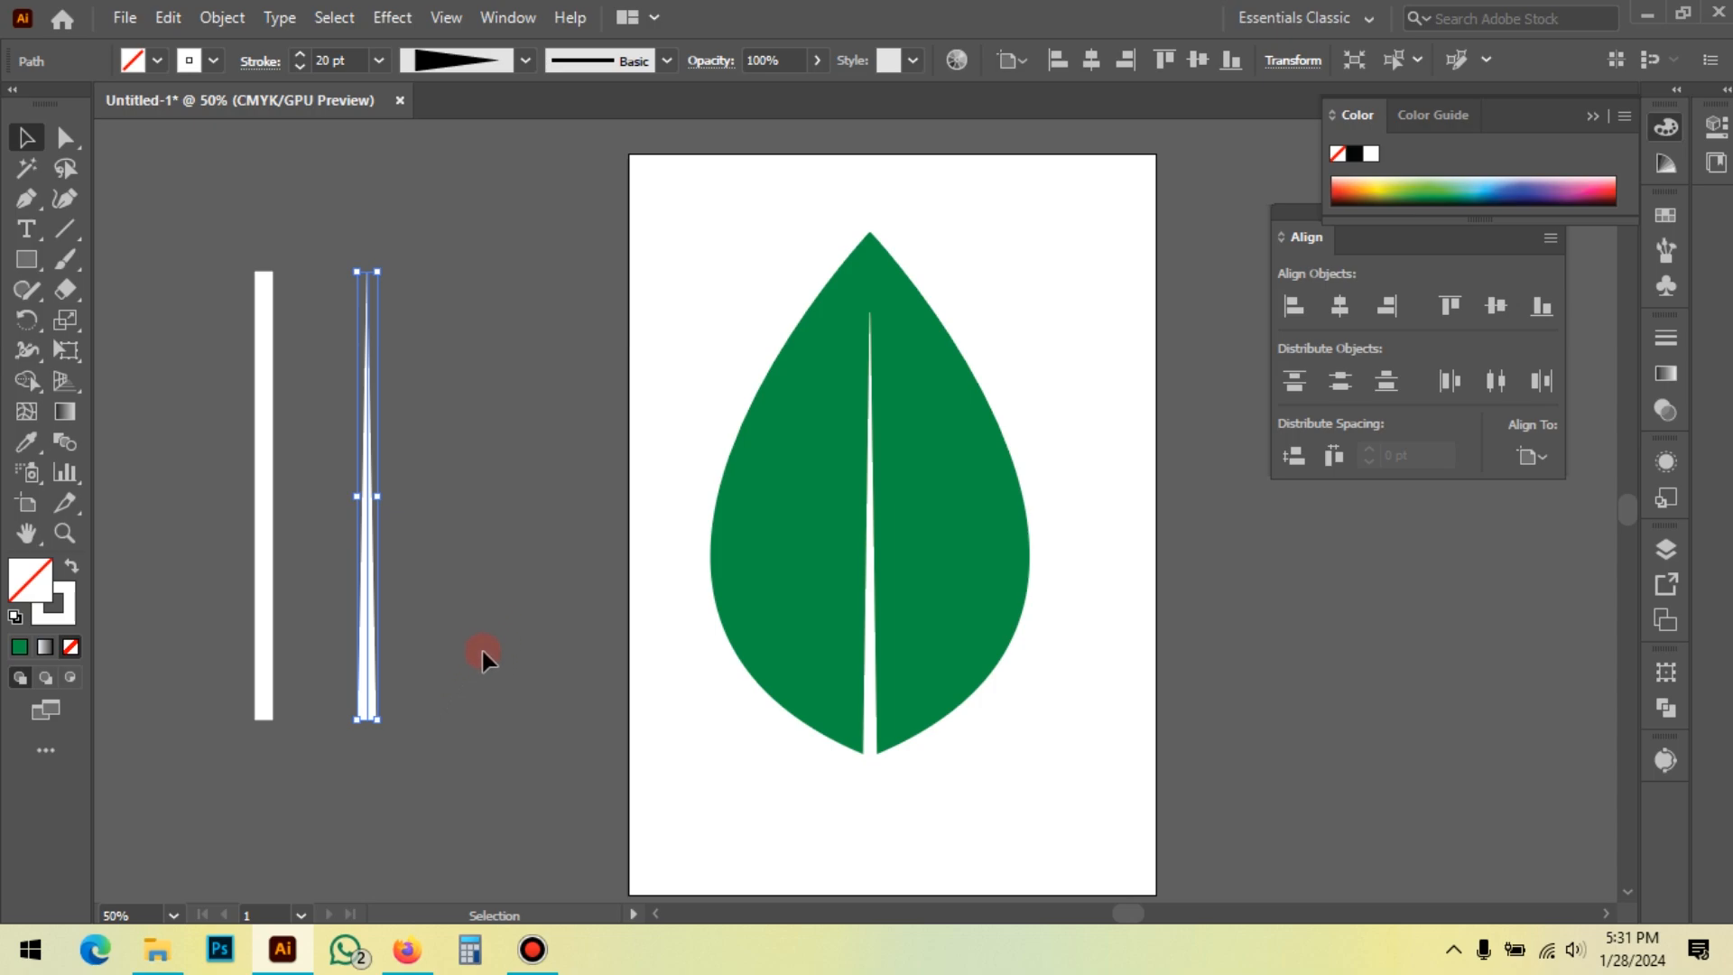
left_click(487, 380)
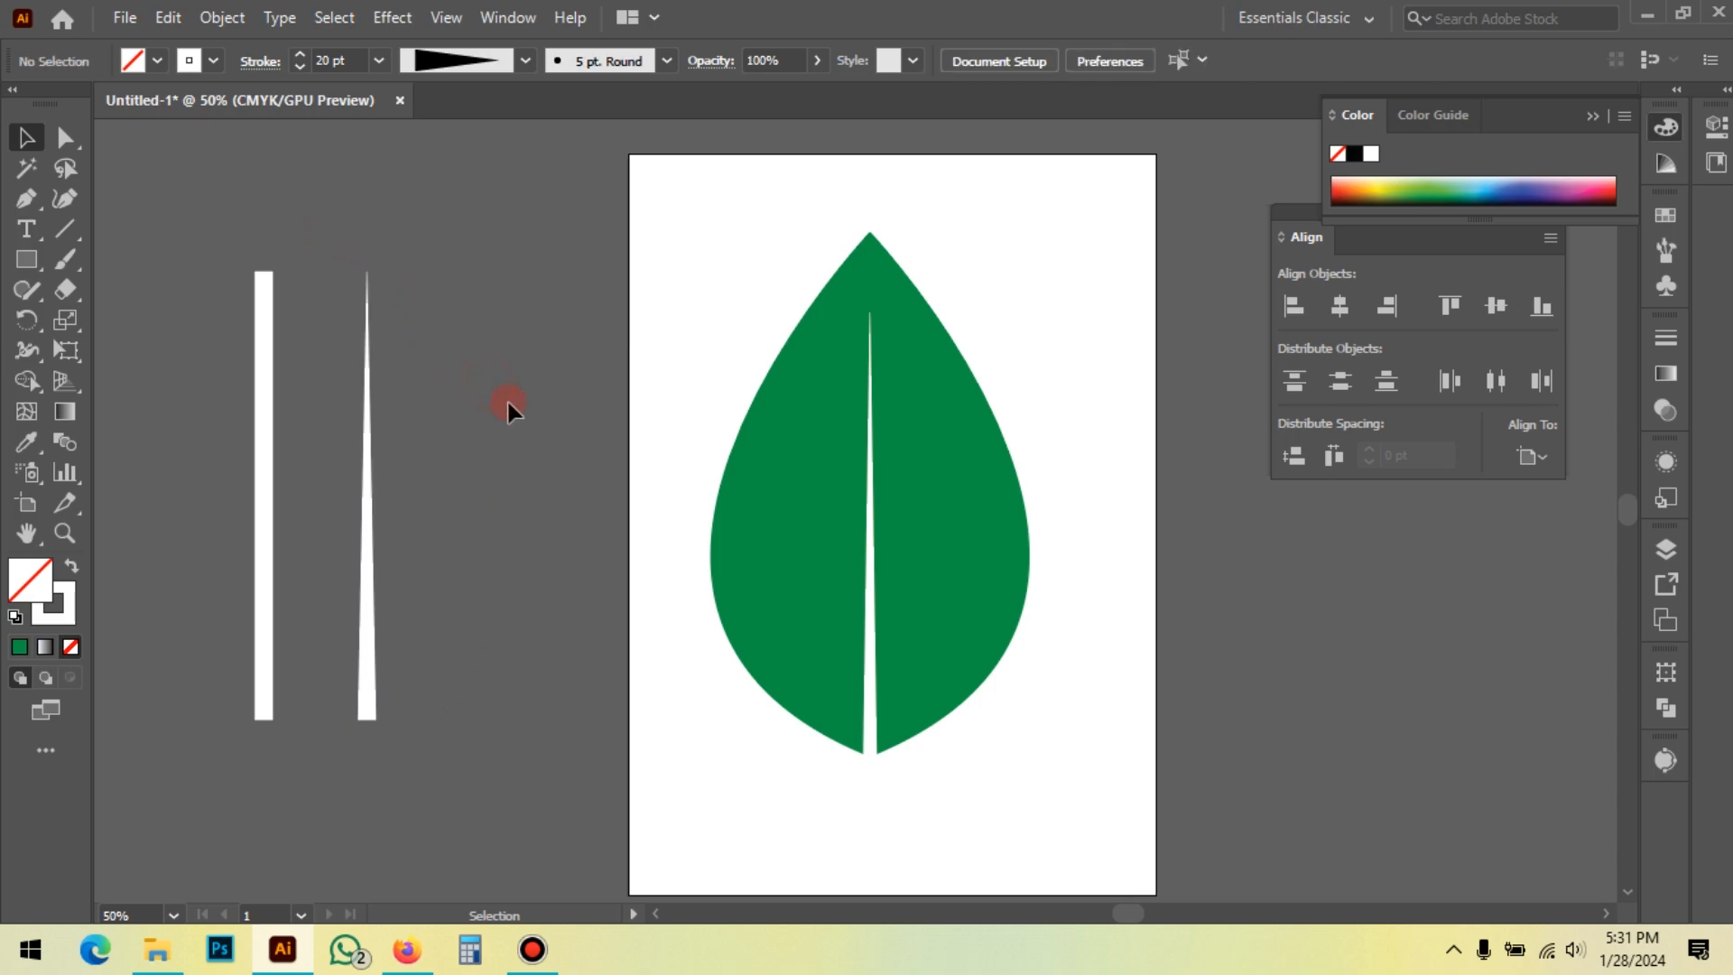
Step: Apply the triangular variable width profile to the outermost off-artboard line, leaving its tip pointing down, and deselect it
left_click(273, 307)
left_click(487, 60)
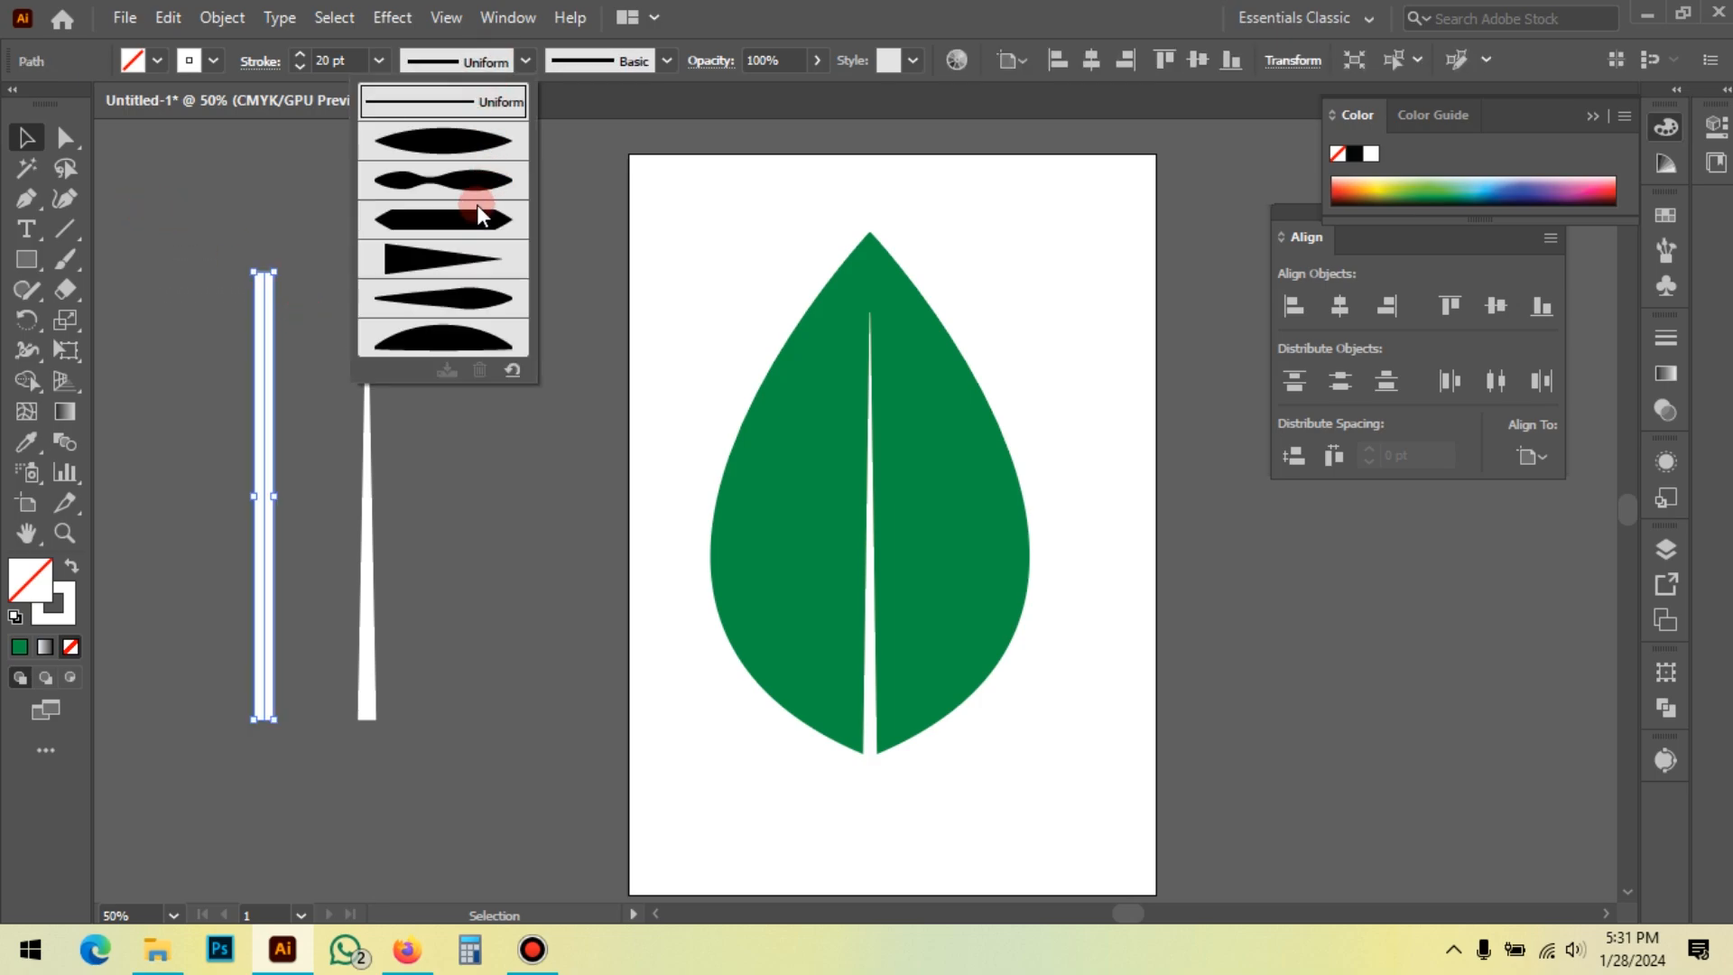
left_click(458, 259)
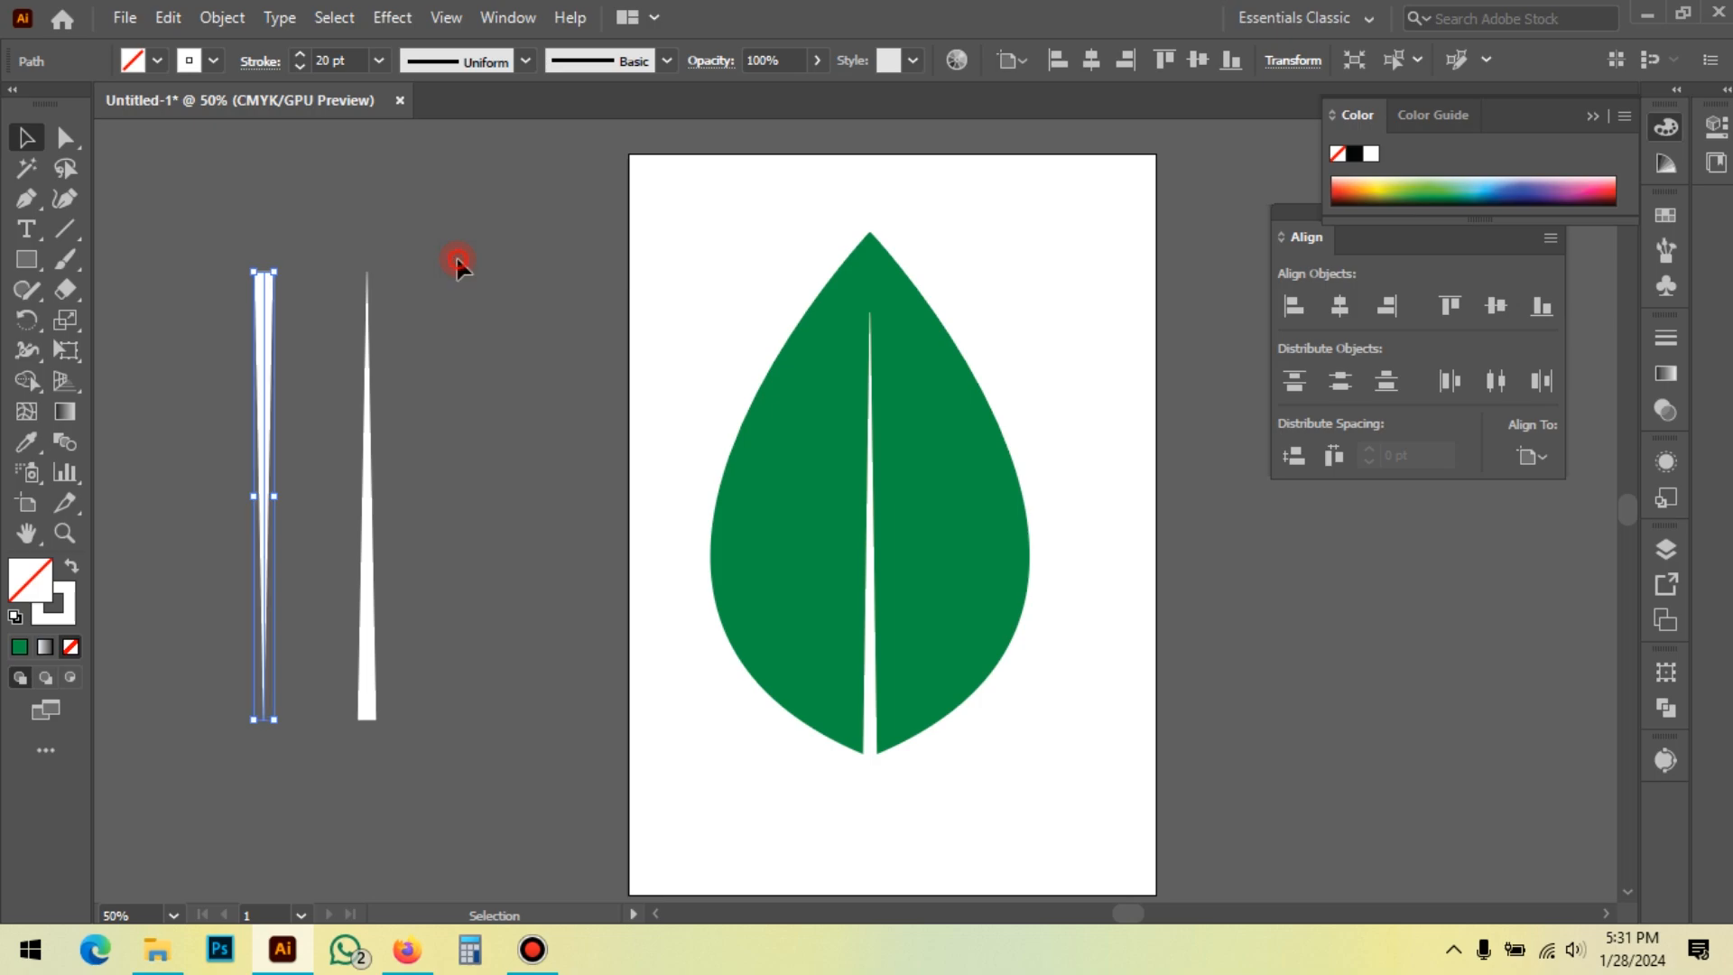
left_click(294, 588)
left_click_drag(249, 780, 255, 777)
left_click(491, 517)
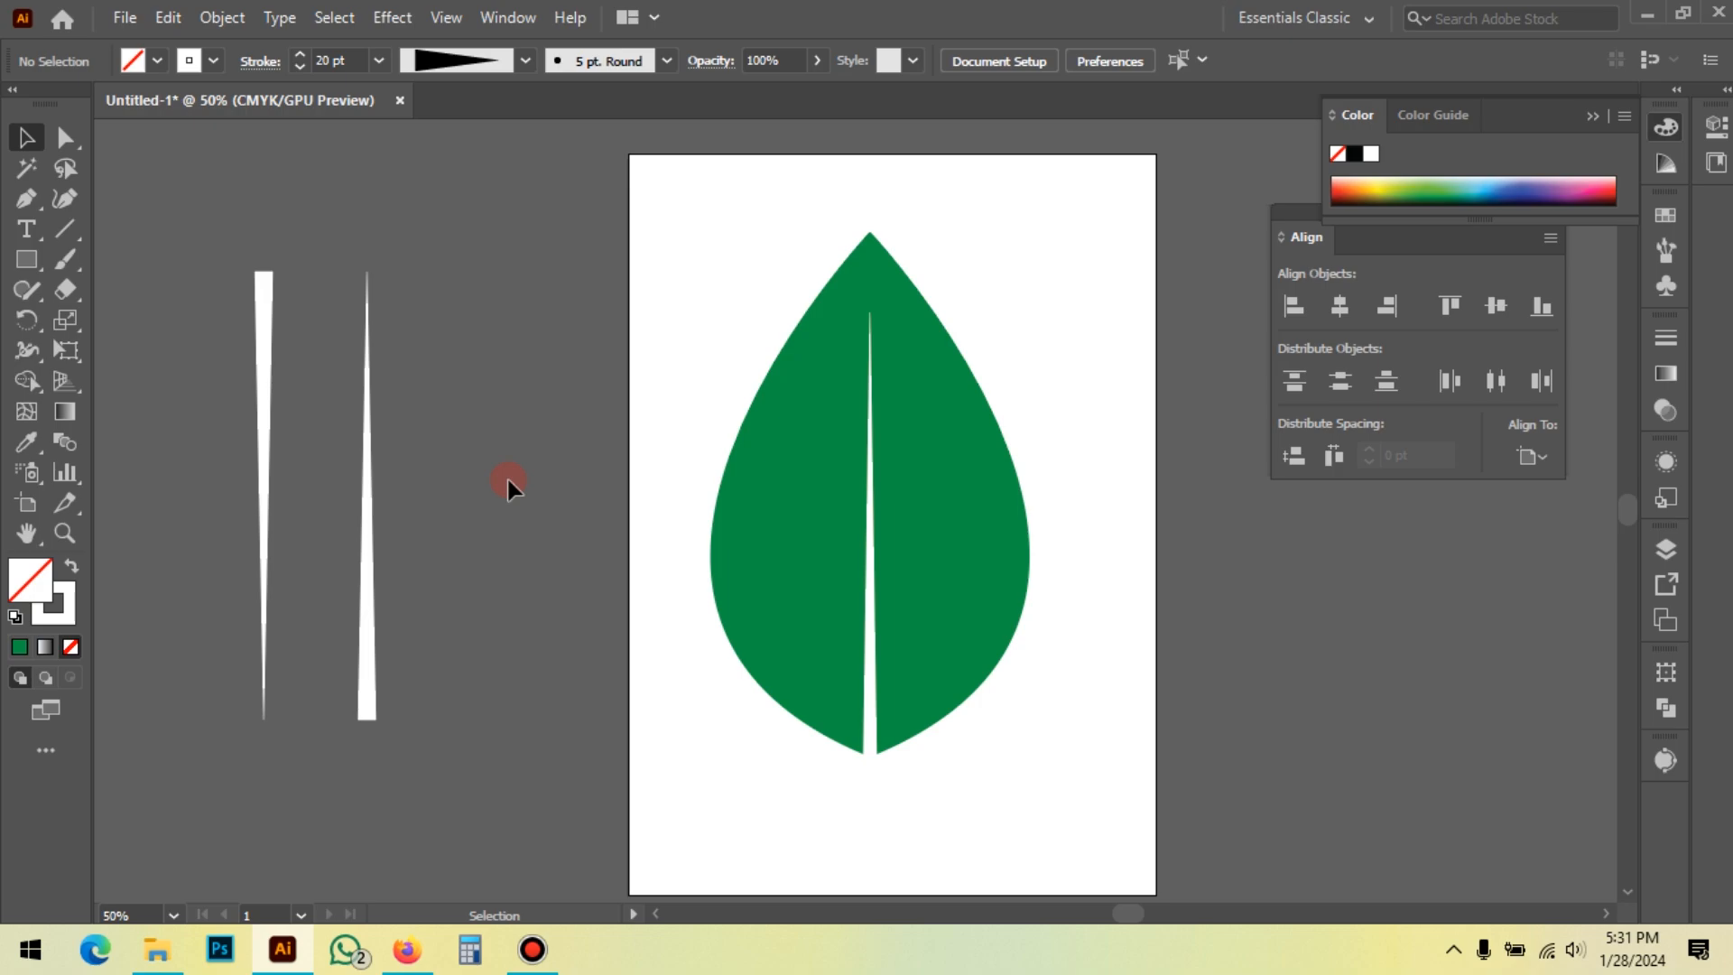
Step: Compare the taper direction of the leaf's central vein with the two tapered lines beside the artboard
left_click(871, 664)
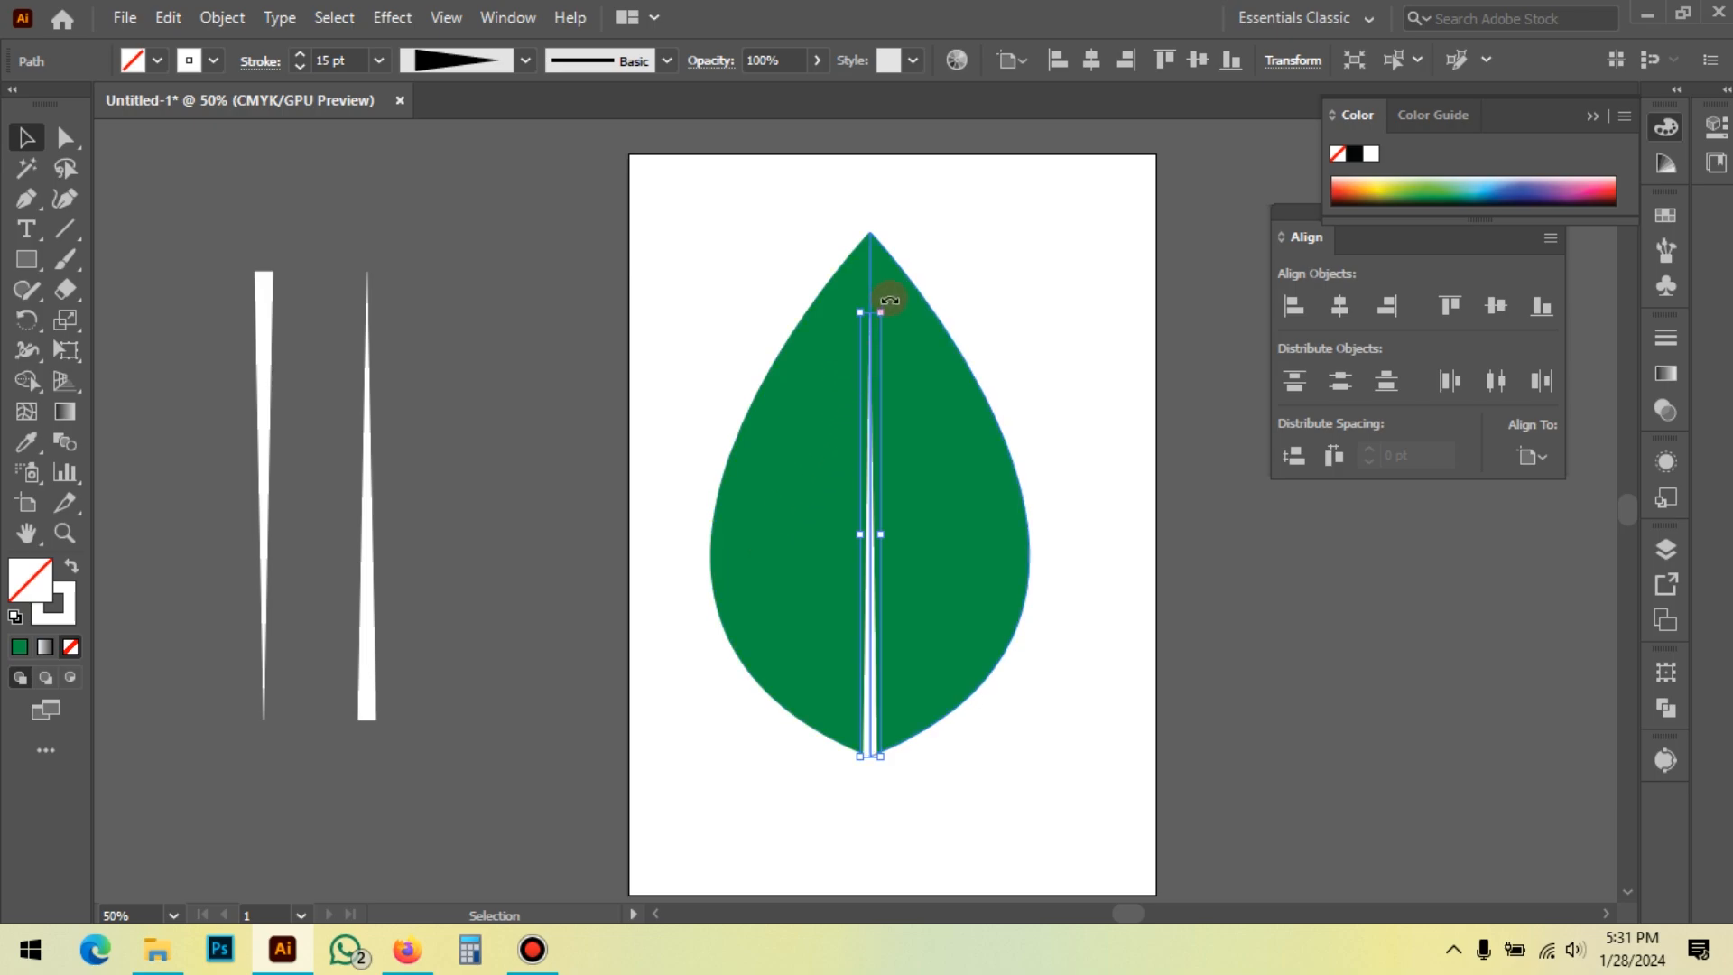
left_click(543, 426)
left_click(756, 398)
left_click(581, 318)
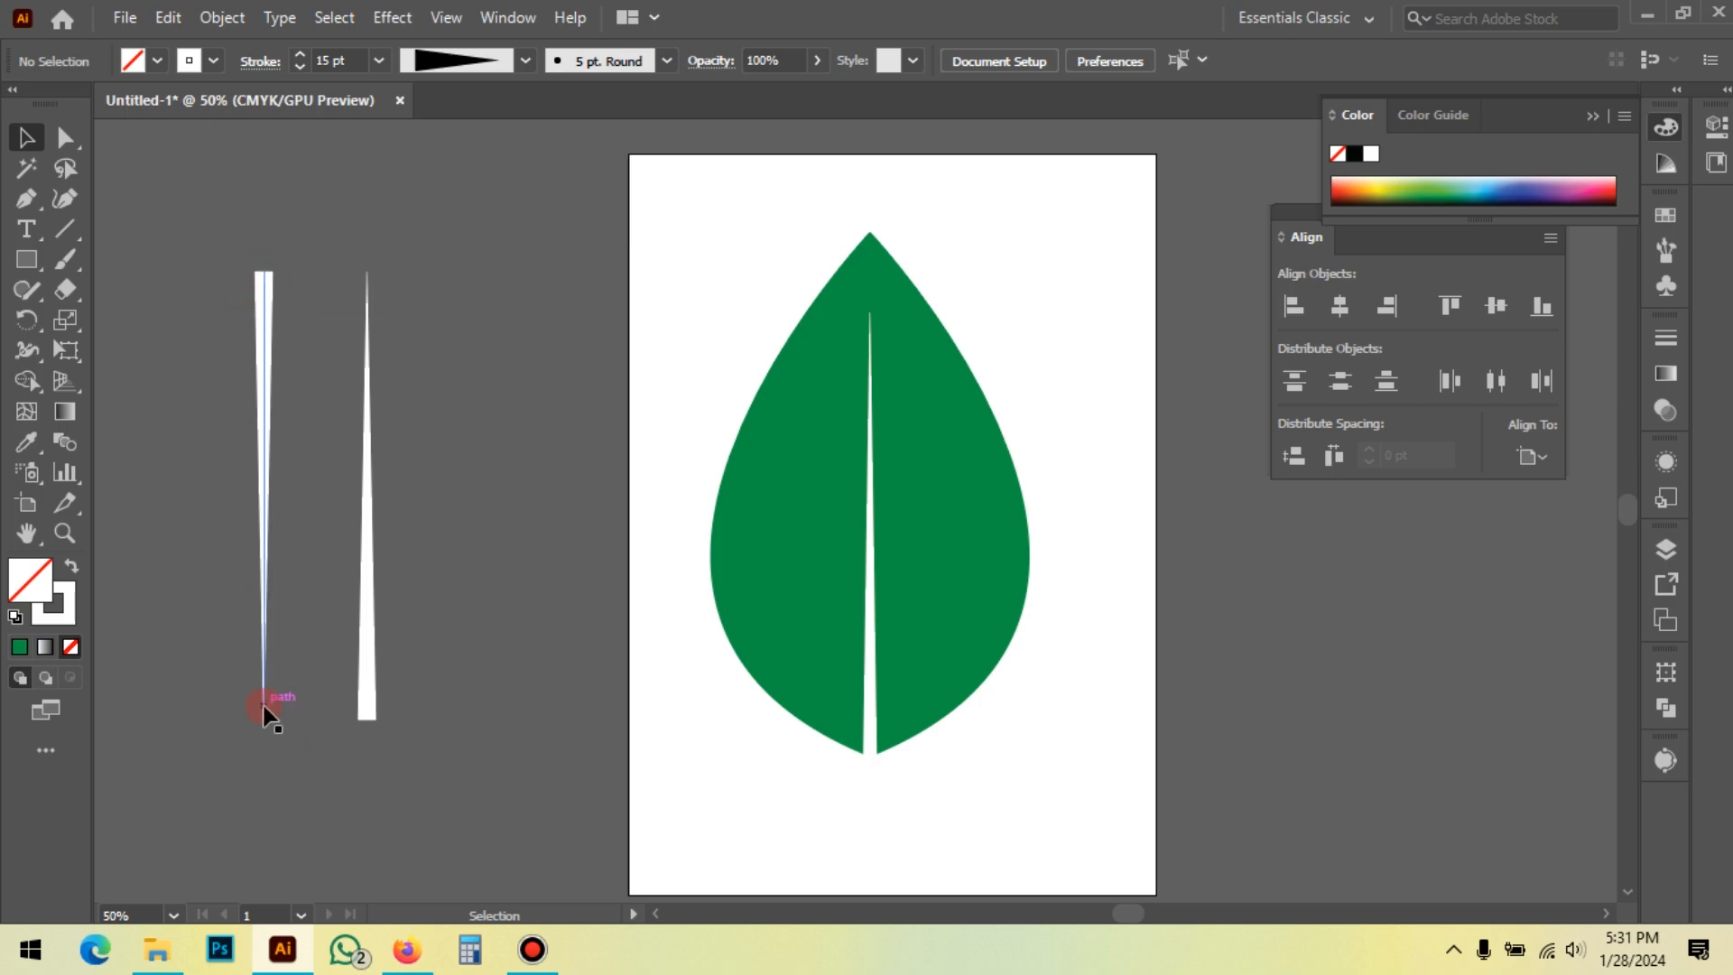
left_click_drag(287, 706, 182, 751)
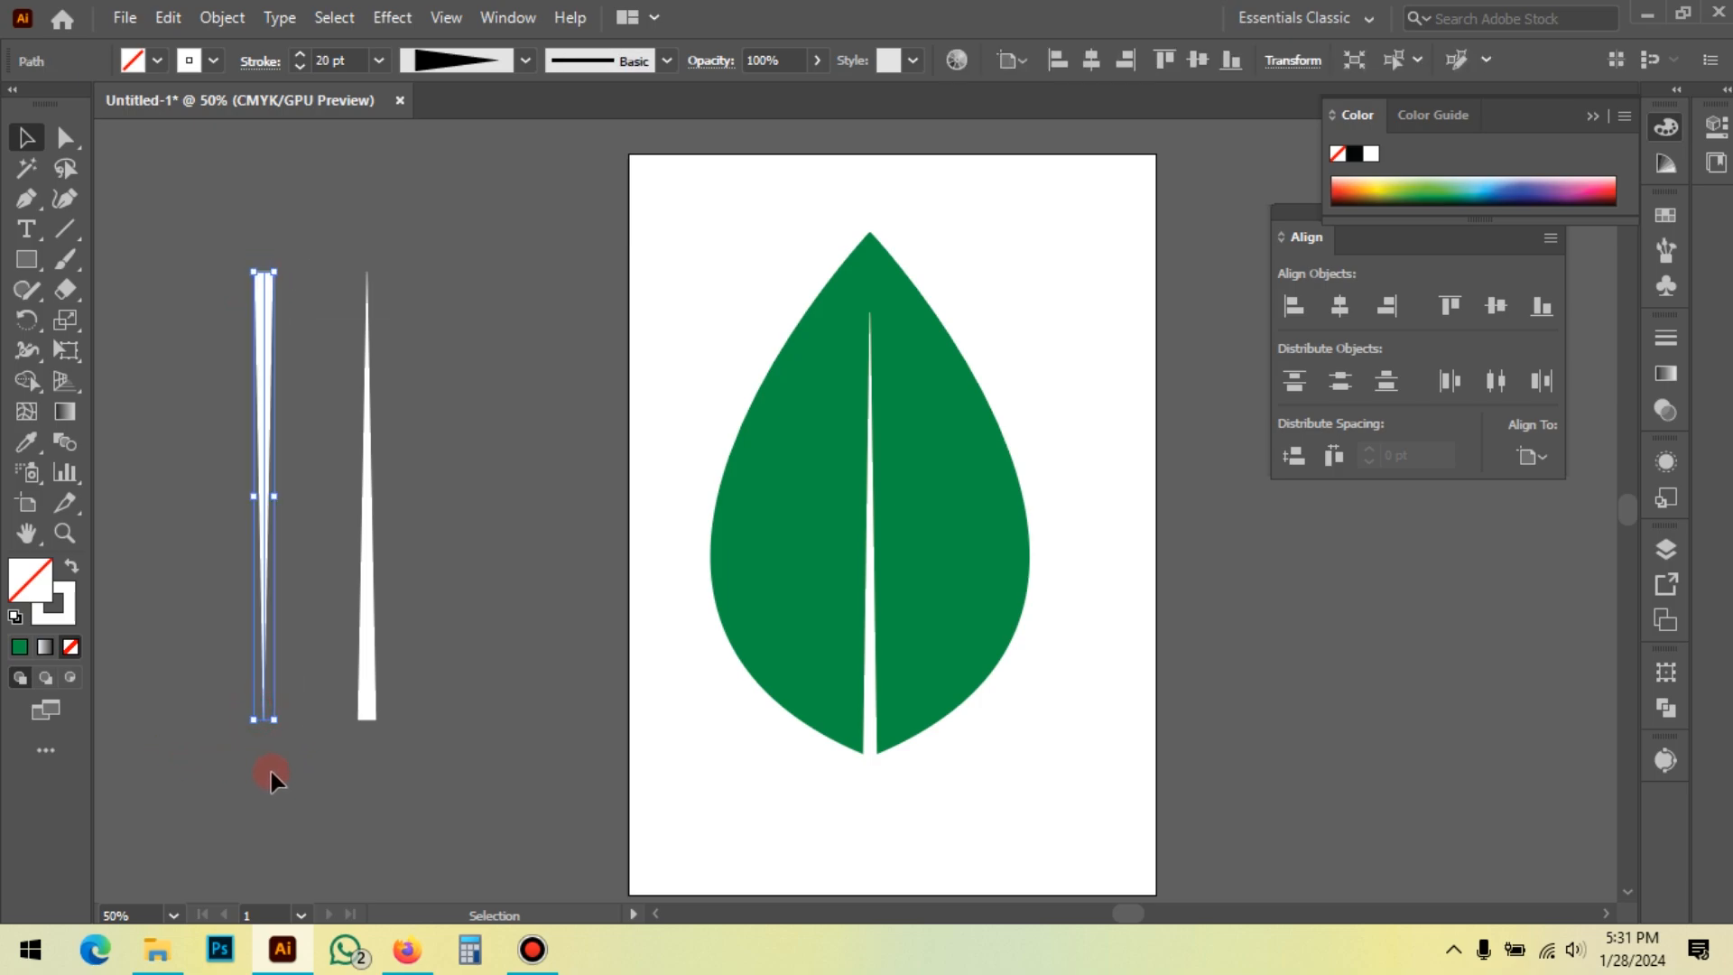
left_click_drag(435, 760, 367, 730)
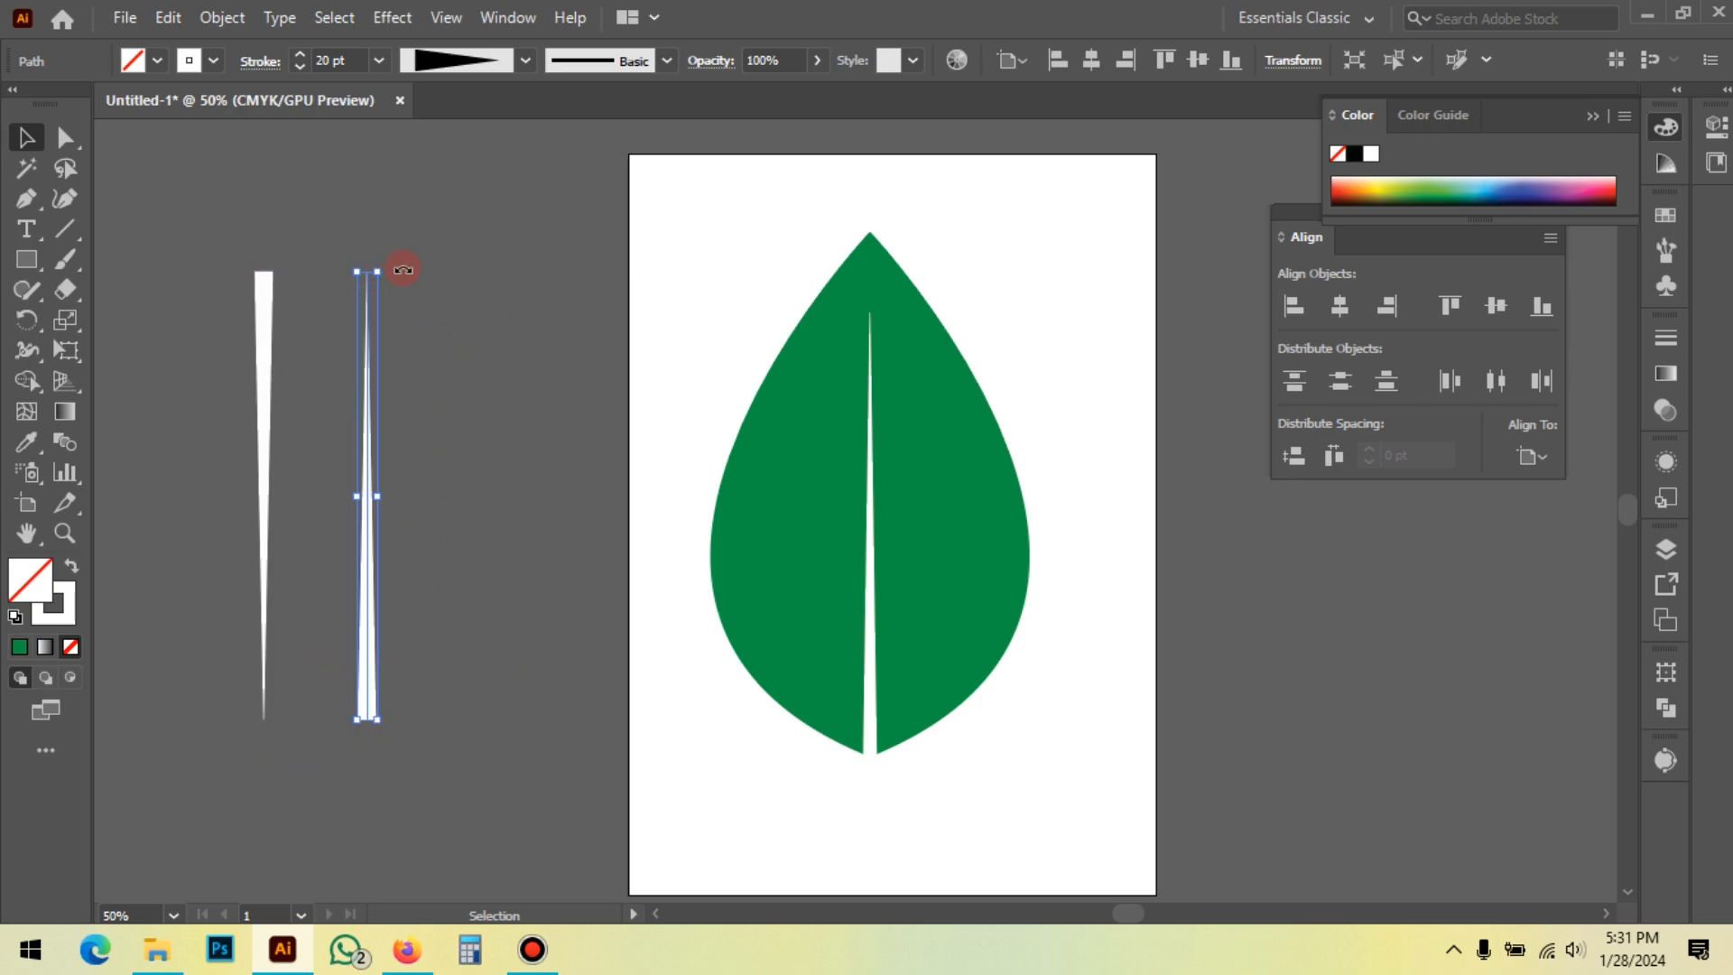
left_click(442, 269)
left_click_drag(345, 264, 463, 342)
left_click(463, 341)
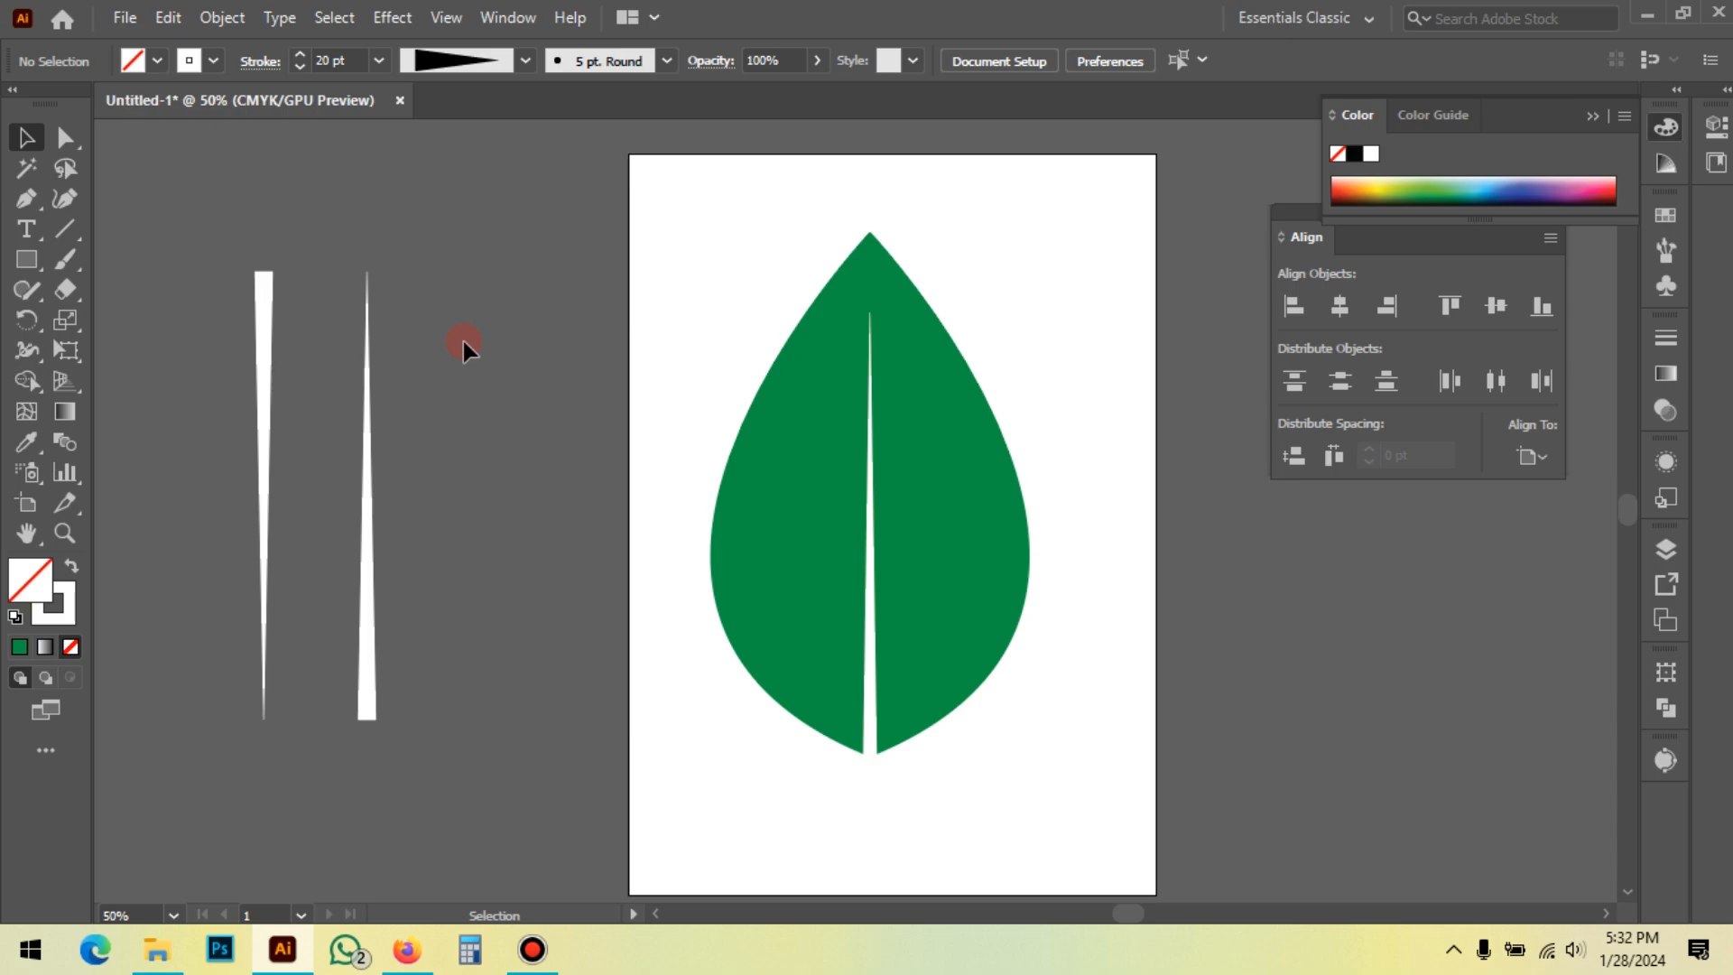
Step: Draw the lowest side vein with the Pen tool, rising rightward from the central vein, about 117 pt wide and 78 pt high
key("space")
left_click_drag(695, 357, 514, 347)
left_click_drag(522, 260, 986, 405)
left_click(977, 398)
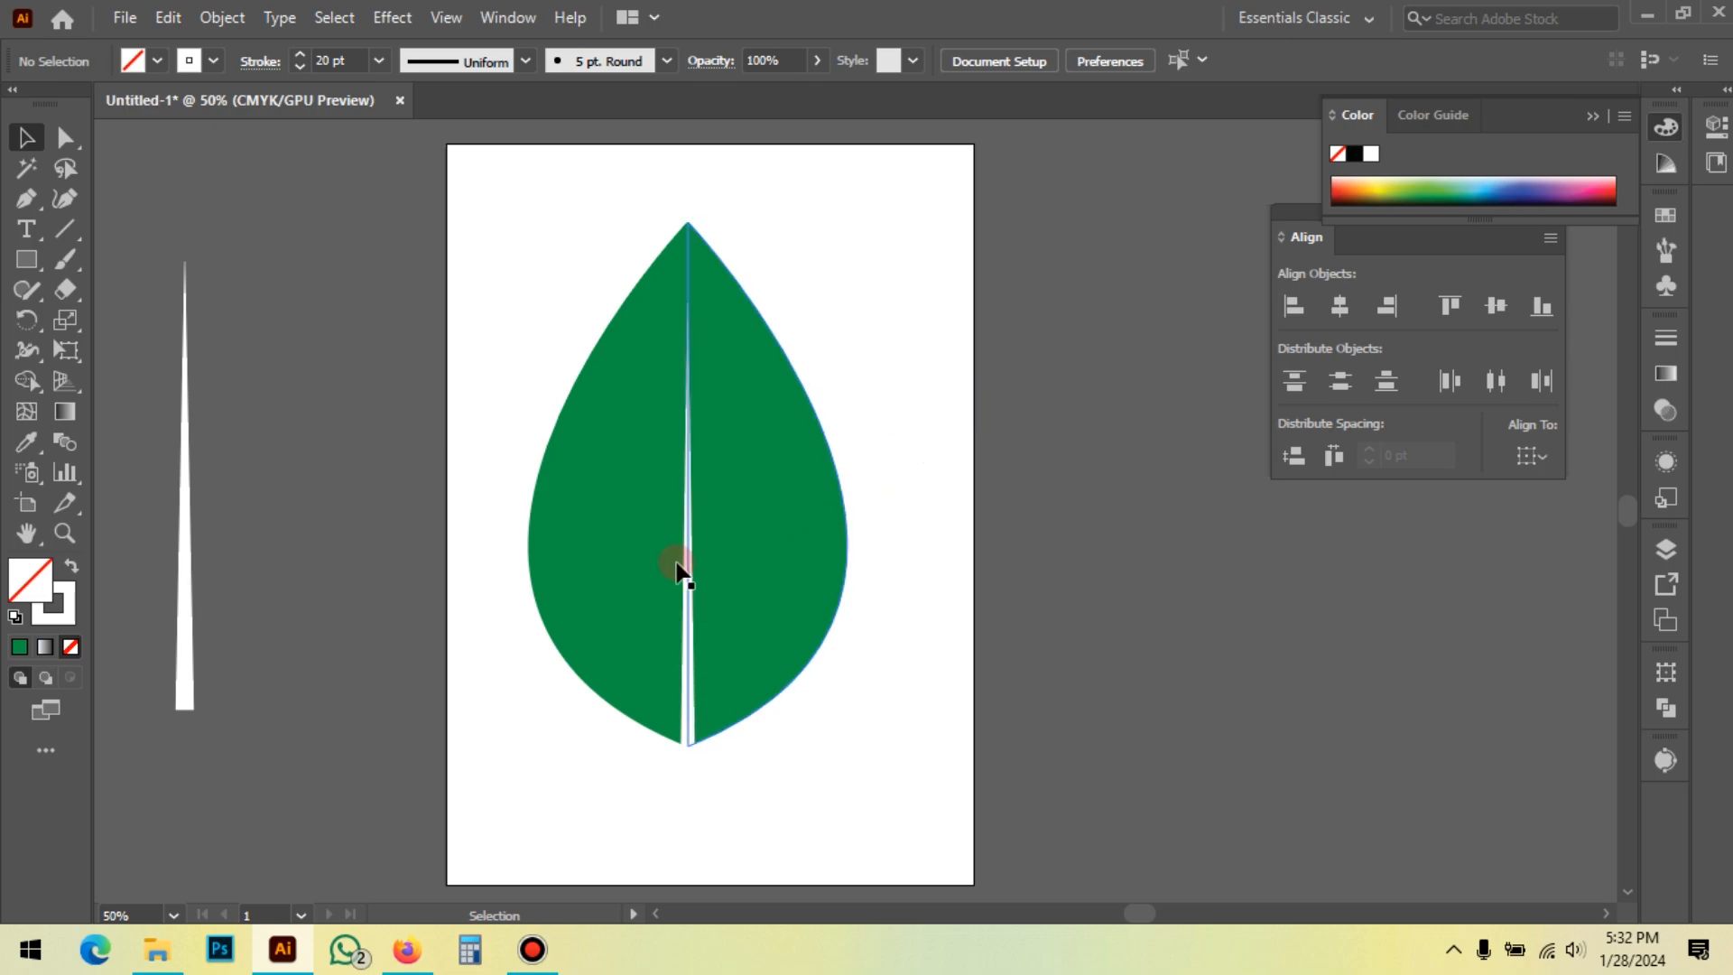
left_click(14, 194)
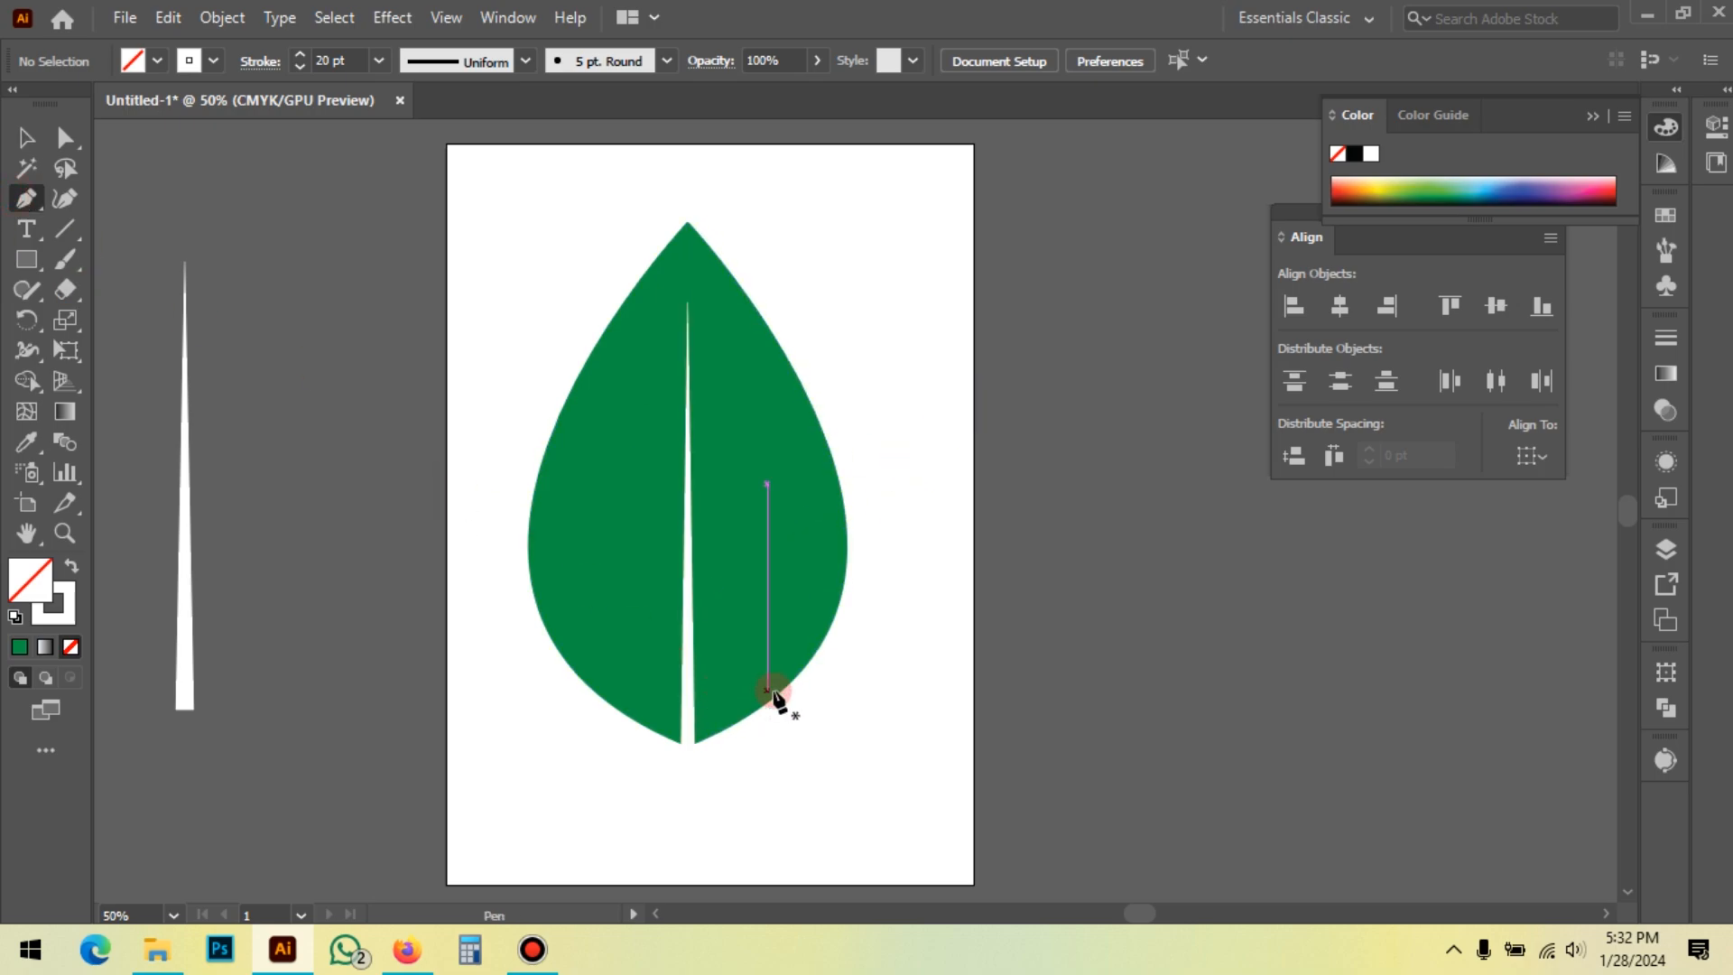
scroll(733, 691, "up", 2)
left_click(686, 710)
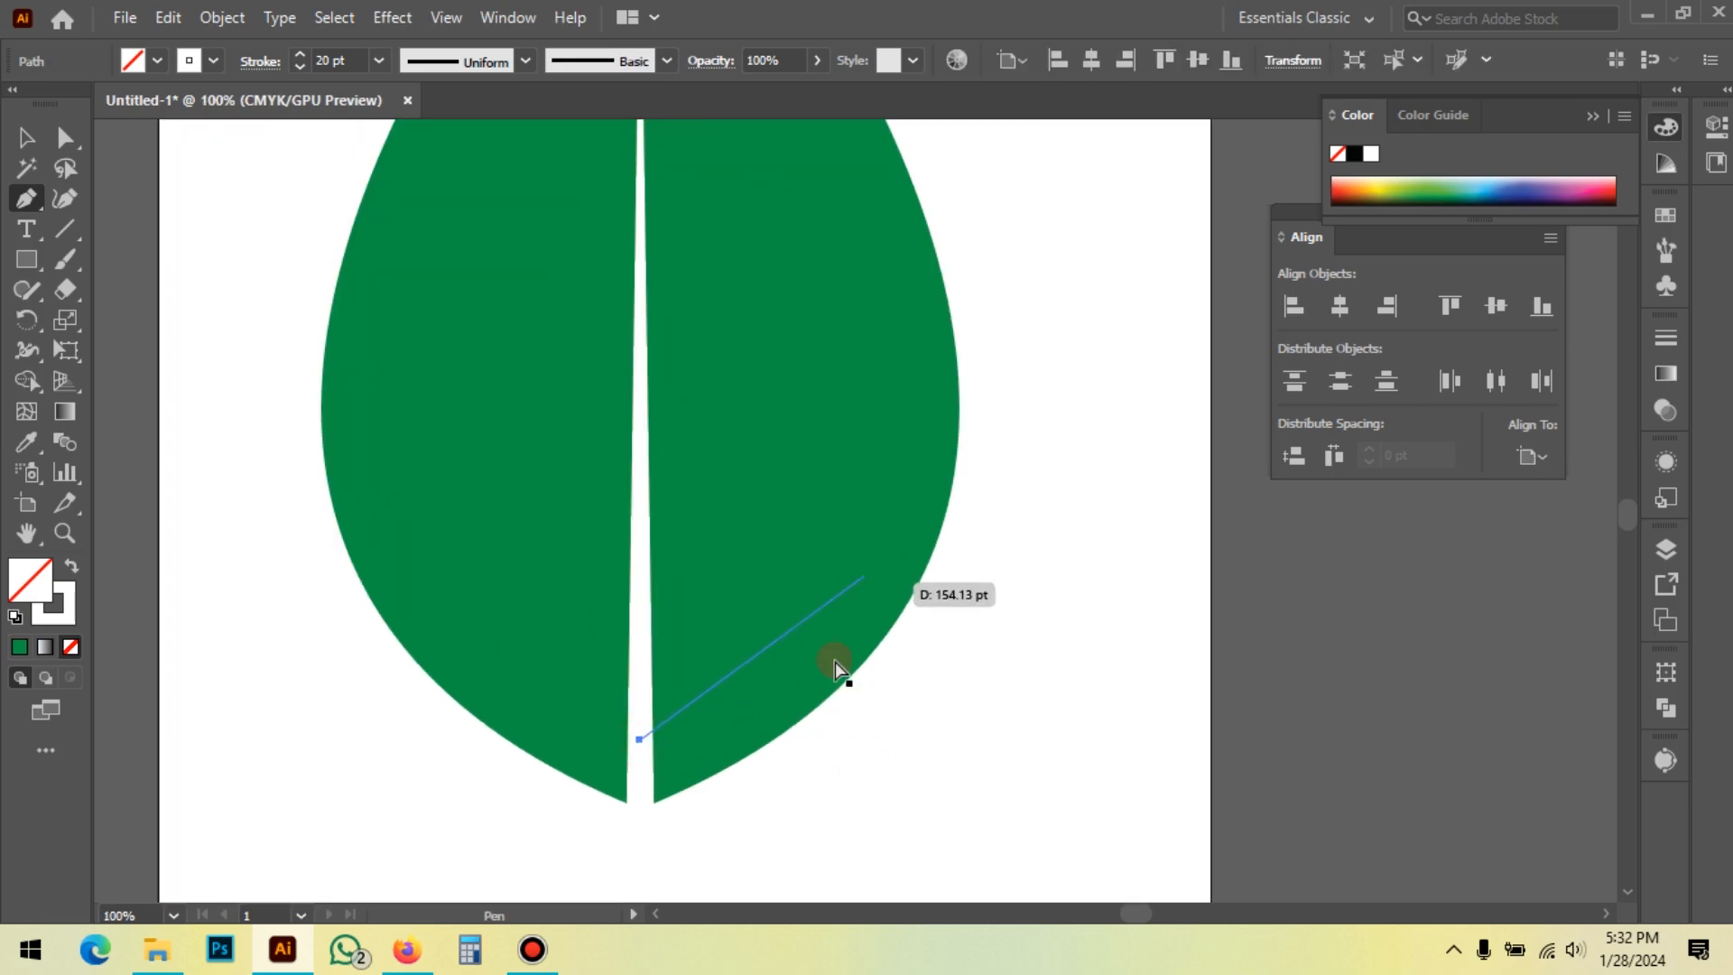
key("ctrl+z")
left_click(639, 686)
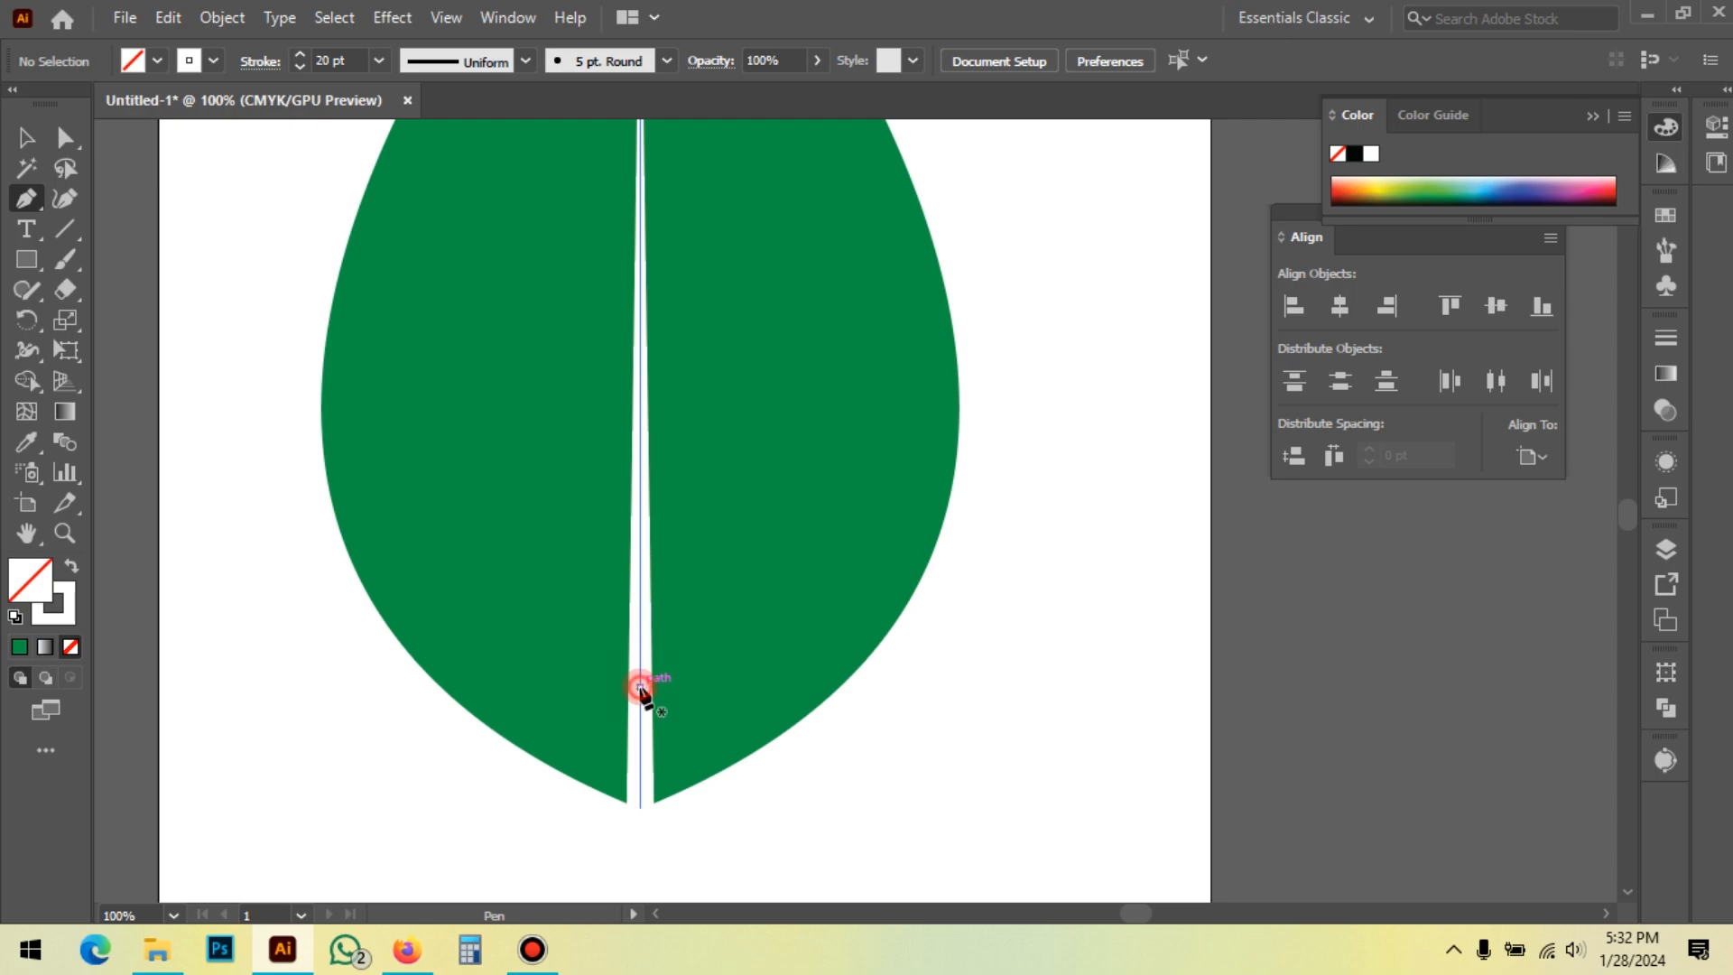
left_click(848, 549)
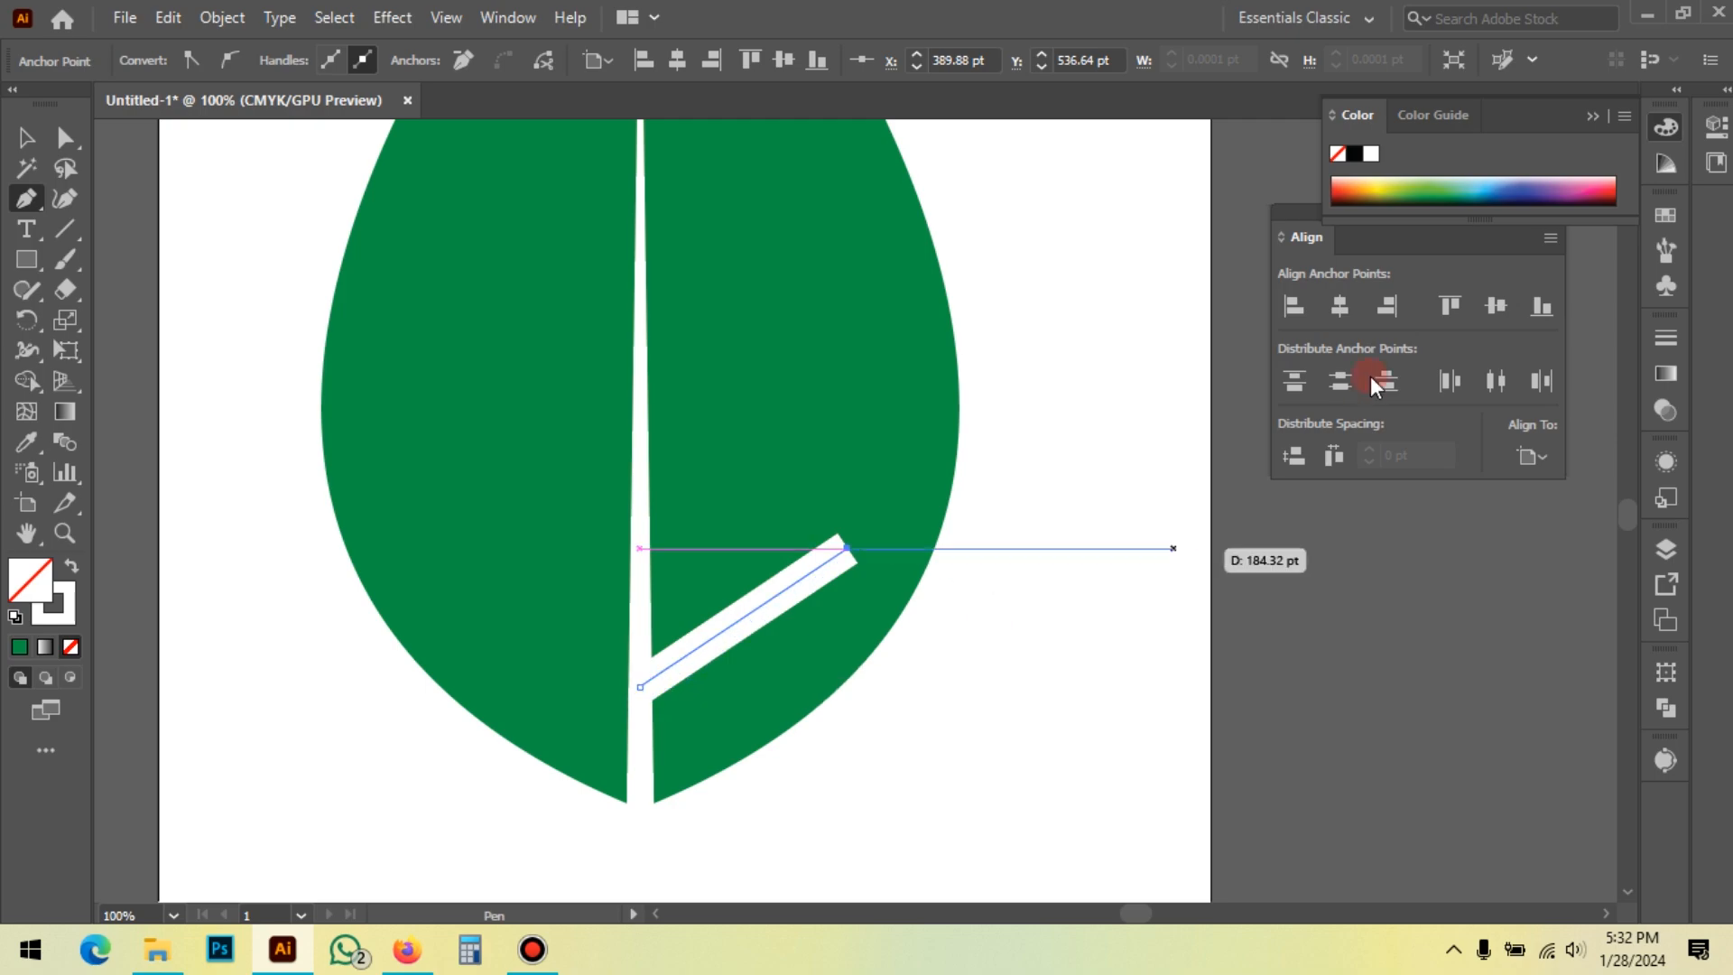
left_click(640, 687)
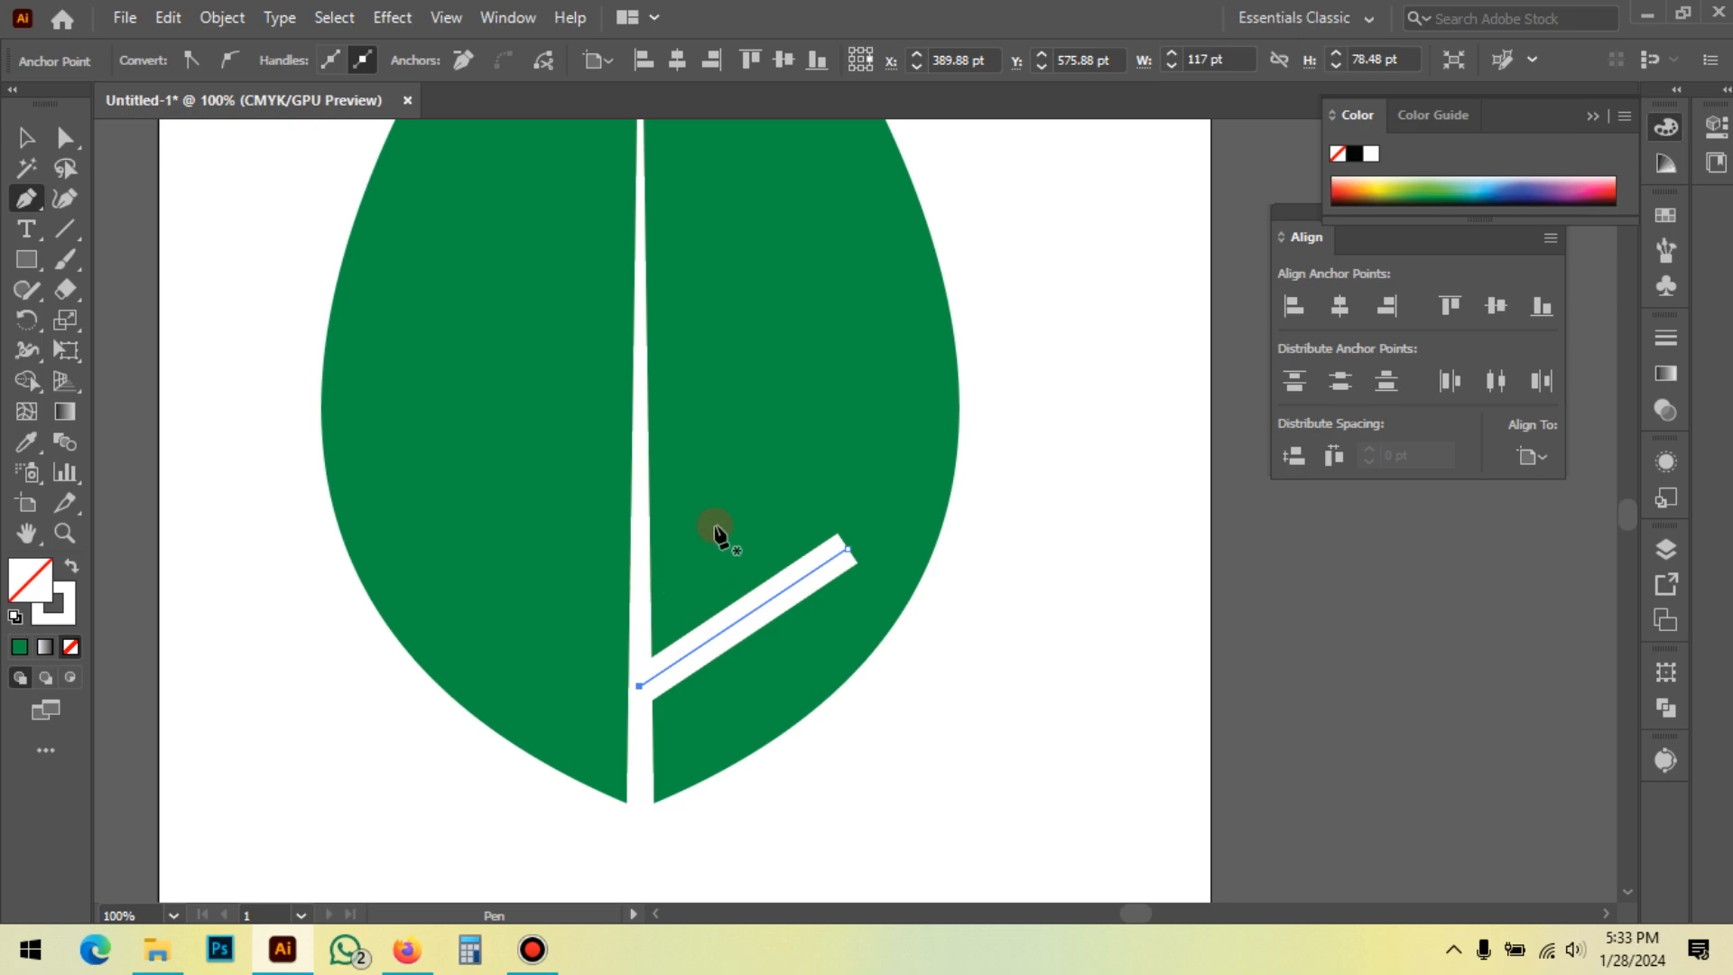
Step: Draw a second side vein above the first with the Pen tool, from about X 273, Y 526 pt to X 395, Y 454 pt
scroll(720, 534, "up", 3)
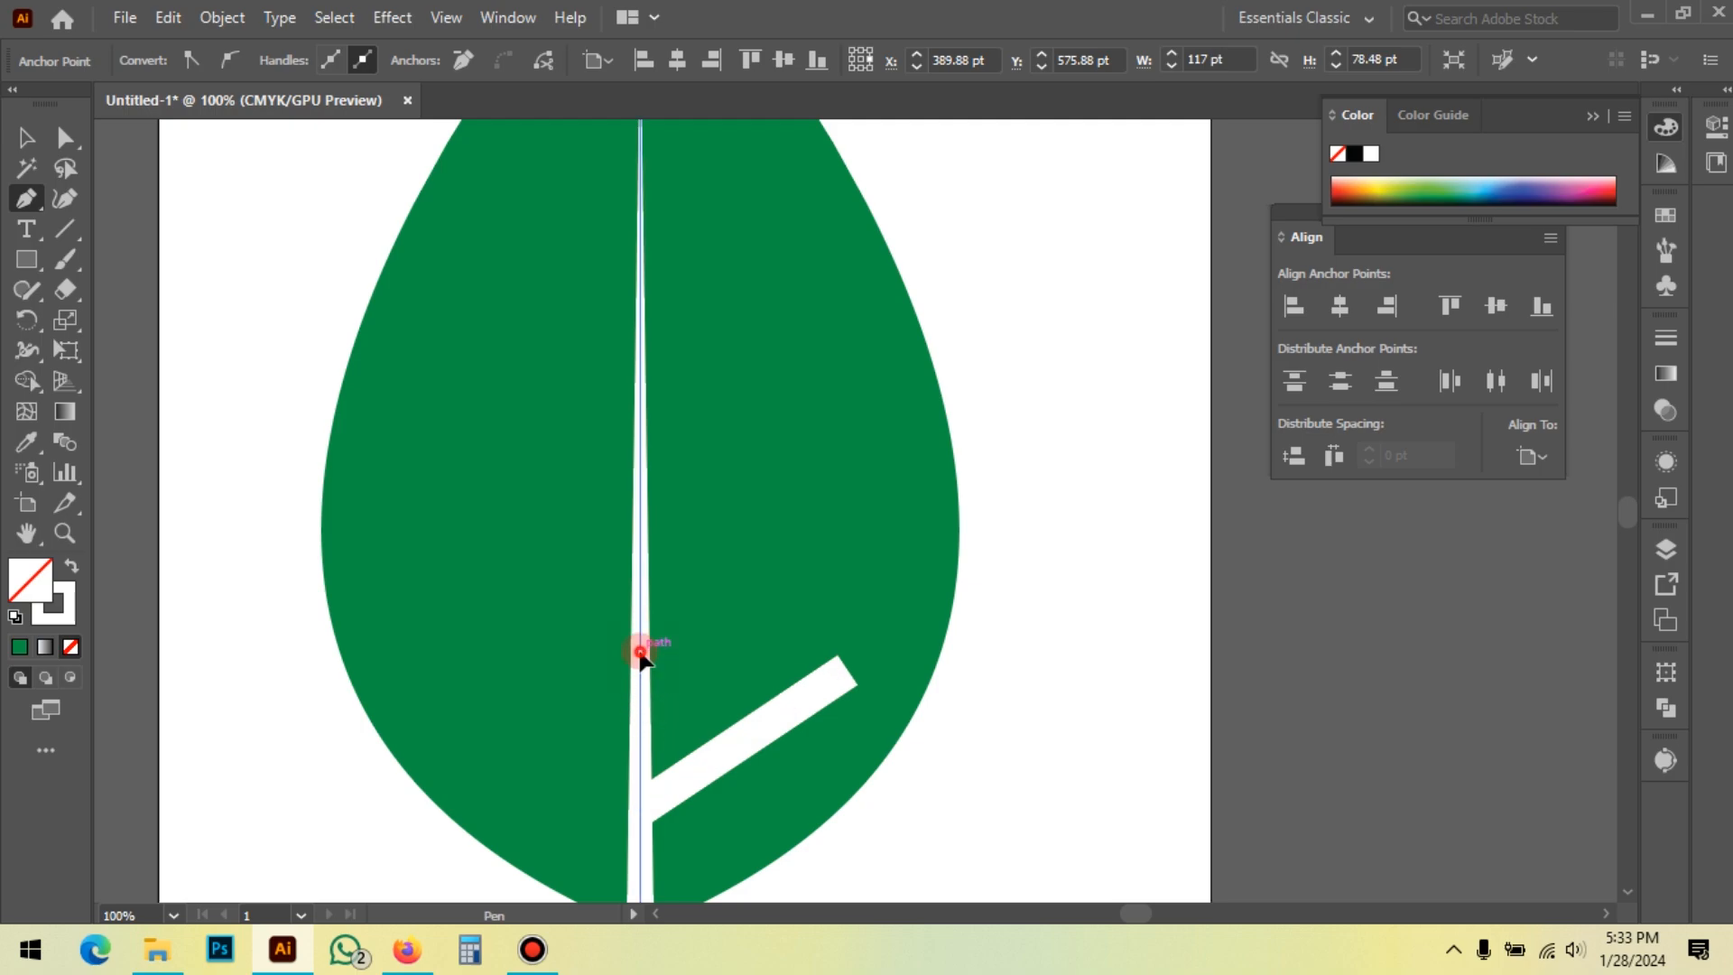
left_click(639, 650)
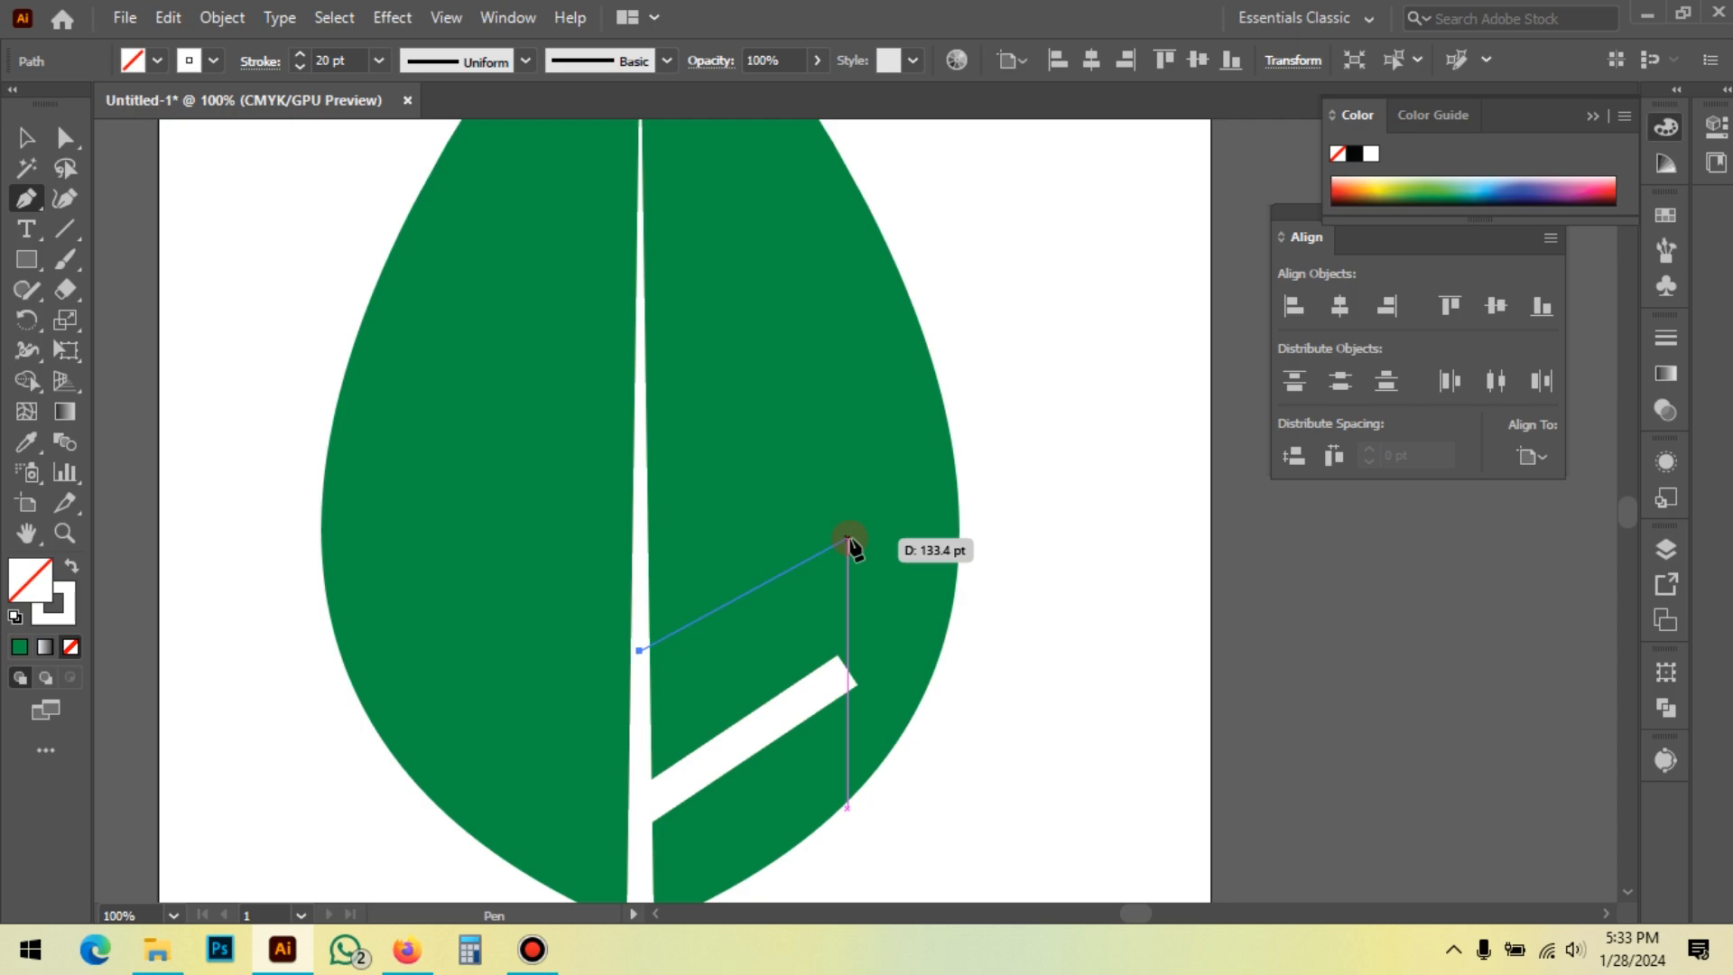
left_click(855, 528)
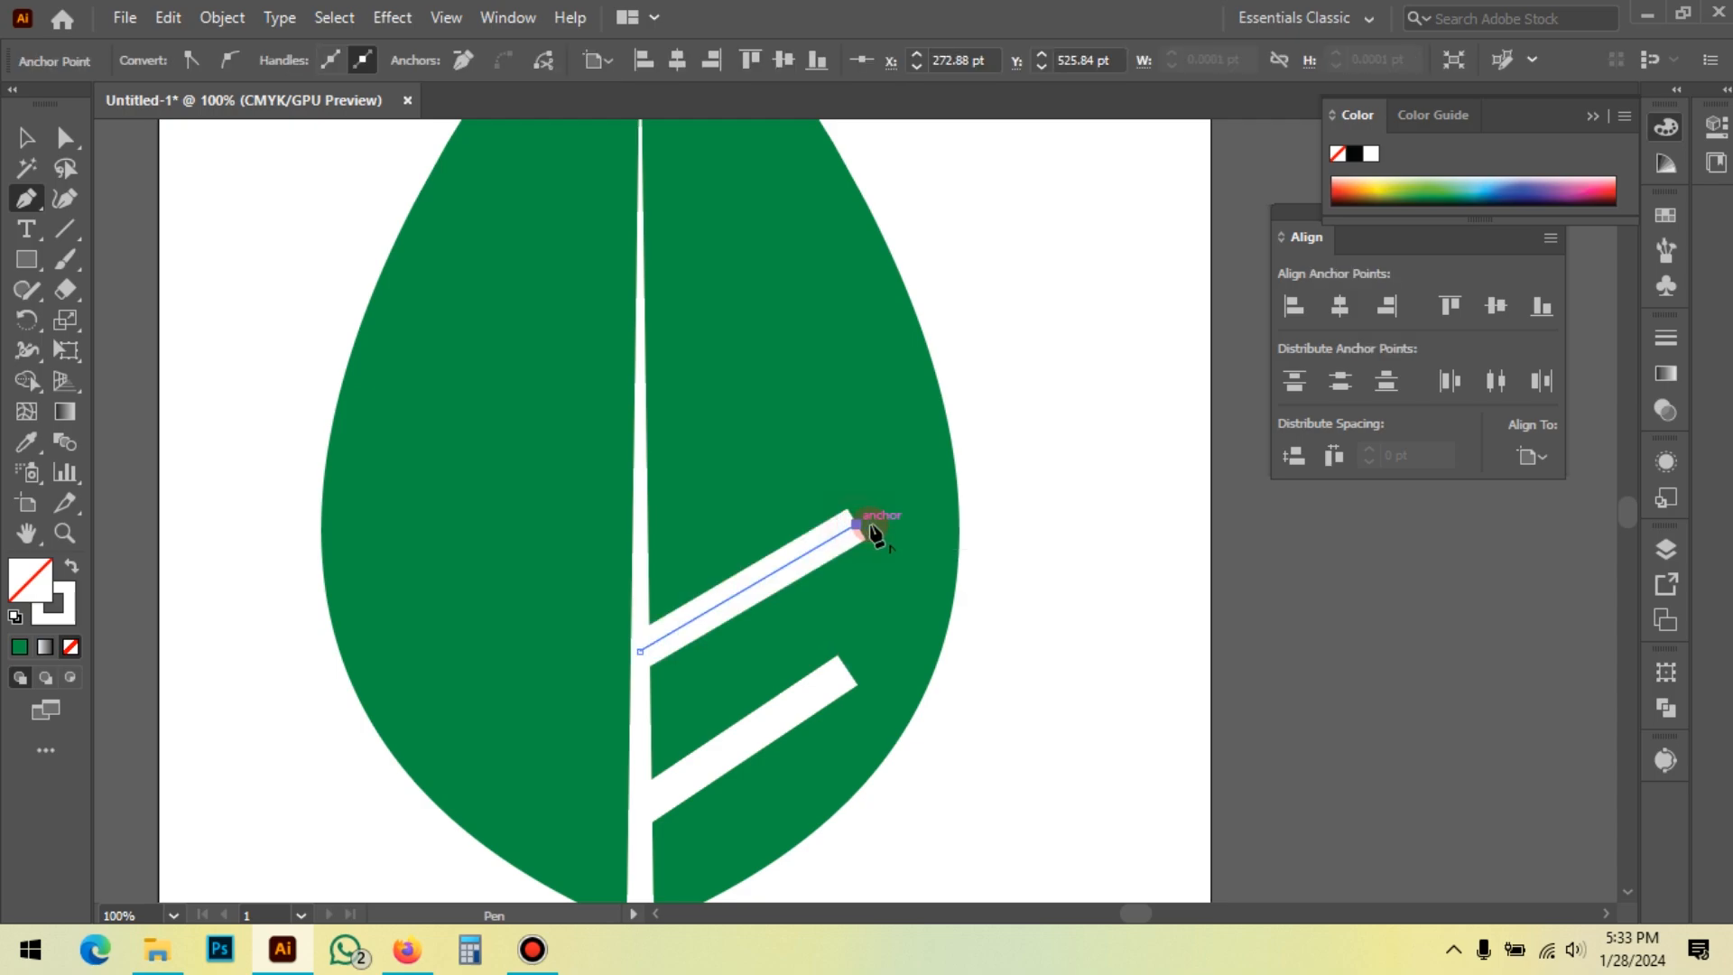
scroll(955, 487, "up", 2)
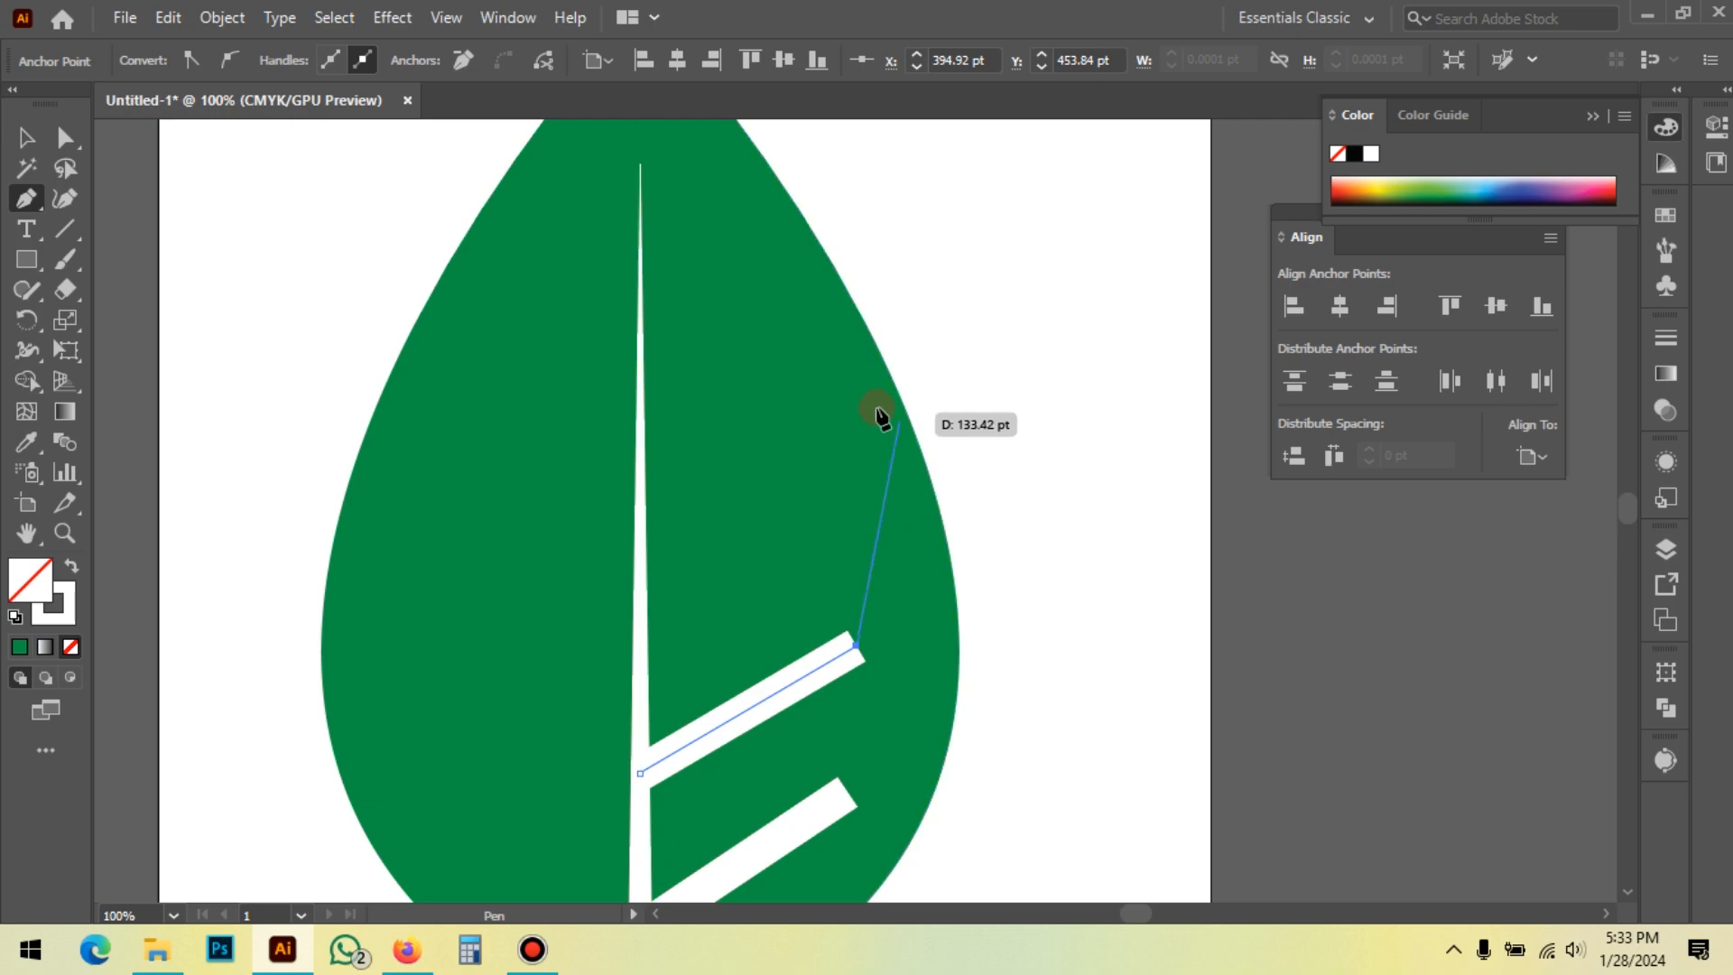
key("Escape")
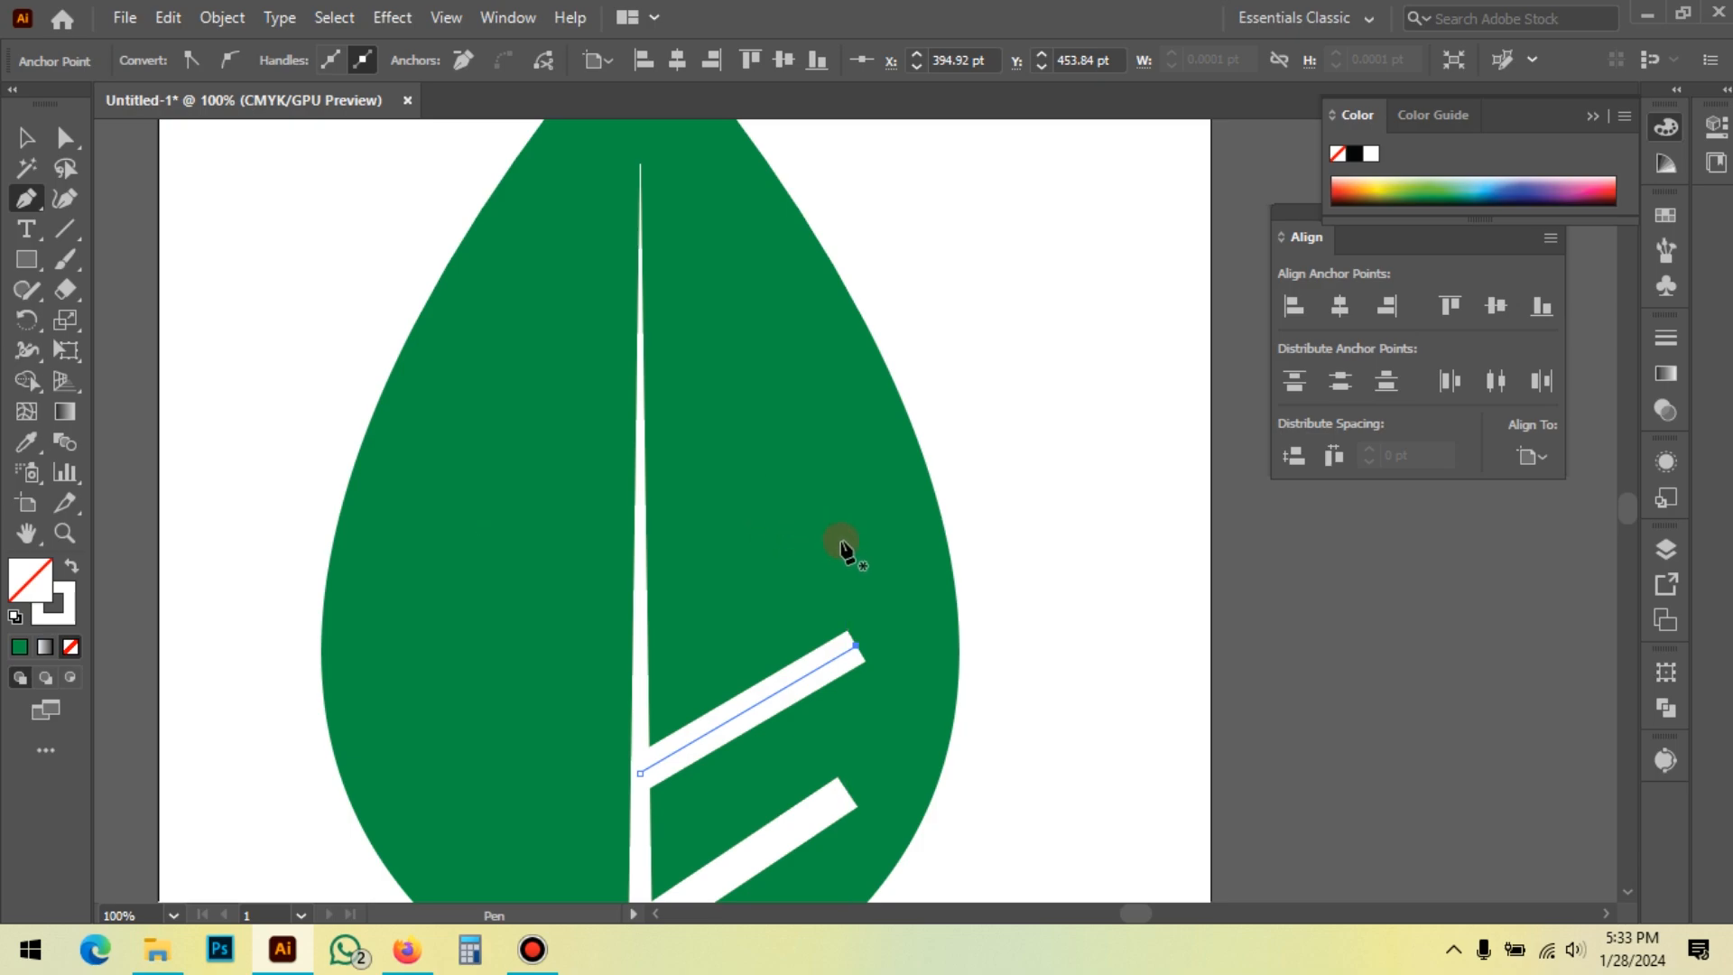
Step: Draw a slightly shorter third side vein from the central vein, ending at about X 374, Y 387 pt
scroll(843, 545, "down", 1)
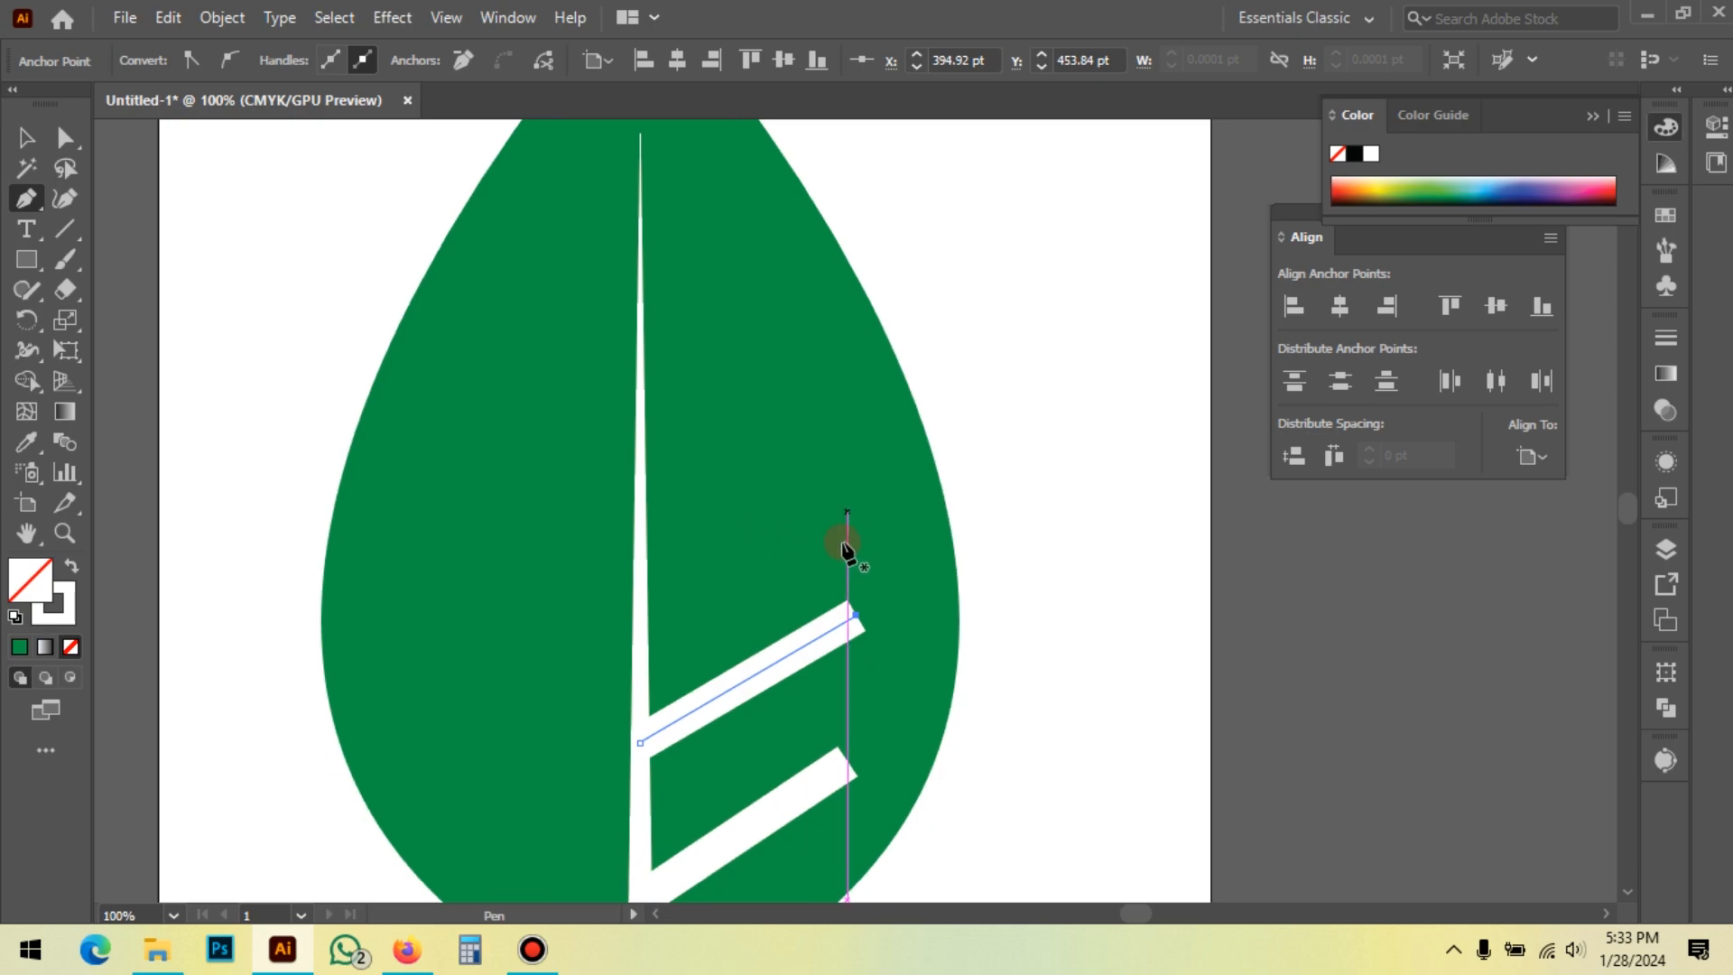
left_click(640, 600)
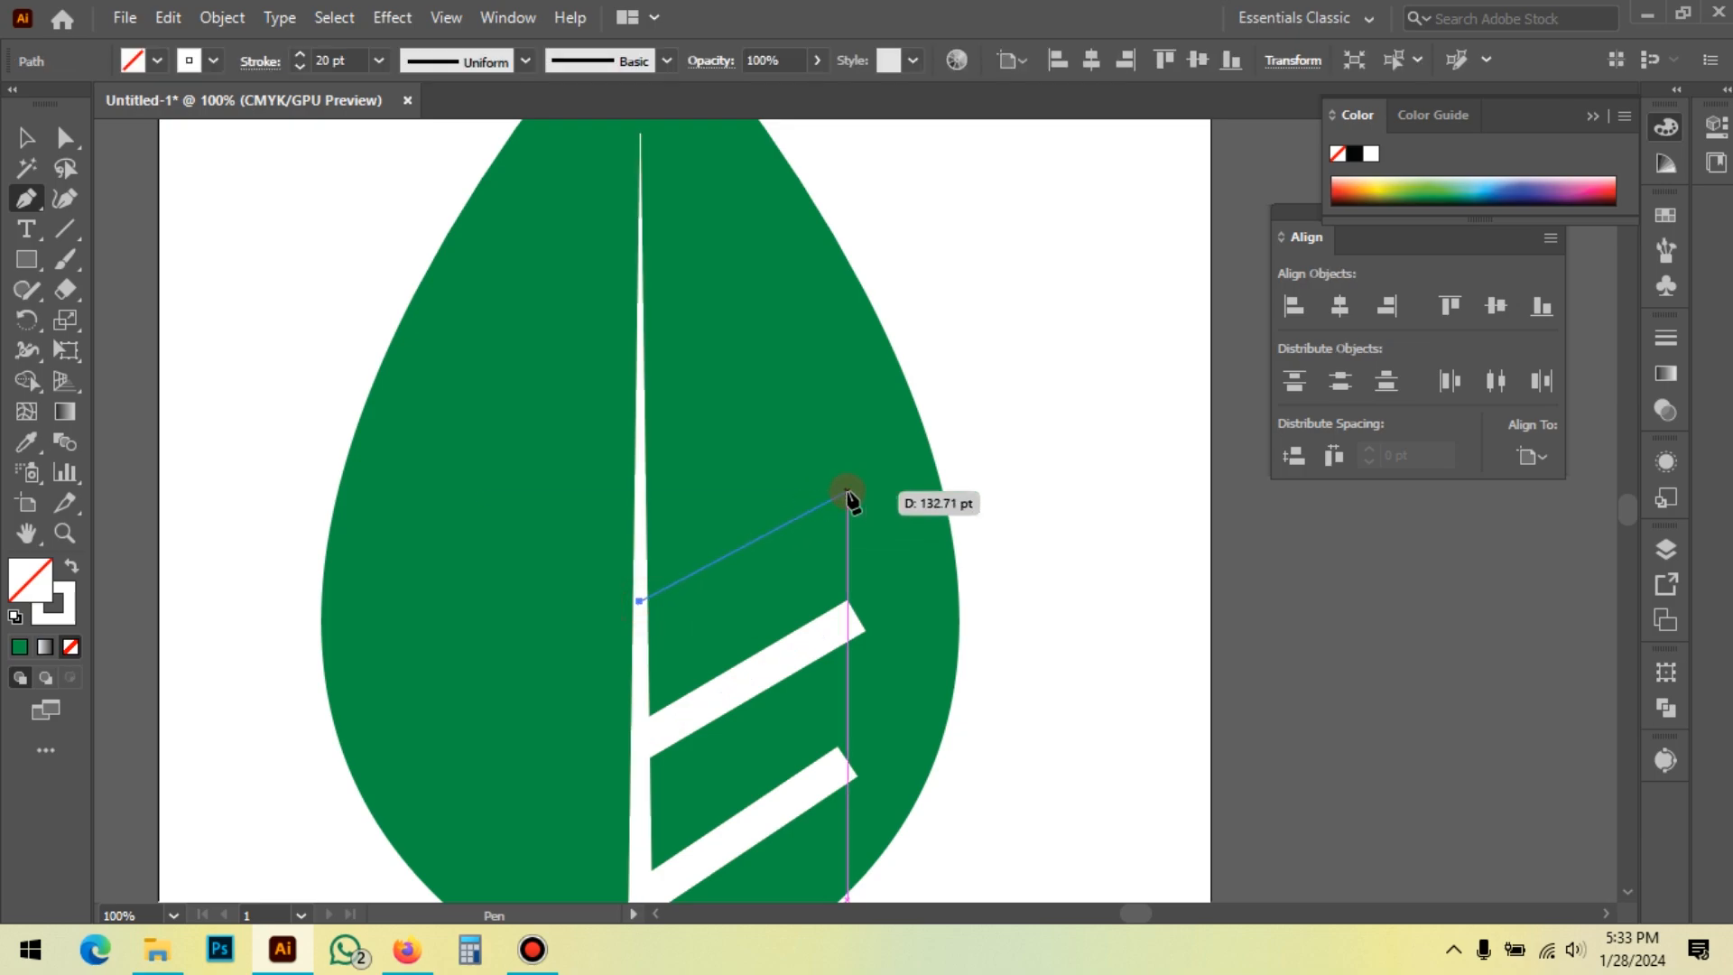
left_click(819, 498)
key("Return")
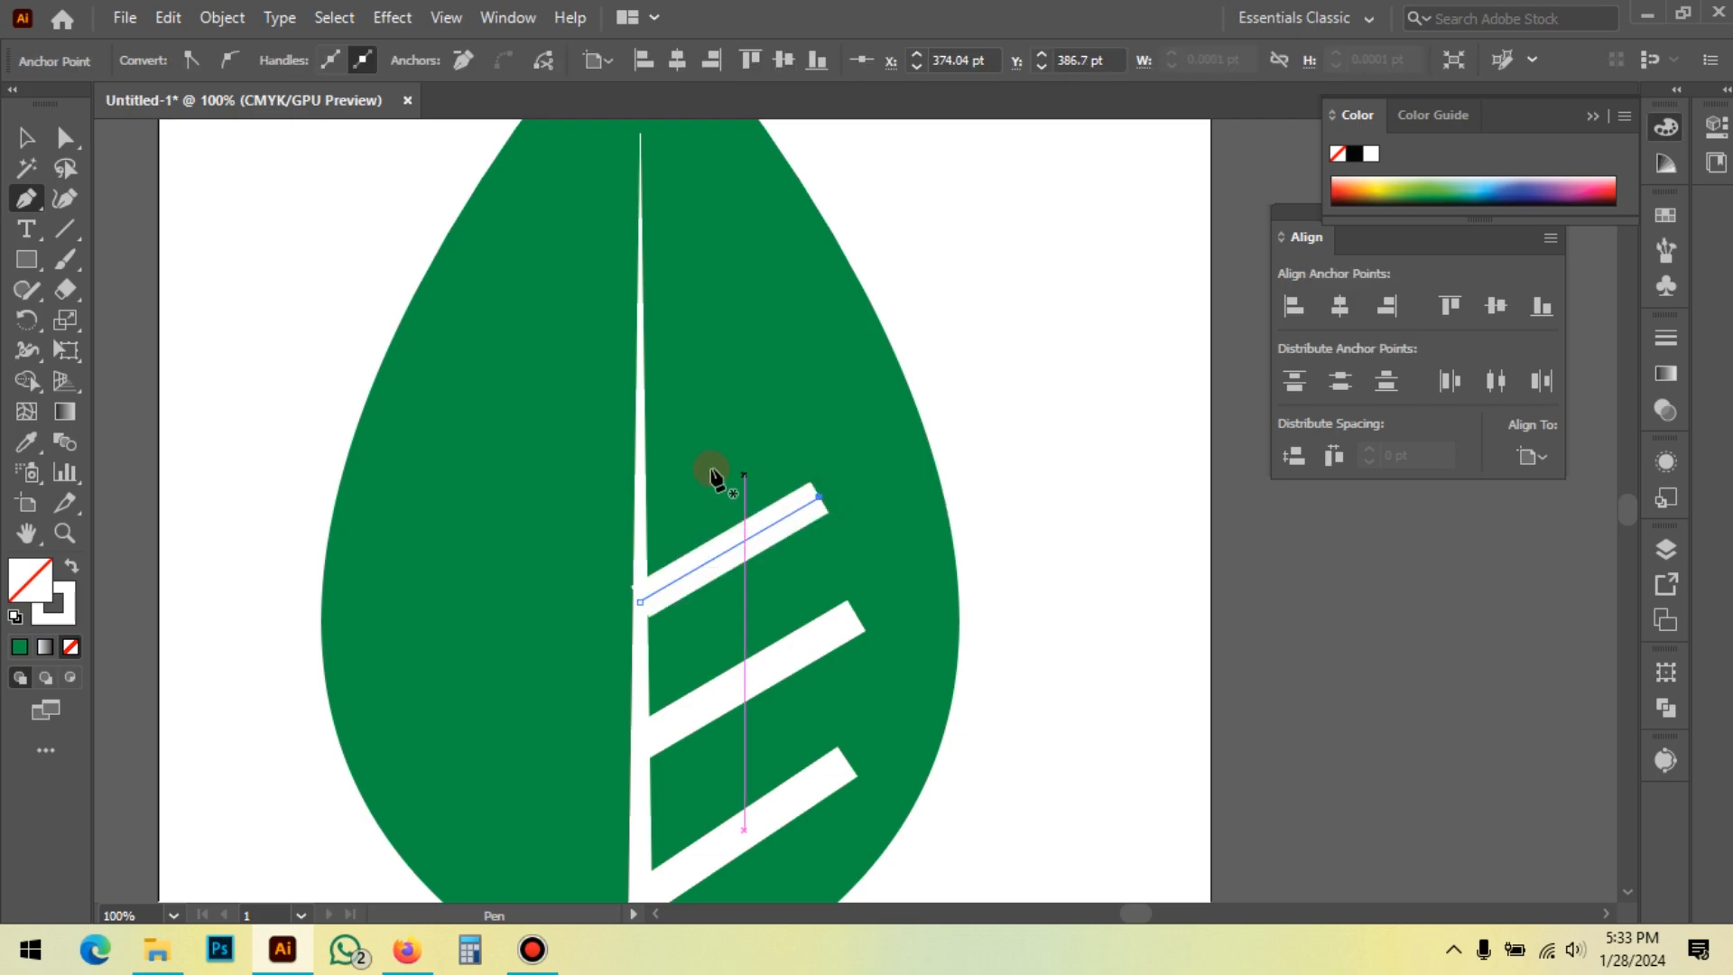
Step: Draw two shorter side veins above the third, ending at about X 363, Y 316 pt and X 323, Y 251 pt
left_click(638, 462)
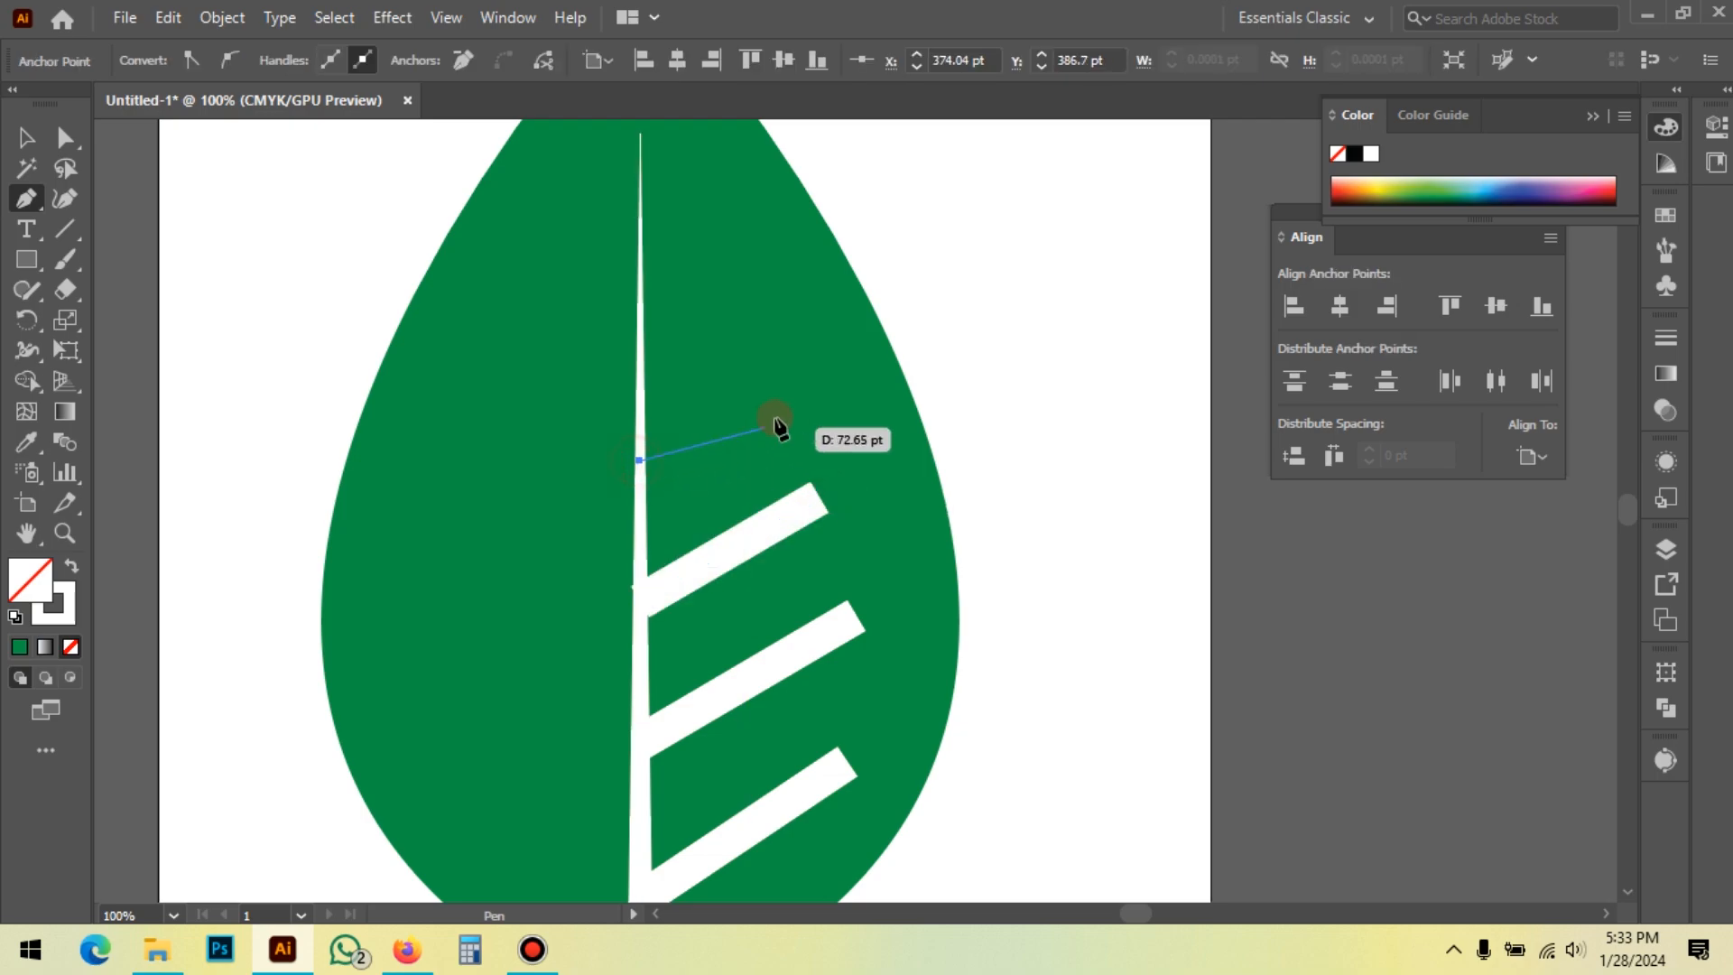
left_click(801, 373)
key("Return")
scroll(713, 425, "up", 3)
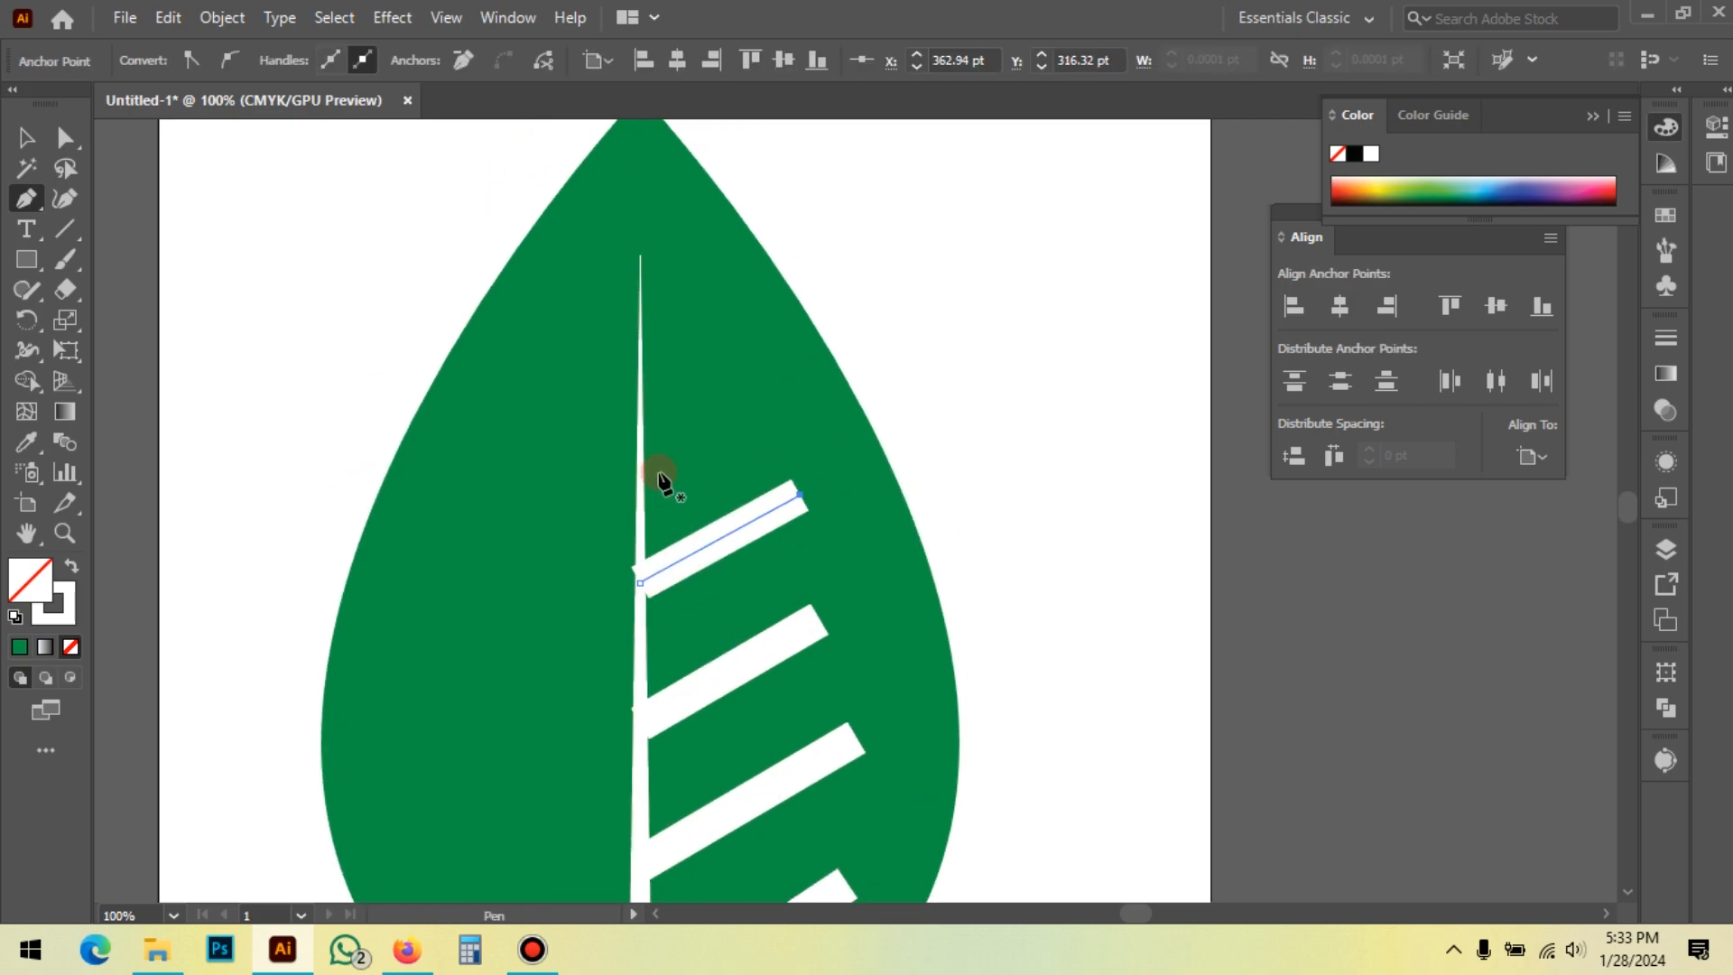
left_click(640, 435)
left_click(729, 384)
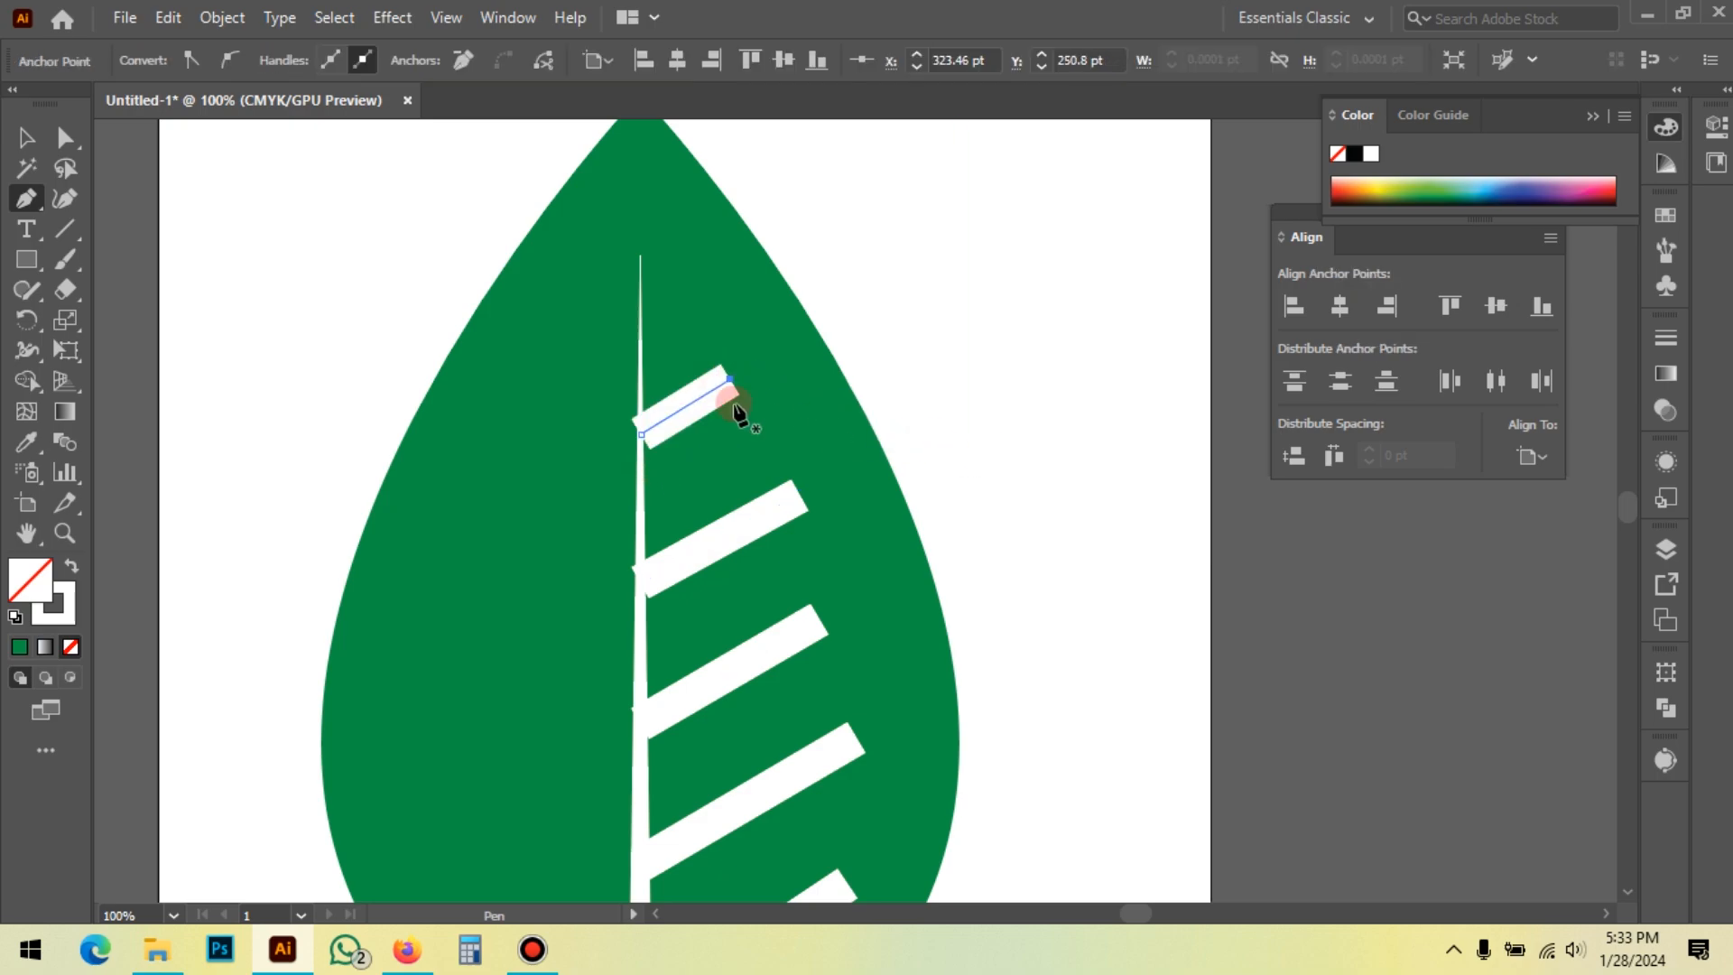
Step: Select all five side veins on the leaf's right half, group them, and deselect the group
scroll(738, 414, "down", 3)
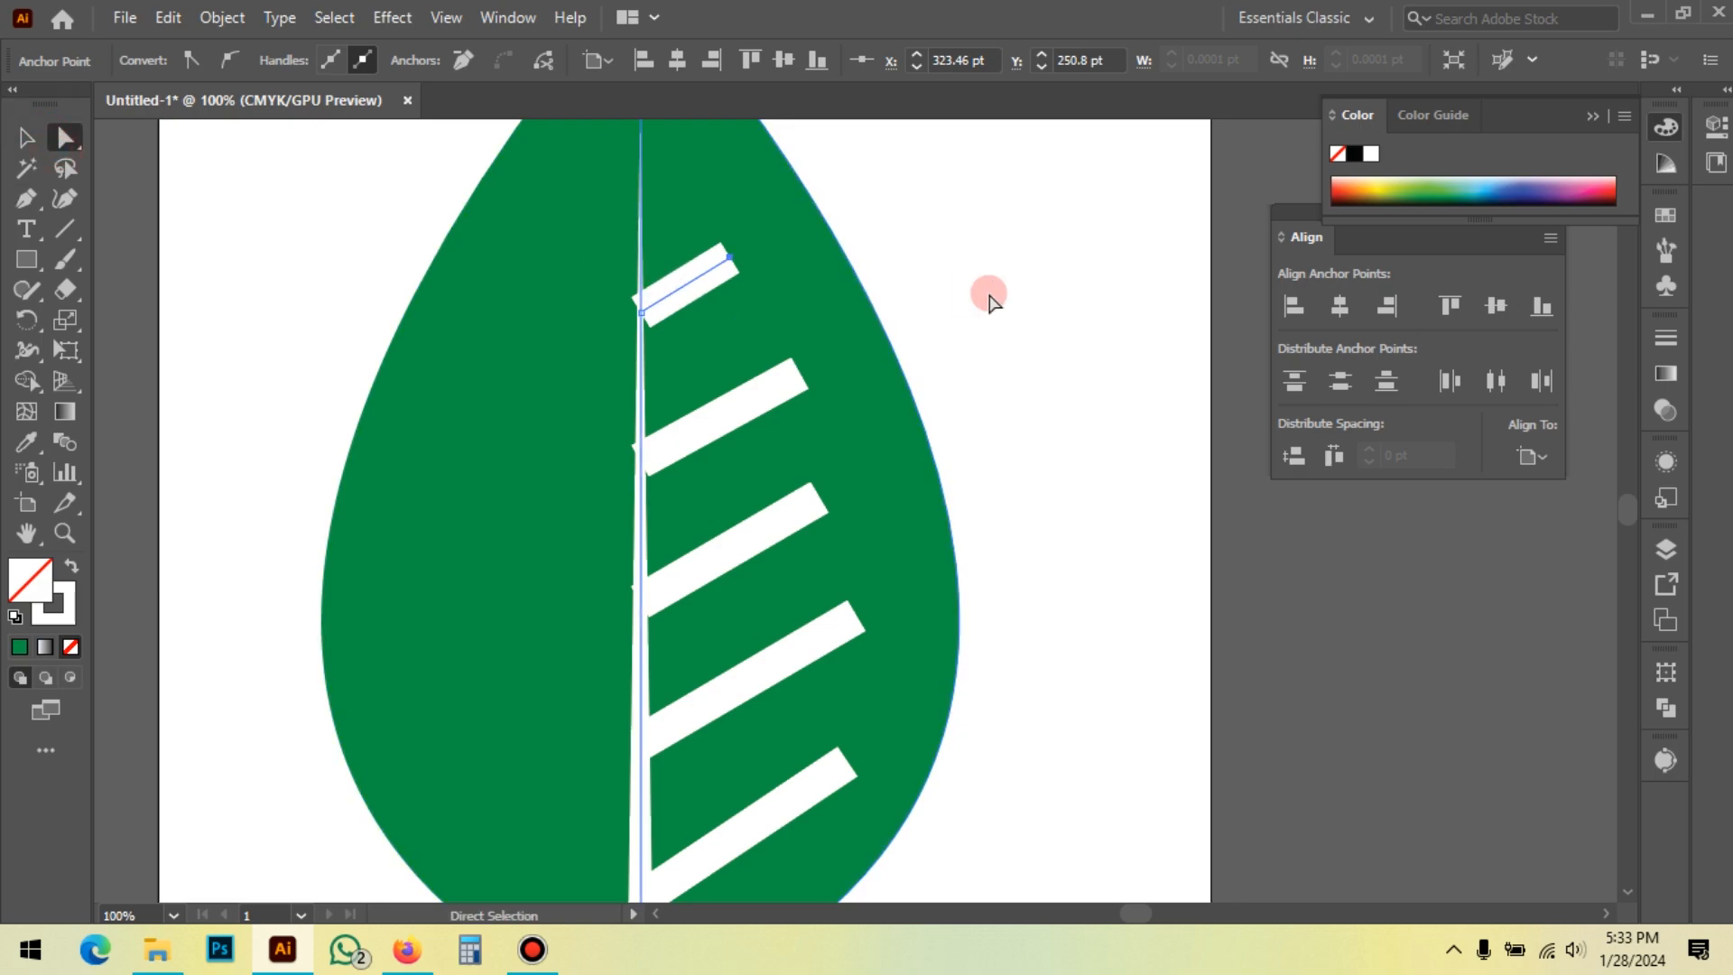
left_click(30, 140)
left_click(278, 225)
left_click(702, 278)
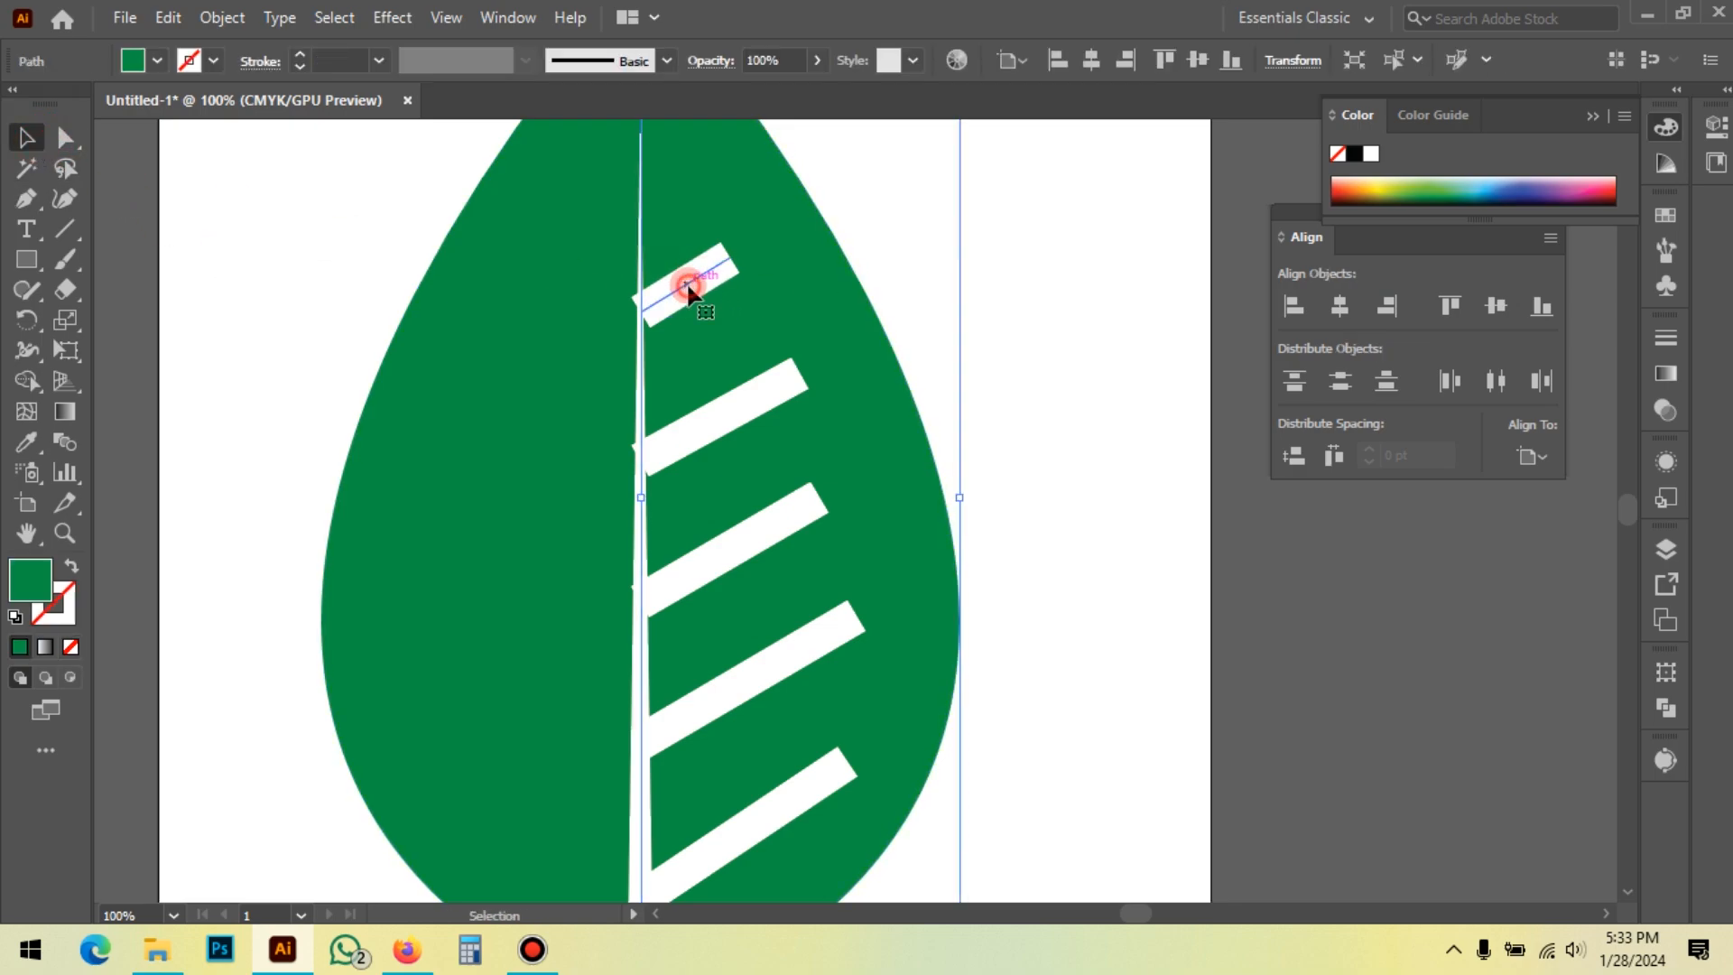
left_click(689, 283)
left_click(735, 413, "shift")
left_click(744, 537, "shift")
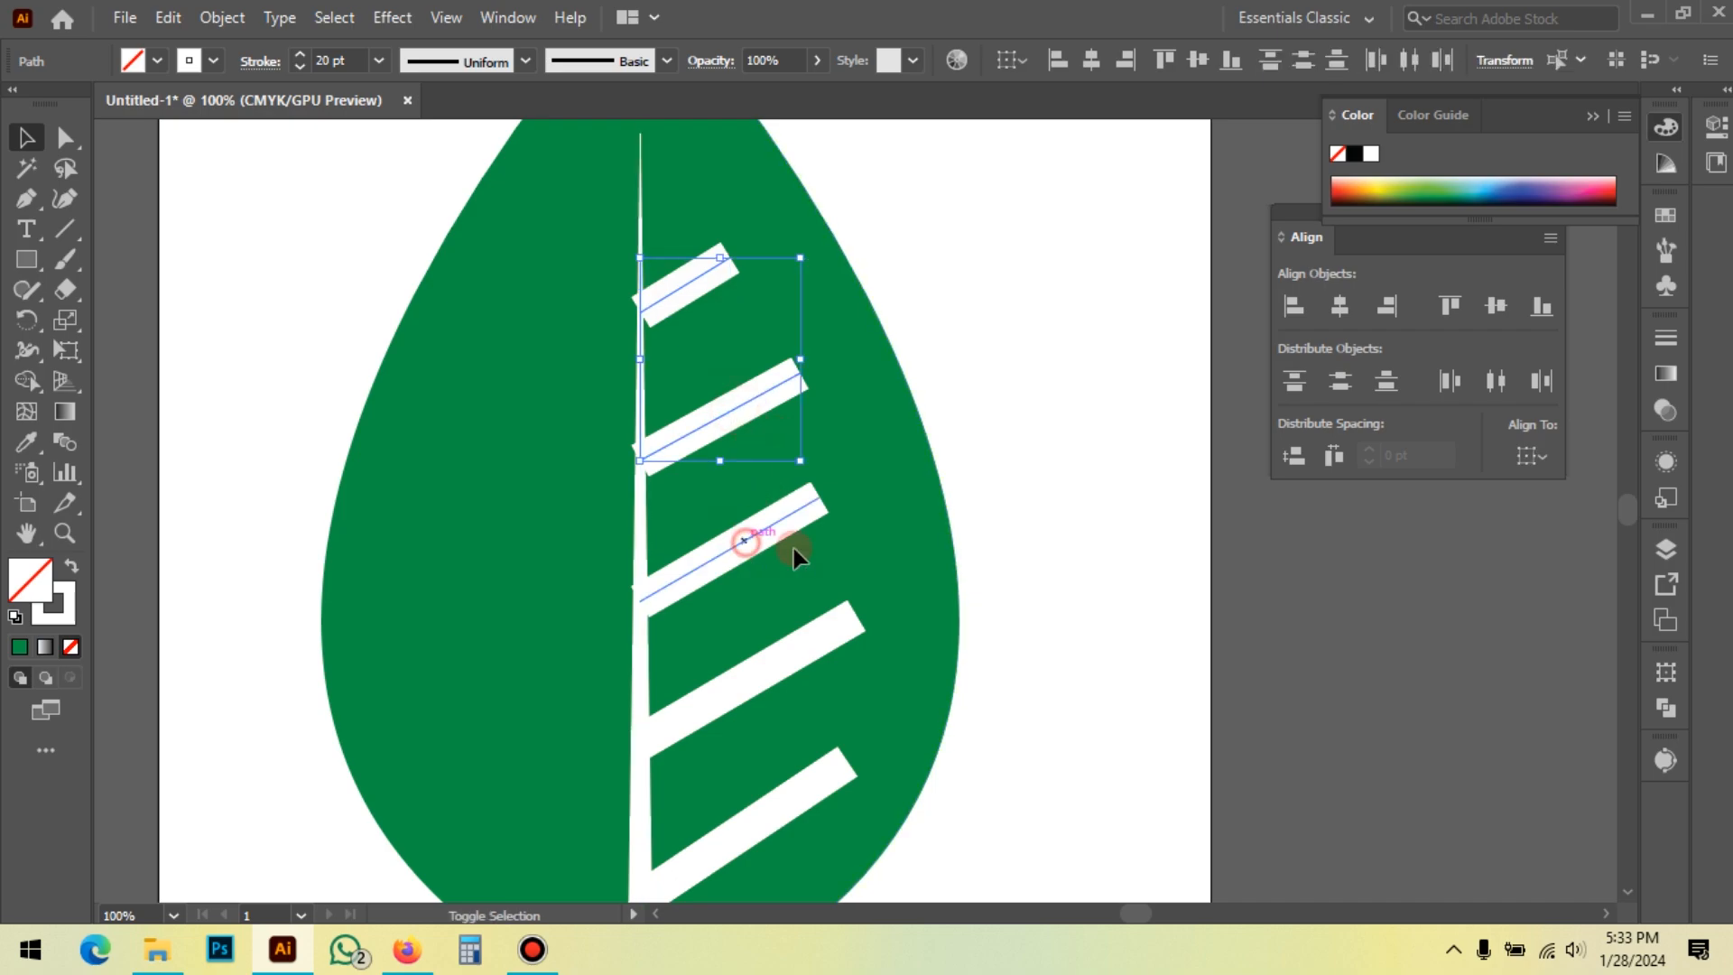
scroll(812, 586, "down", 3)
left_click(754, 560, "shift")
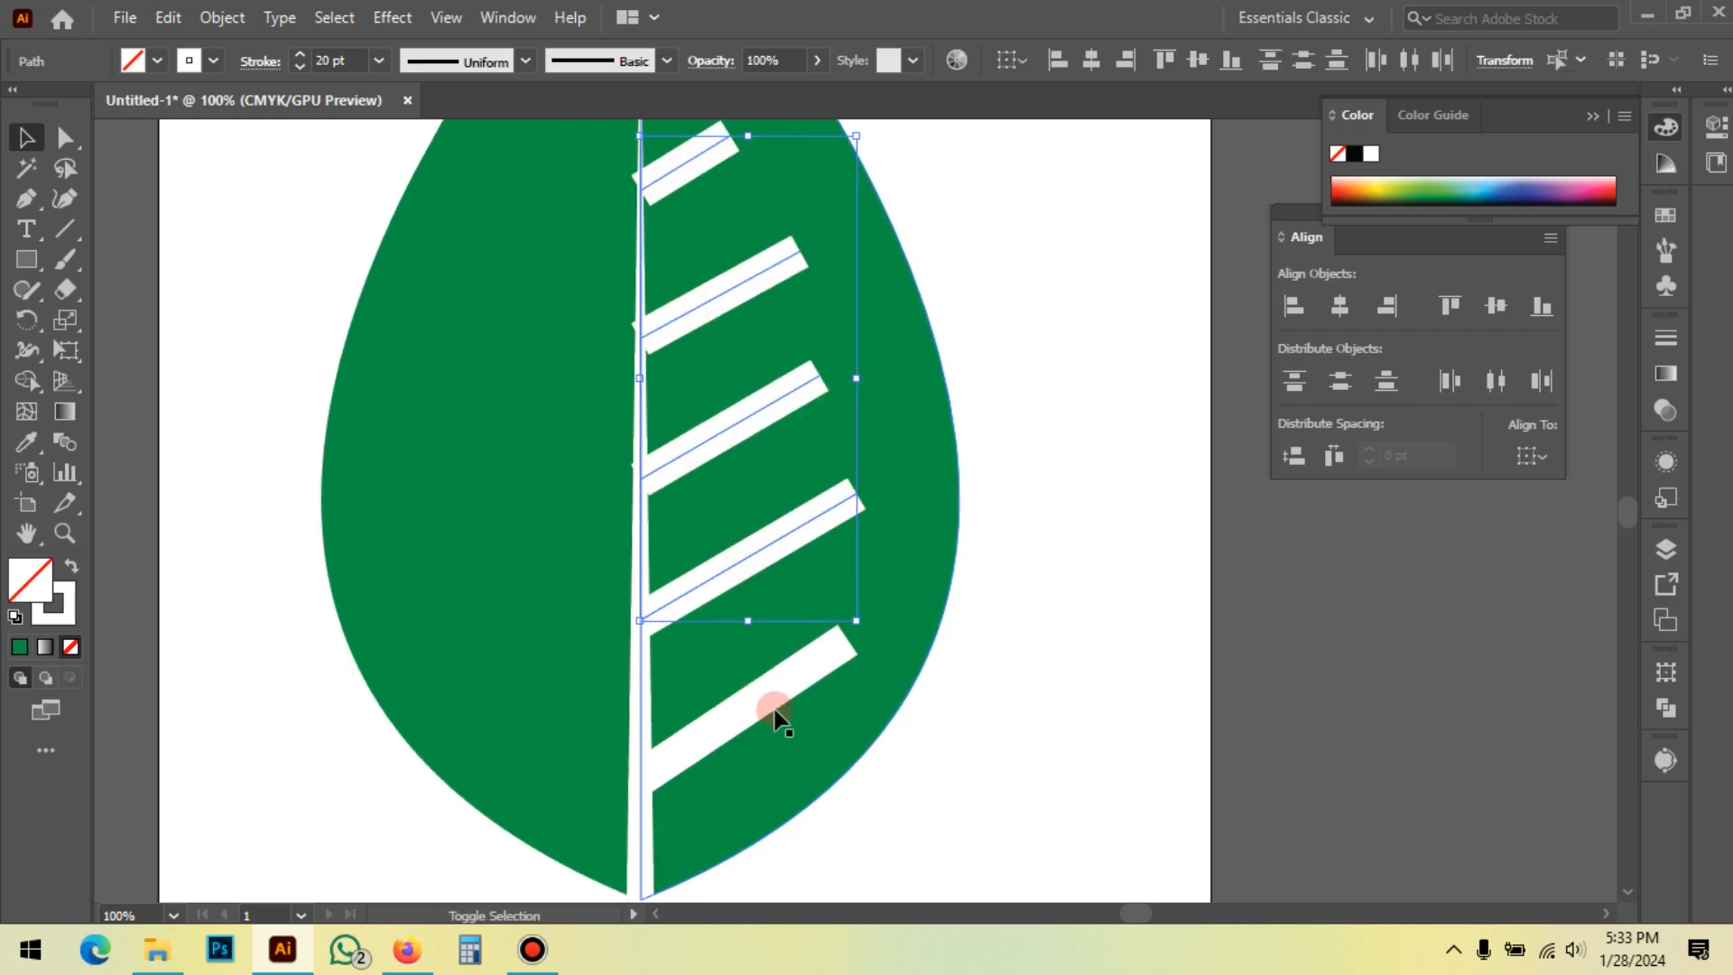
left_click(754, 702, "shift")
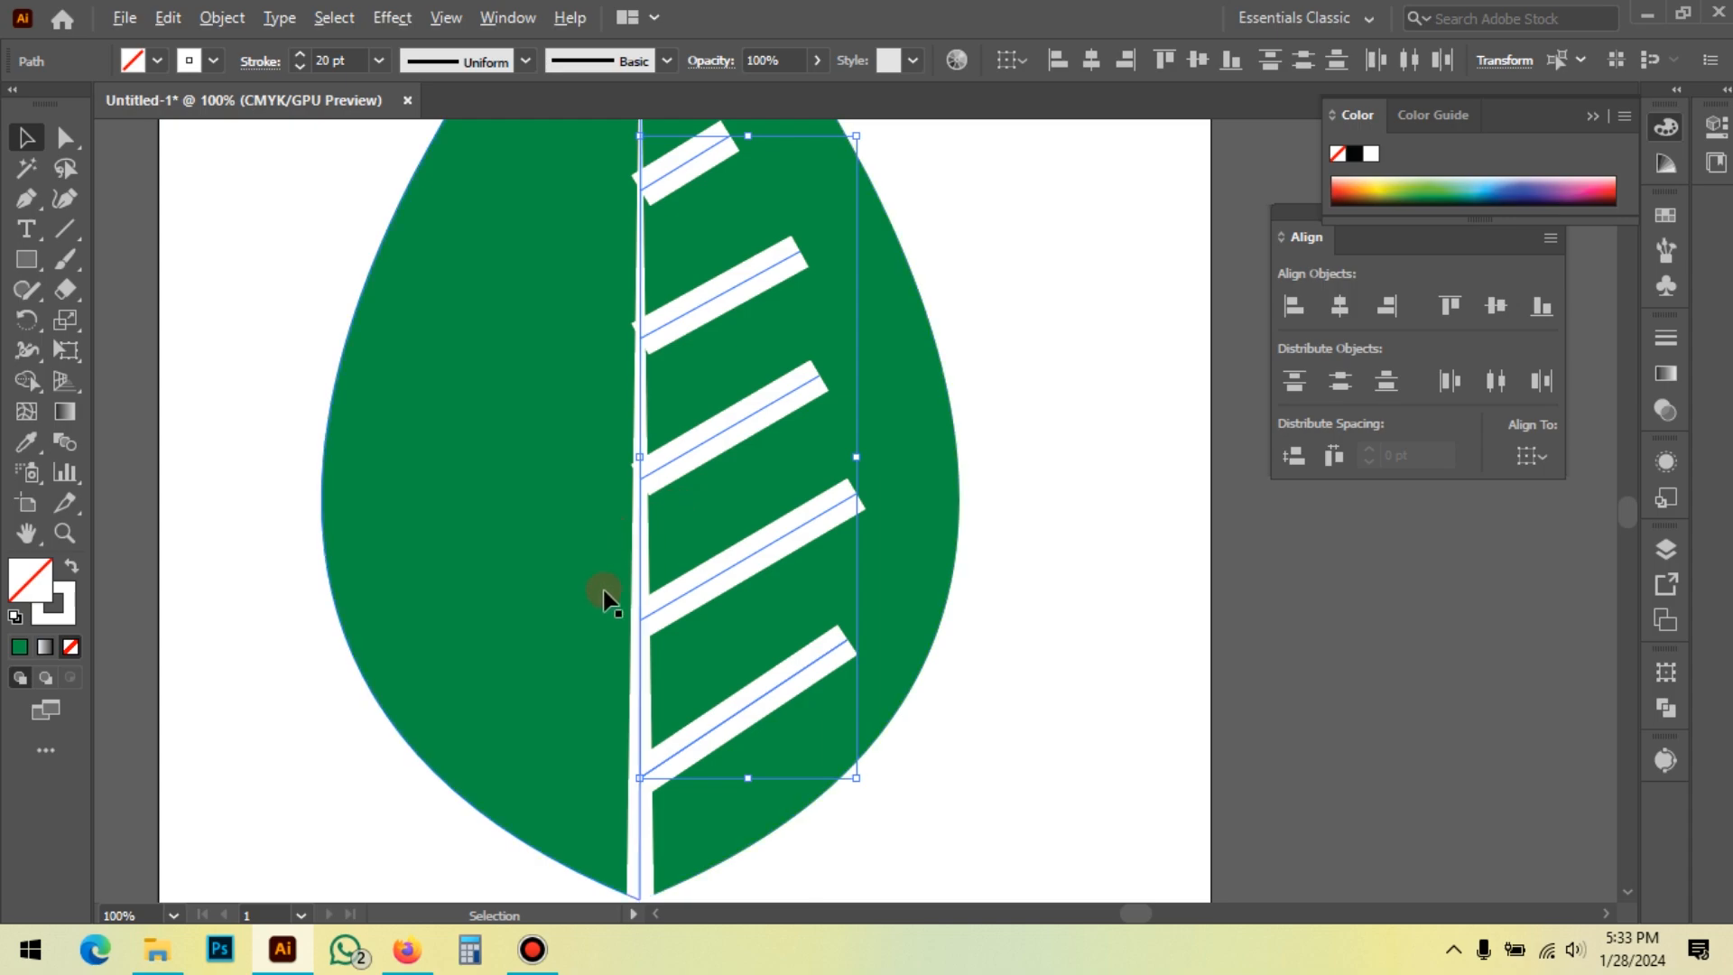
scroll(601, 589, "down", 1)
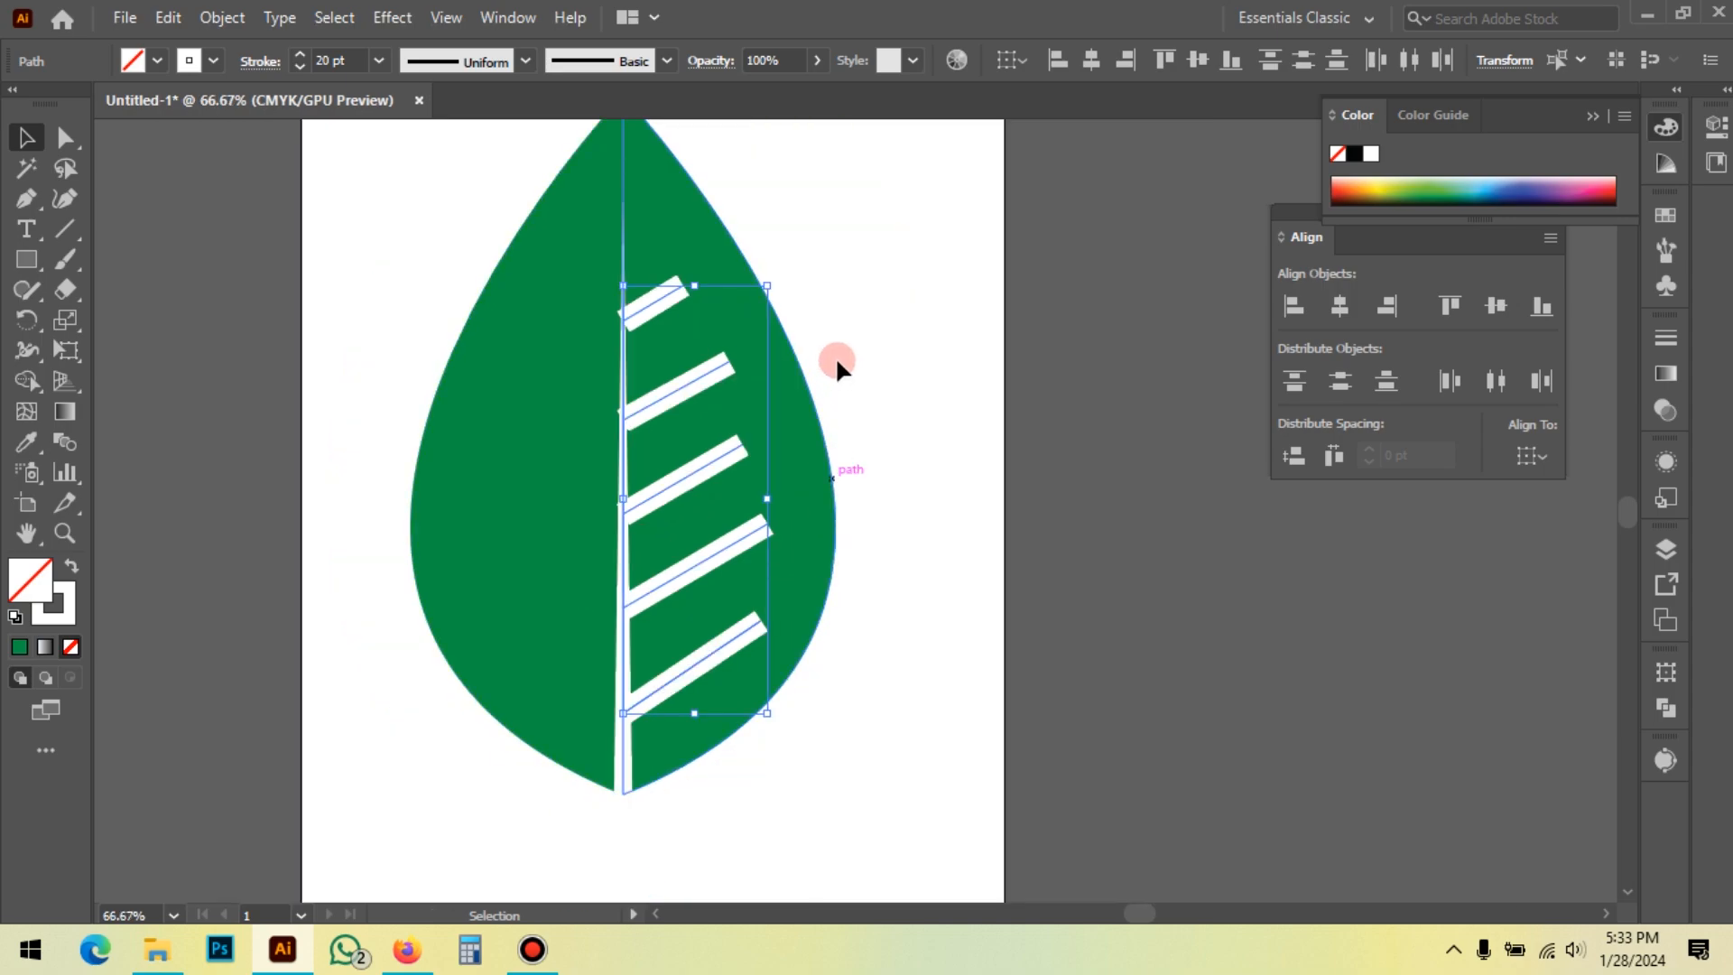
right_click(807, 201)
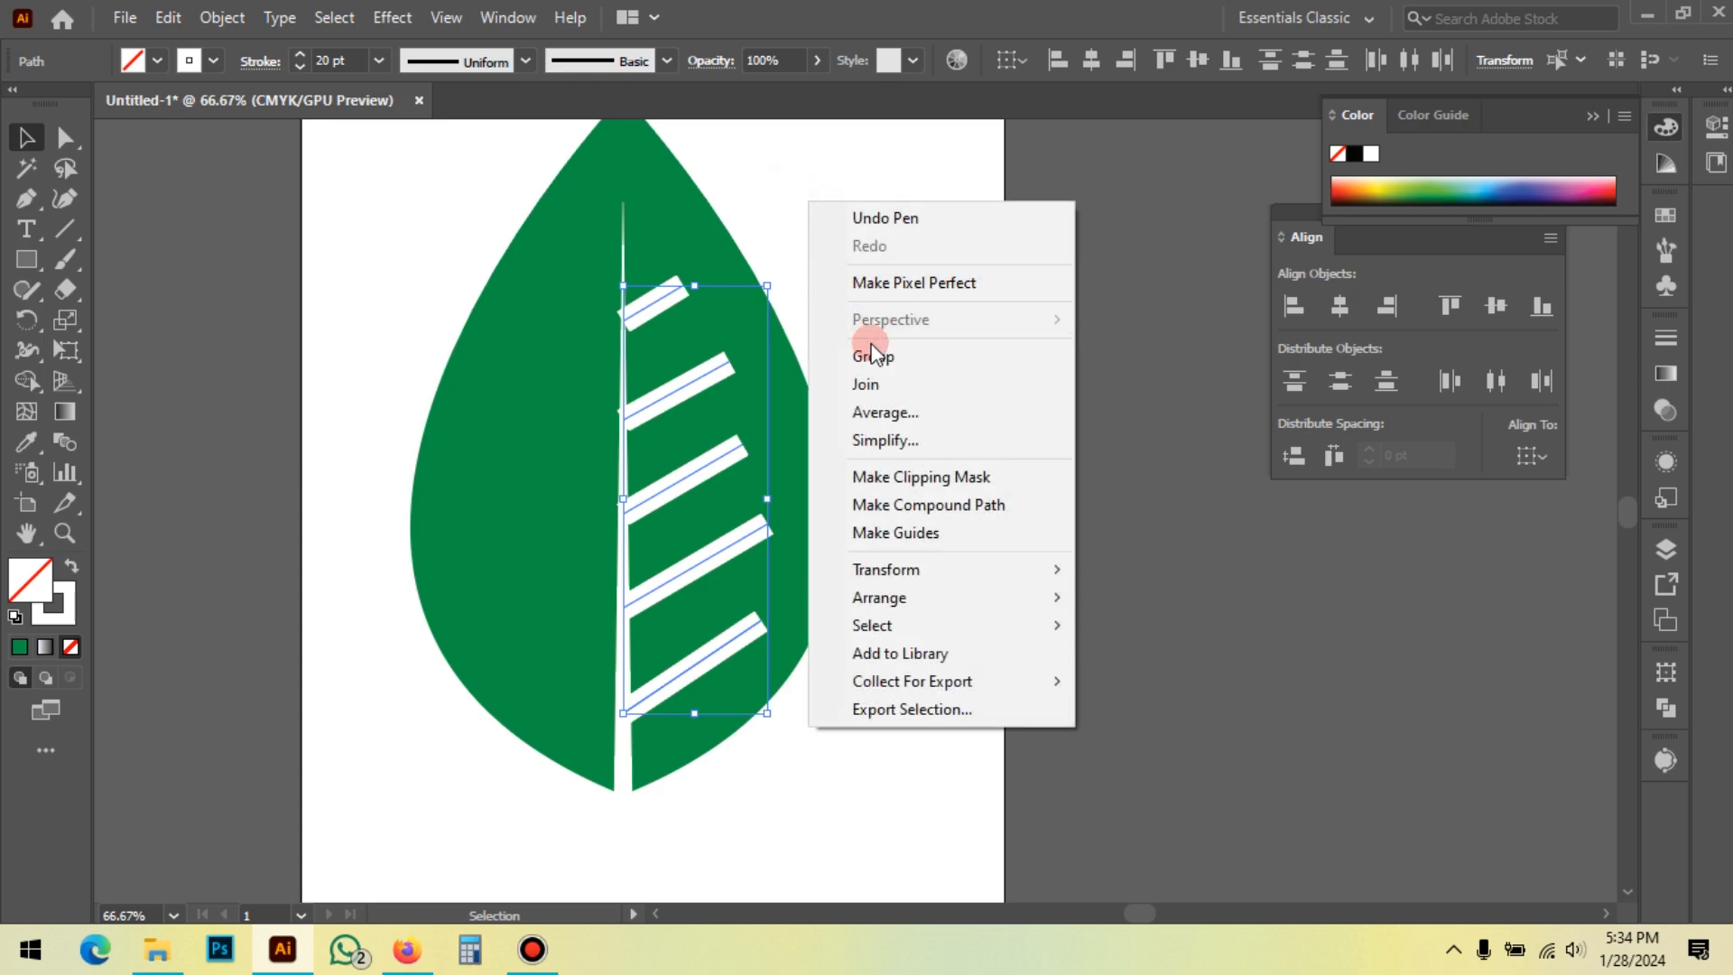
left_click(904, 363)
left_click(904, 361)
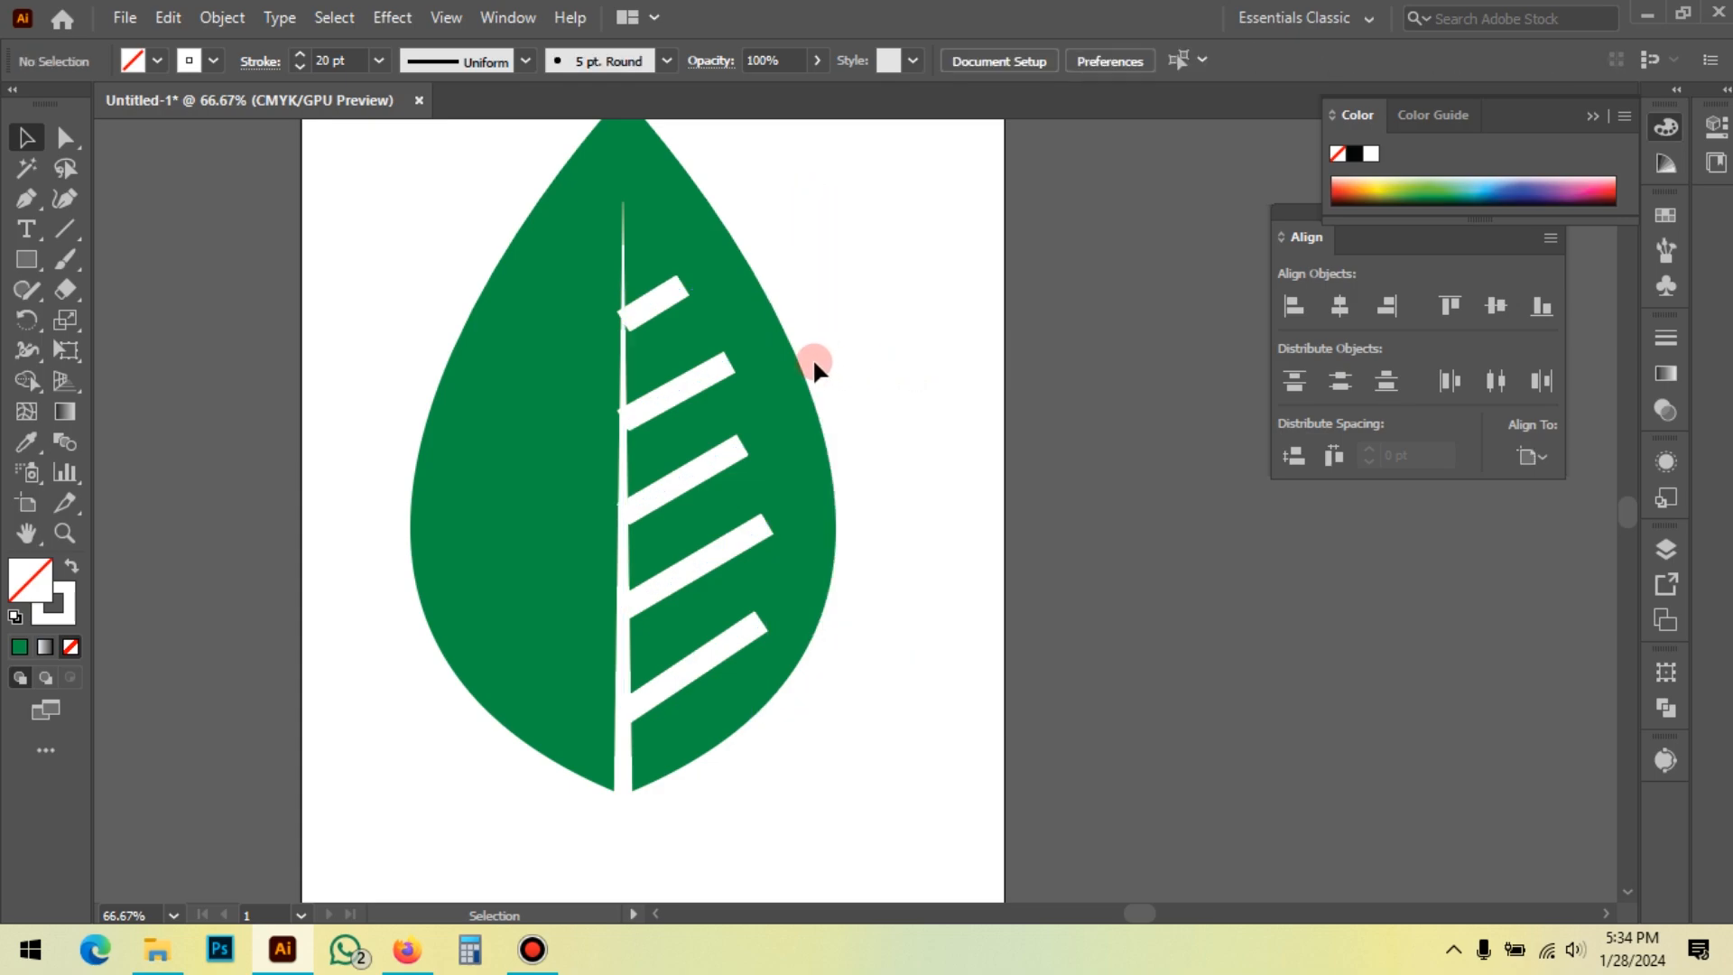
Step: Try moving the side vein group off the leaf to the right, and undo the move
left_click_drag(703, 390, 980, 372)
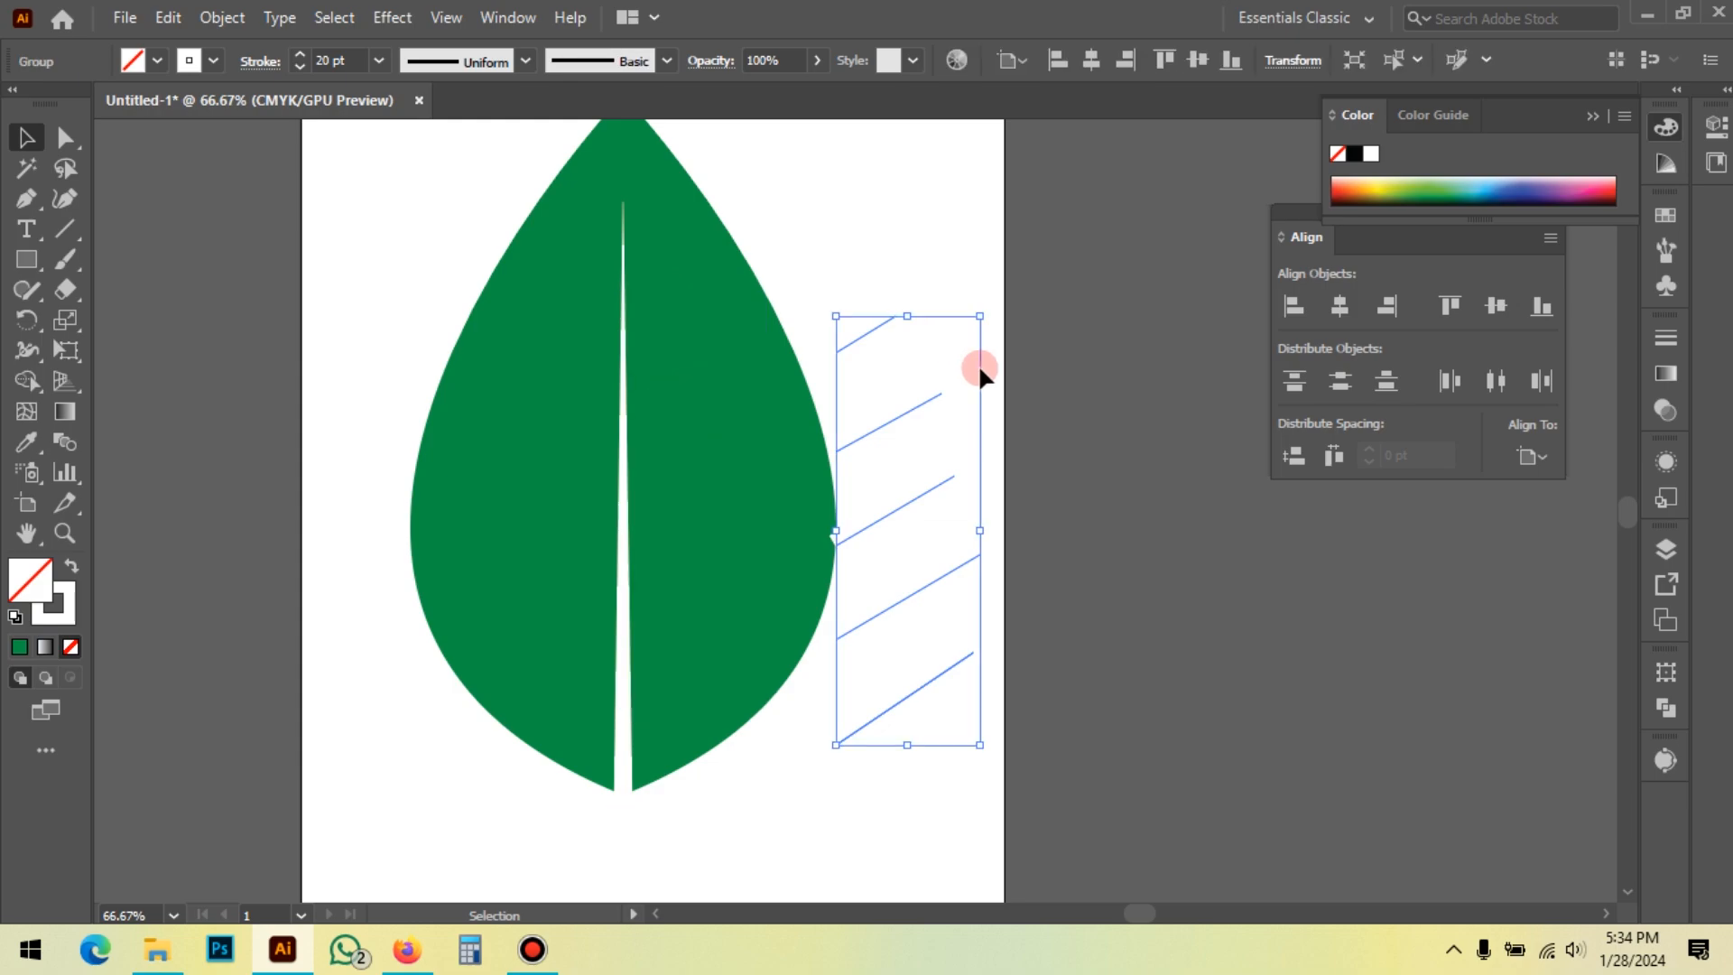
key("ctrl+z")
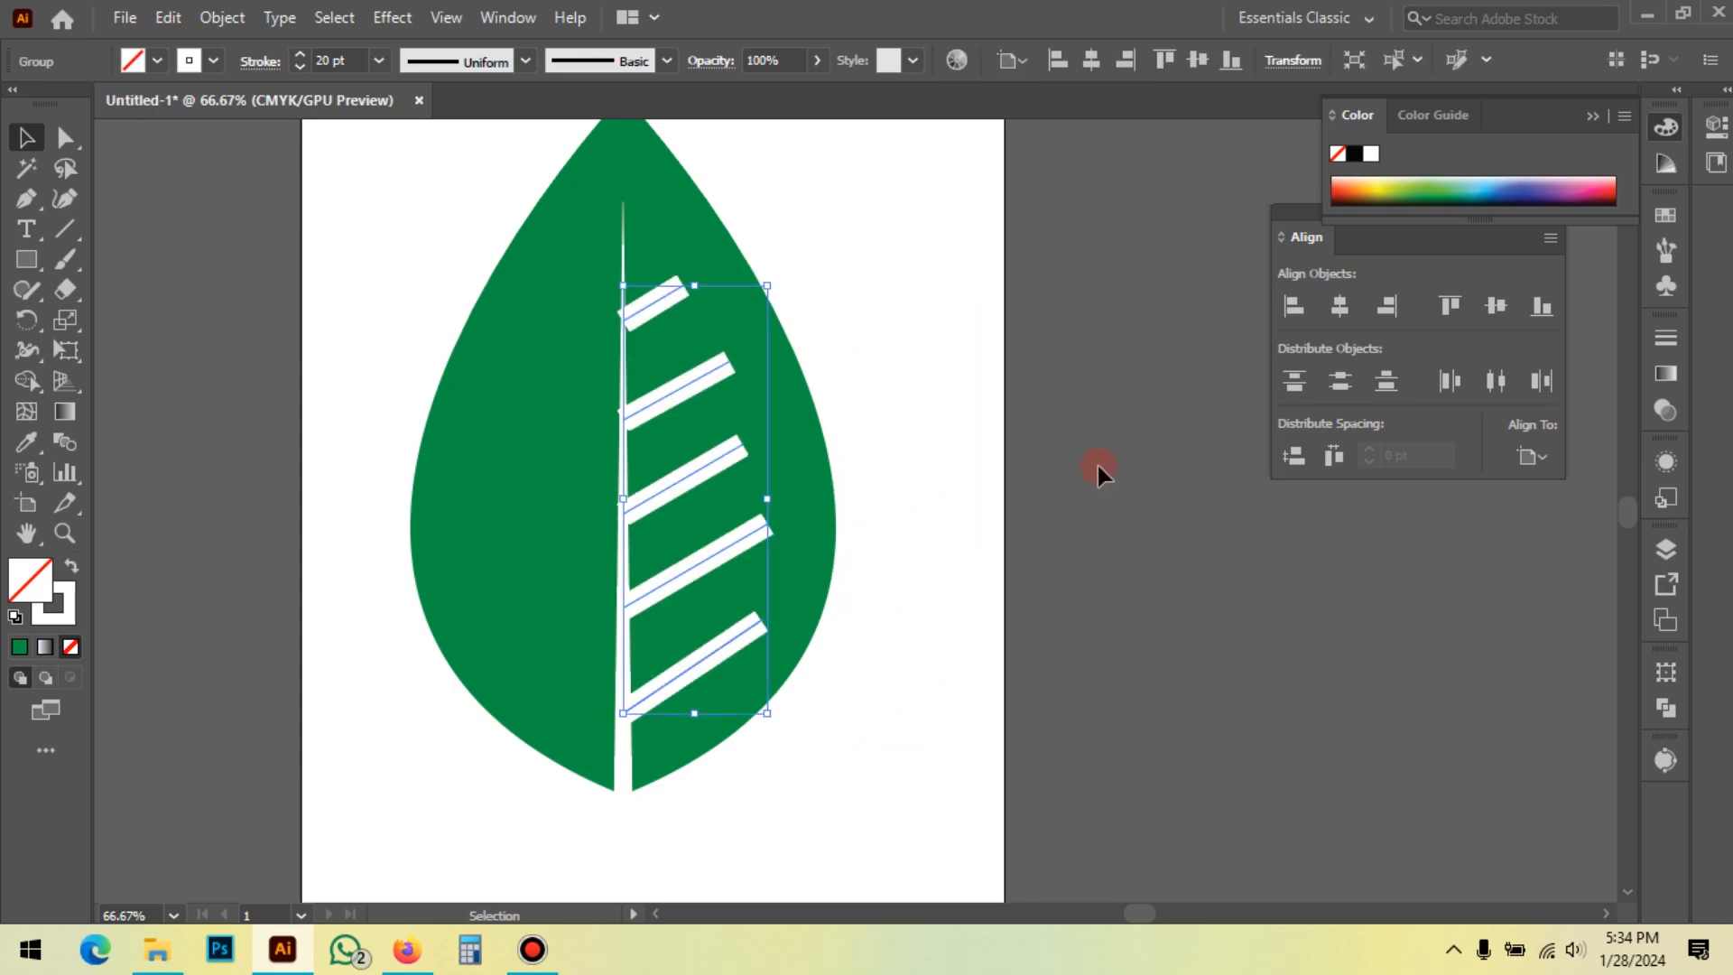
left_click_drag(683, 485, 1182, 593)
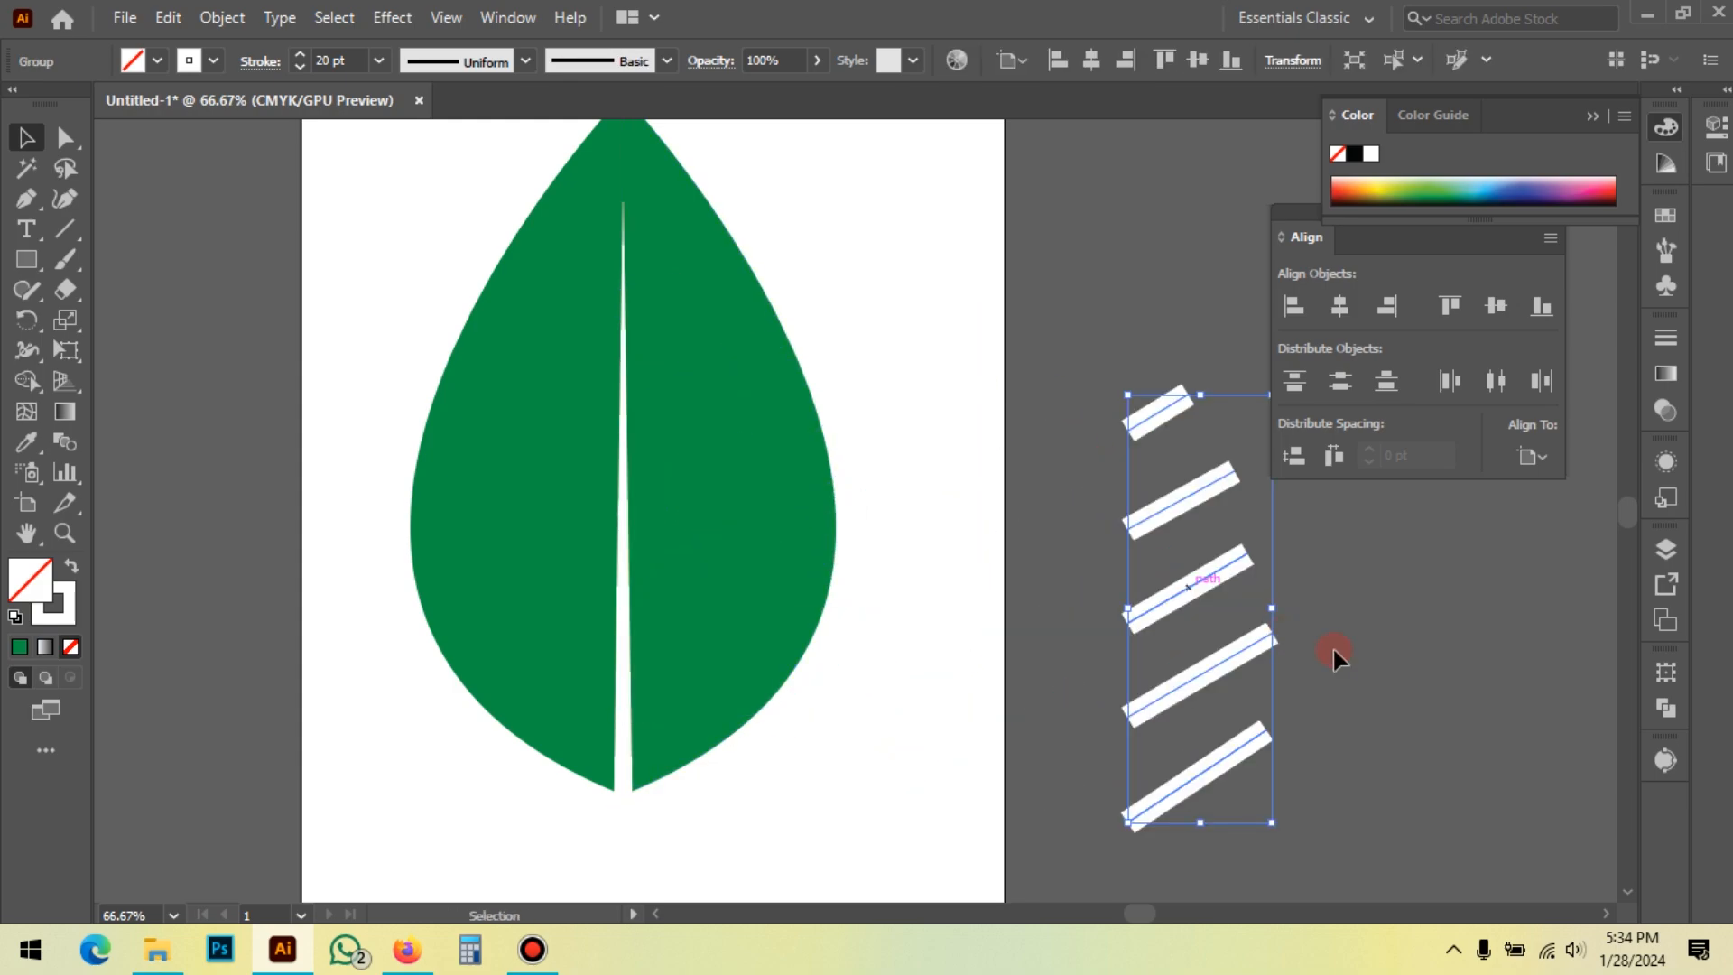
left_click(1455, 664)
key("ctrl+z")
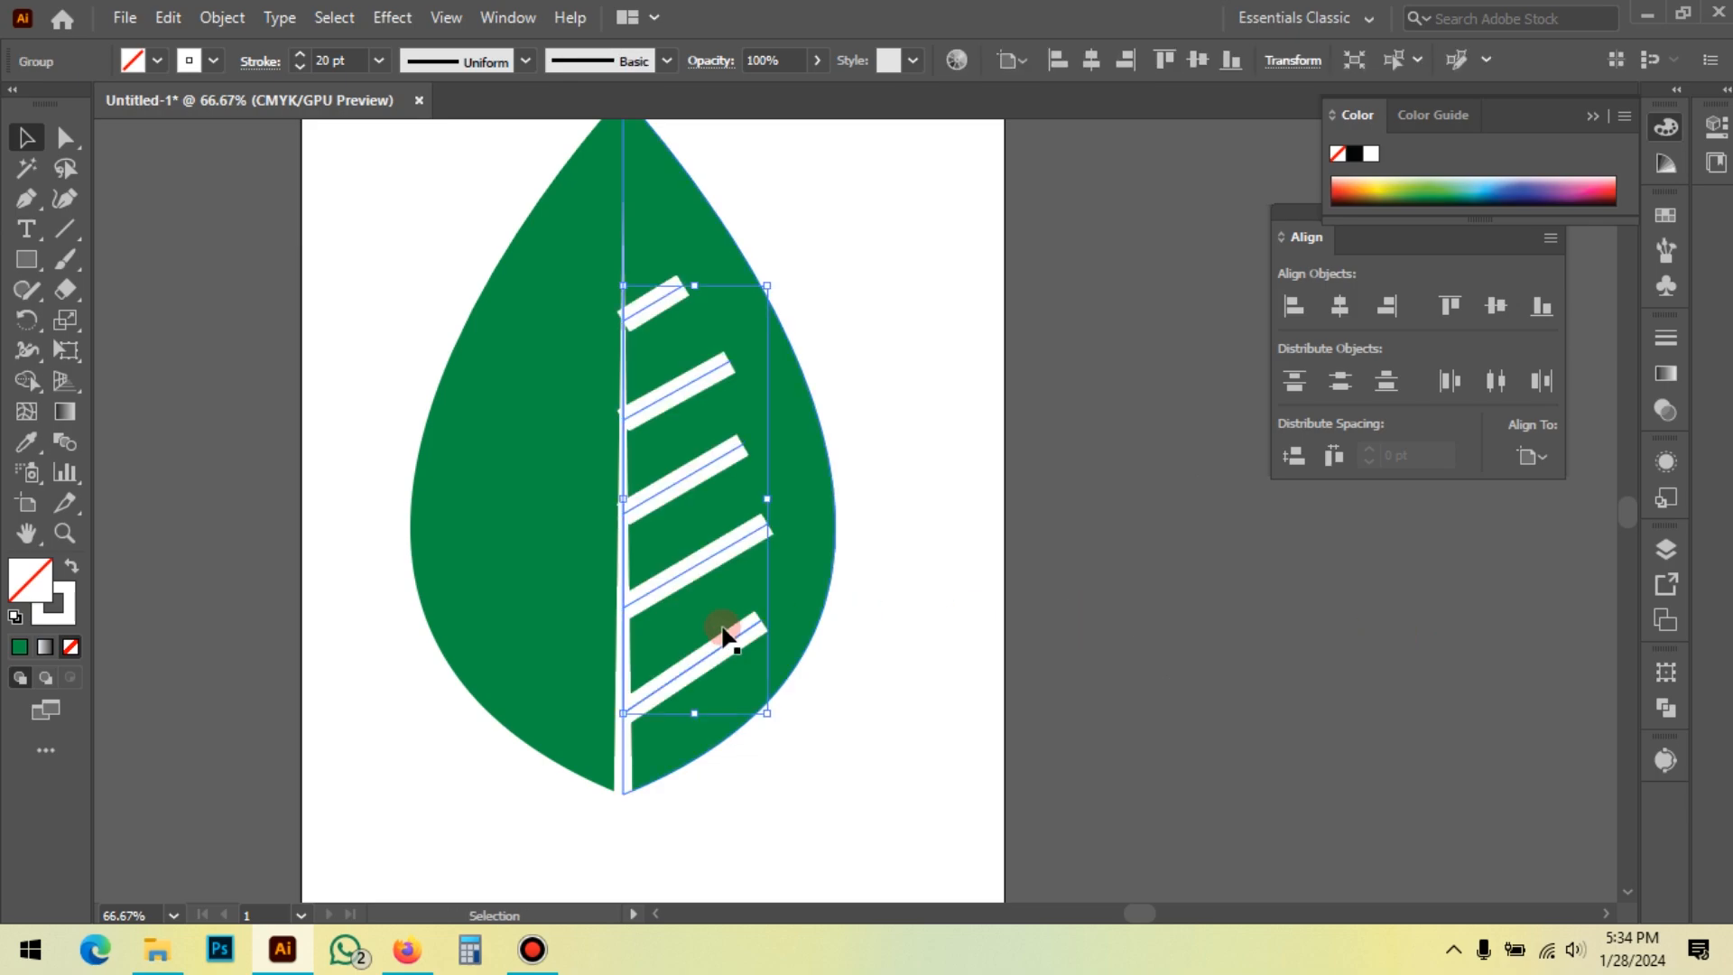
Step: Set the side vein group's stroke weight to 5 pt and apply the triangular tapered width profile, narrow end outward
scroll(739, 442, "up", 1)
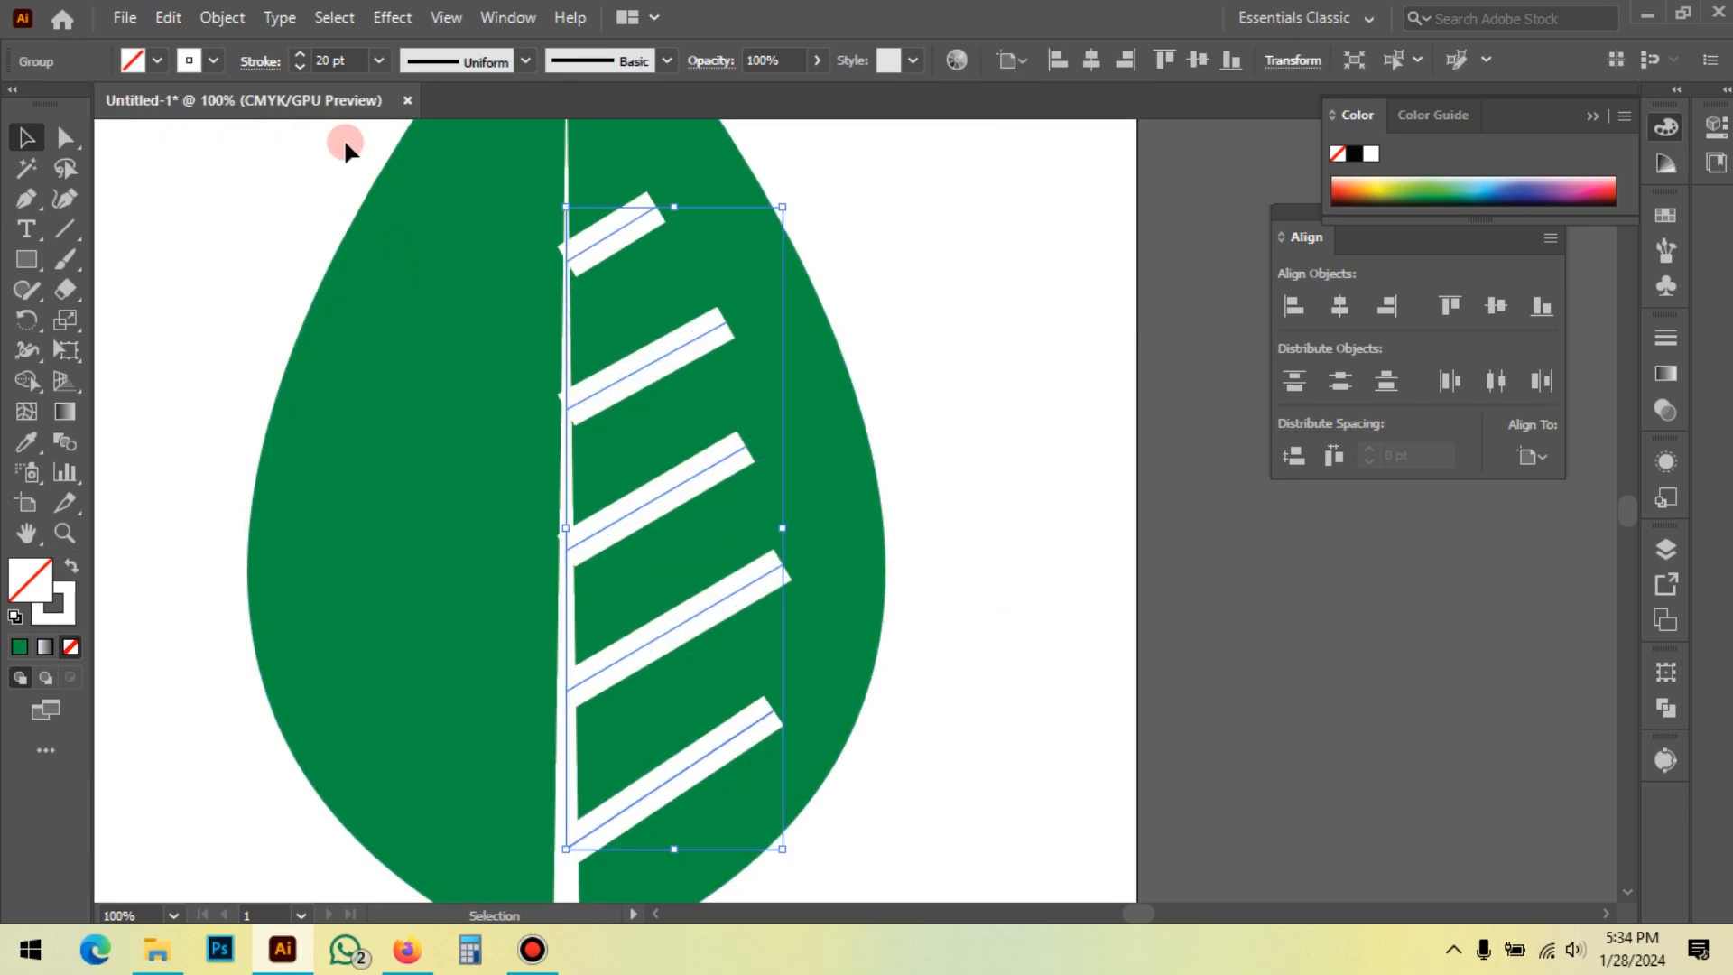
scroll(358, 63, "down", 11)
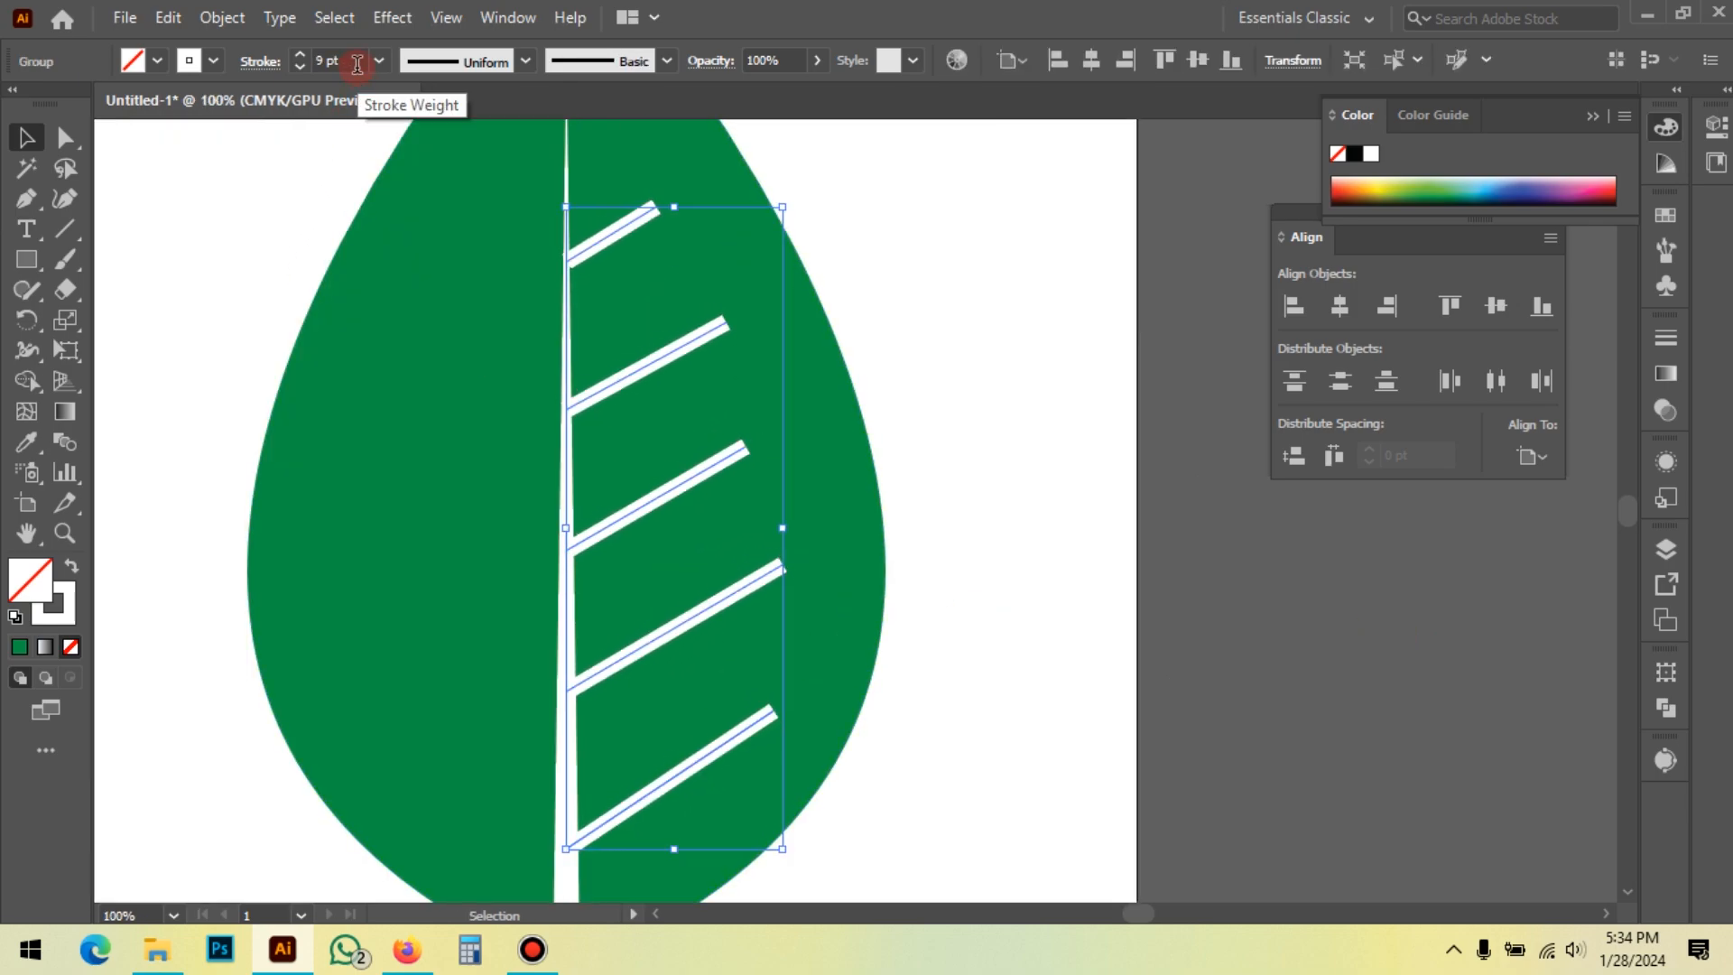
scroll(358, 64, "down", 3)
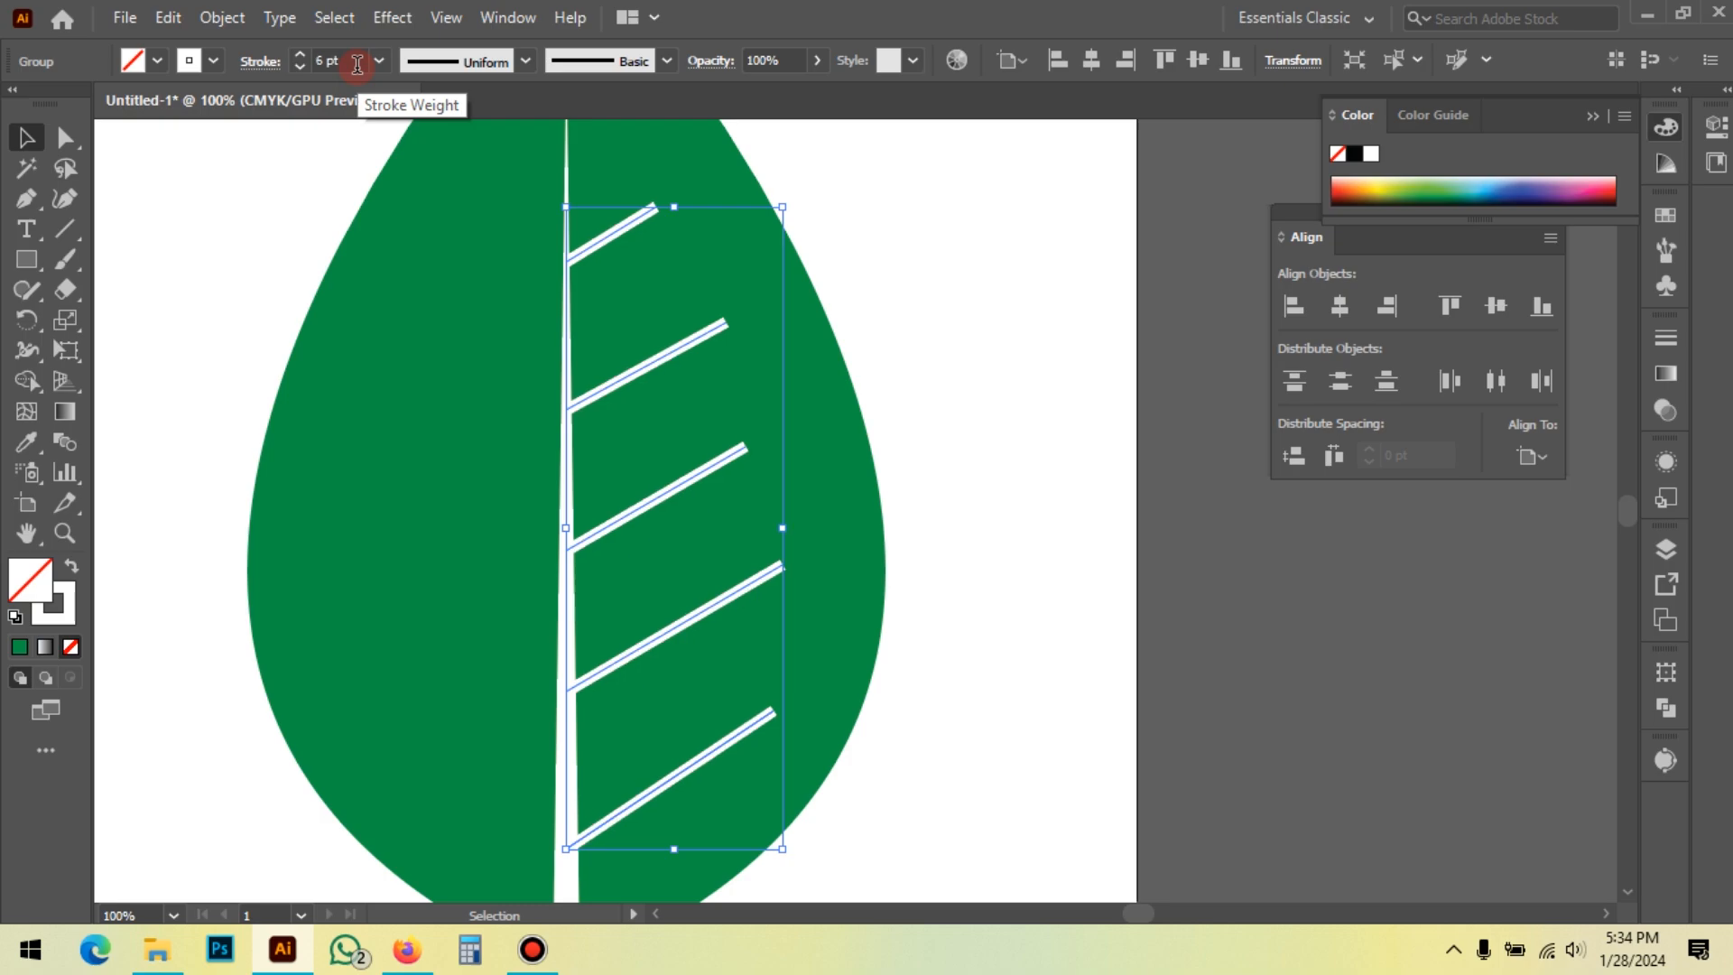
scroll(357, 63, "down", 1)
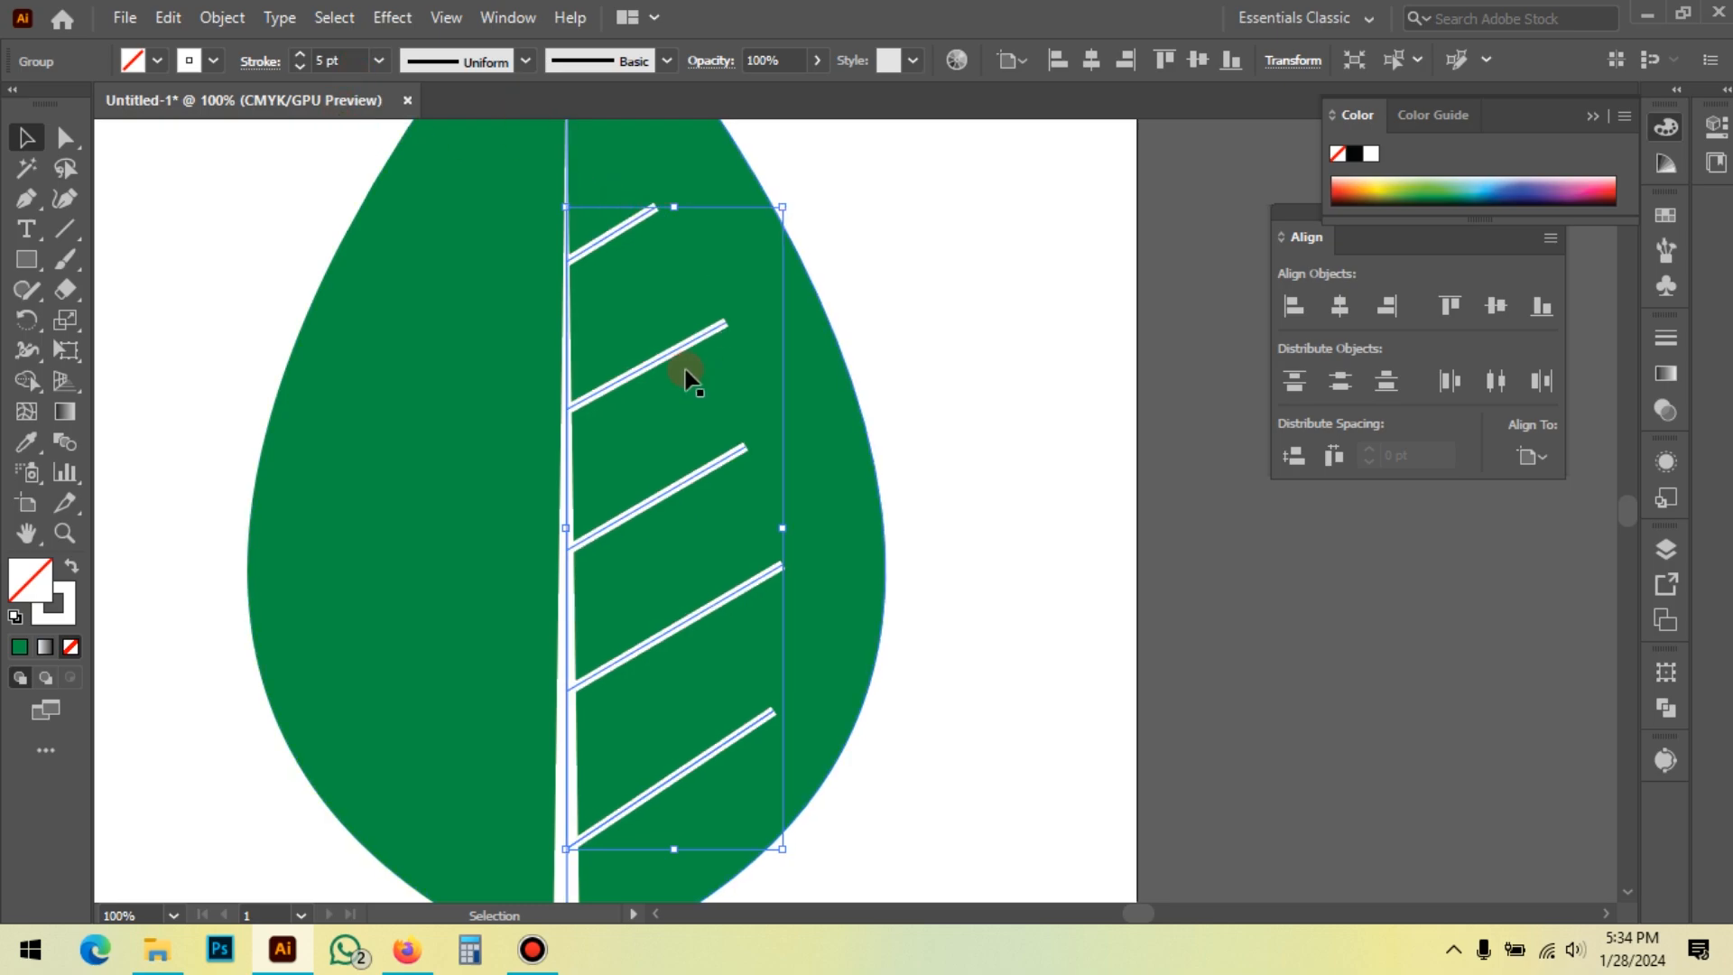
left_click(478, 61)
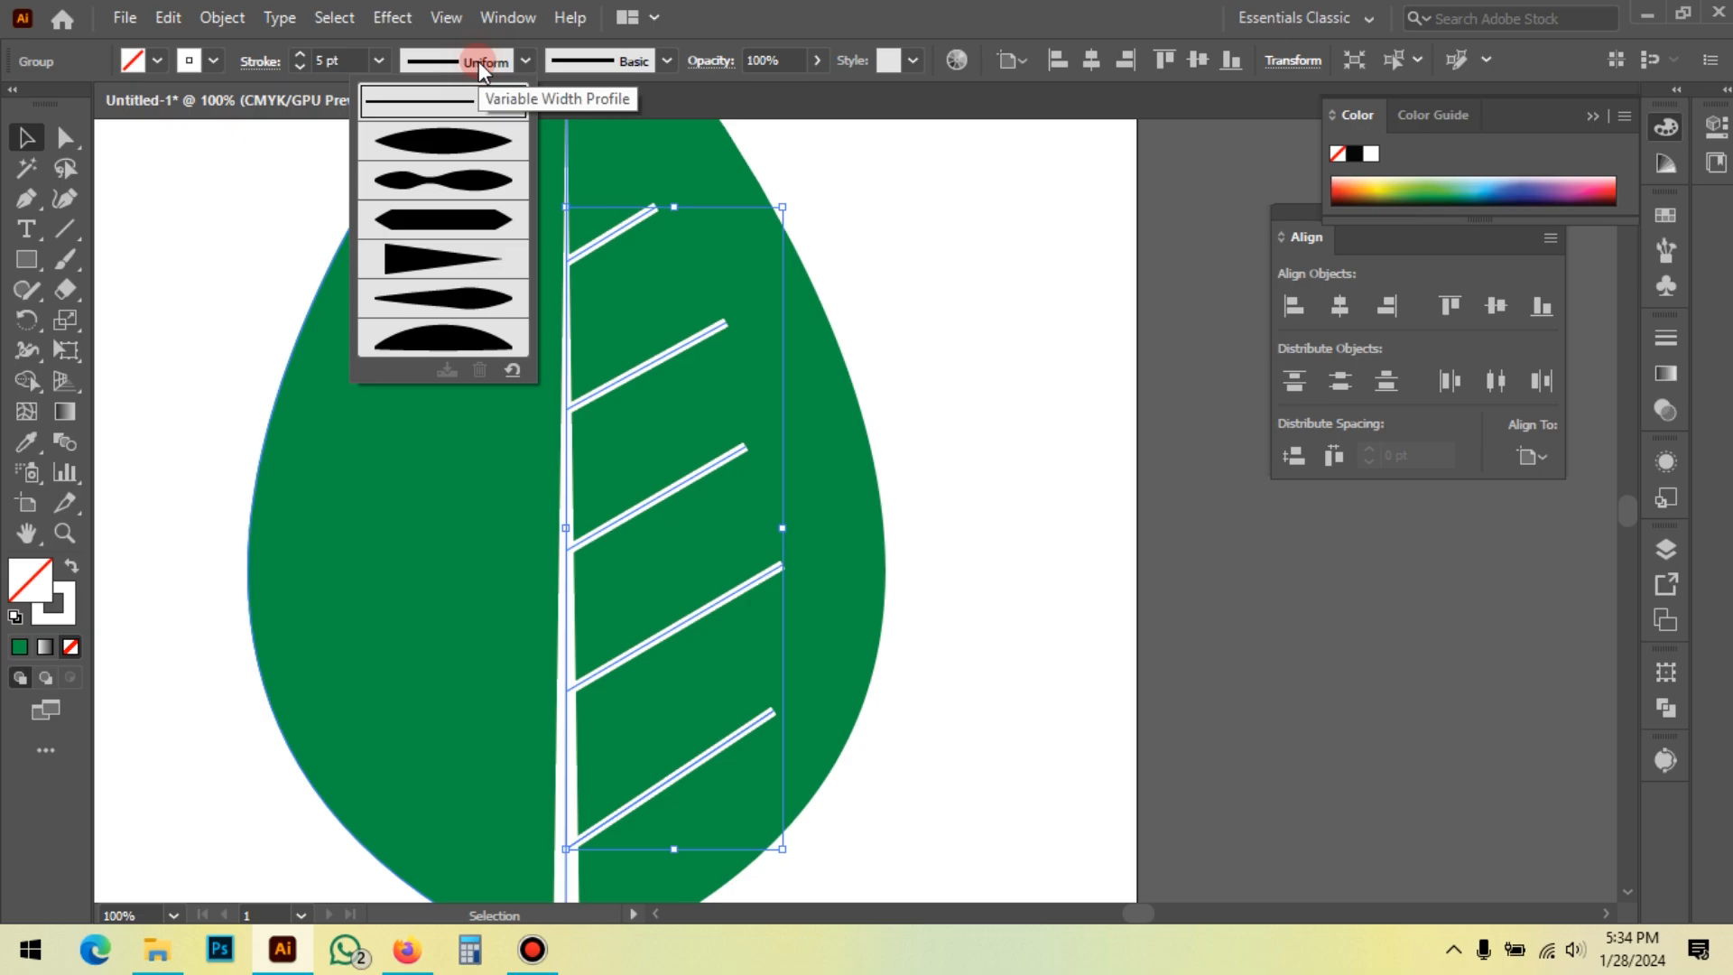
left_click(468, 263)
left_click(1006, 461)
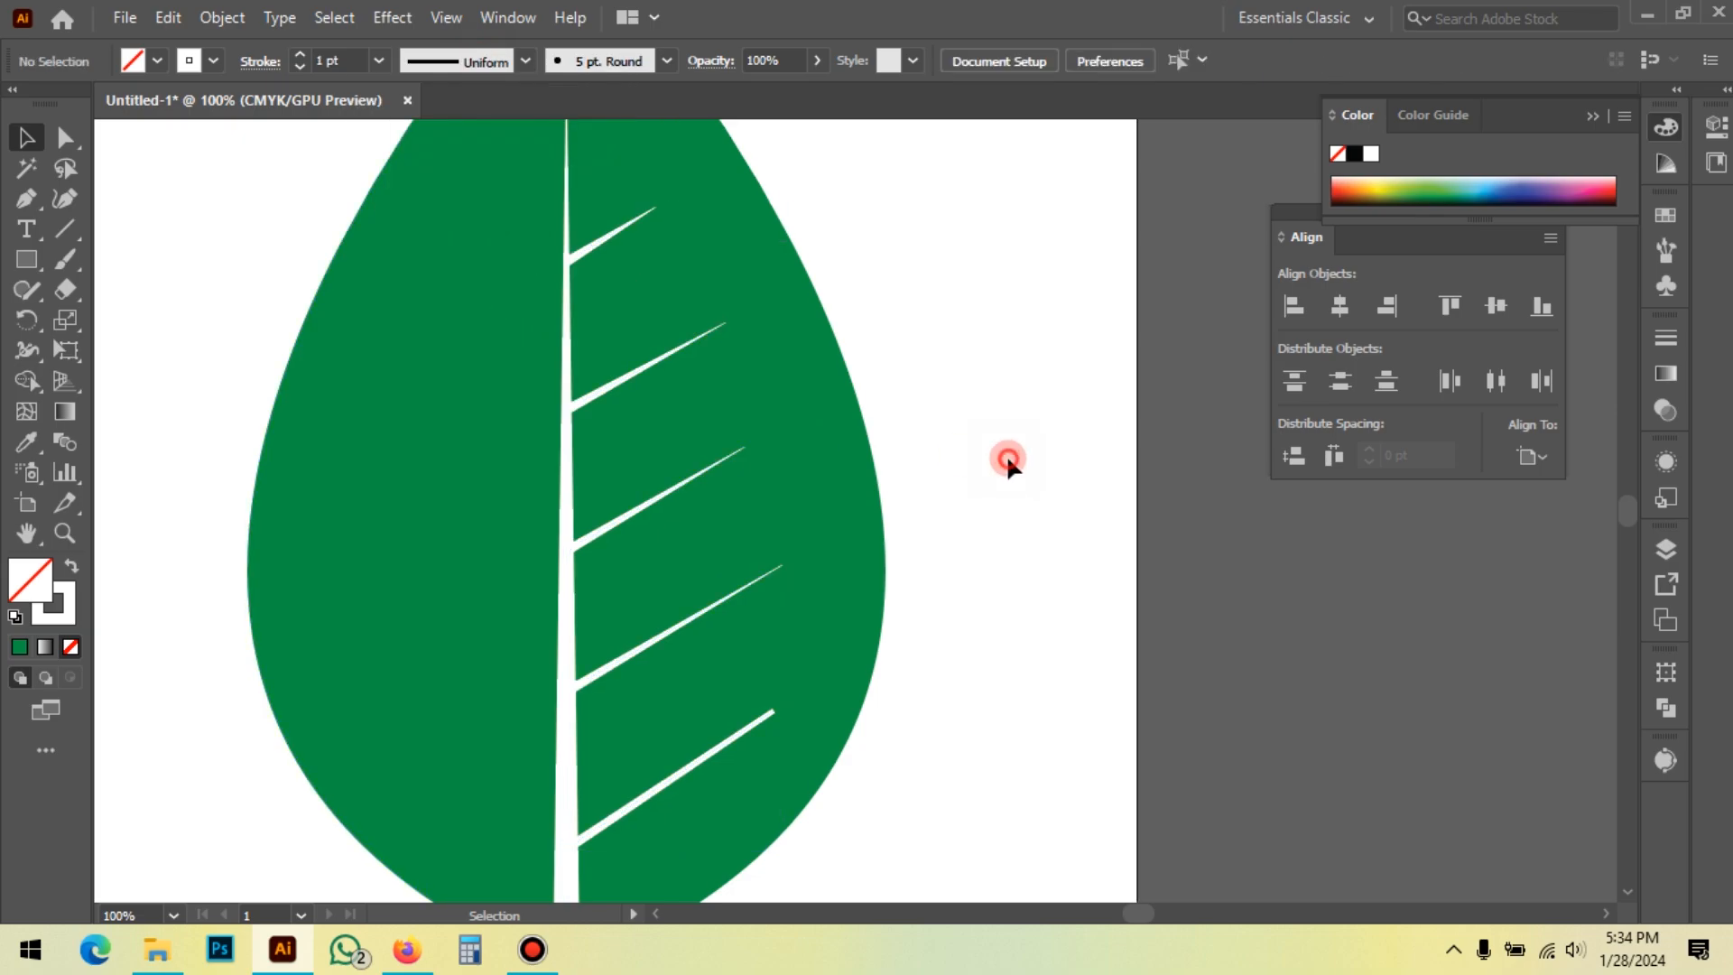
Step: Examine the outer tip of the lowest side vein up close and compare its taper with the other veins
scroll(824, 561, "down", 3)
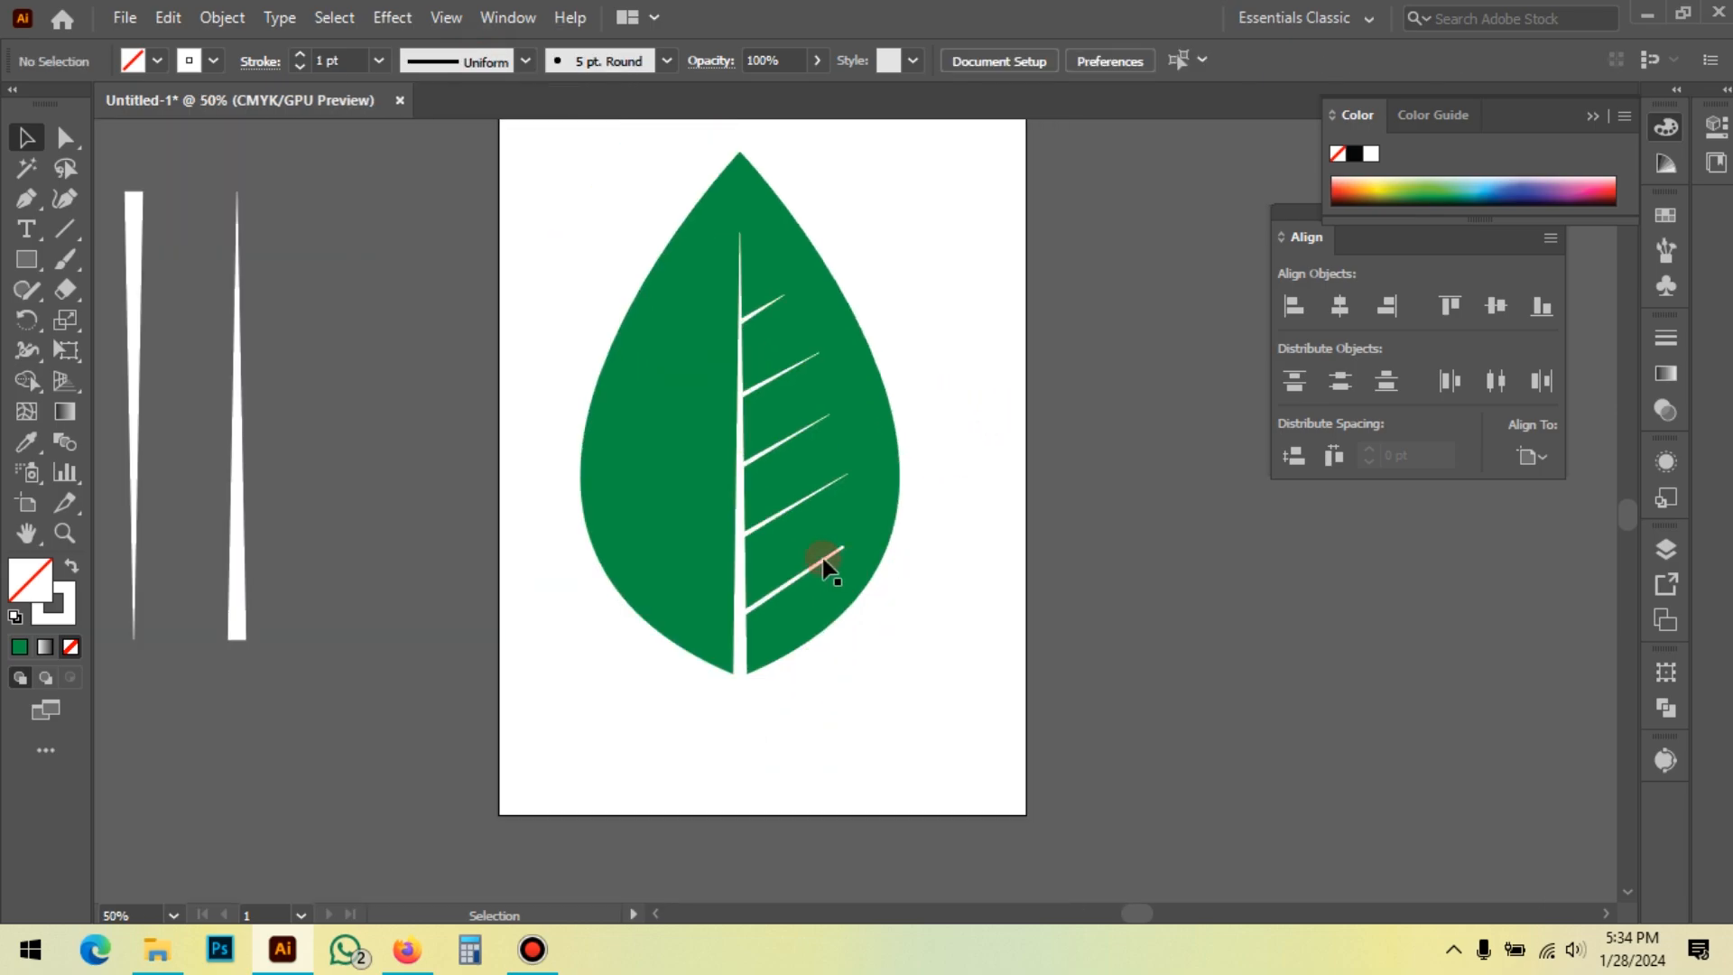
scroll(893, 564, "up", 5)
scroll(892, 555, "up", 5)
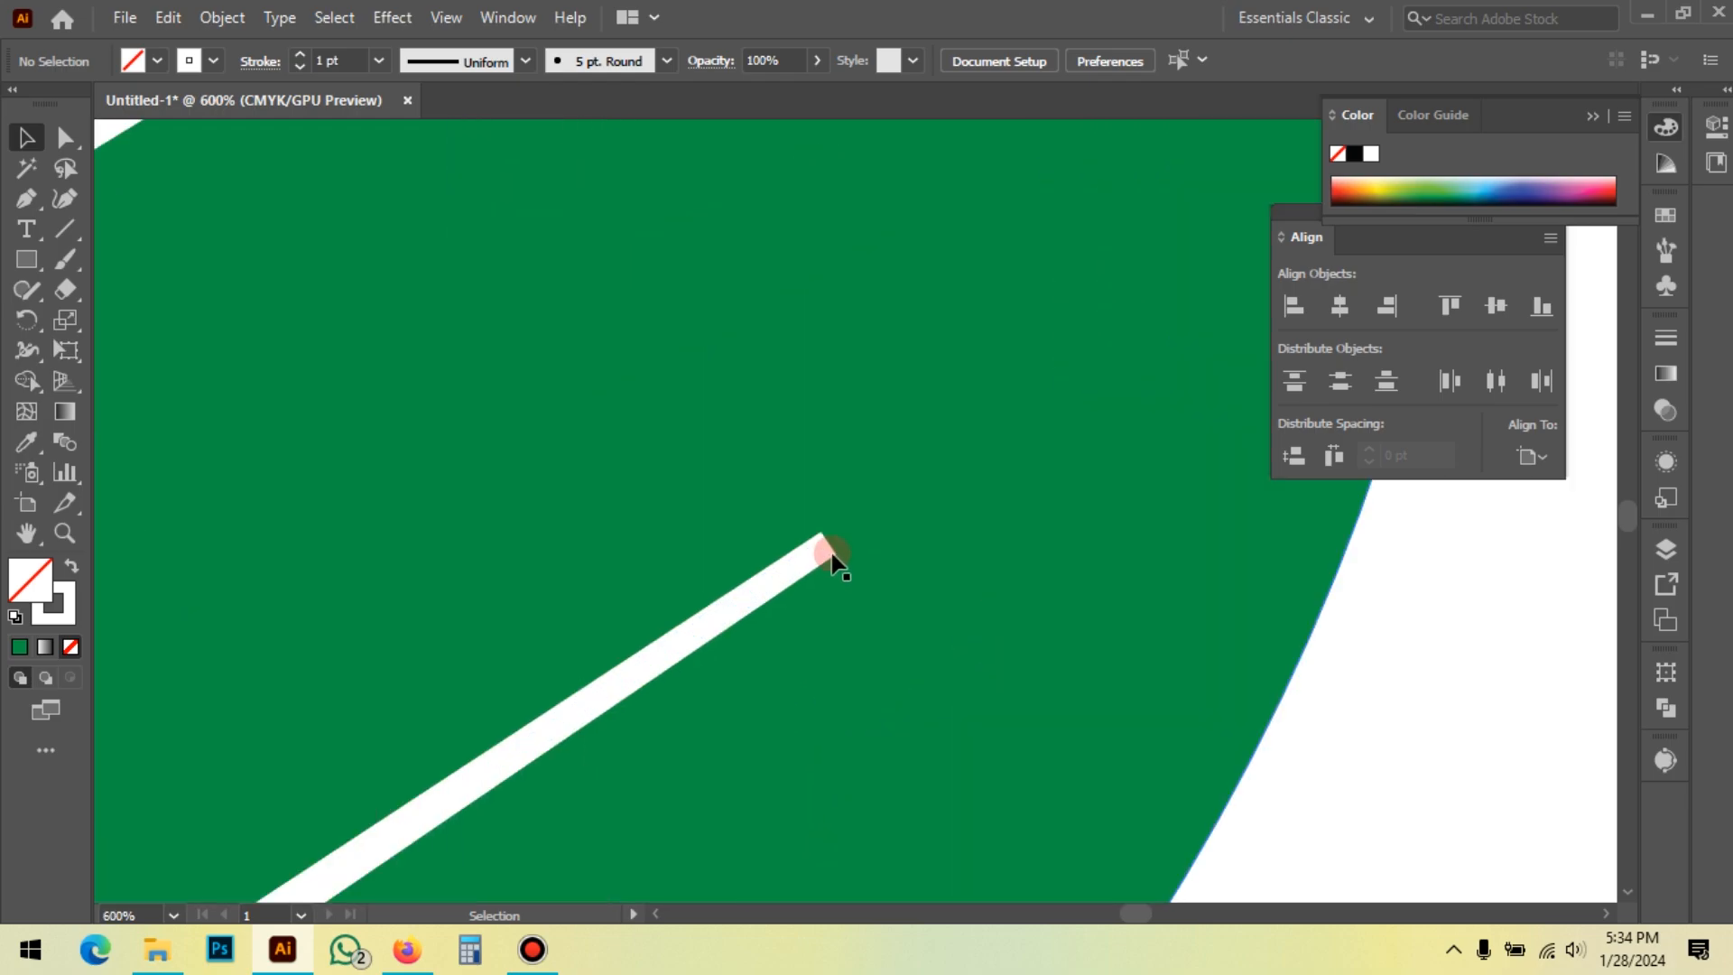
left_click(816, 558)
scroll(826, 510, "down", 3)
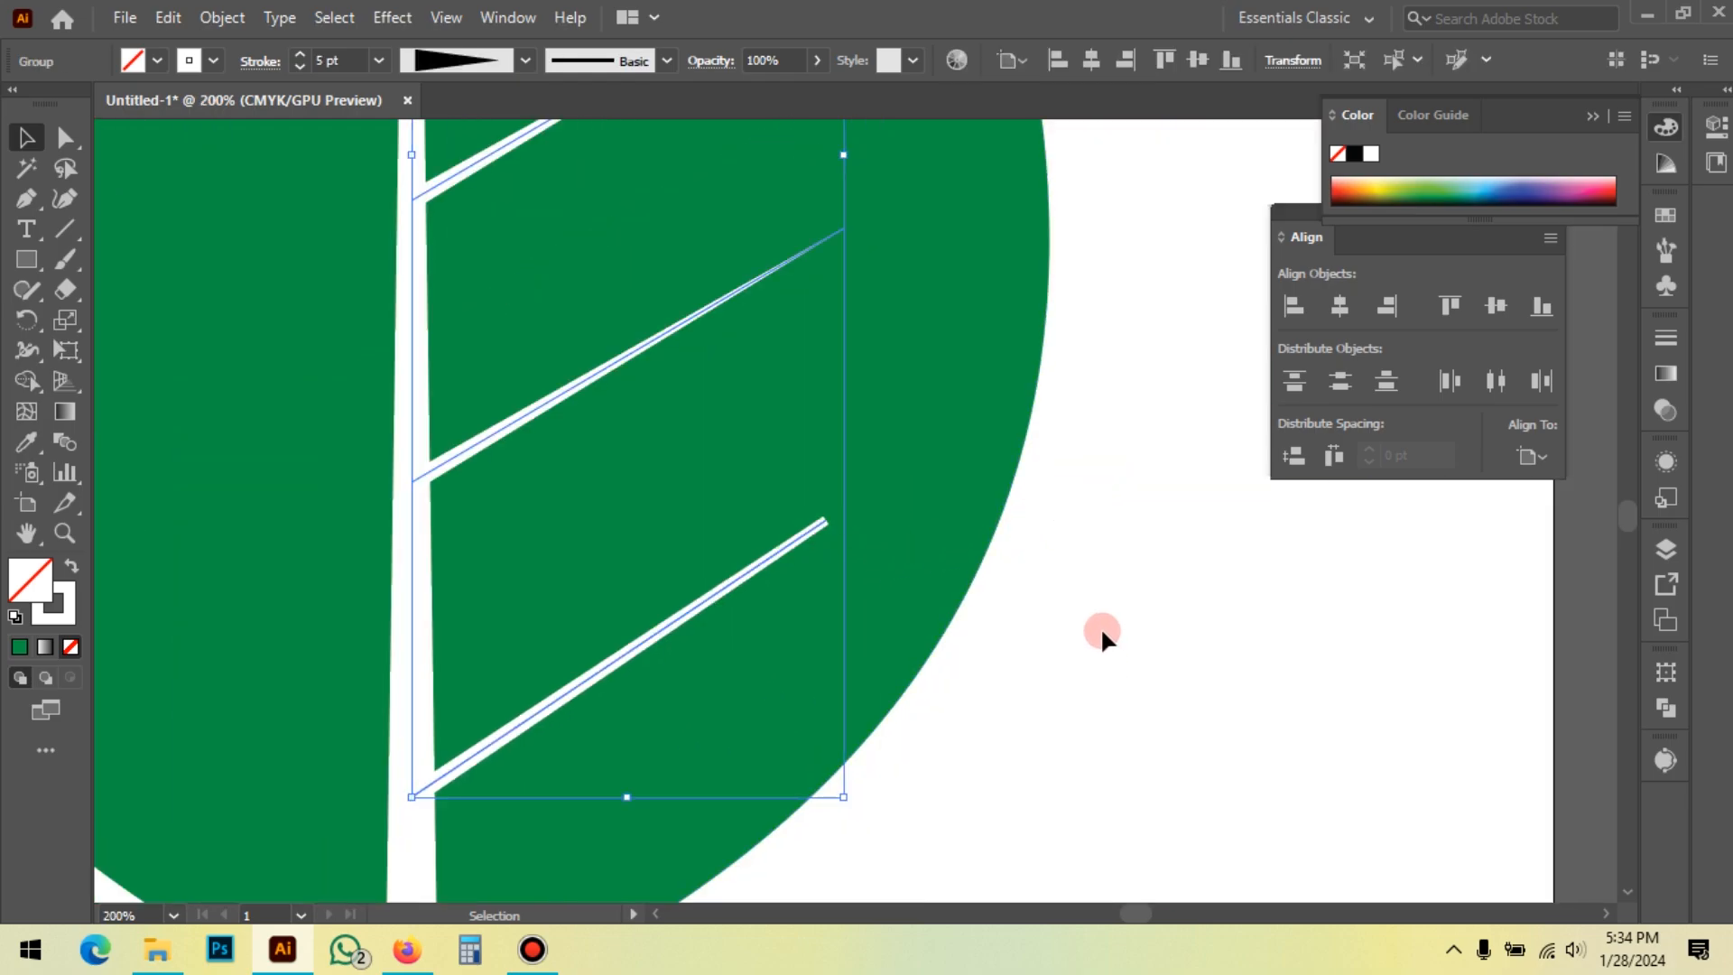
scroll(944, 561, "down", 1)
left_click(1095, 580)
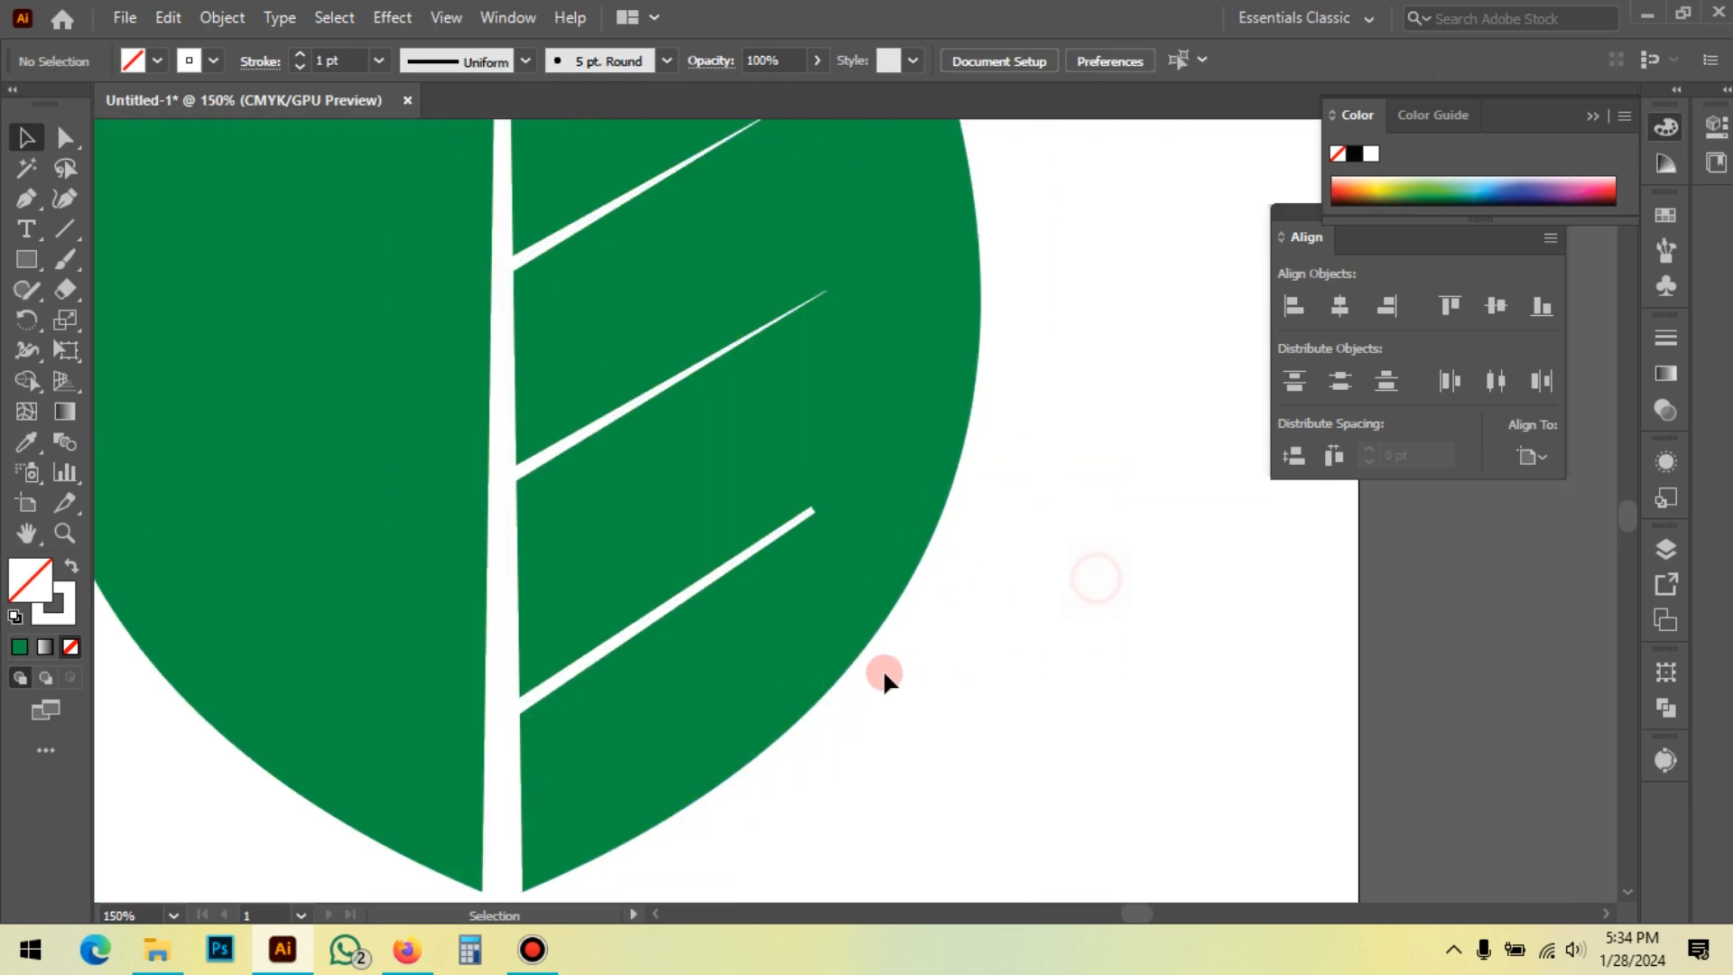
left_click(949, 680)
Step: Select only the lowest side vein's path within the group and delete it
key("a")
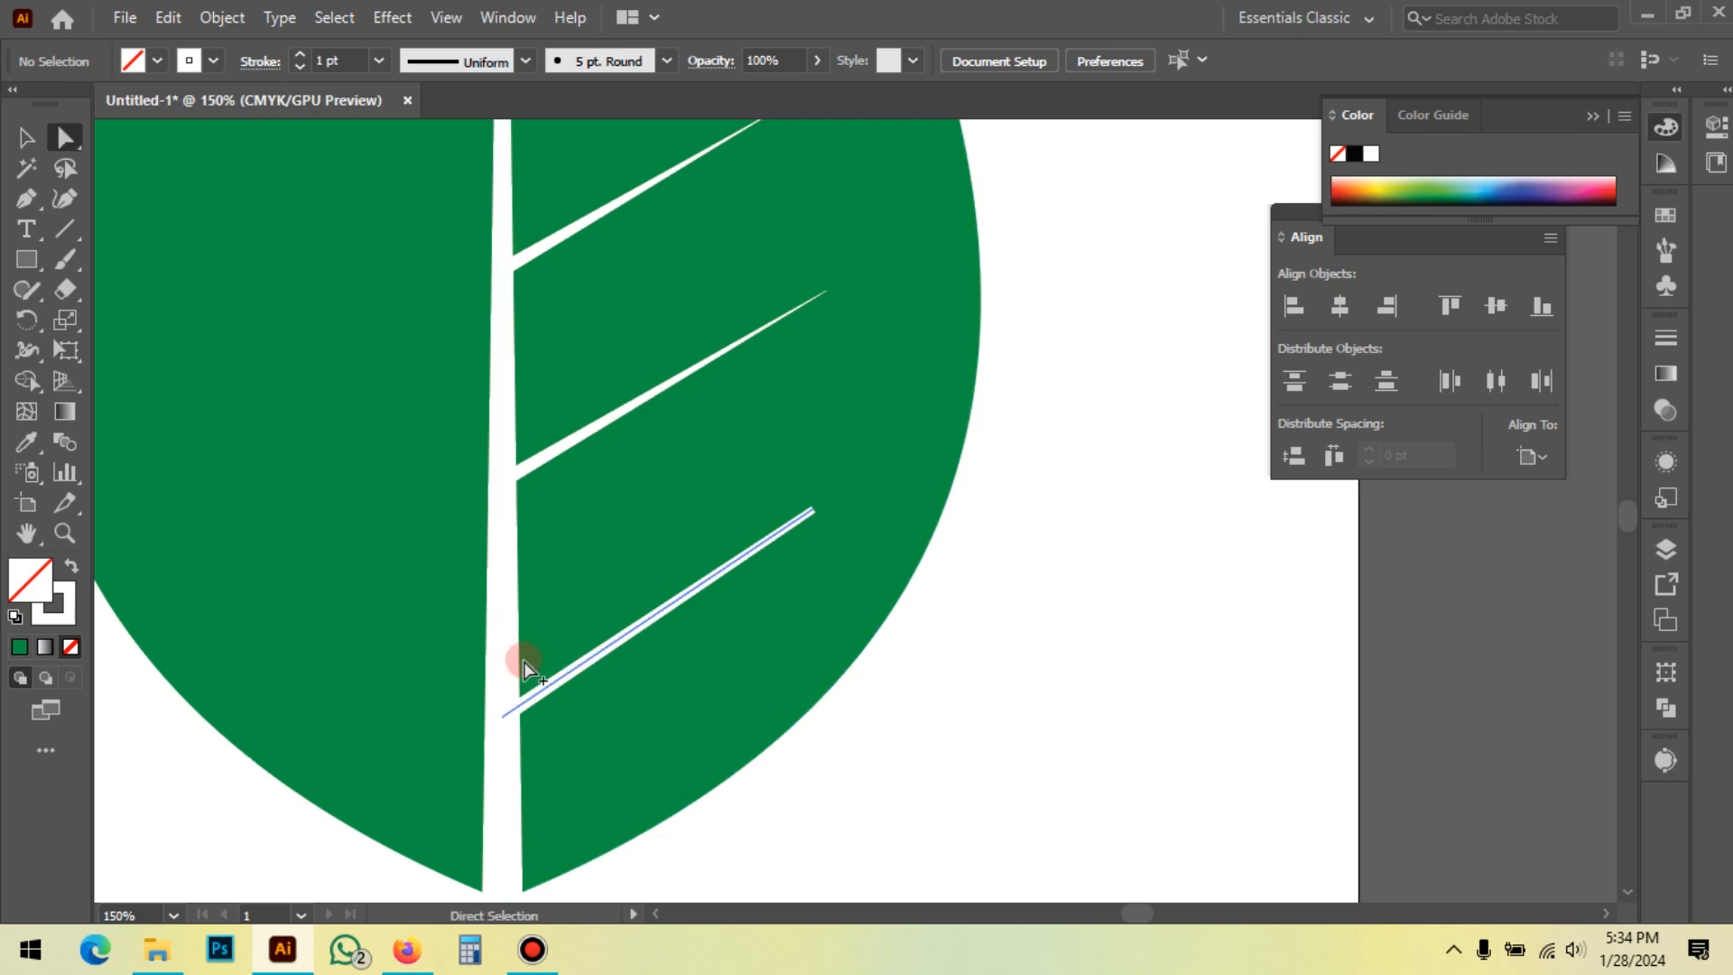
scroll(522, 668, "up", 1)
left_click(552, 691)
left_click(503, 734)
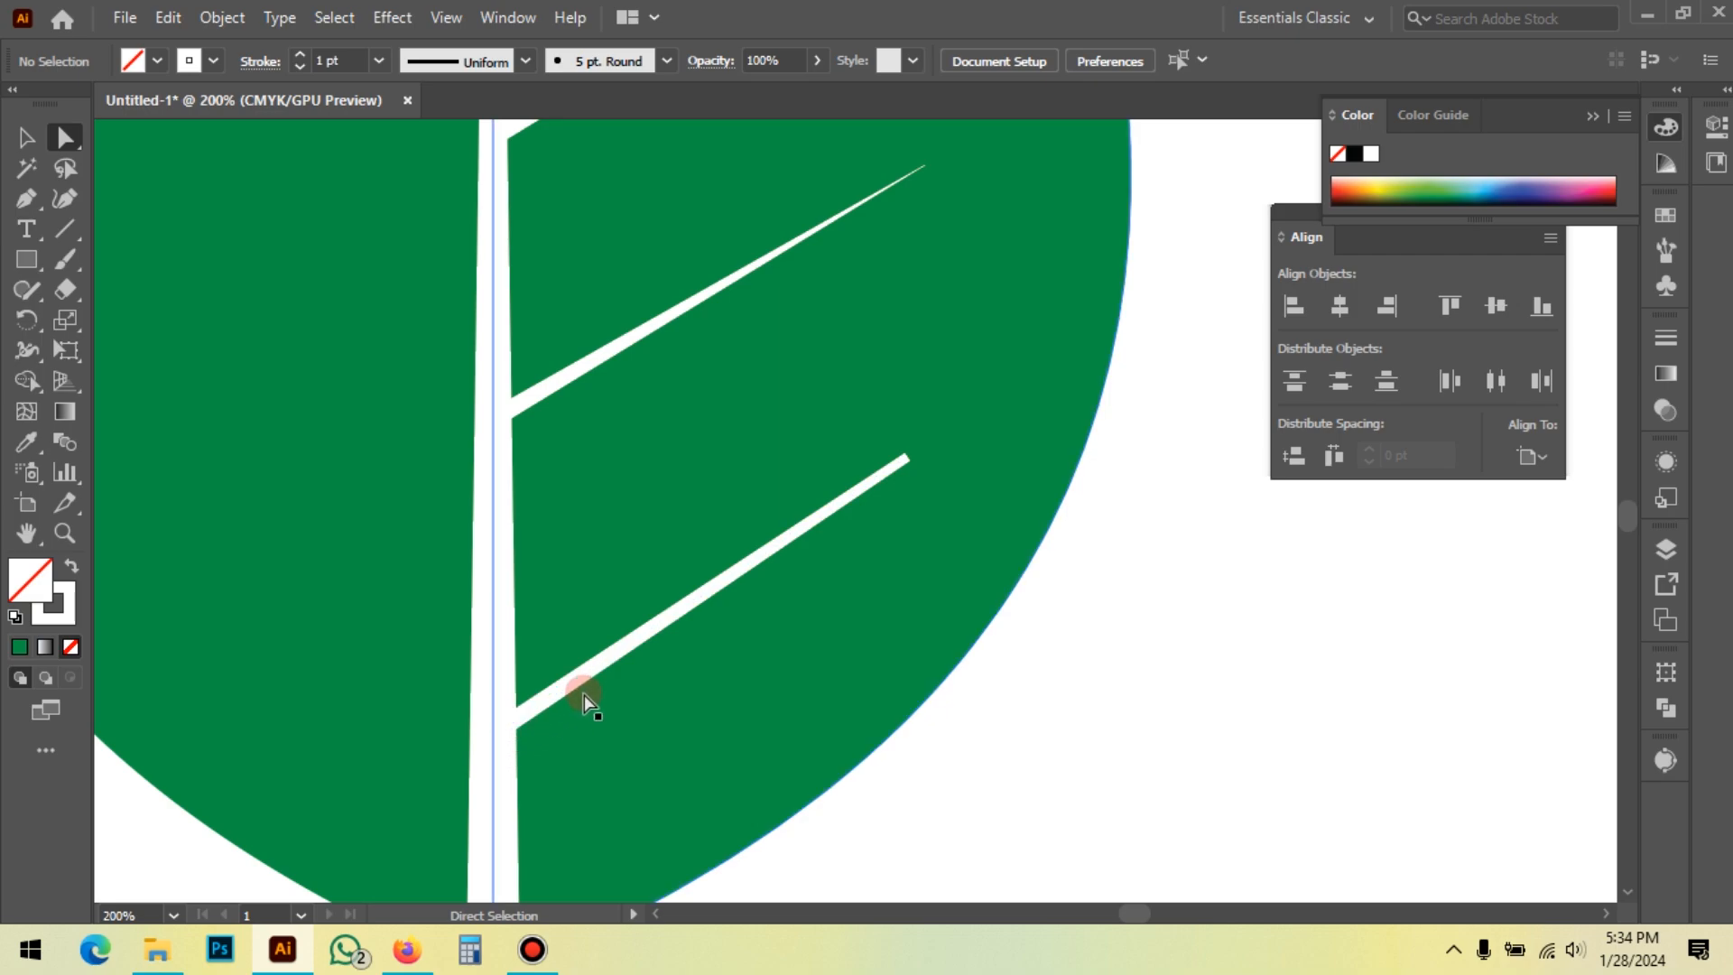
left_click(594, 666)
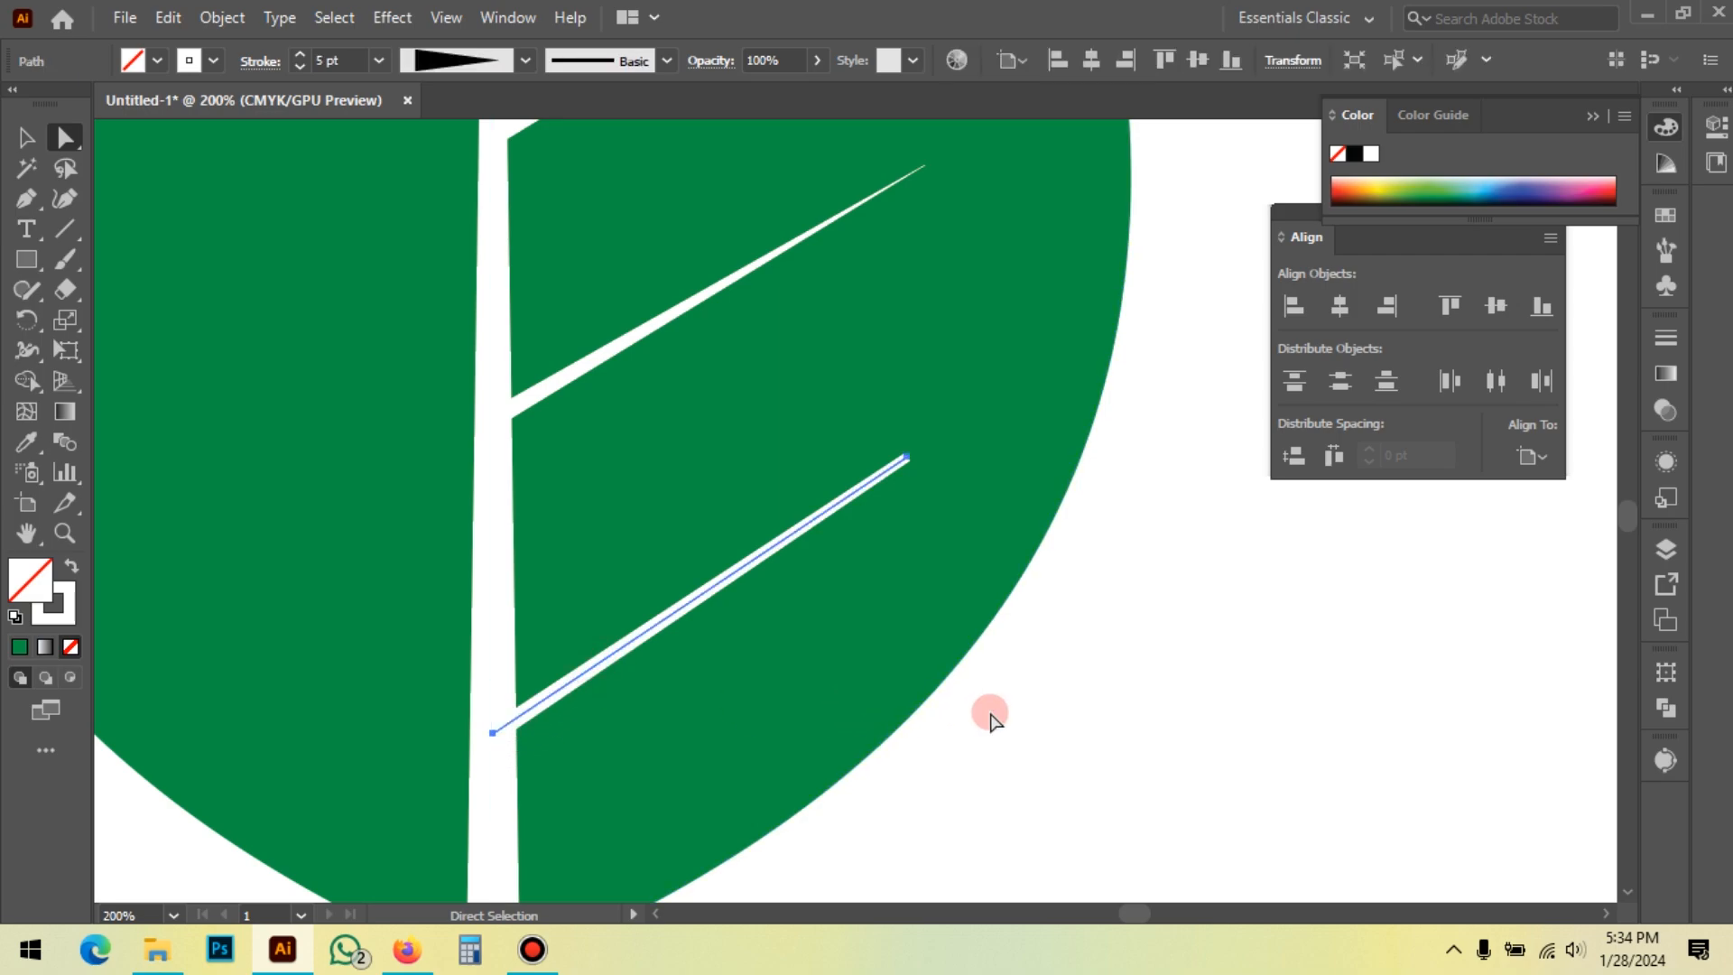
key("Delete")
Step: Draw a replacement lowest side vein with the Pen tool from the central vein, ending at about X 410, Y 511 pt
left_click(26, 198)
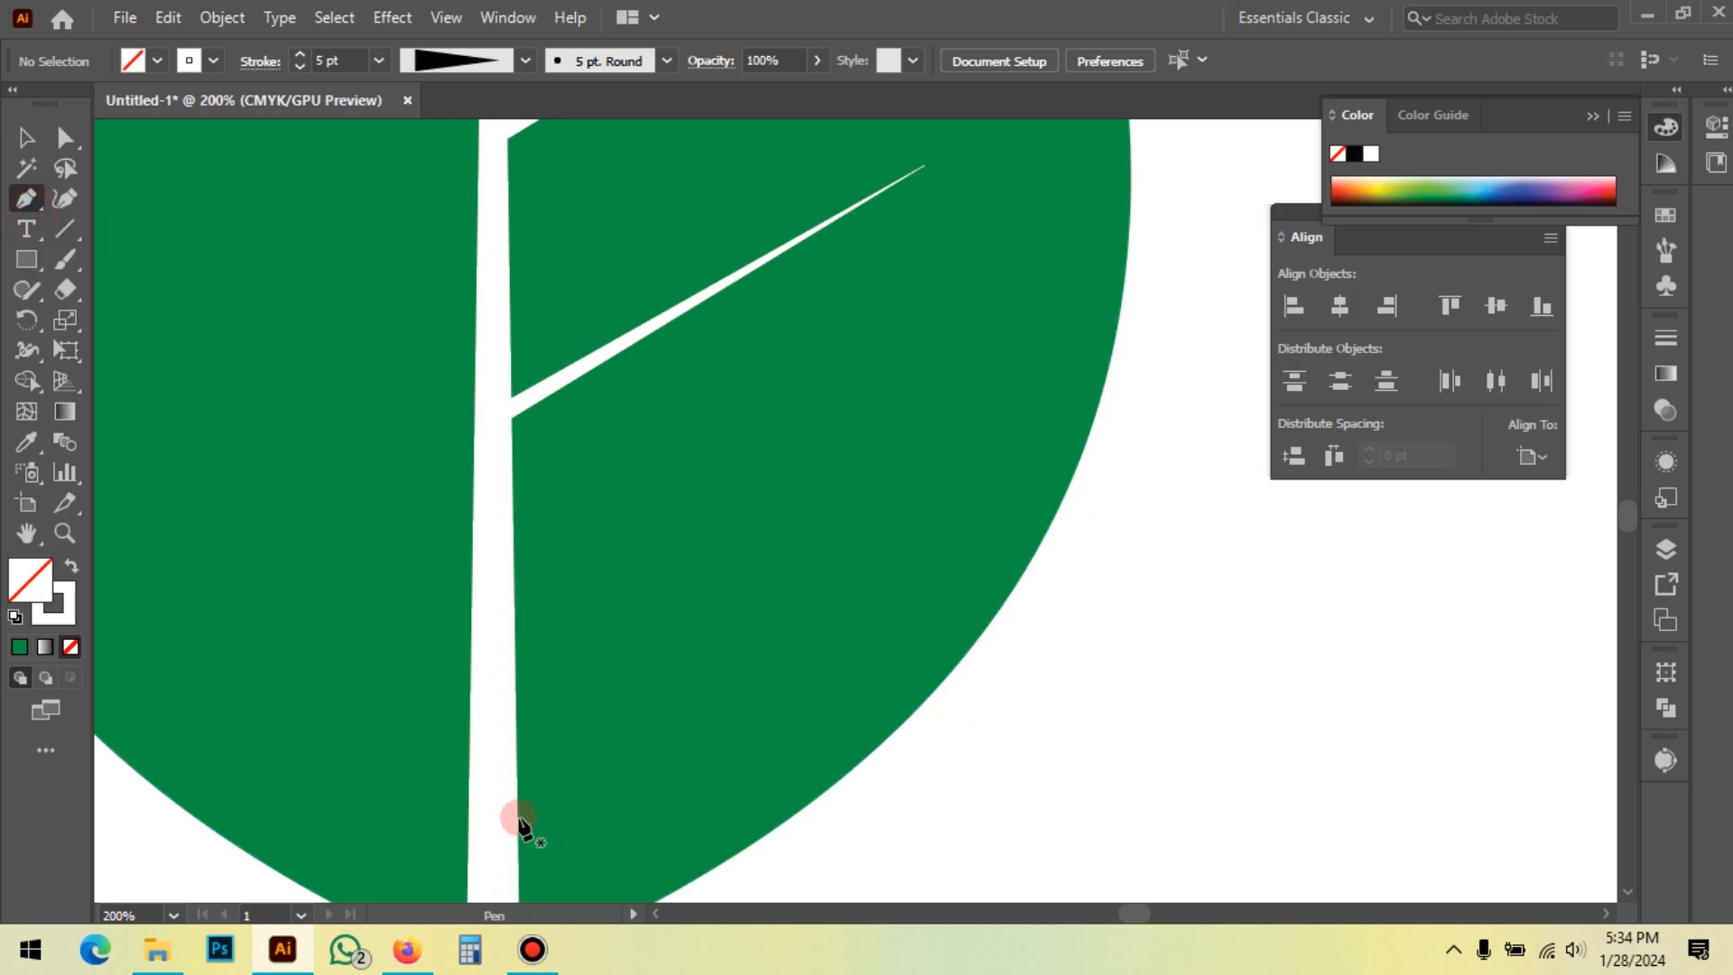
left_click(492, 656)
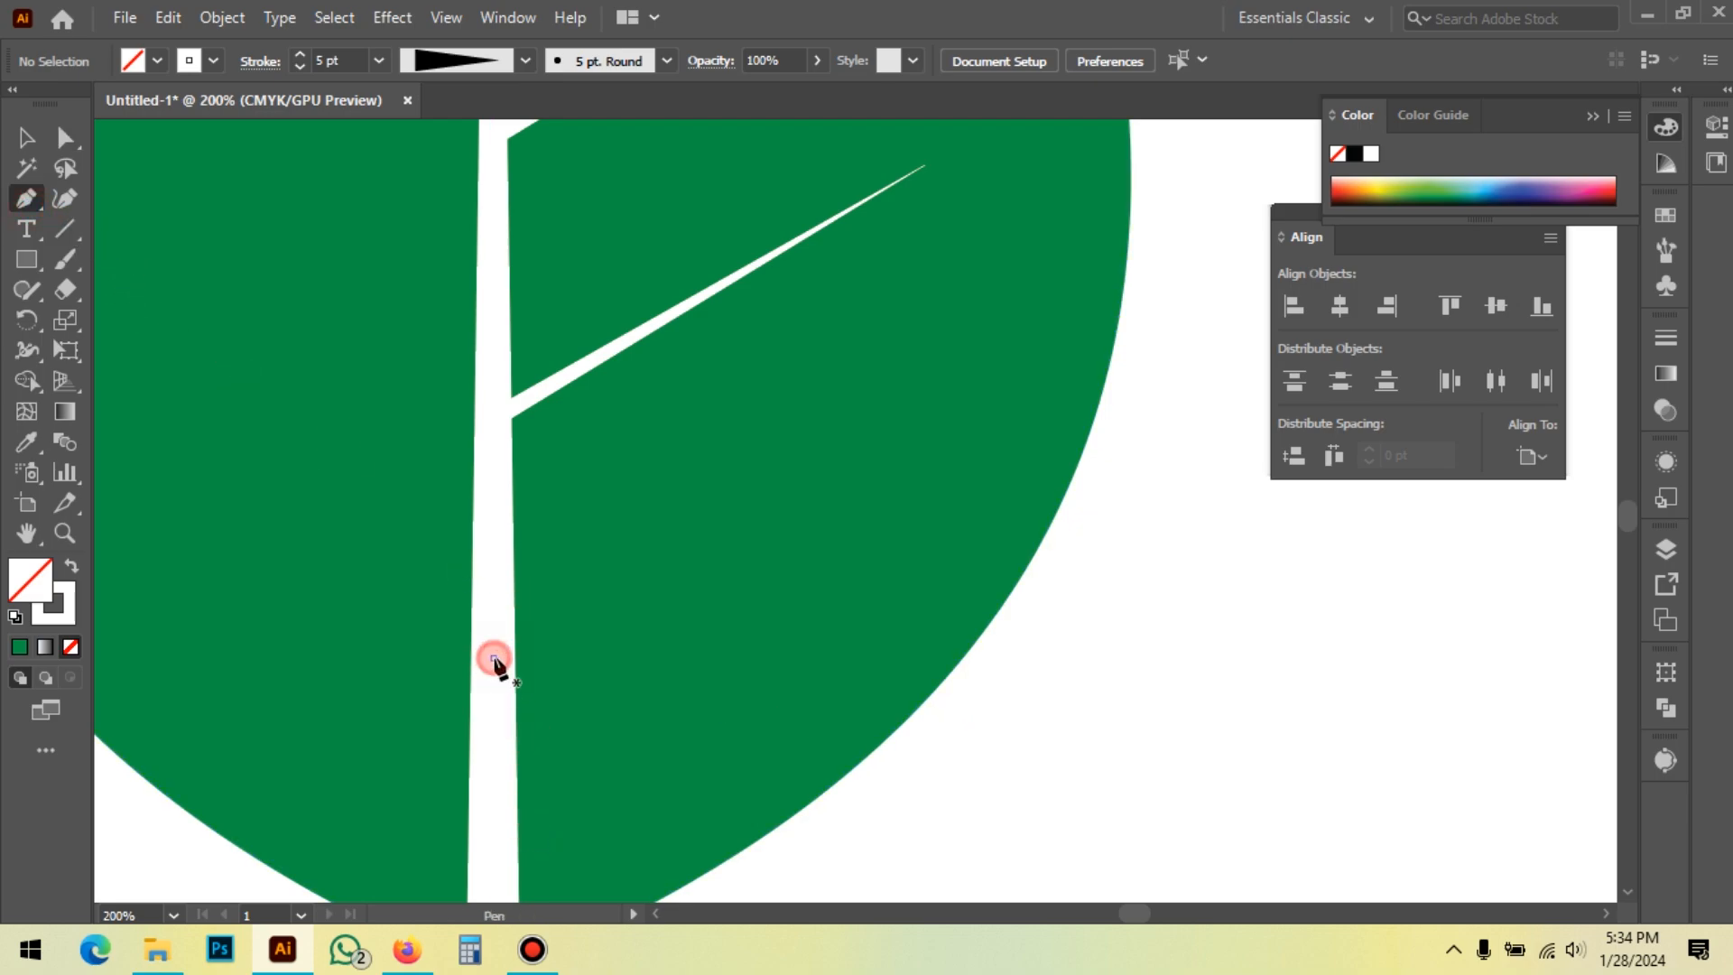
left_click(979, 368)
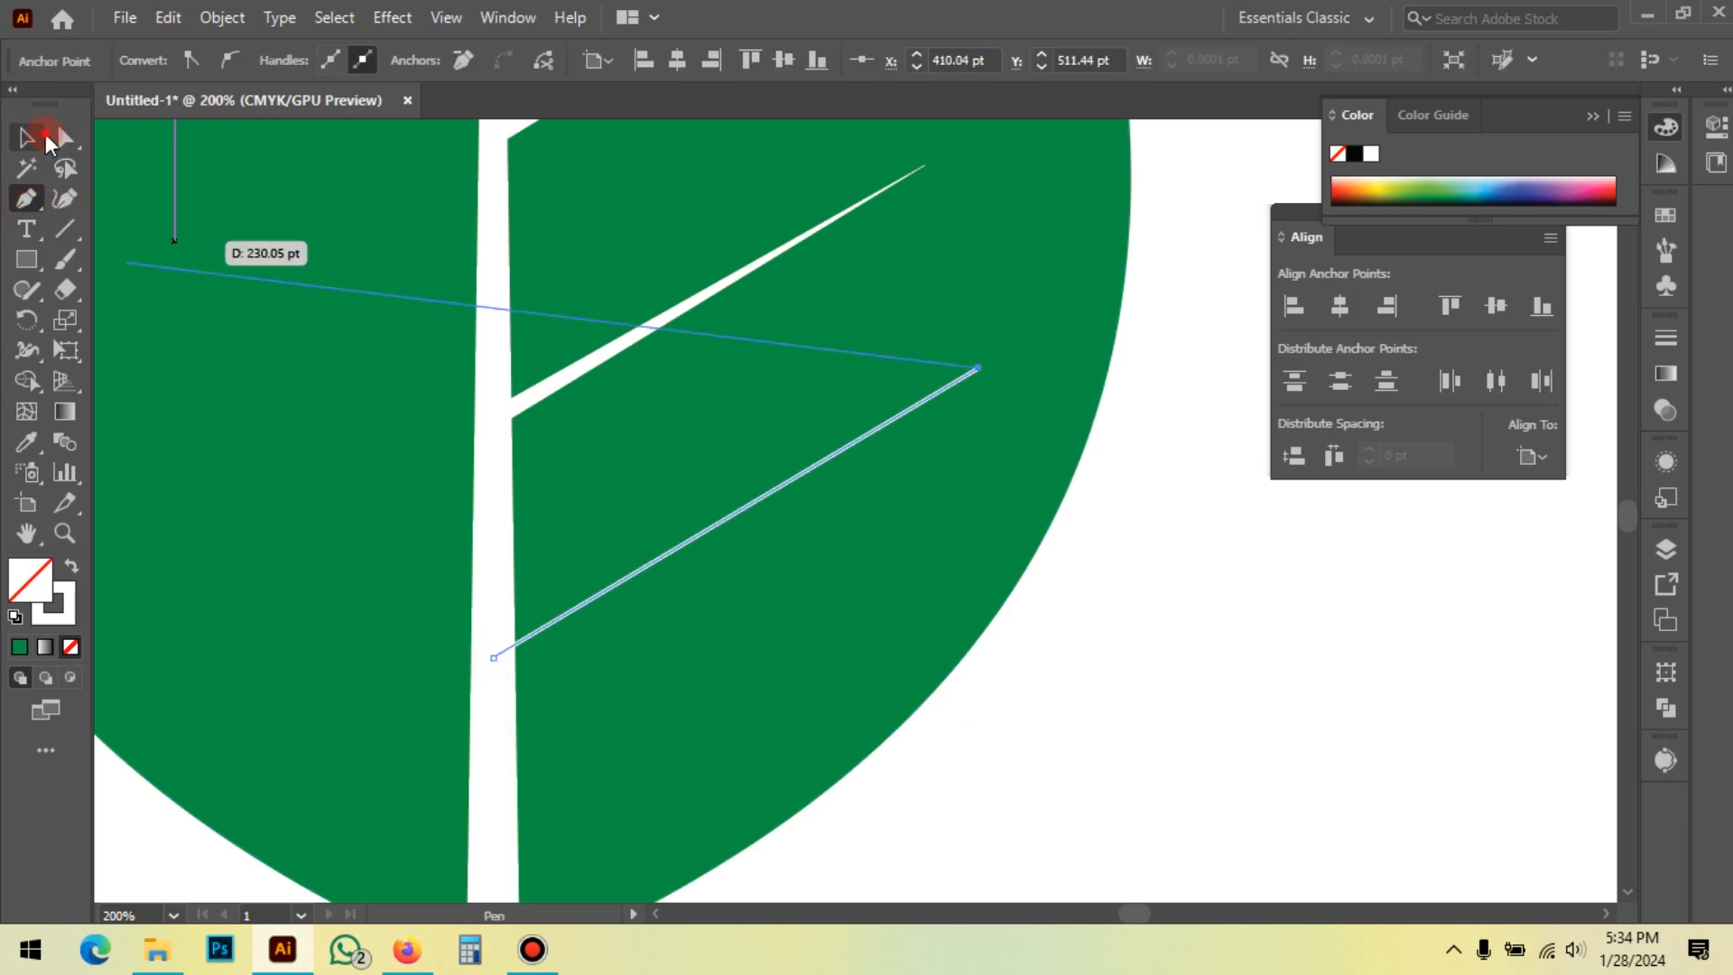
left_click(45, 139)
left_click(1033, 631)
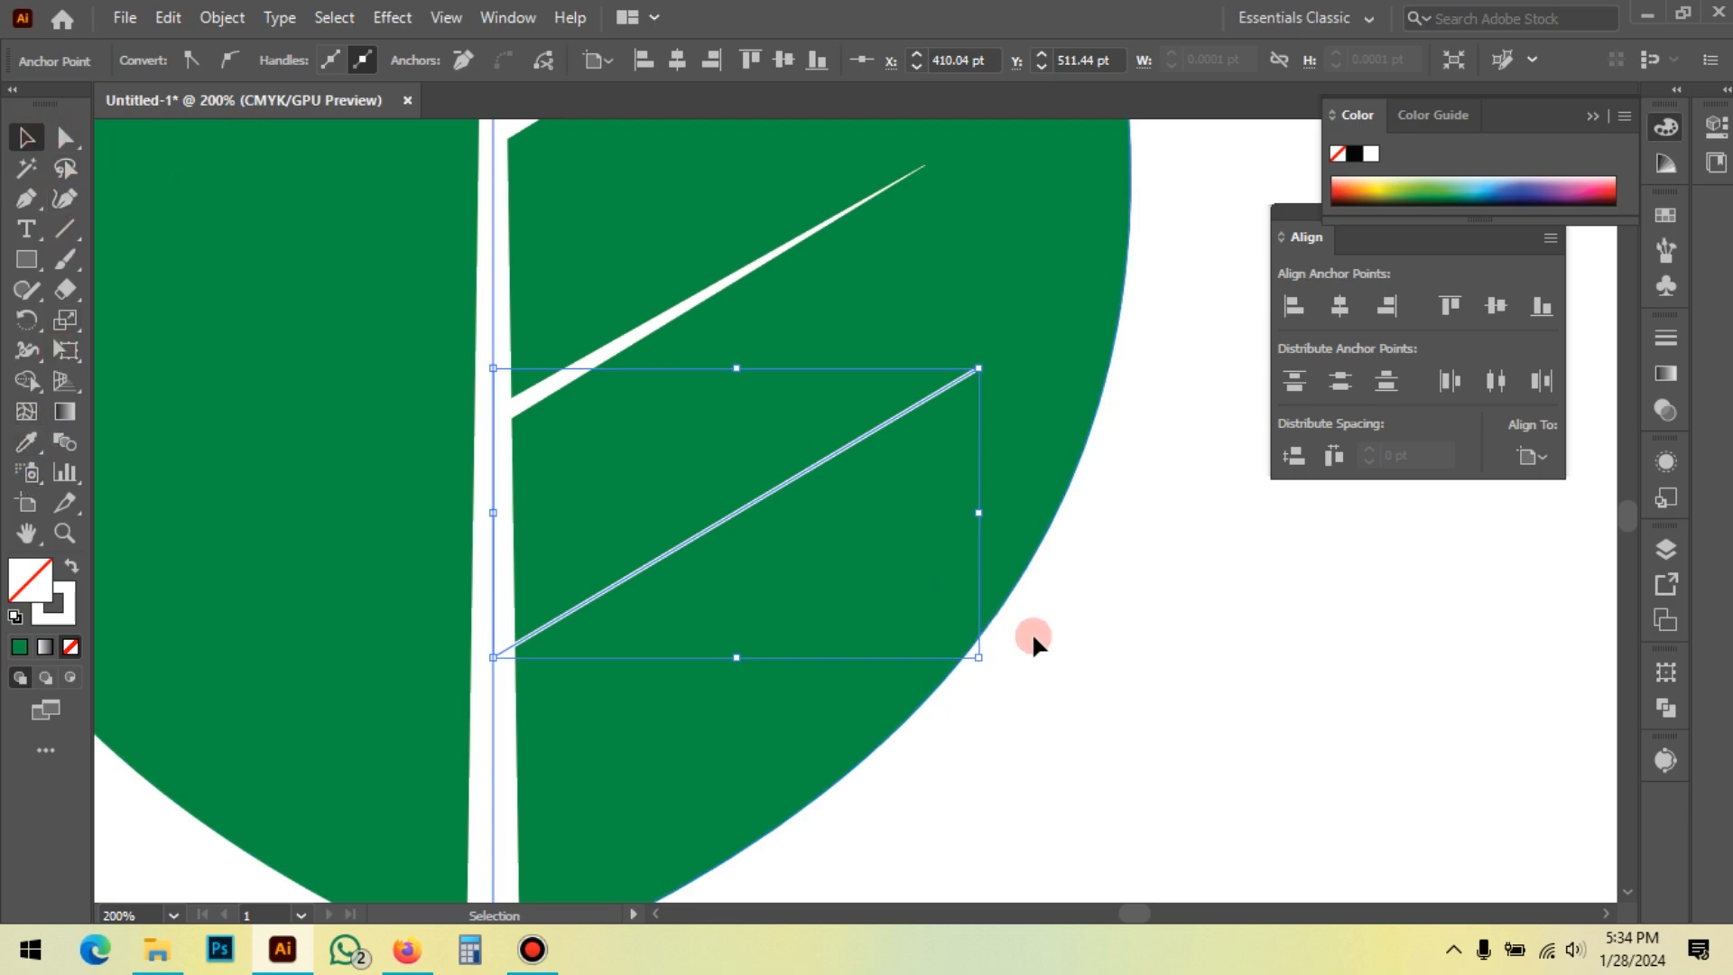
Step: Give the new lowest side vein a 5 pt stroke and the triangular tapered width profile
left_click(756, 502)
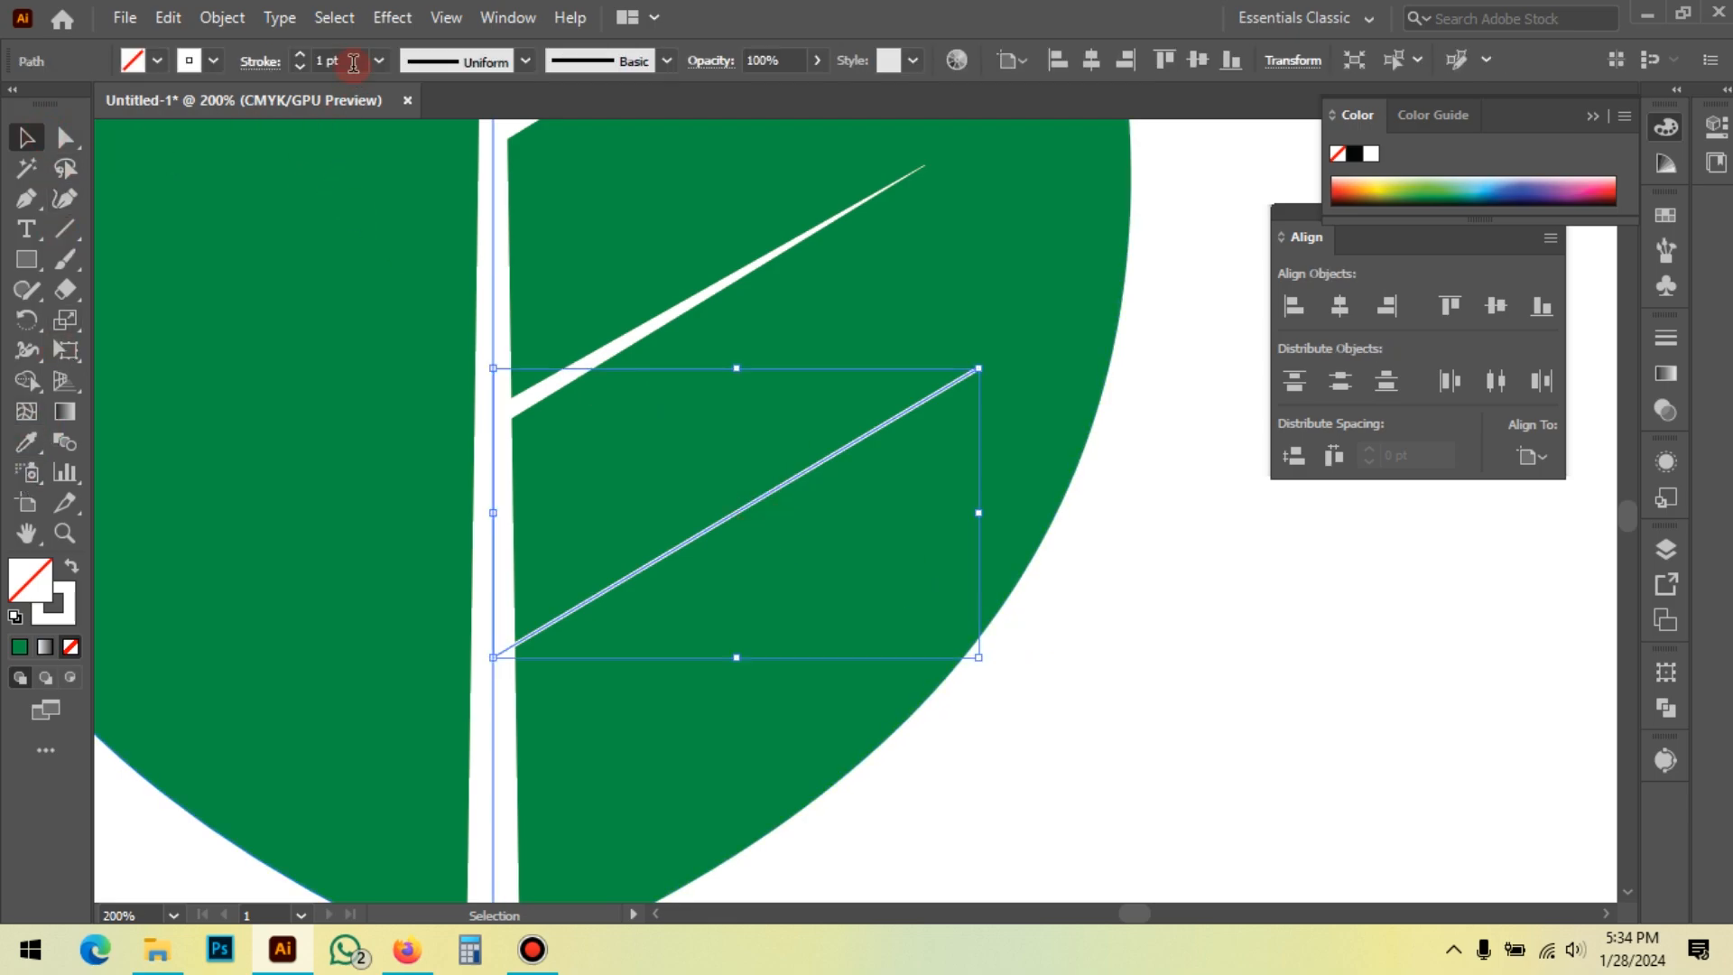
scroll(352, 63, "up", 4)
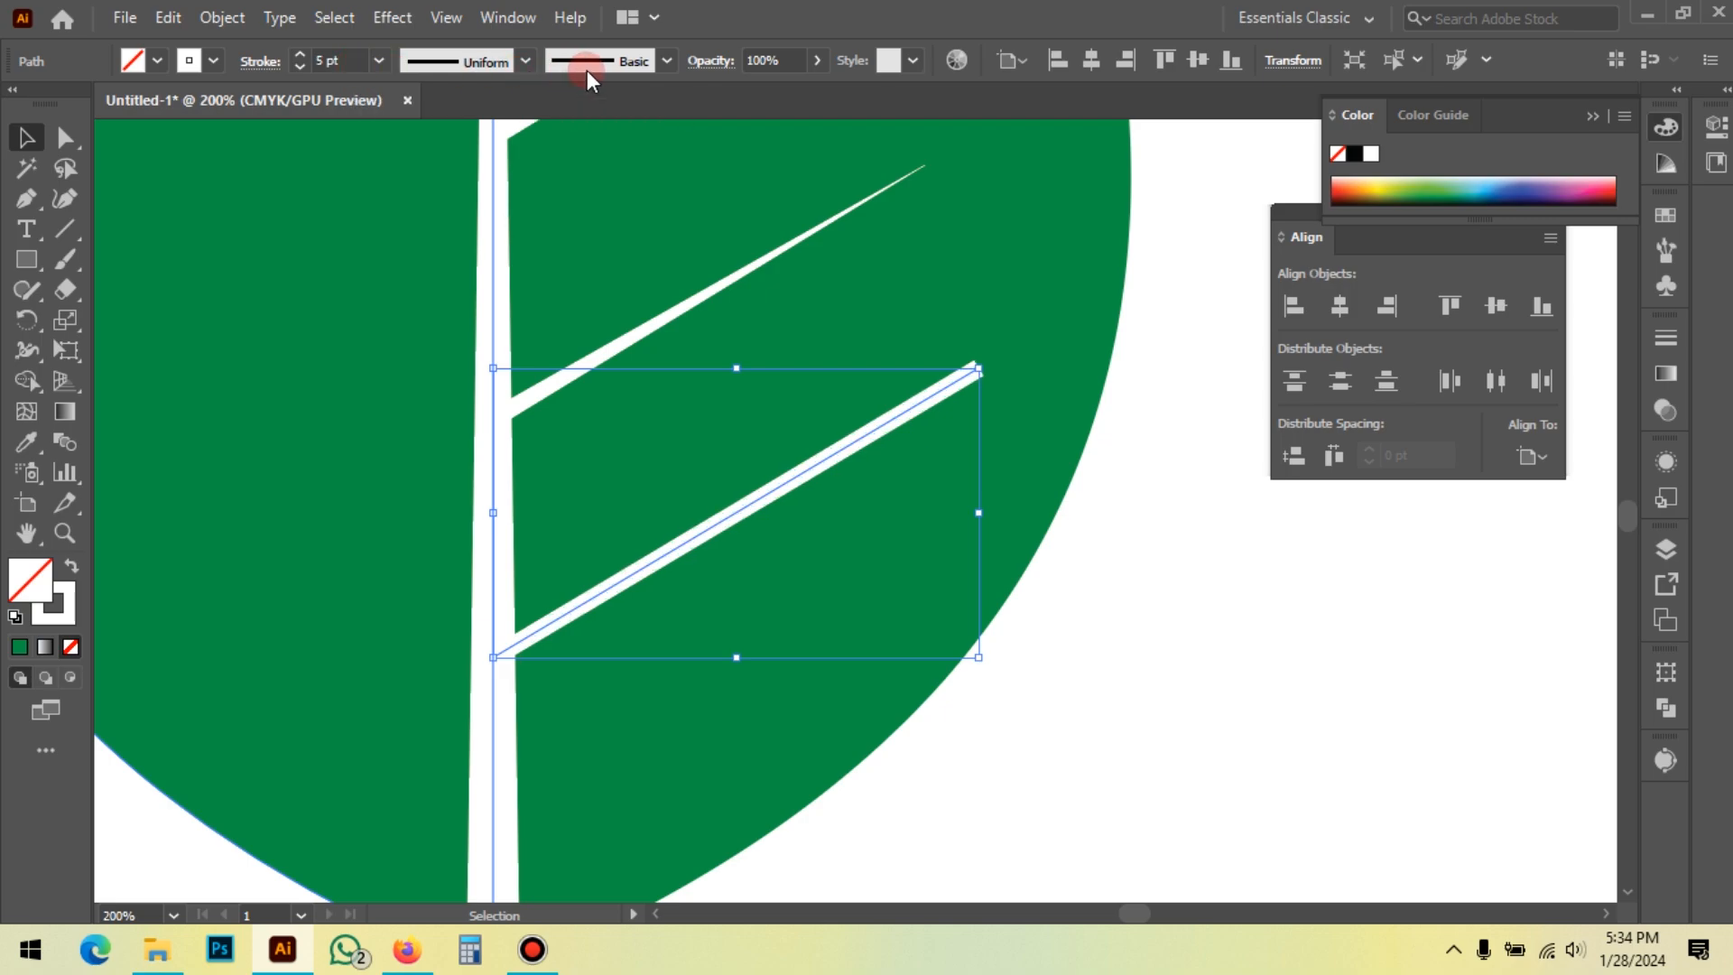
left_click(492, 63)
left_click(459, 259)
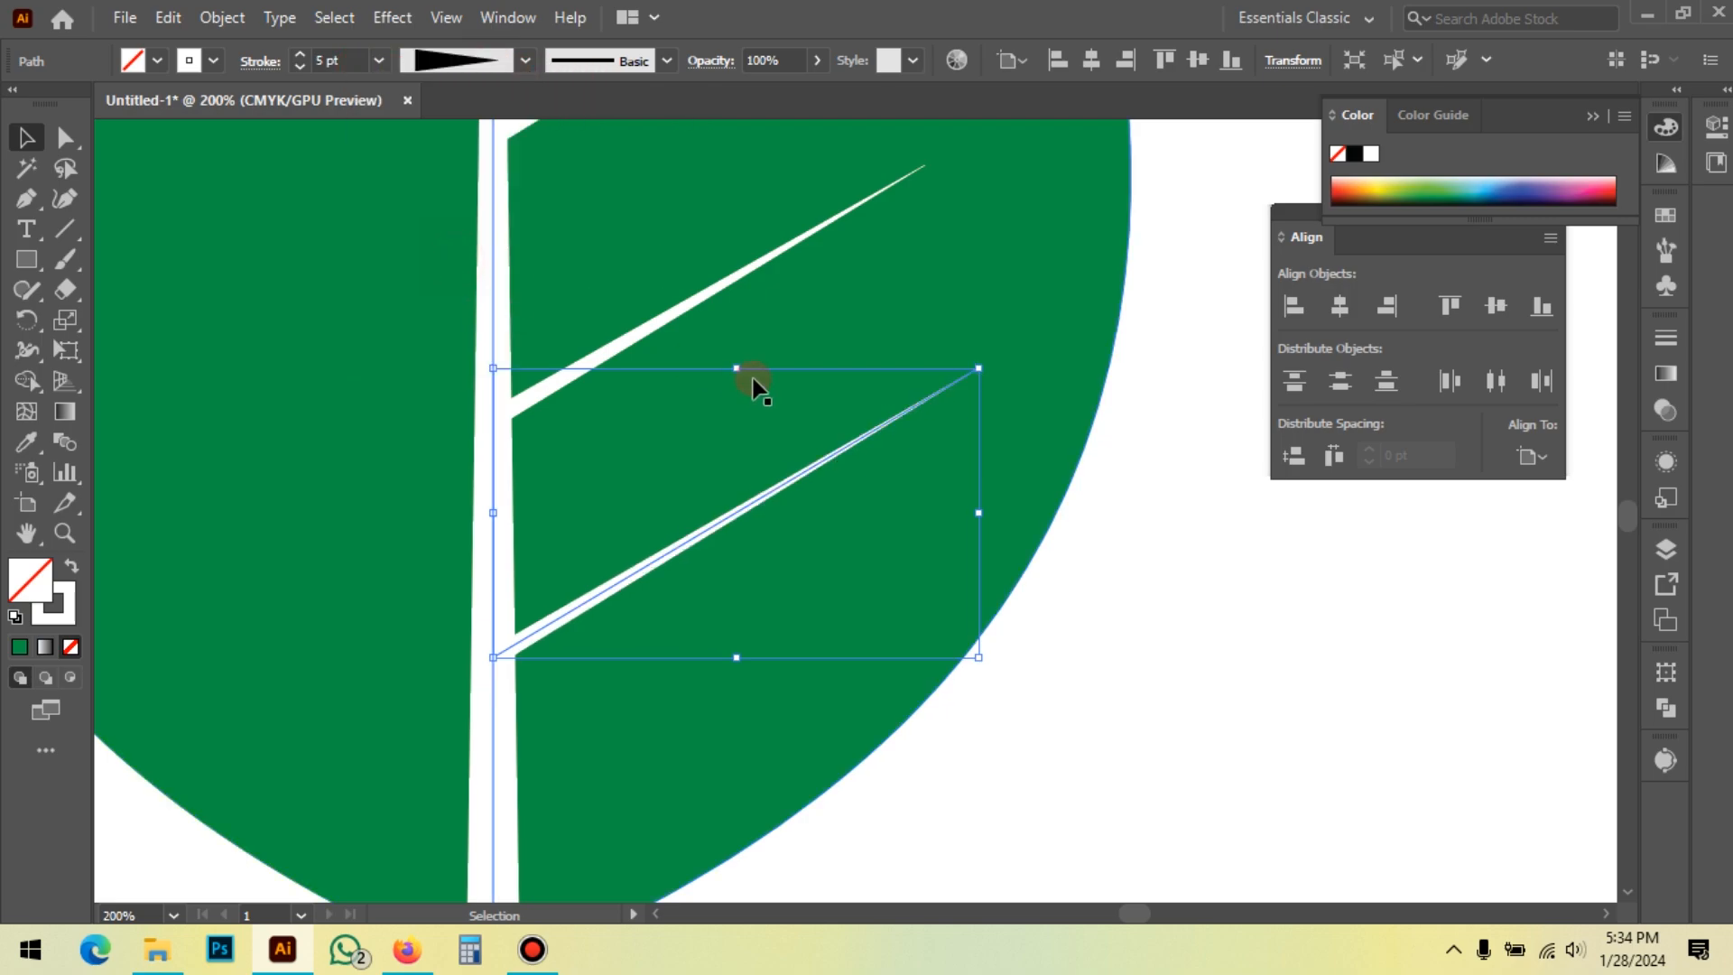
Step: Group the new lowest side vein with the existing side vein group and deselect it
left_click(716, 295, "shift")
right_click(716, 291)
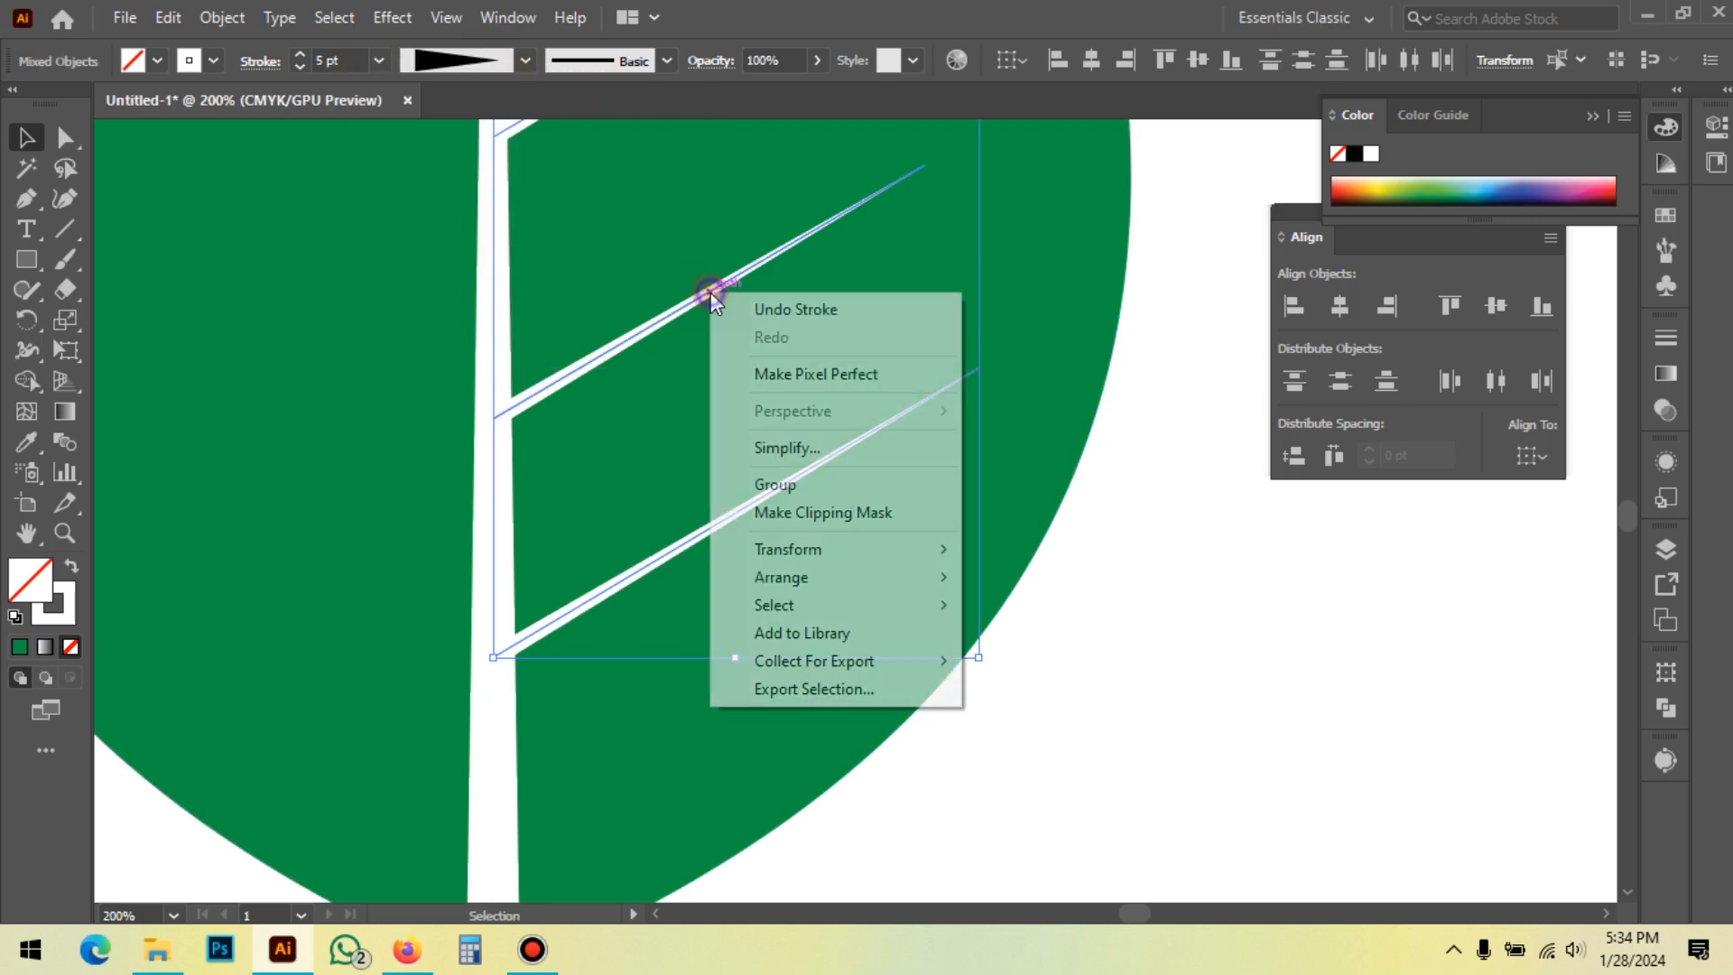
left_click(817, 484)
scroll(749, 657, "down", 2)
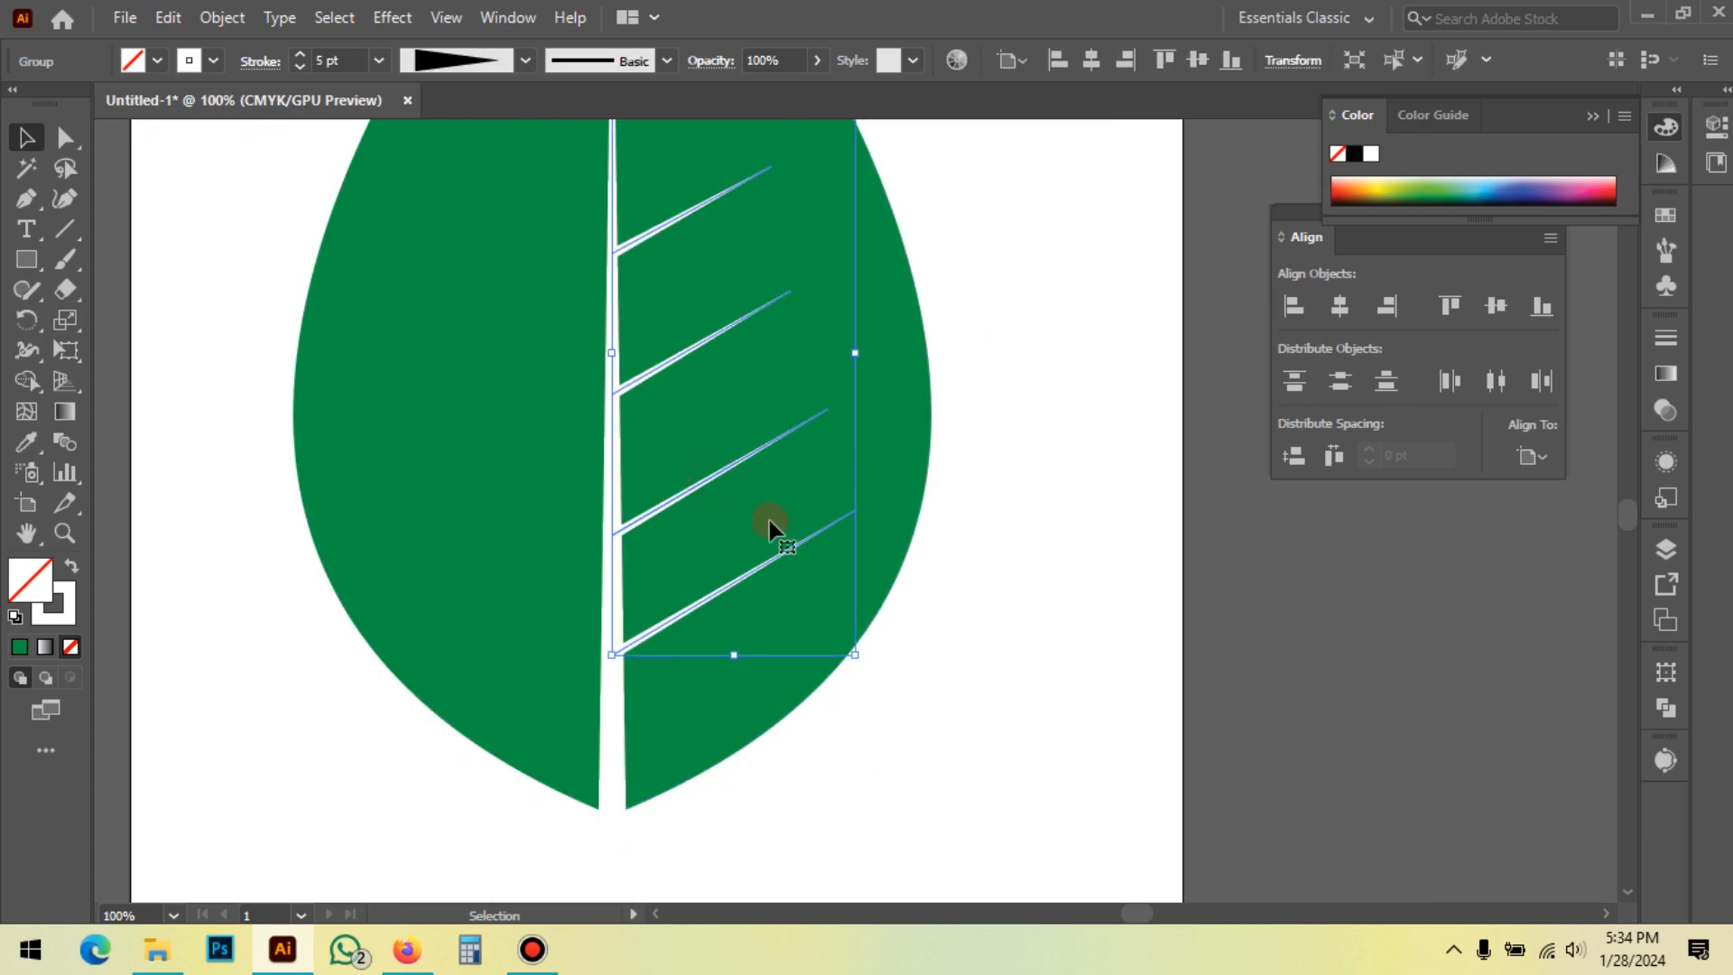
left_click(987, 577)
Step: Create a reflected copy of the side vein group across the vertical axis at 90°
scroll(1020, 543, "down", 1)
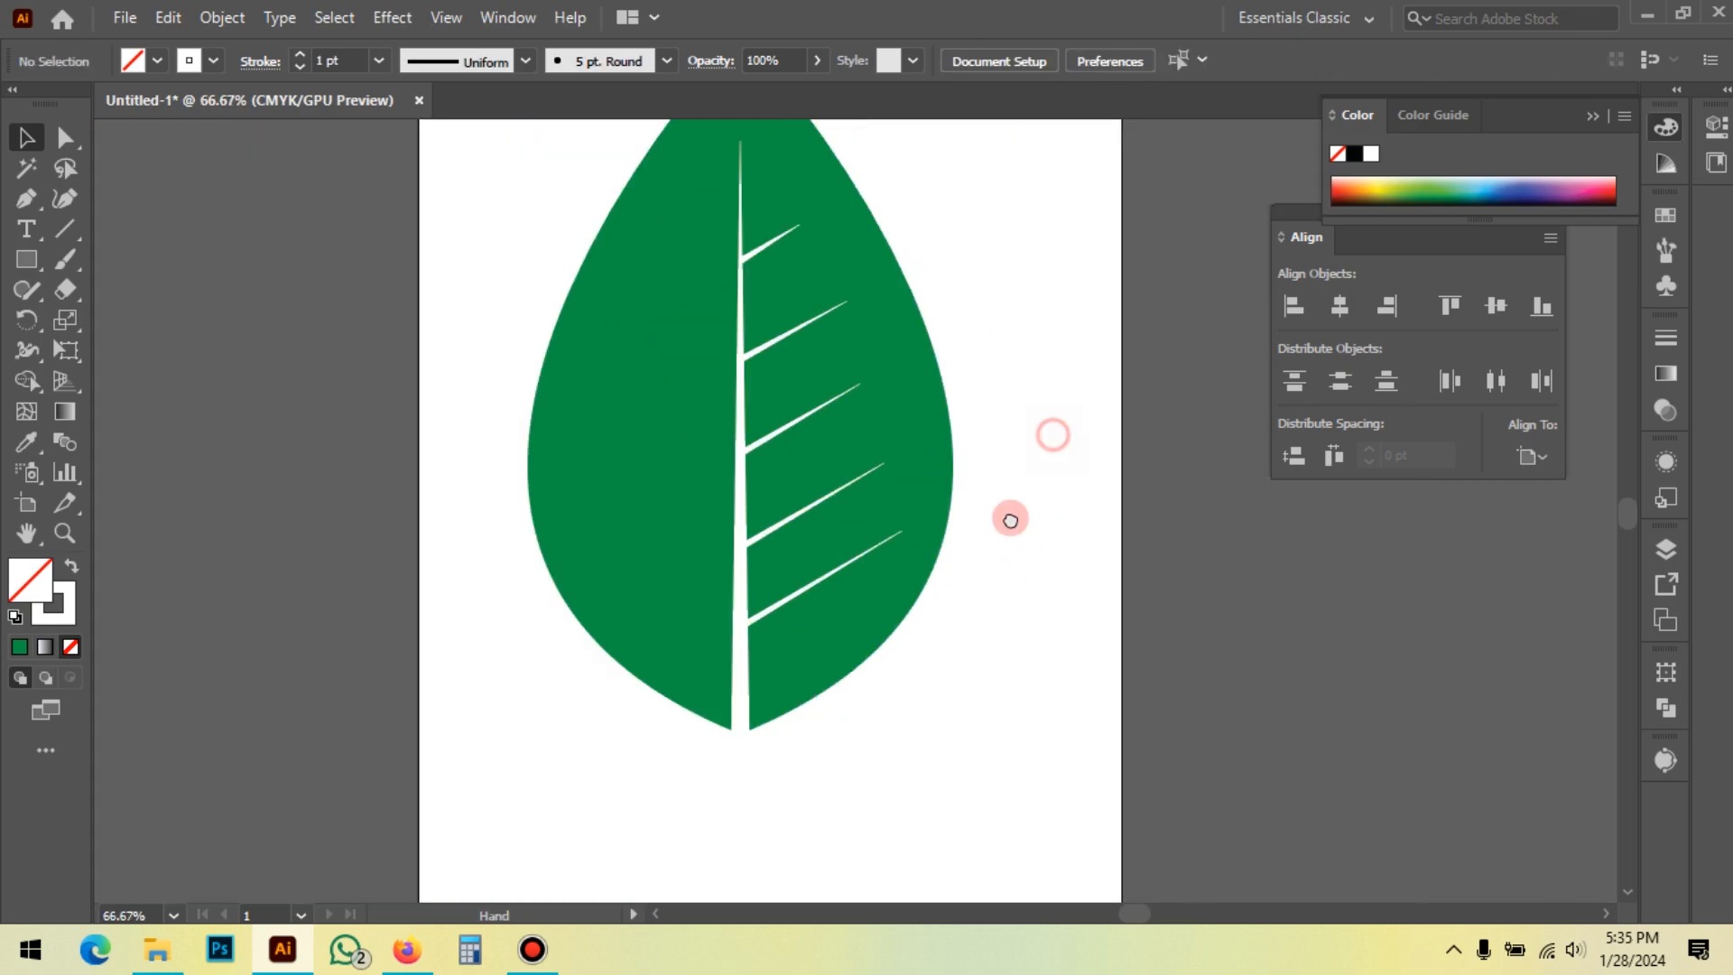
left_click_drag(1052, 435, 1010, 522)
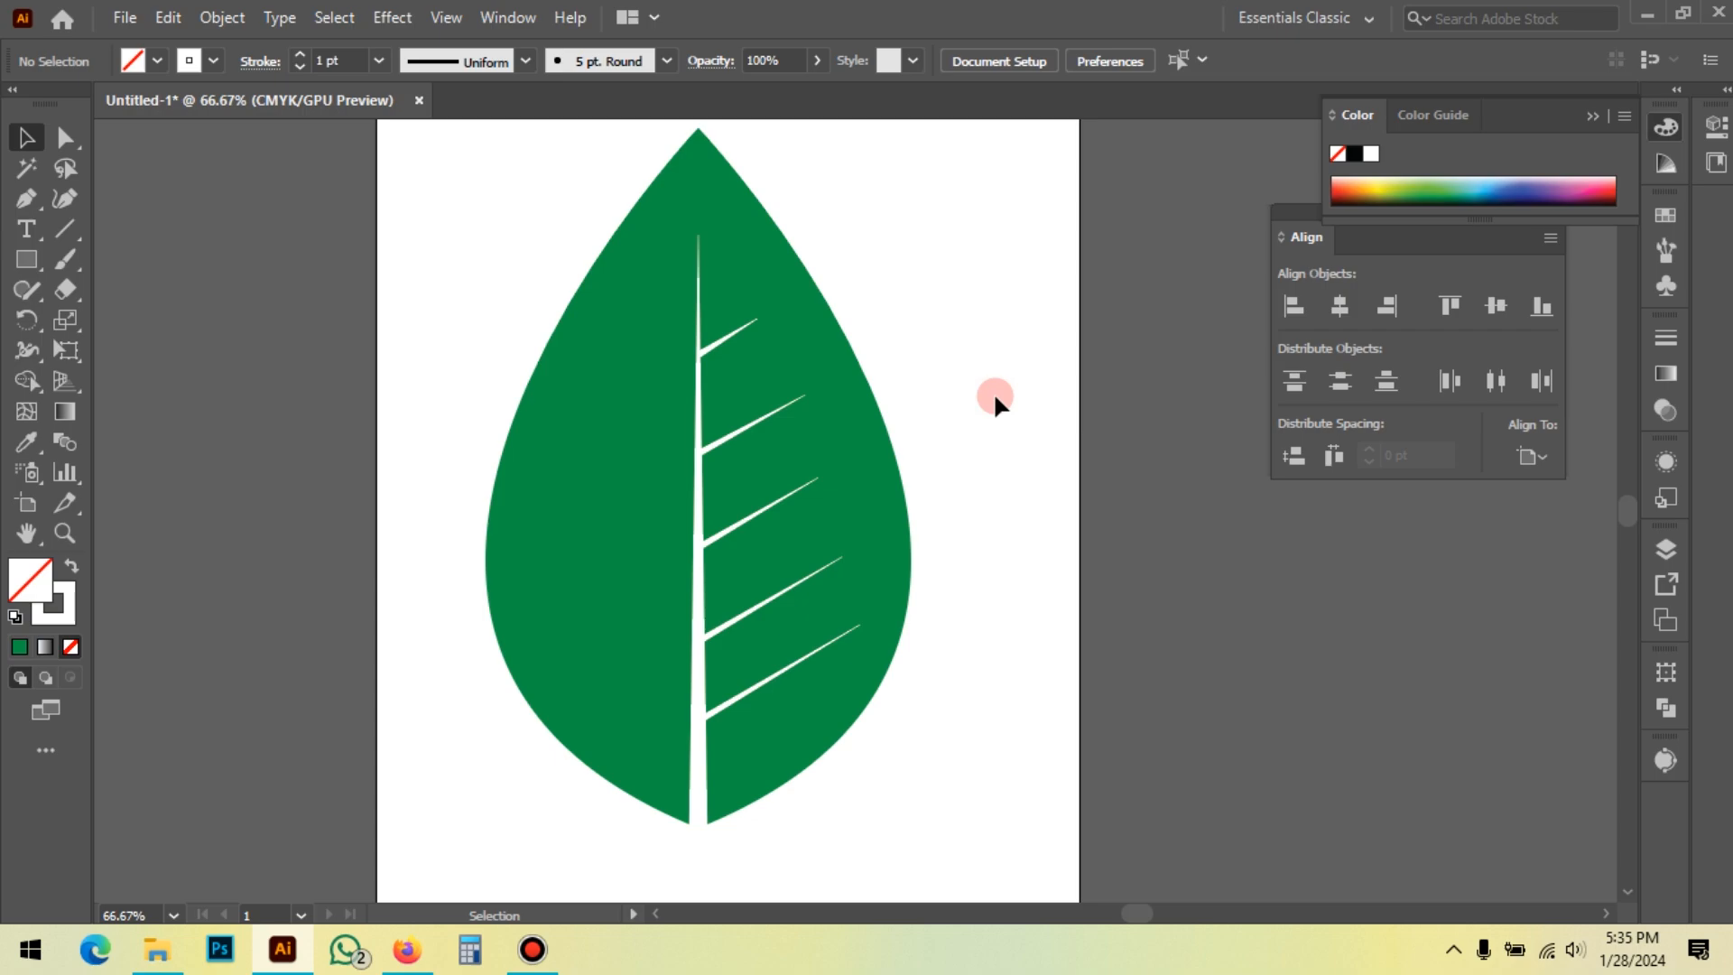
scroll(971, 397, "down", 1)
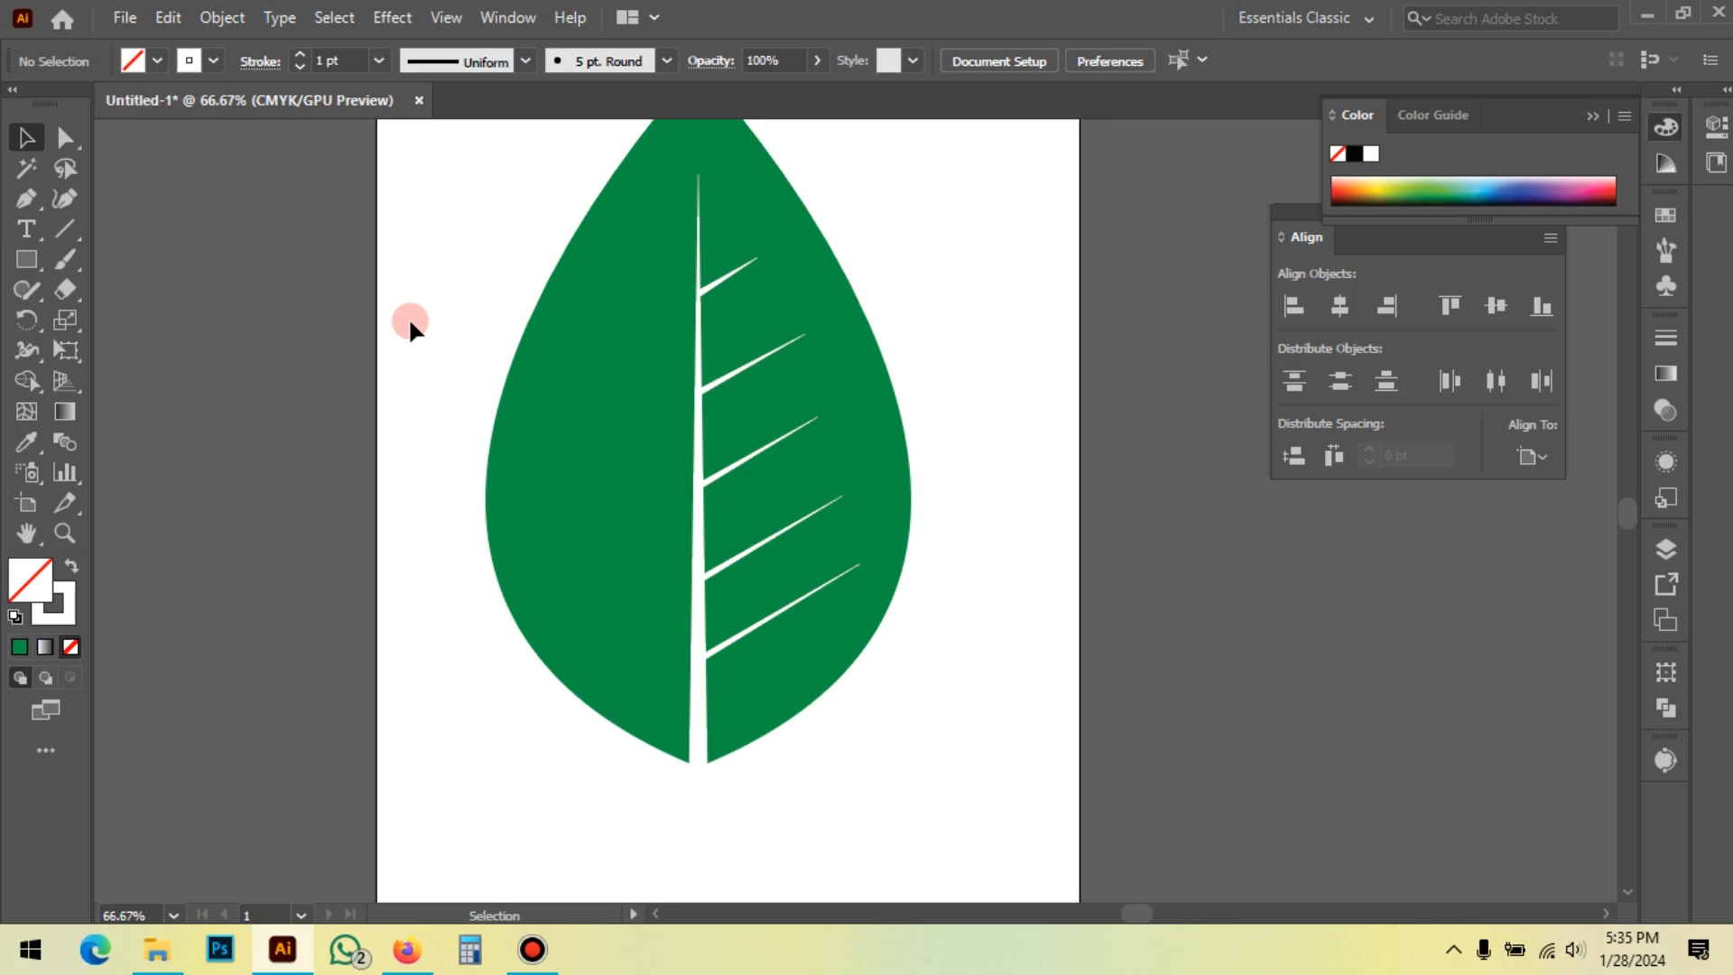
left_click(744, 368)
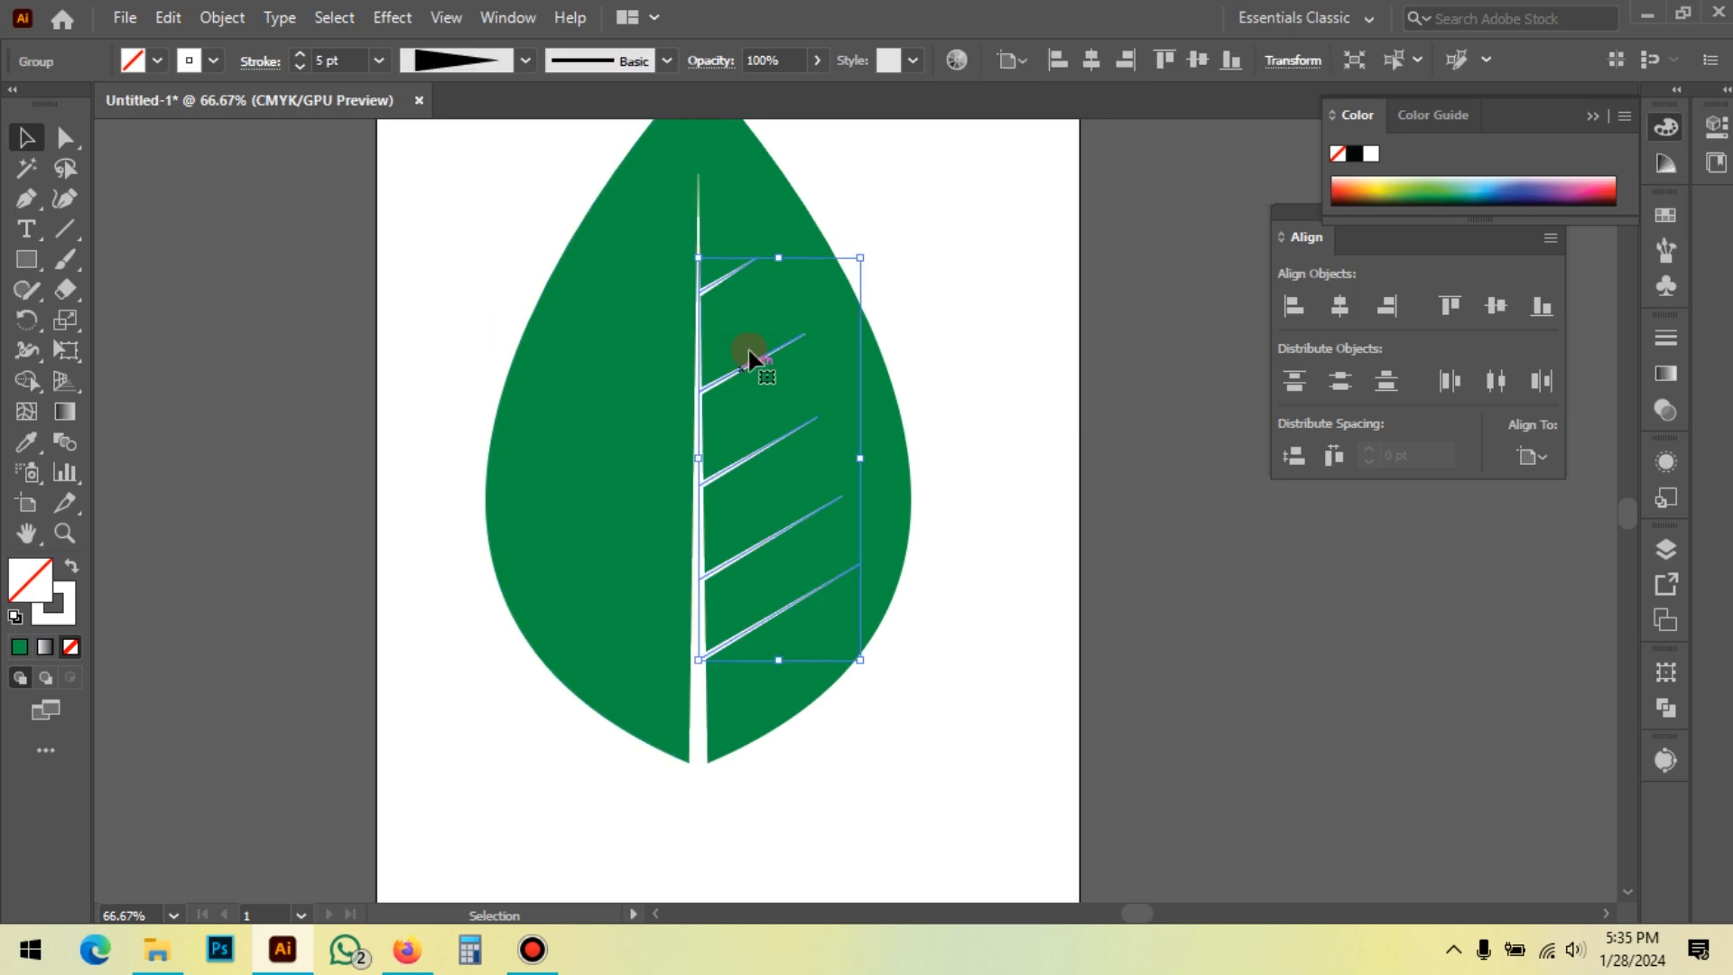
right_click(754, 291)
mouse_move(880, 575)
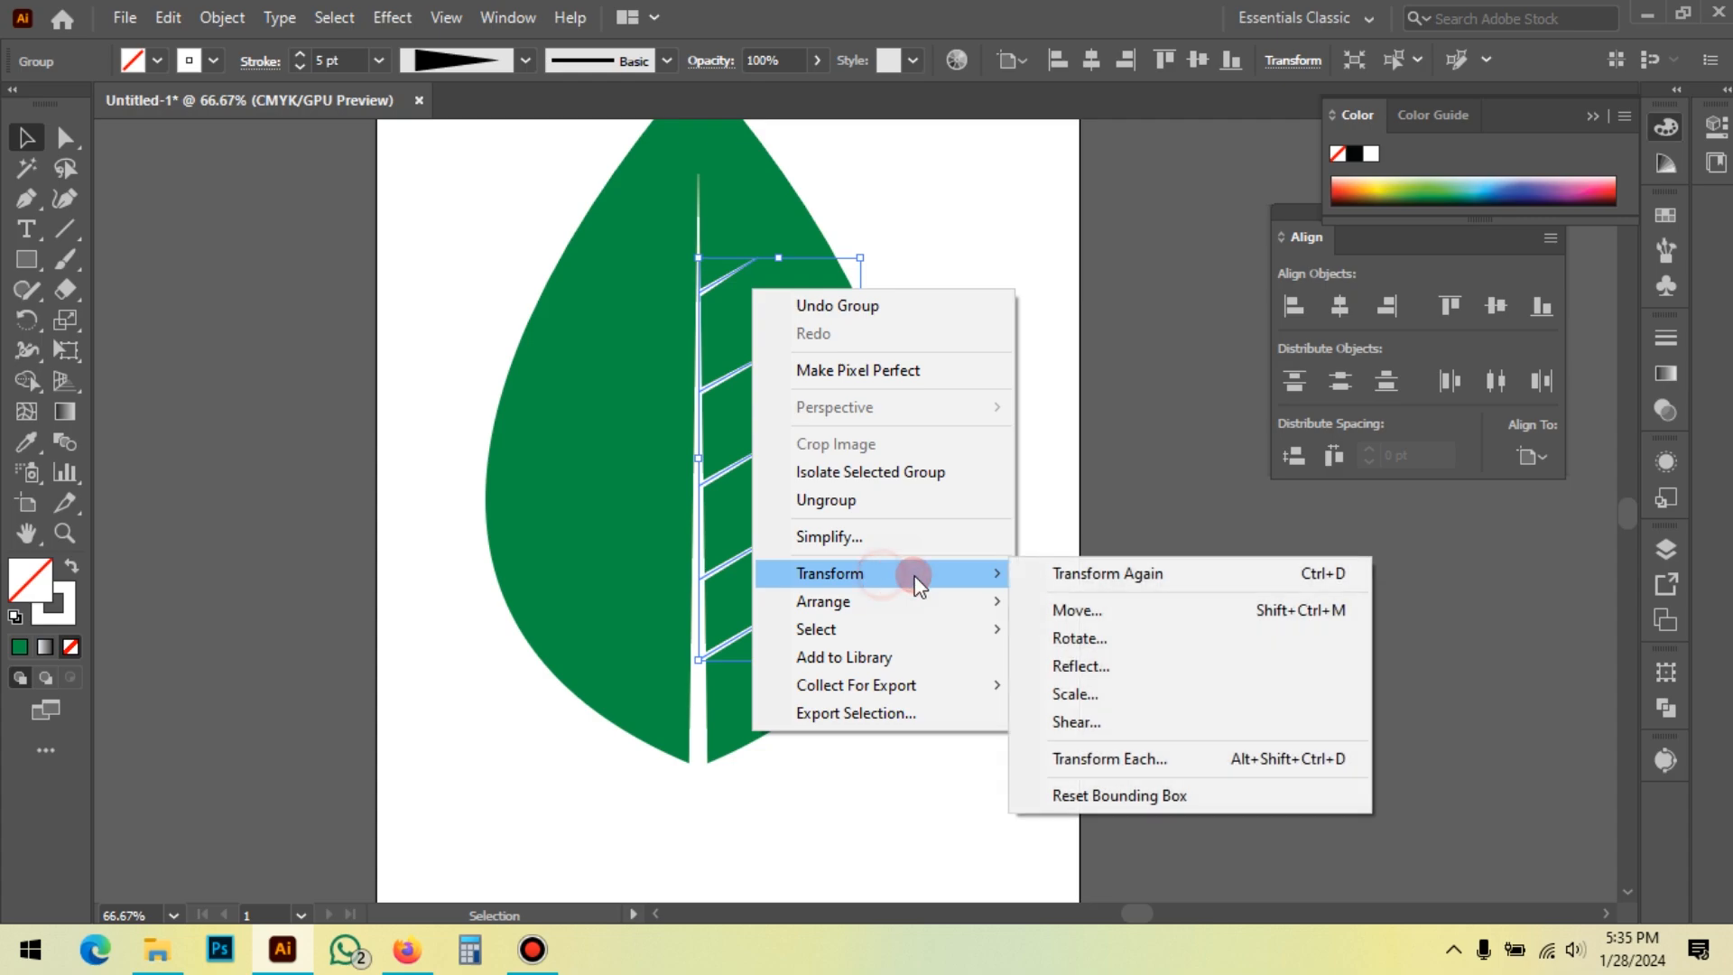
left_click(1095, 672)
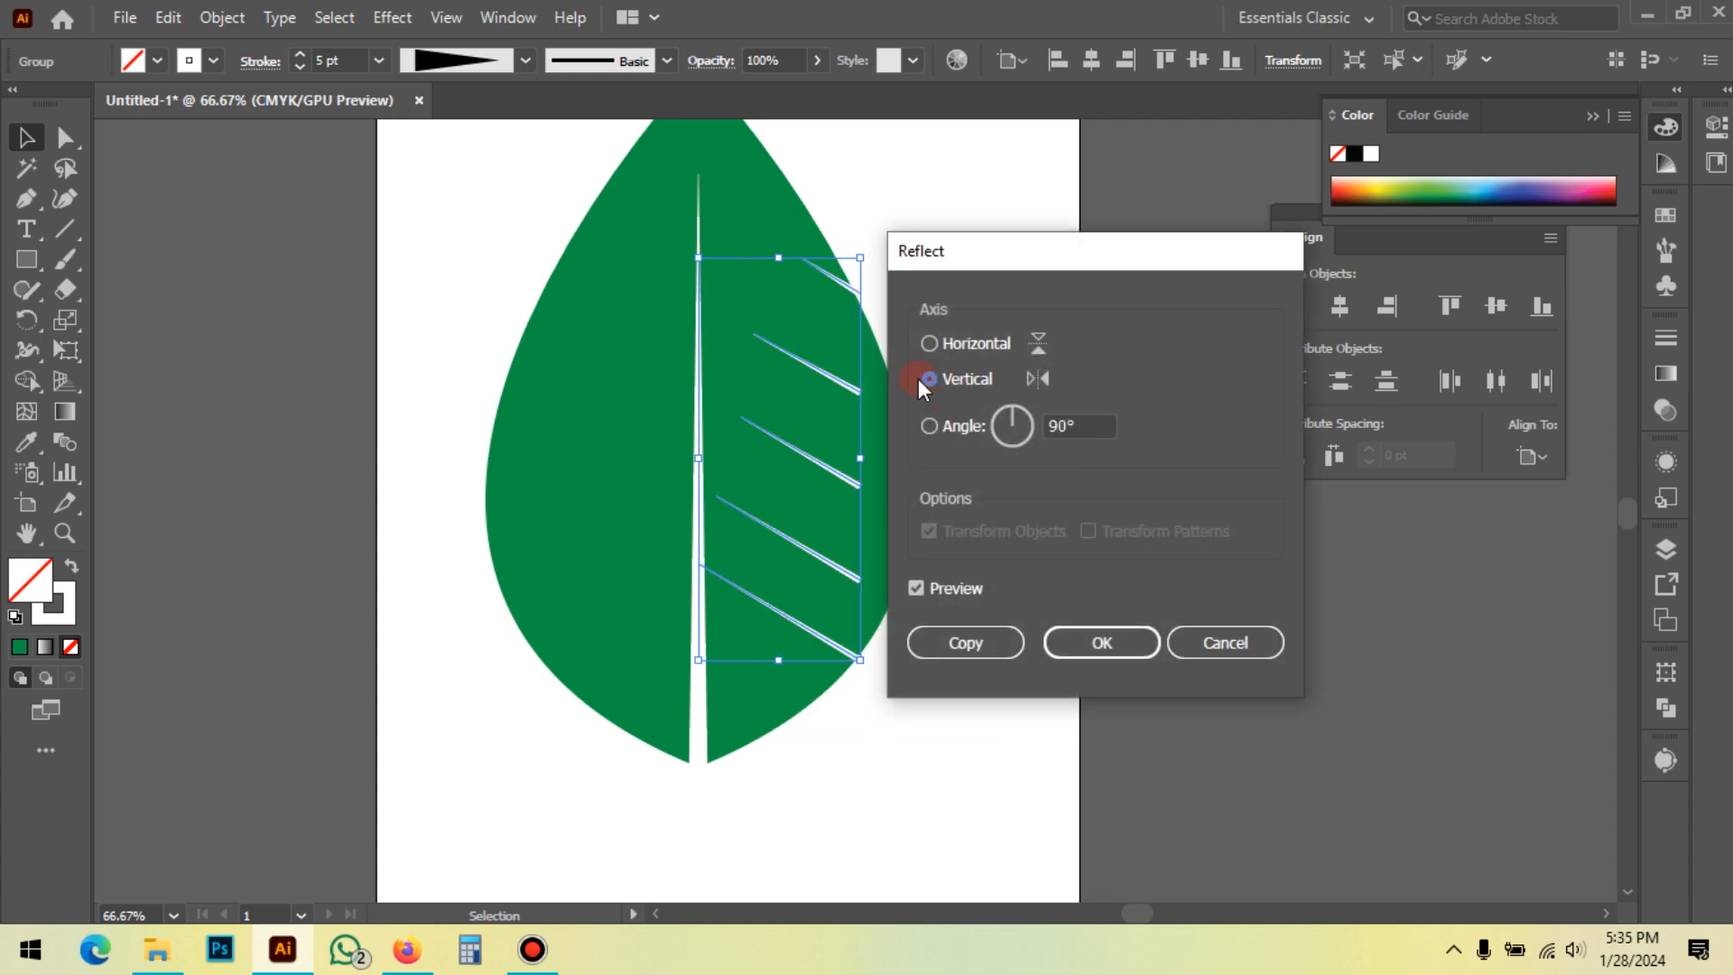
left_click(987, 645)
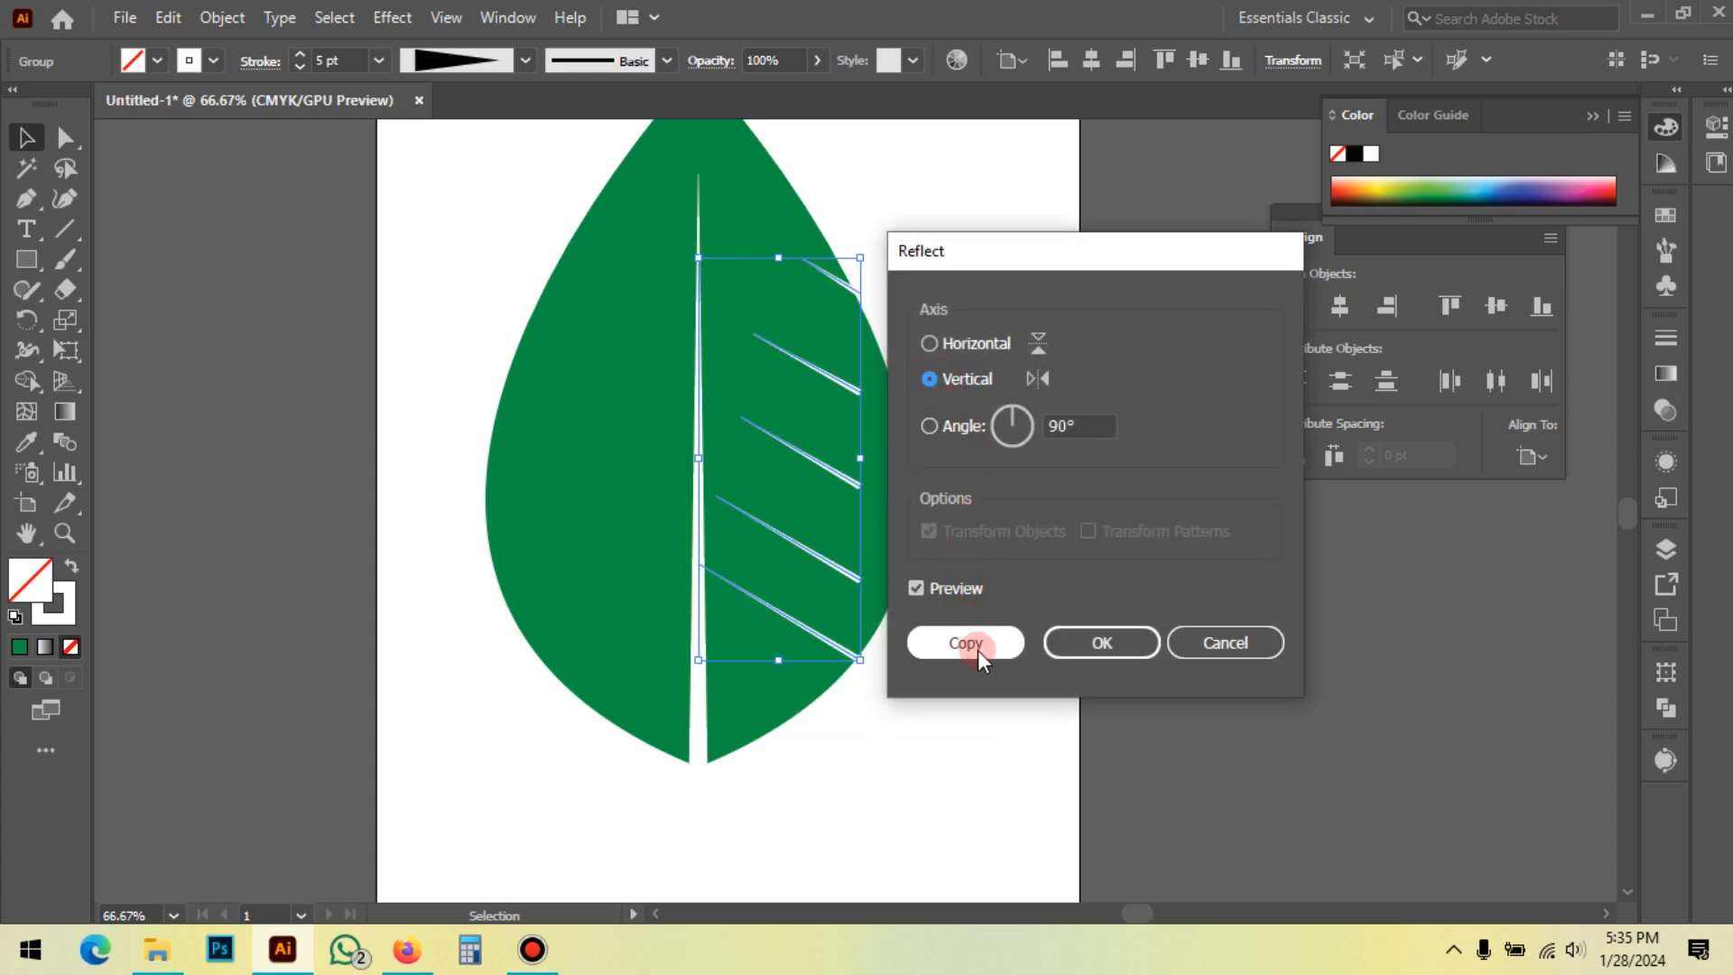
left_click(977, 650)
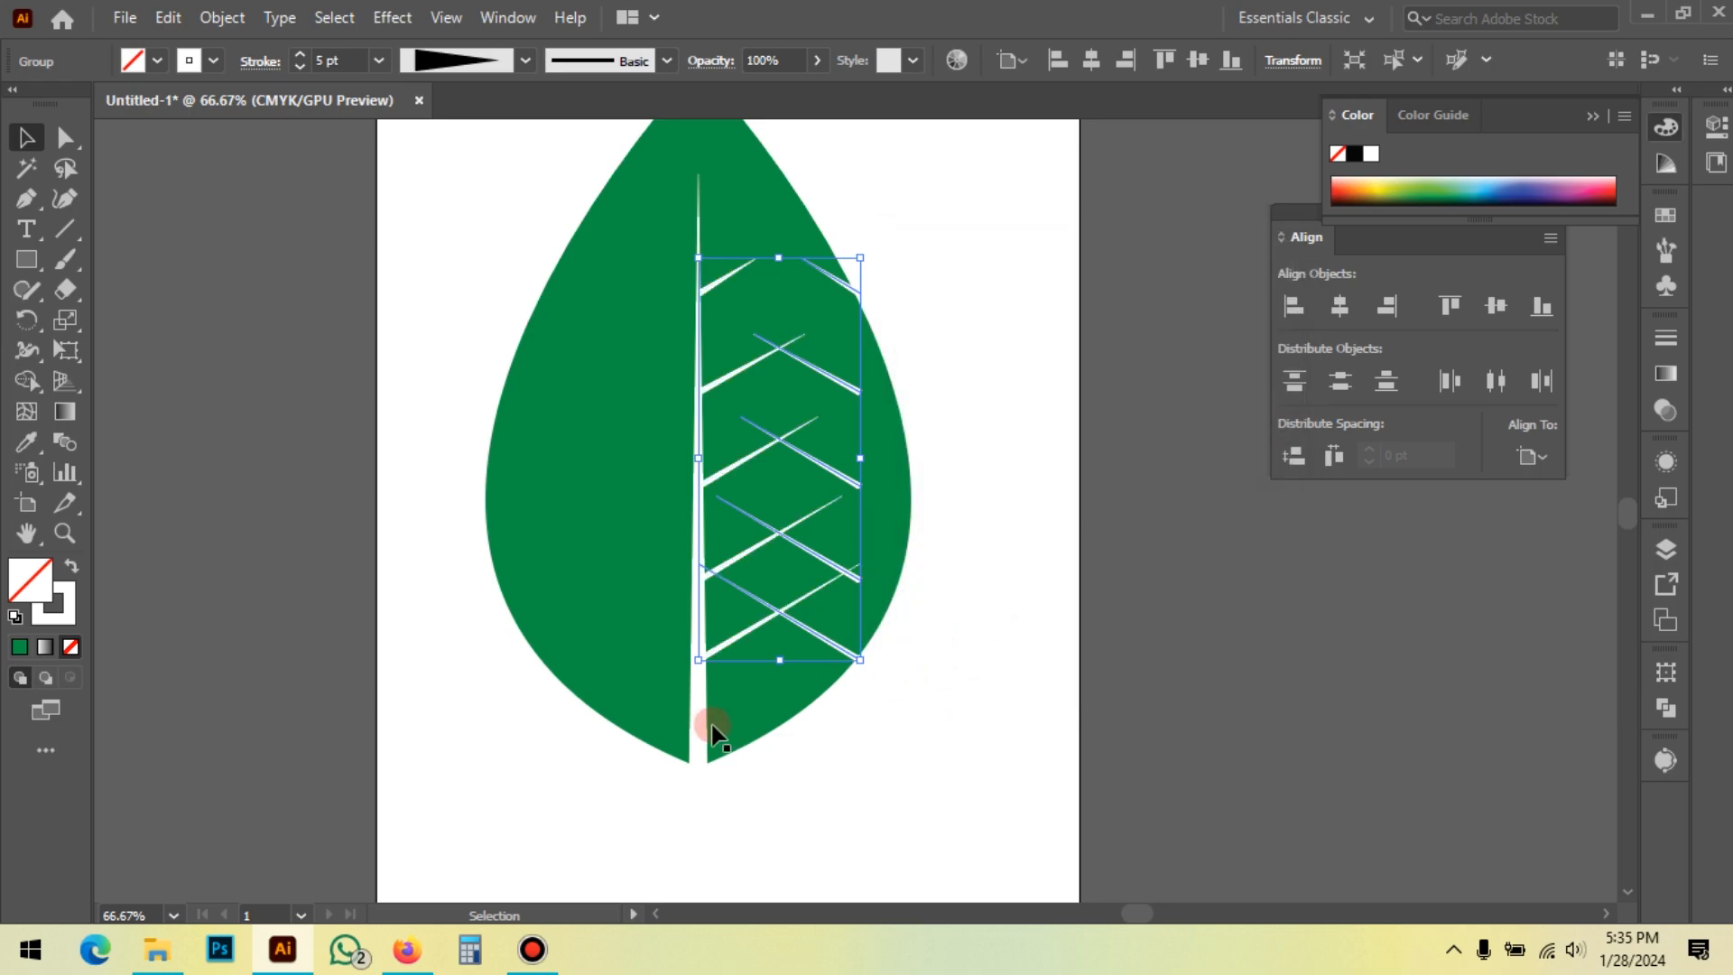
Step: Move the reflected side veins onto the leaf's left half so they meet the central vein opposite the originals, and deselect them
scroll(677, 619, "up", 1)
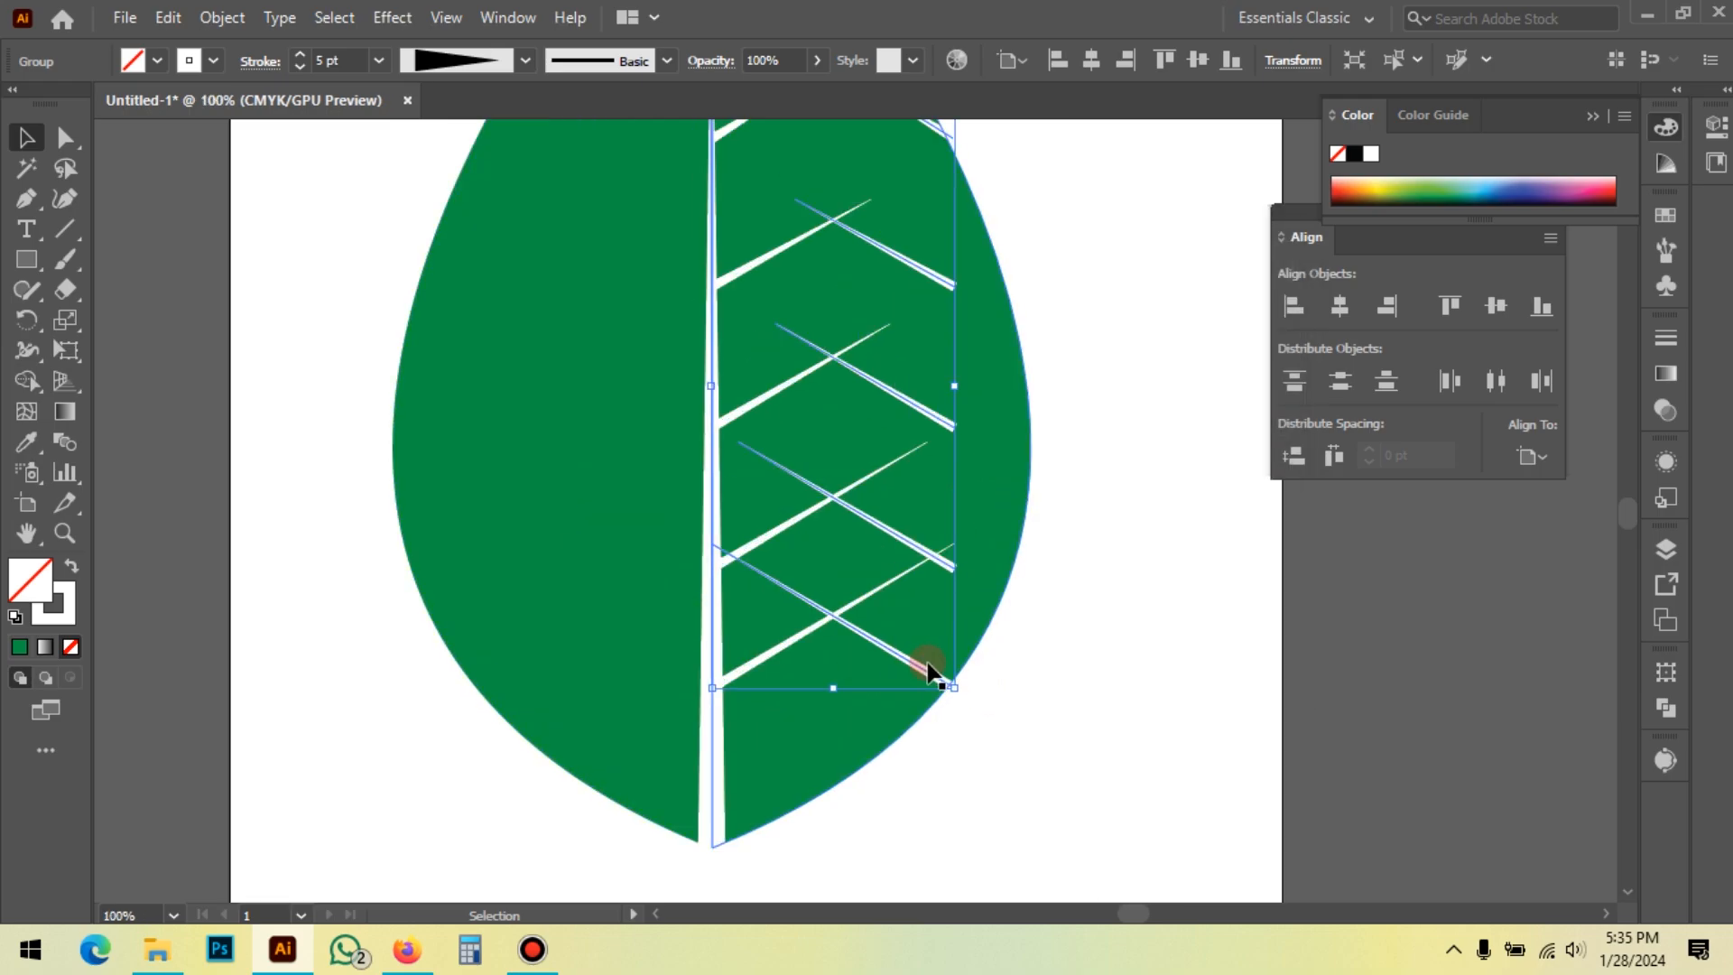
left_click_drag(918, 666, 679, 682)
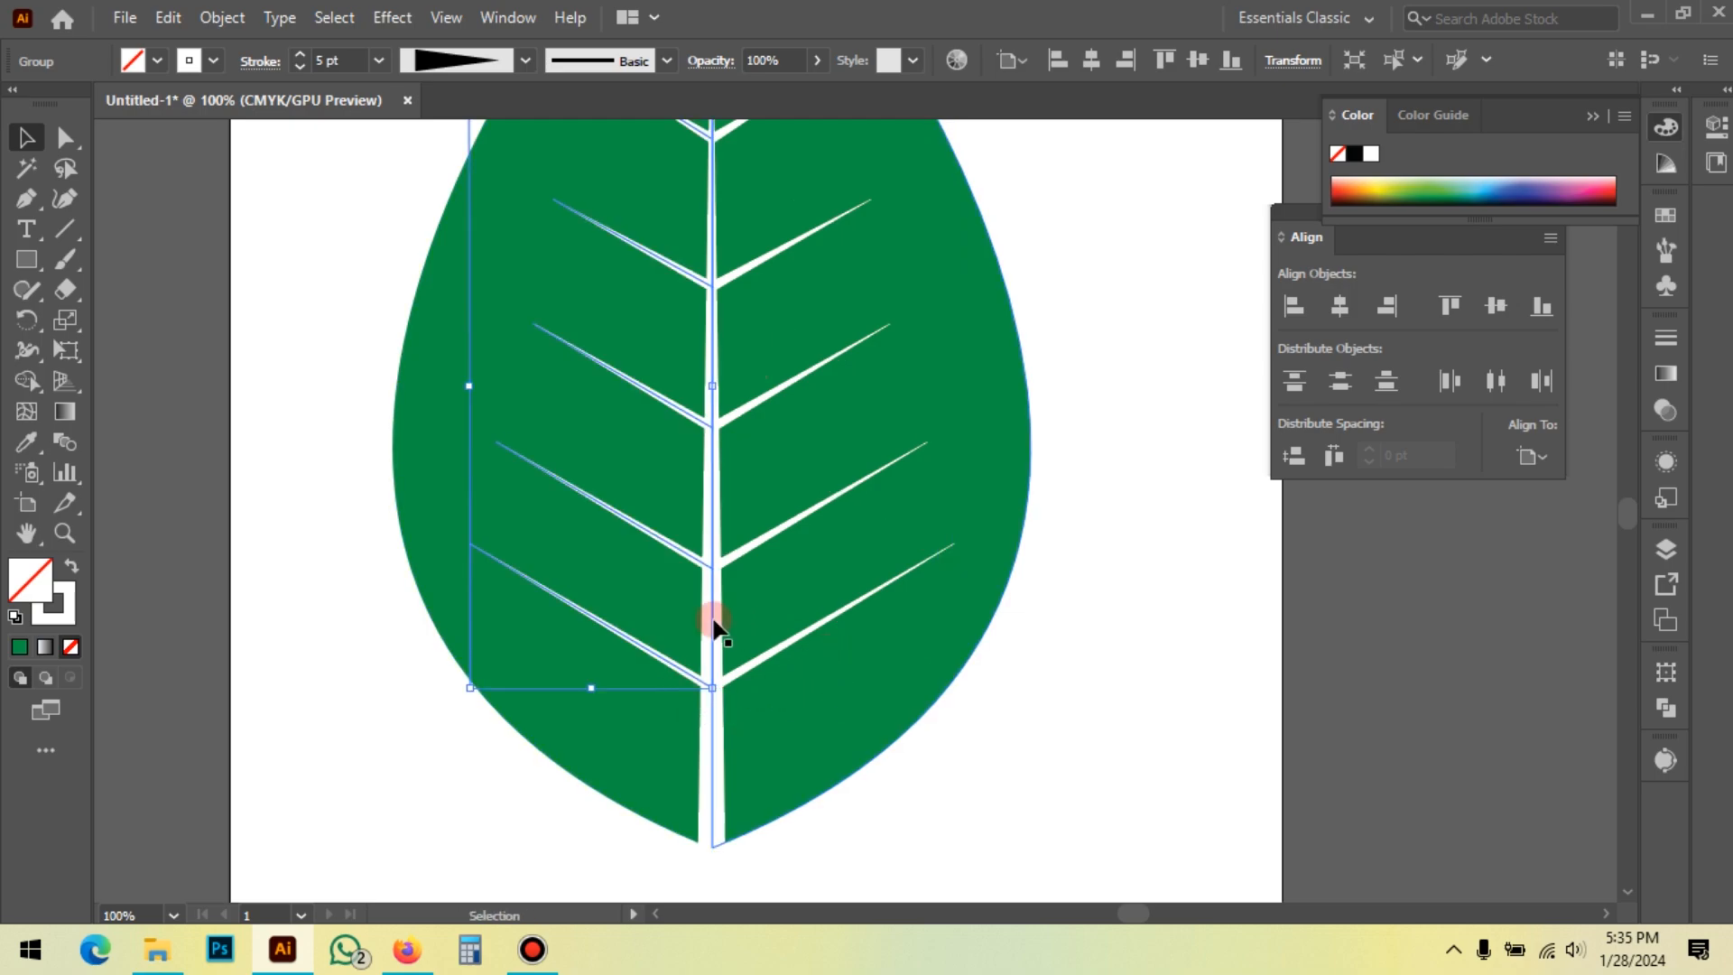
scroll(710, 621, "down", 1)
left_click(953, 736)
scroll(708, 650, "down", 1)
left_click_drag(1005, 568, 963, 568)
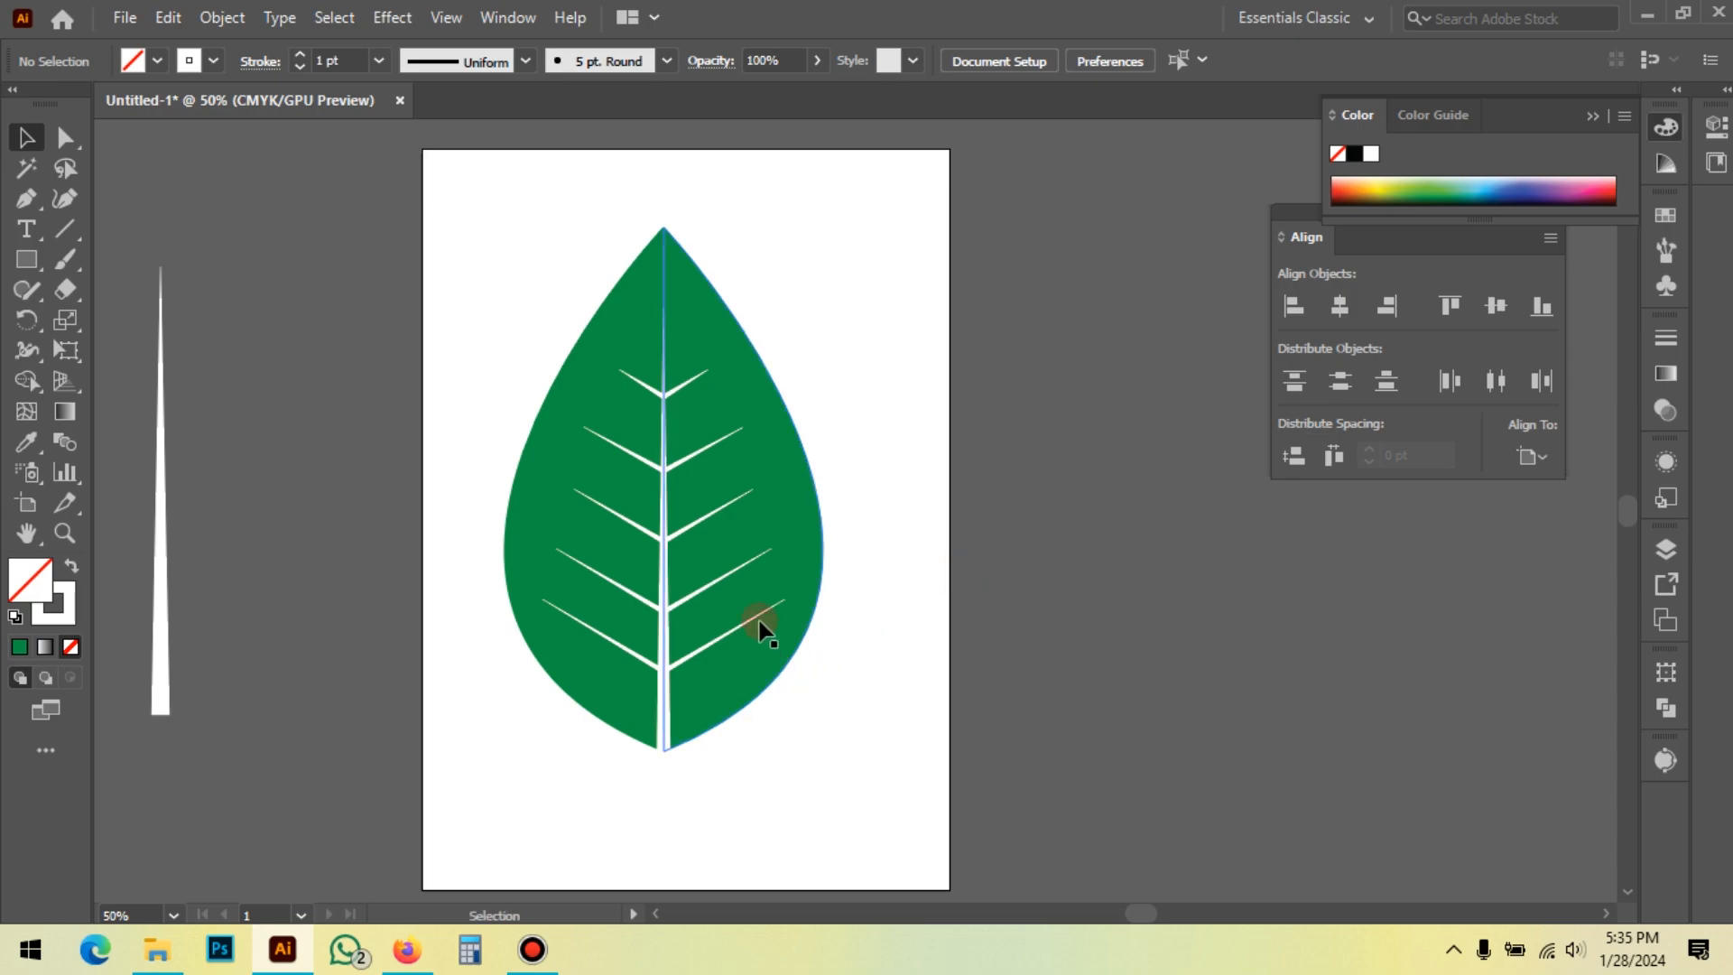
Step: Ungroup the side vein group on the leaf's right half, try selecting its lower veins individually, and clear the selection
left_click(708, 588)
right_click(890, 437)
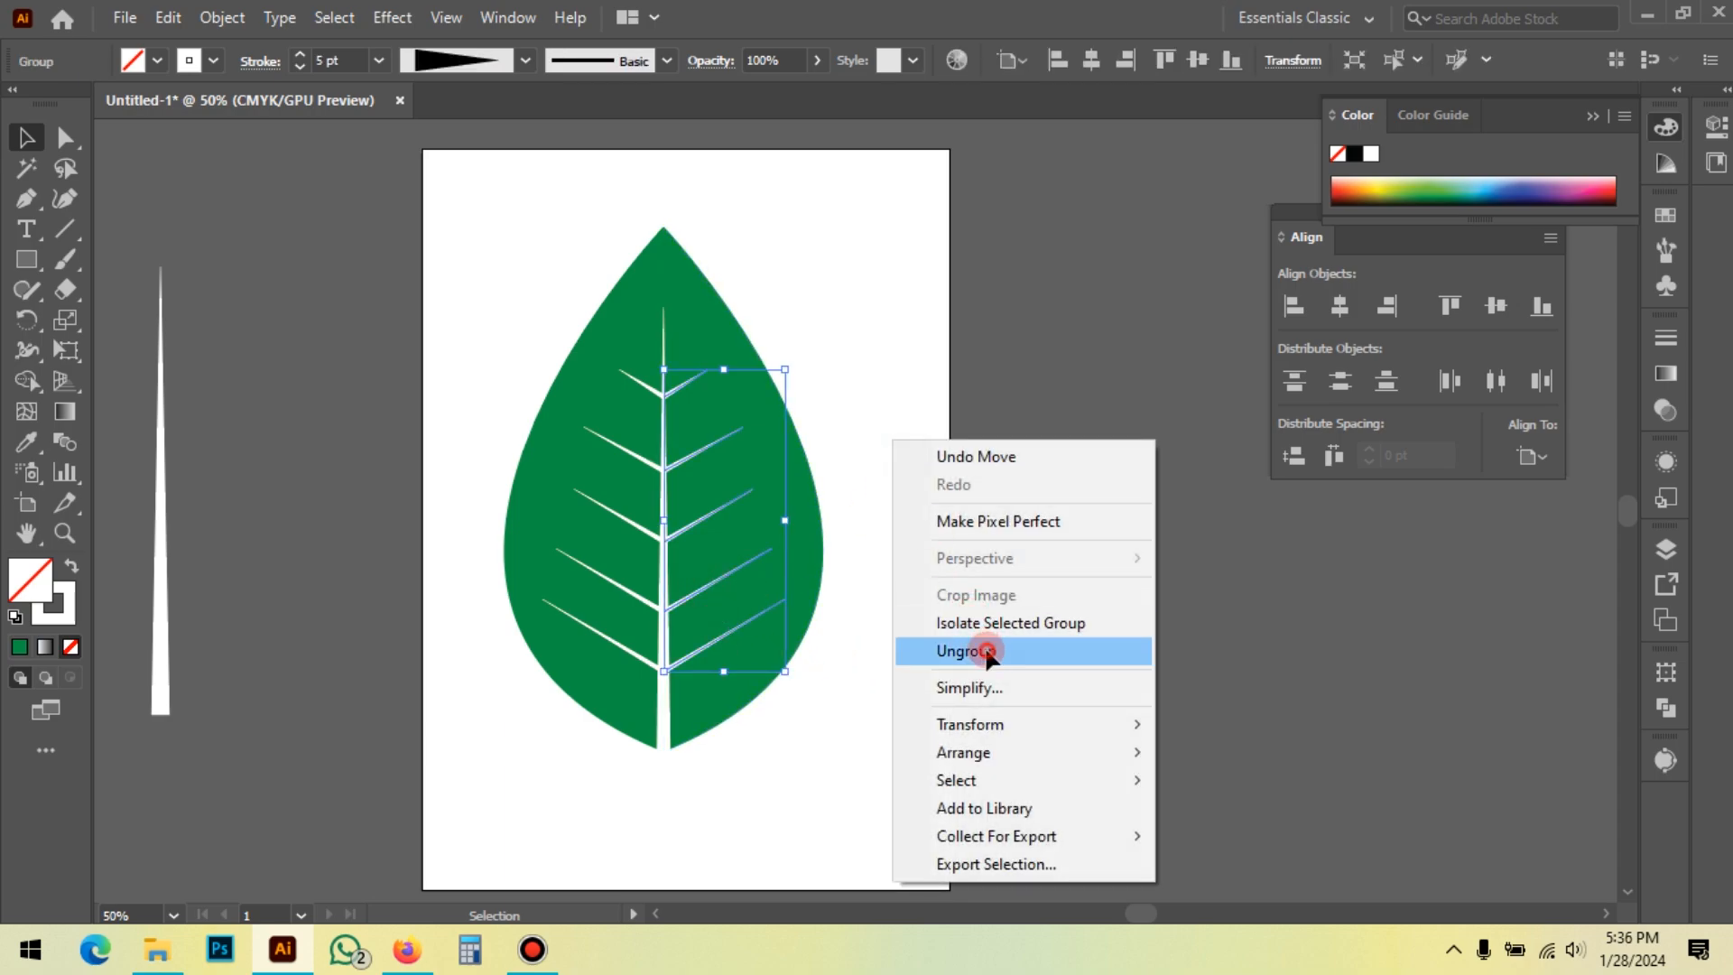
left_click(966, 651)
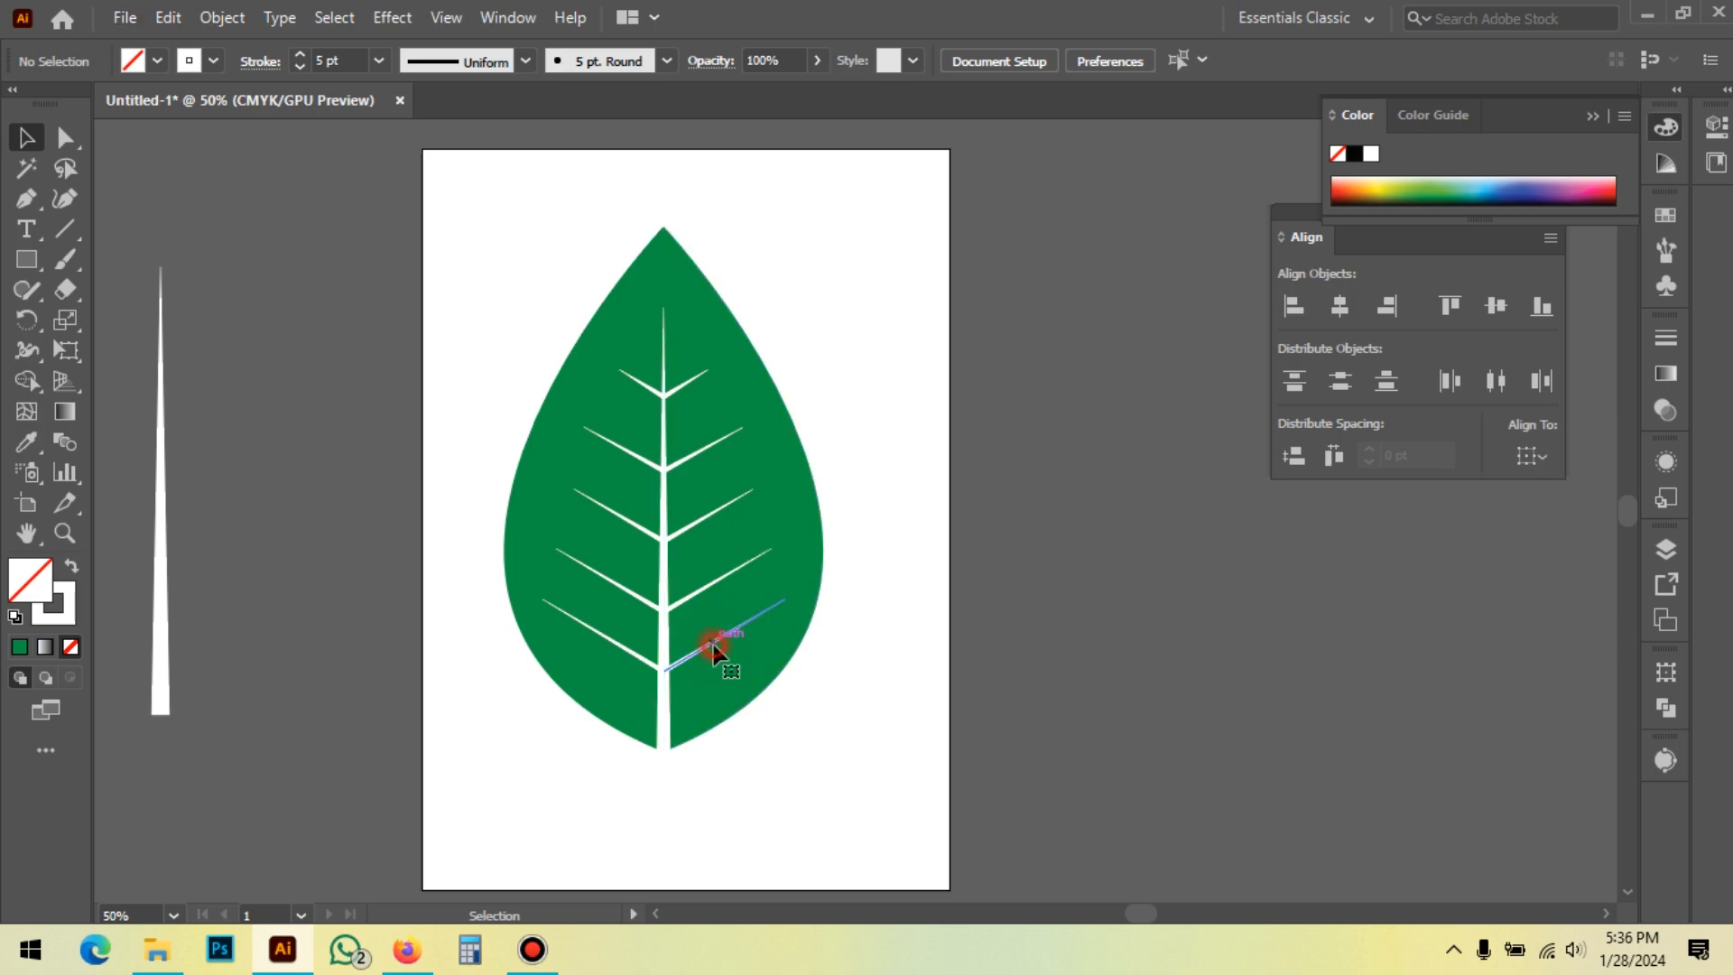
left_click(719, 652)
left_click(743, 566, "shift")
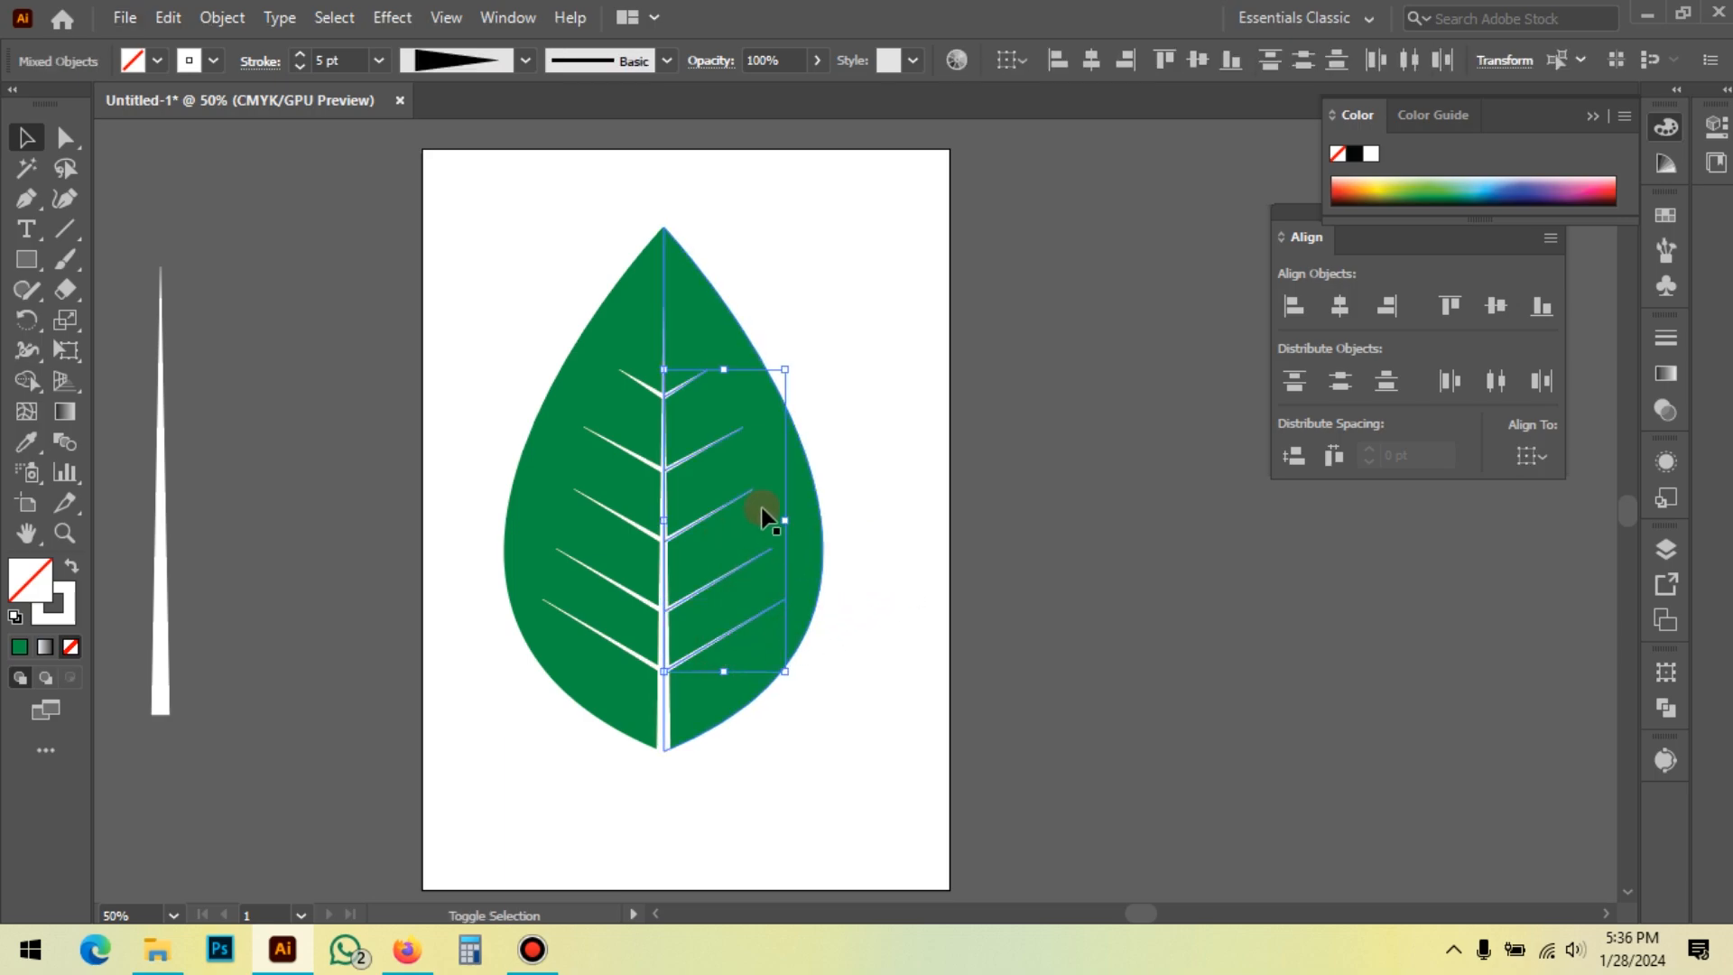
left_click(1032, 448)
Step: Ungroup the nested group of upper side veins on the leaf's right half into separate paths and deselect them
left_click(750, 562)
right_click(900, 453)
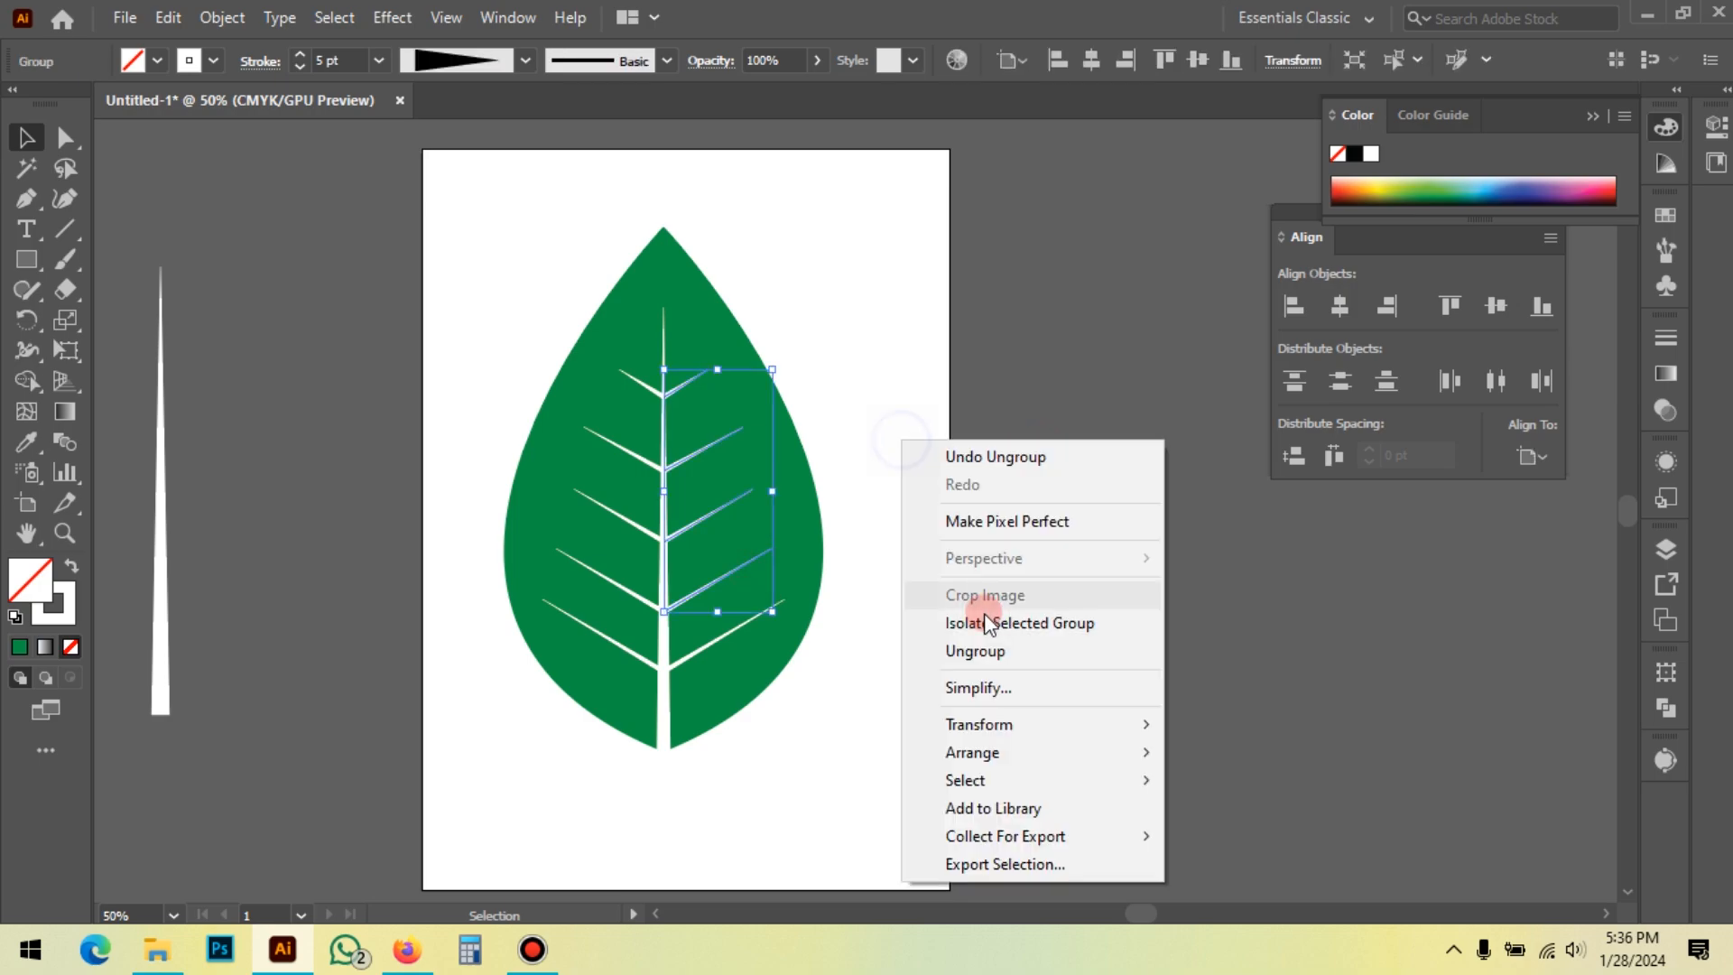
left_click(994, 650)
left_click(817, 713)
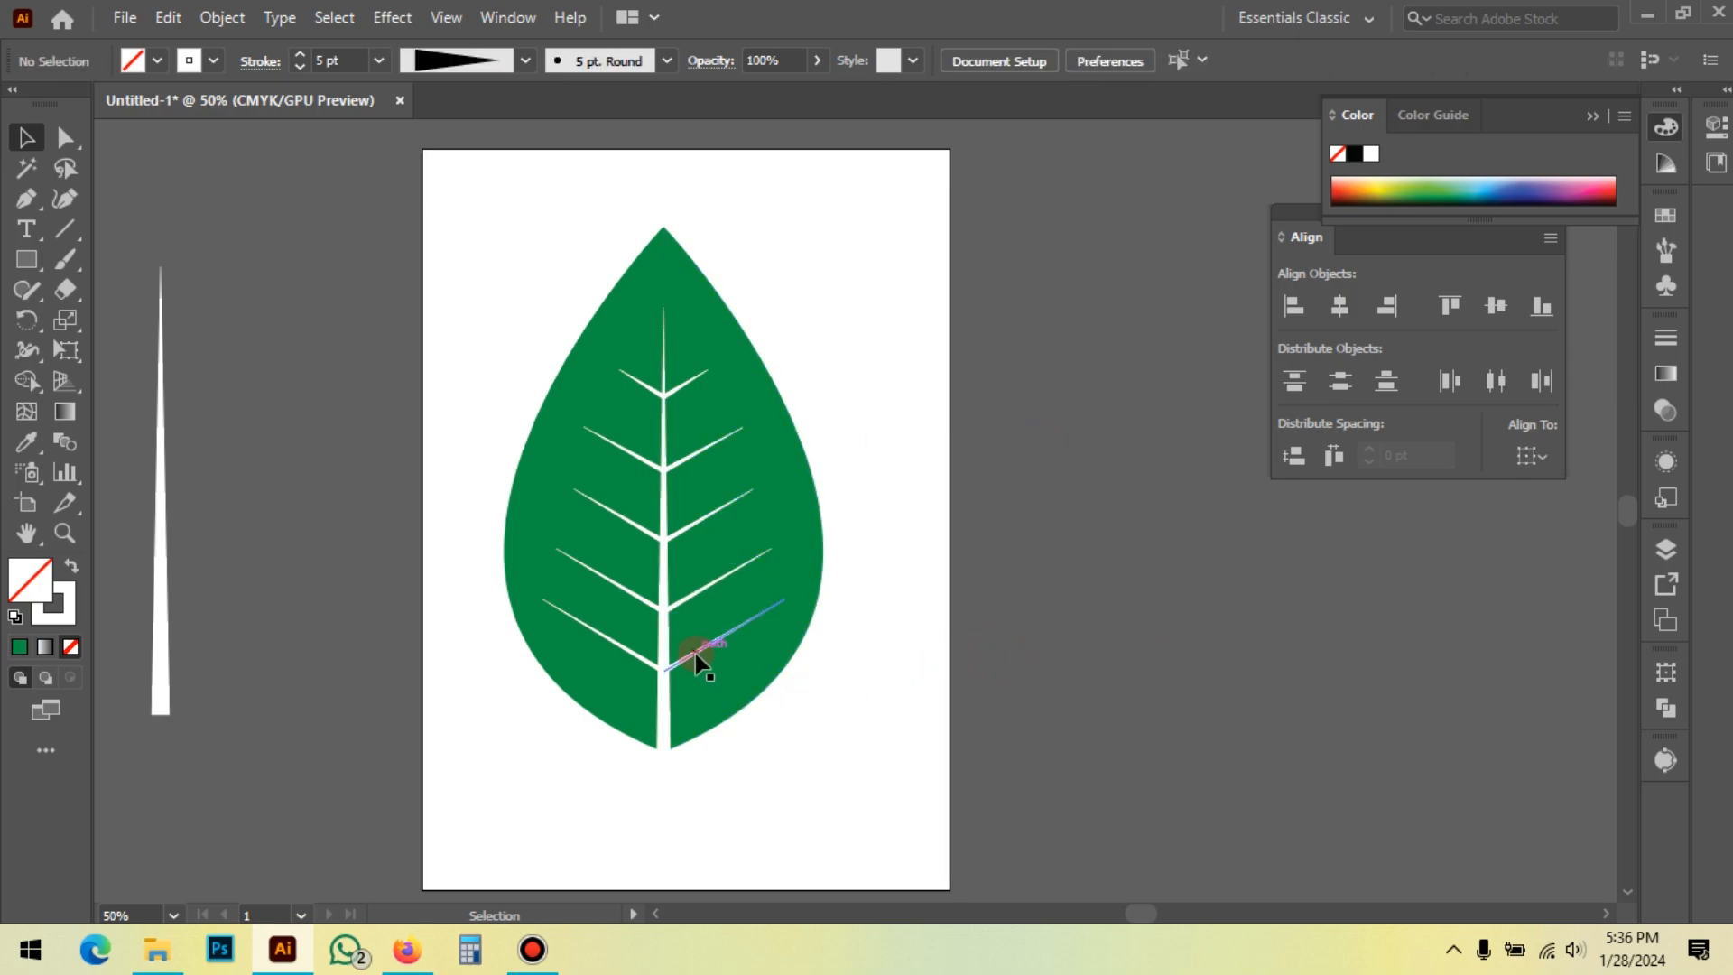
Step: Select the three lowest side veins on the leaf's right half together as individual paths
left_click(695, 653)
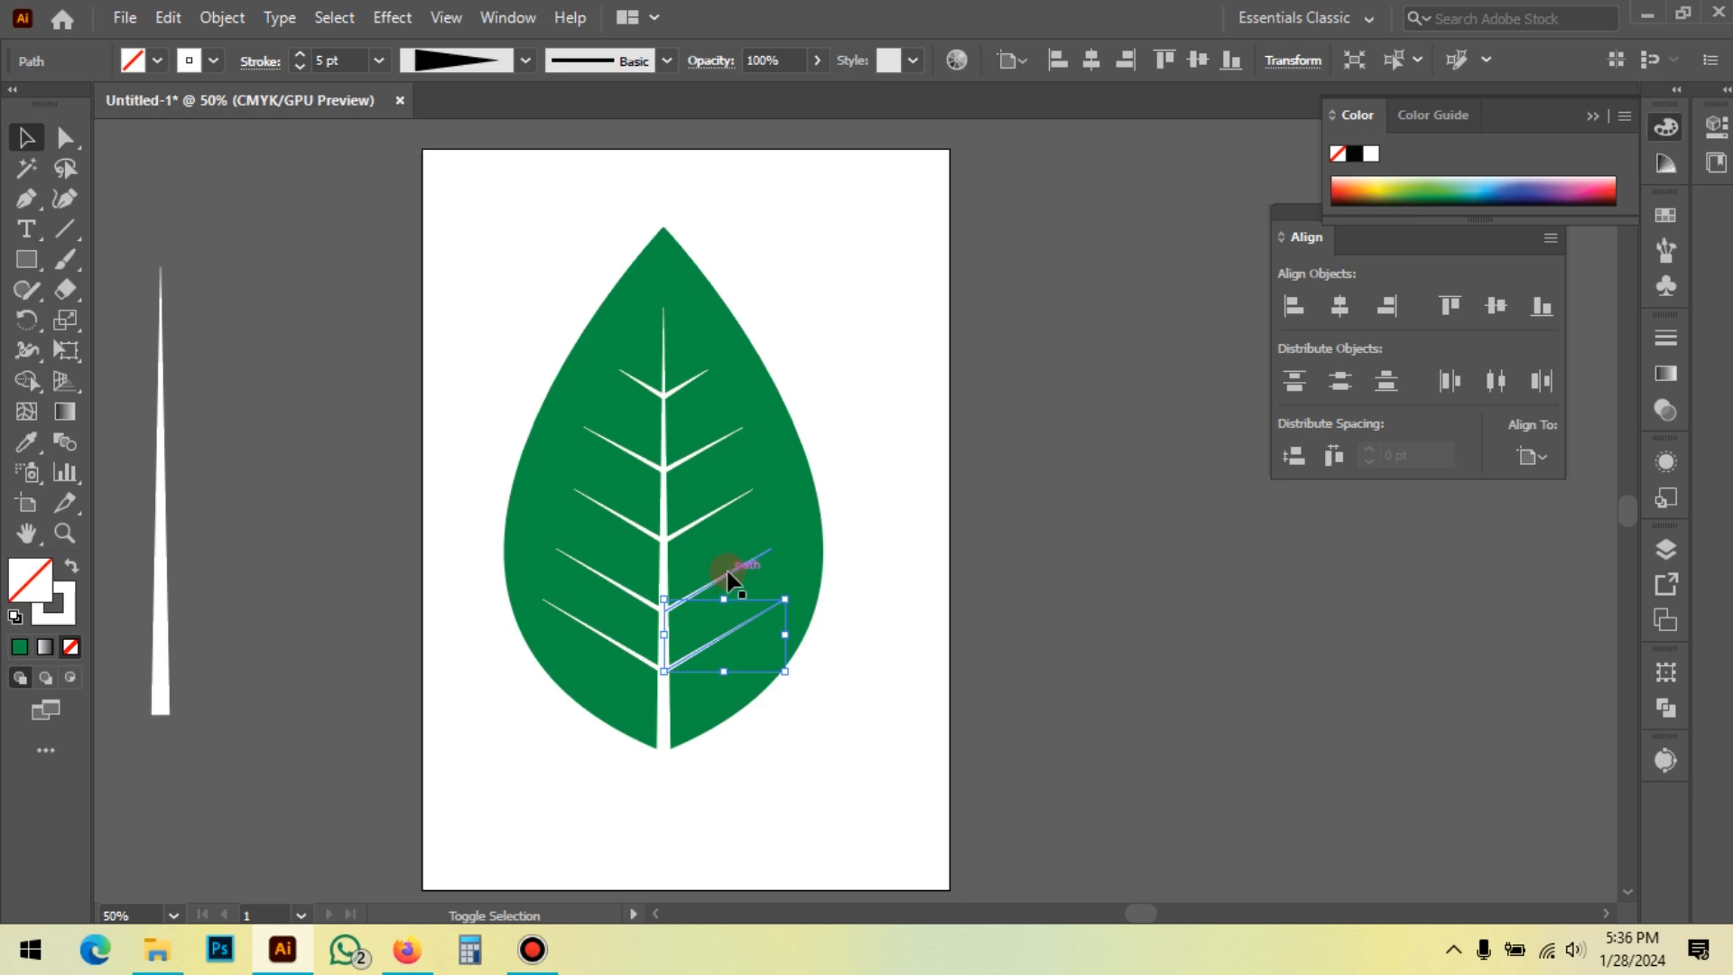
left_click(726, 577, "shift")
left_click(700, 518, "shift")
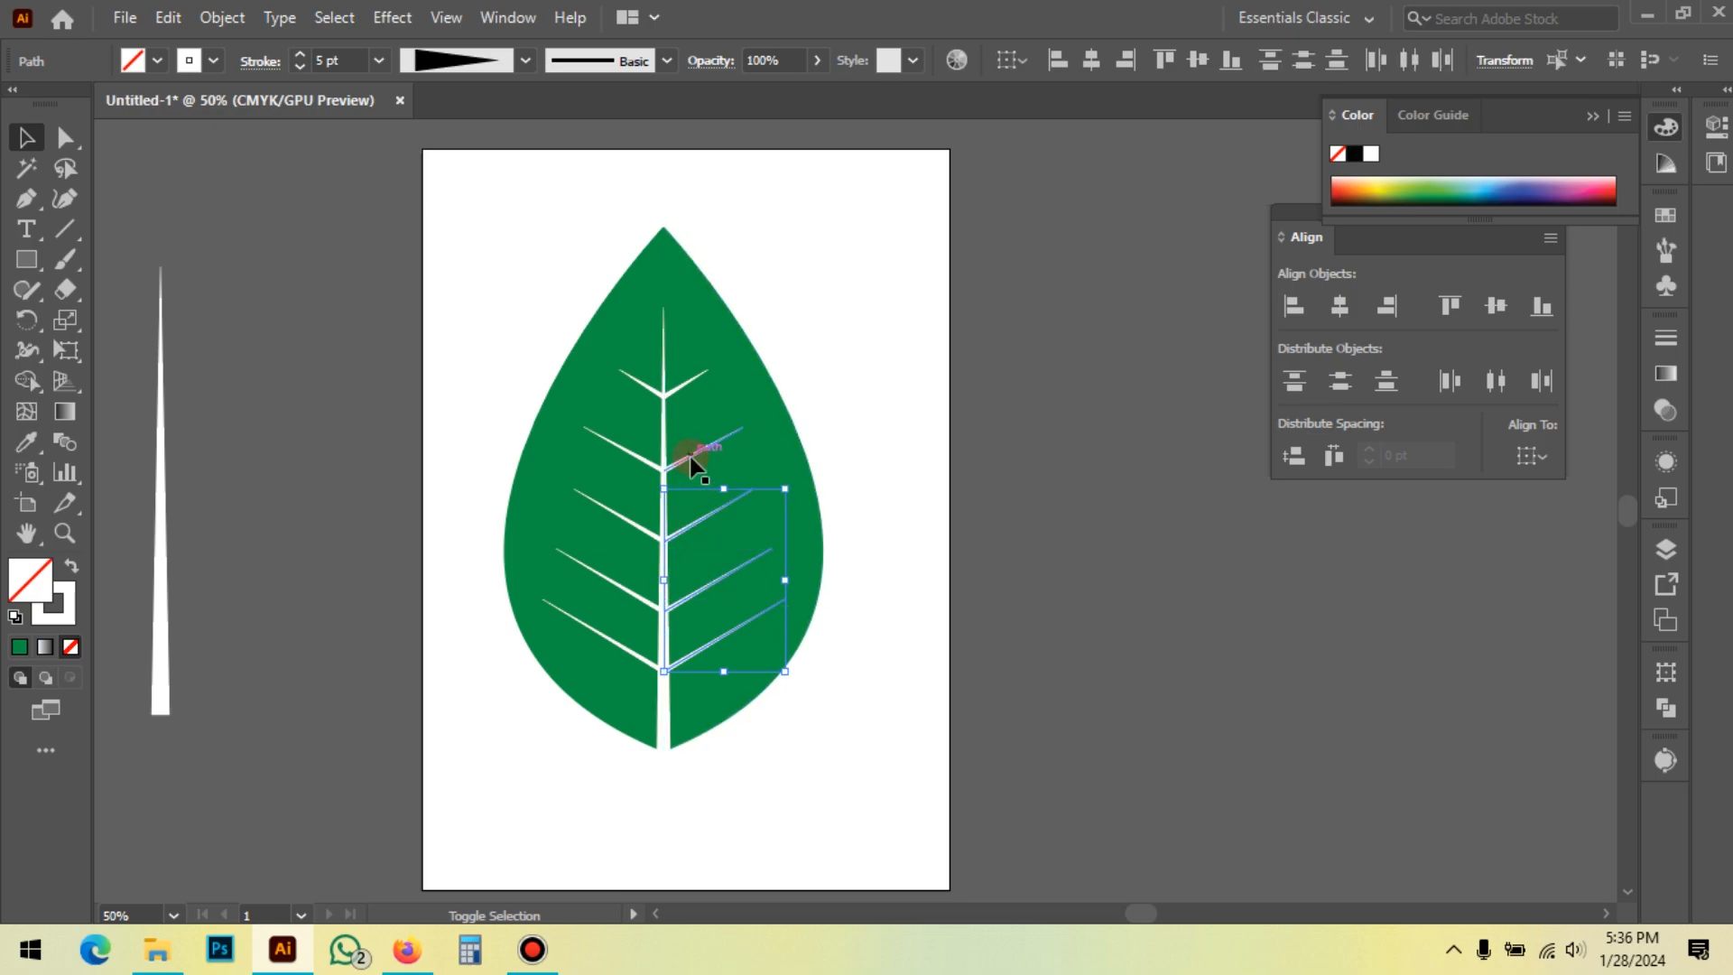
Step: Add the two upper right-side veins to the selection and distribute the leaf's right veins evenly by their vertical centers
left_click(690, 456, "shift")
left_click(686, 387, "shift")
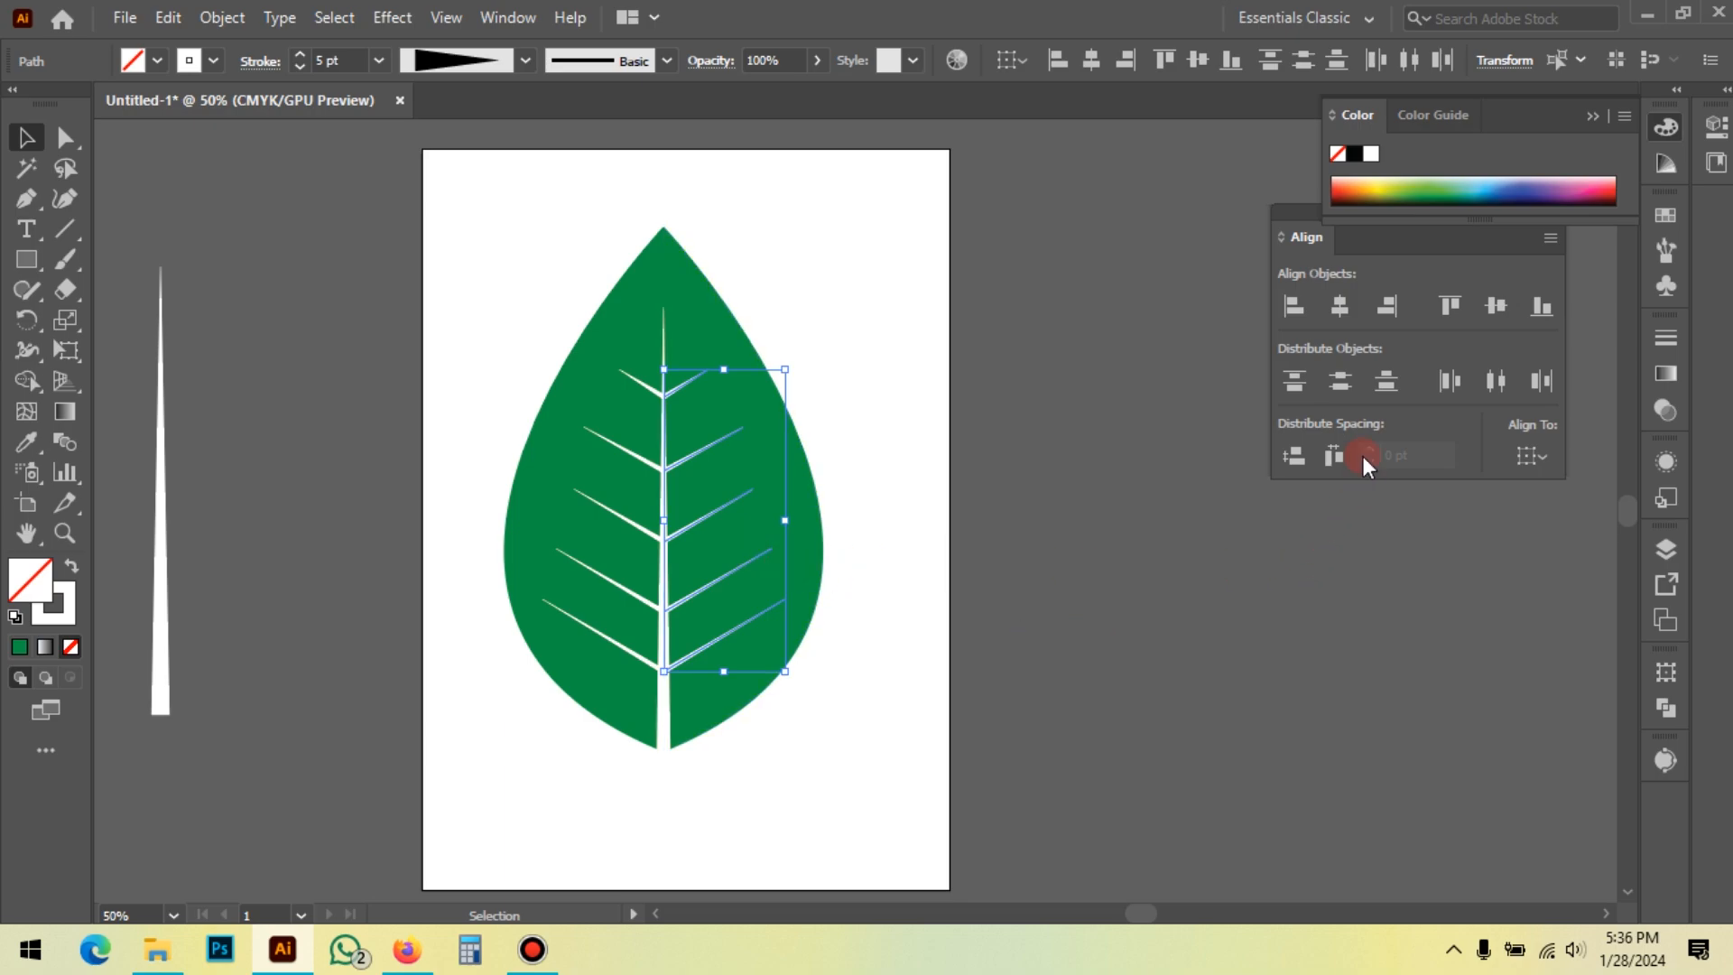
left_click(1343, 380)
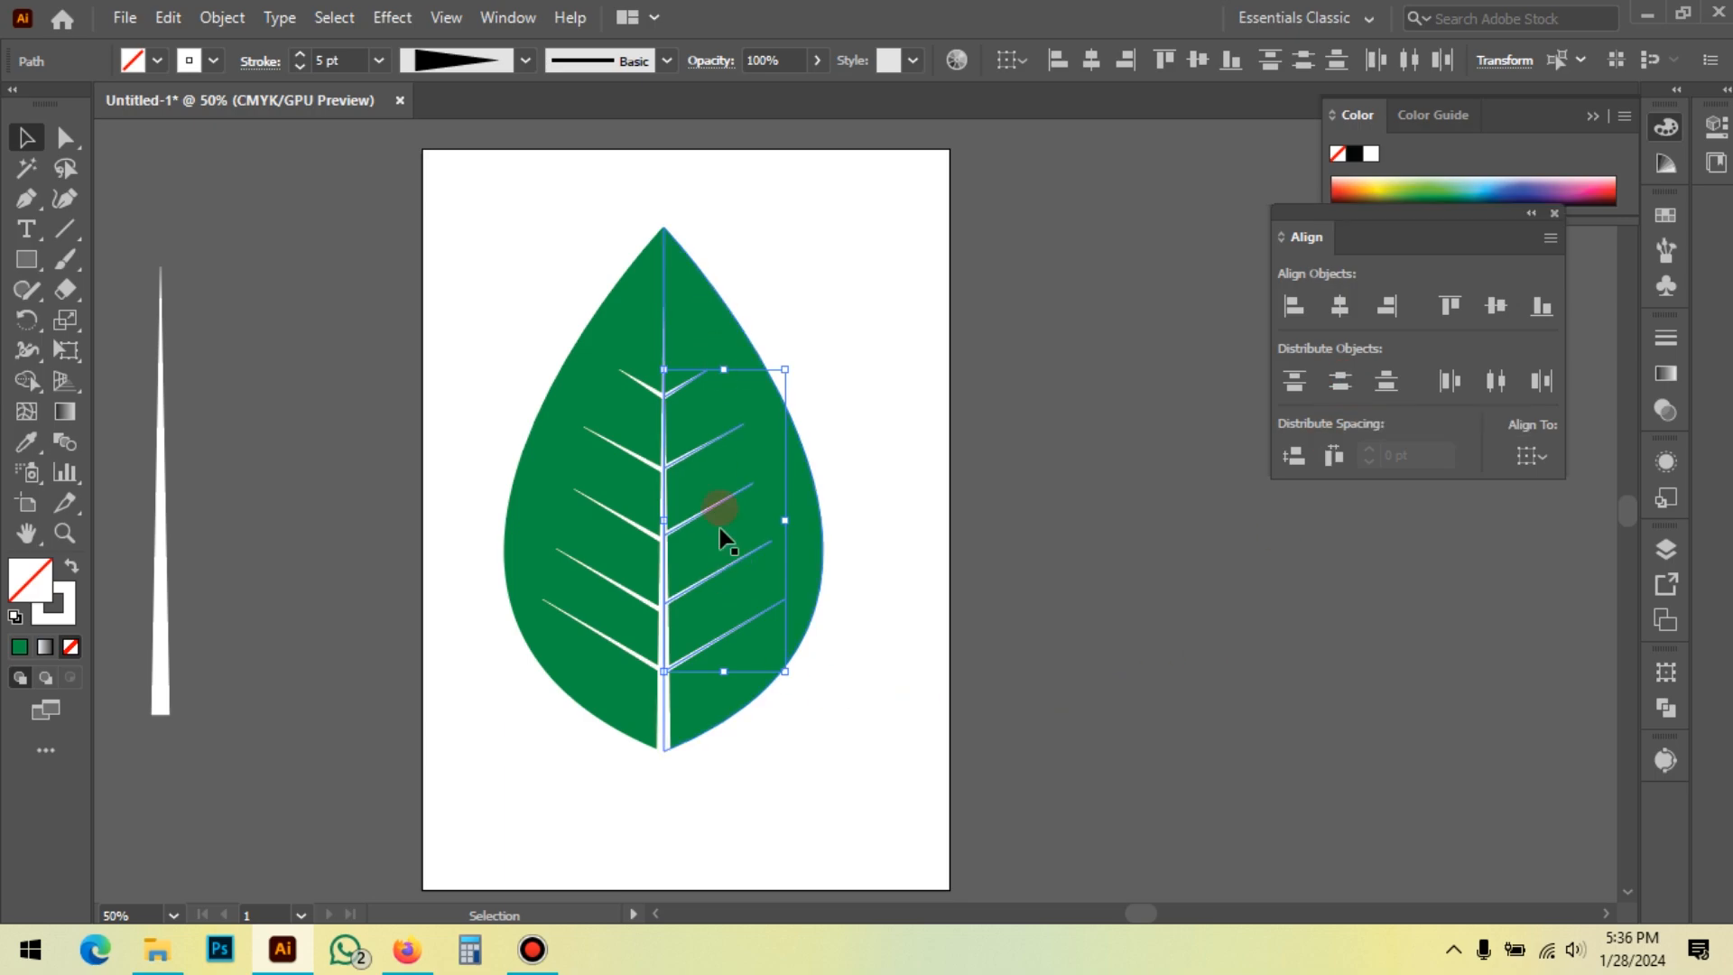
left_click(1302, 738)
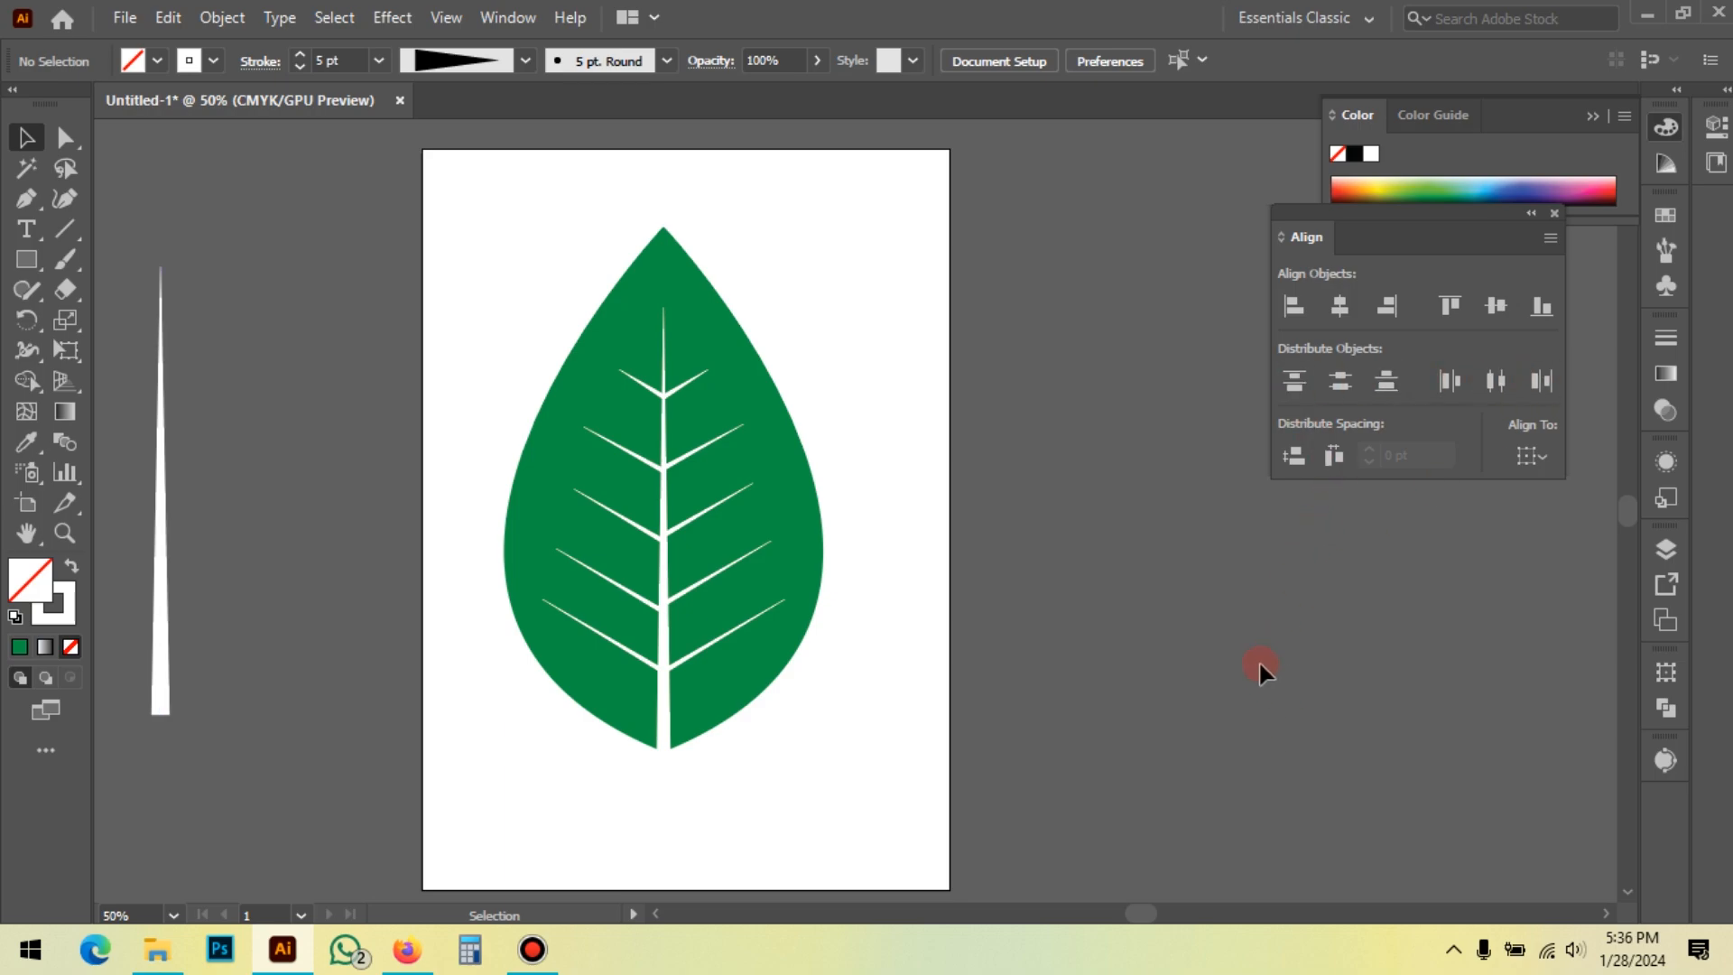
Step: Select only the five right-side veins, excluding the leaf shape, and group them
left_click_drag(794, 544, 722, 717)
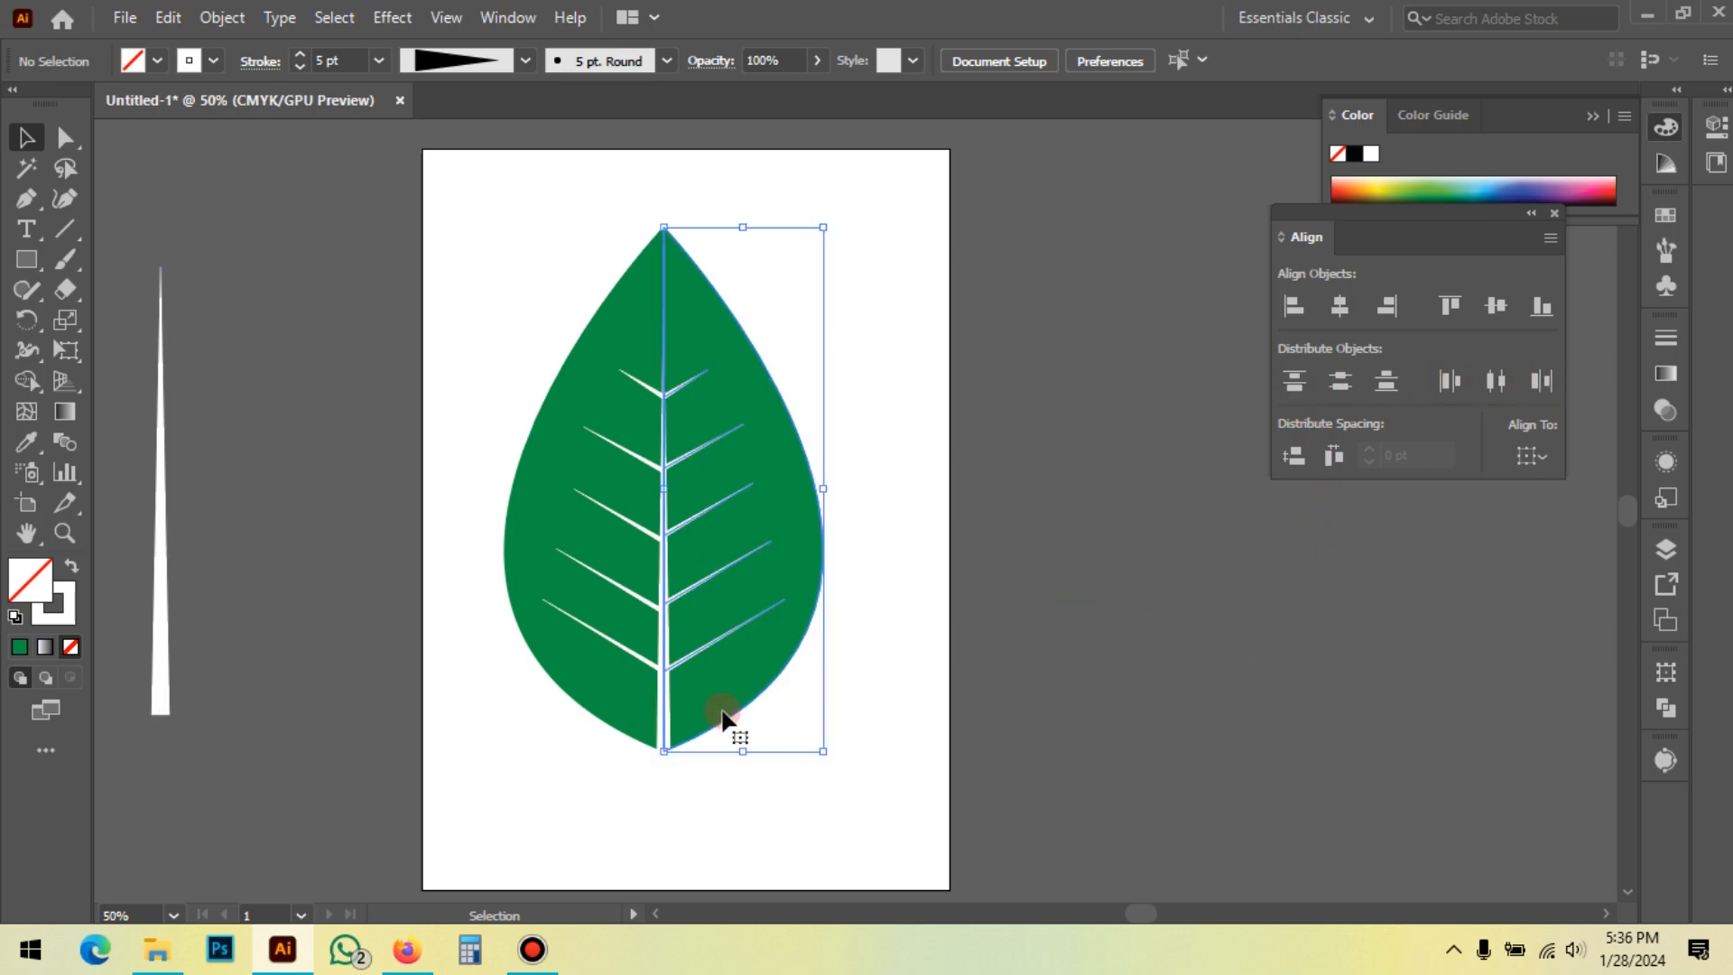
left_click(808, 626, "shift")
right_click(913, 421)
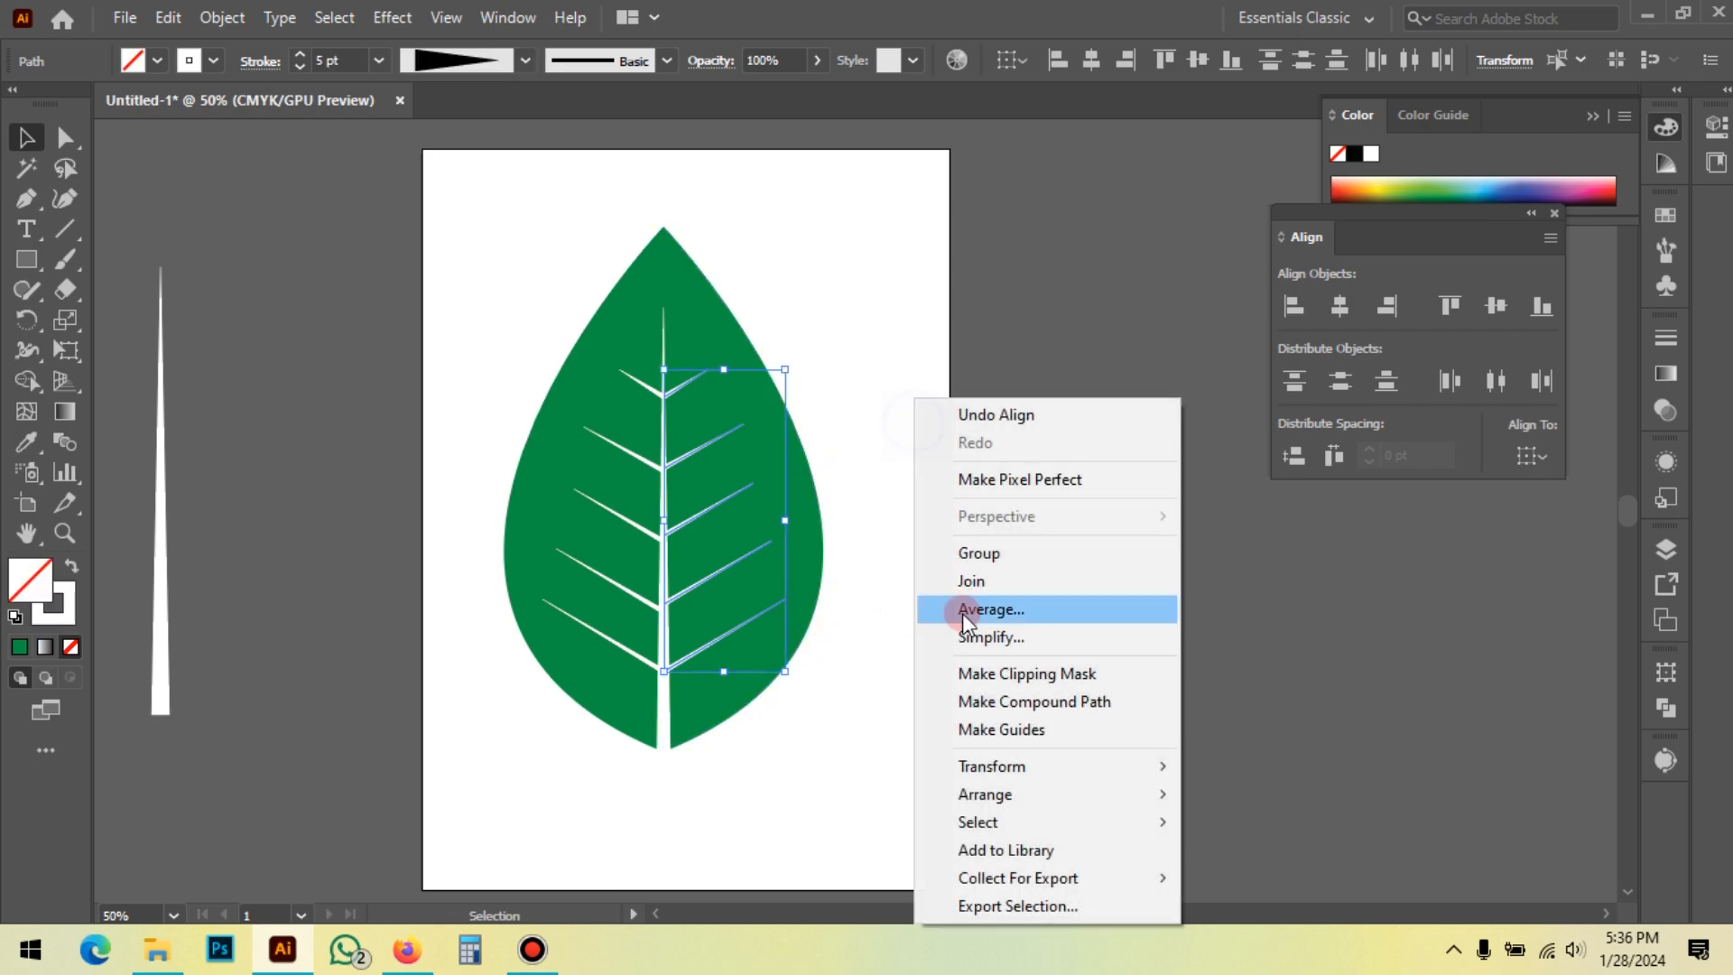
left_click(1004, 554)
left_click(870, 623)
Step: Delete the left vein group and create a copy of the right vein group reflected across the vertical axis
left_click(651, 664)
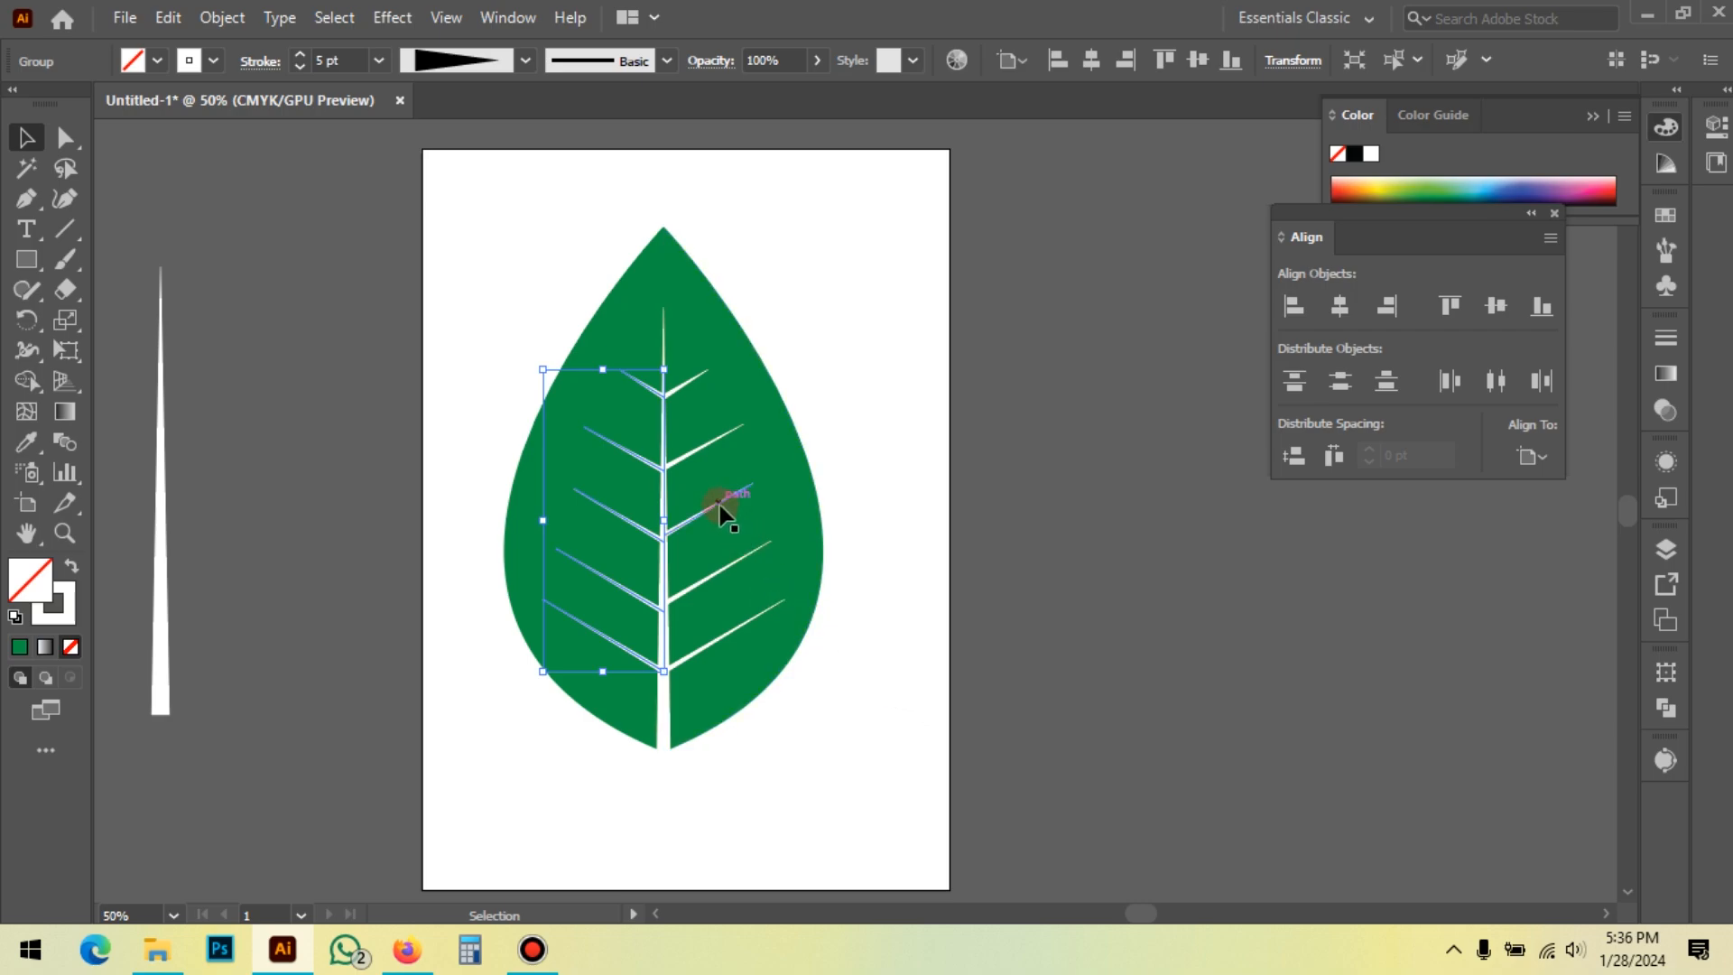
key("Delete")
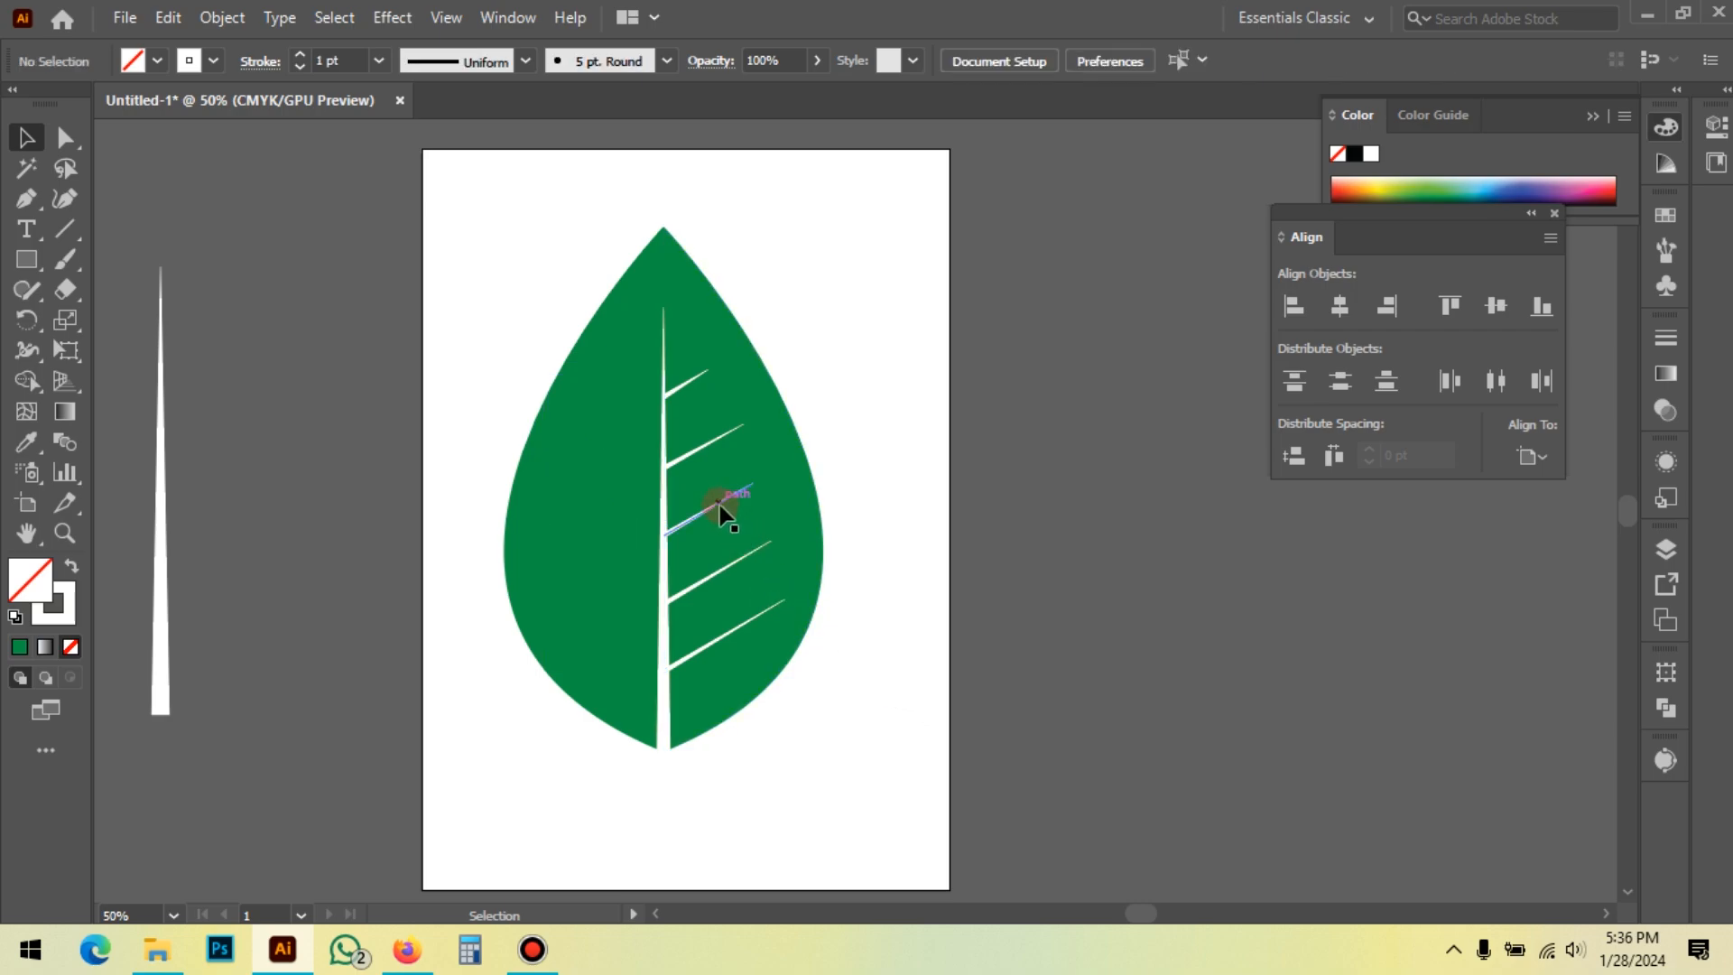
left_click(719, 512)
right_click(720, 506)
mouse_move(817, 347)
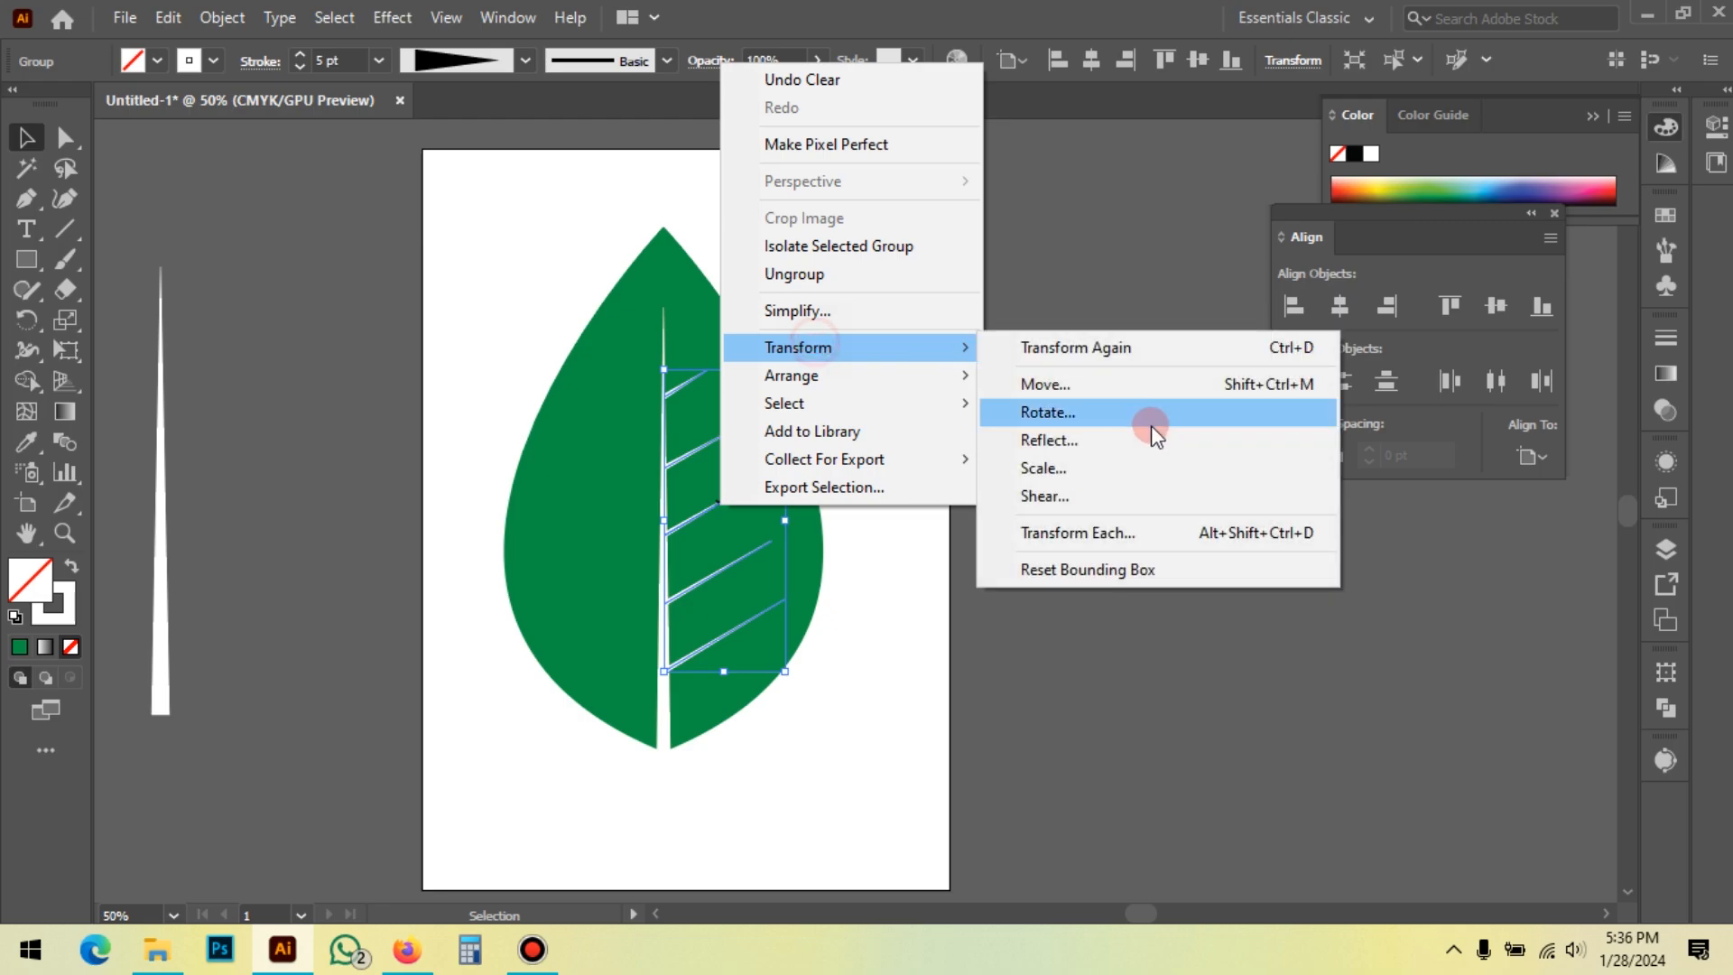
left_click(1128, 441)
left_click(1002, 648)
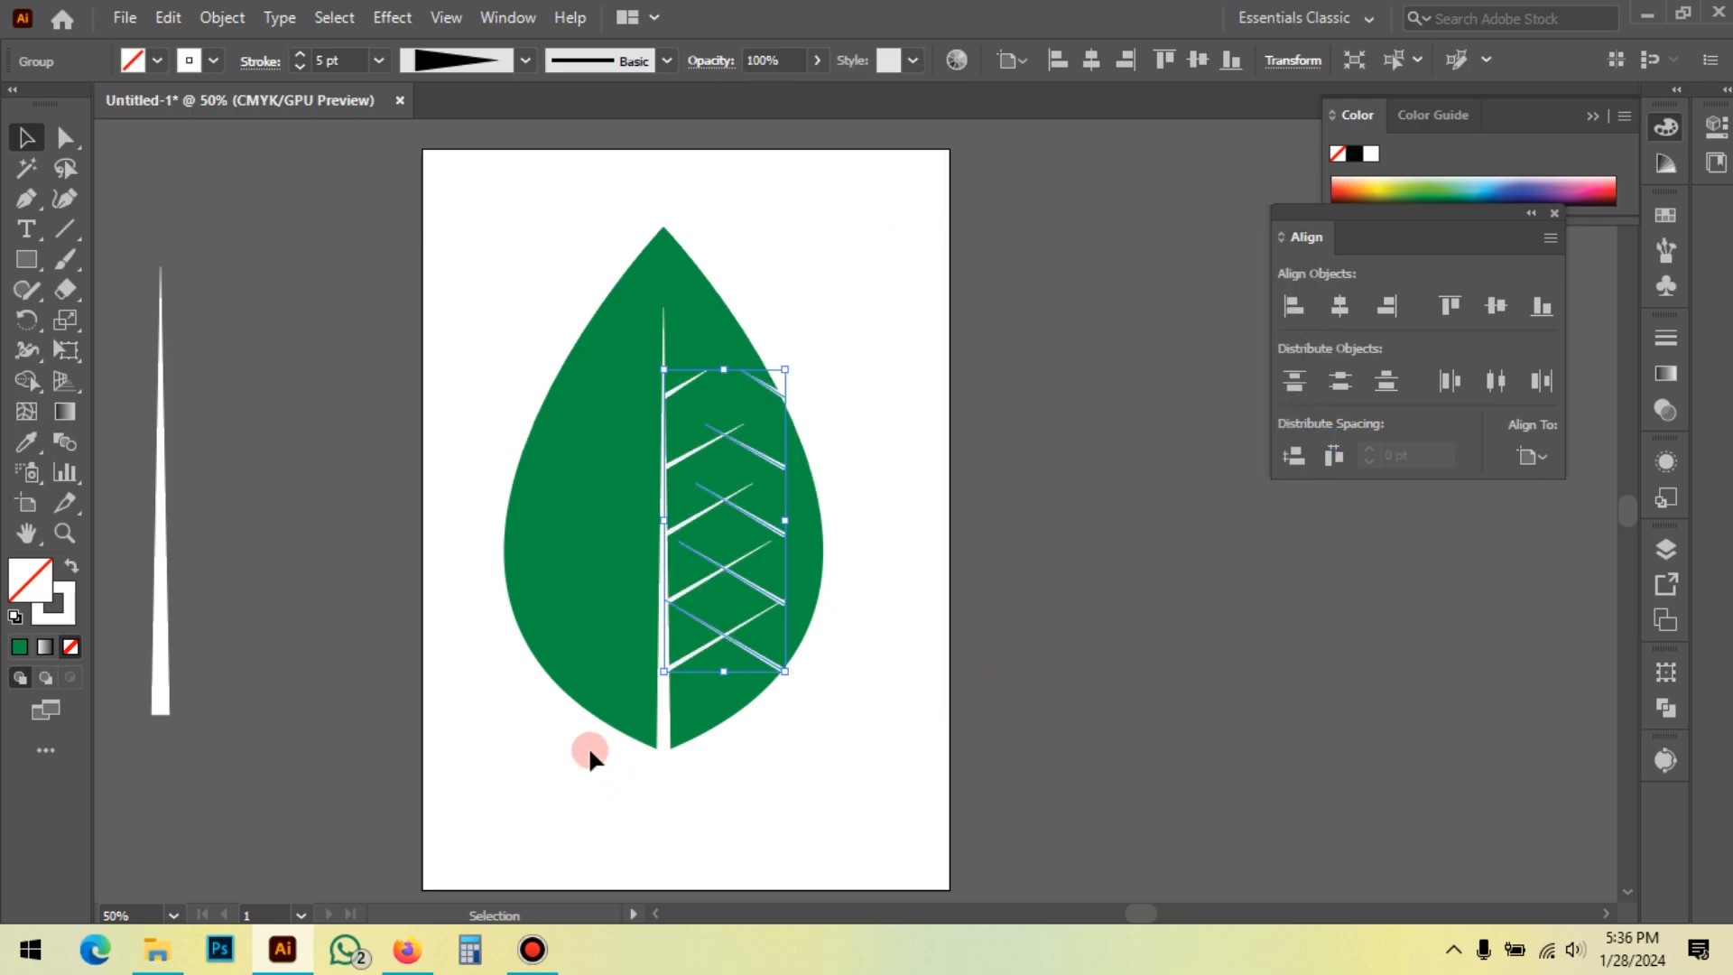
Step: Move the reflected vein group to the leaf's left half, aligning its lower inner corner with the midrib
scroll(677, 665, "up", 2)
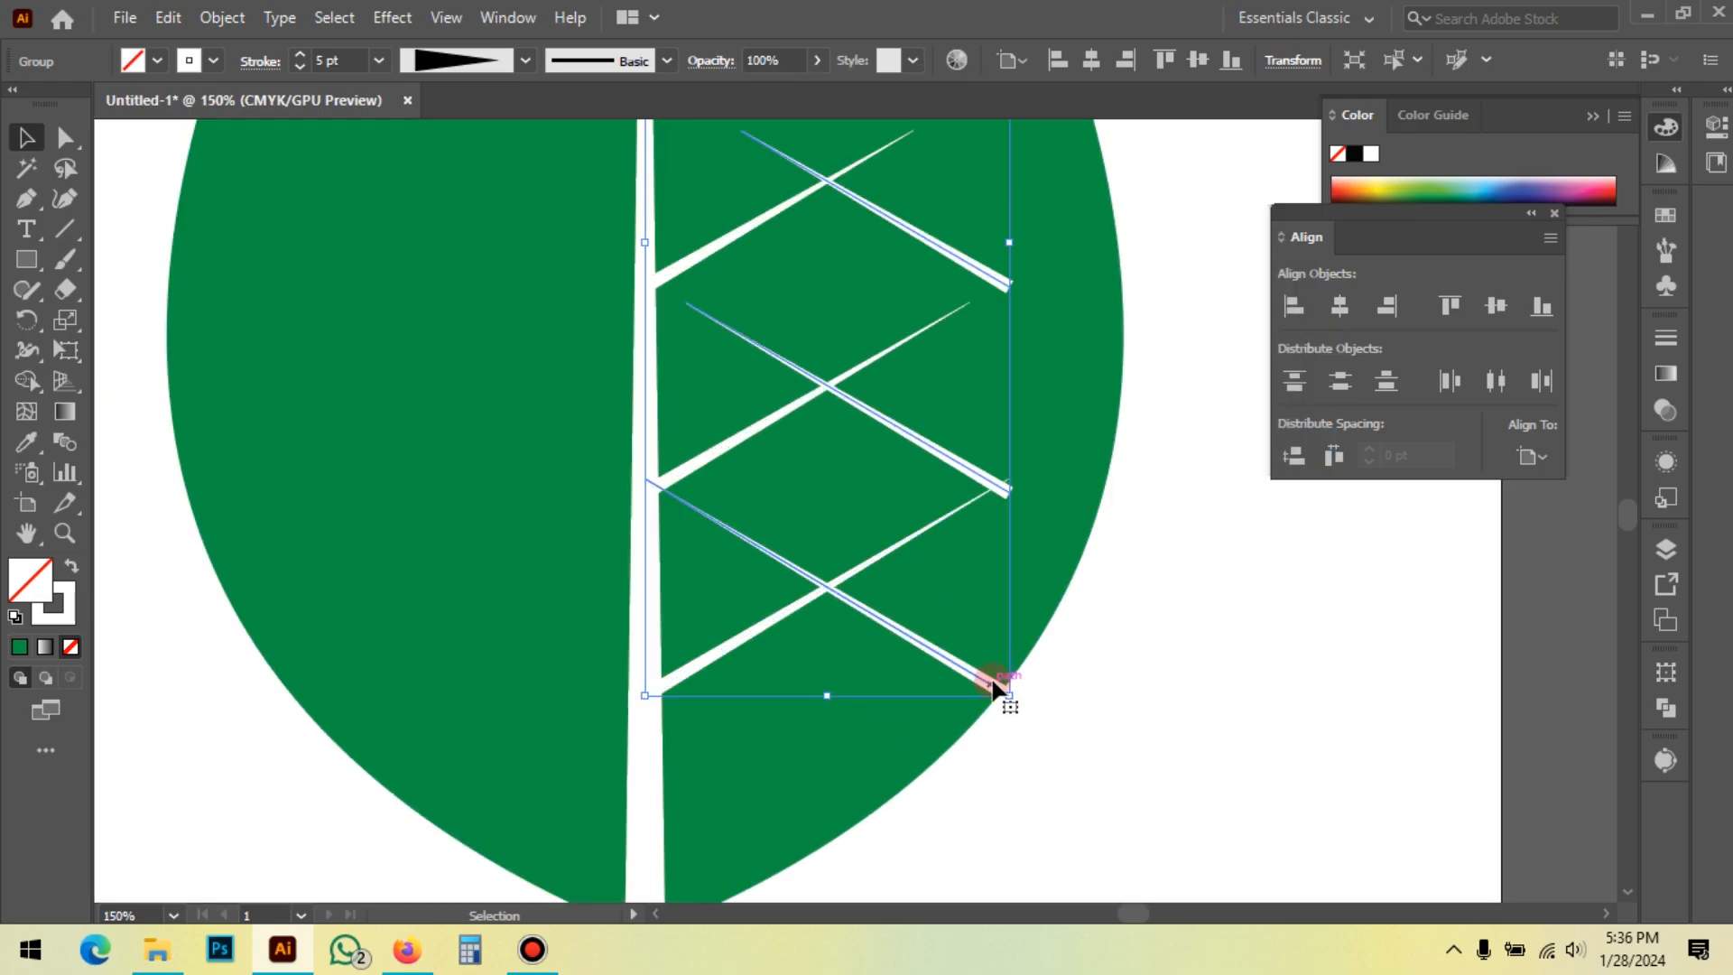
left_click_drag(992, 686, 645, 696)
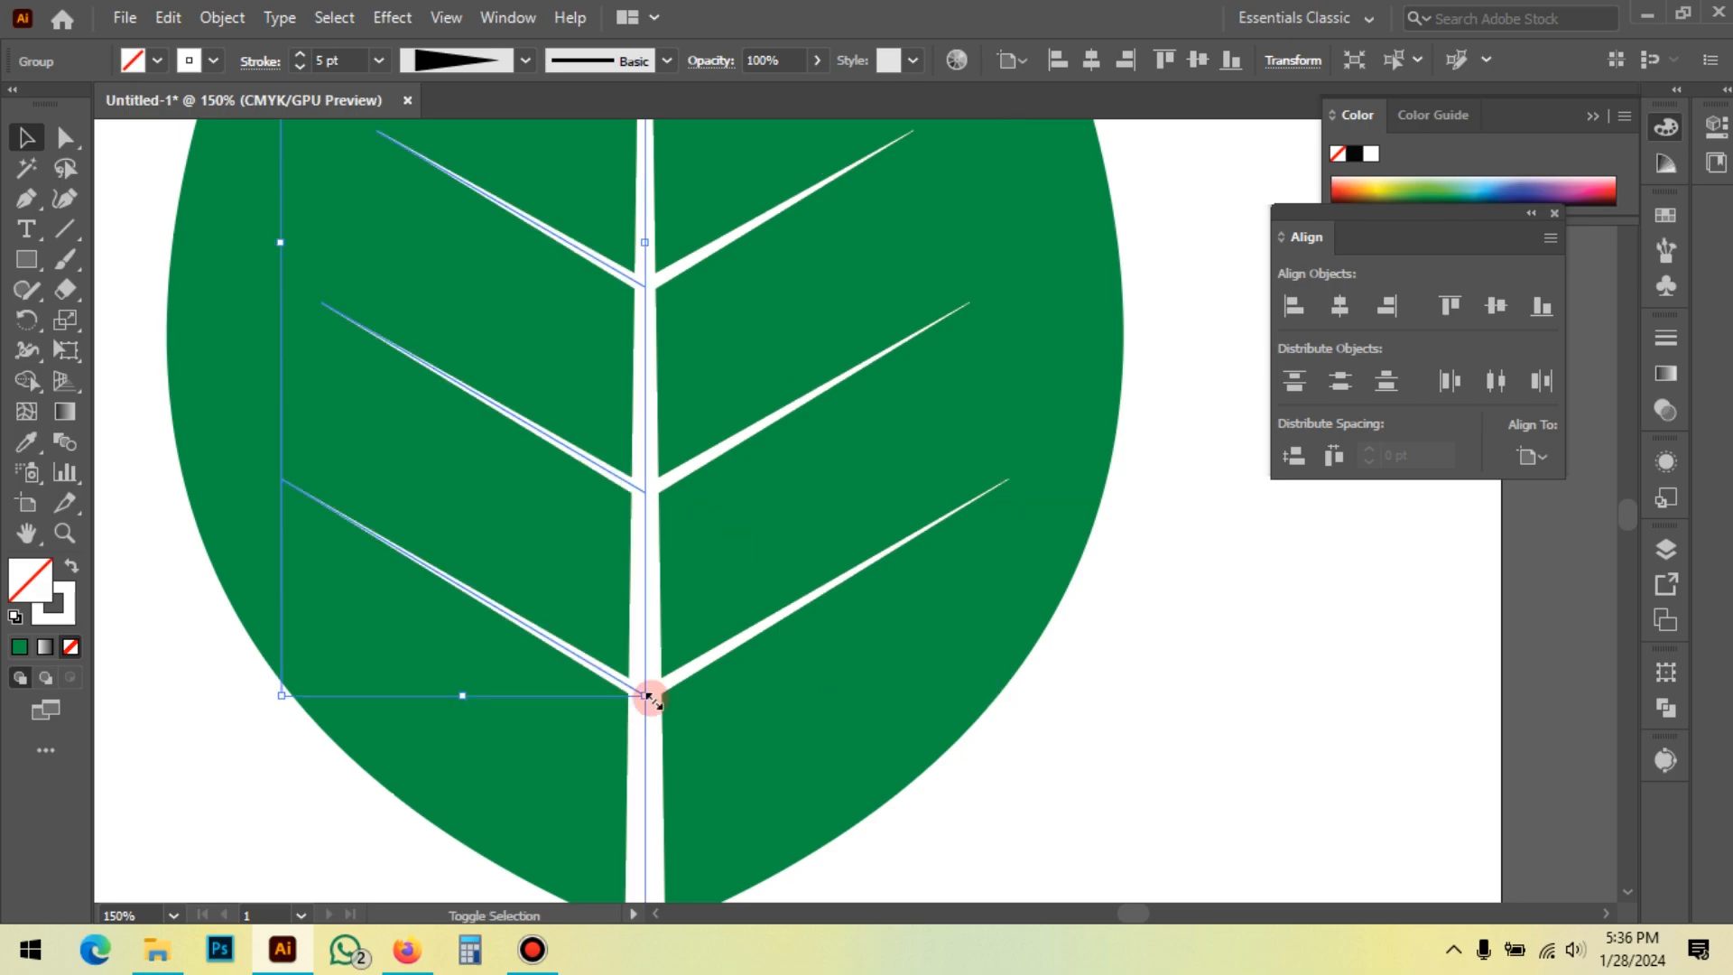
scroll(587, 572, "down", 3)
left_click(973, 695)
Step: Draw an open, slightly slanted straight path with the Pen tool left of the two white tapered strokes and end it
left_click_drag(835, 619, 1185, 549)
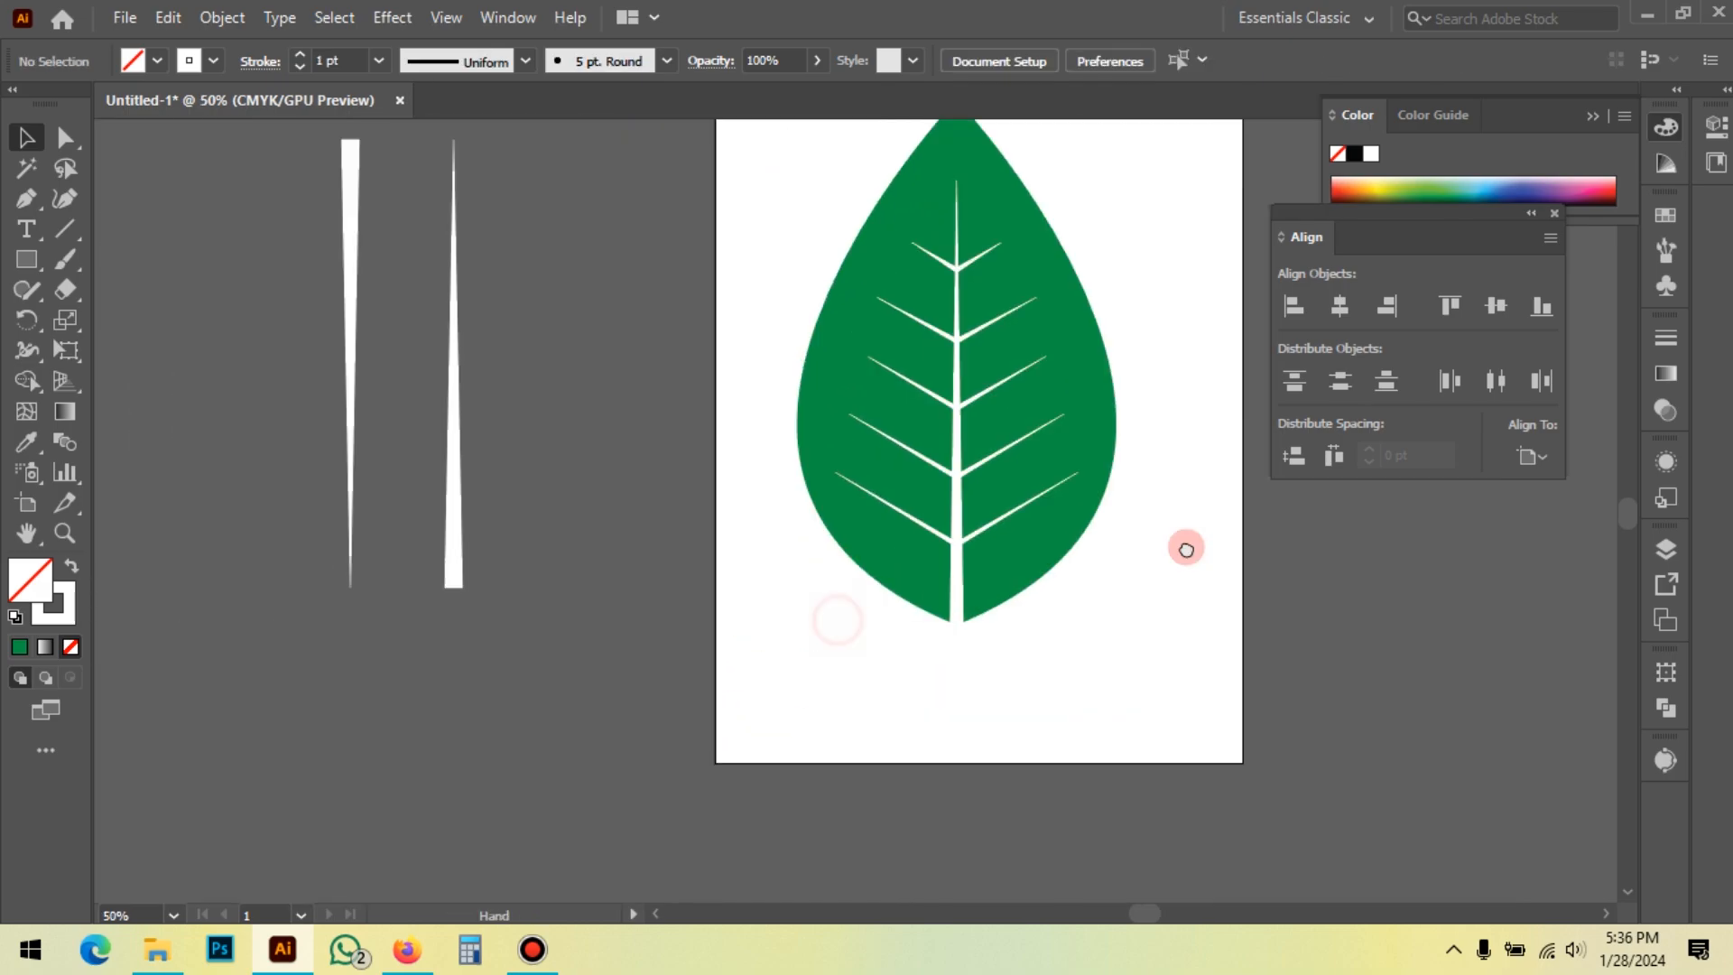
left_click_drag(507, 376, 578, 514)
left_click(28, 199)
left_click_drag(271, 271, 361, 343)
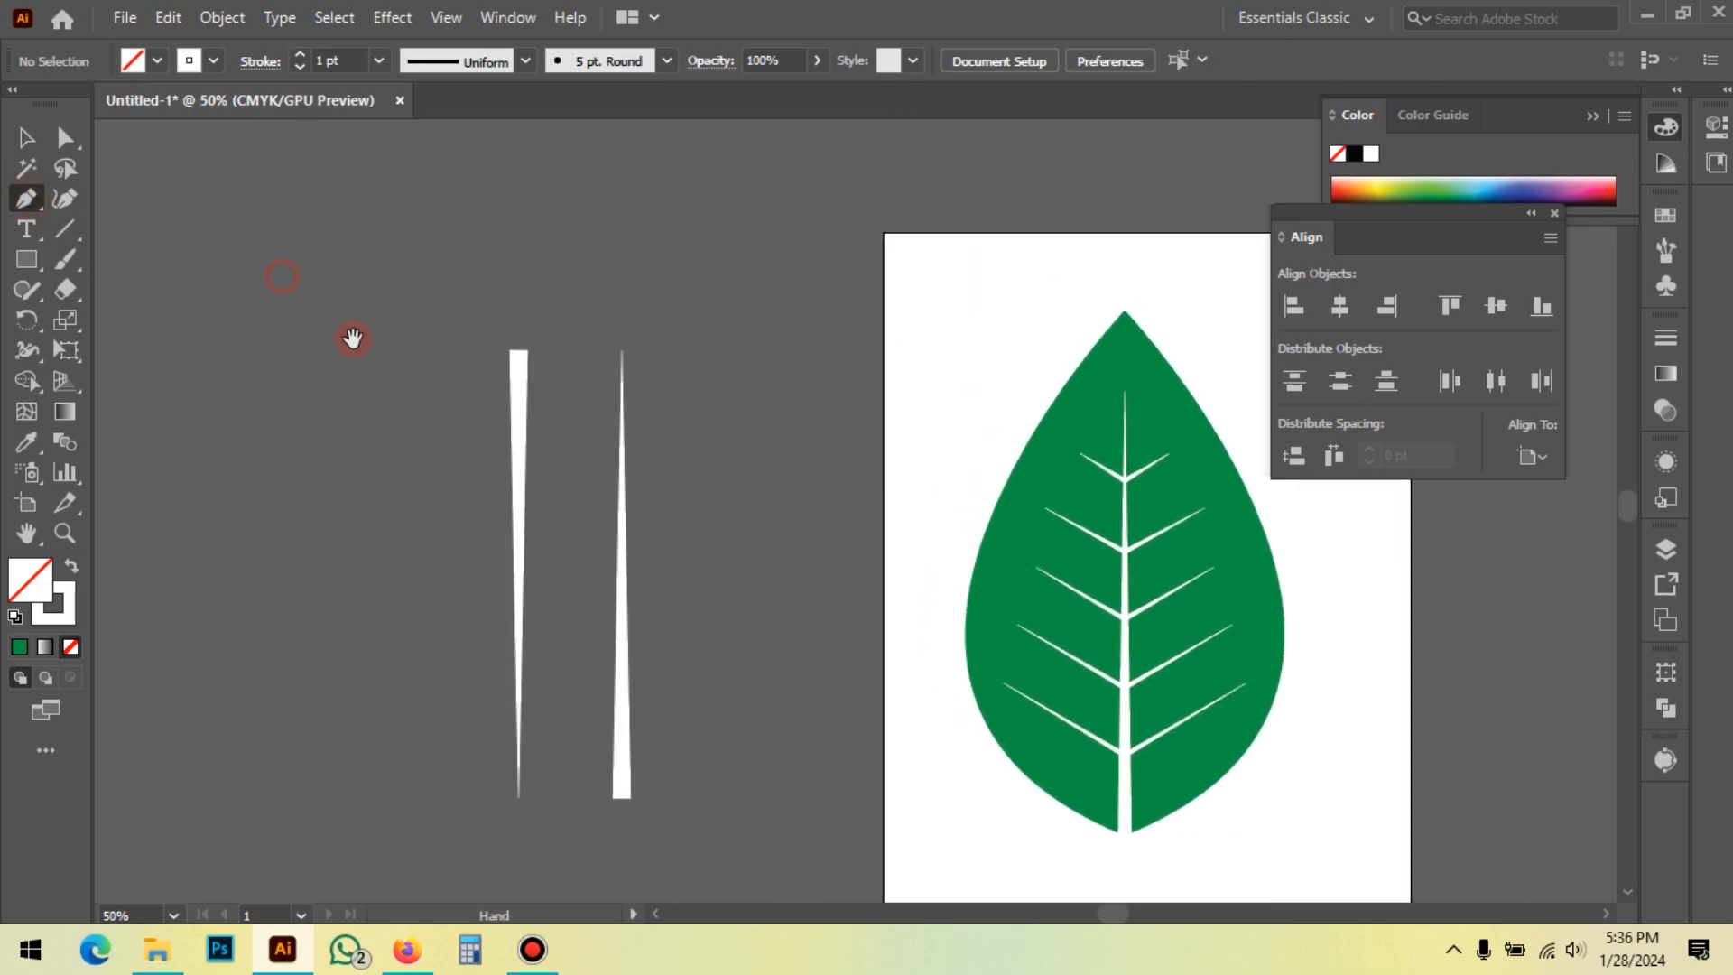
left_click(228, 273)
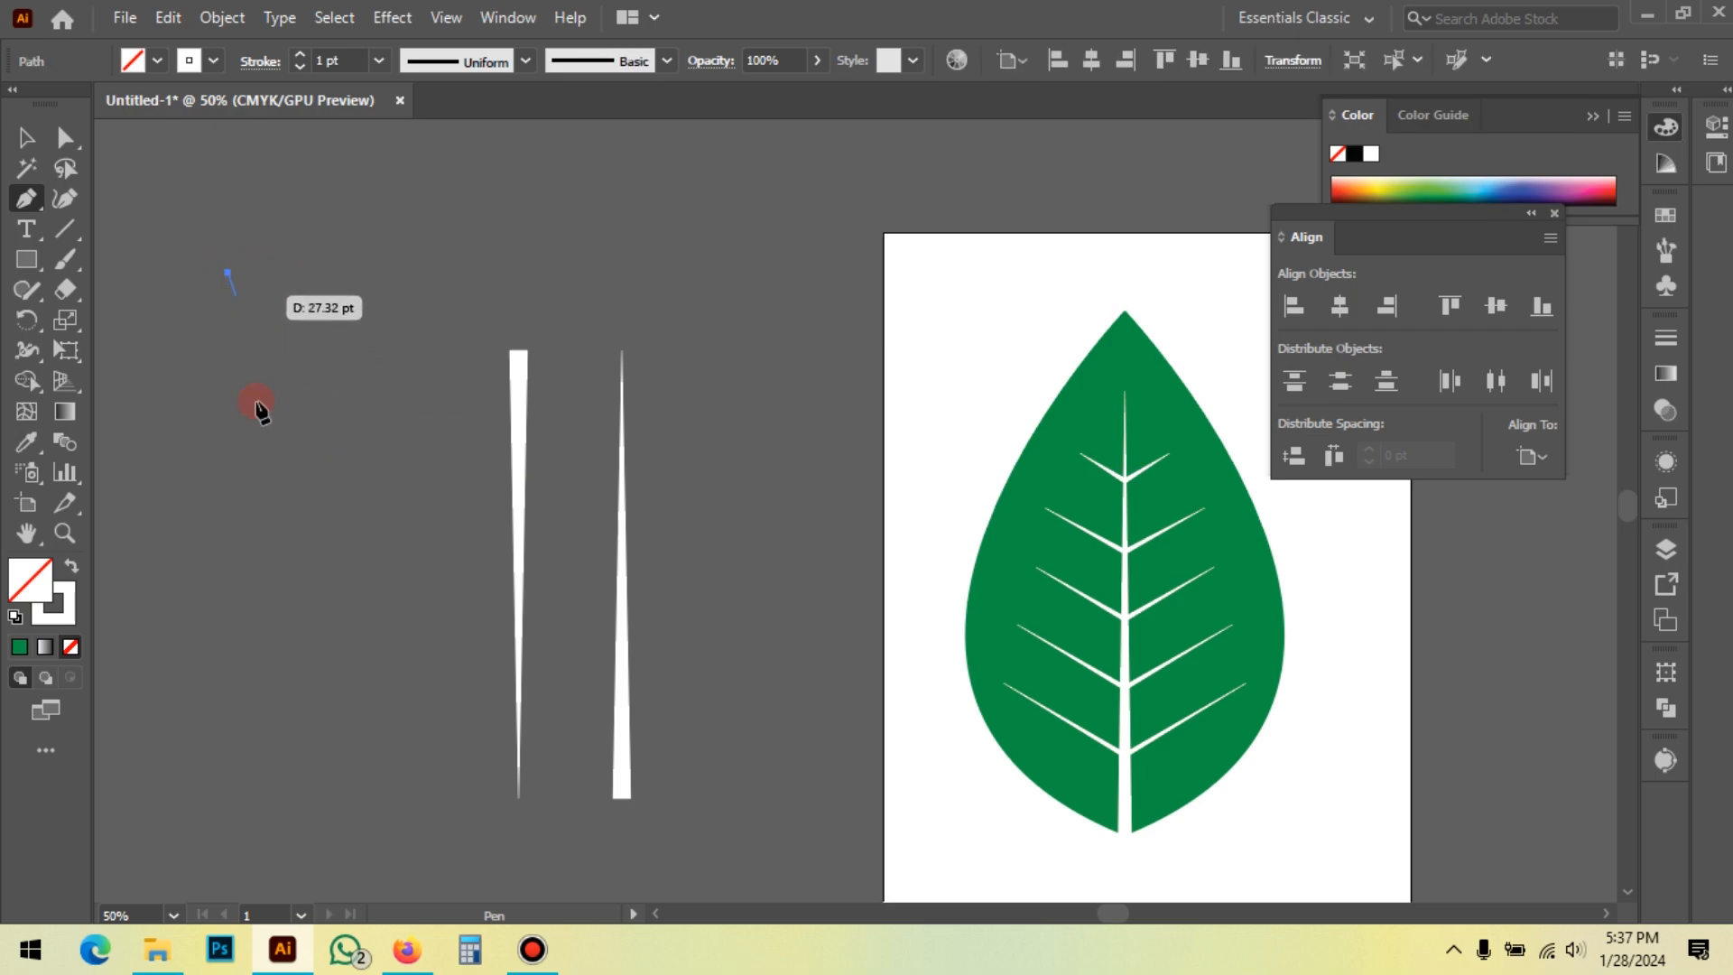
left_click(279, 671)
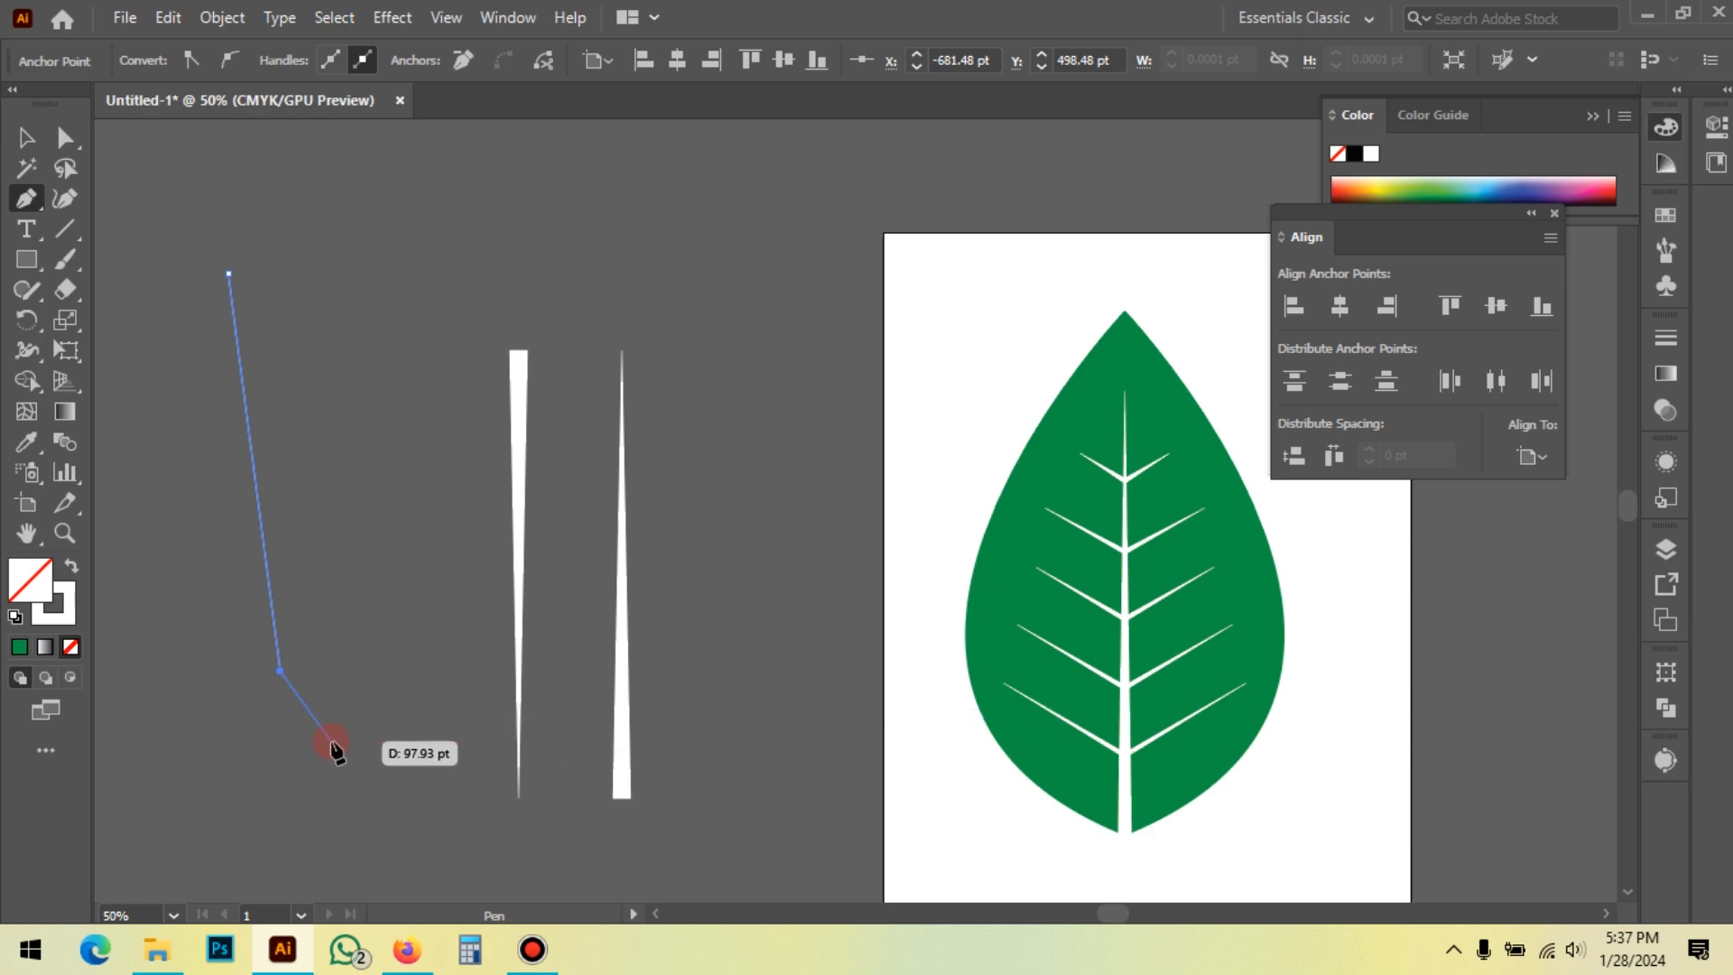
key("Escape")
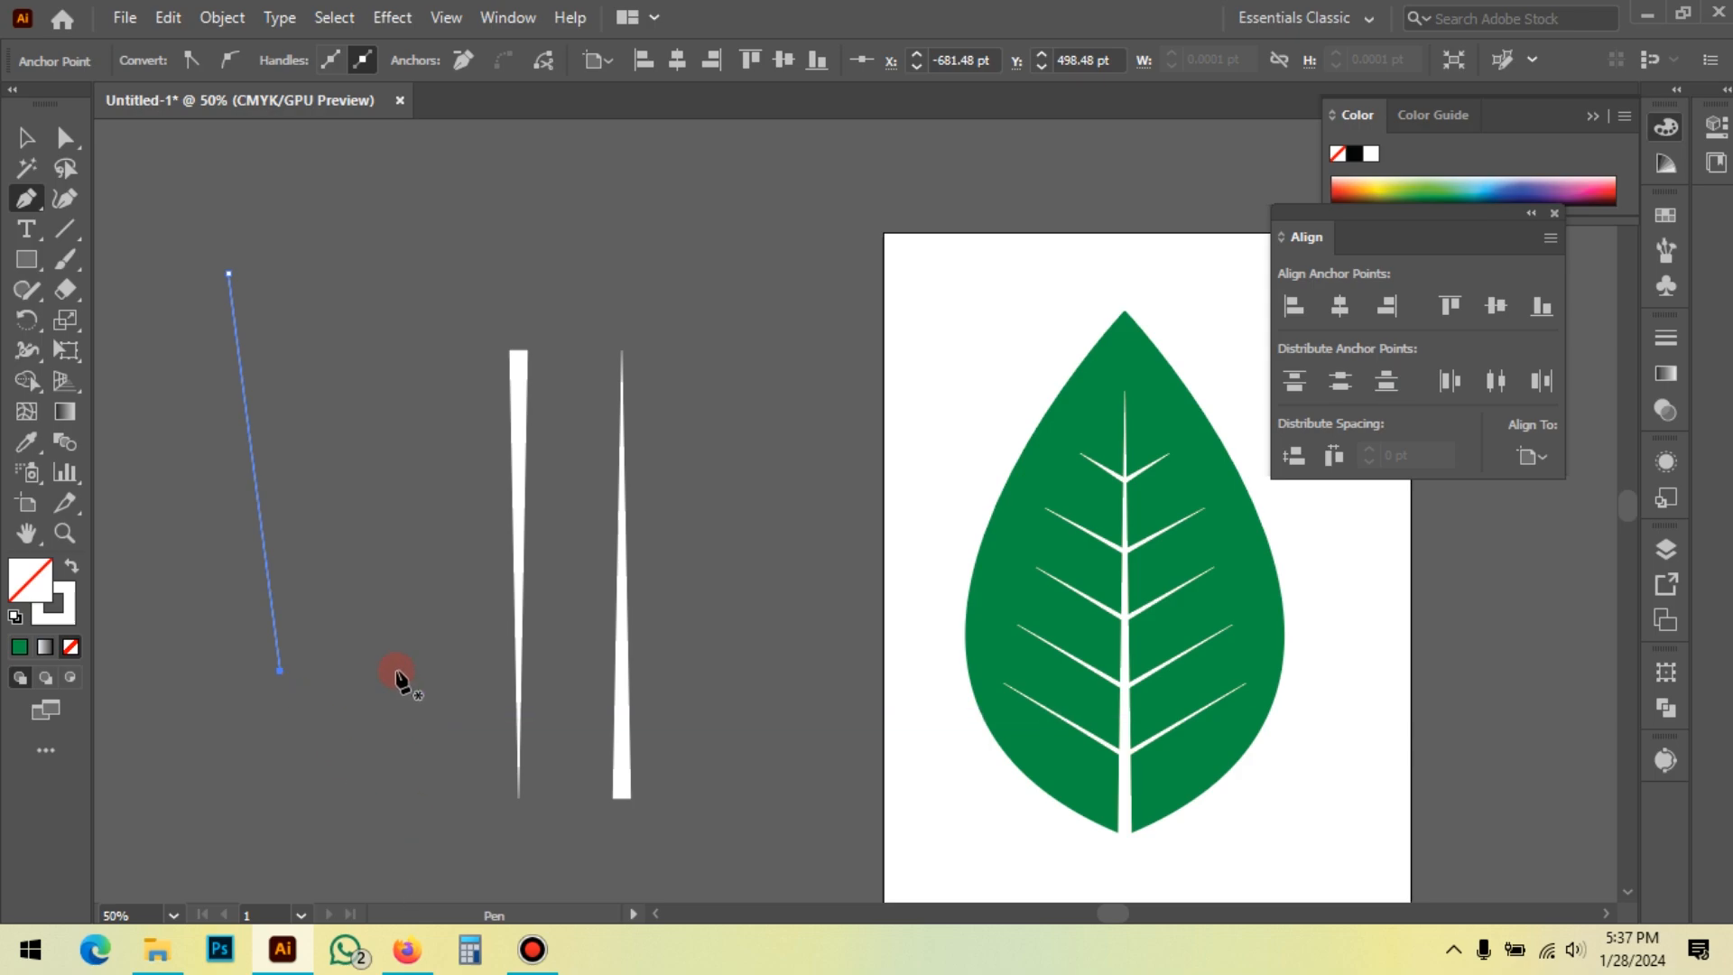
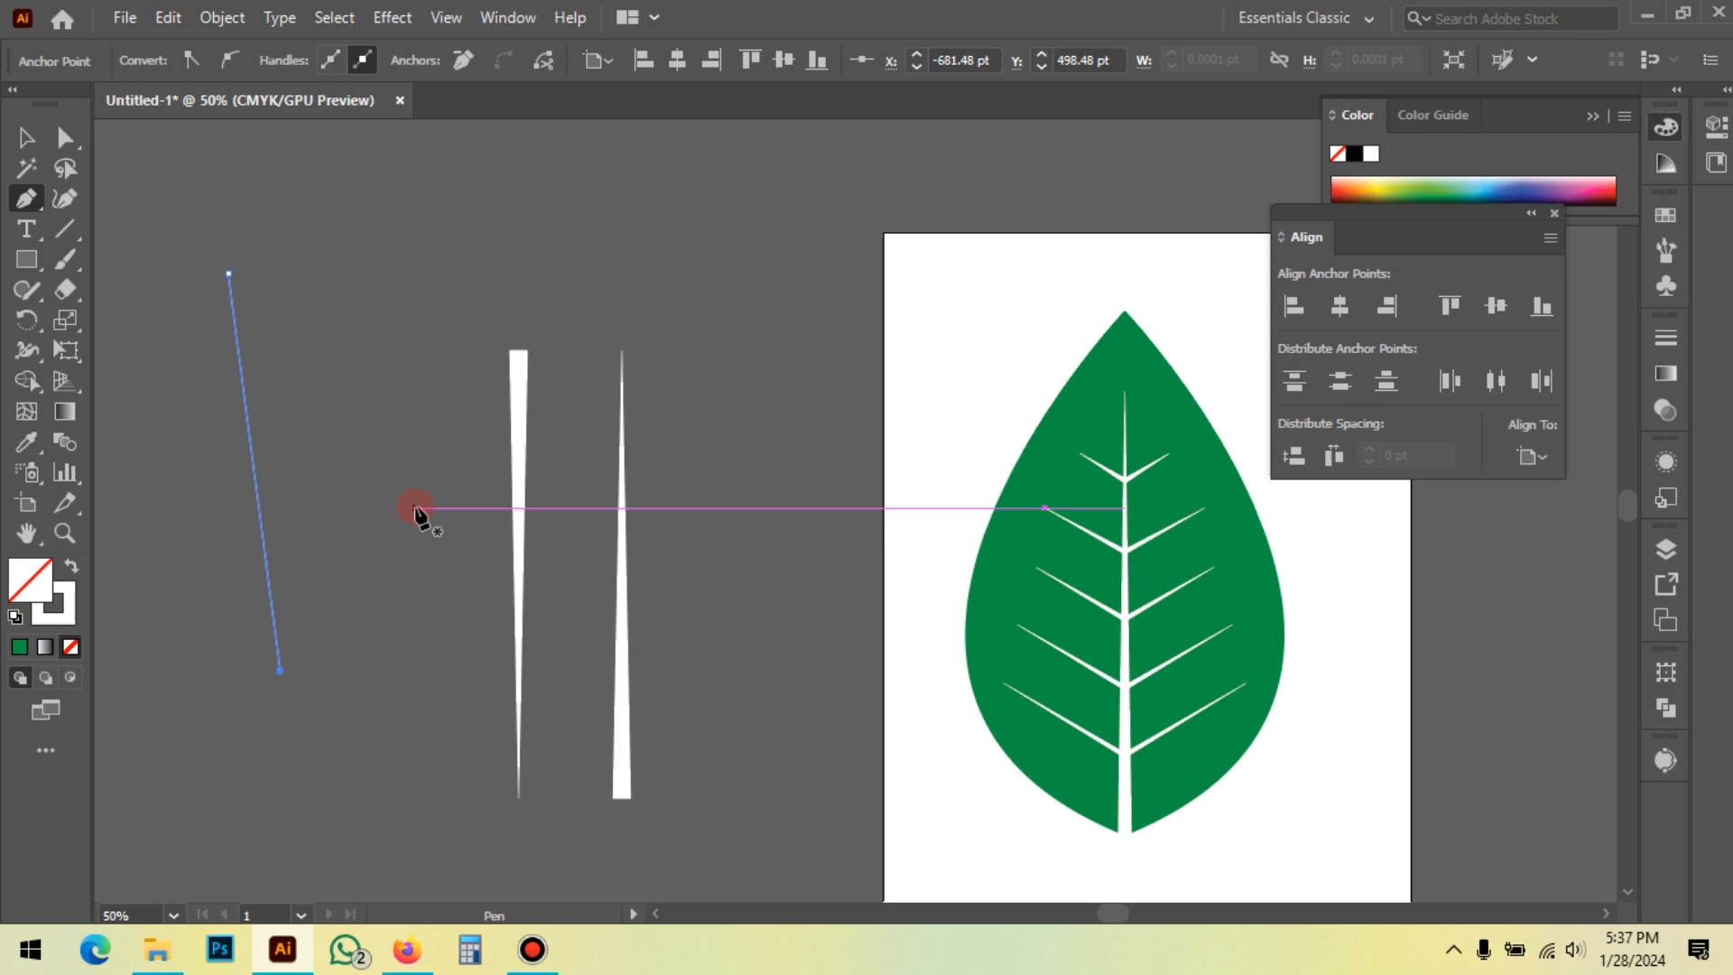
Step: Draw a second separate slanted line to the right of the first with the Pen tool and end the path
left_click(303, 253, "ctrl")
left_click(303, 249)
left_click(368, 663)
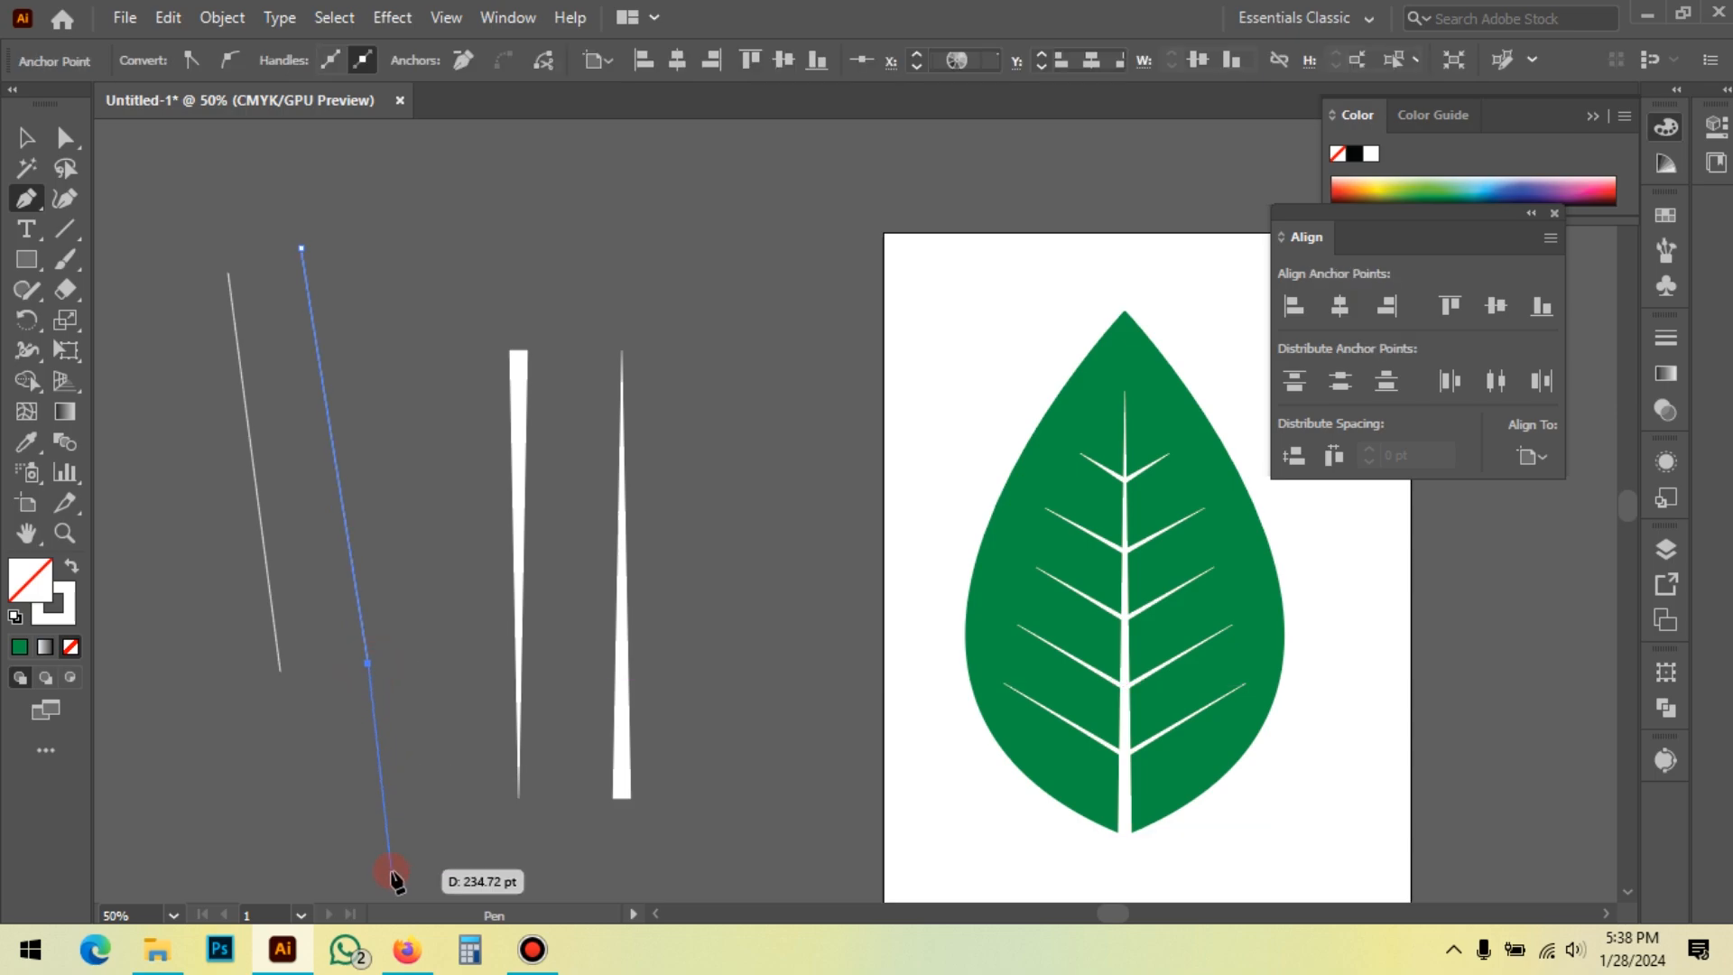
left_click(26, 137)
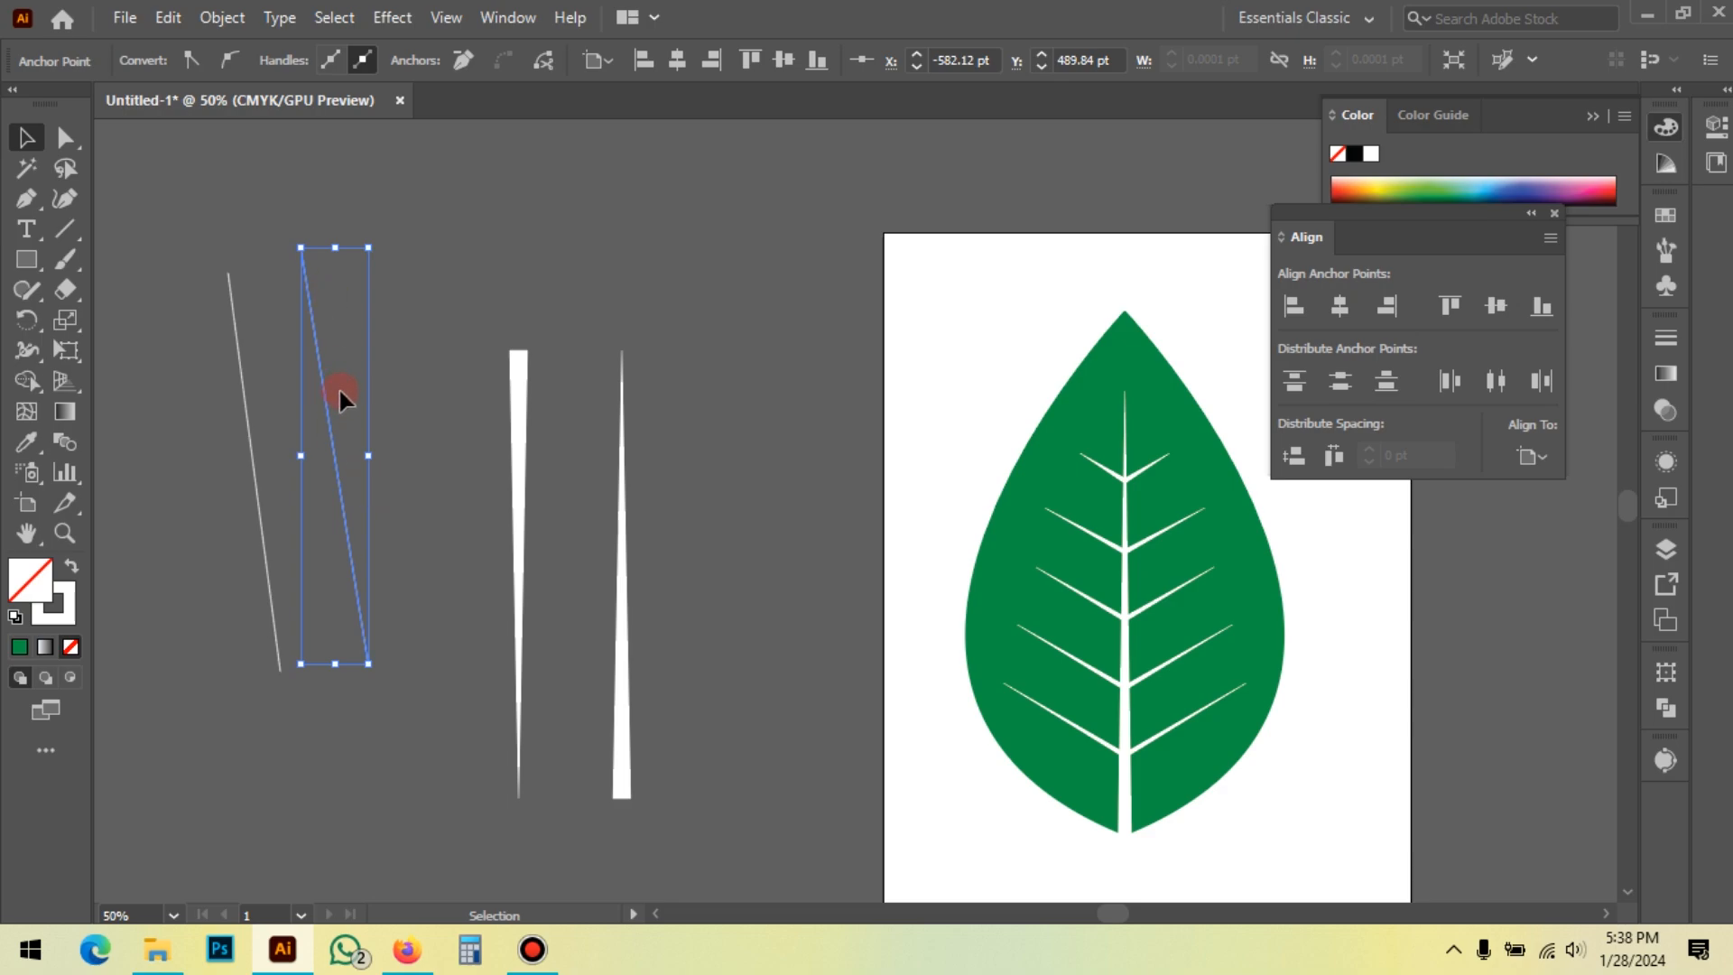
Step: Draw an open V-shaped path of three anchor points with the Pen tool beside the two slanted lines and deselect it
left_click(20, 199)
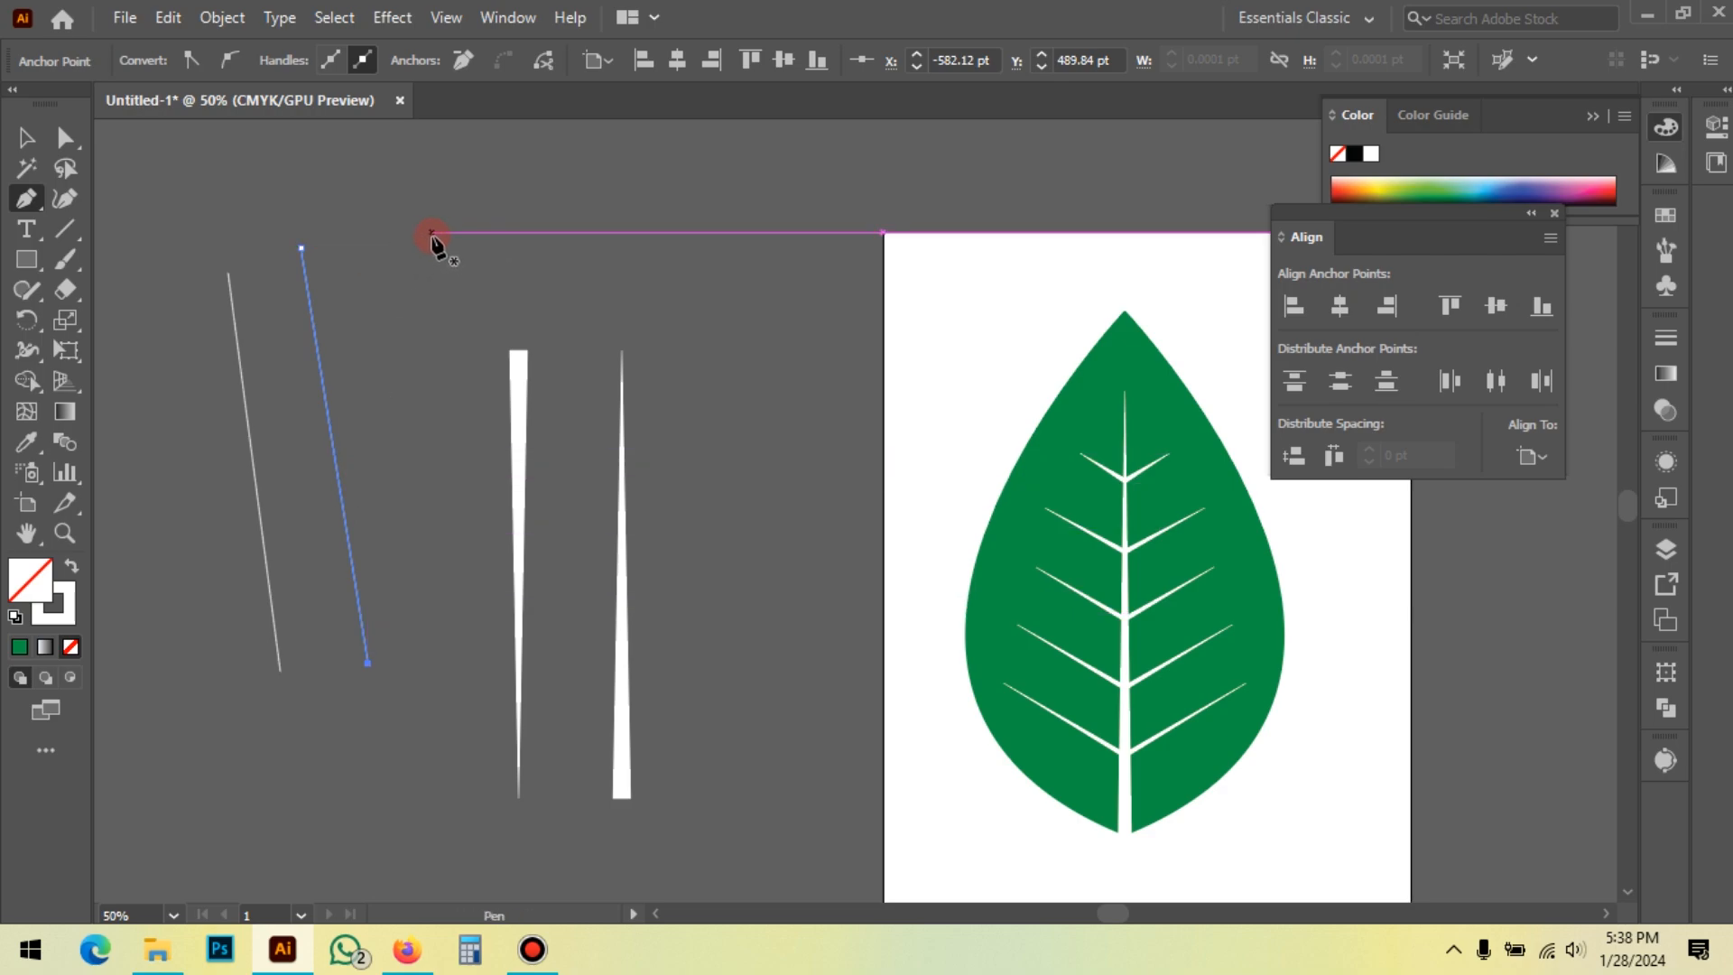
left_click(377, 239)
left_click(439, 516)
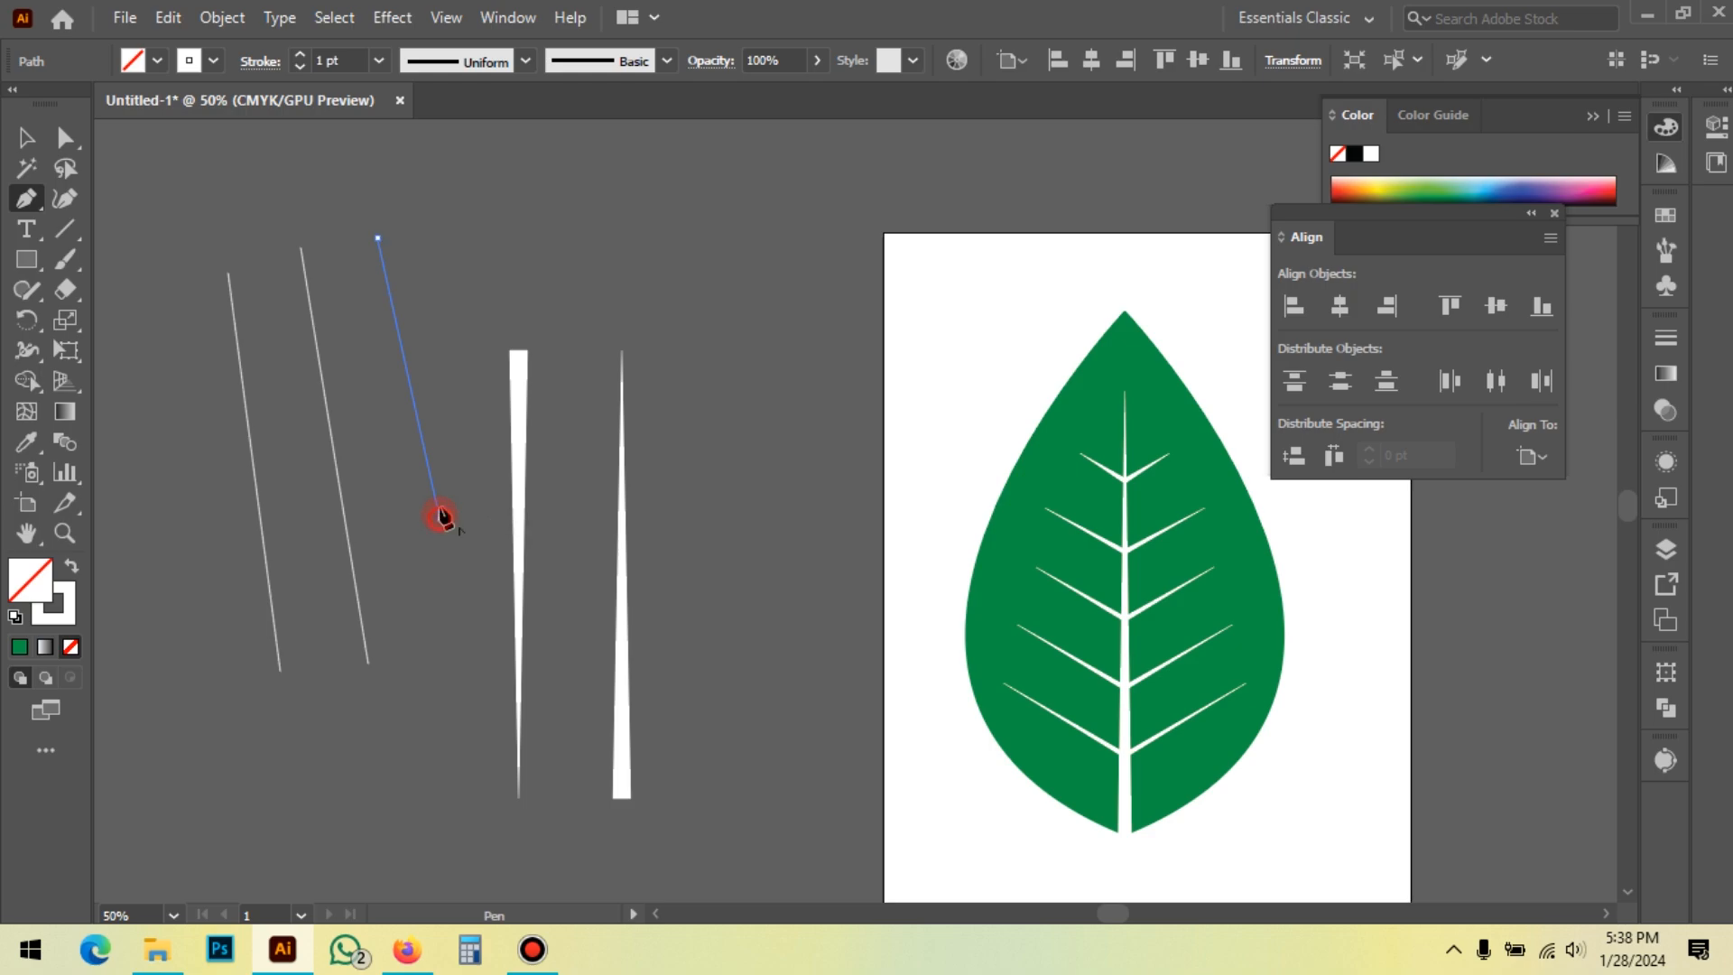
left_click(554, 232)
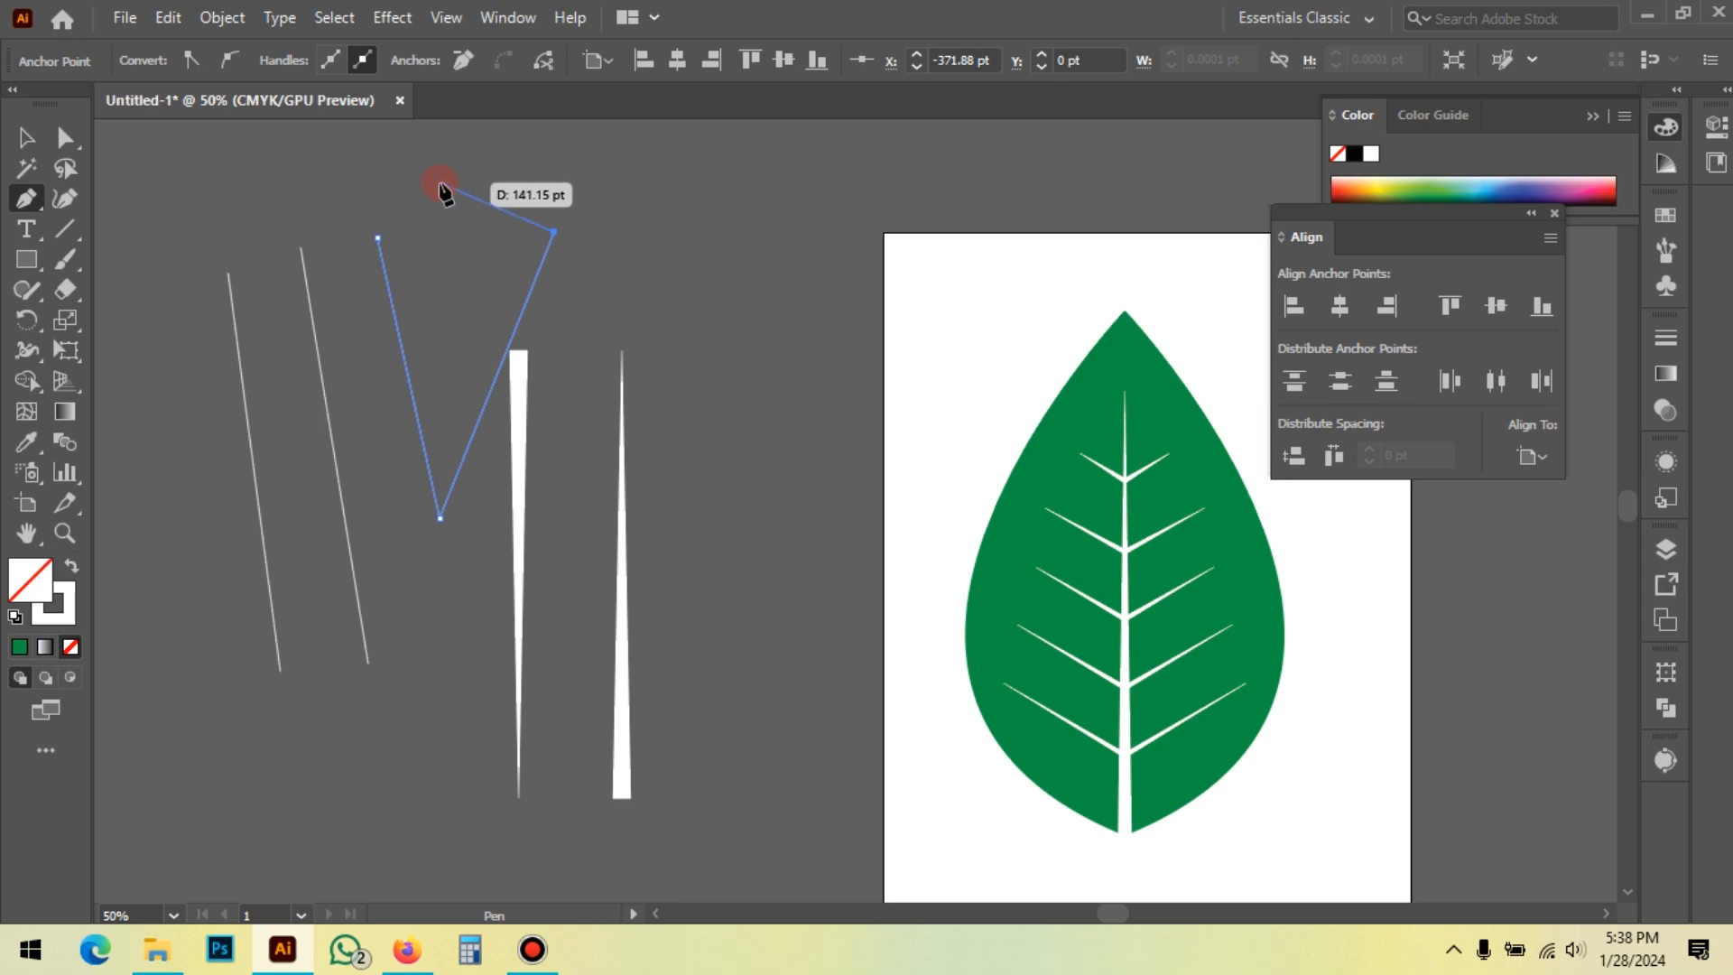
left_click(25, 138)
left_click(812, 220)
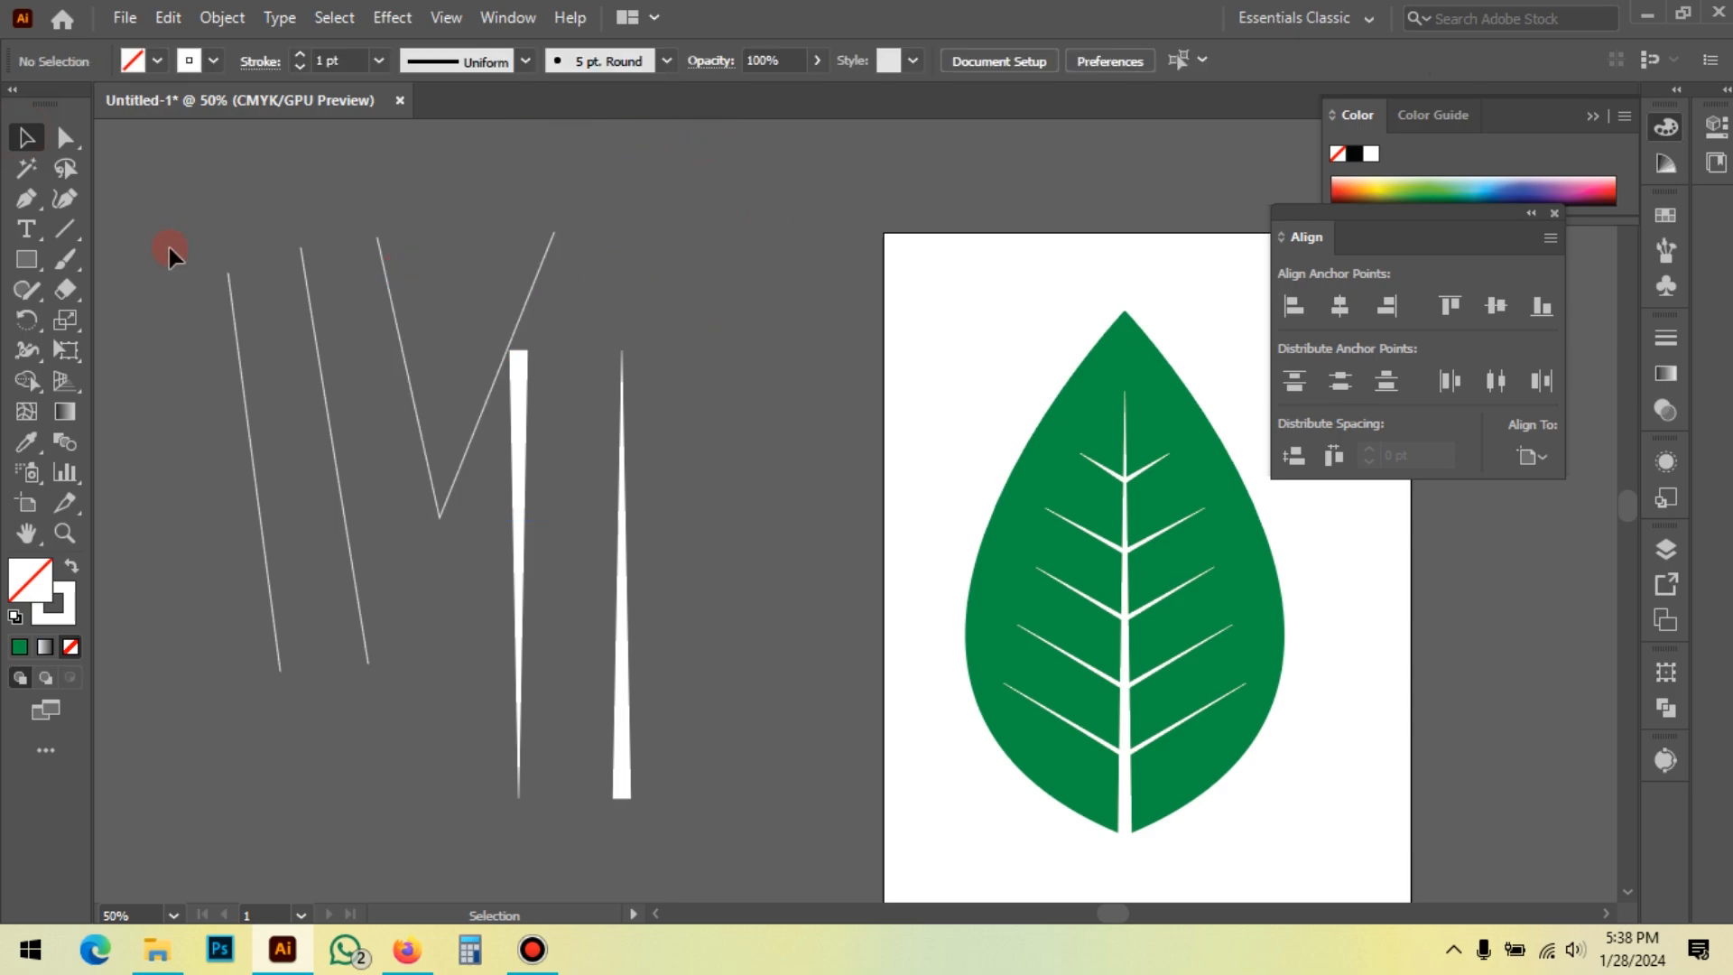
Step: Examine the V-shaped path's corner anchor and its two unconnected upper end points
key("p")
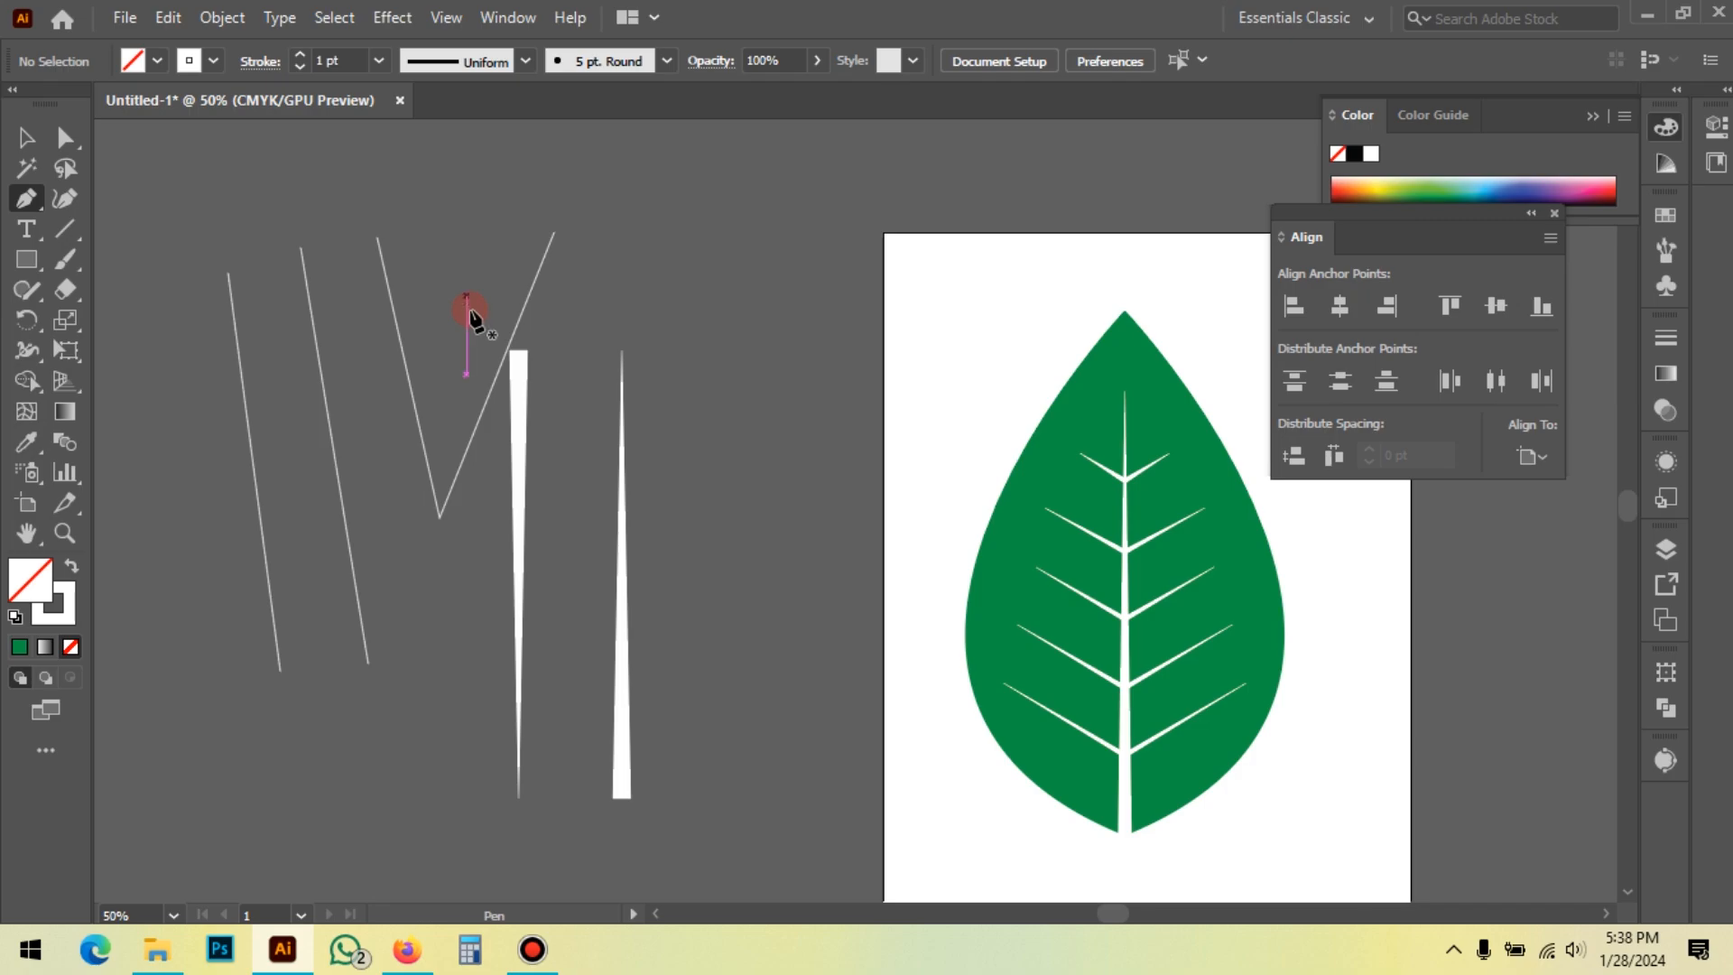
scroll(367, 223, "up", 2)
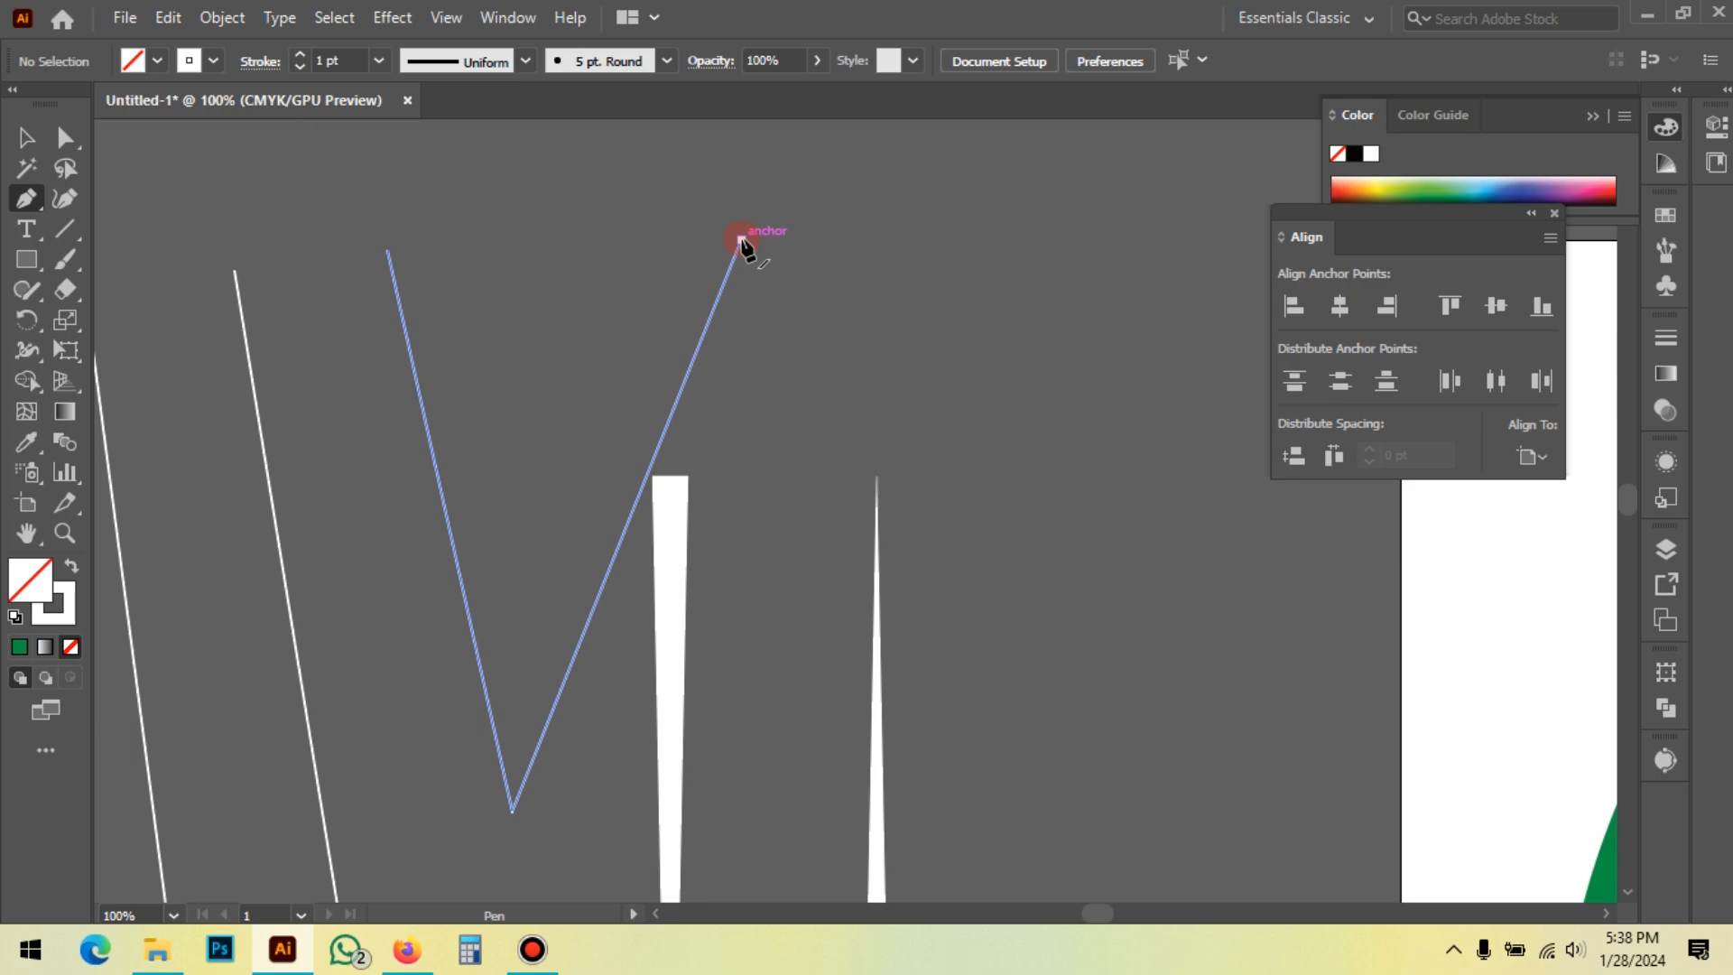
scroll(542, 587, "down", 2)
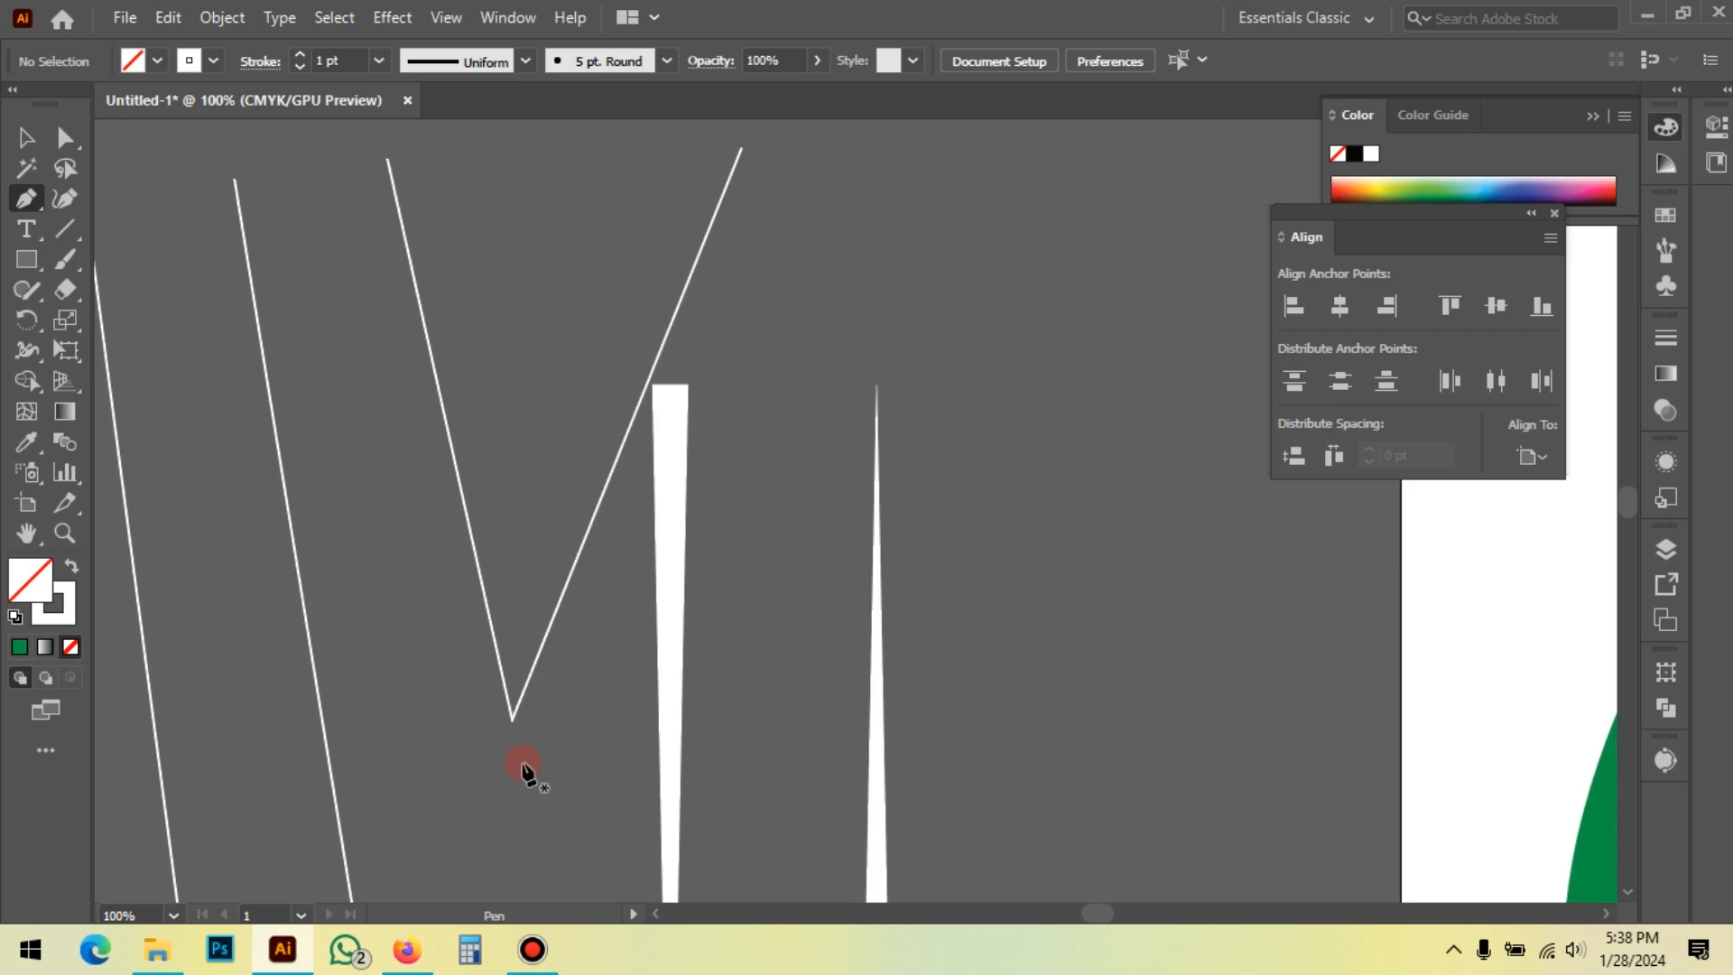
key("a")
left_click(513, 718)
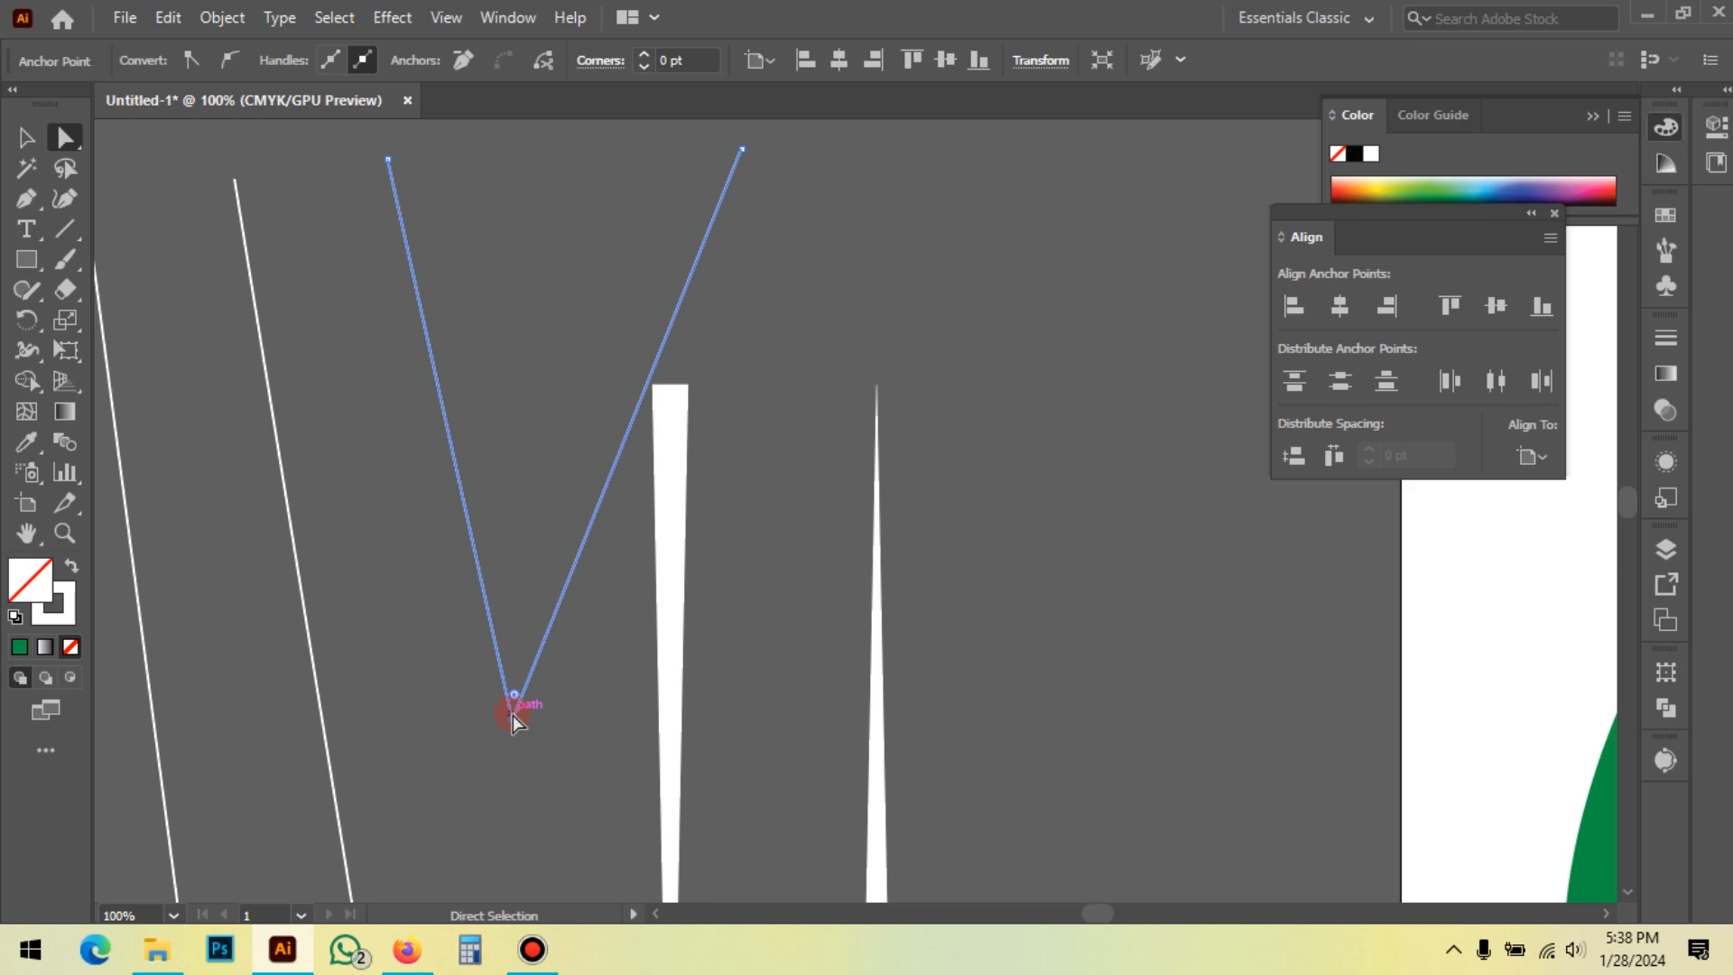
scroll(513, 714, "up", 3)
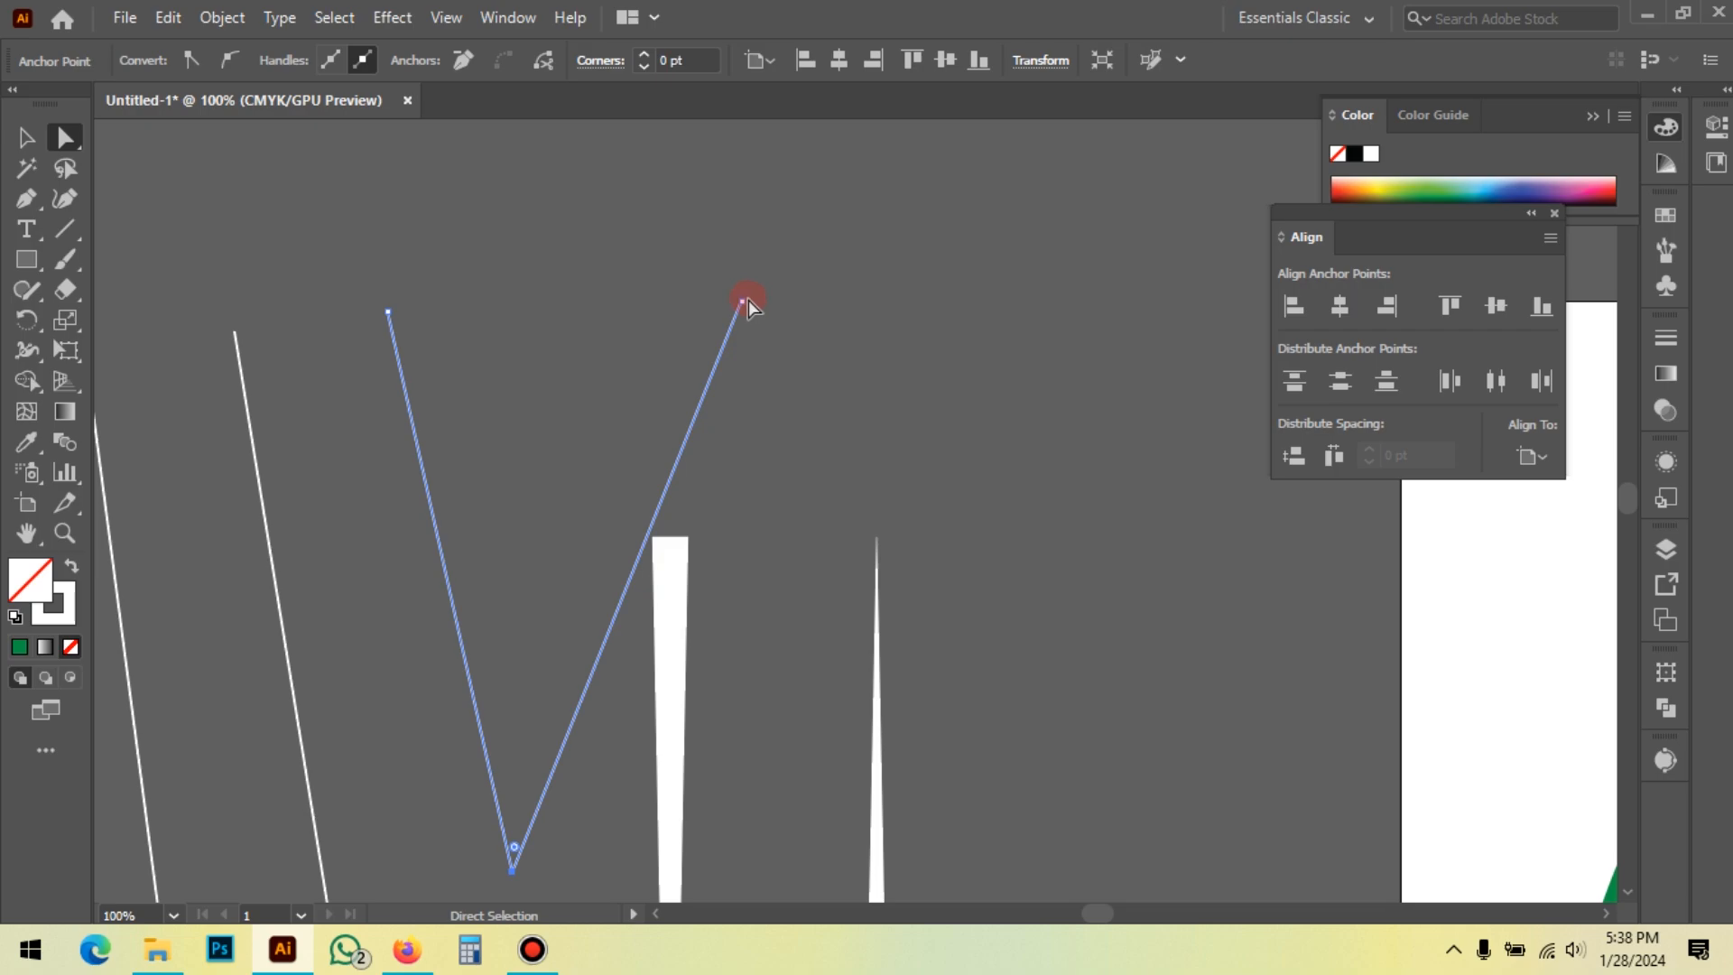
left_click(840, 375)
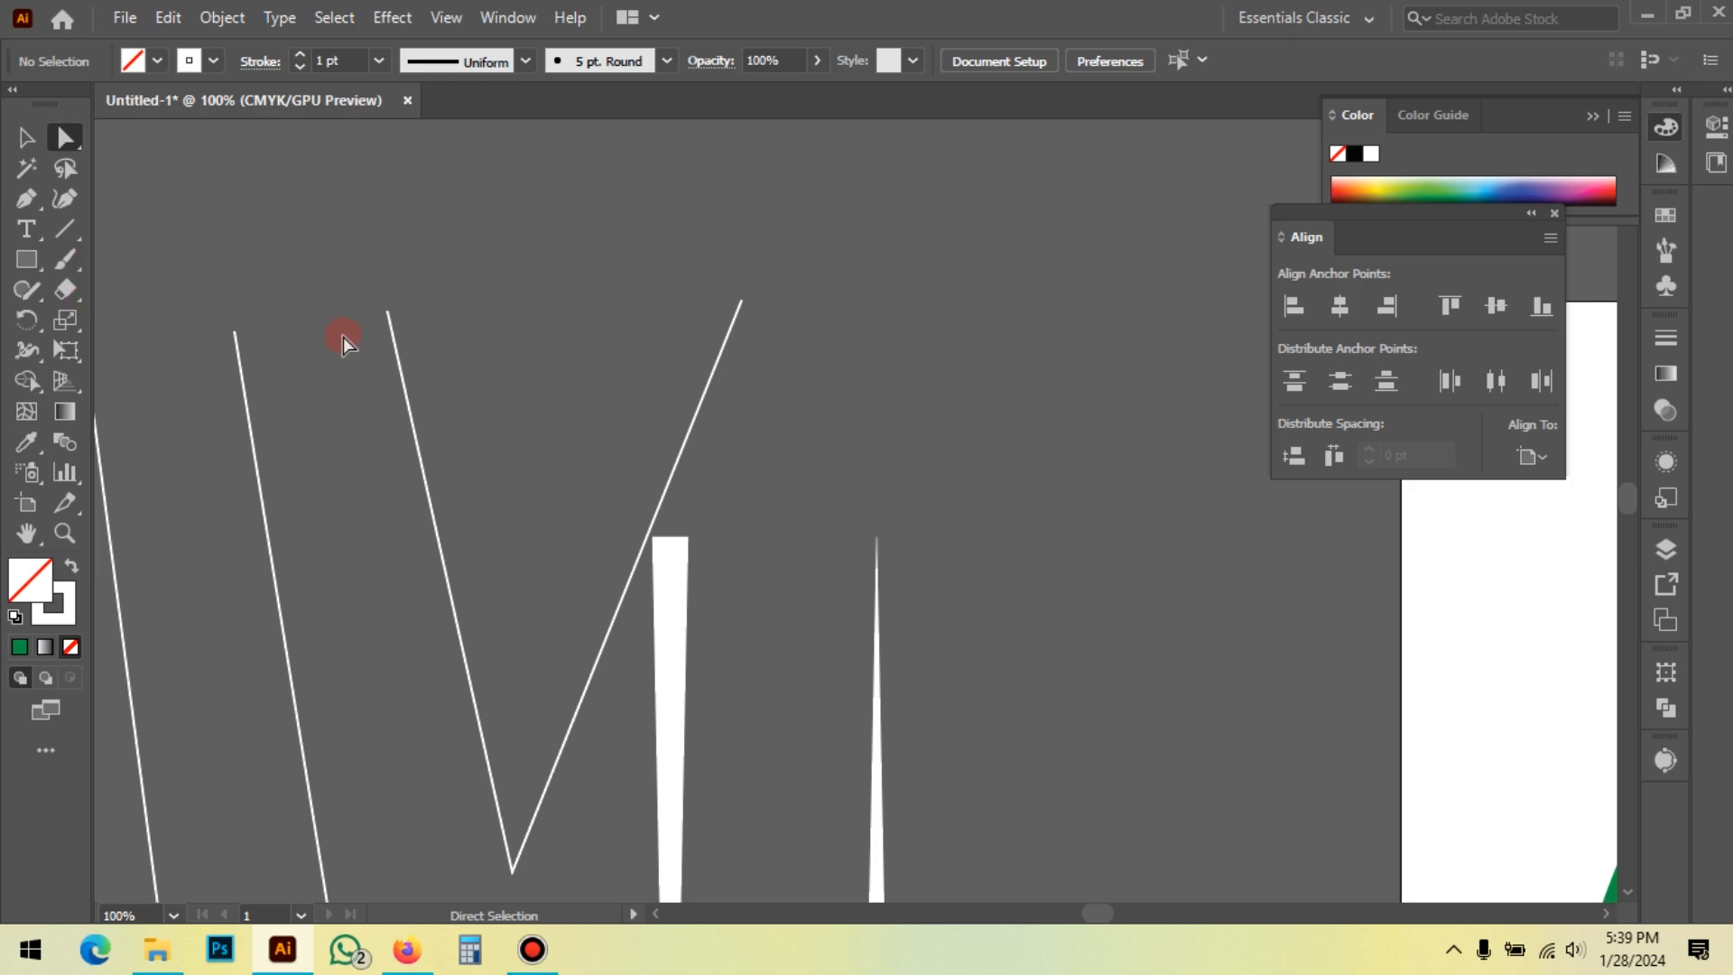
left_click_drag(341, 287, 826, 343)
left_click(517, 256)
Step: Close the V-shaped path into a triangle by continuing it from its upper left end to its upper right end with the Pen tool
left_click(44, 198)
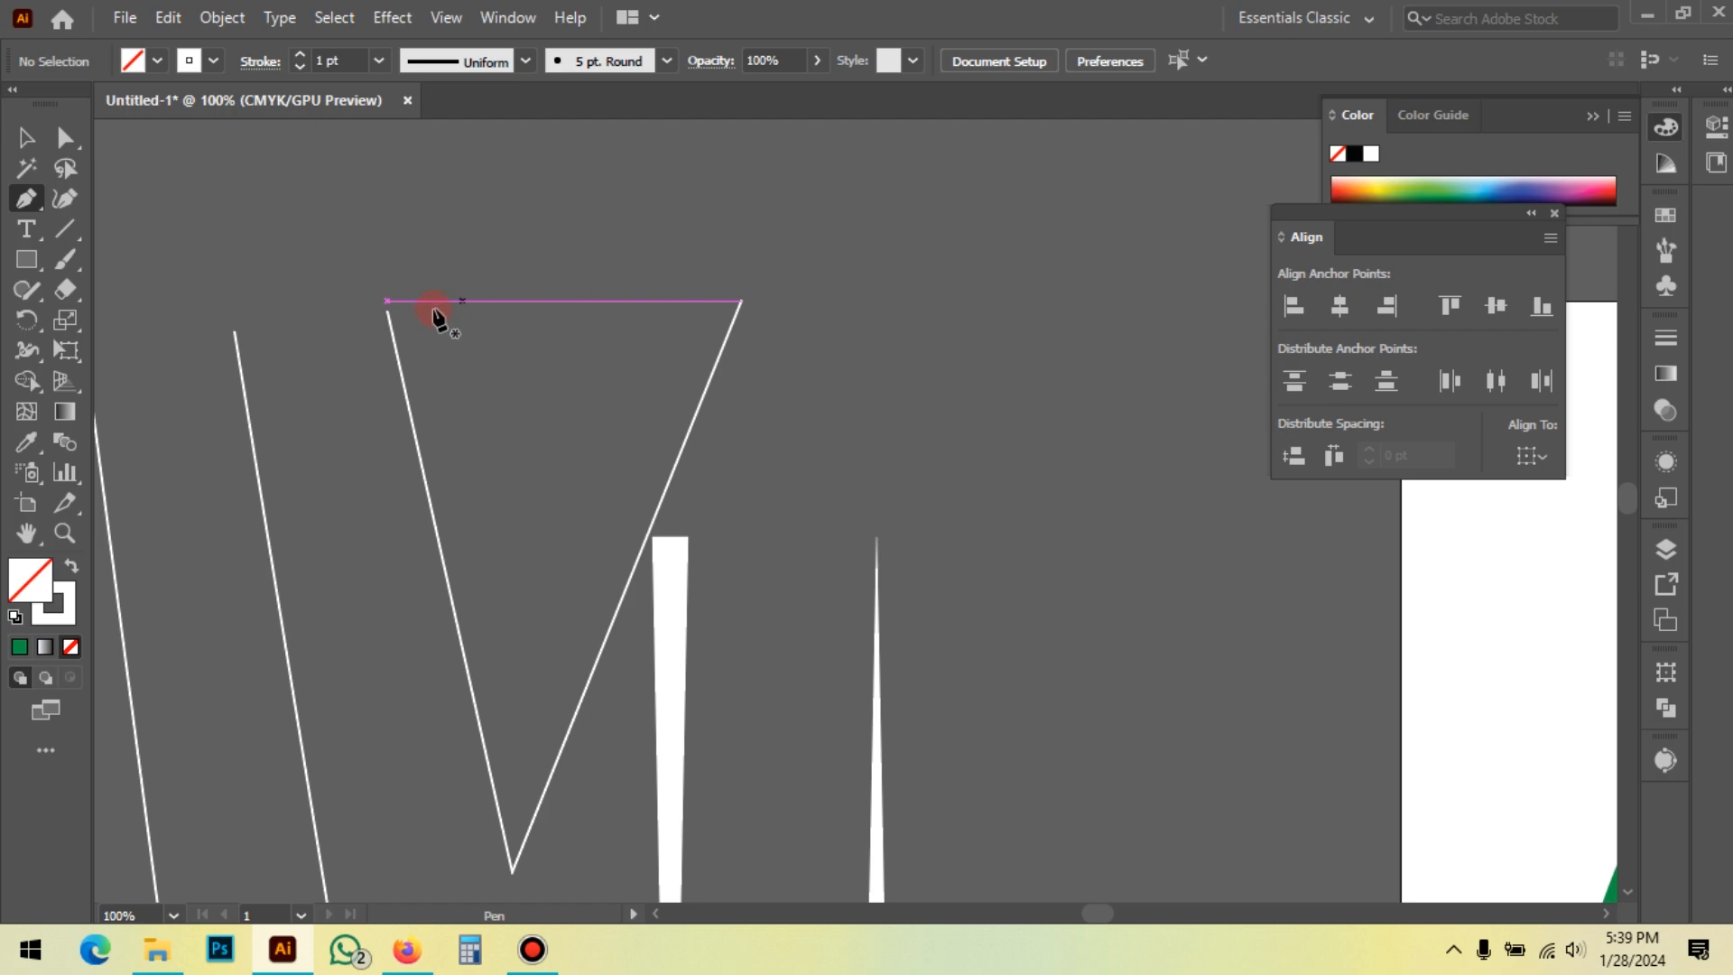
left_click(389, 313)
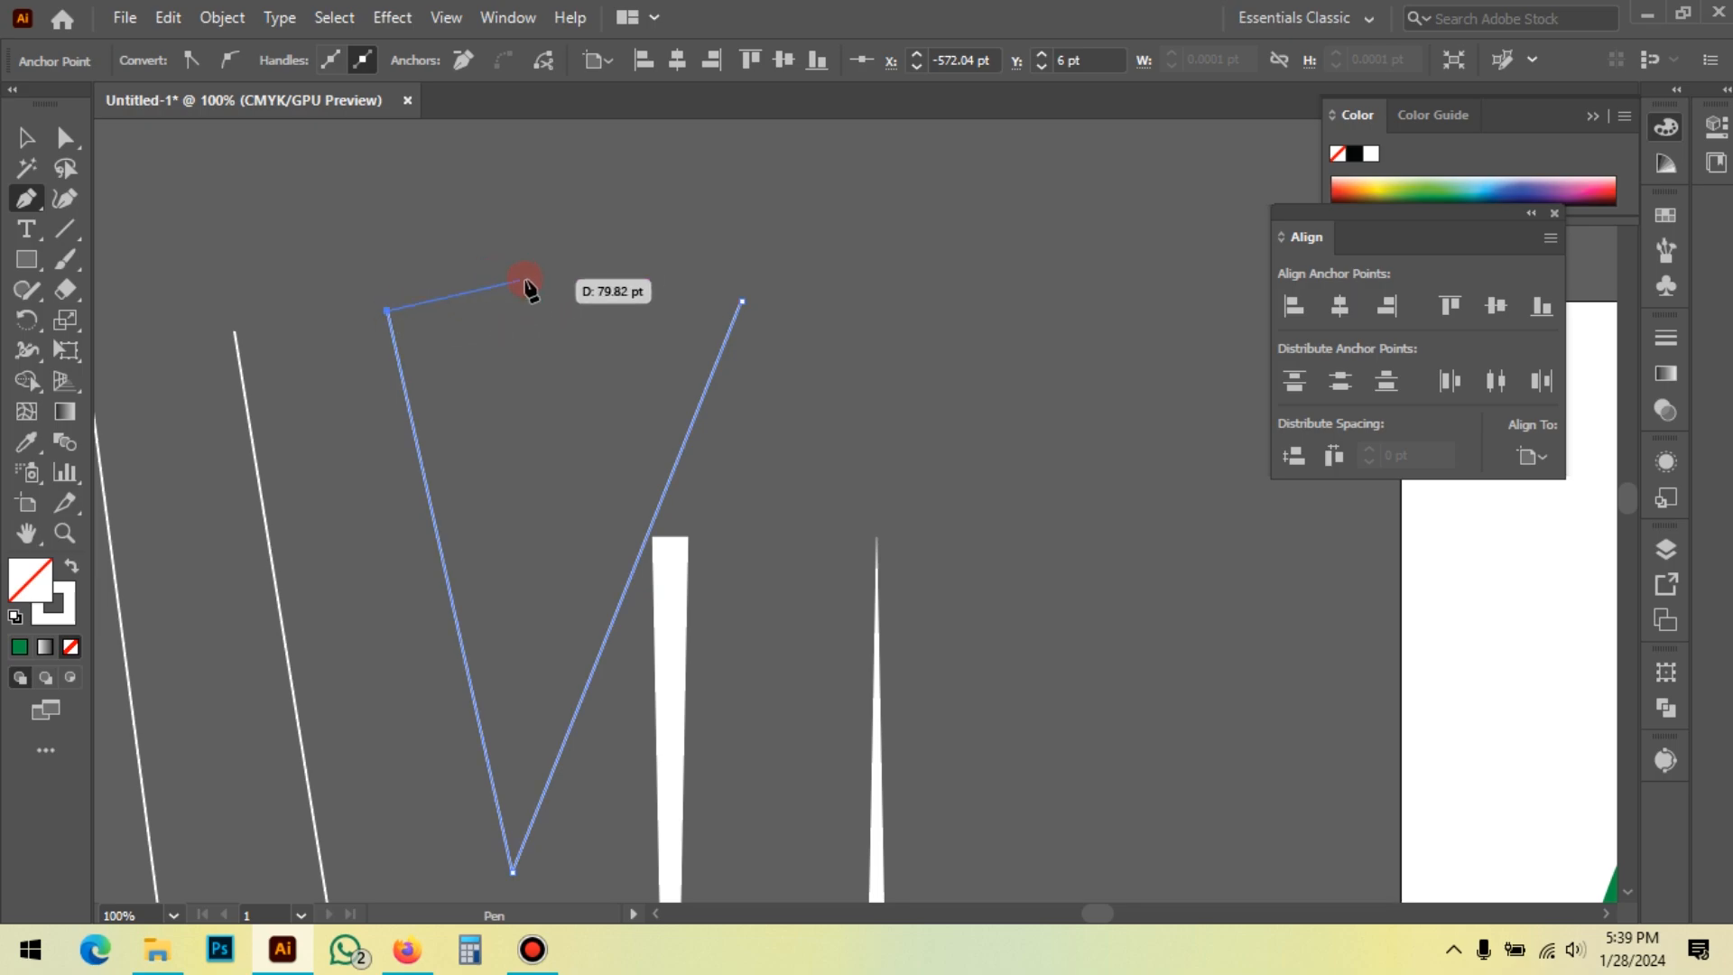
left_click(742, 301)
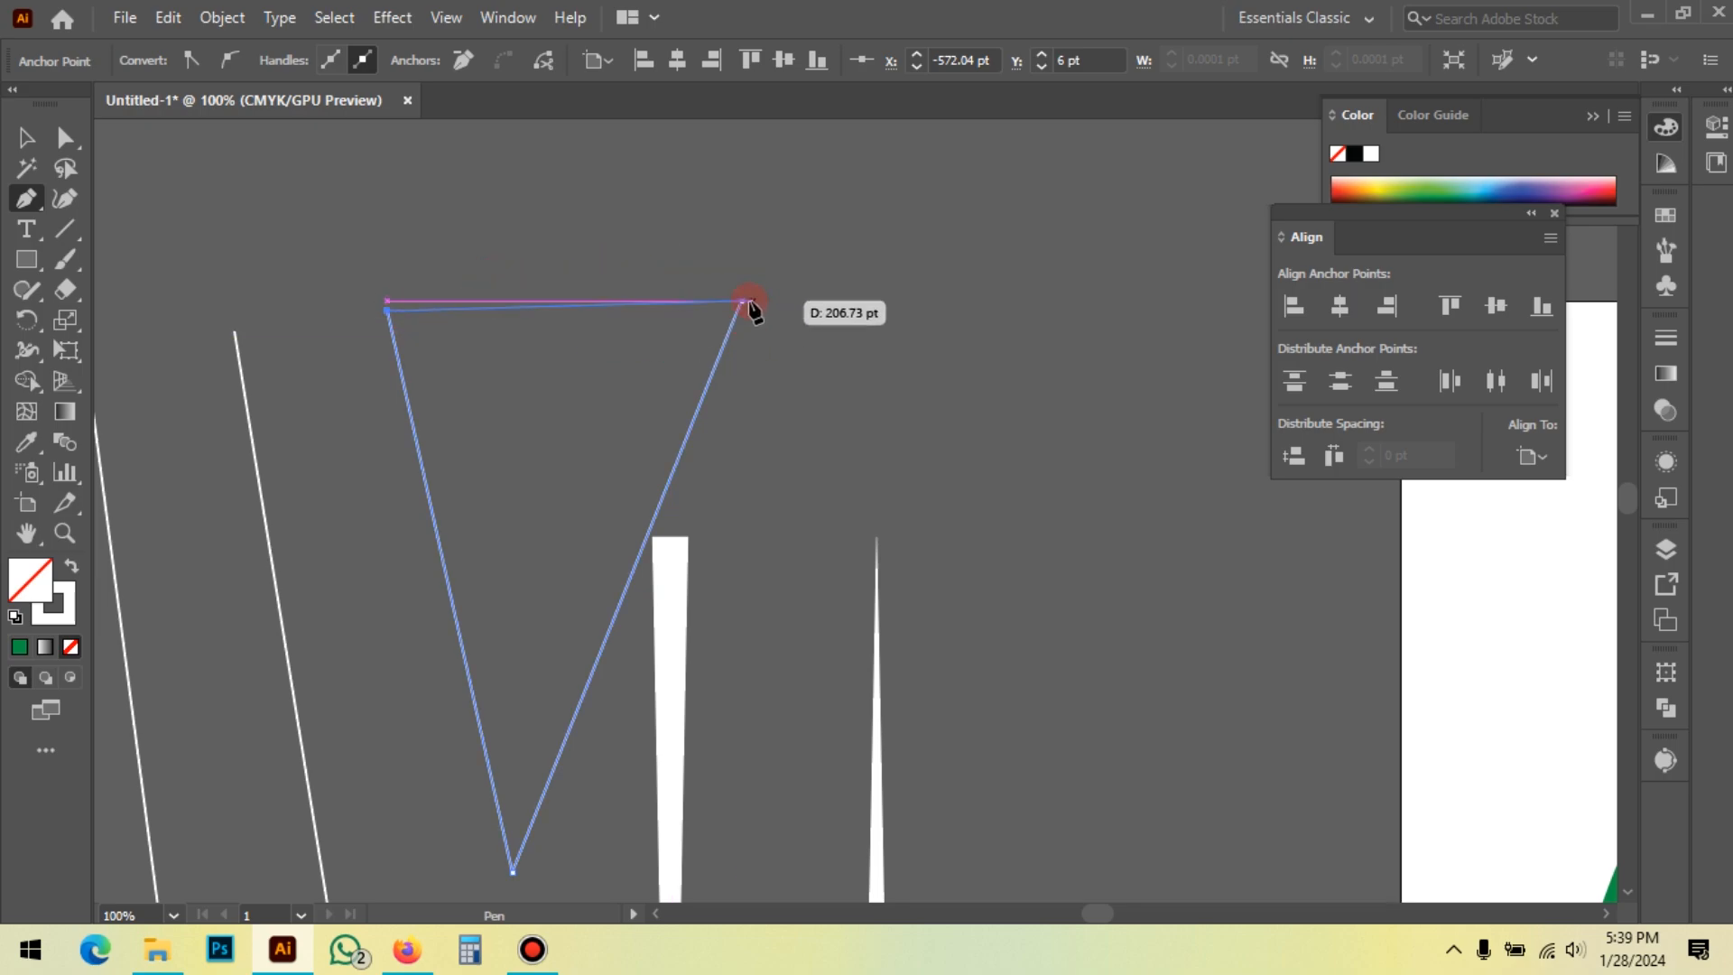
left_click(742, 301)
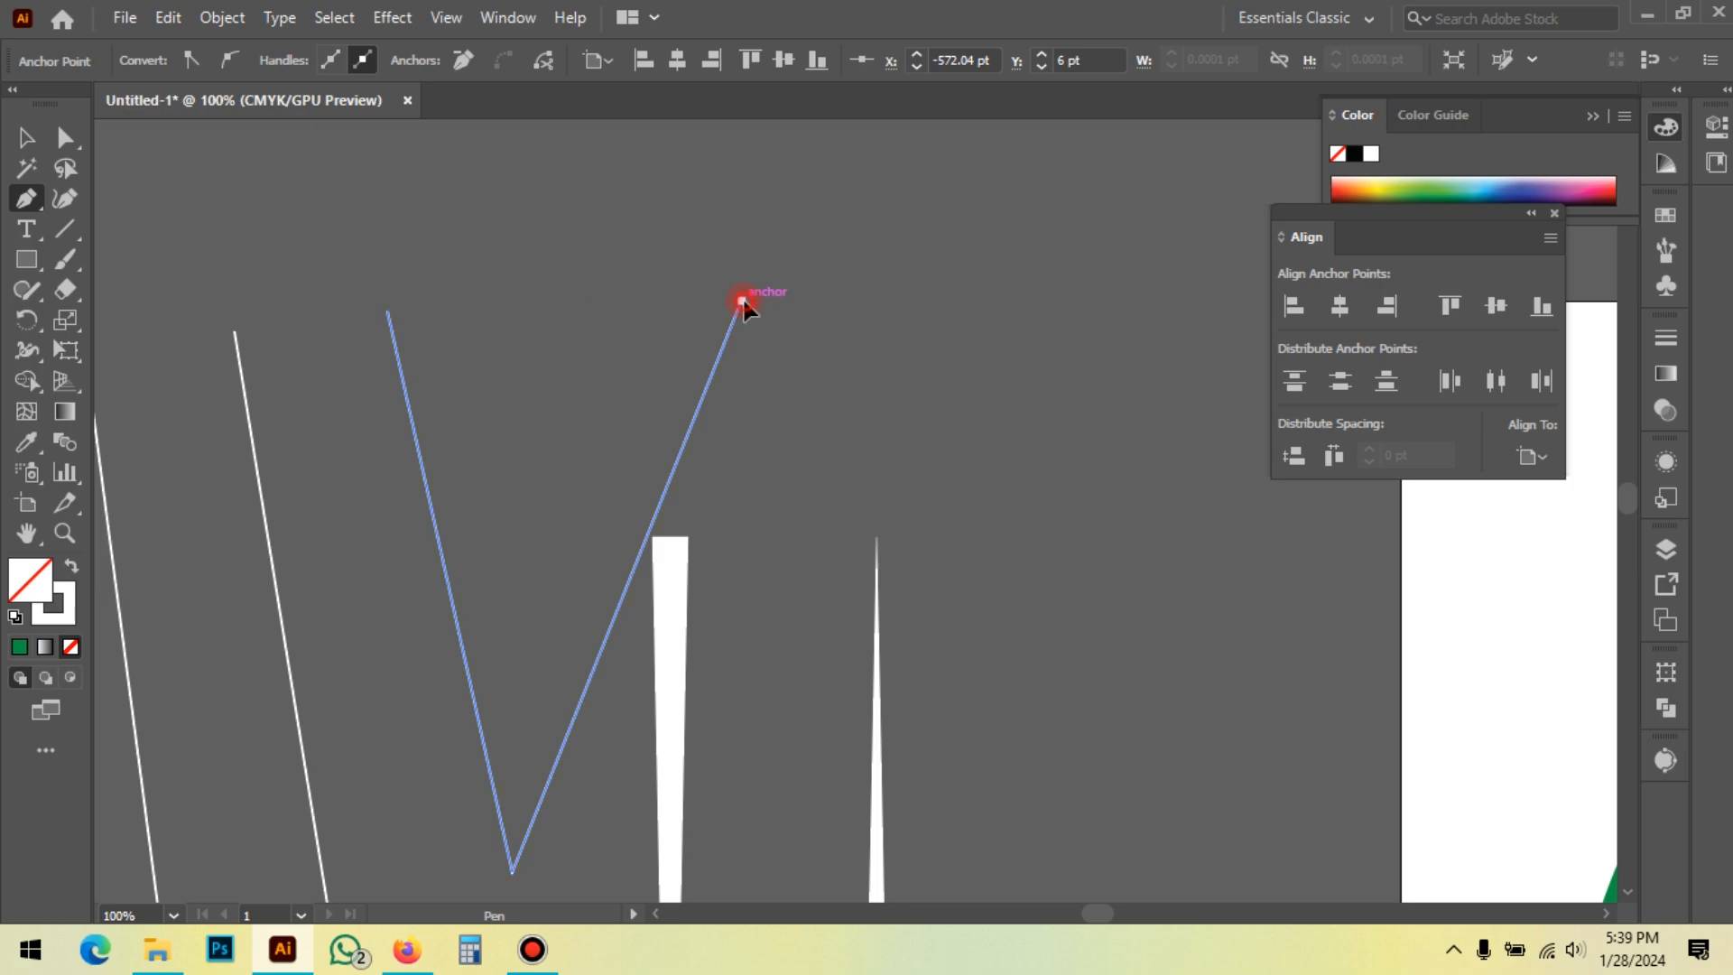
left_click(27, 137)
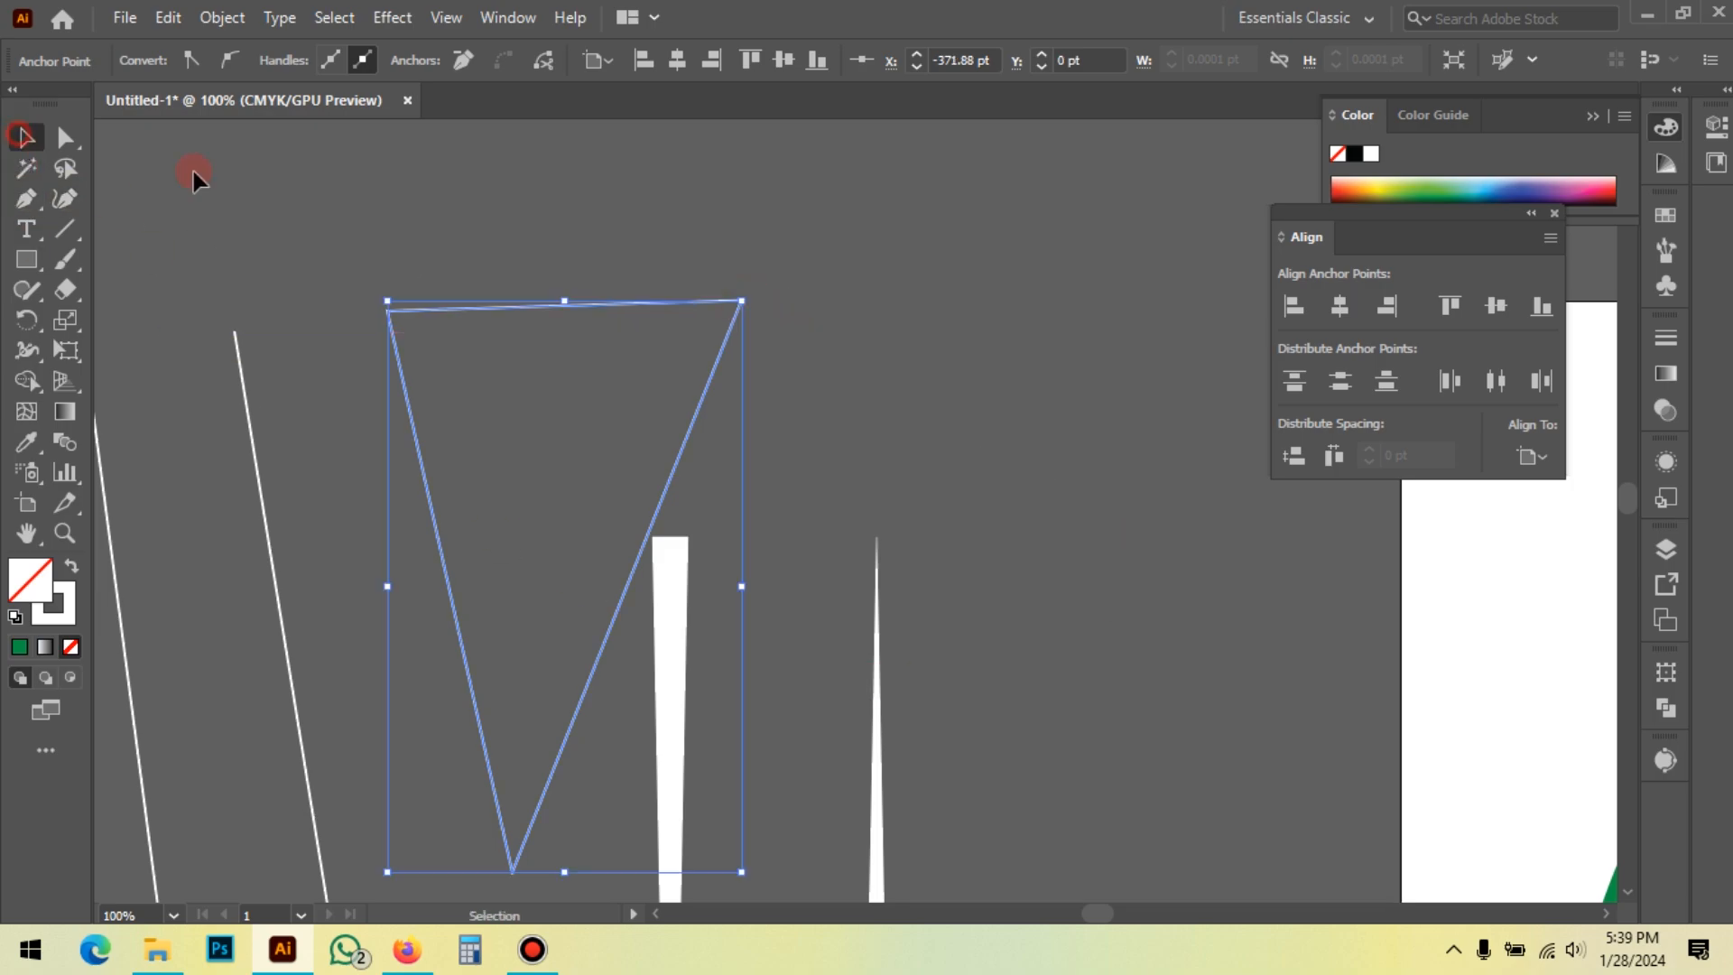
Step: Move the closed triangle up and slightly left of its drawn position and deselect it
left_click(446, 366)
left_click_drag(377, 432, 391, 349)
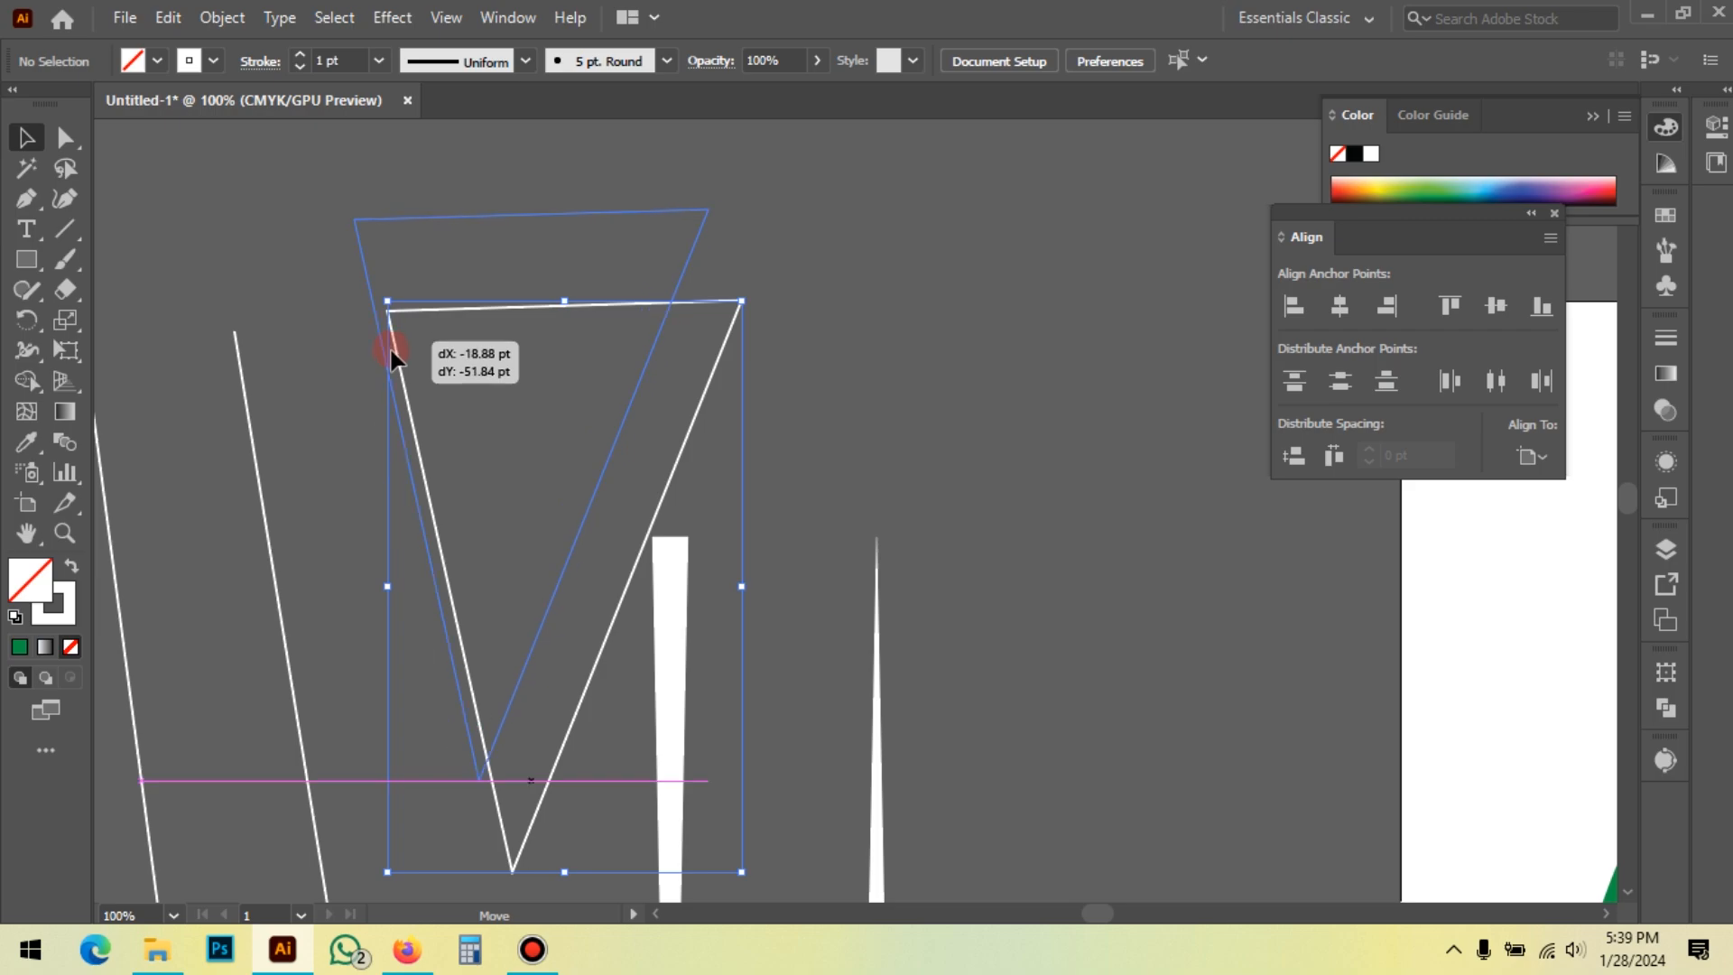
left_click(550, 399)
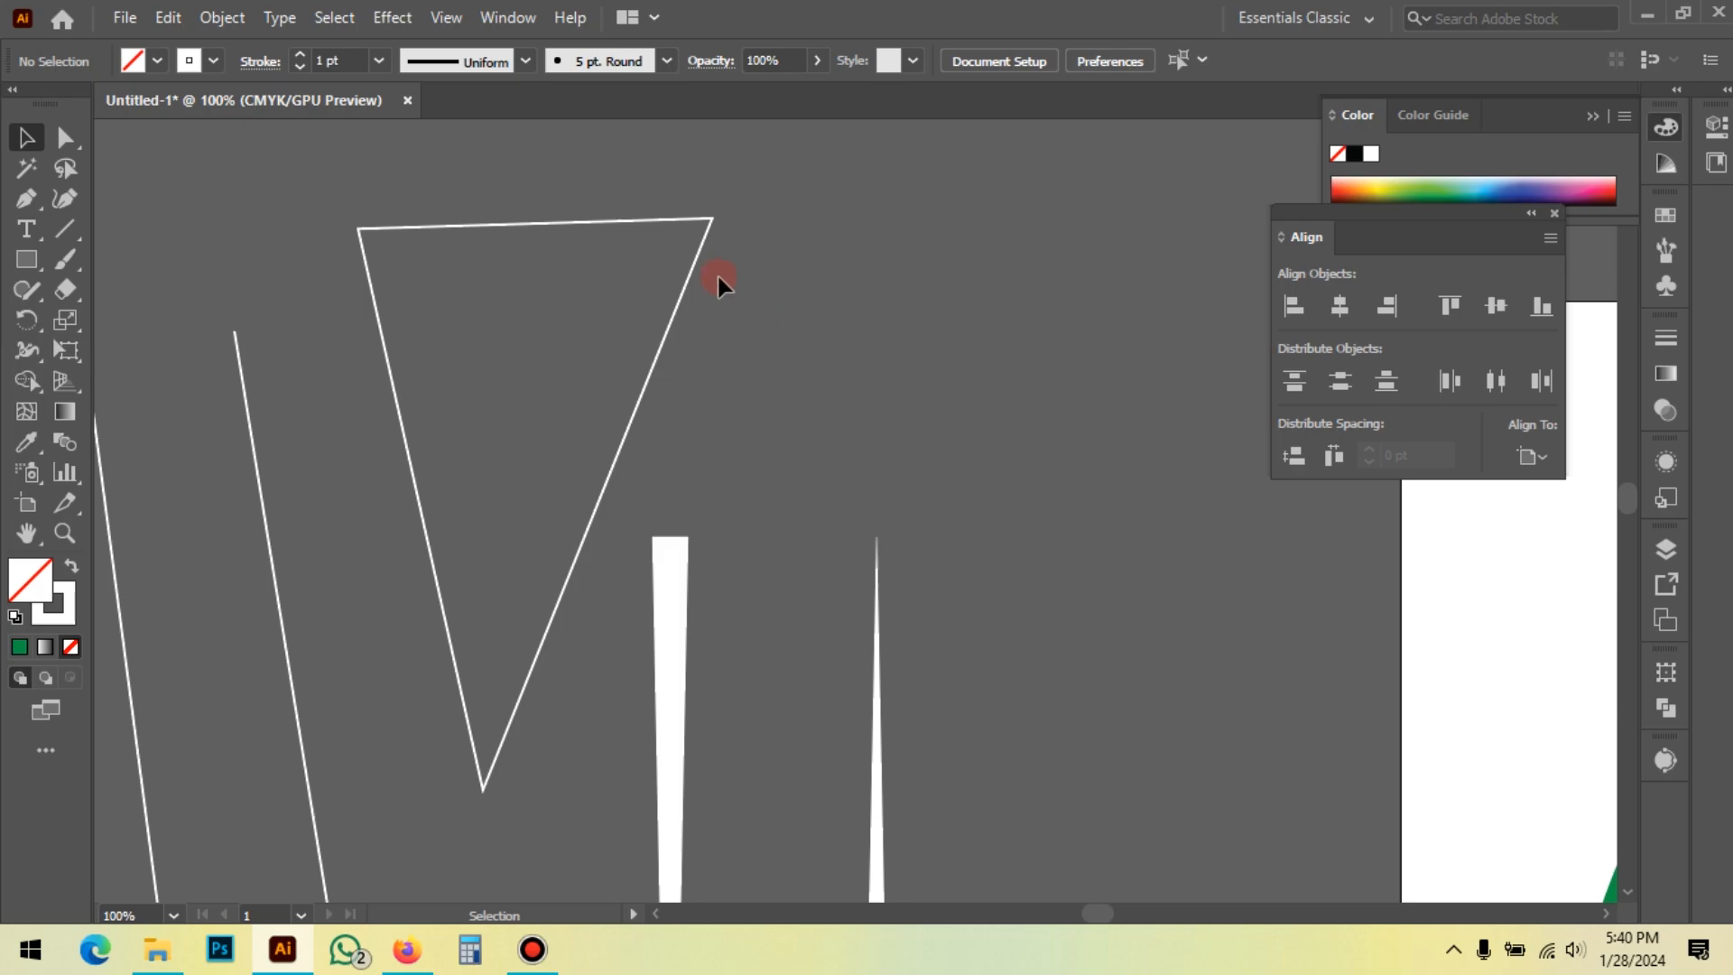
Step: Examine the leaf artwork and how its left vein group meets the central vein
scroll(393, 197, "down", 3)
left_click_drag(824, 322, 726, 313)
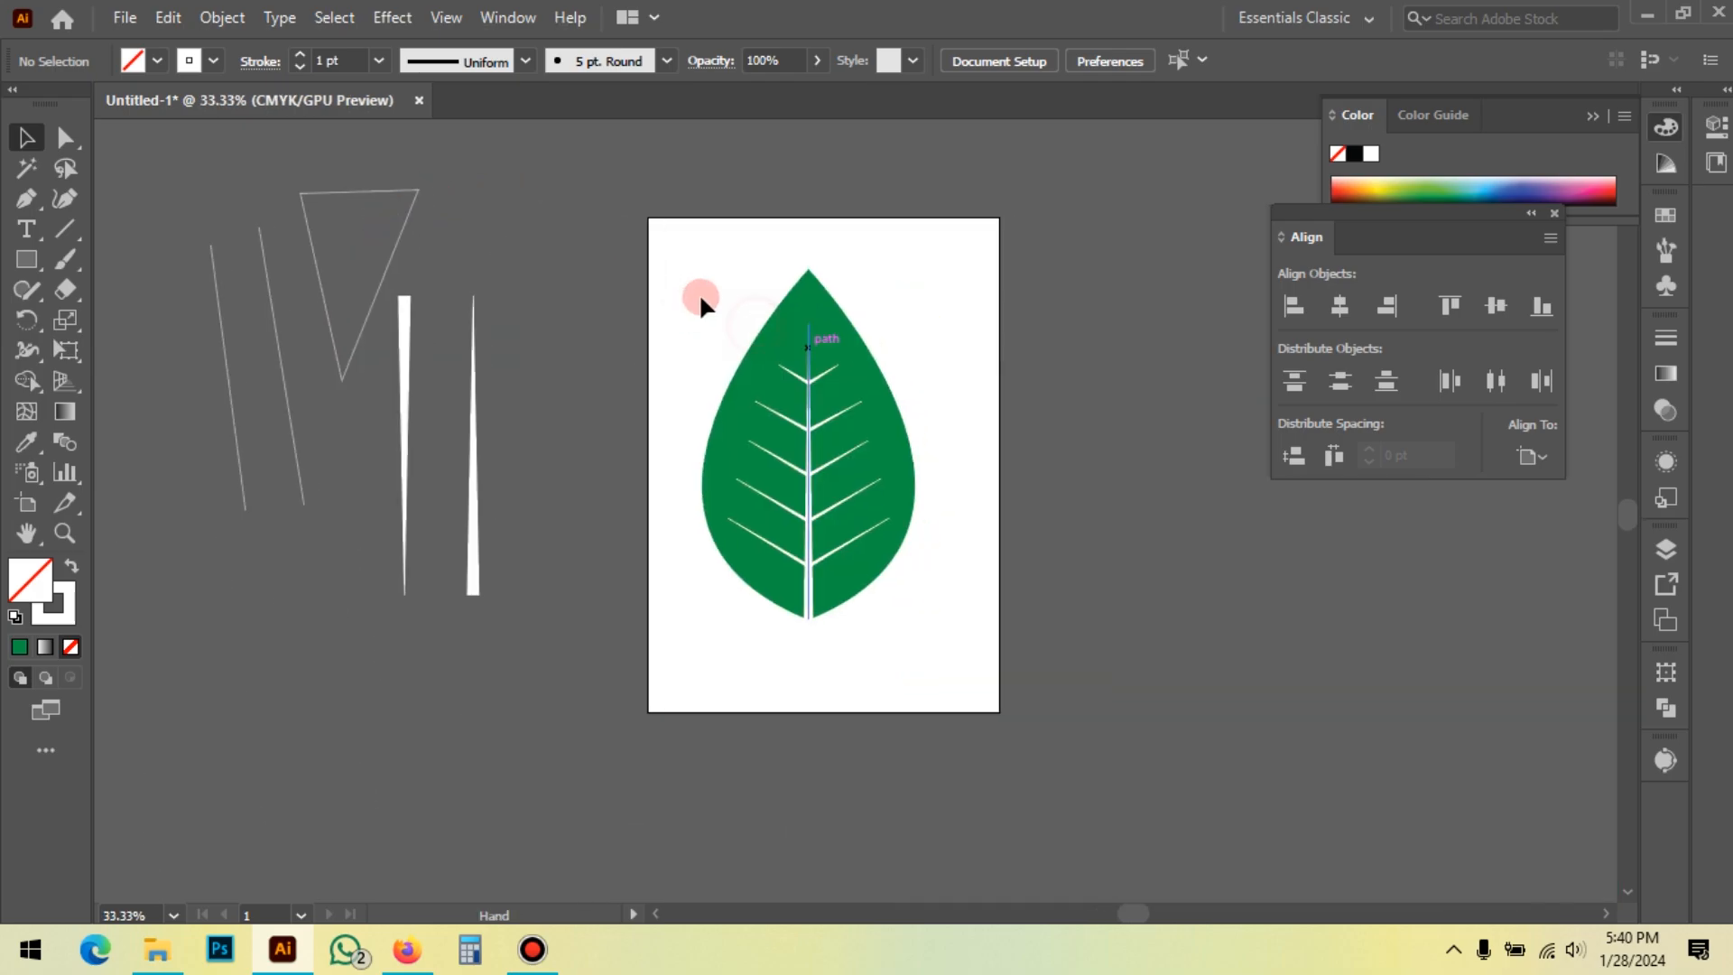
left_click_drag(593, 204, 978, 702)
left_click(948, 502)
scroll(949, 498, "up", 1)
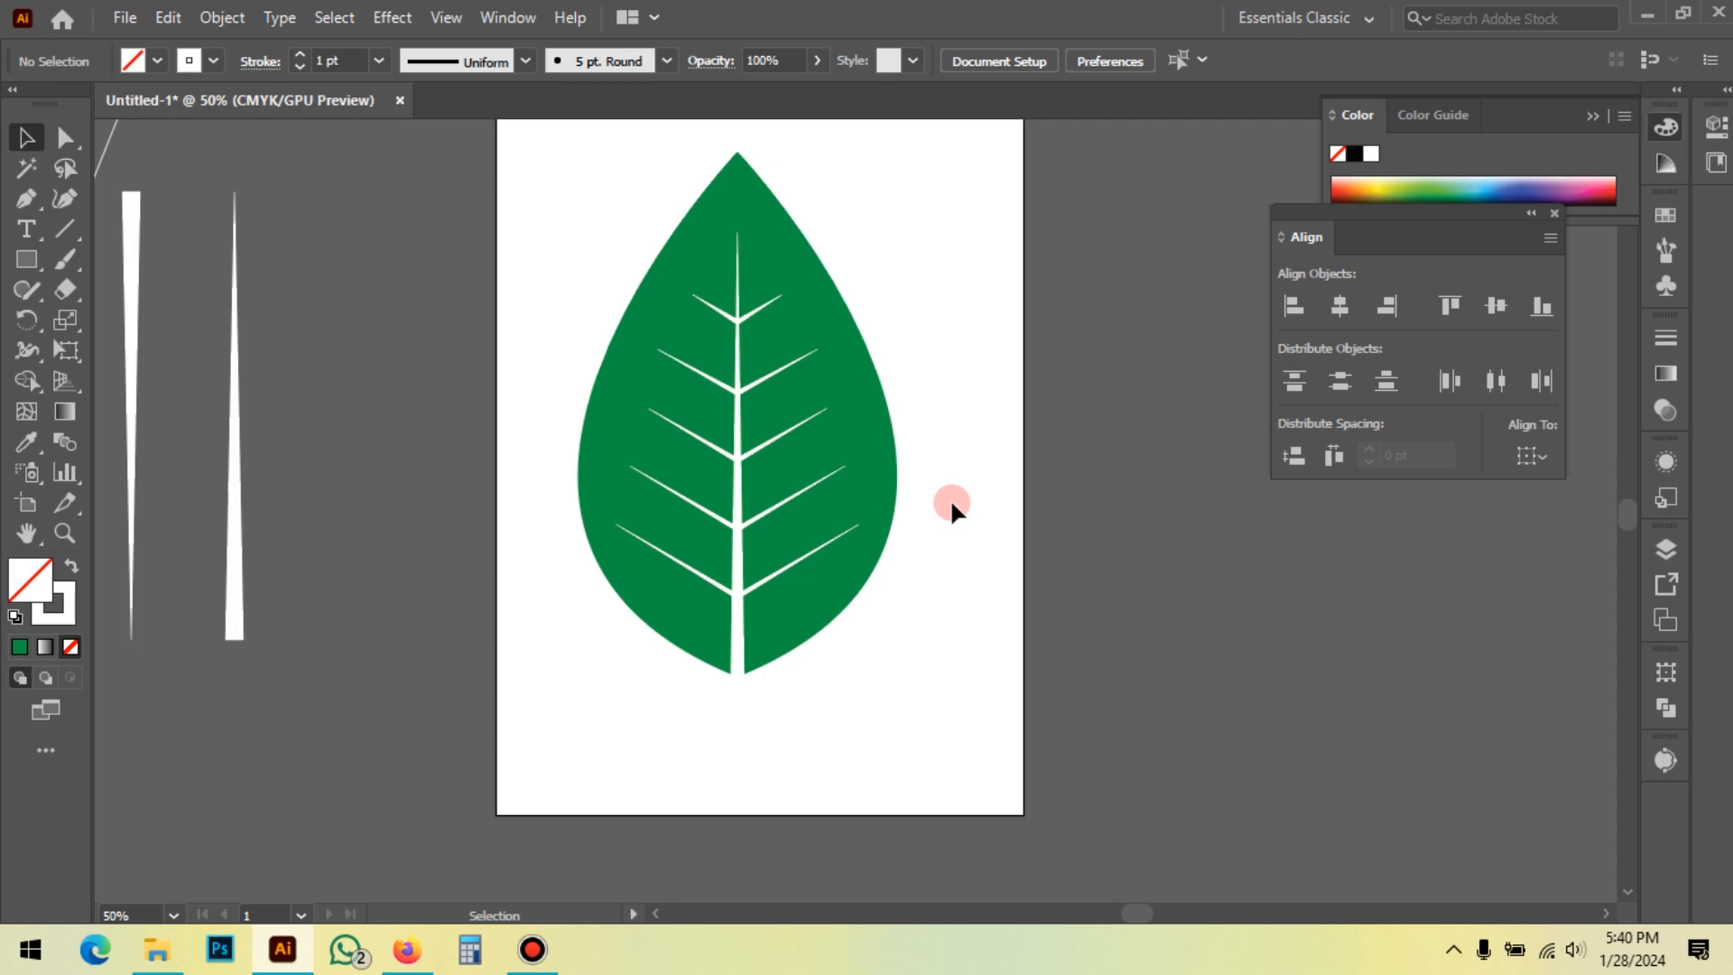
scroll(736, 523, "up", 1)
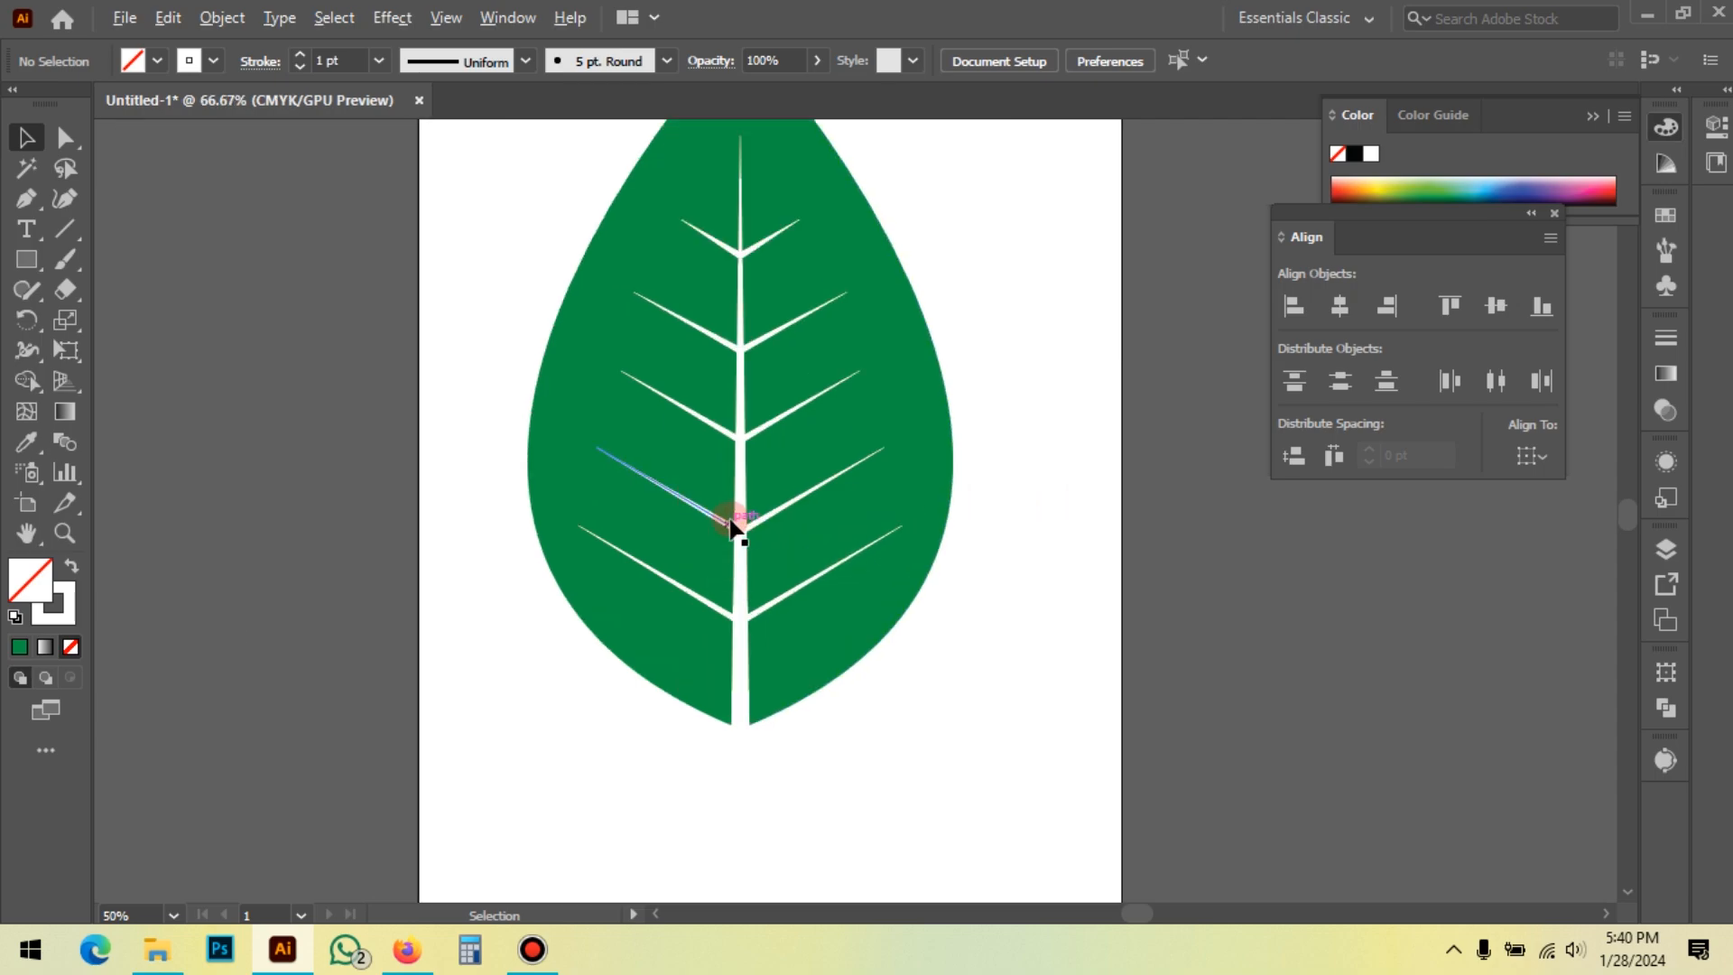
left_click(730, 521)
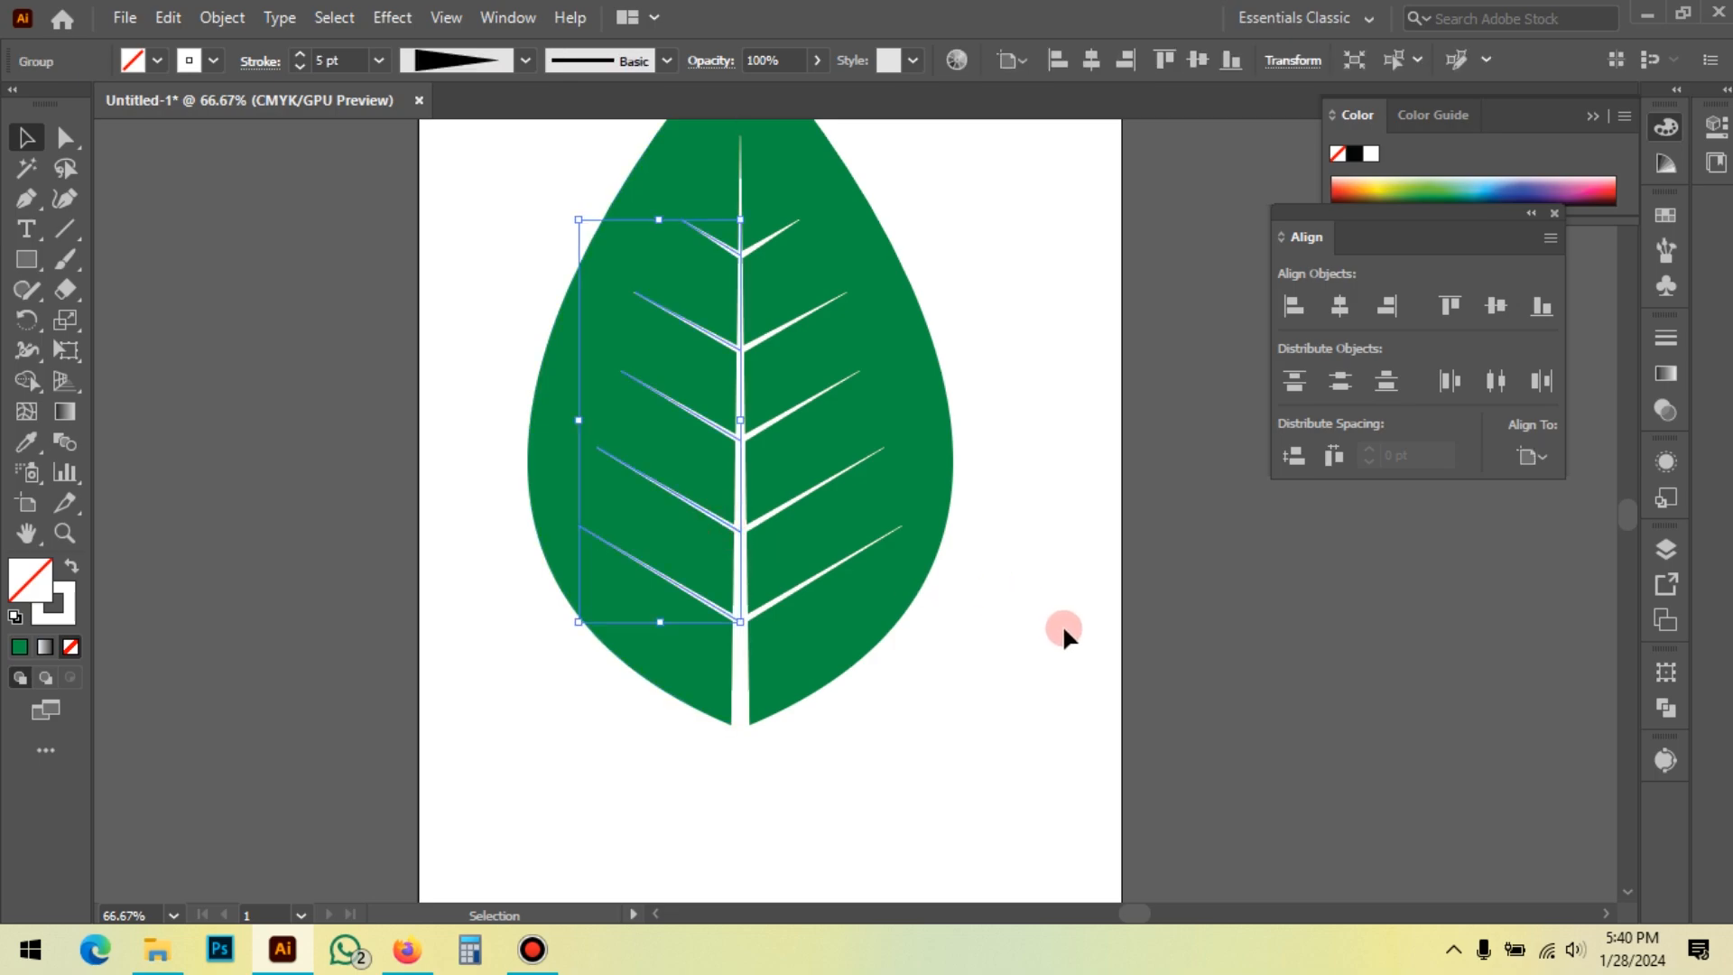
scroll(1065, 641, "up", 2)
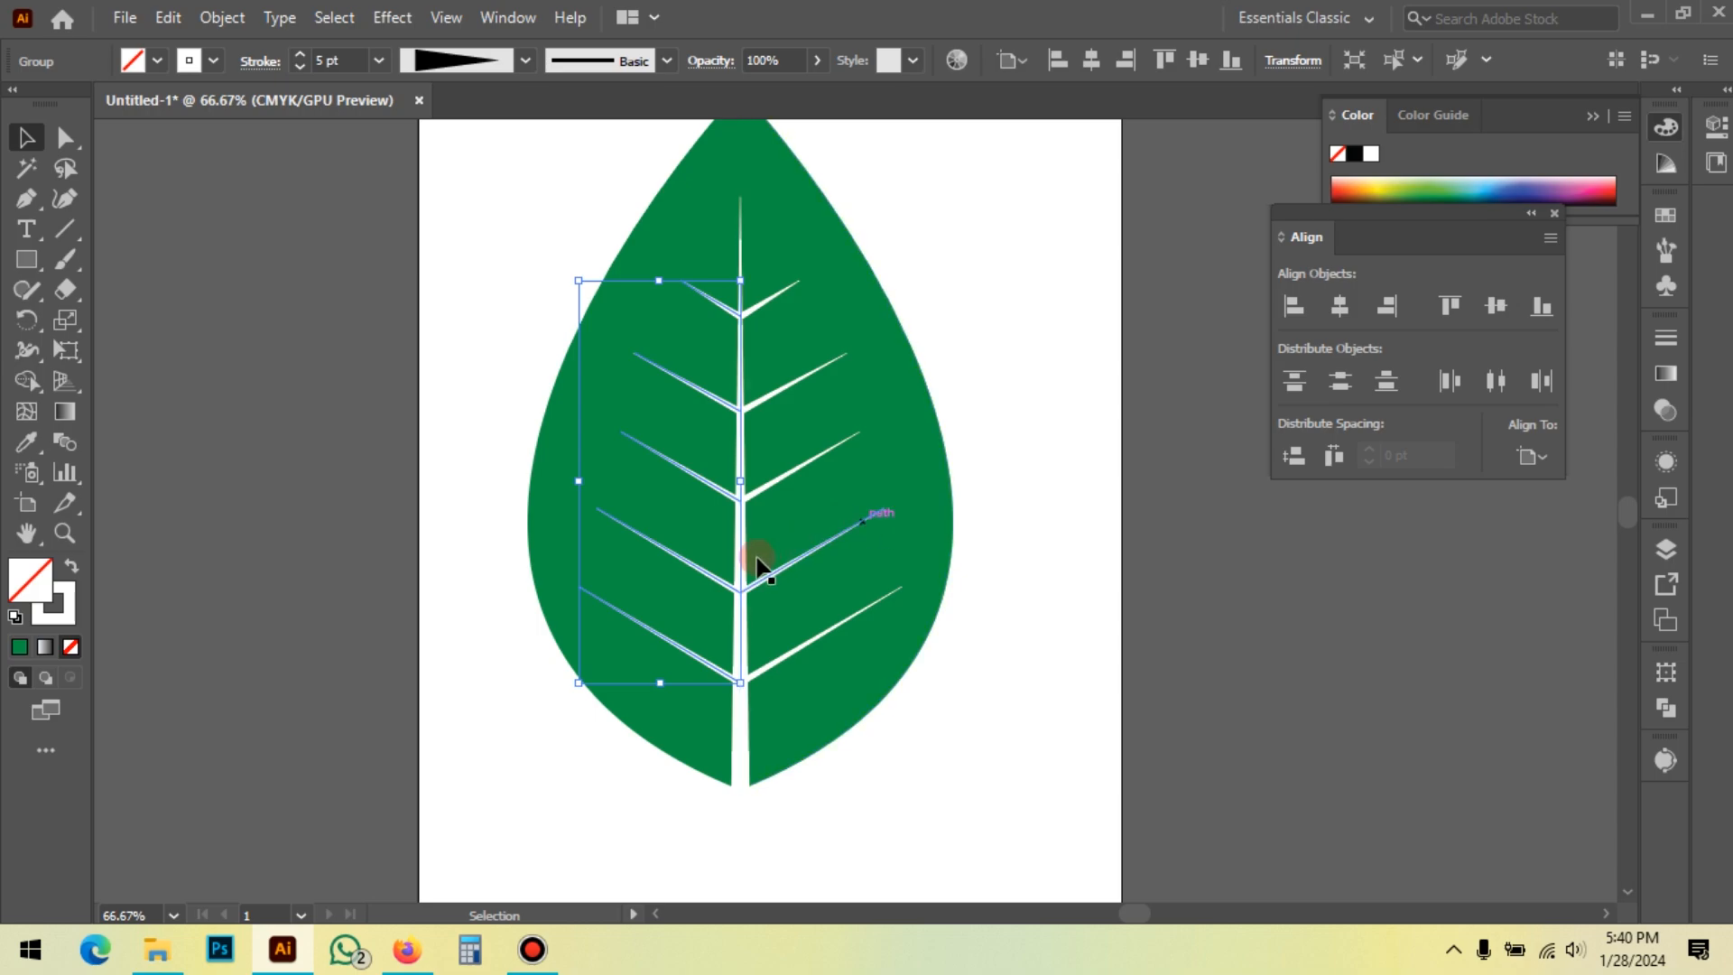
left_click(1054, 728)
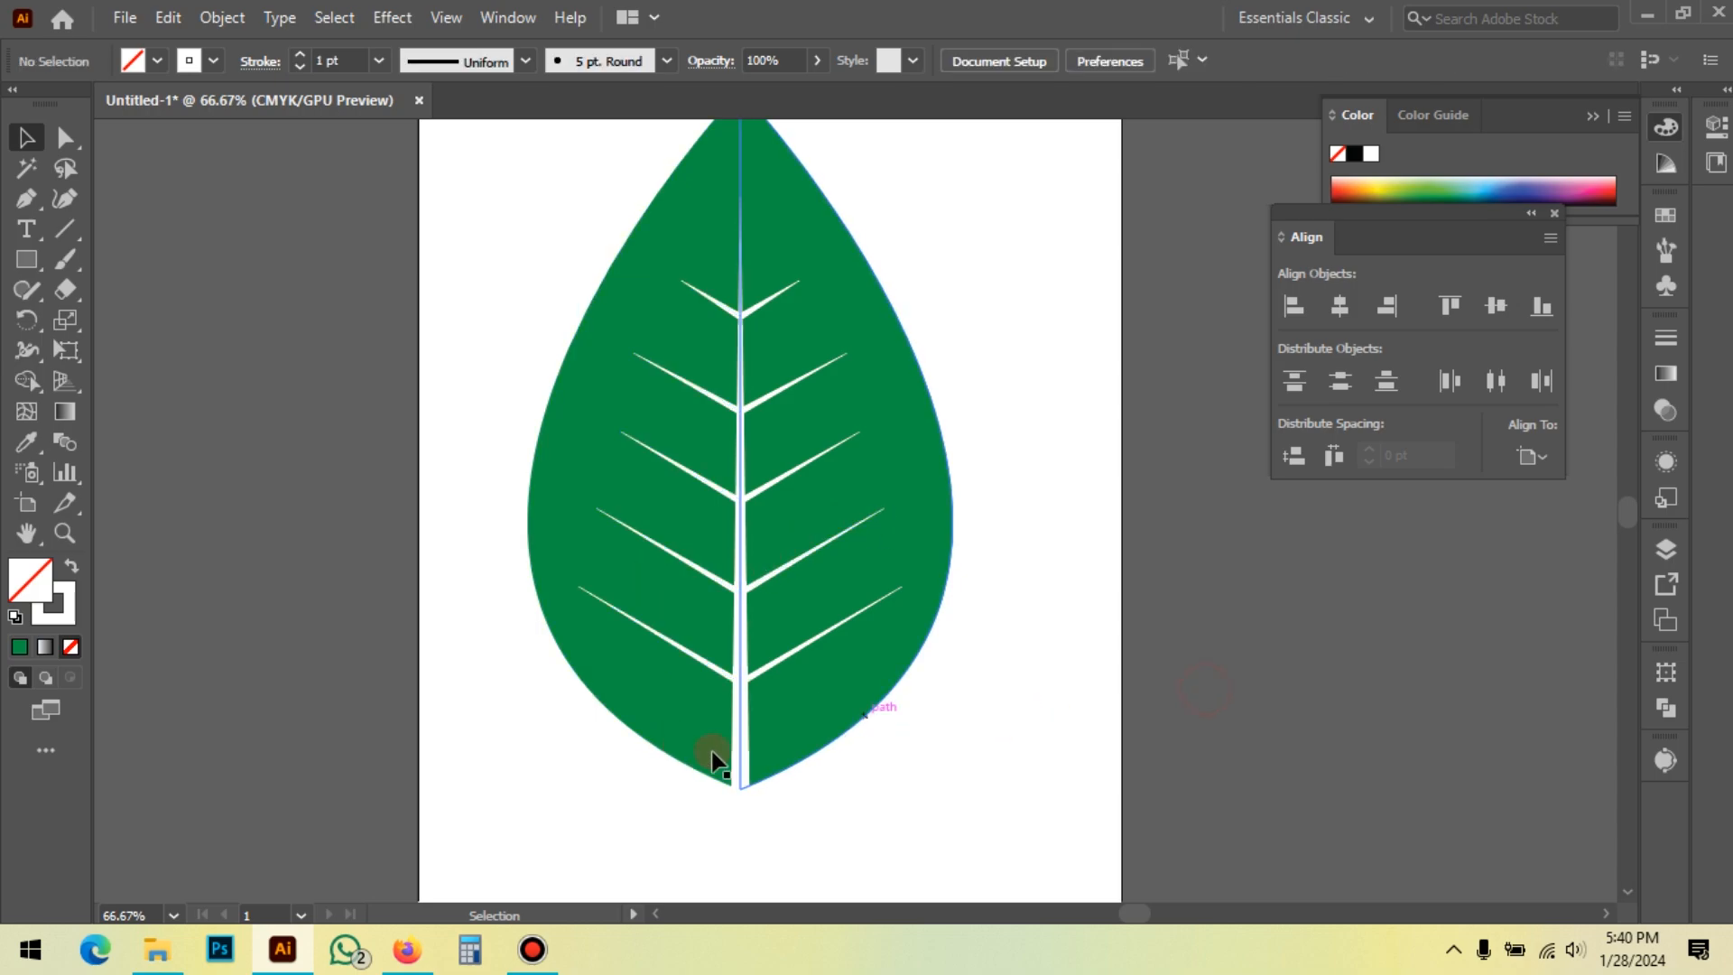
Step: Nudge the left vein group upward along the central vein so its veins sit above the right-hand ones
left_click(726, 679)
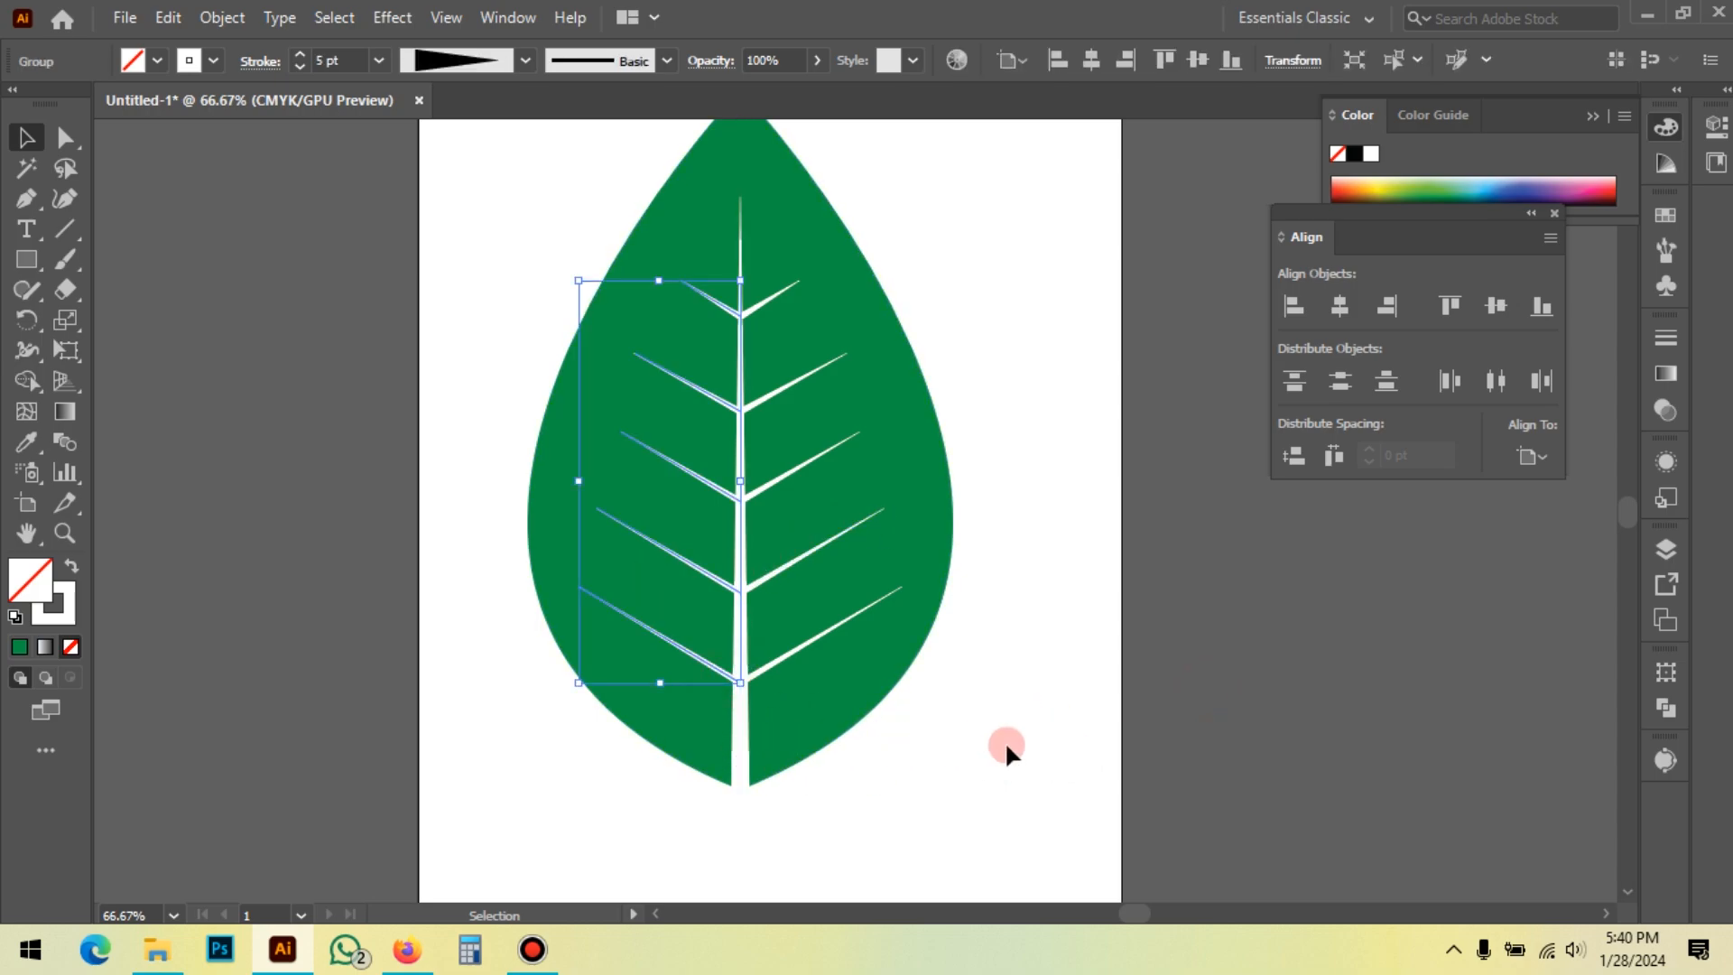
key("Up")
key("Up")
key("Up")
key("Up")
key("Up")
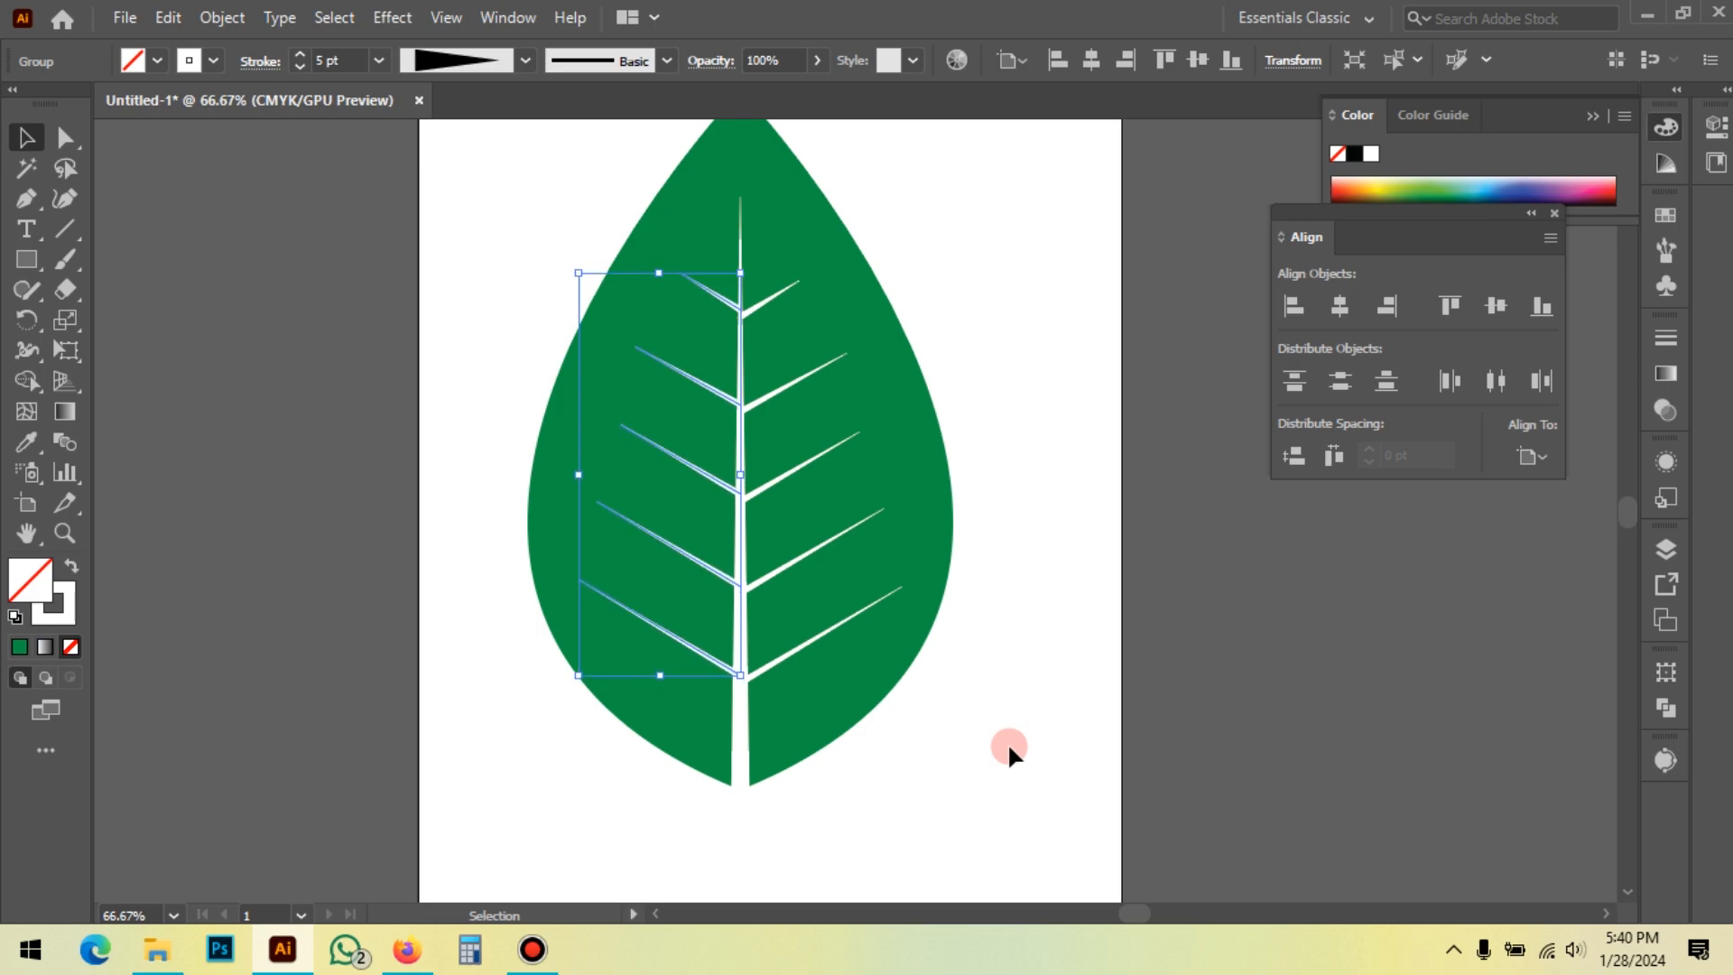
key("Up")
key("Up")
key("Up")
key("Up")
key("Up")
key("Up")
key("Up")
key("Up")
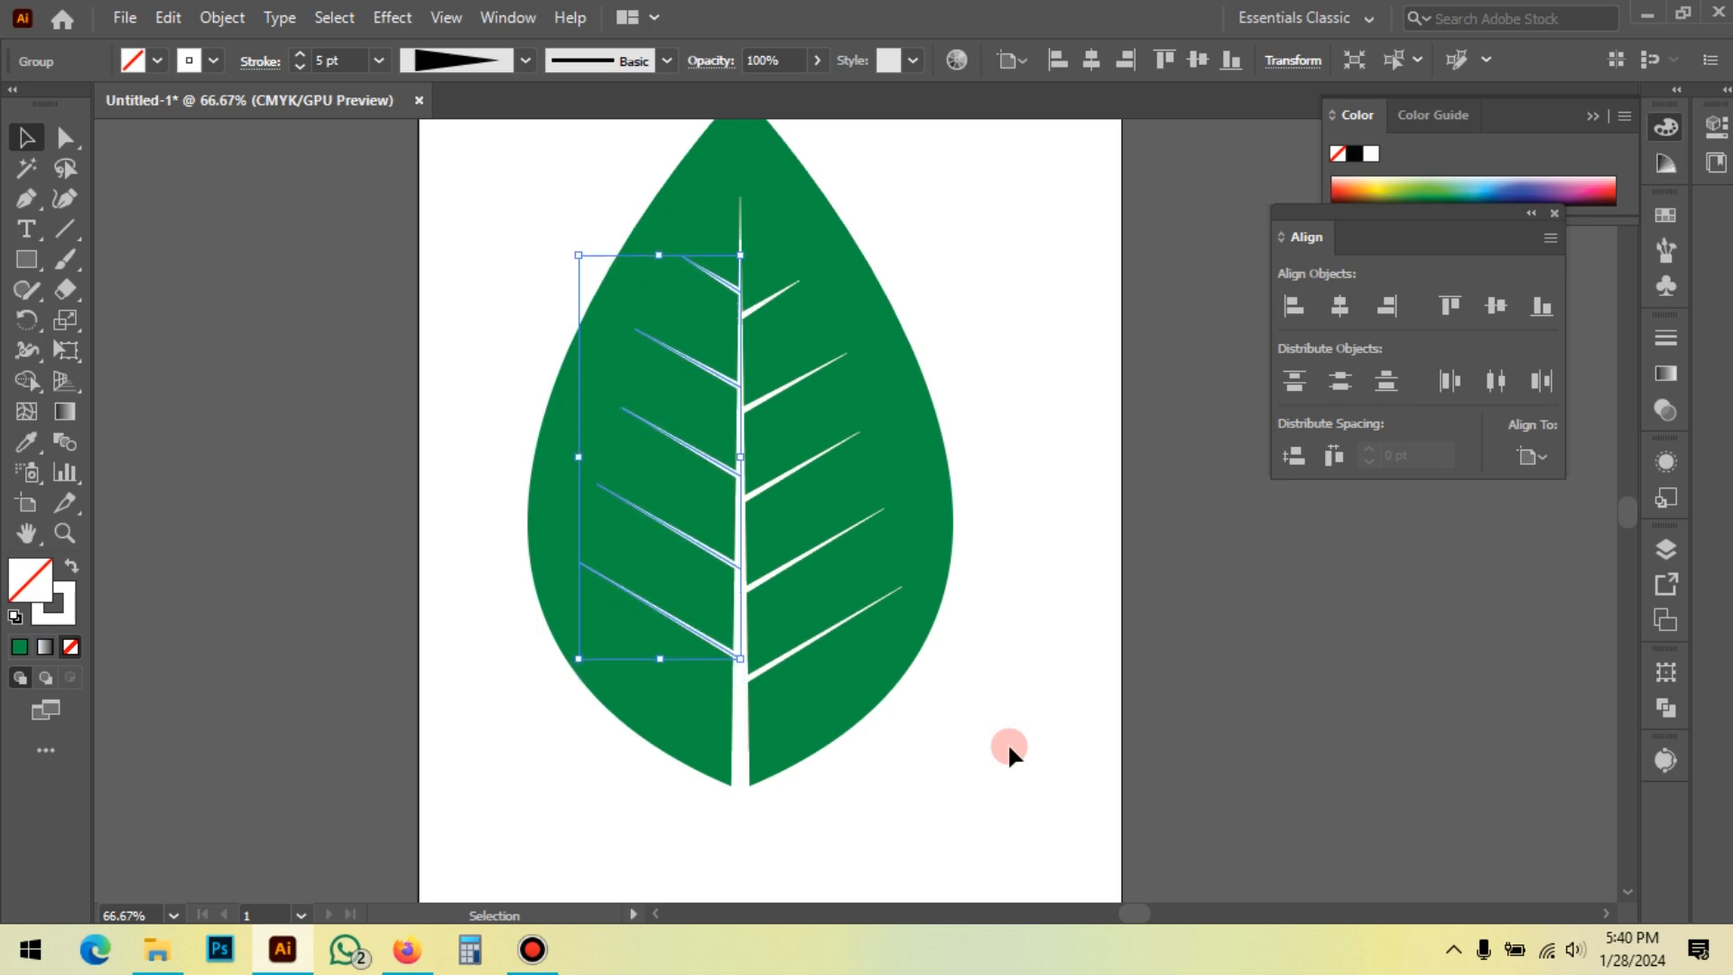
key("Up")
key("Up")
key("Up")
key("Up")
key("Up")
key("Up")
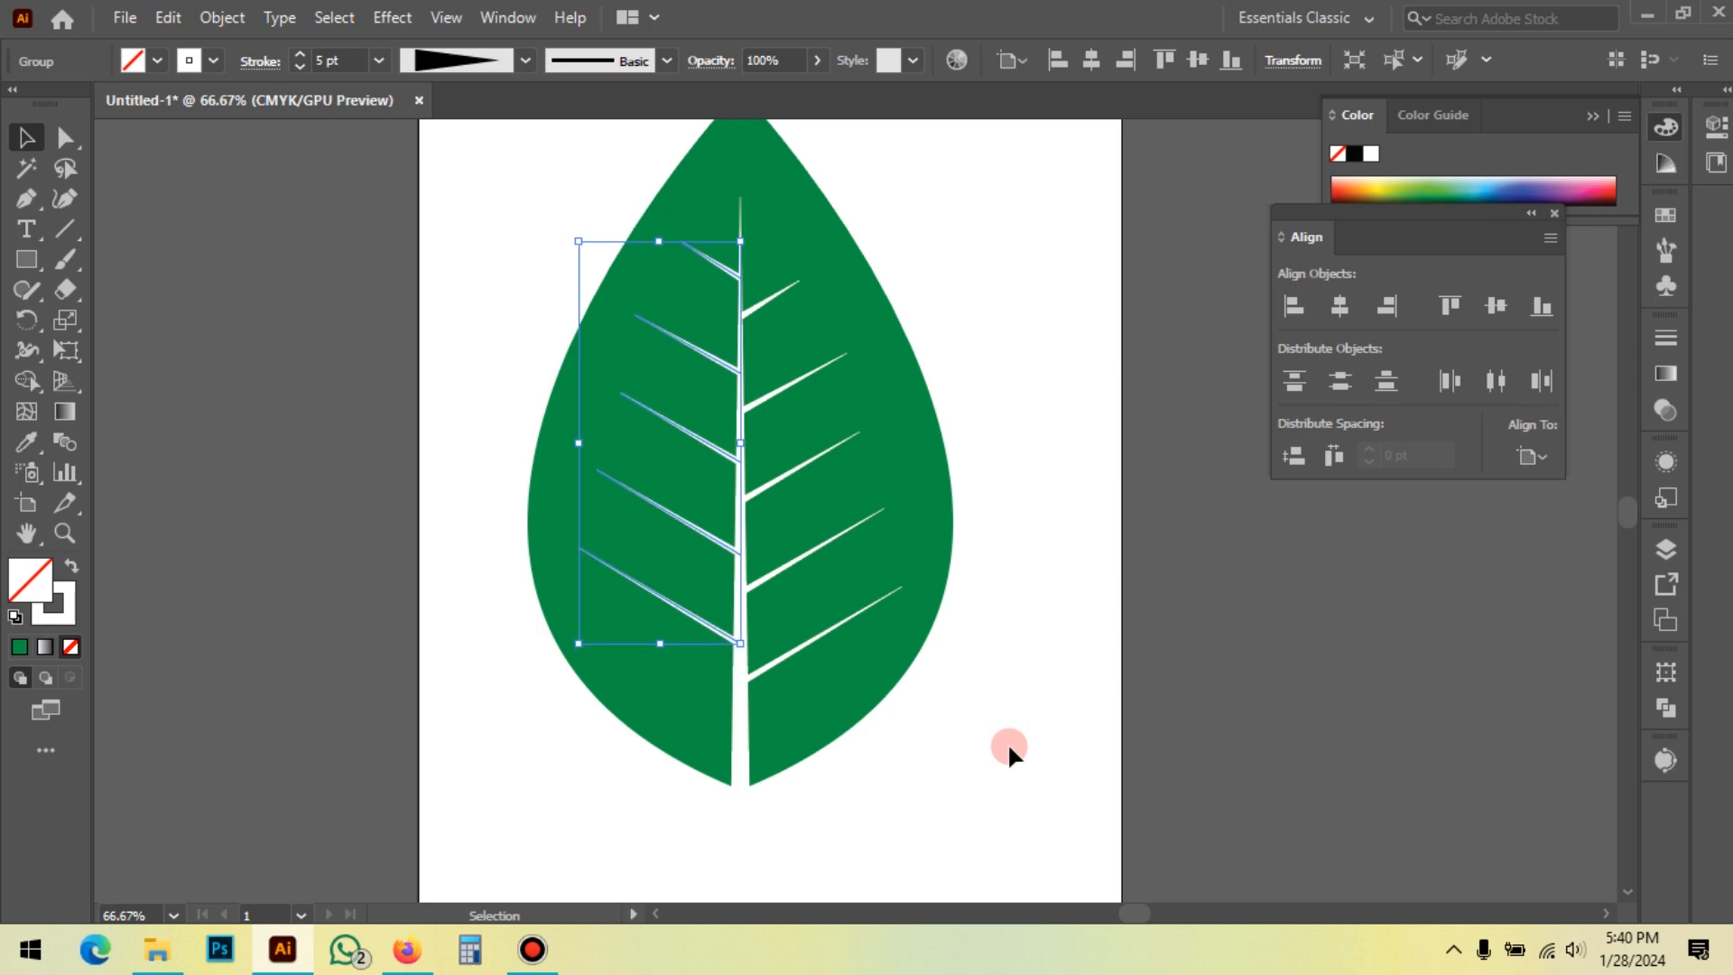
left_click(1010, 747)
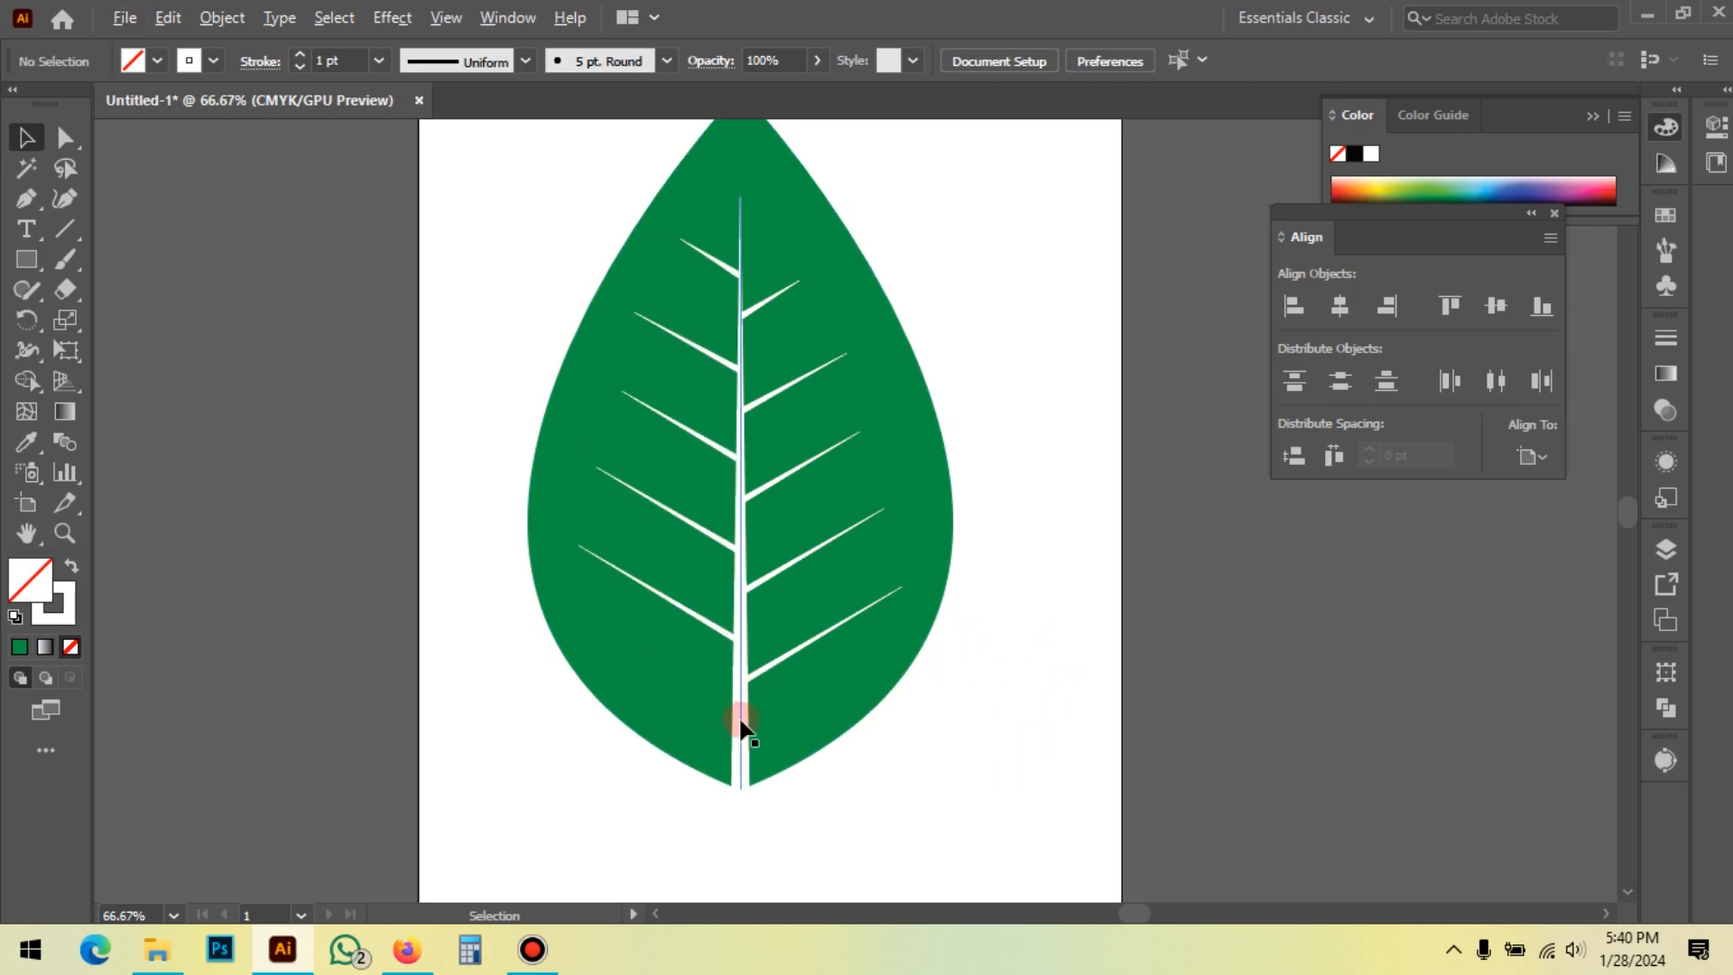
Step: Nudge the left vein group partway back down along the central vein
scroll(740, 722, "up", 1)
left_click(716, 588)
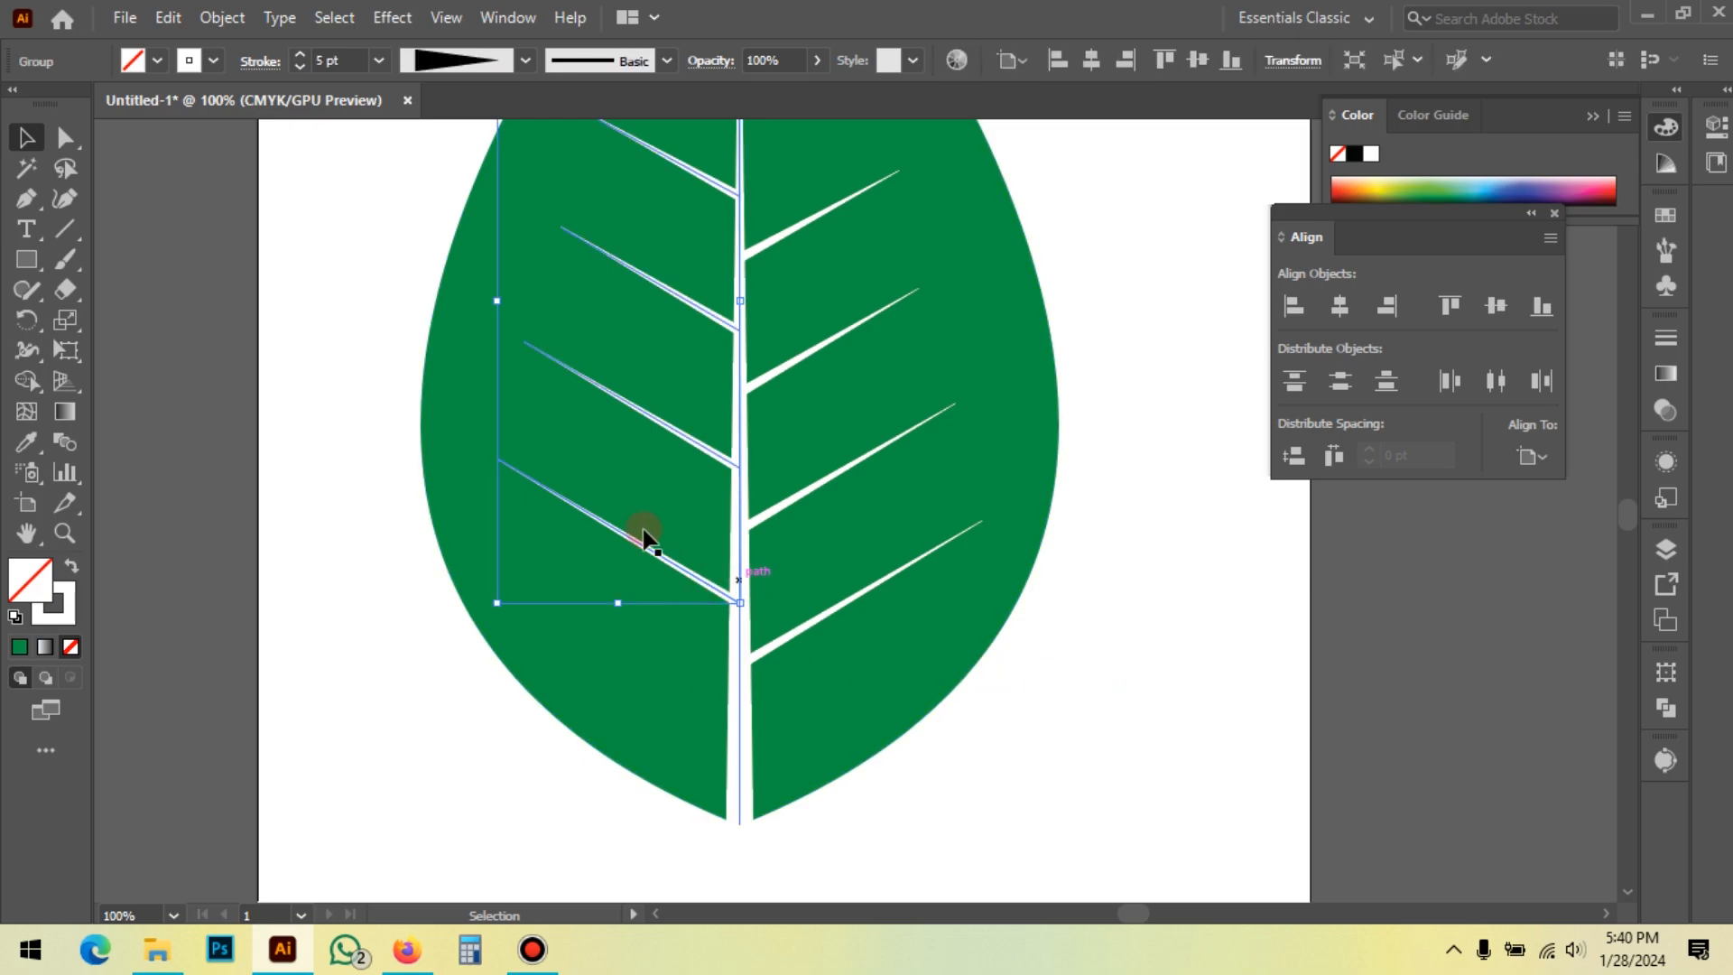
scroll(614, 560, "down", 1)
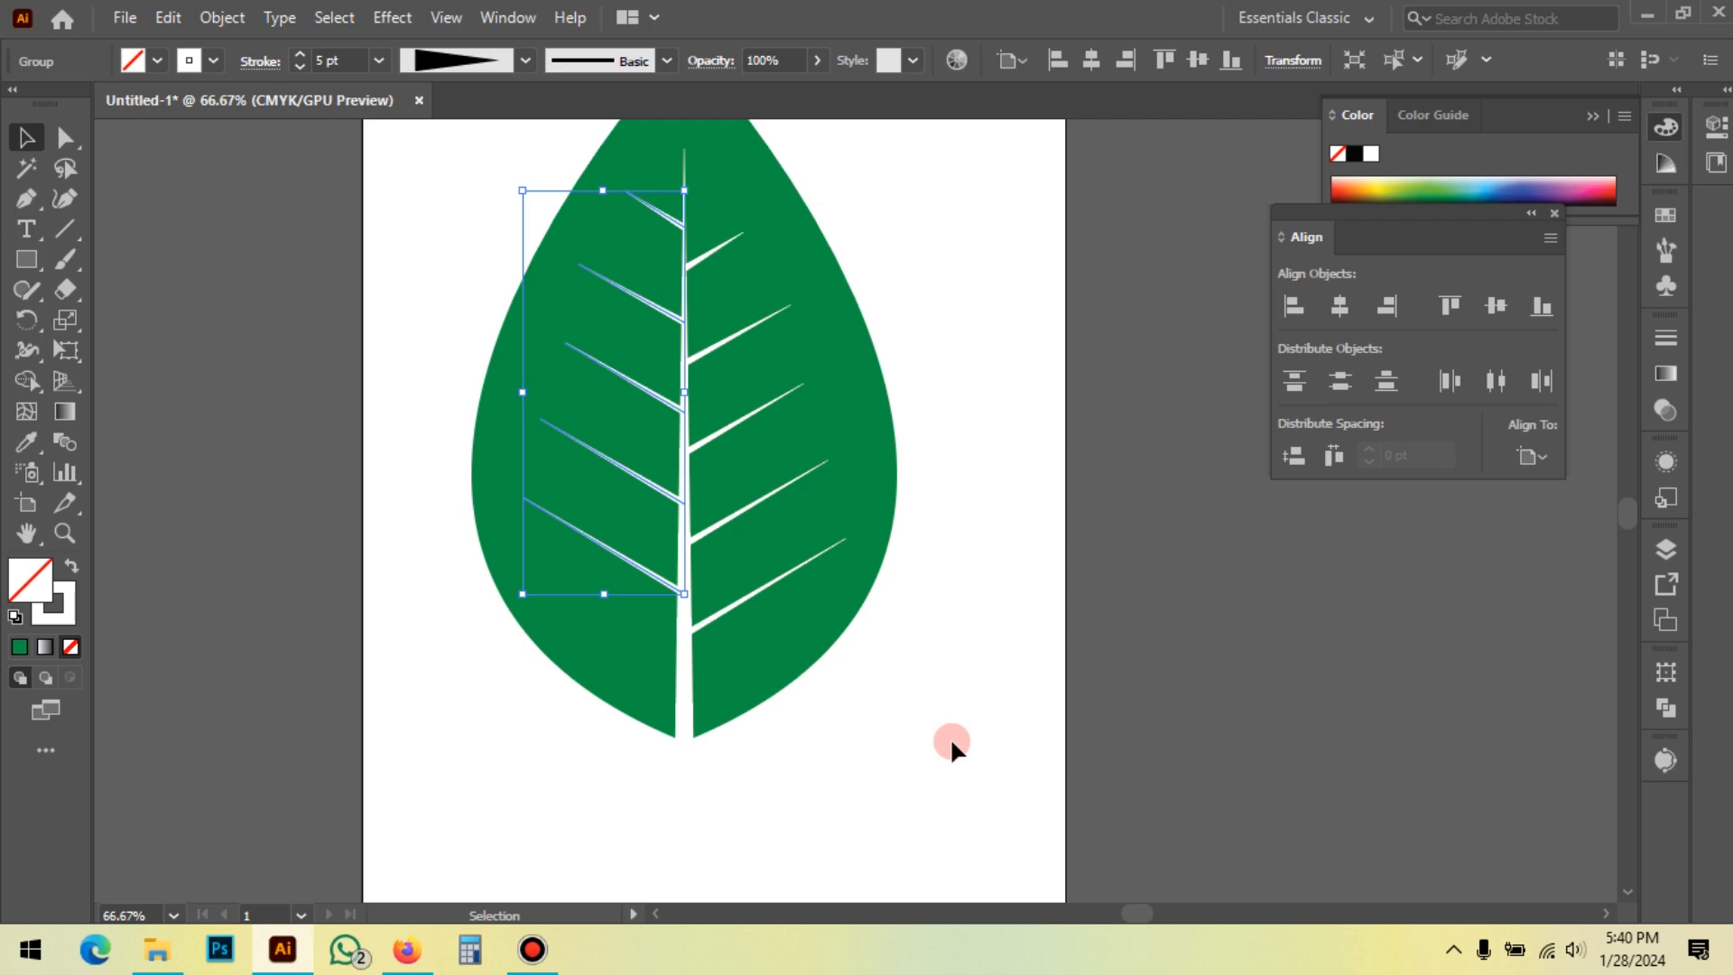
key("Down")
key("Down")
key("Down")
key("Down")
key("Down")
key("Down")
key("Down")
key("Down")
key("Down")
key("Down")
key("Down")
key("Down")
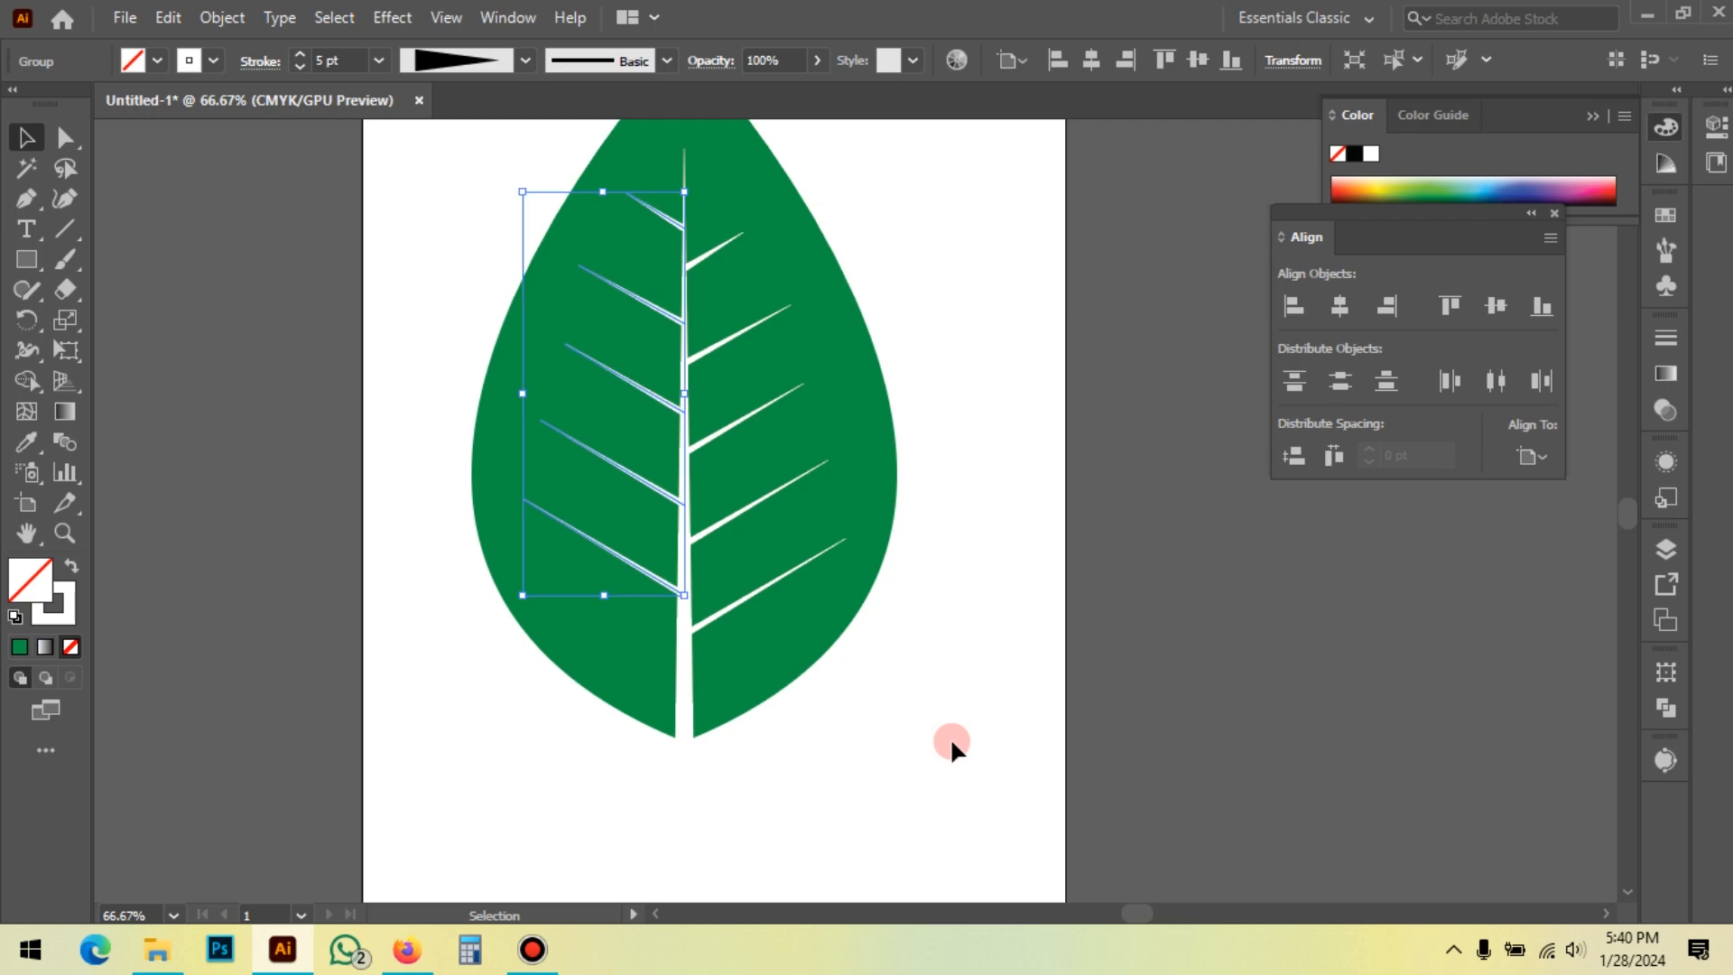
key("Down")
key("Down")
key("Down")
key("Down")
key("Down")
key("Down")
key("Down")
key("Down")
key("Down")
key("Down")
key("Down")
key("Down")
key("Down")
key("Down")
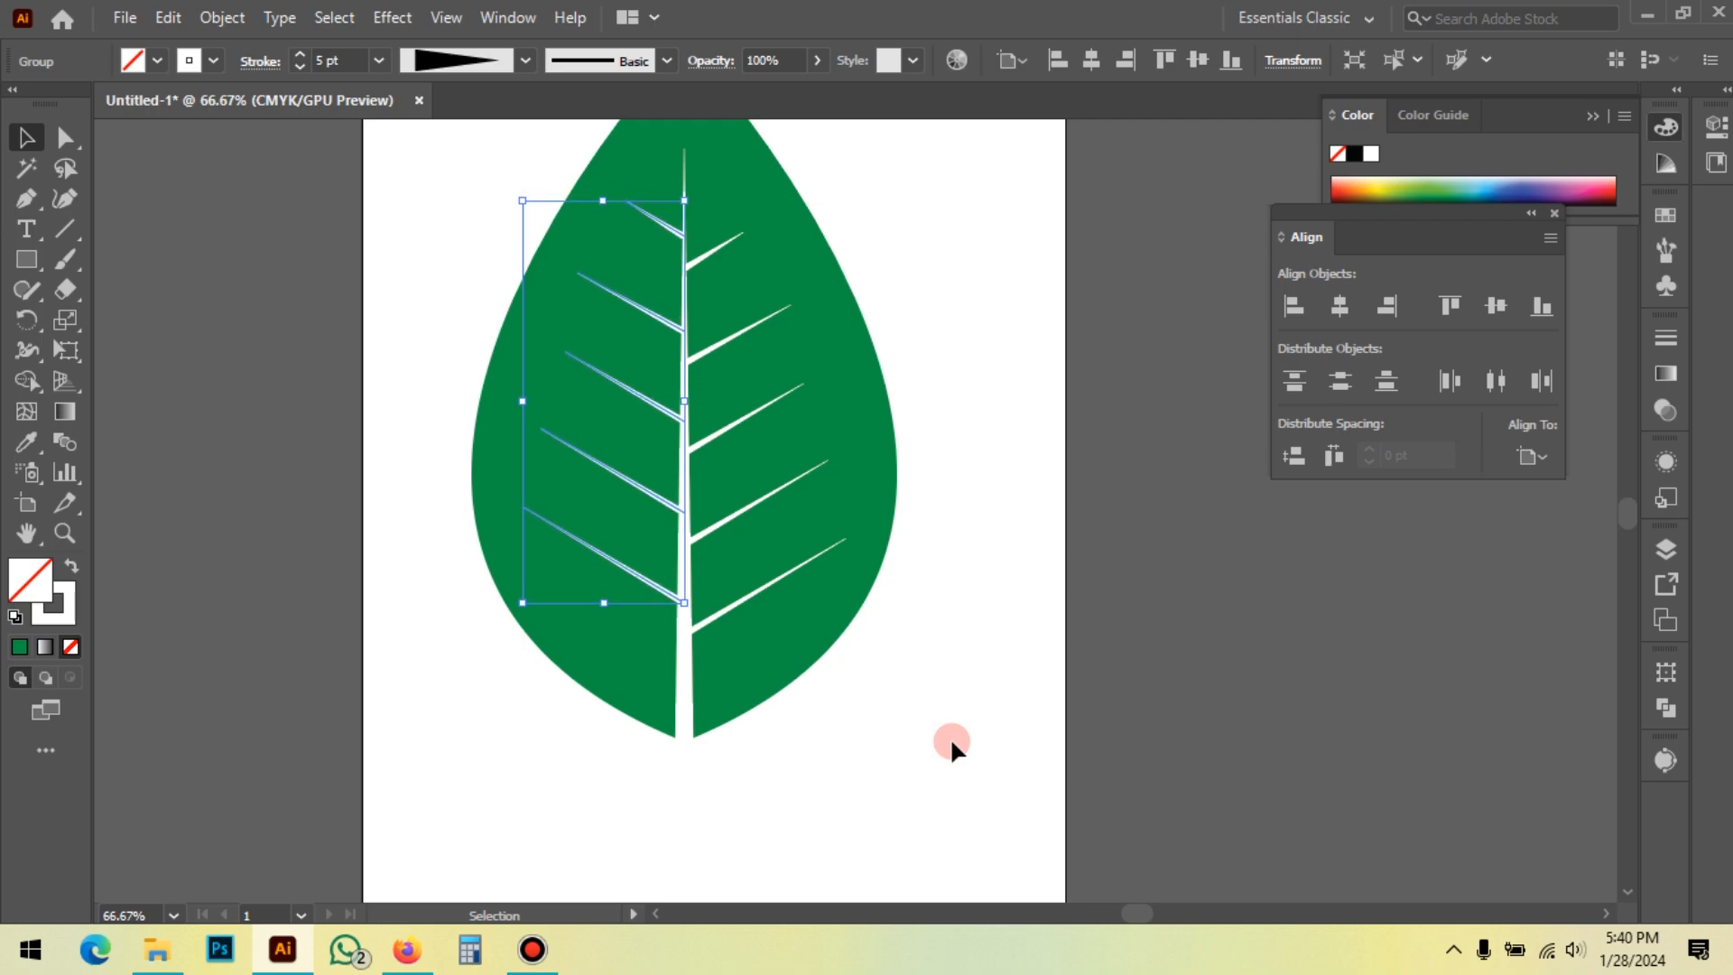
left_click(952, 742)
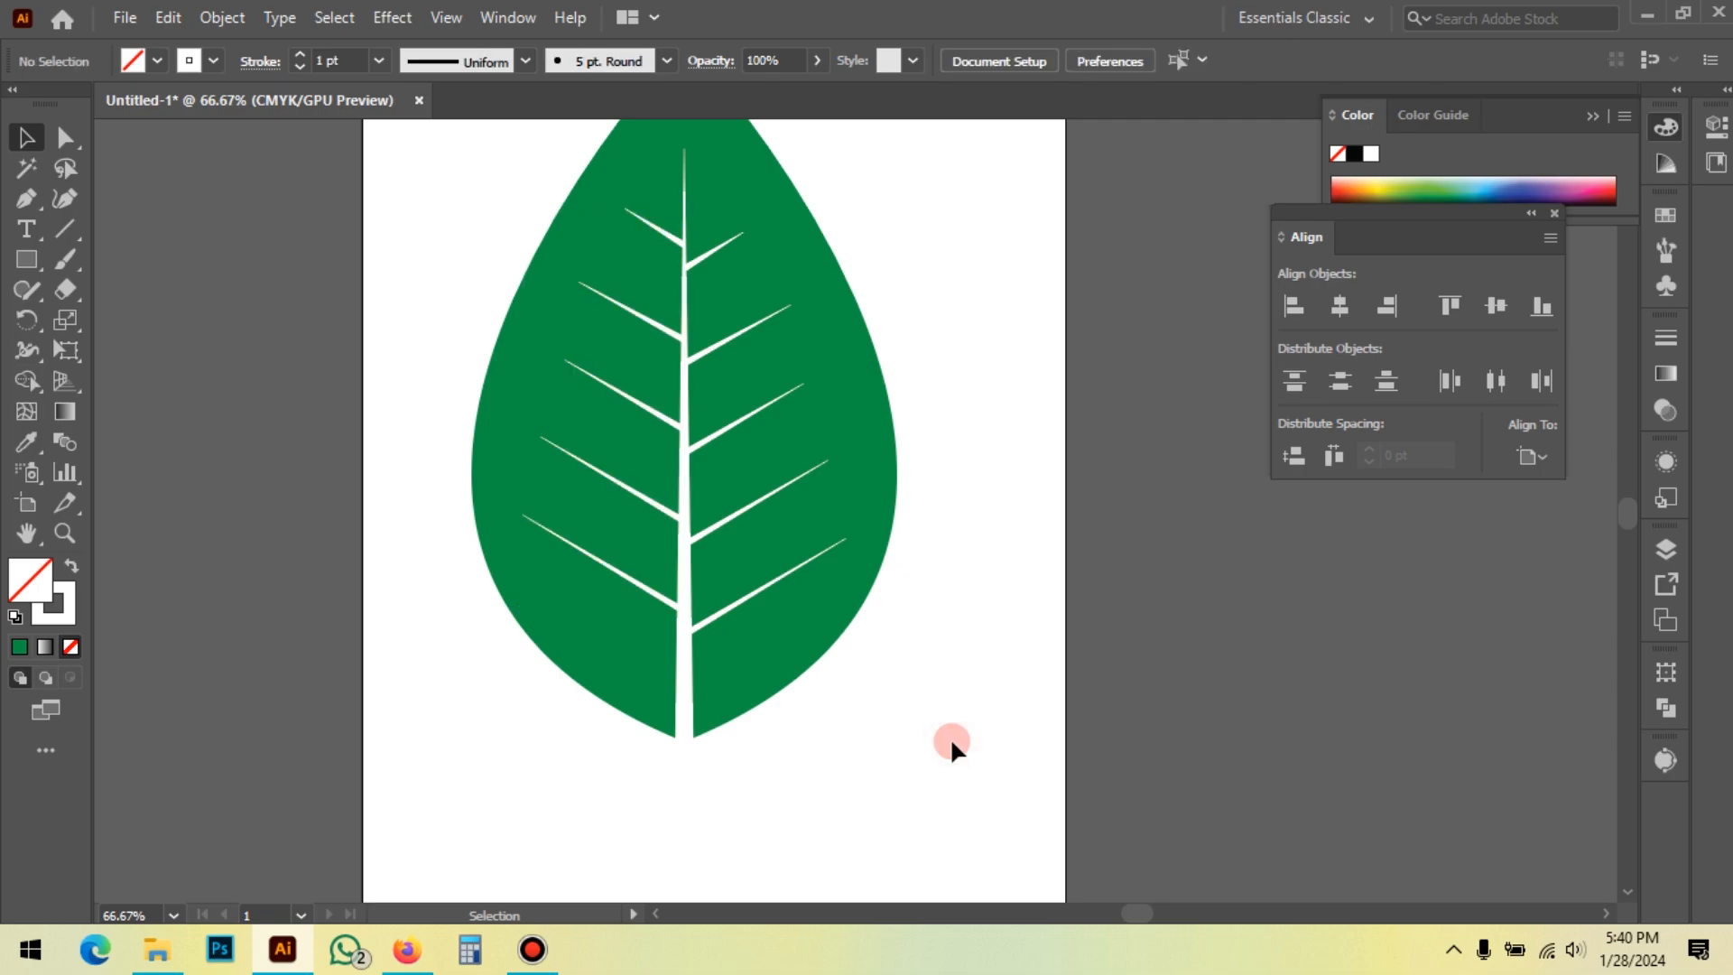
Step: Move the left vein group straight down until its veins meet the right-hand veins at the central vein
scroll(942, 708, "up", 2)
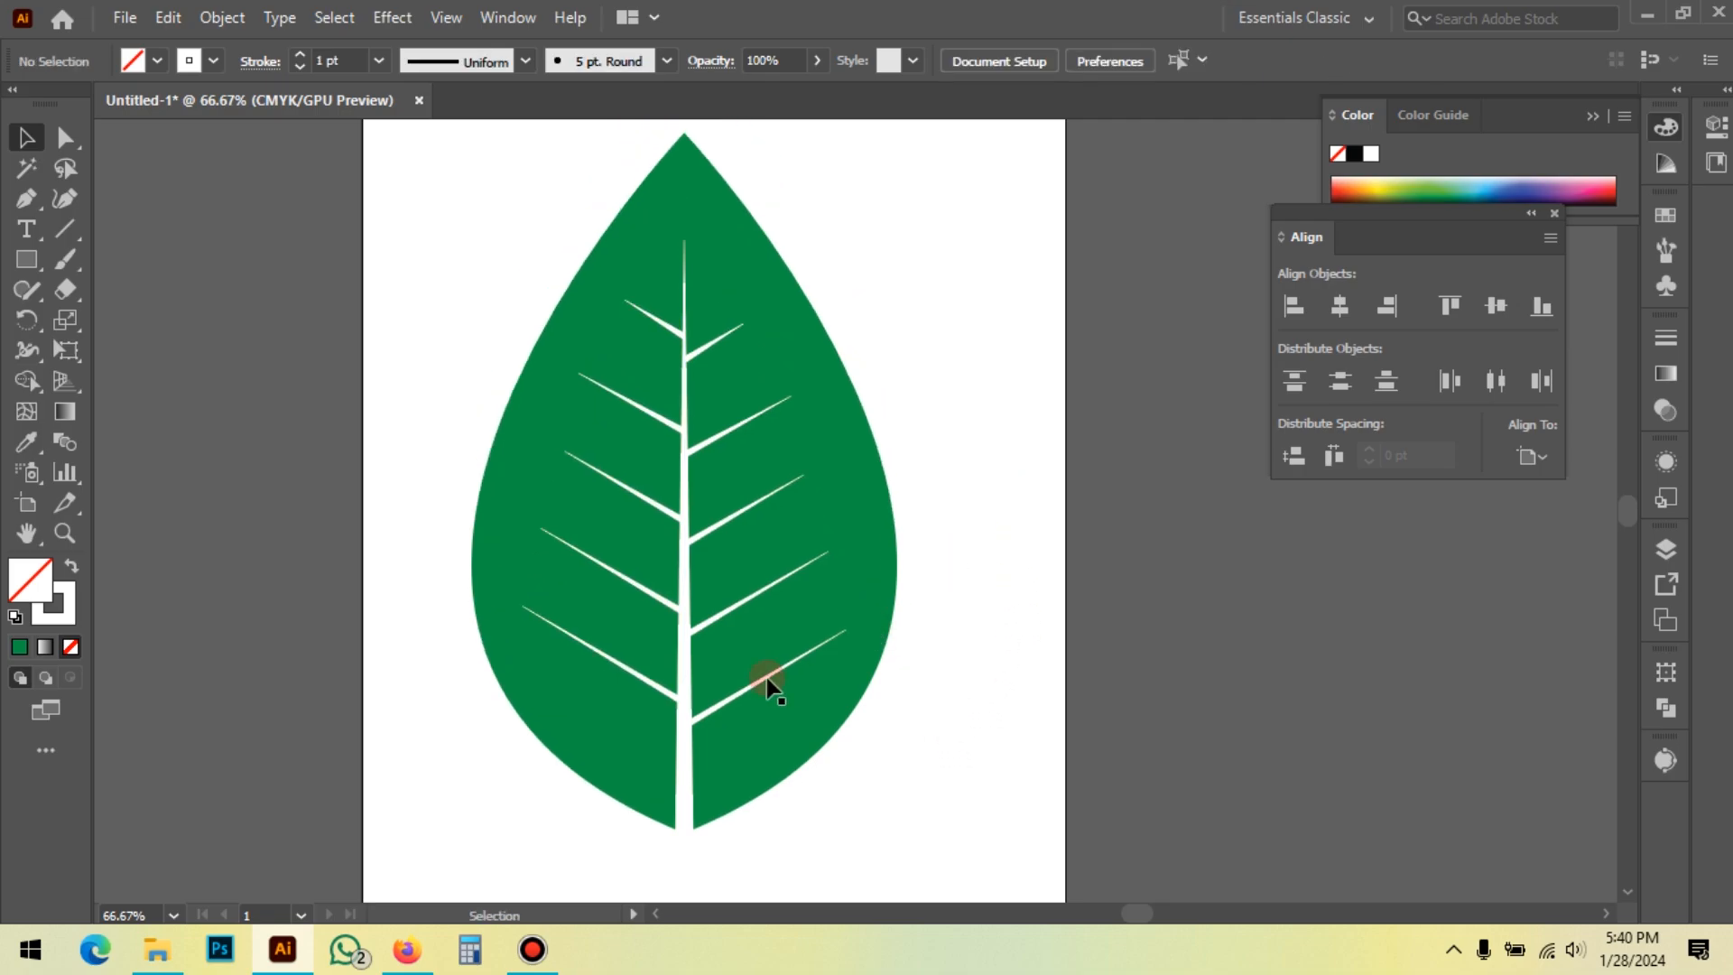
scroll(665, 723, "up", 4)
left_click_drag(700, 585, 708, 690)
scroll(658, 661, "down", 5)
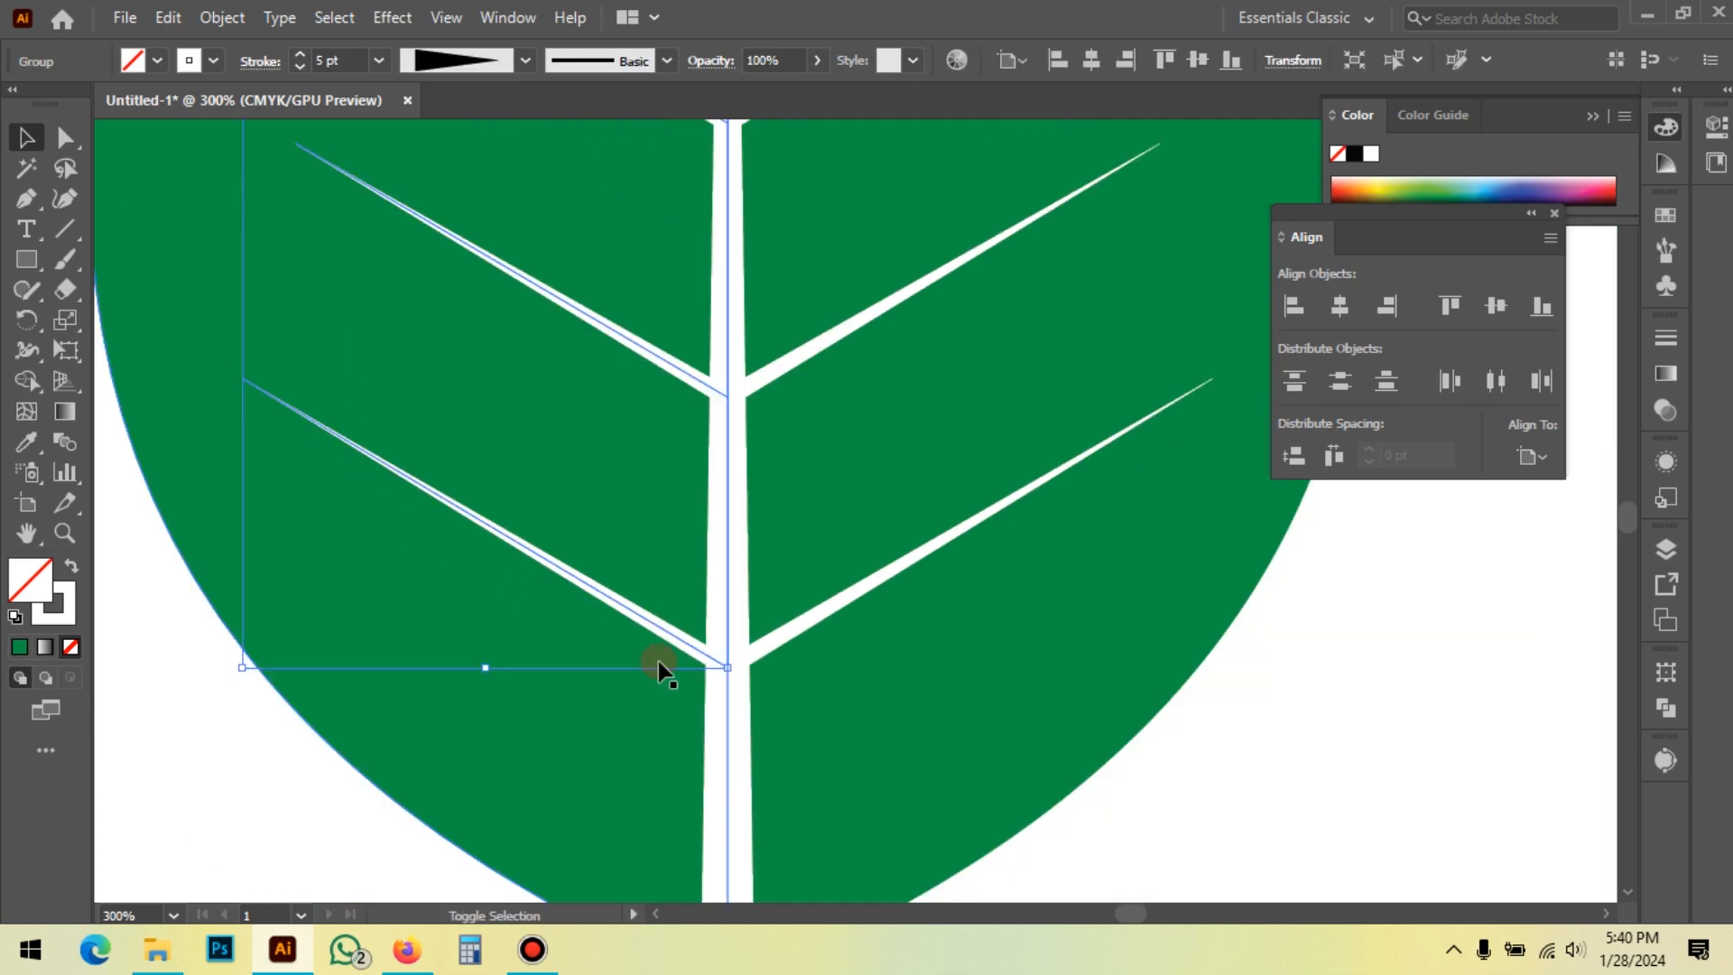
left_click(1010, 749)
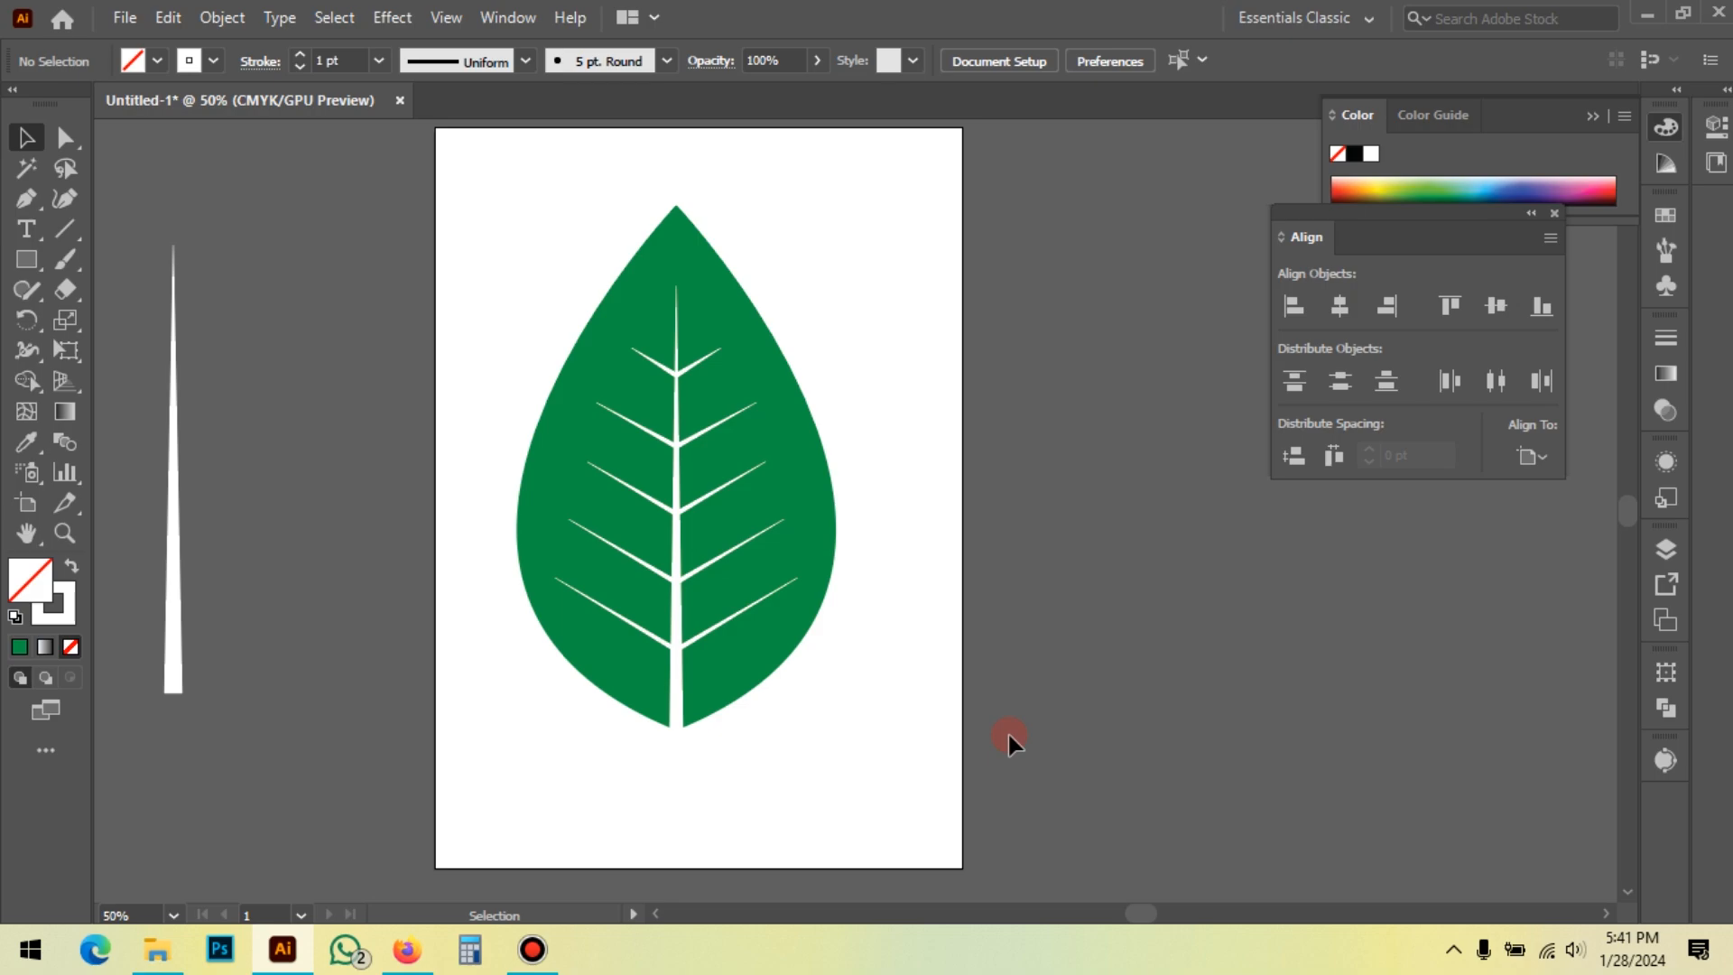
Step: Group both leaf halves, the central vein and all side veins into one object
left_click_drag(478, 137, 875, 809)
right_click(964, 413)
left_click(1074, 598)
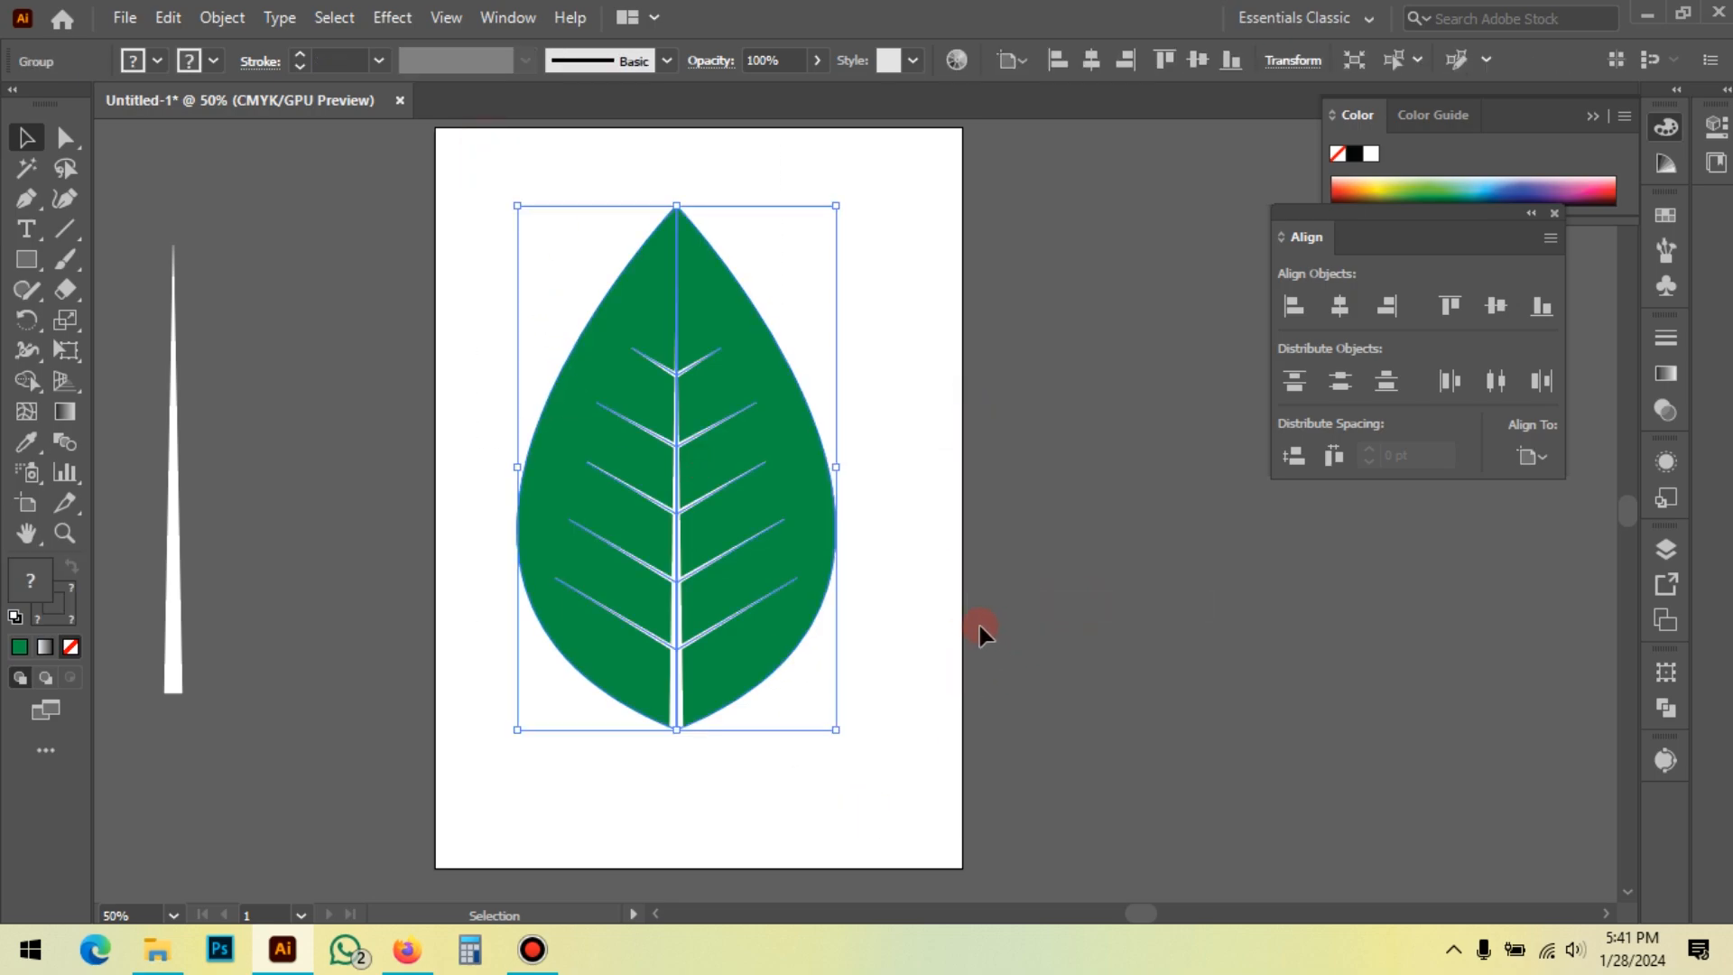
left_click(956, 599)
Step: Select and deselect the leaf to check that all its parts behave as one group
left_click_drag(883, 617, 880, 631)
left_click(749, 610)
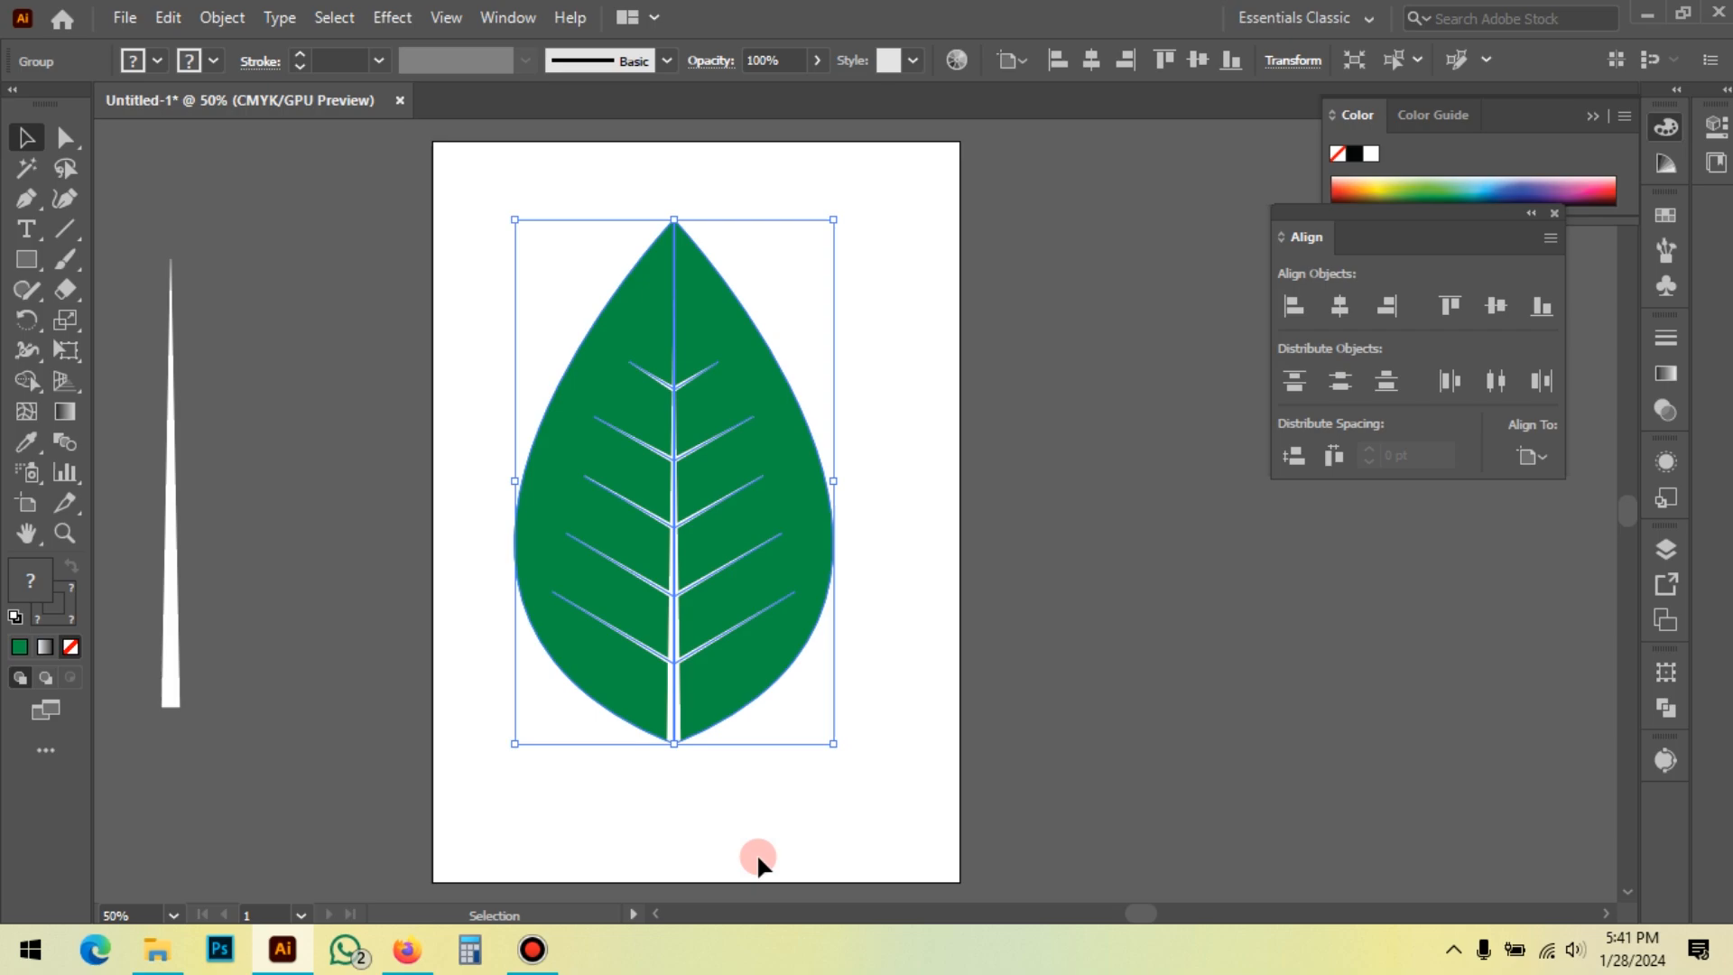
left_click(891, 696)
left_click(784, 614)
left_click(963, 538)
left_click_drag(930, 525, 808, 555)
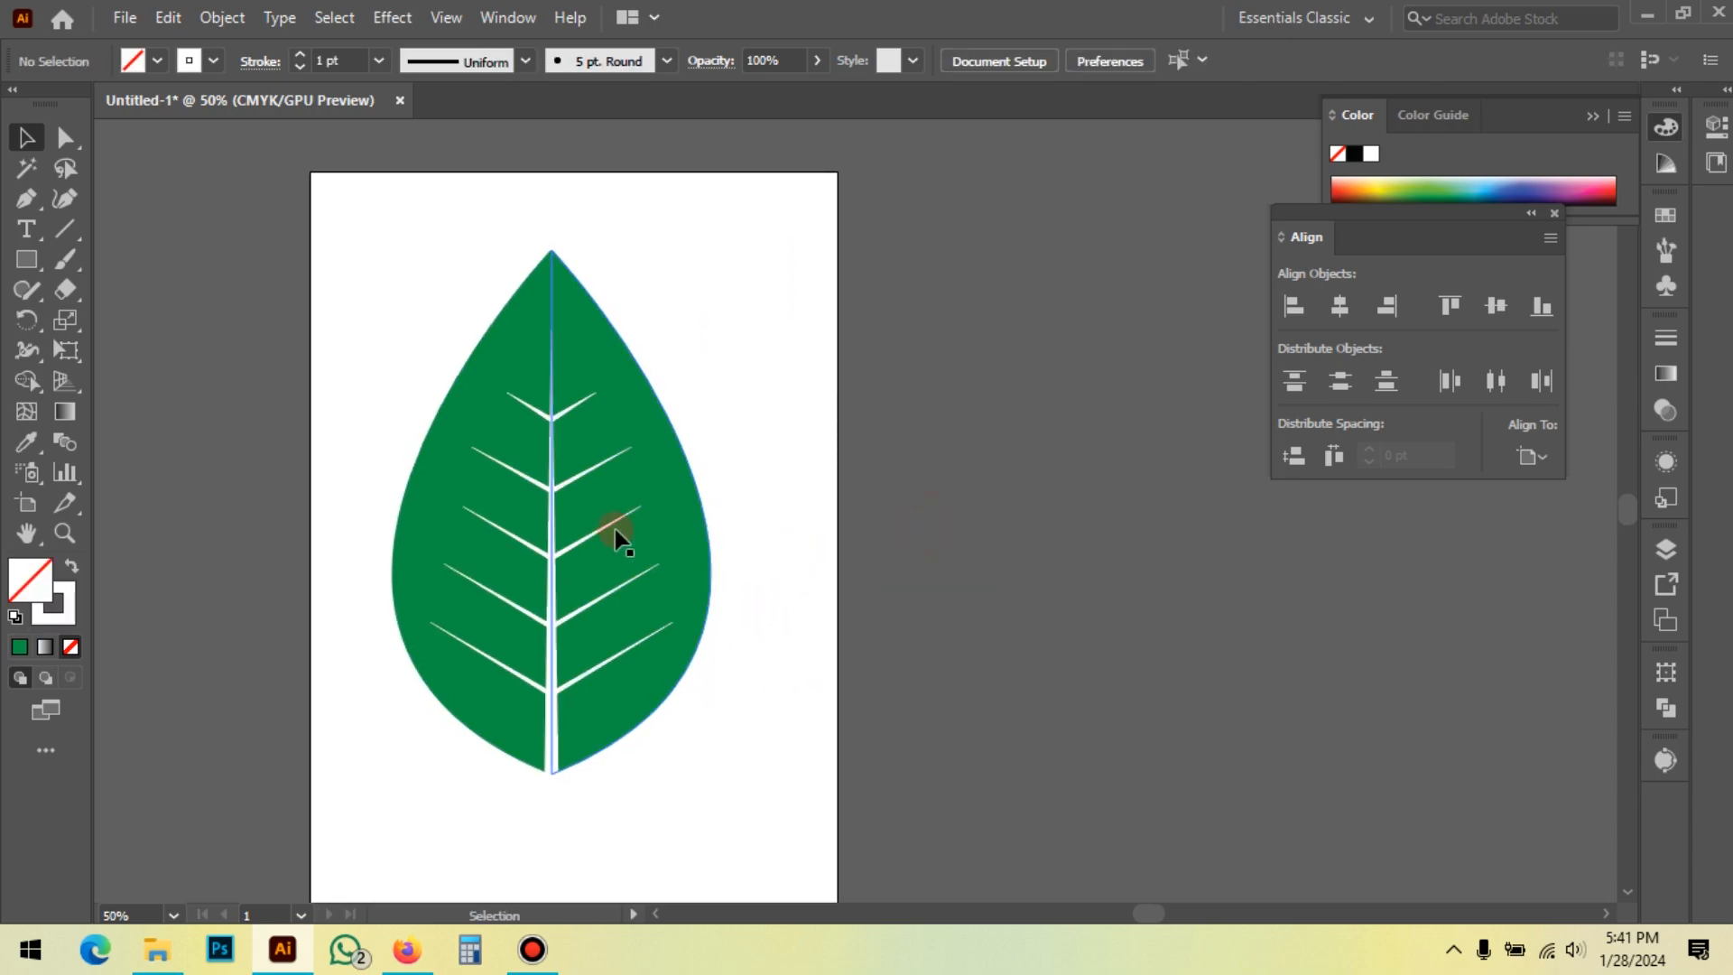
left_click(615, 528)
left_click(824, 671)
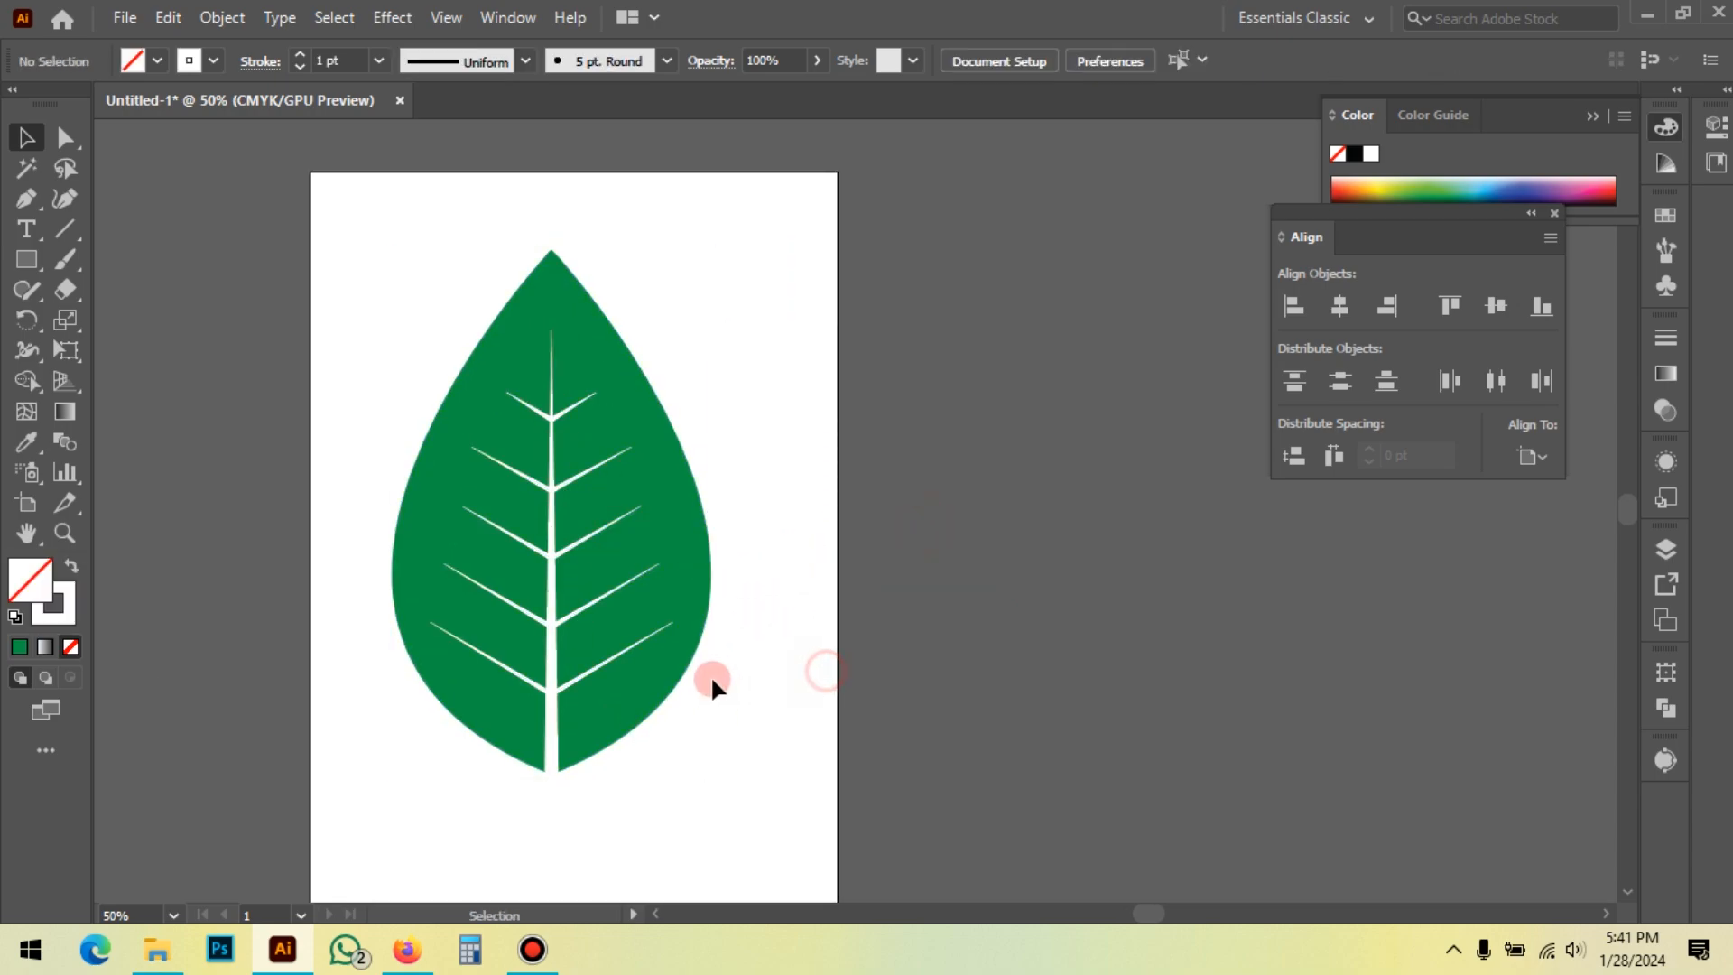
Step: Place a duplicate of the leaf group beyond the right edge of the artboard, level with the original
left_click(632, 587)
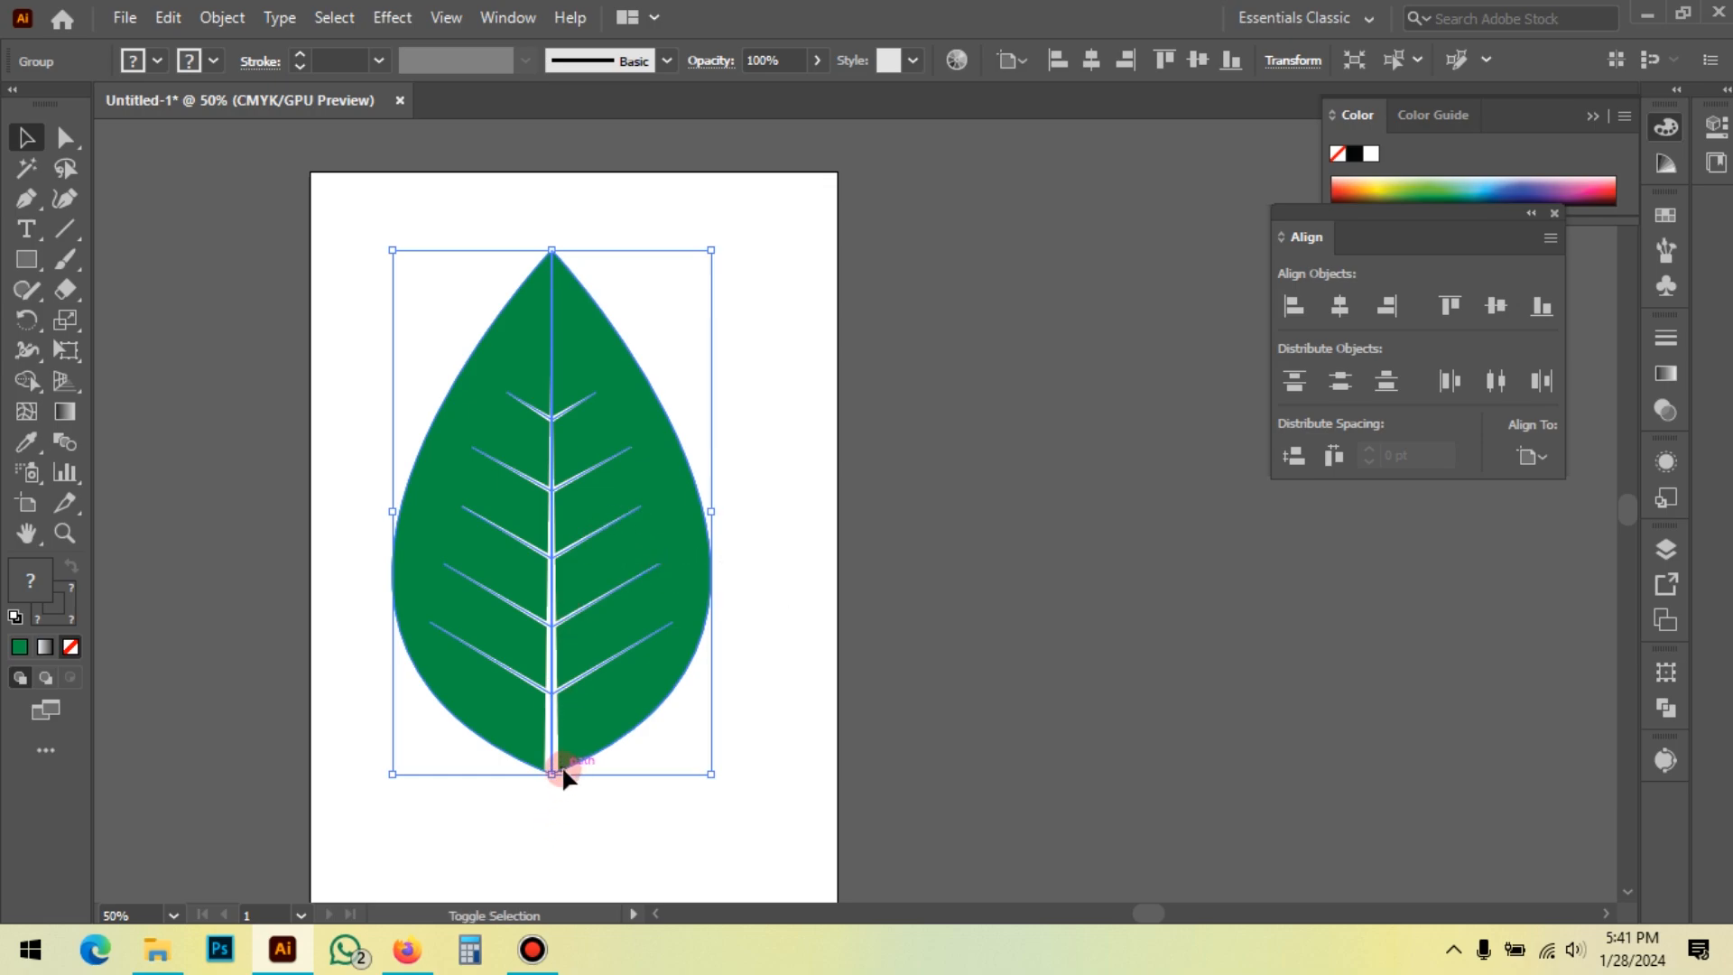
left_click_drag(564, 776, 1485, 781)
Step: Scale the original leaf group down proportionally to about a third of its size from its top tip
left_click(534, 648)
left_click_drag(550, 781, 556, 425)
left_click(798, 467)
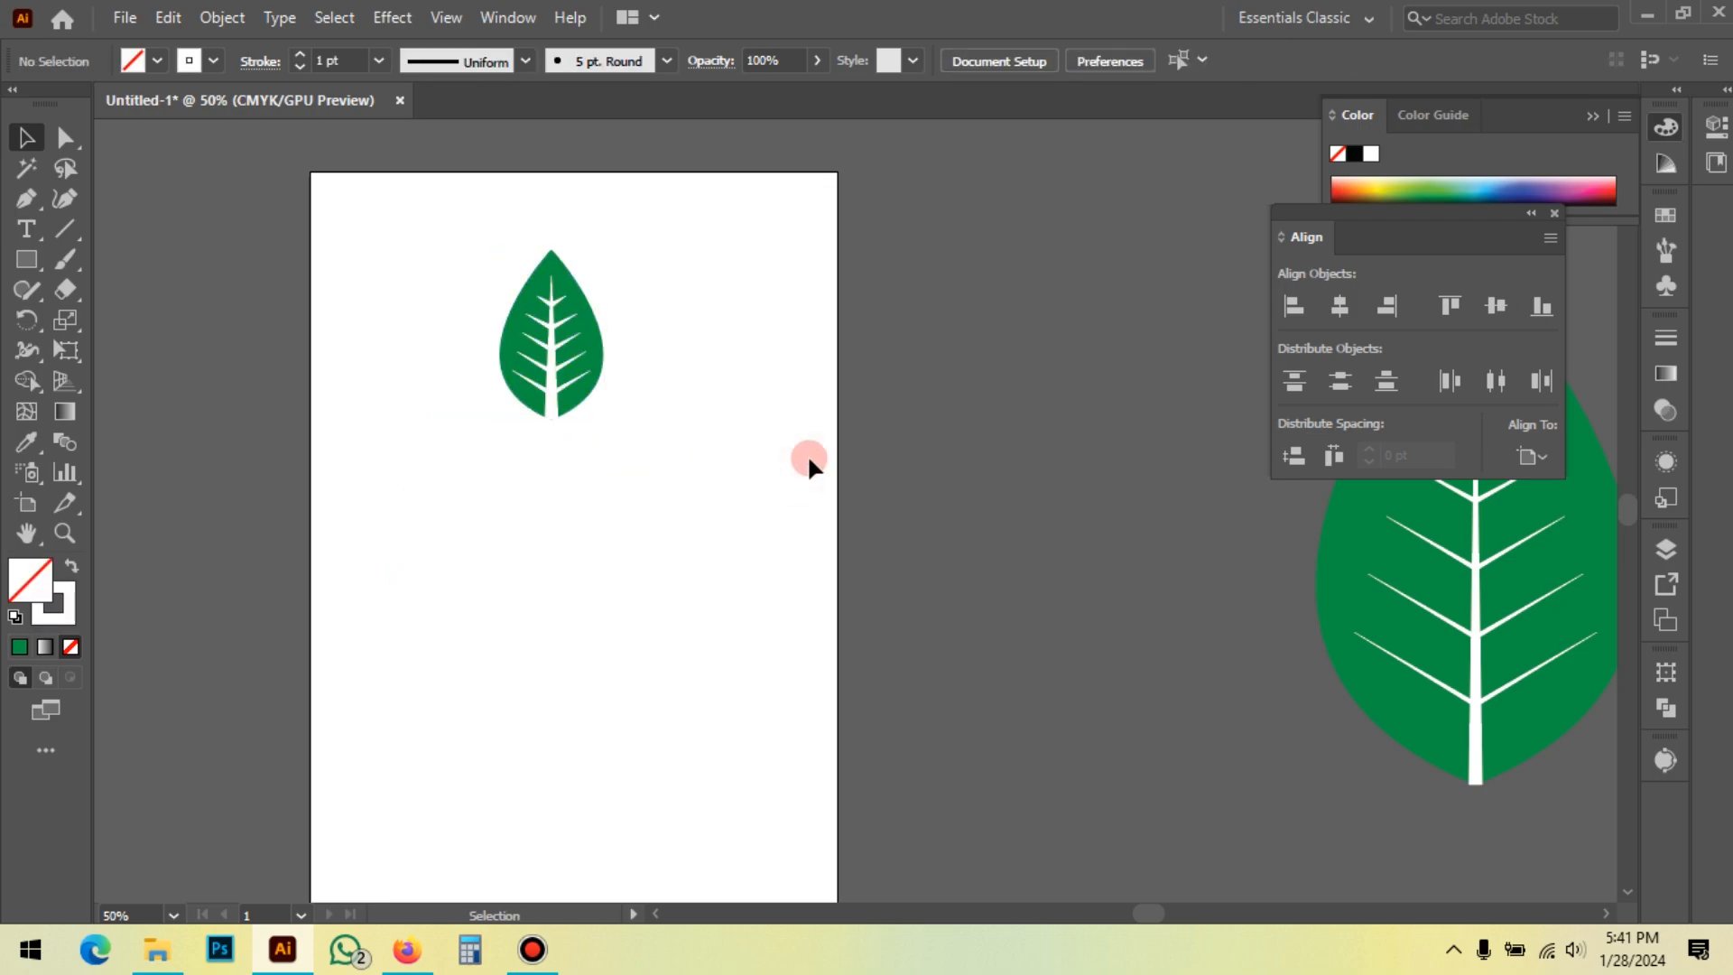
Step: Enlarge the small leaf group proportionally until it extends far beyond the artboard, and deselect it
scroll(725, 224, "down", 2)
left_click_drag(560, 178, 697, 367)
scroll(688, 157, "down", 1)
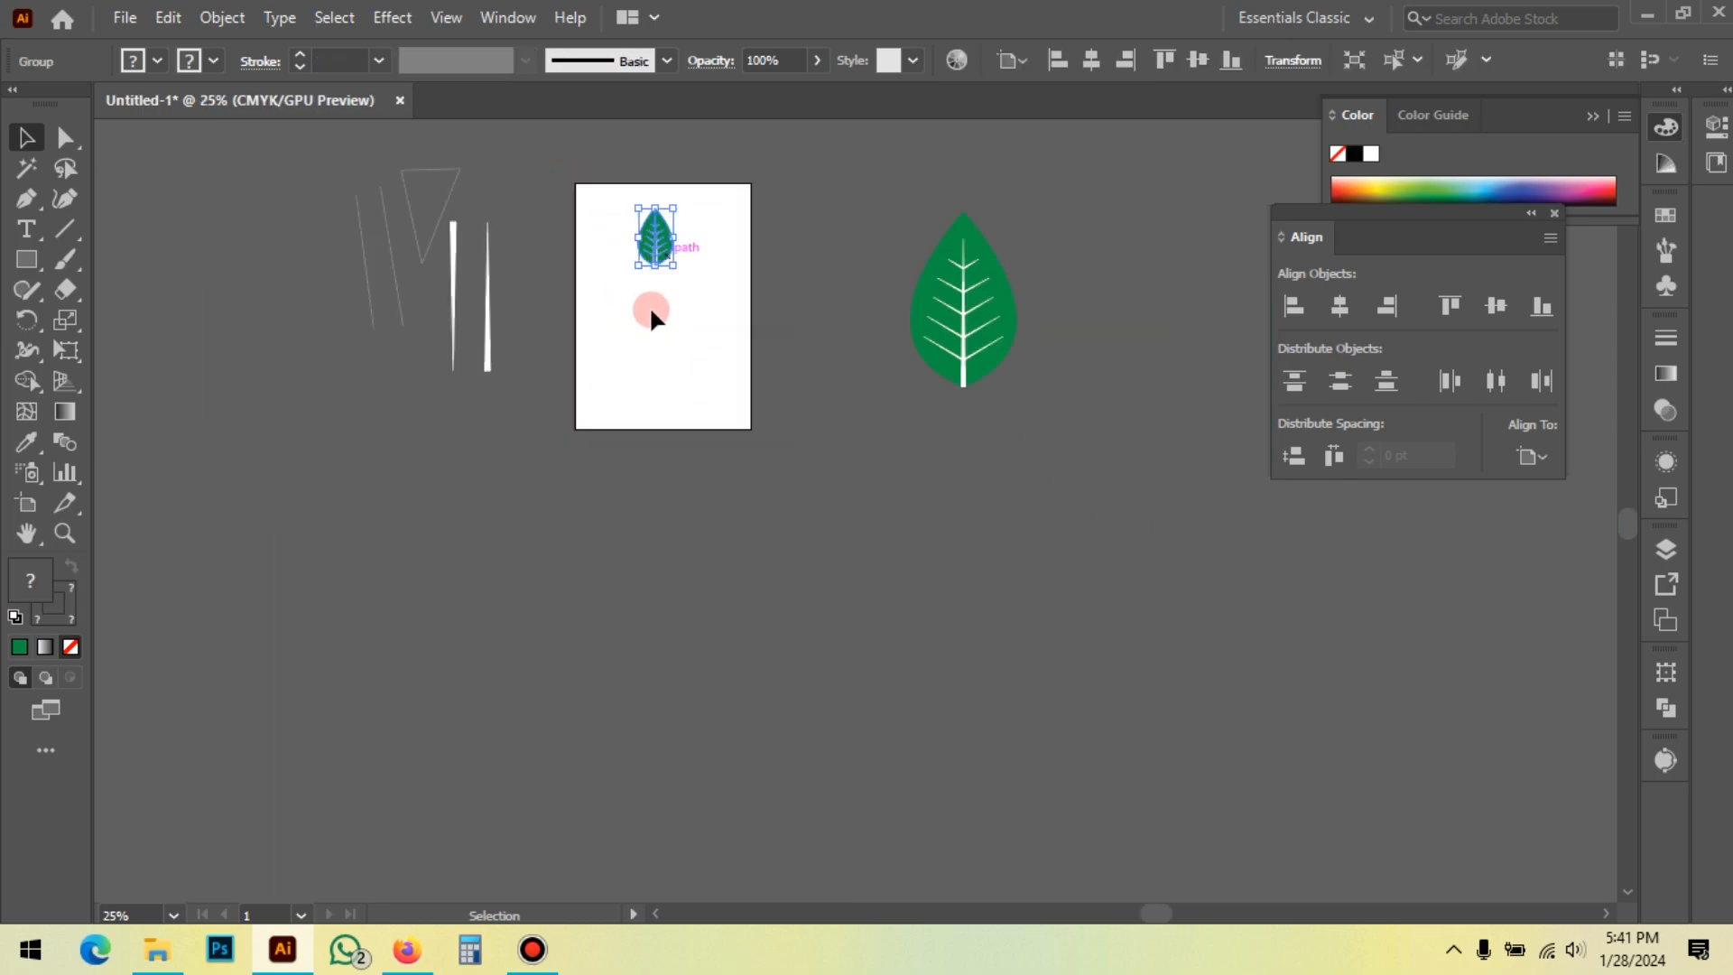
left_click_drag(654, 263, 742, 846)
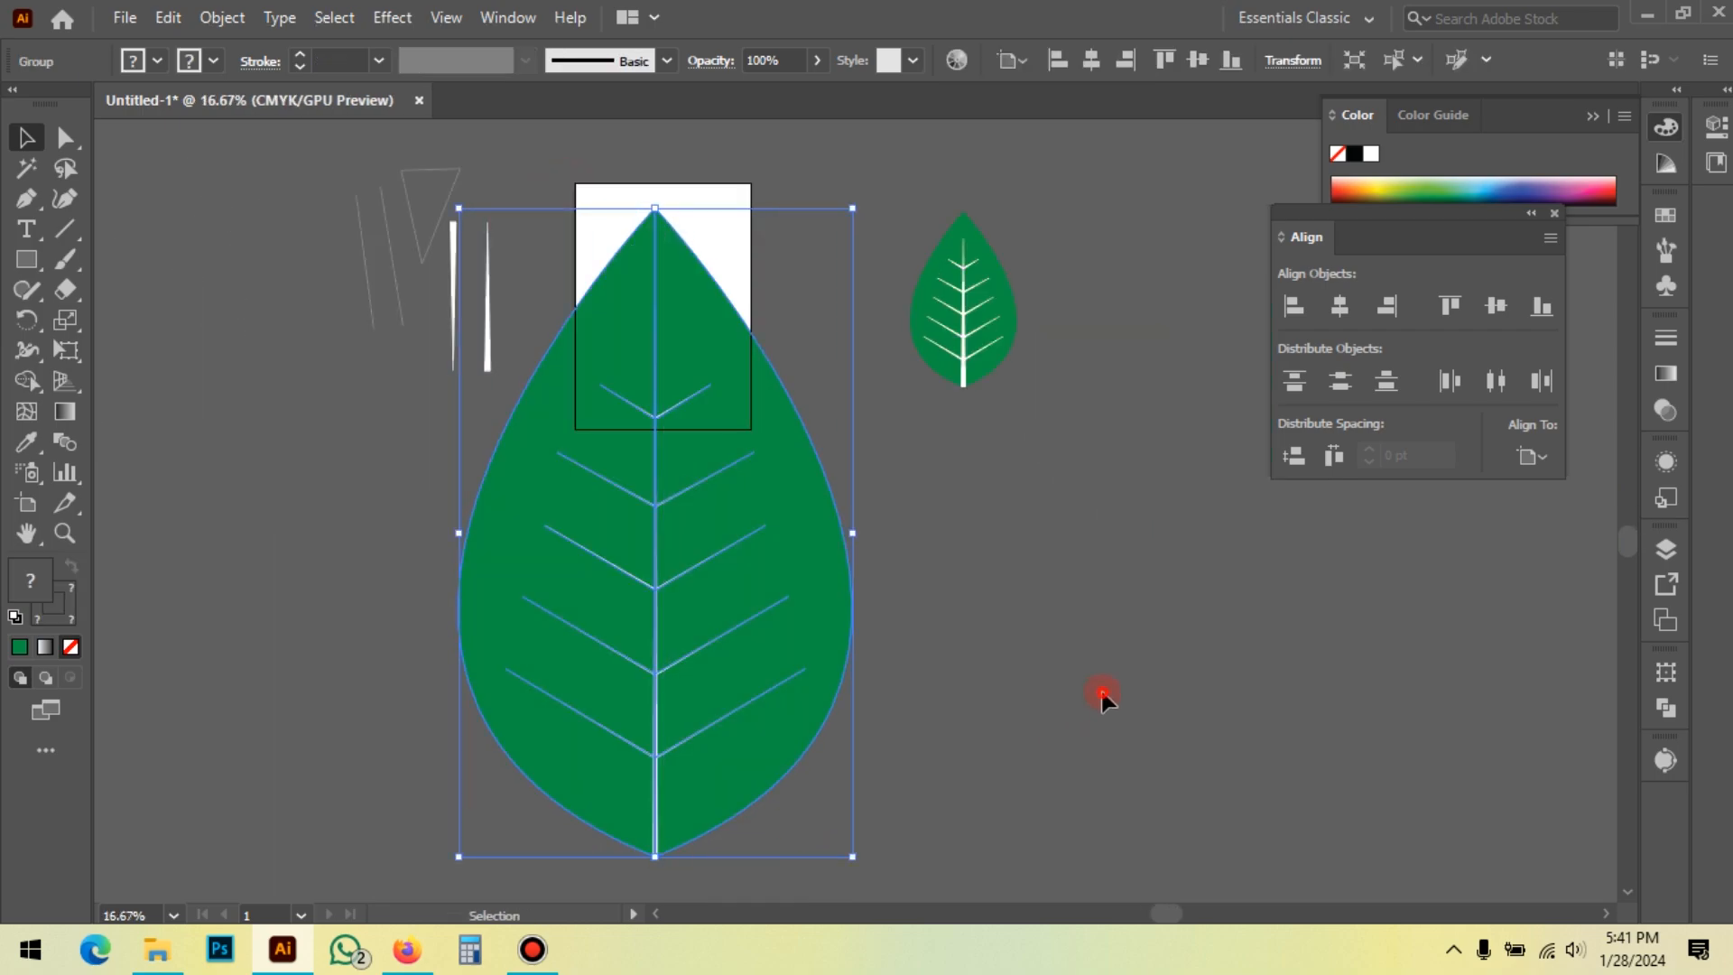
left_click(1128, 691)
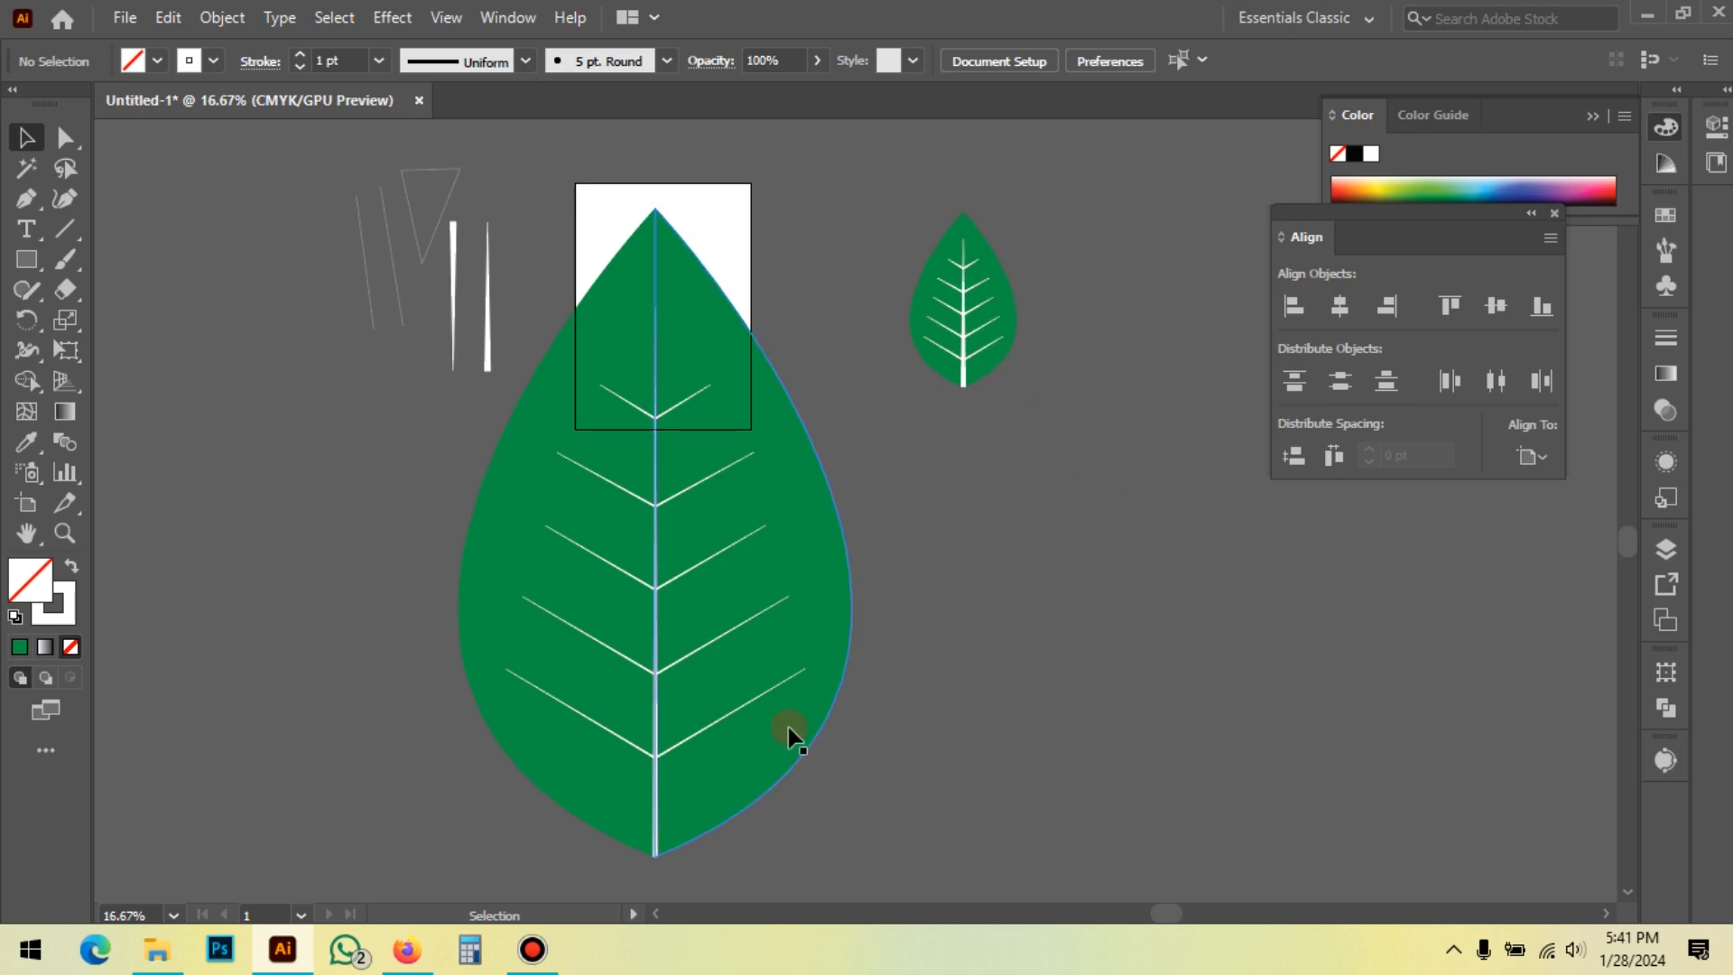
Step: Delete the enlarged leaf and place a duplicate of the spare leaf on the artboard in its place
left_click(619, 685)
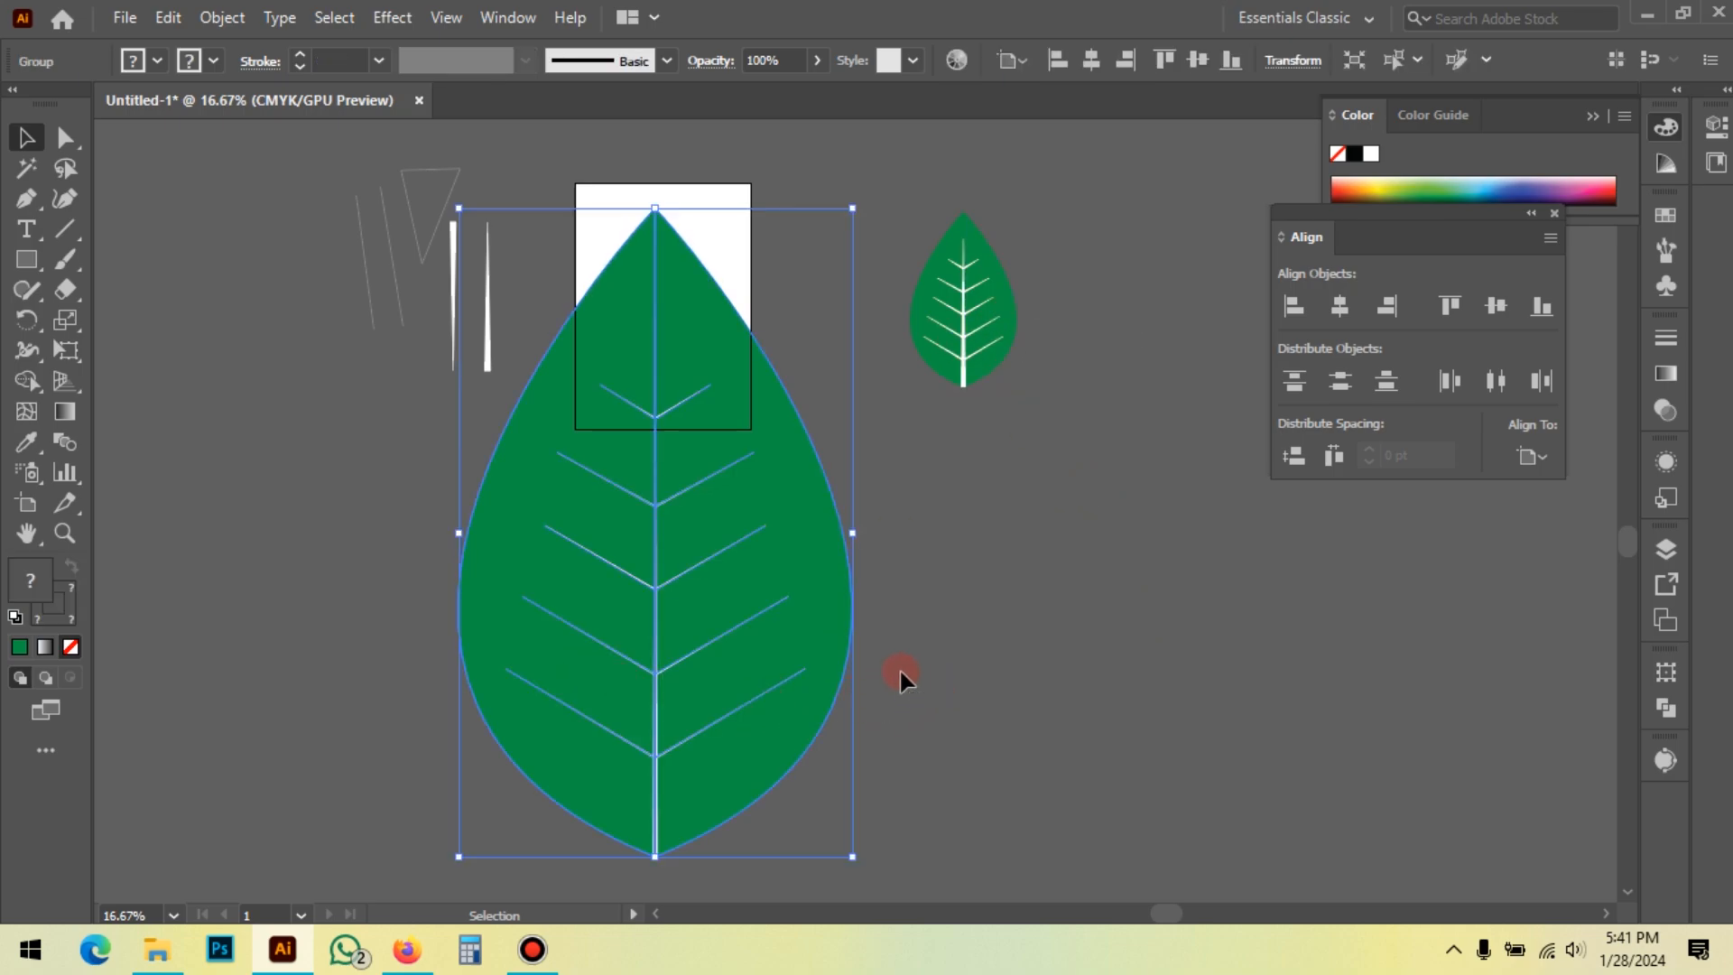
key("Delete")
left_click_drag(978, 387, 672, 386)
scroll(637, 271, "up", 2)
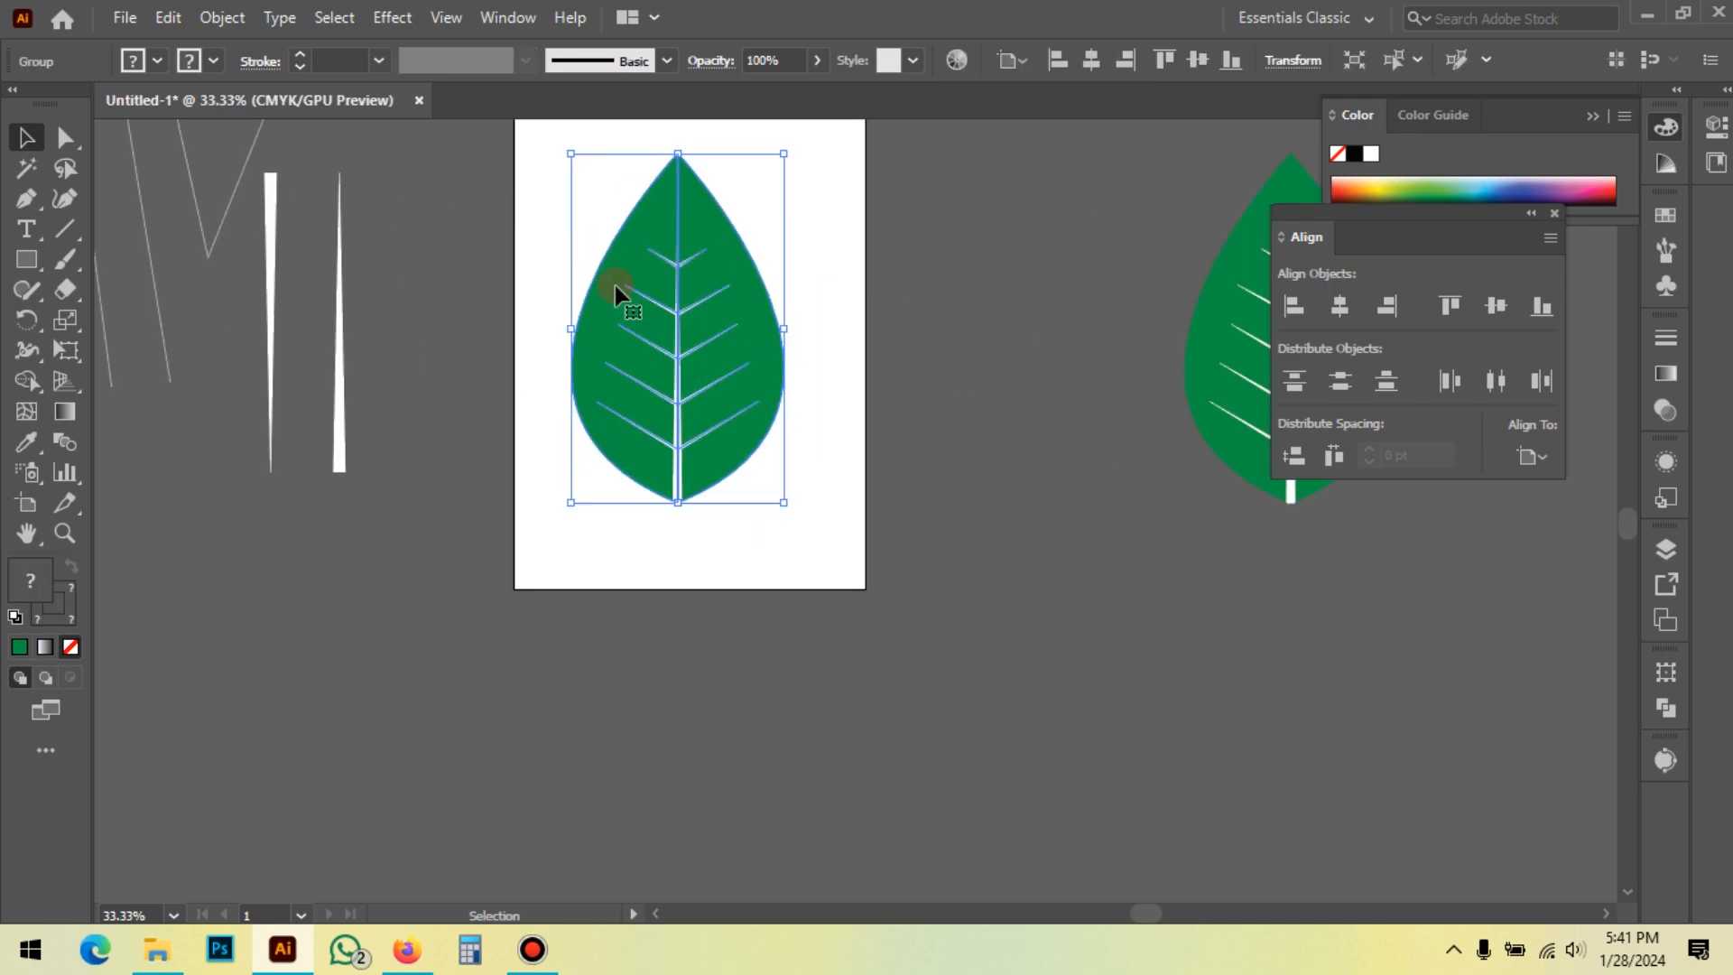
scroll(773, 258, "up", 2)
scroll(774, 263, "up", 1)
left_click_drag(779, 334, 812, 339)
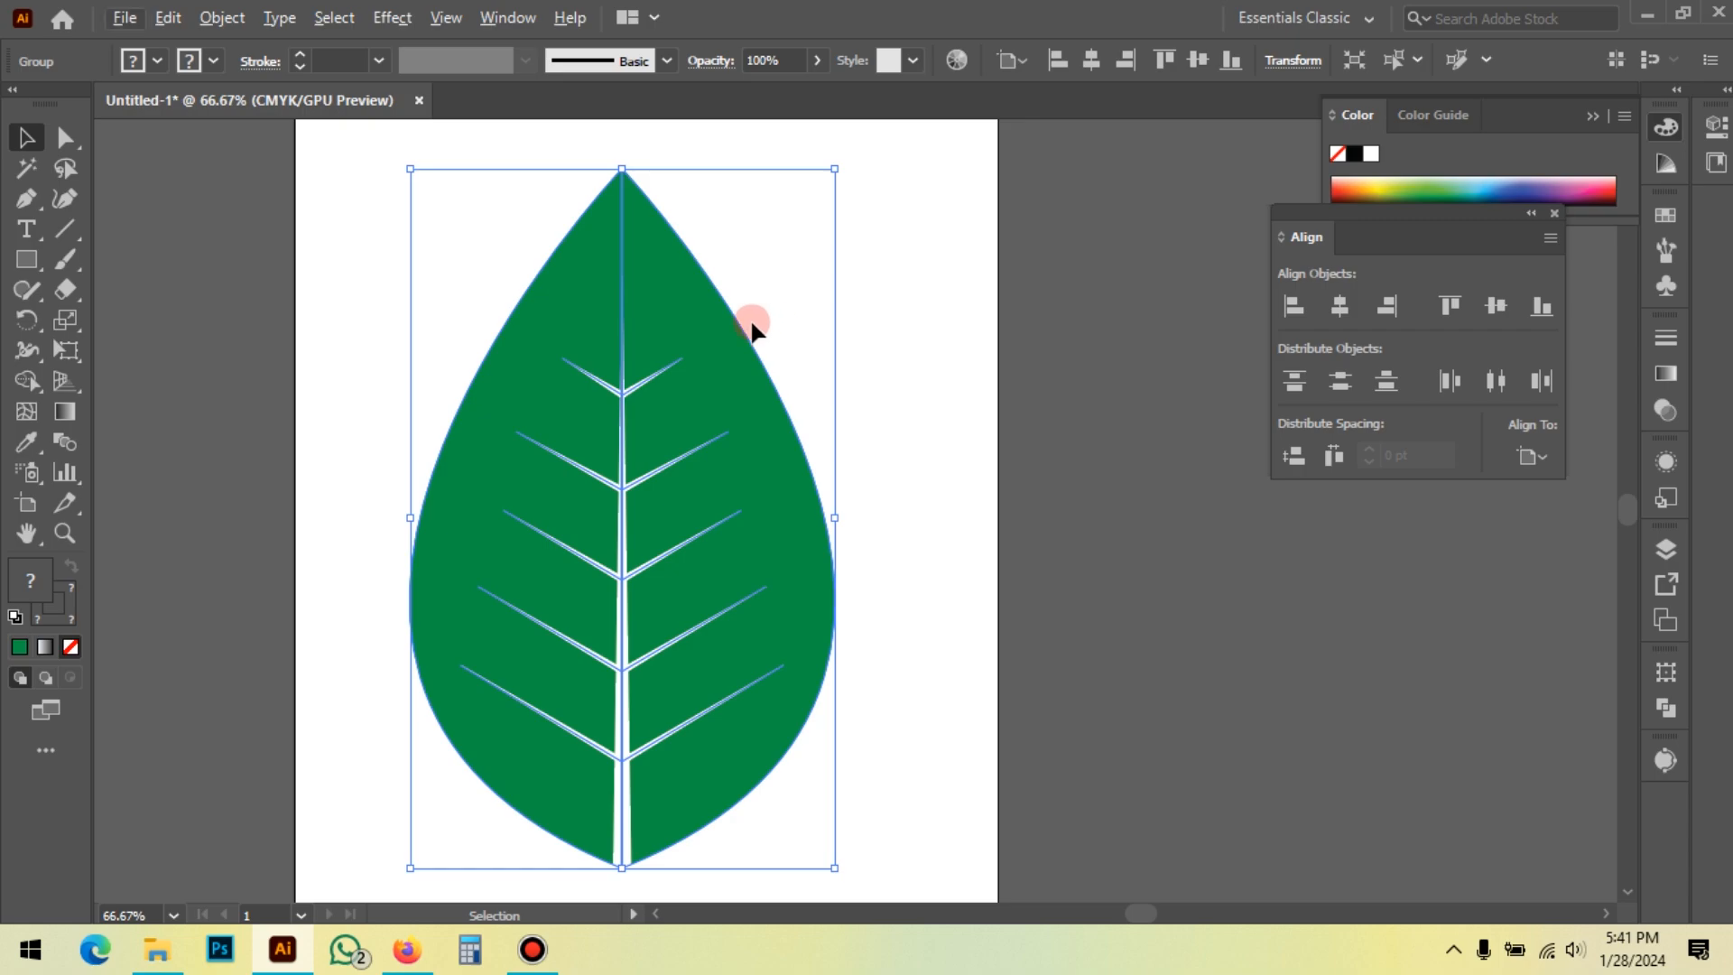
right_click(771, 294)
left_click(684, 259)
left_click(759, 237)
left_click(692, 257)
right_click(828, 264)
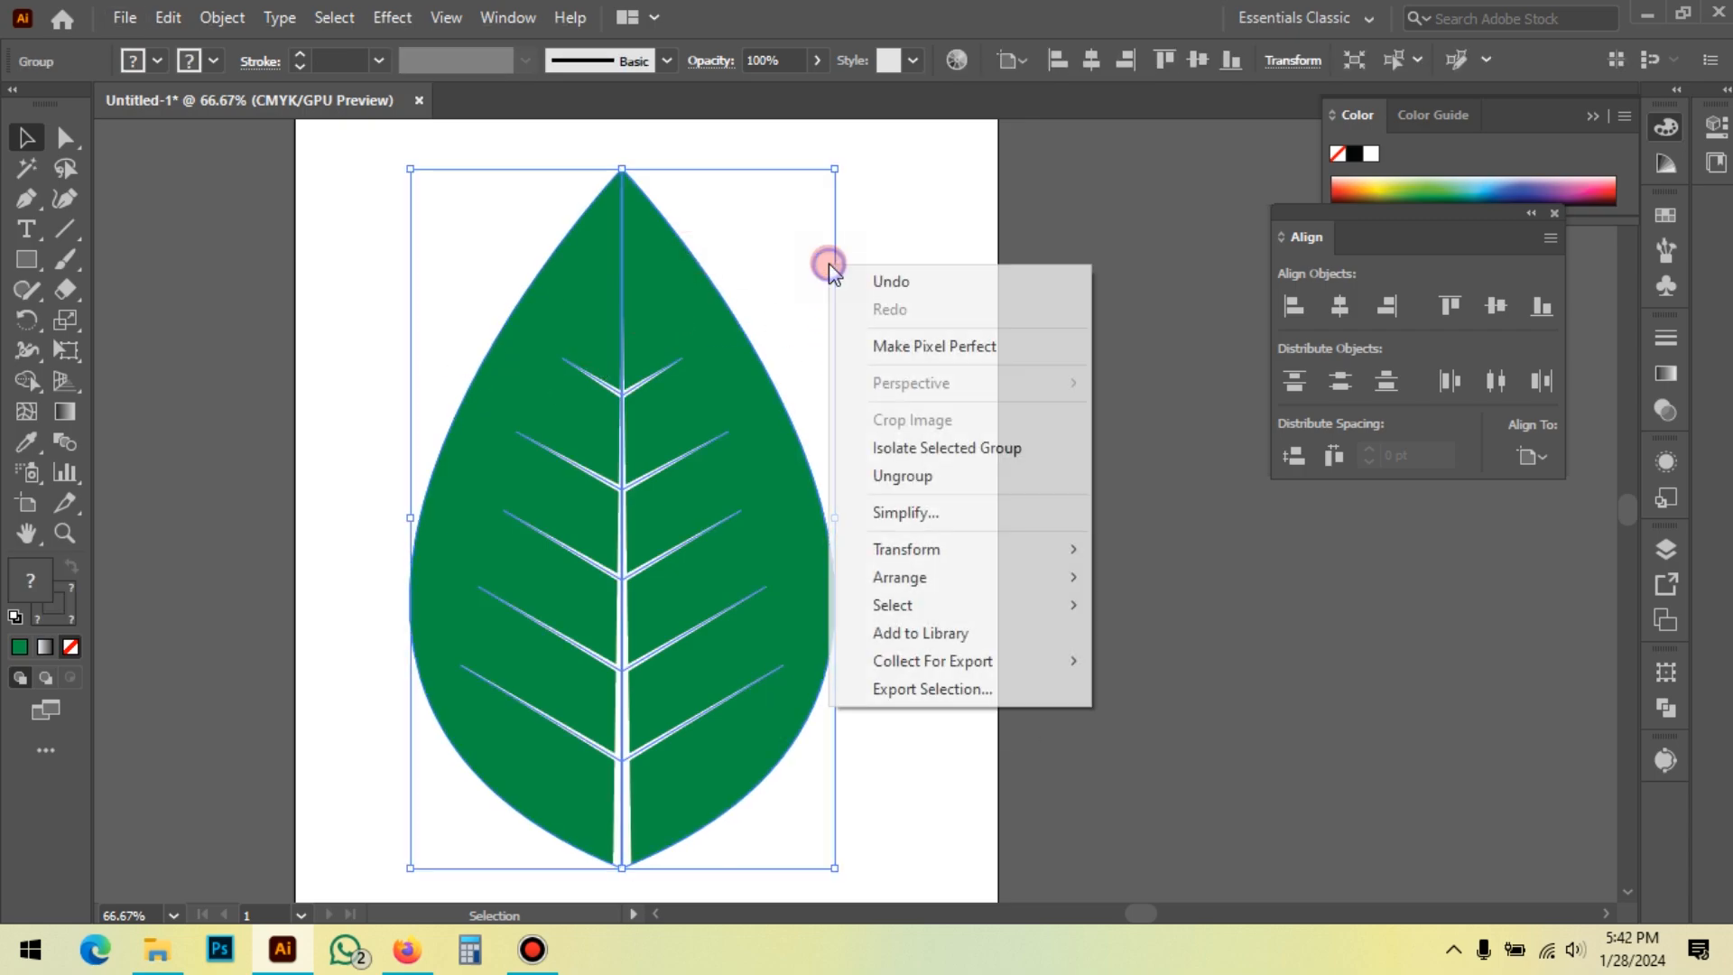
left_click(928, 588)
left_click(928, 464)
left_click_drag(920, 398, 933, 386)
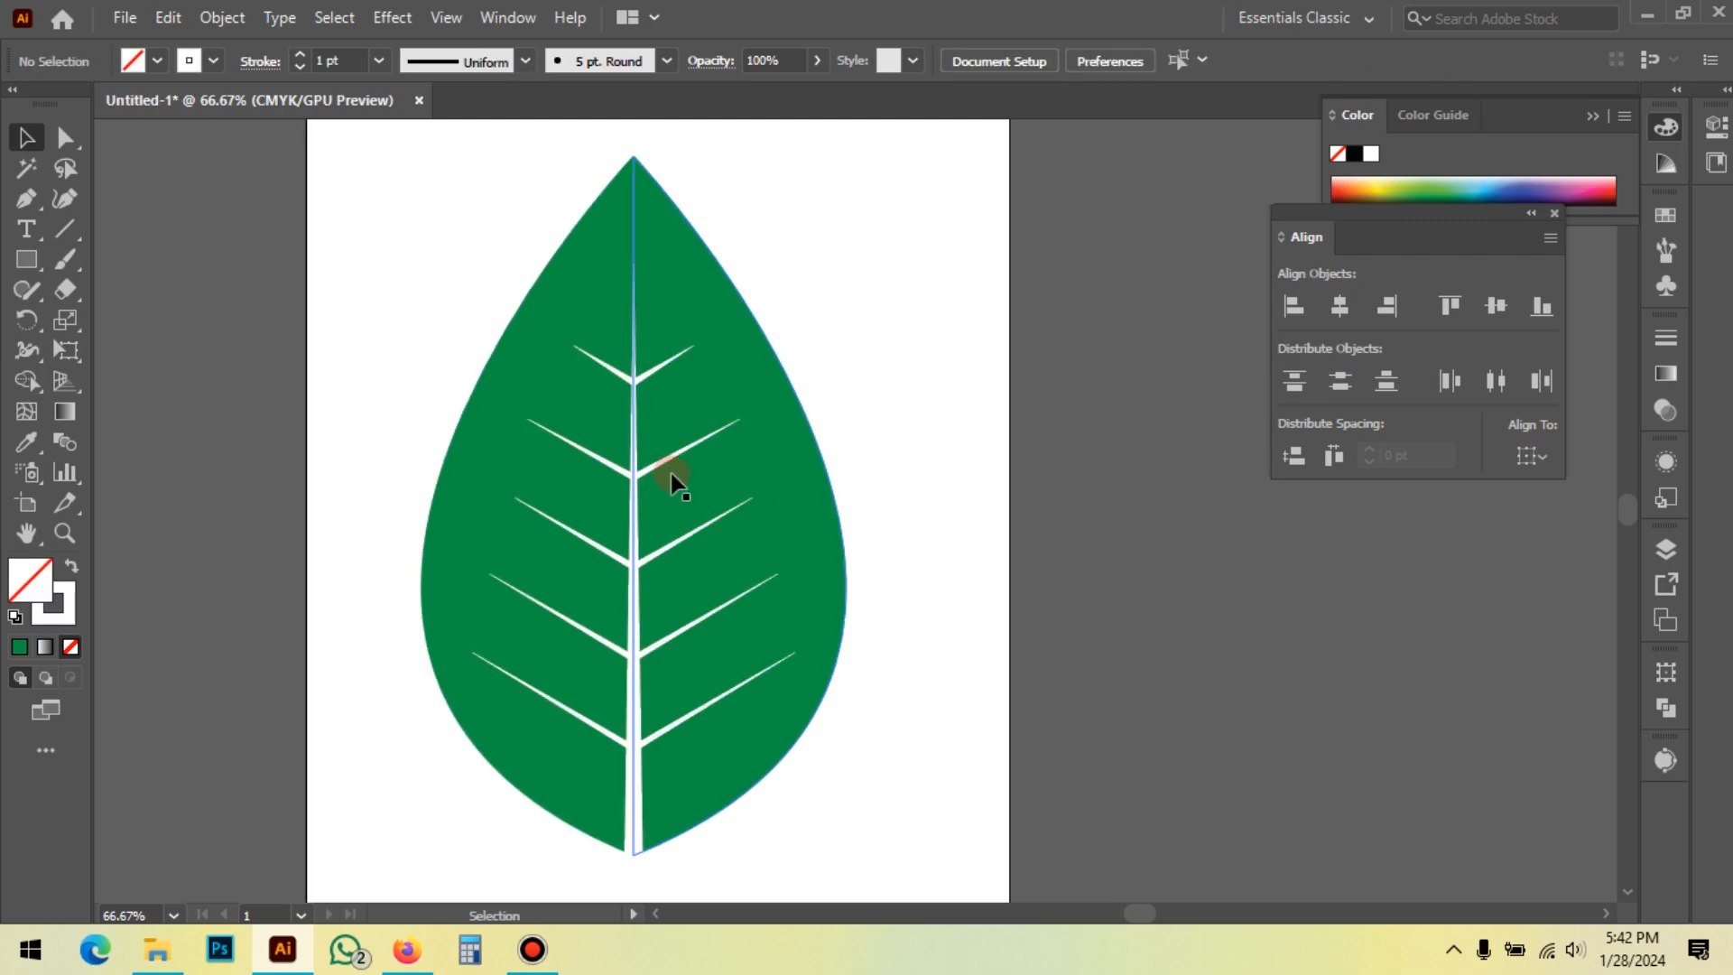
left_click(668, 462)
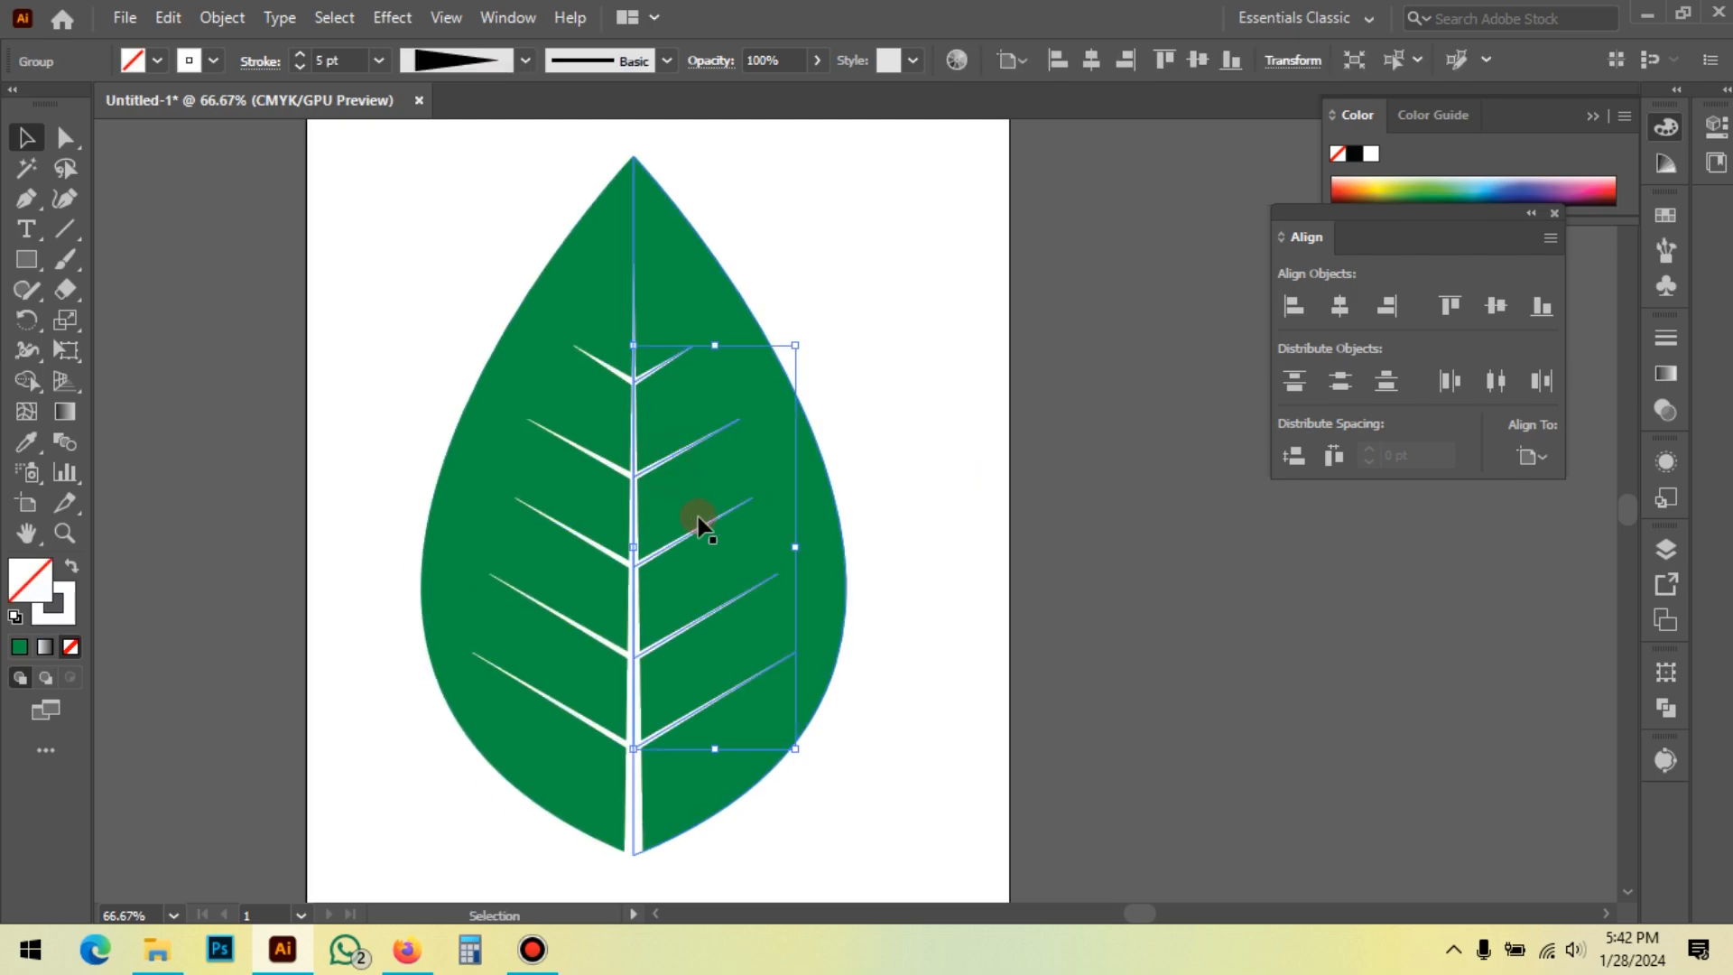
left_click(599, 545, "shift")
scroll(885, 681, "down", 3)
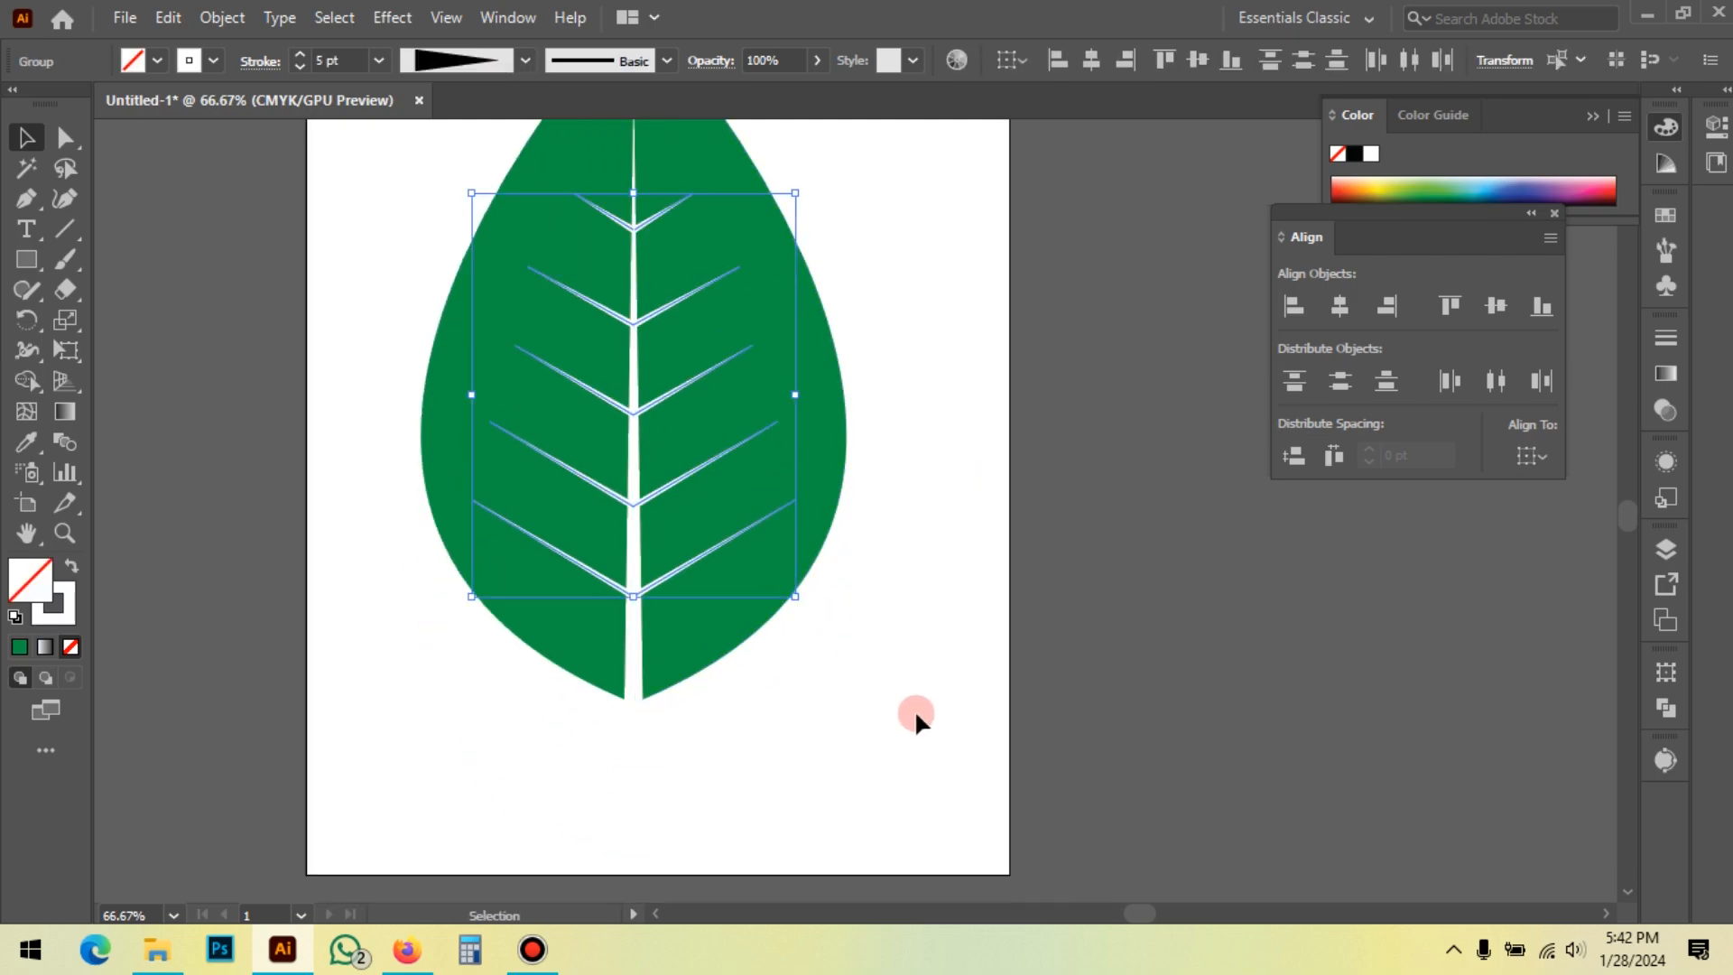
left_click(914, 708)
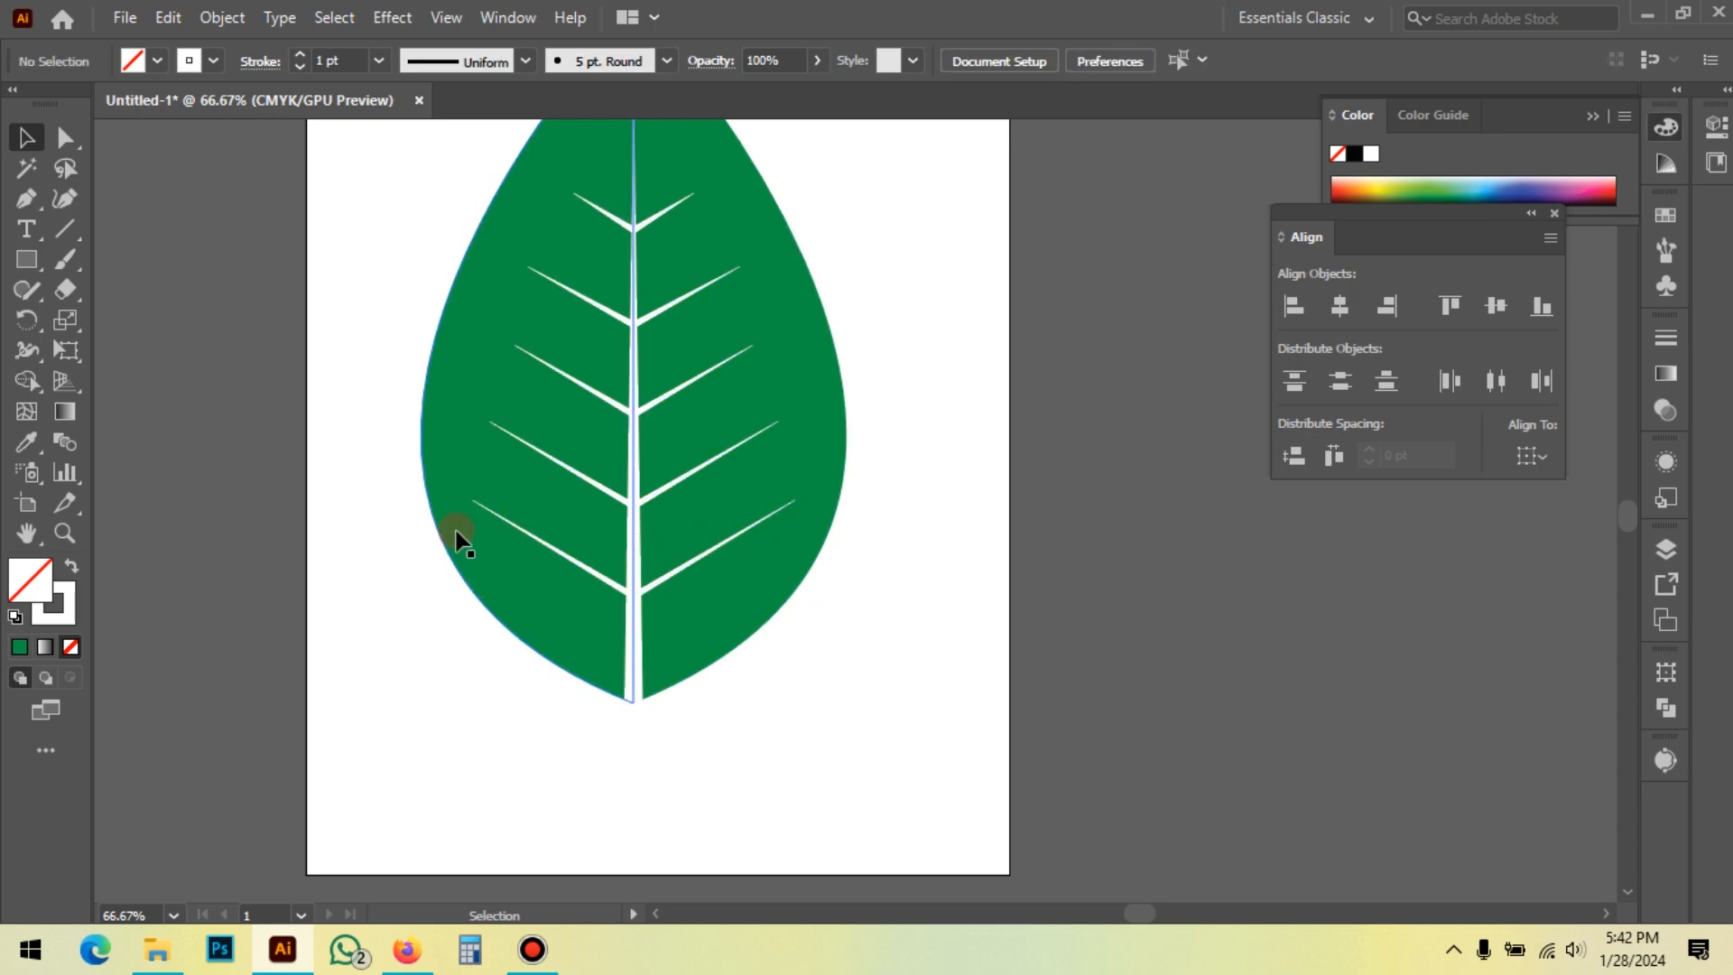
Step: Group the leaf's midrib together with the side veins on both halves
left_click(631, 657)
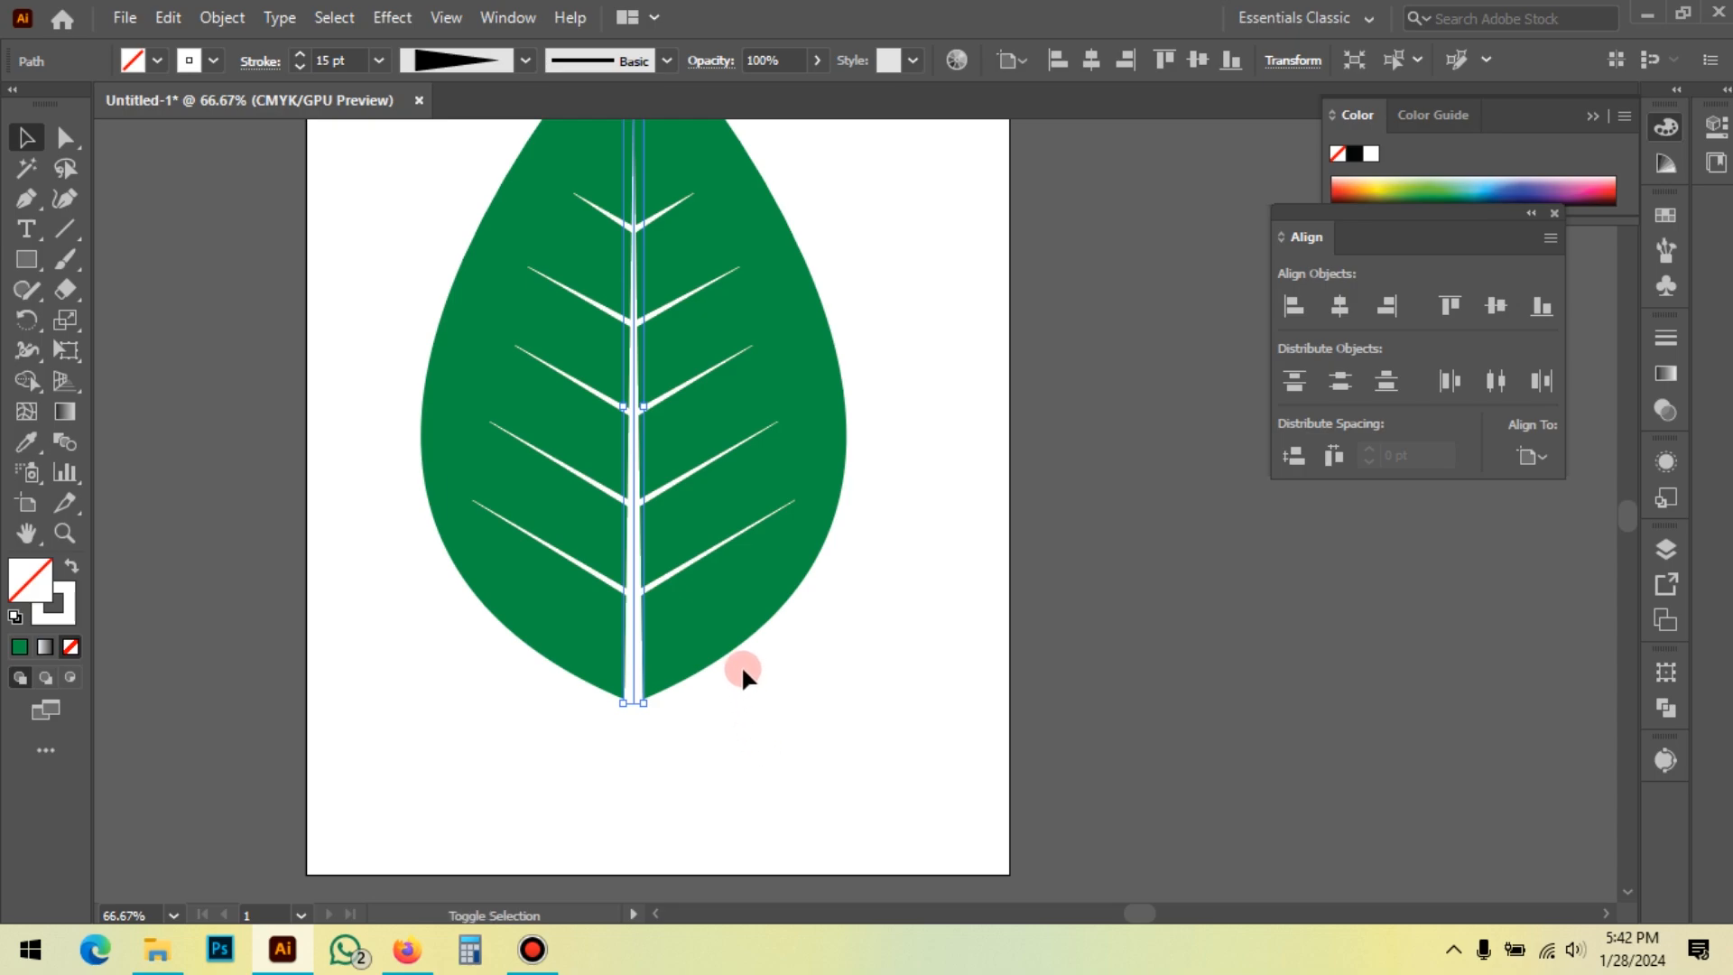
left_click(678, 575, "shift")
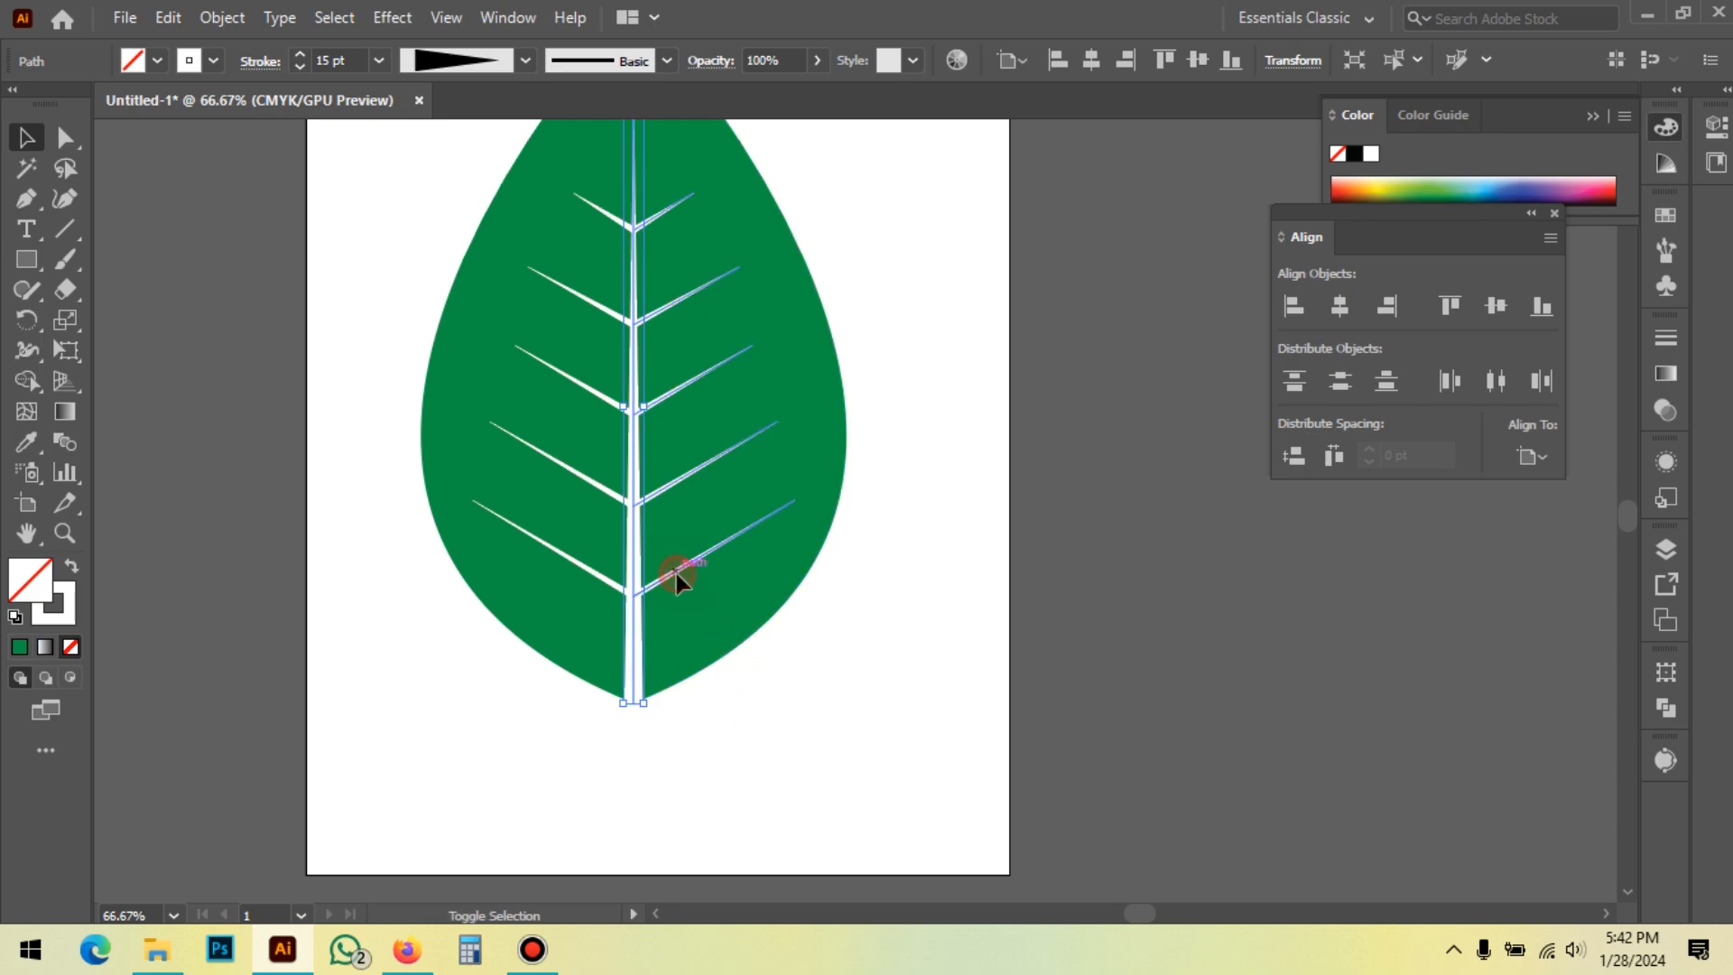
left_click(619, 589, "shift")
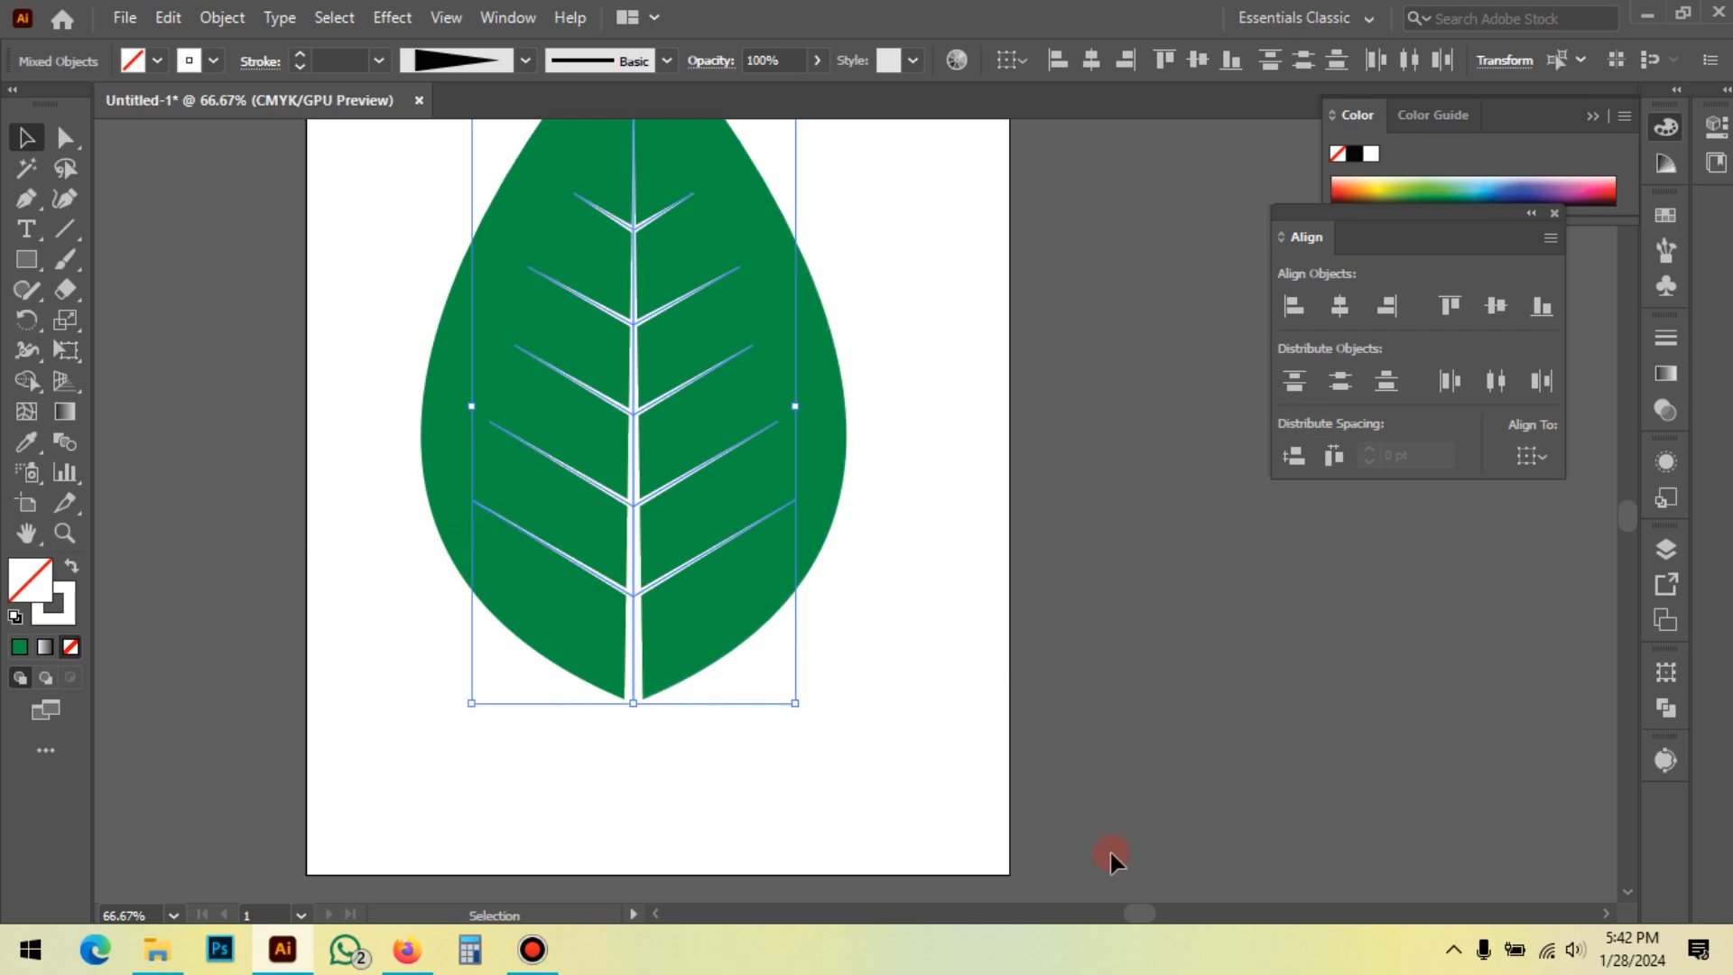
scroll(903, 388, "up", 2)
right_click(930, 224)
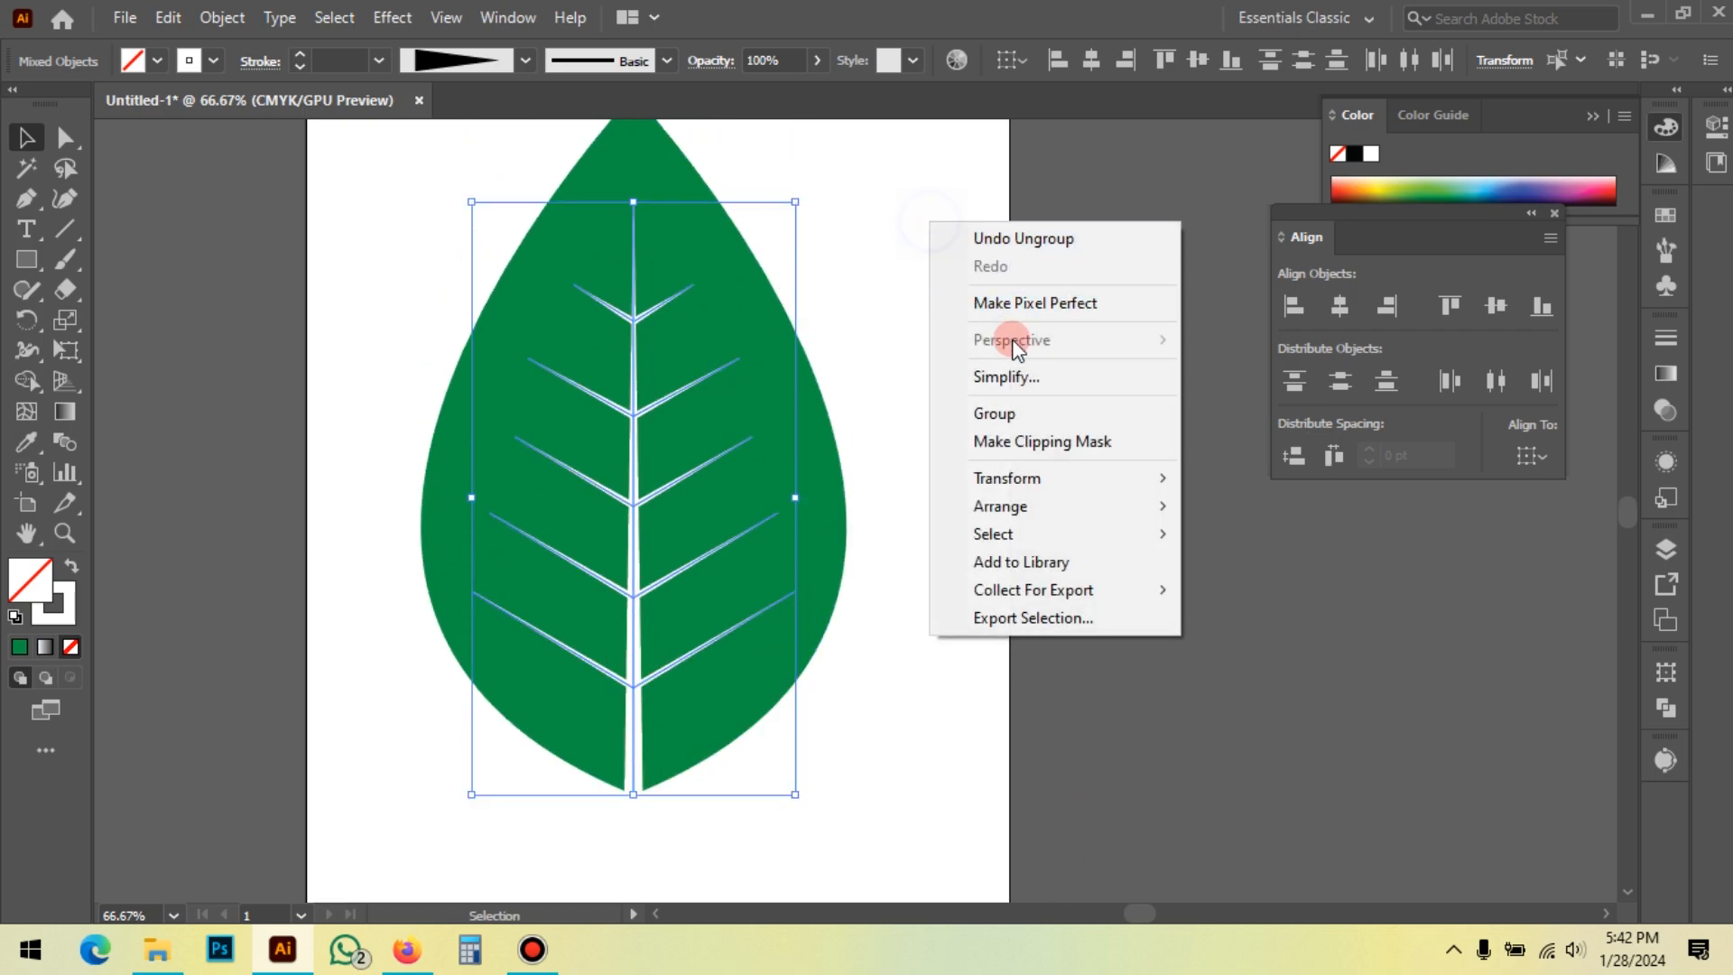
left_click(1009, 405)
Step: Try moving the vein group and the right leaf half aside, and undo both moves
left_click(683, 501)
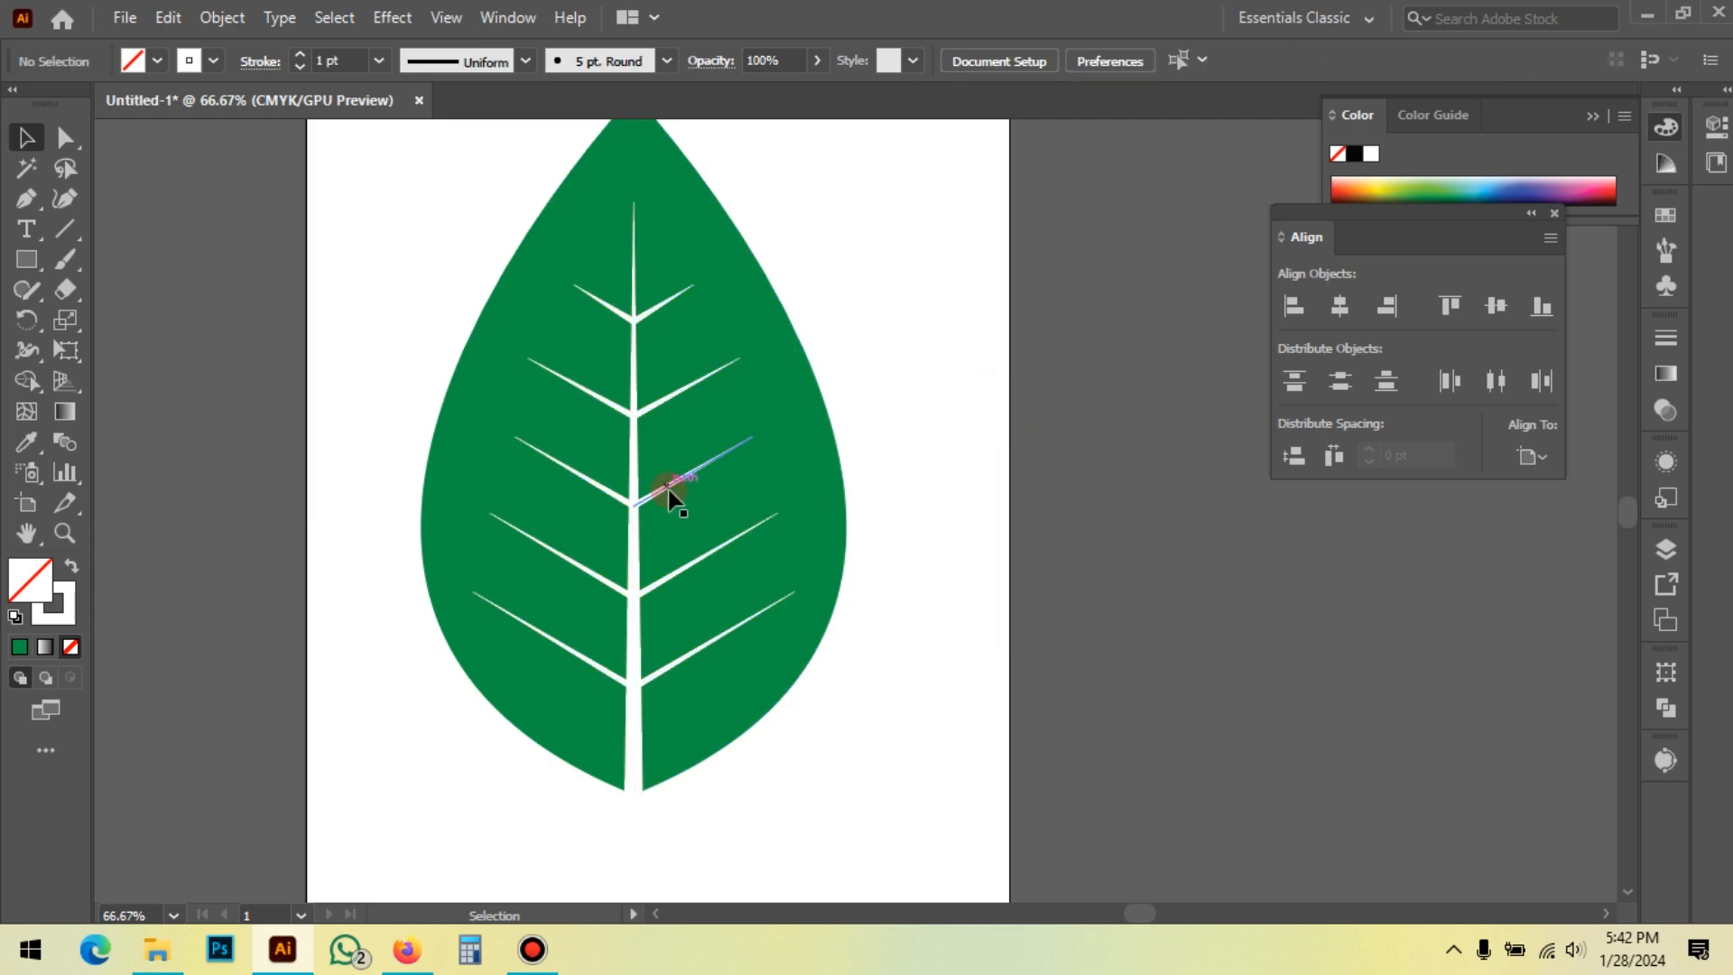
left_click_drag(669, 488, 366, 532)
key("ctrl+z")
left_click(1028, 664)
left_click_drag(786, 491, 1135, 494)
key("ctrl+z")
Step: Group the two green leaf halves into one leaf body and deselect it
left_click(562, 293, "shift")
right_click(561, 292)
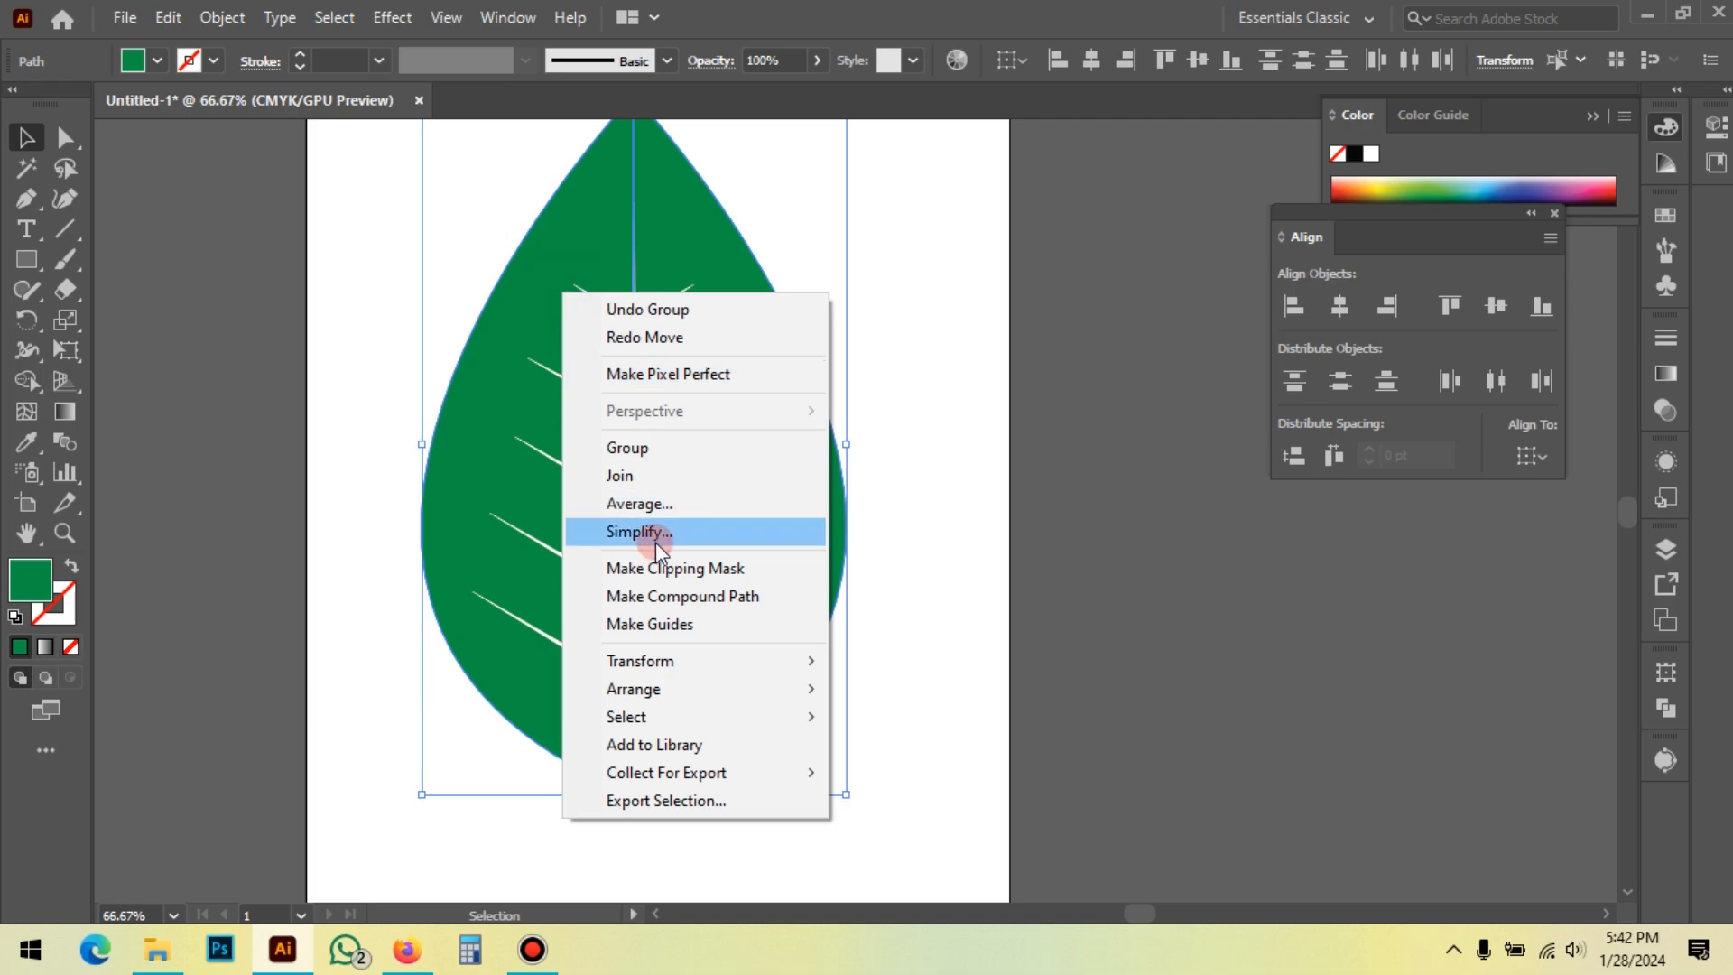
left_click(658, 450)
left_click(998, 503)
Step: Move the leaf body and the vein group aside separately as a test, undoing each move
left_click_drag(801, 420, 343, 424)
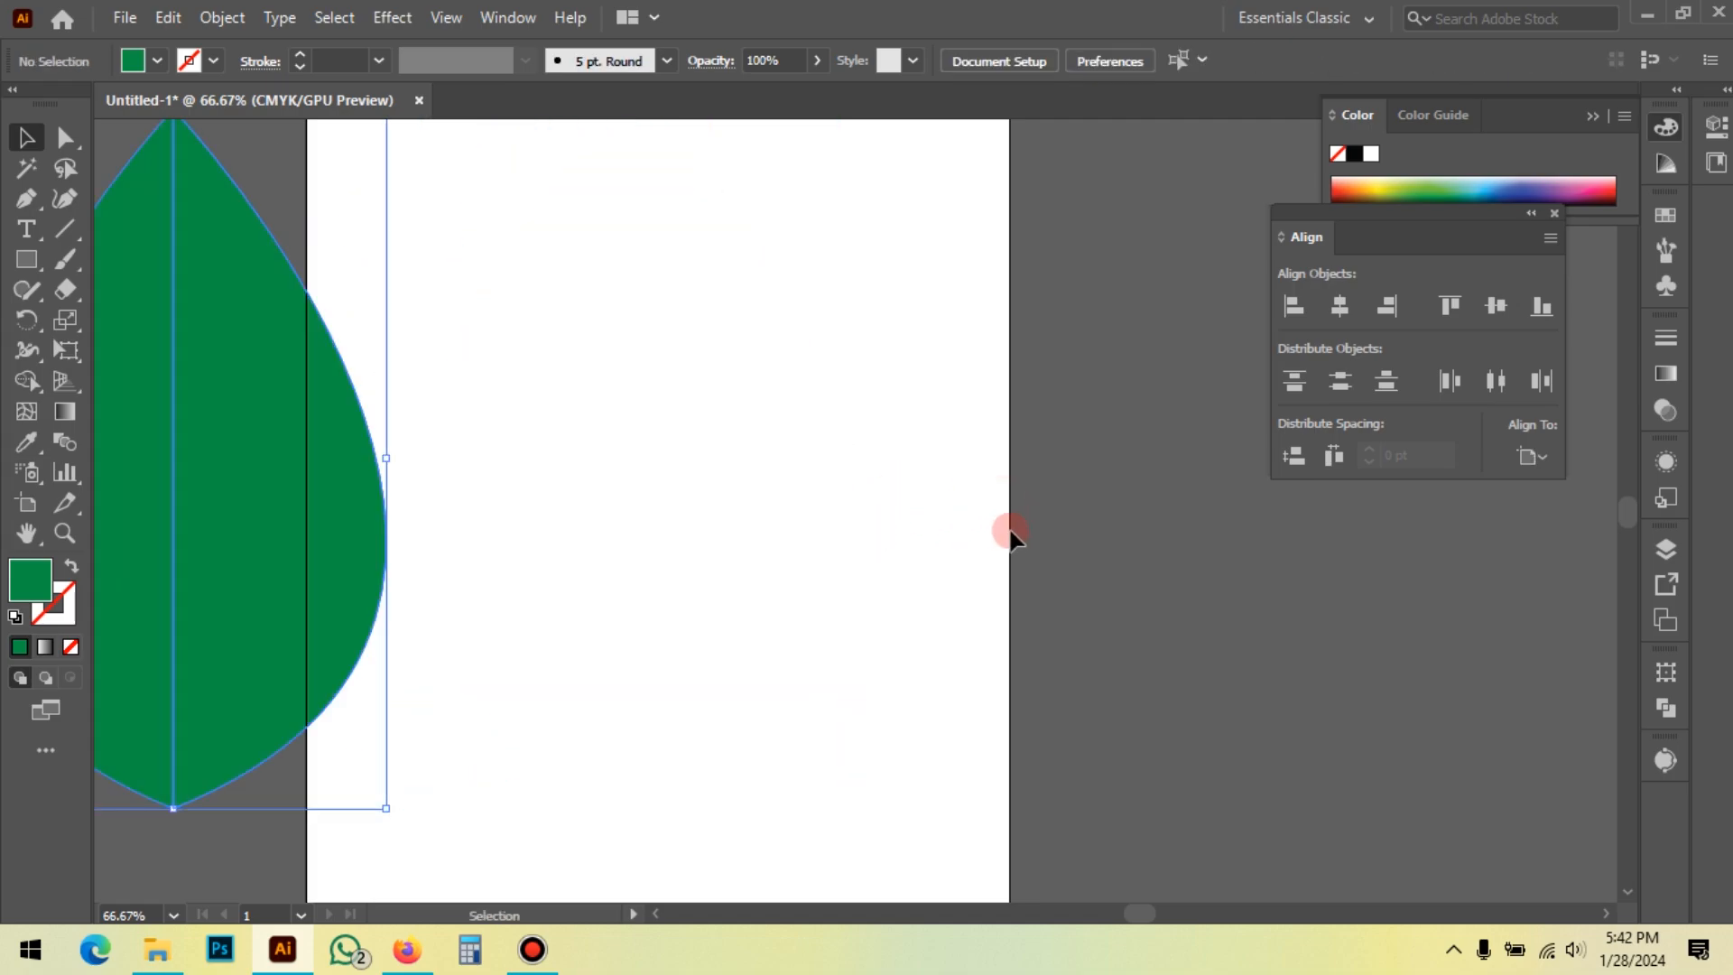
left_click(998, 541)
key("ctrl+z")
left_click(679, 492)
left_click_drag(680, 491, 350, 503)
key("ctrl+z")
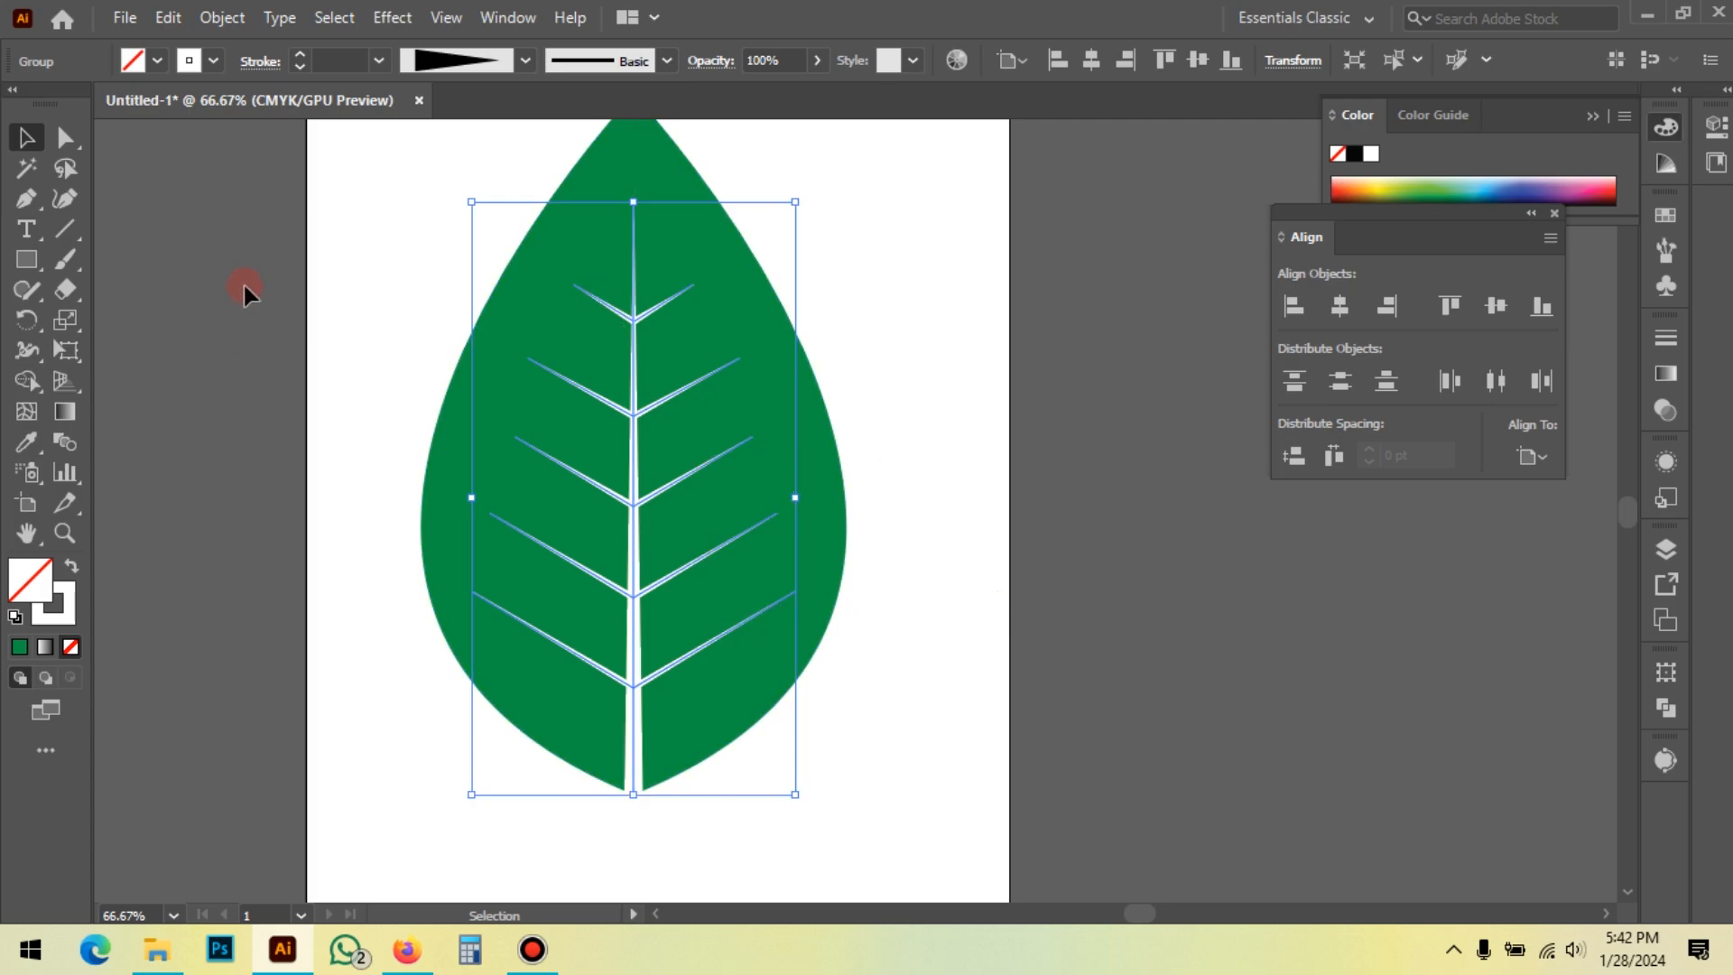
Step: Try Expand Appearance on the vein group and deselect it
left_click(222, 17)
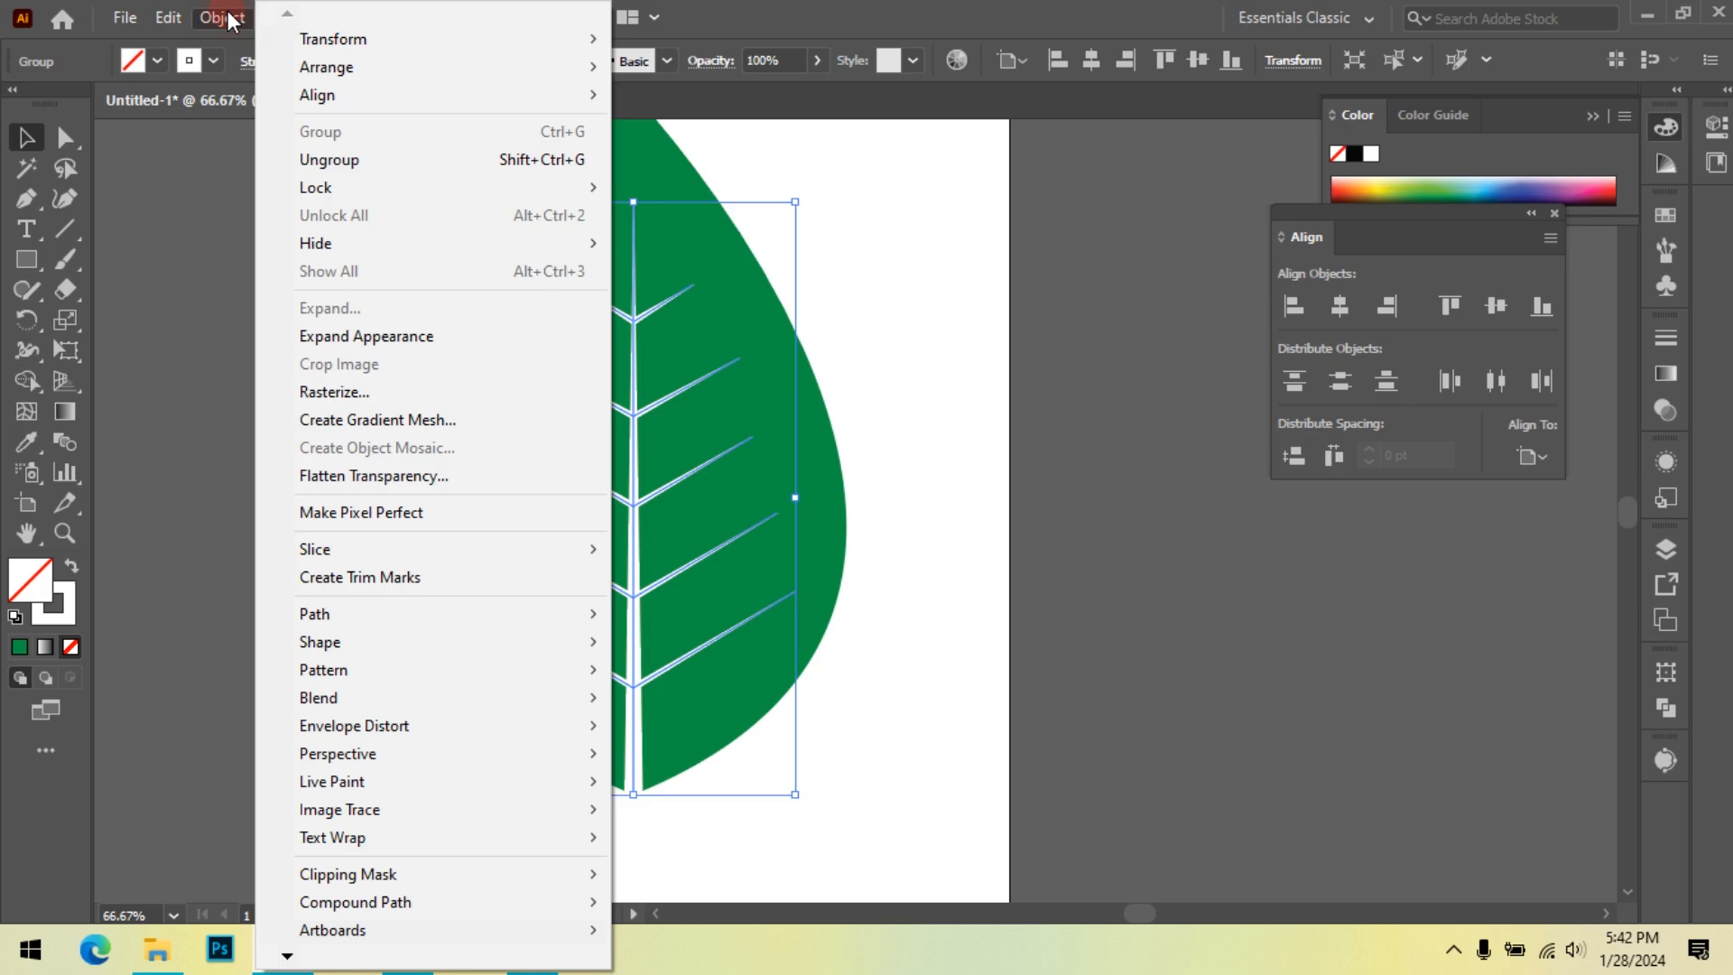
left_click(375, 337)
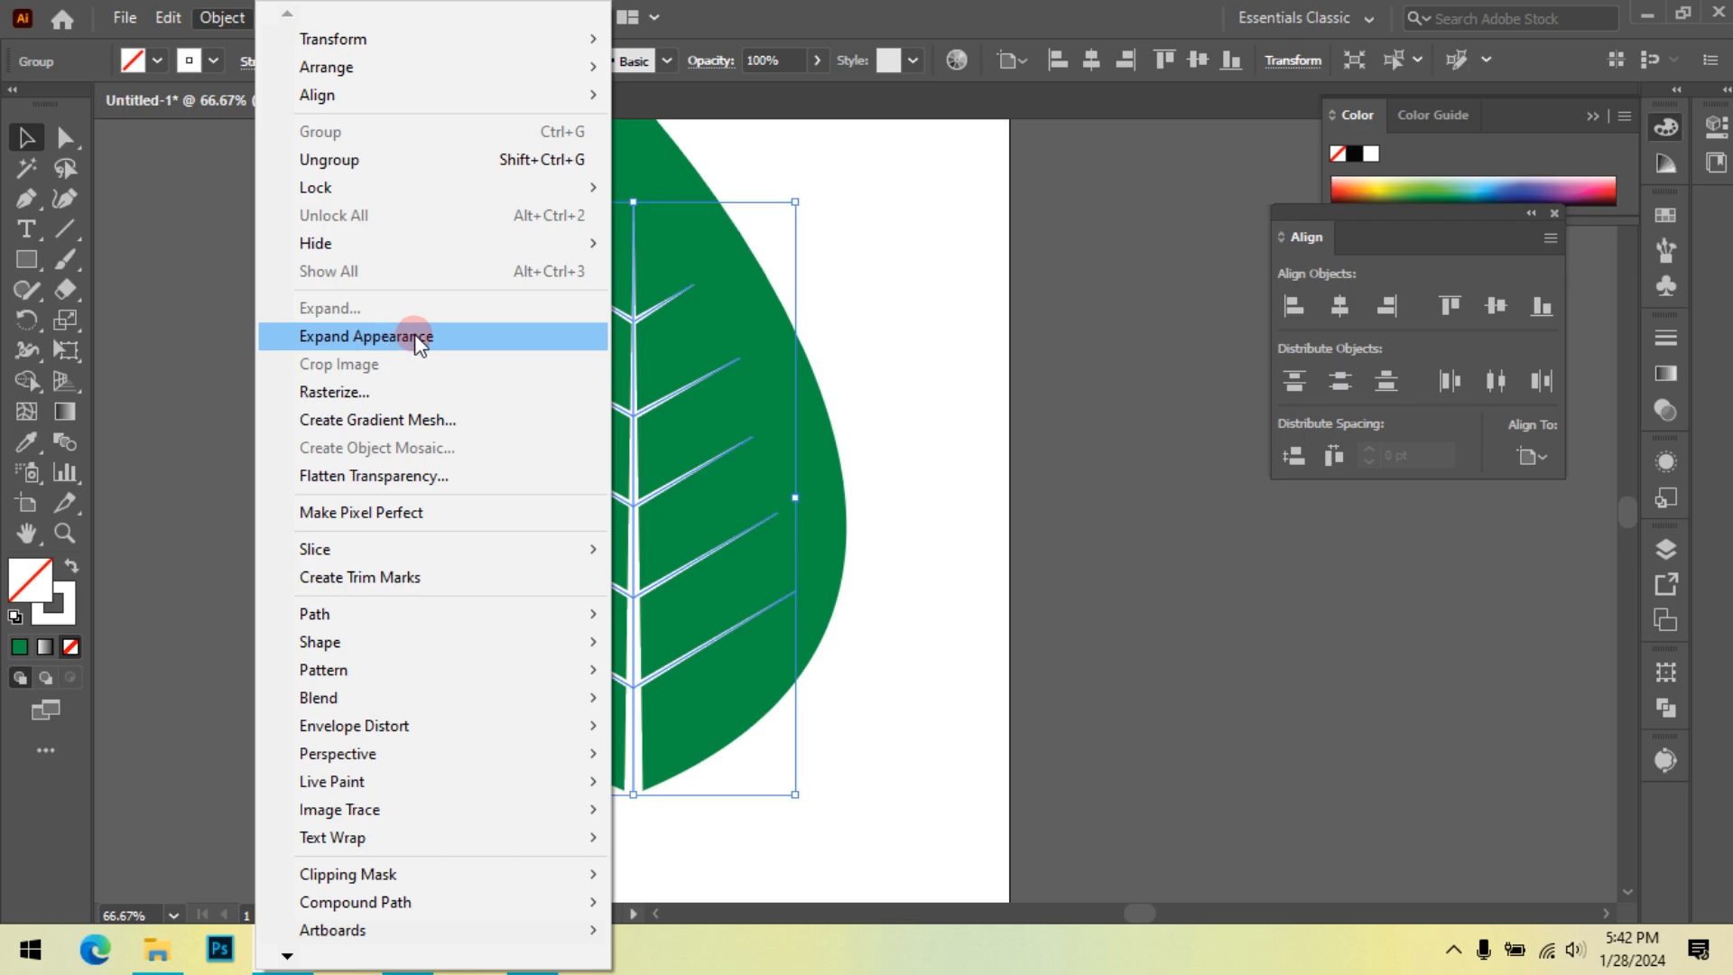
left_click(414, 334)
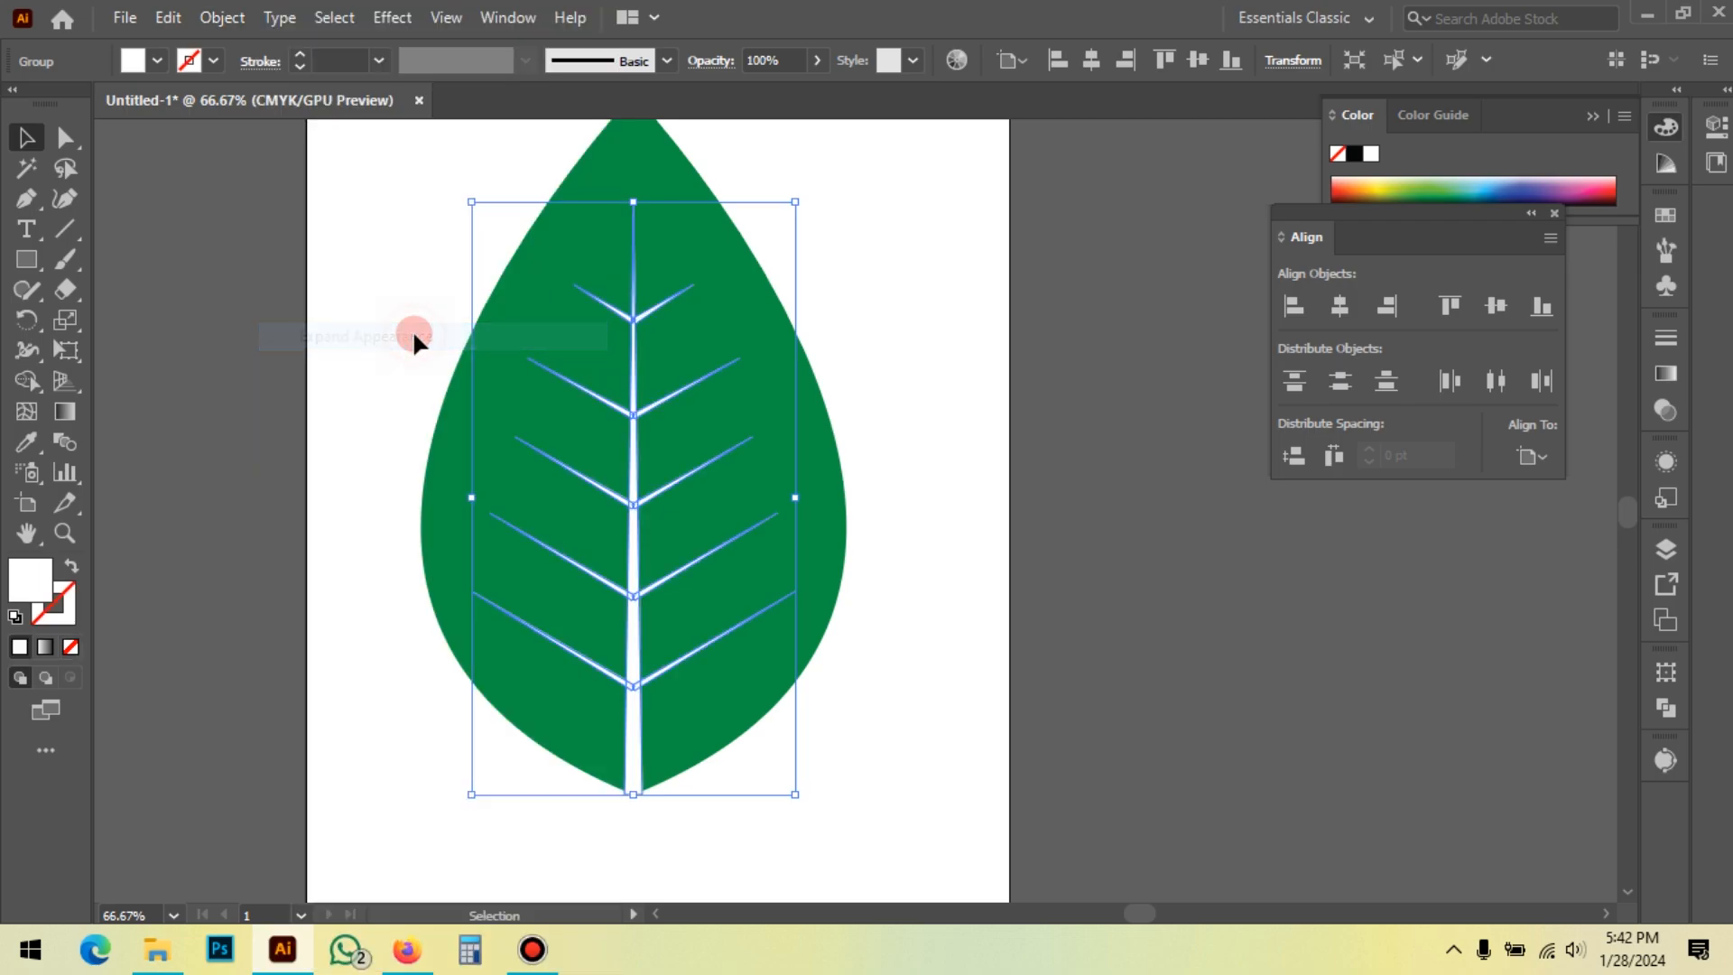
left_click(953, 753)
left_click(638, 723)
left_click(930, 722)
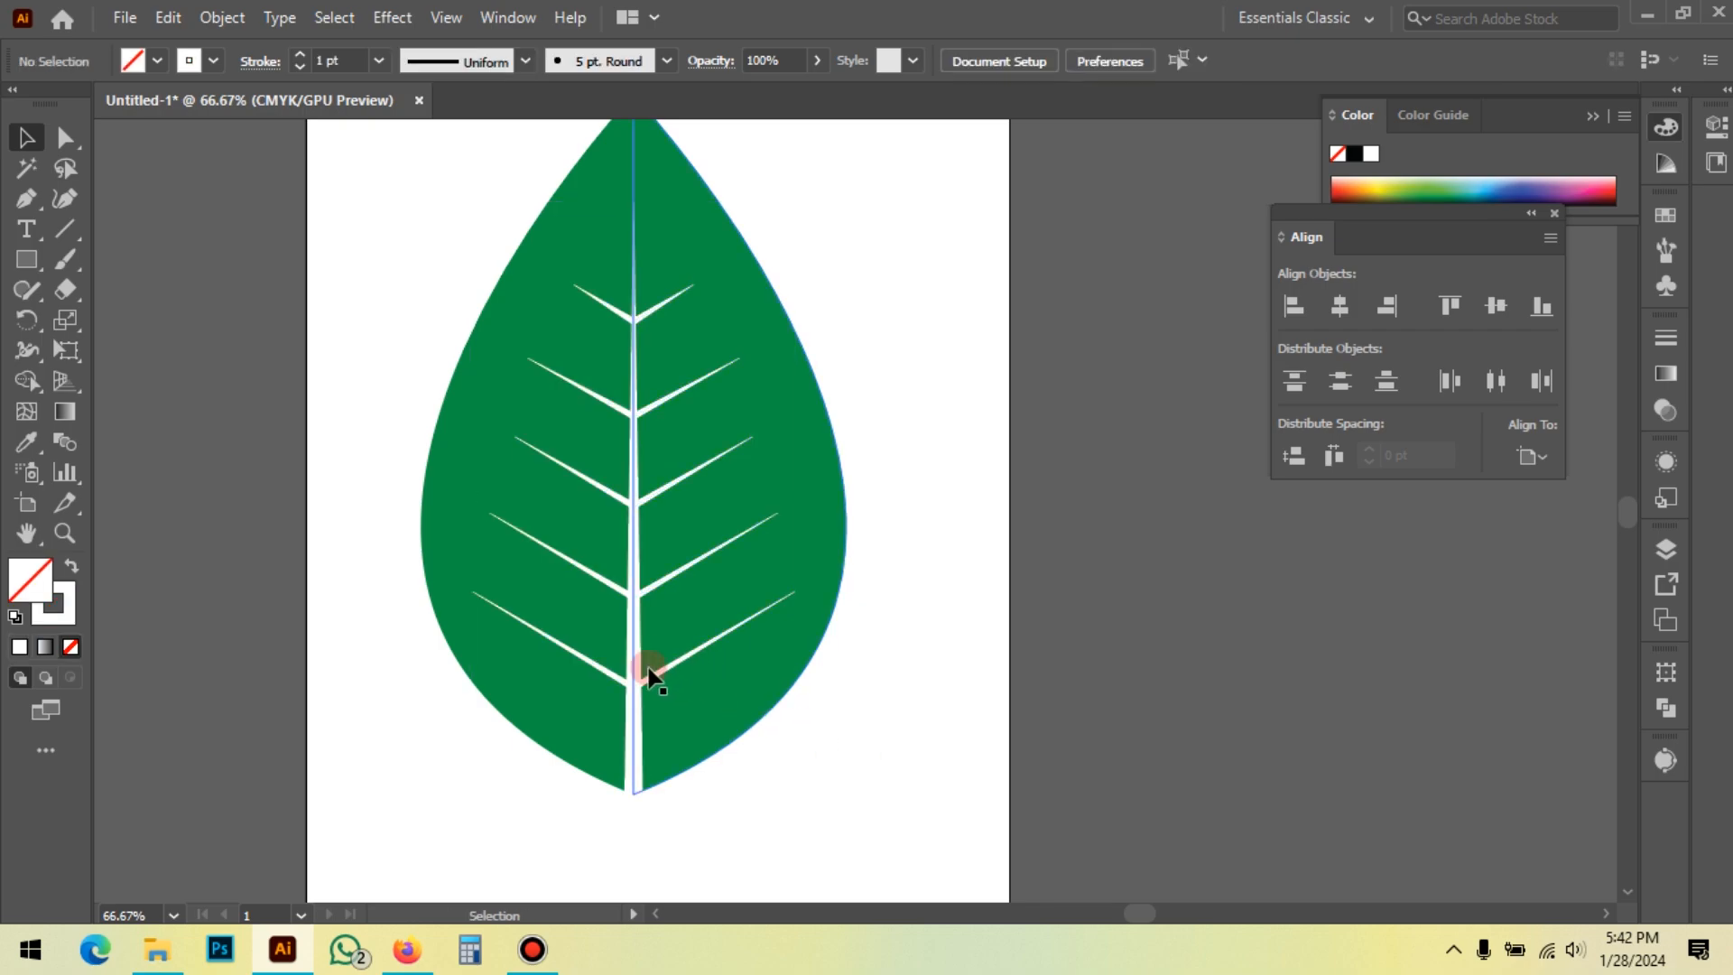
Step: Convert the grouped vein strokes into filled shapes with Expand Appearance and bring the fill to the front
left_click(639, 677)
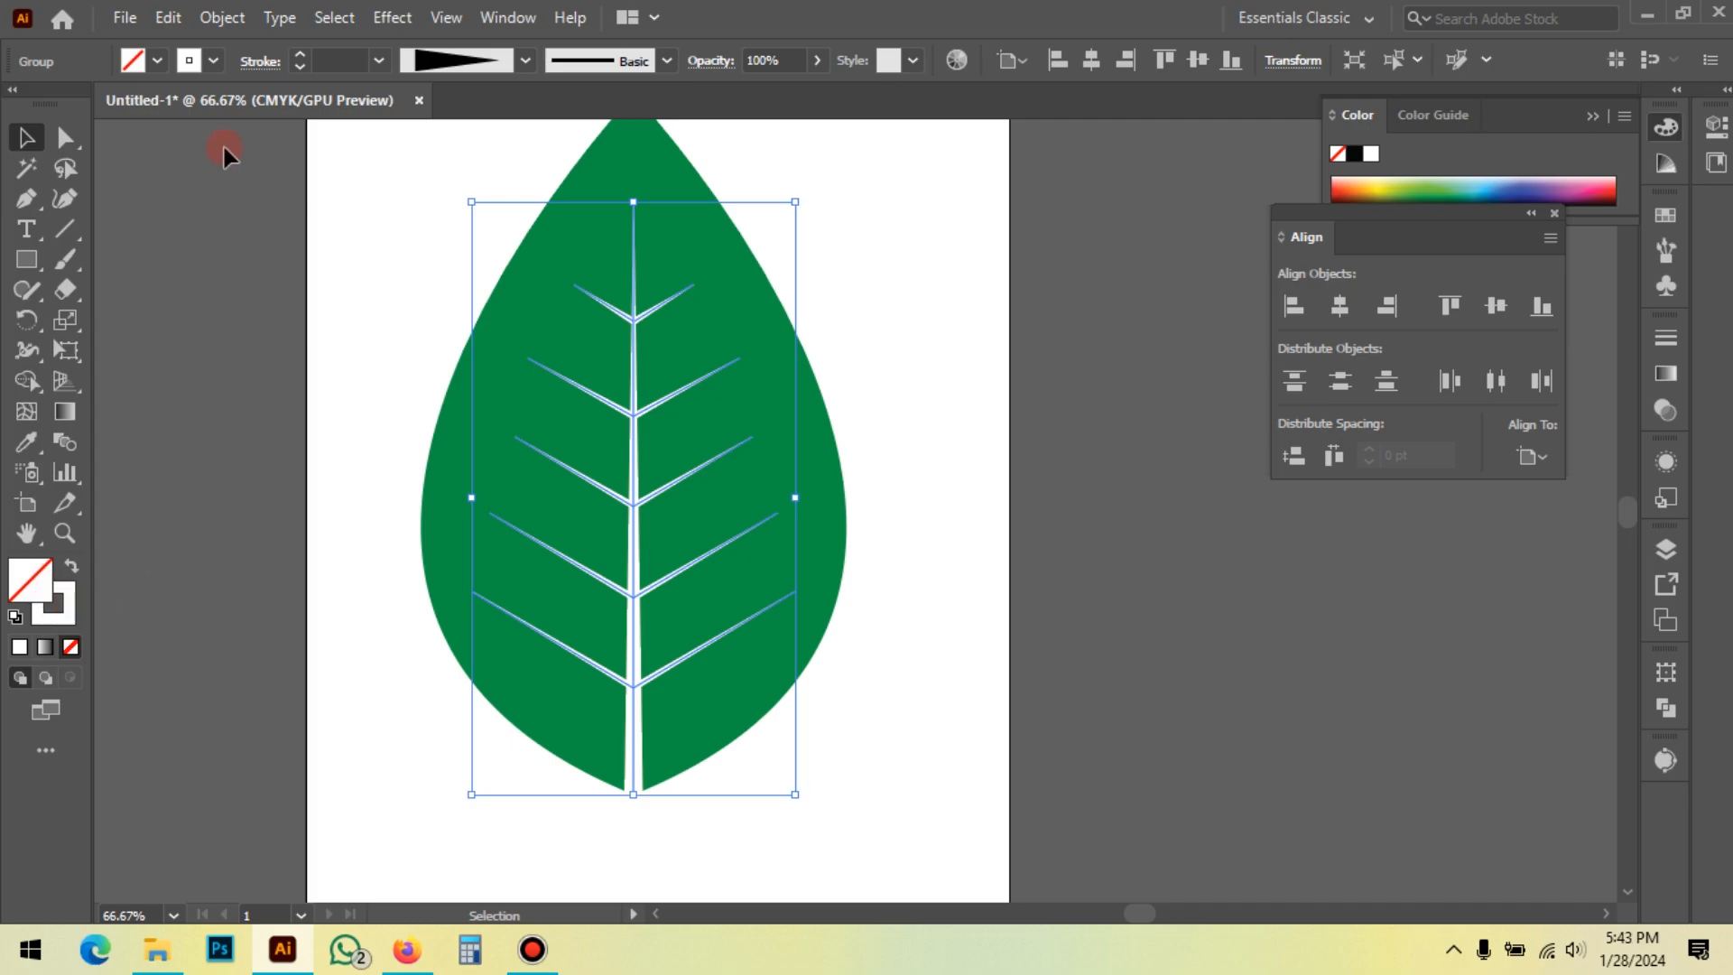
left_click(222, 17)
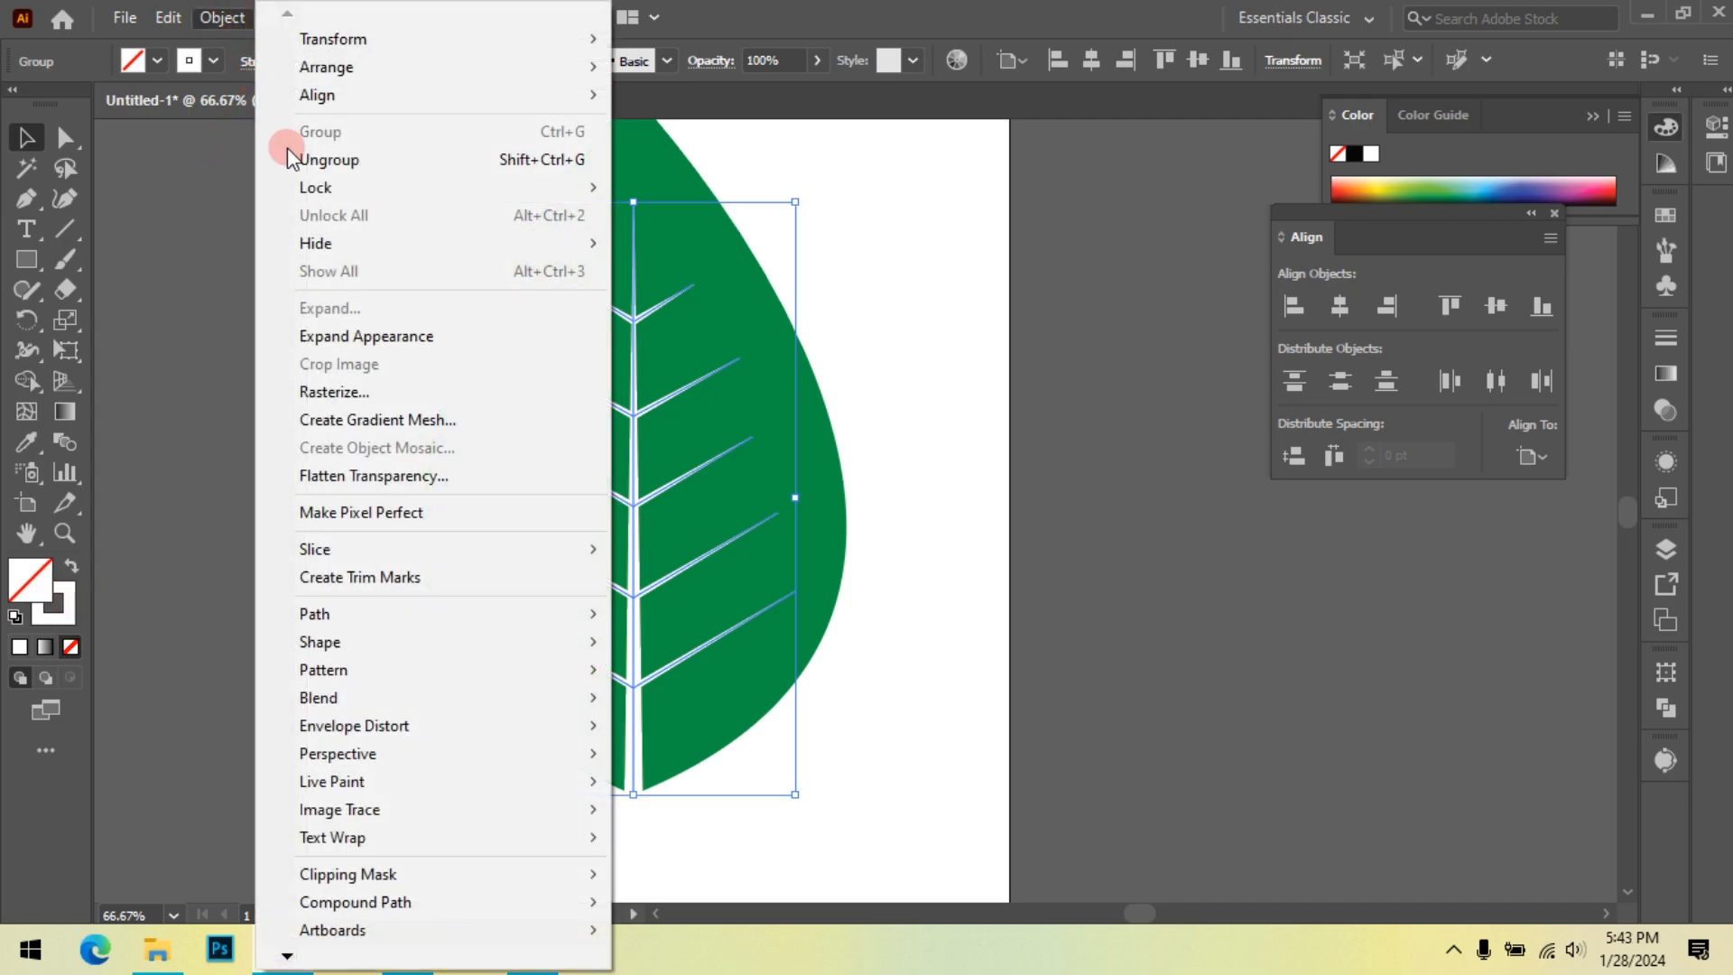
left_click(387, 350)
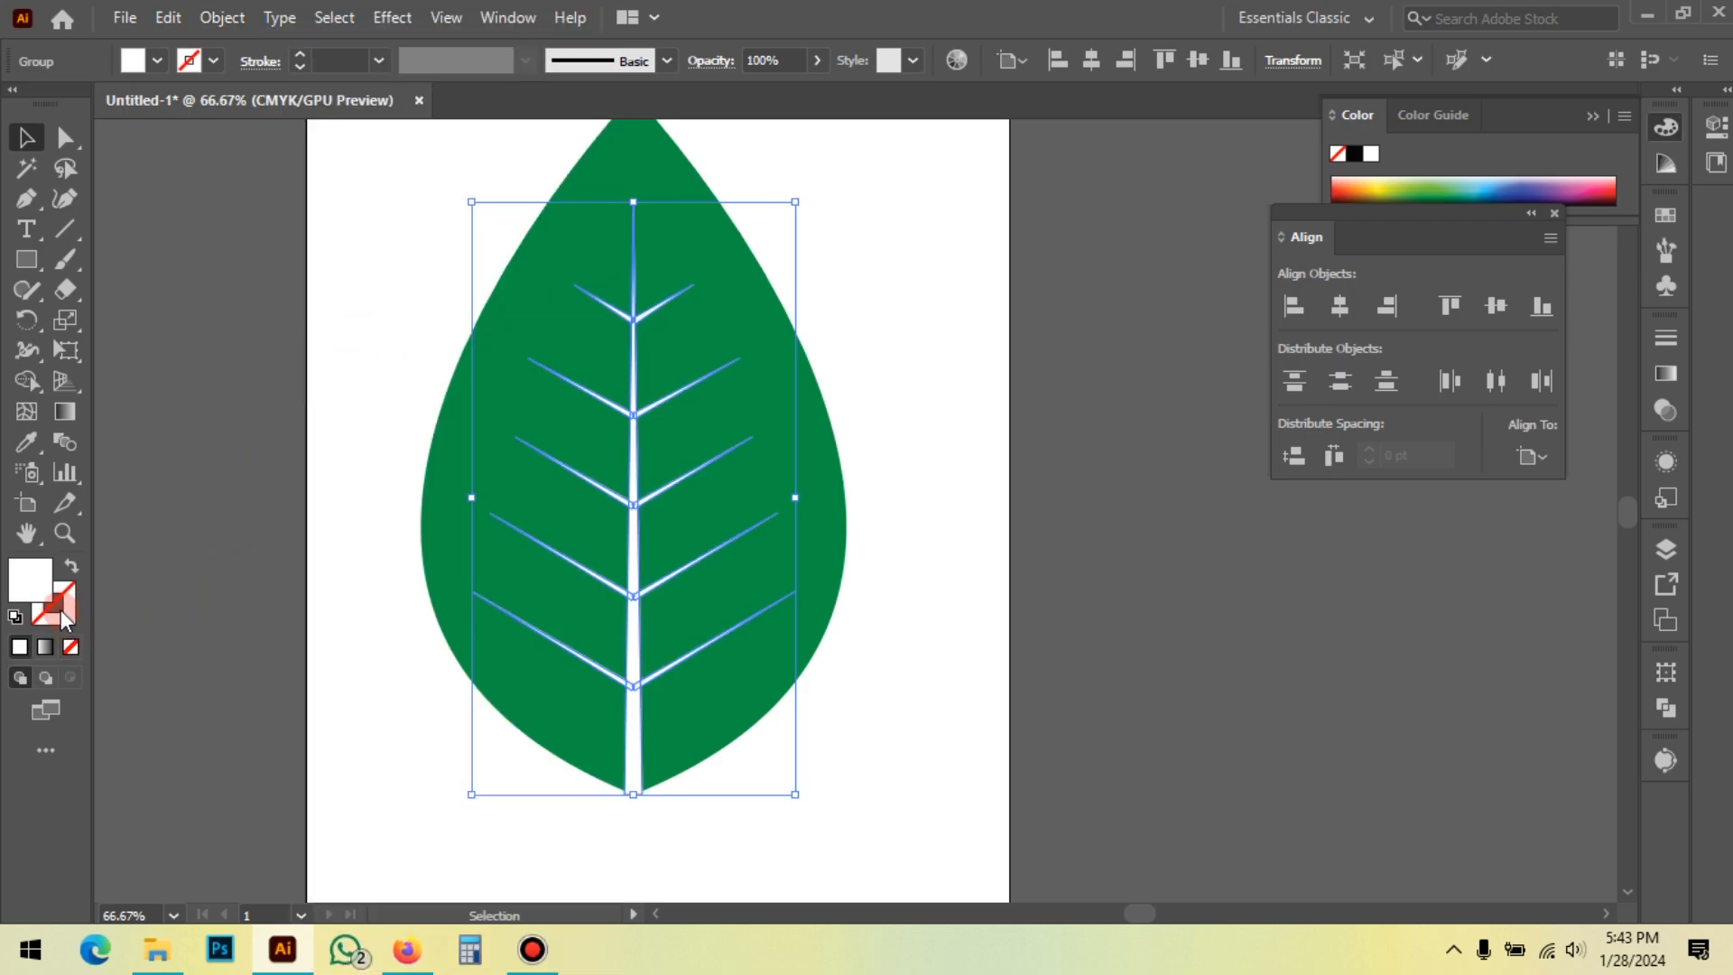
left_click(32, 574)
Step: Group the green leaf body with its expanded veins and deselect the leaf
left_click(388, 230)
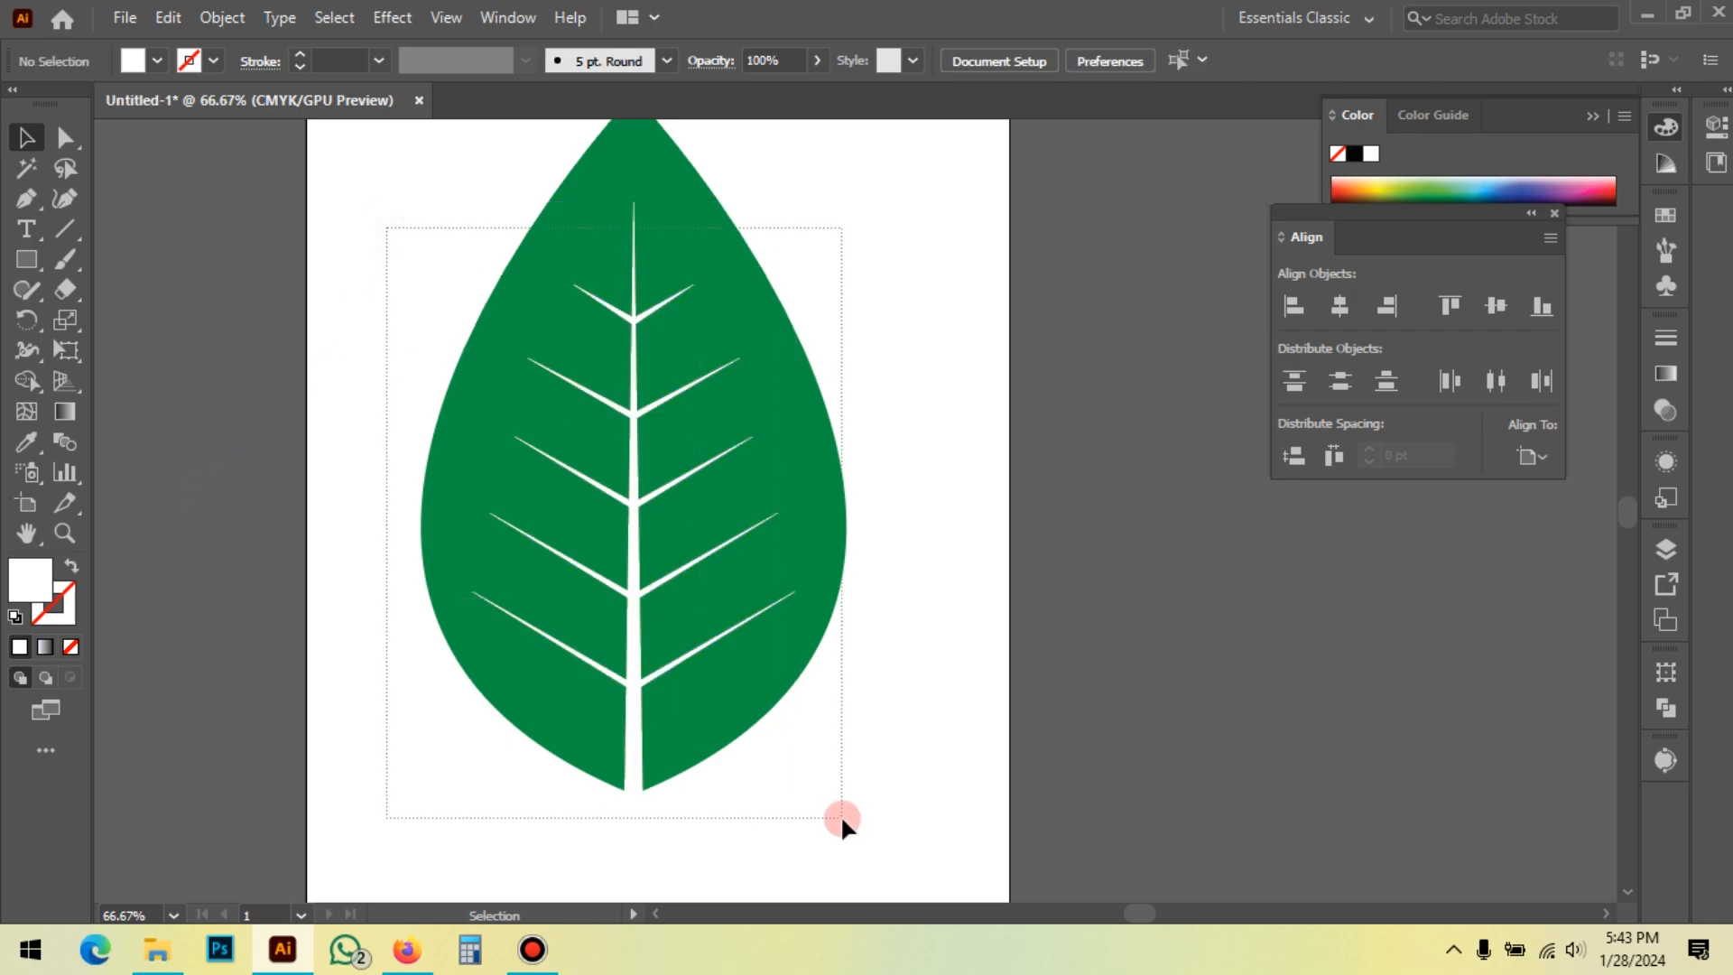
left_click_drag(842, 821, 842, 821)
right_click(895, 330)
left_click(1025, 520)
left_click(393, 433)
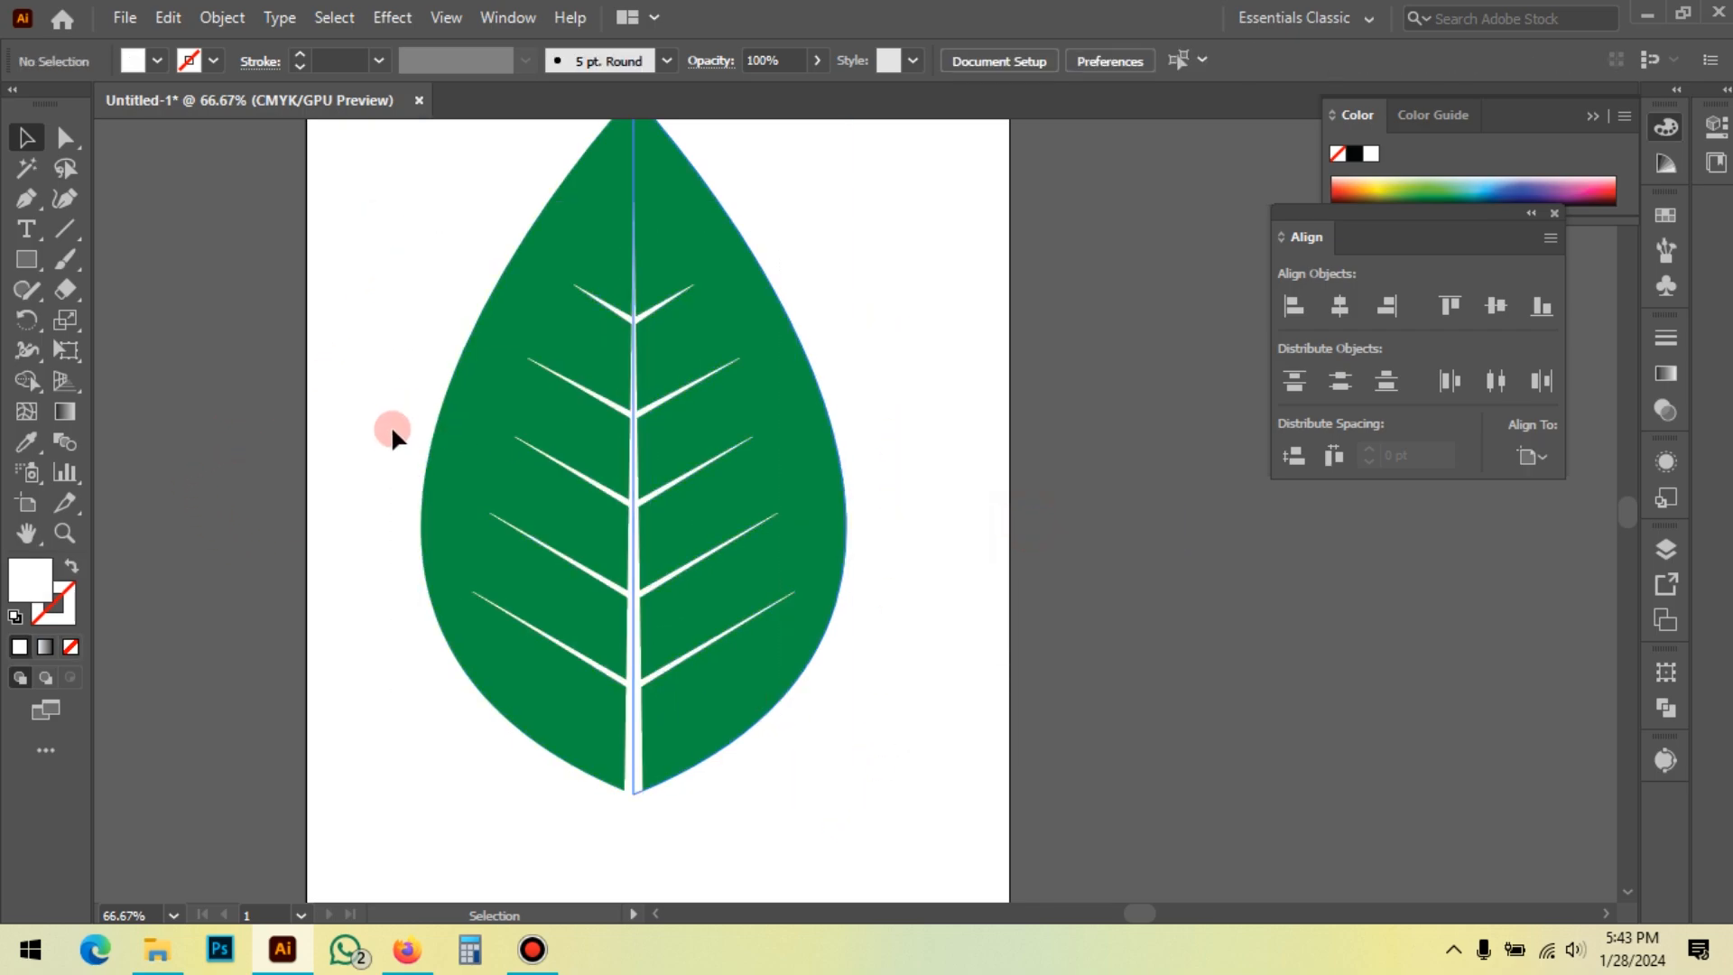
Step: Place a duplicate of the expanded leaf between the artboard and the spare leaf
scroll(392, 425, "down", 2)
left_click_drag(472, 472, 849, 440)
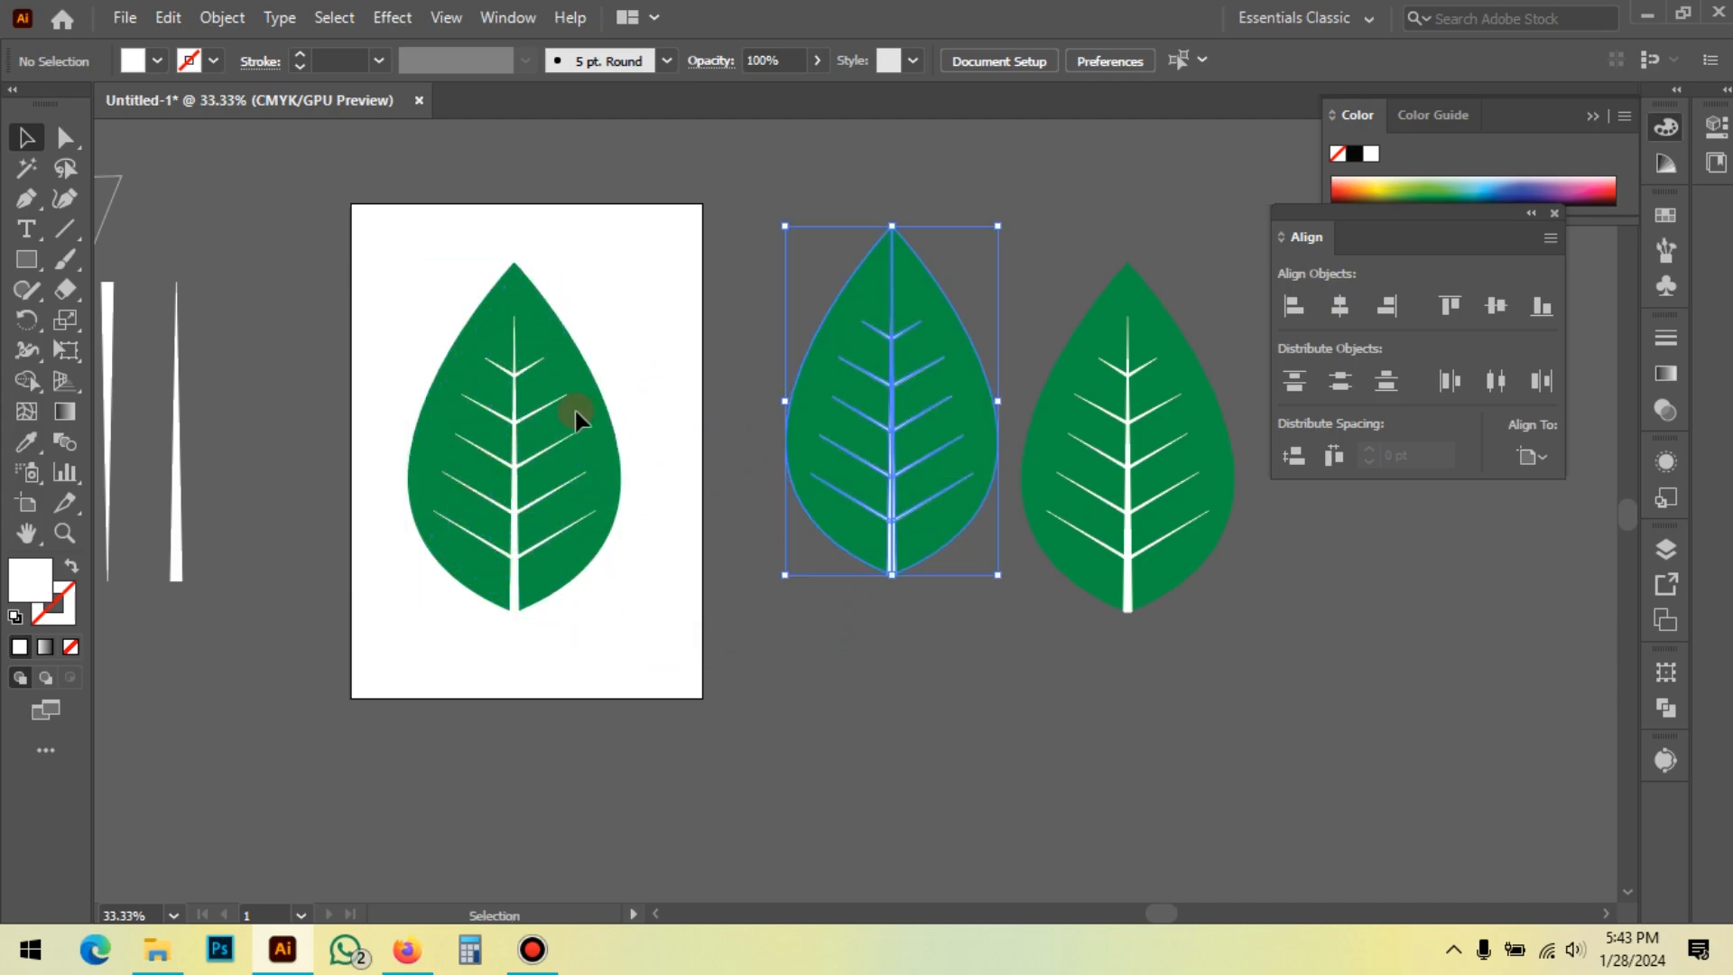
Step: Scale the artboard leaf down proportionally from its top tip to about a fifth of its size and inspect it
left_click(575, 410)
left_click_drag(515, 607, 515, 331)
left_click(580, 470)
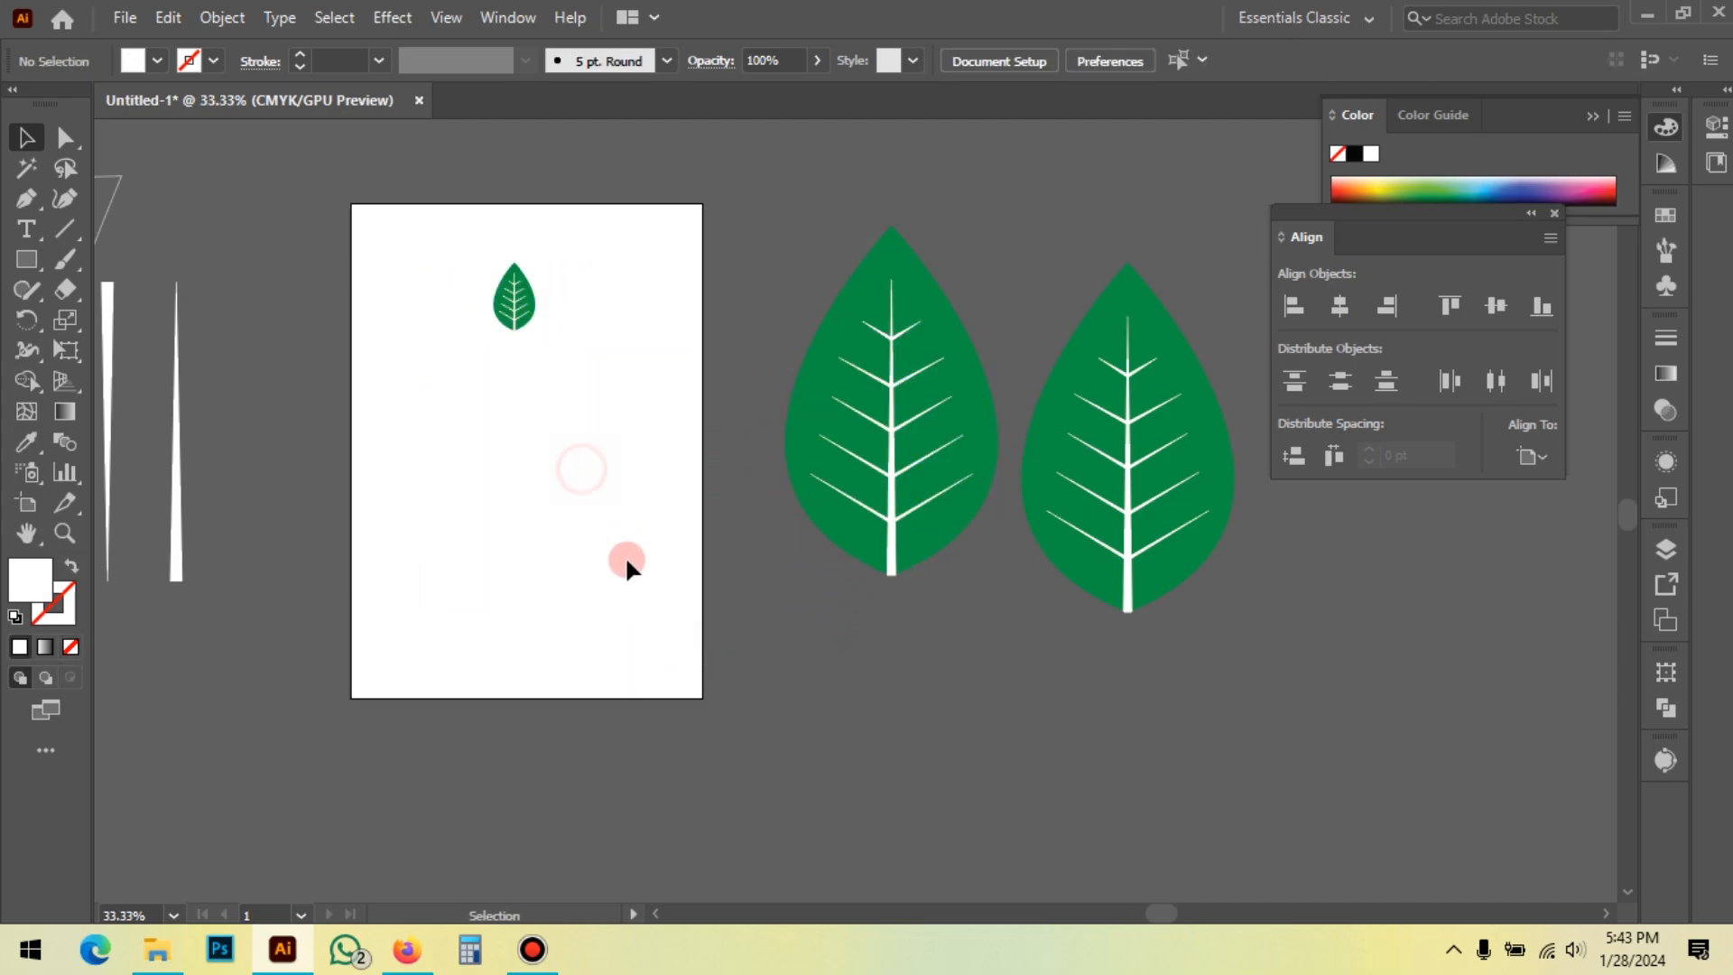
scroll(572, 352, "up", 3)
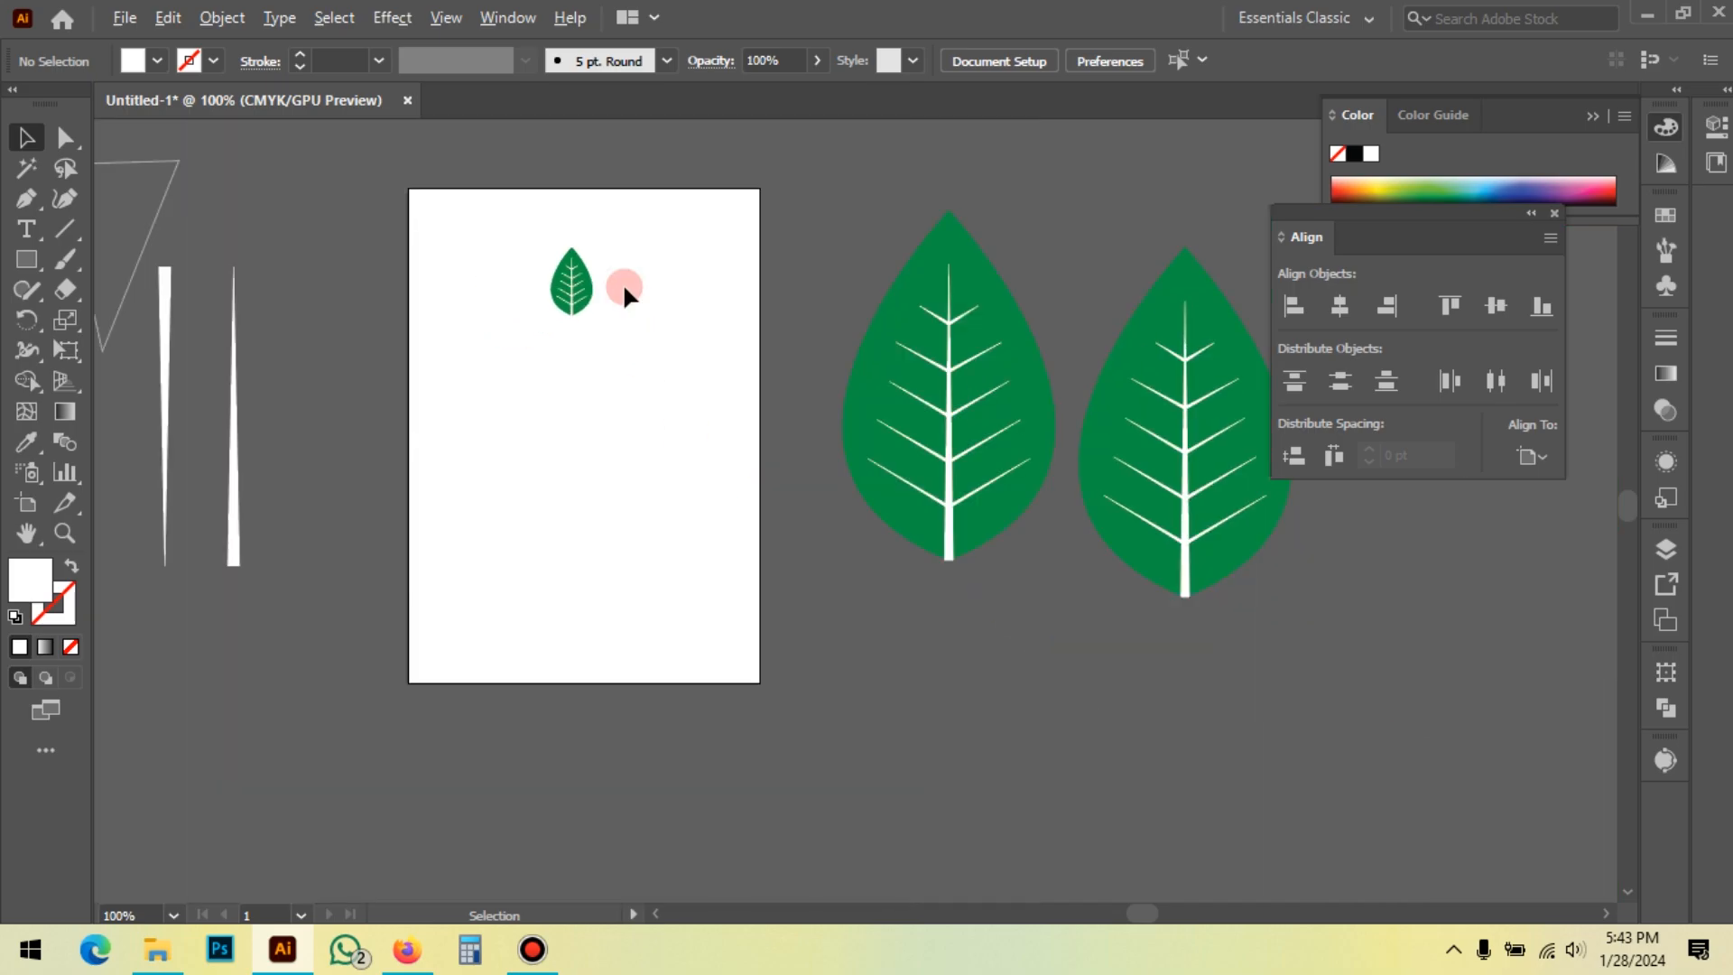
Step: Enlarge the small leaf proportionally until it extends far beyond the artboard, and deselect it
left_click_drag(620, 263, 553, 816)
scroll(650, 442, "down", 3)
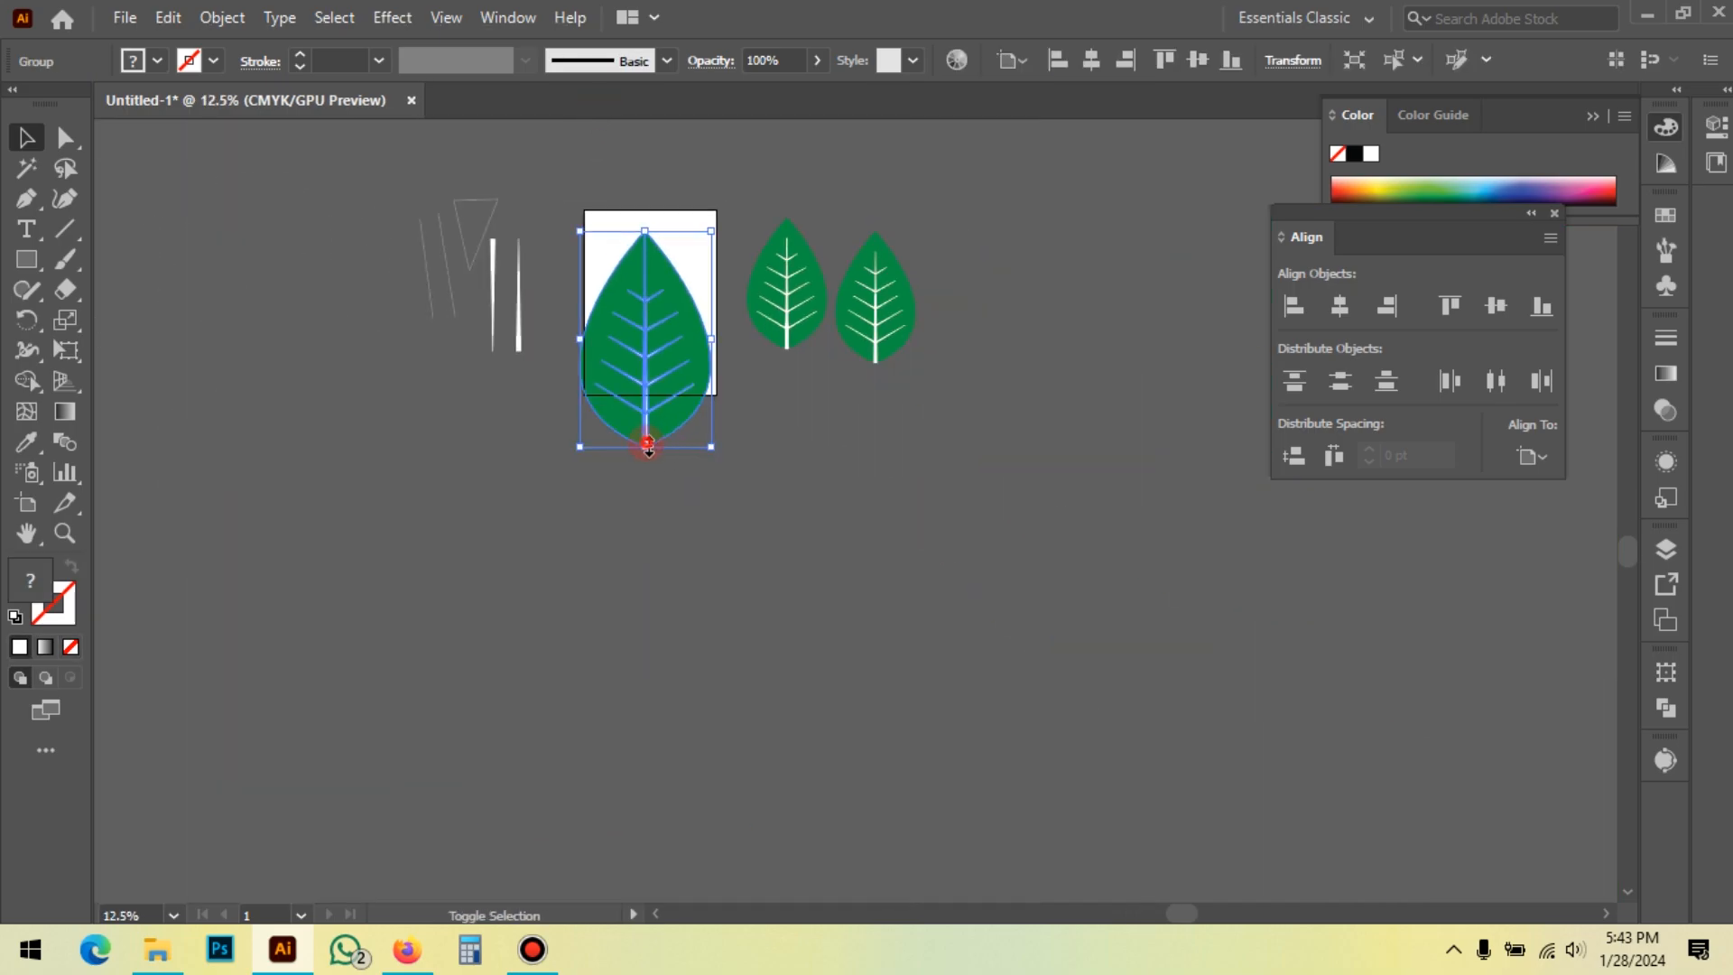
left_click_drag(648, 446, 789, 843)
left_click(1051, 699)
left_click_drag(1001, 604, 929, 646)
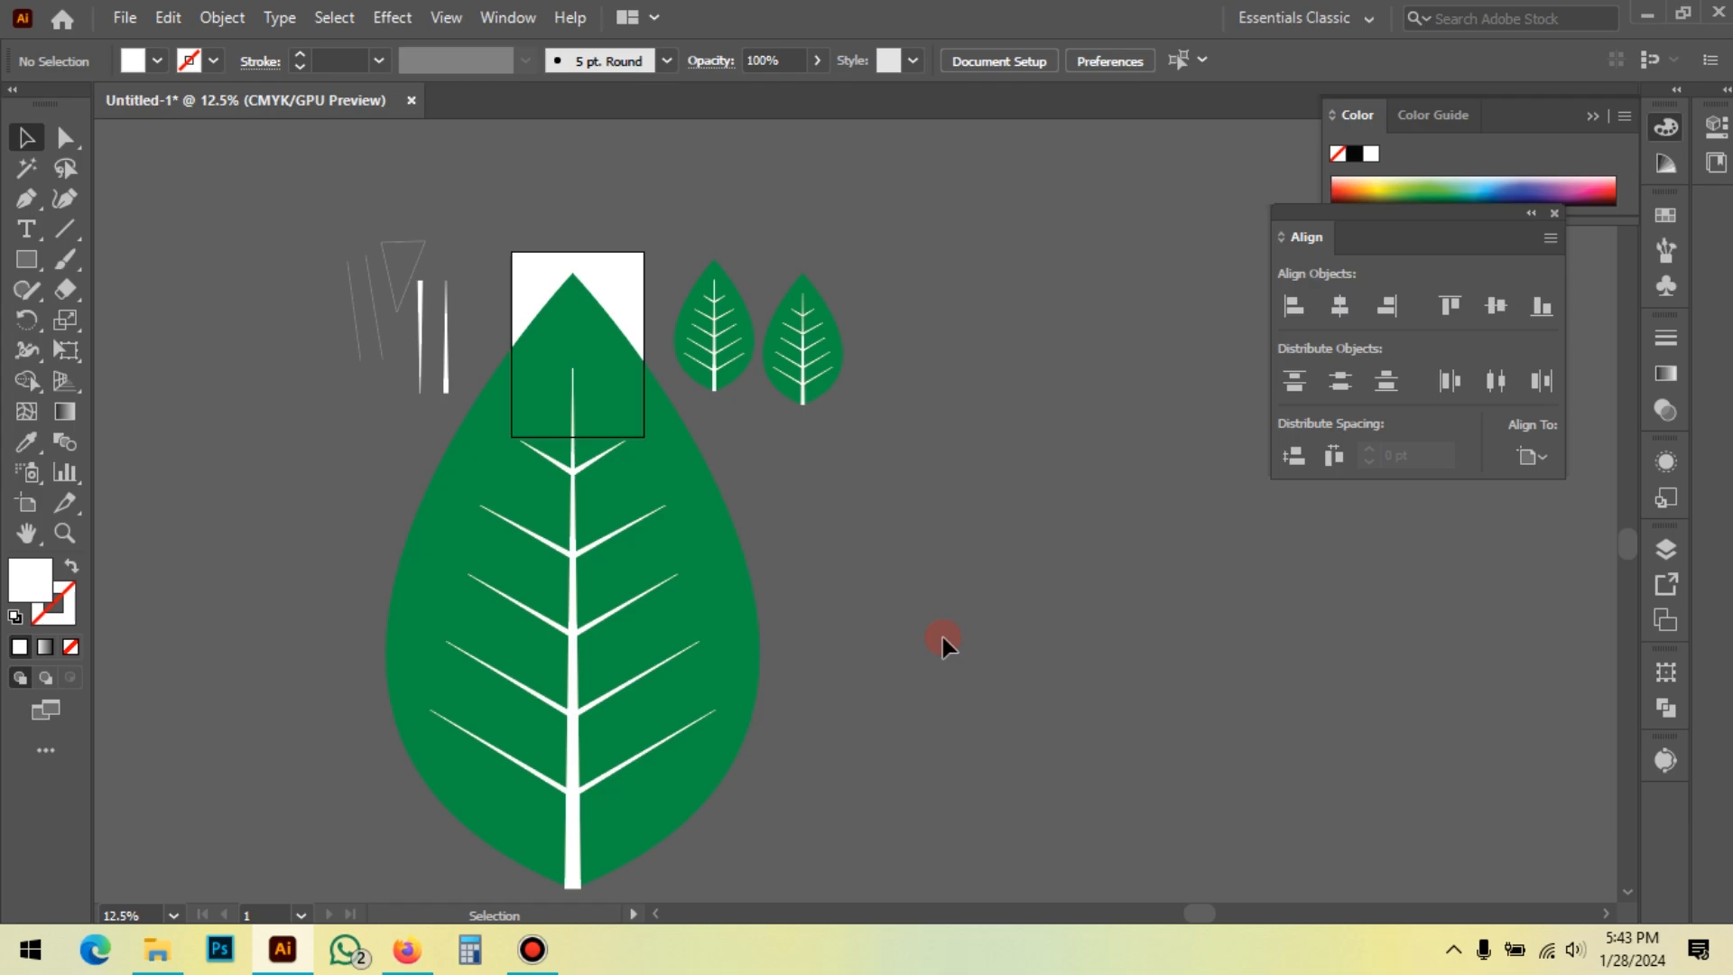
Step: Undo the enlargements and the earlier reduction of the artboard leaf
key("ctrl+z")
key("ctrl+z")
left_click(677, 619)
scroll(570, 292, "up", 2)
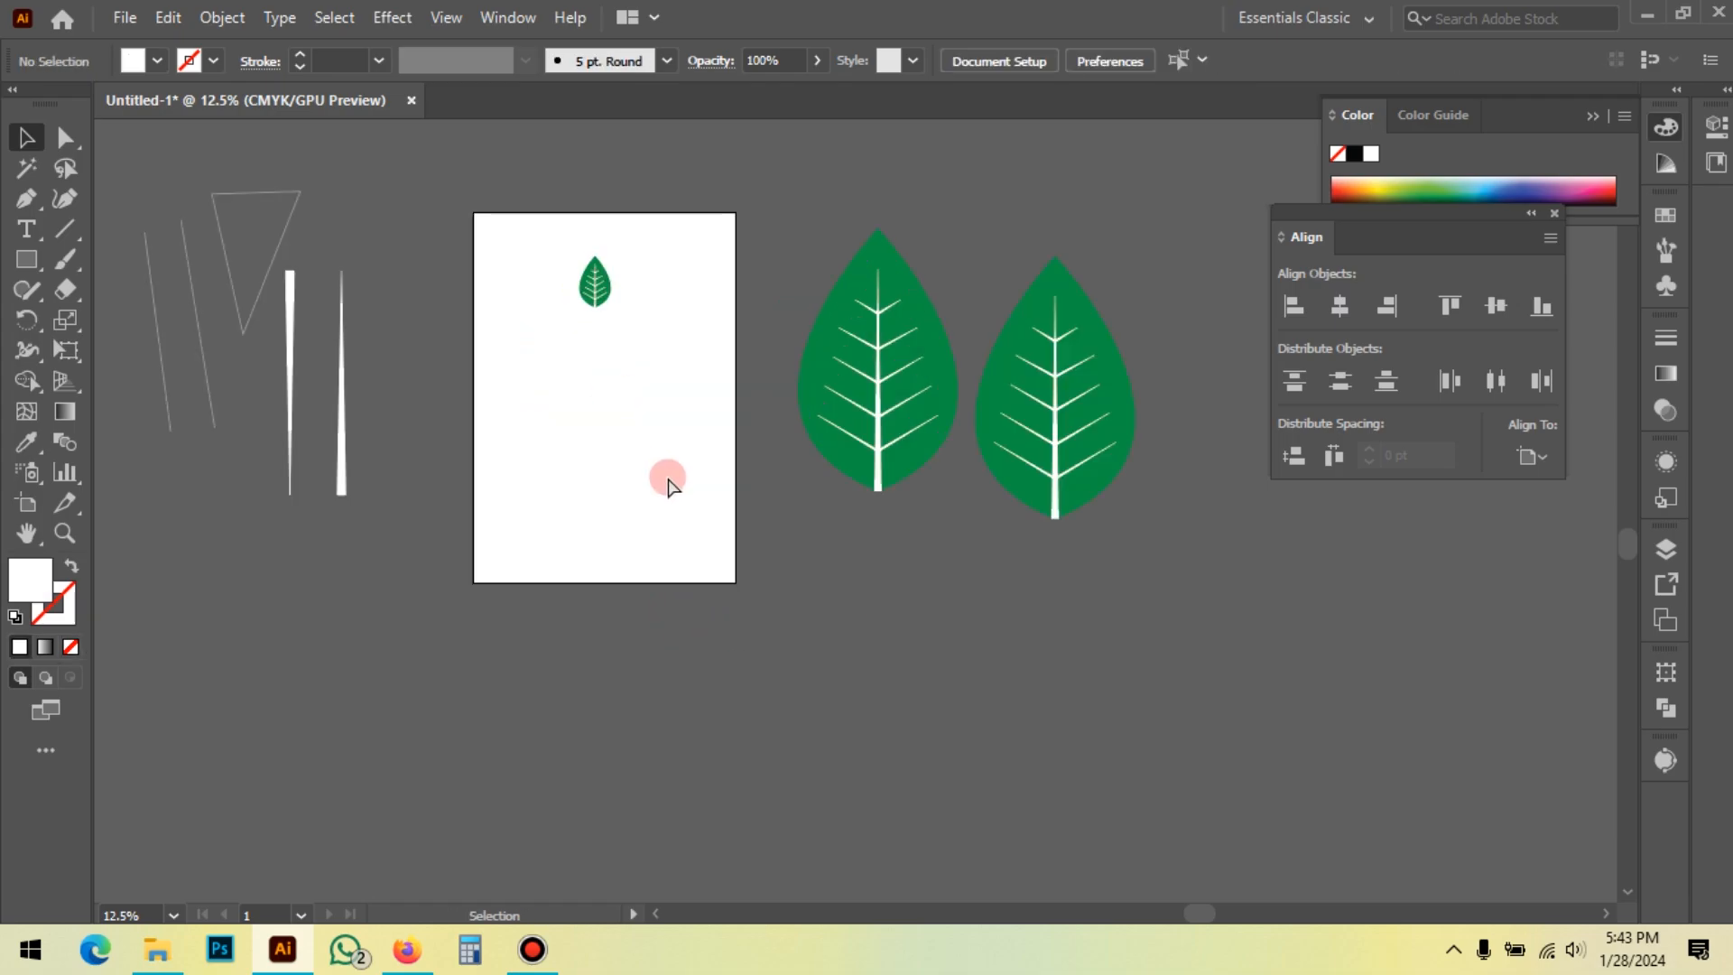
key("ctrl+z")
left_click(686, 526)
scroll(738, 397, "up", 2)
left_click(747, 228)
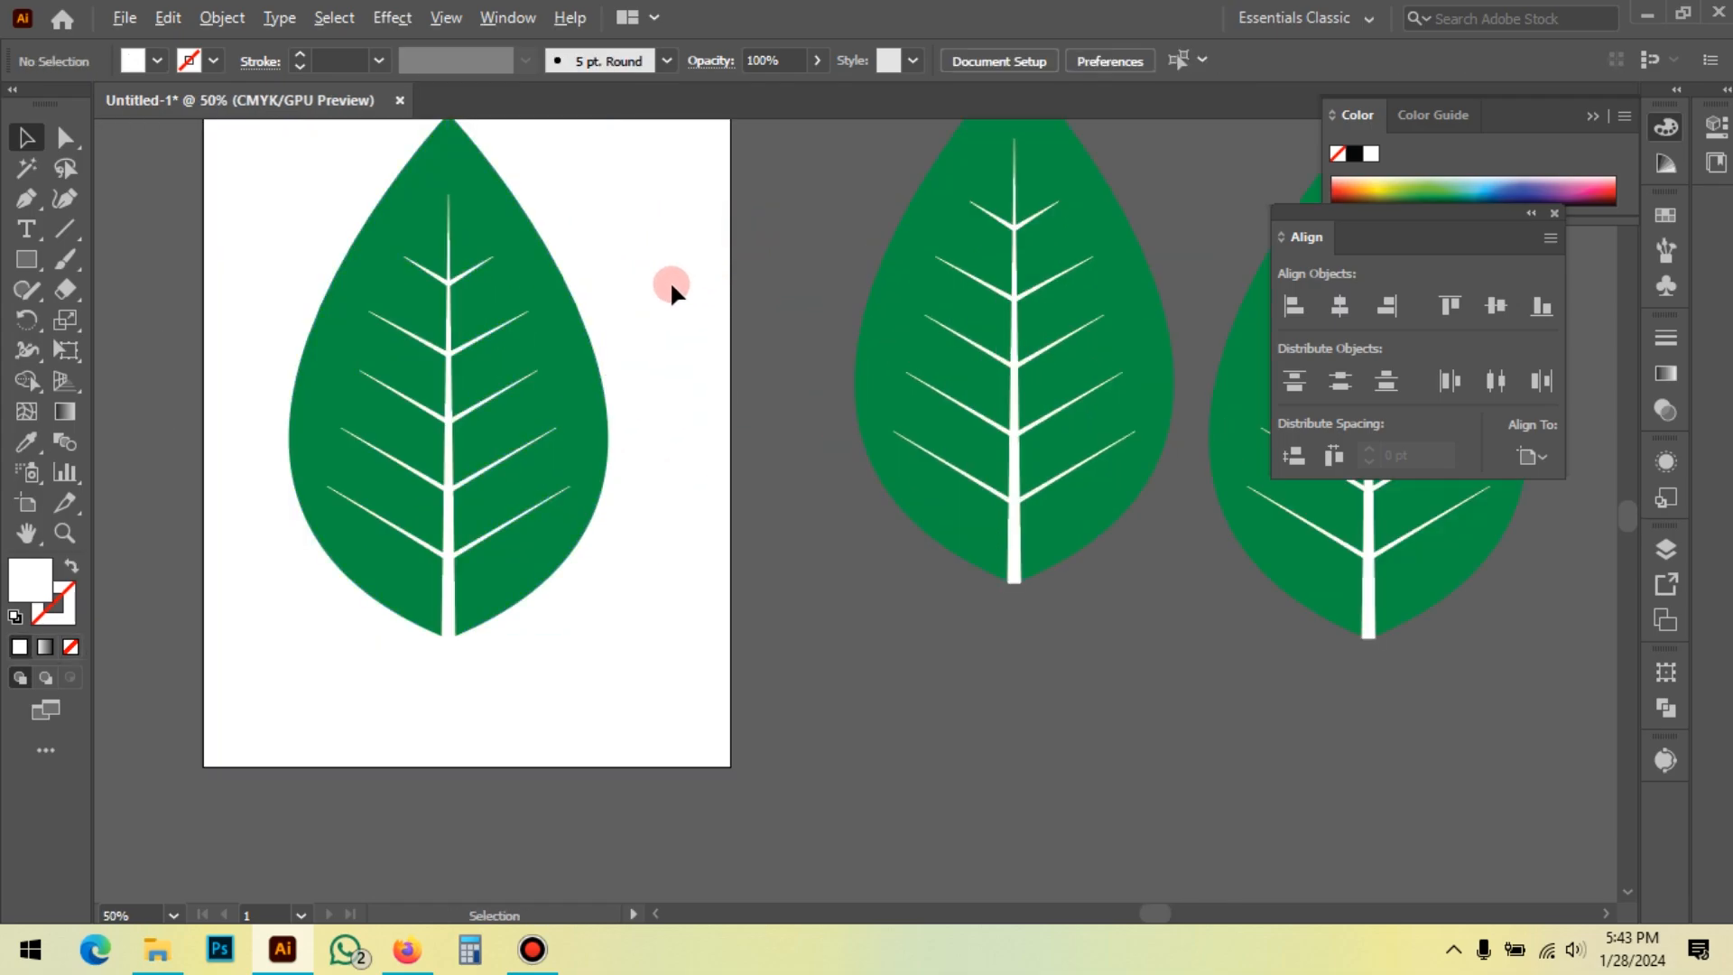
Step: Move the two spare leaves together farther up and right of the artboard, and deselect them
scroll(670, 281, "down", 1)
left_click_drag(689, 163, 1148, 471)
scroll(745, 474, "down", 1)
left_click_drag(906, 343, 847, 512)
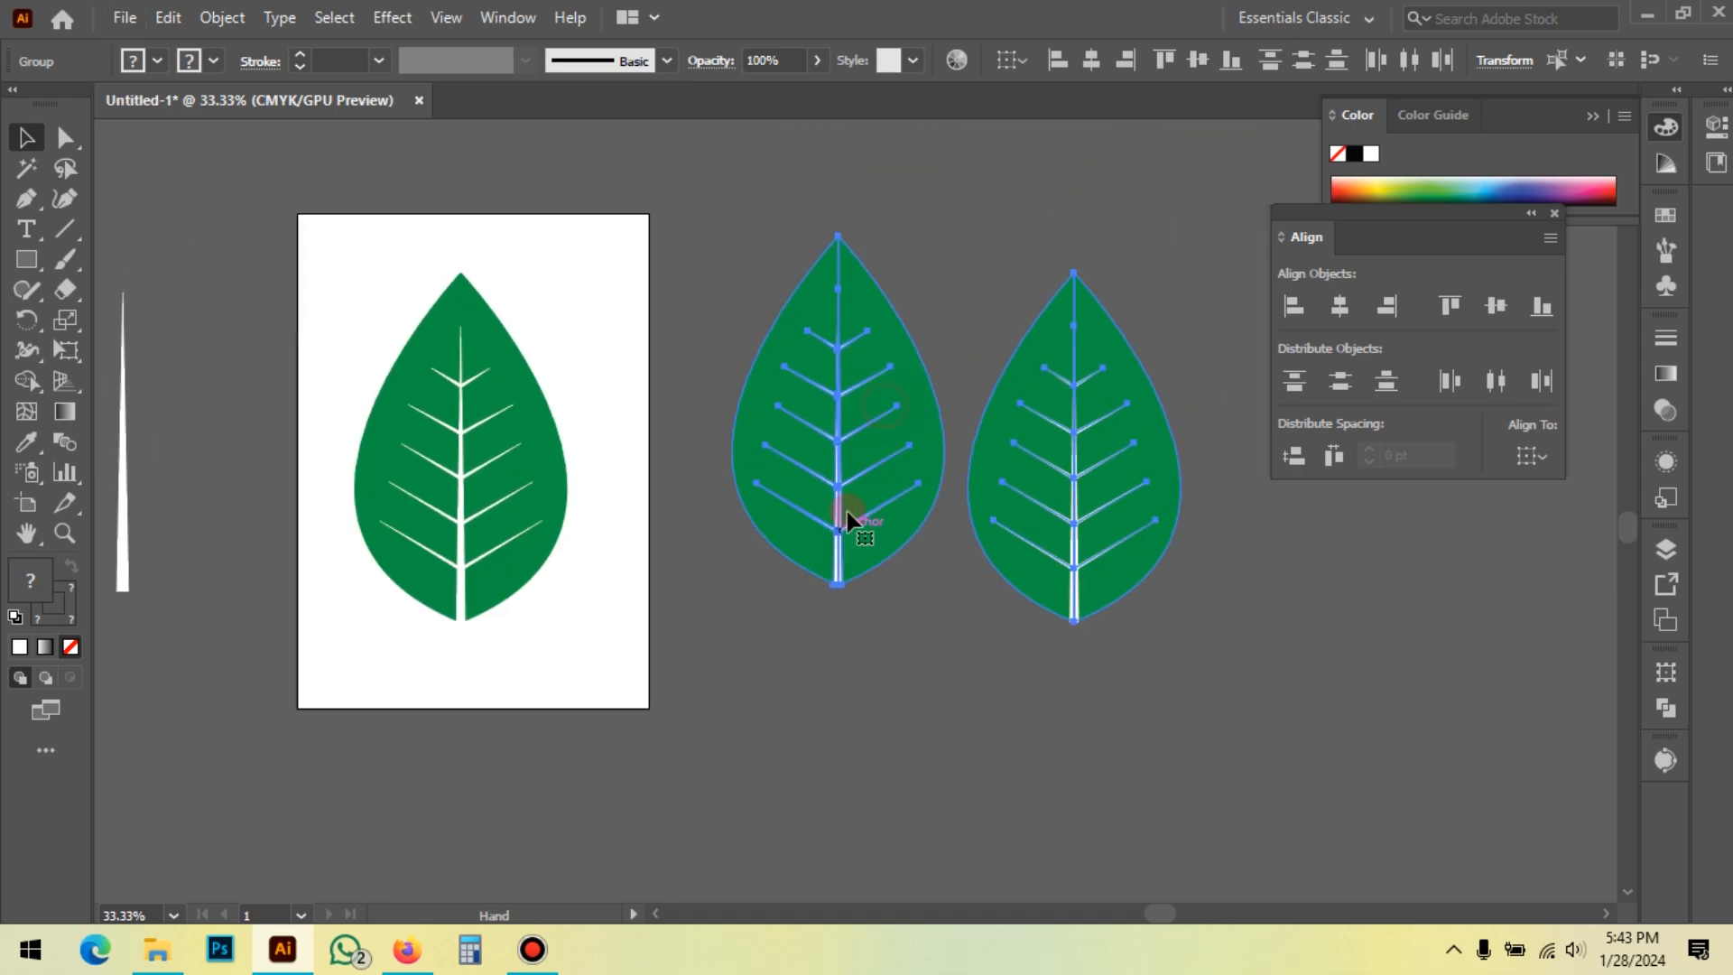
scroll(777, 469, "down", 1)
left_click(1157, 406)
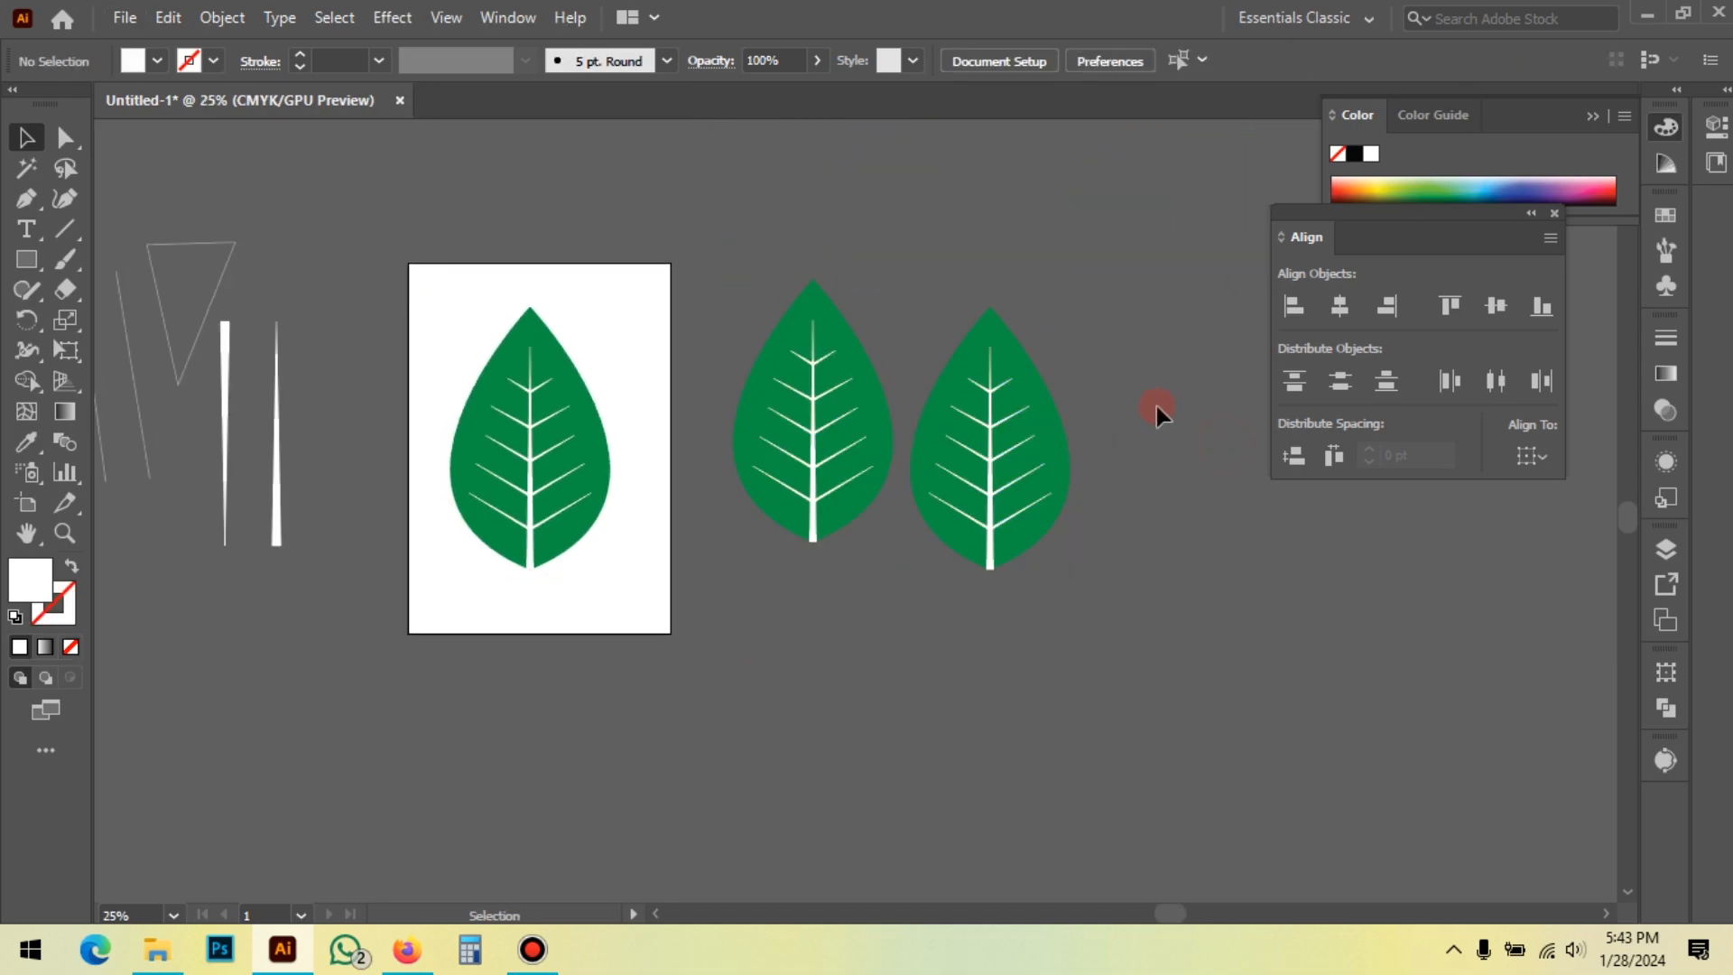
left_click_drag(794, 472, 1010, 329)
left_click(763, 437)
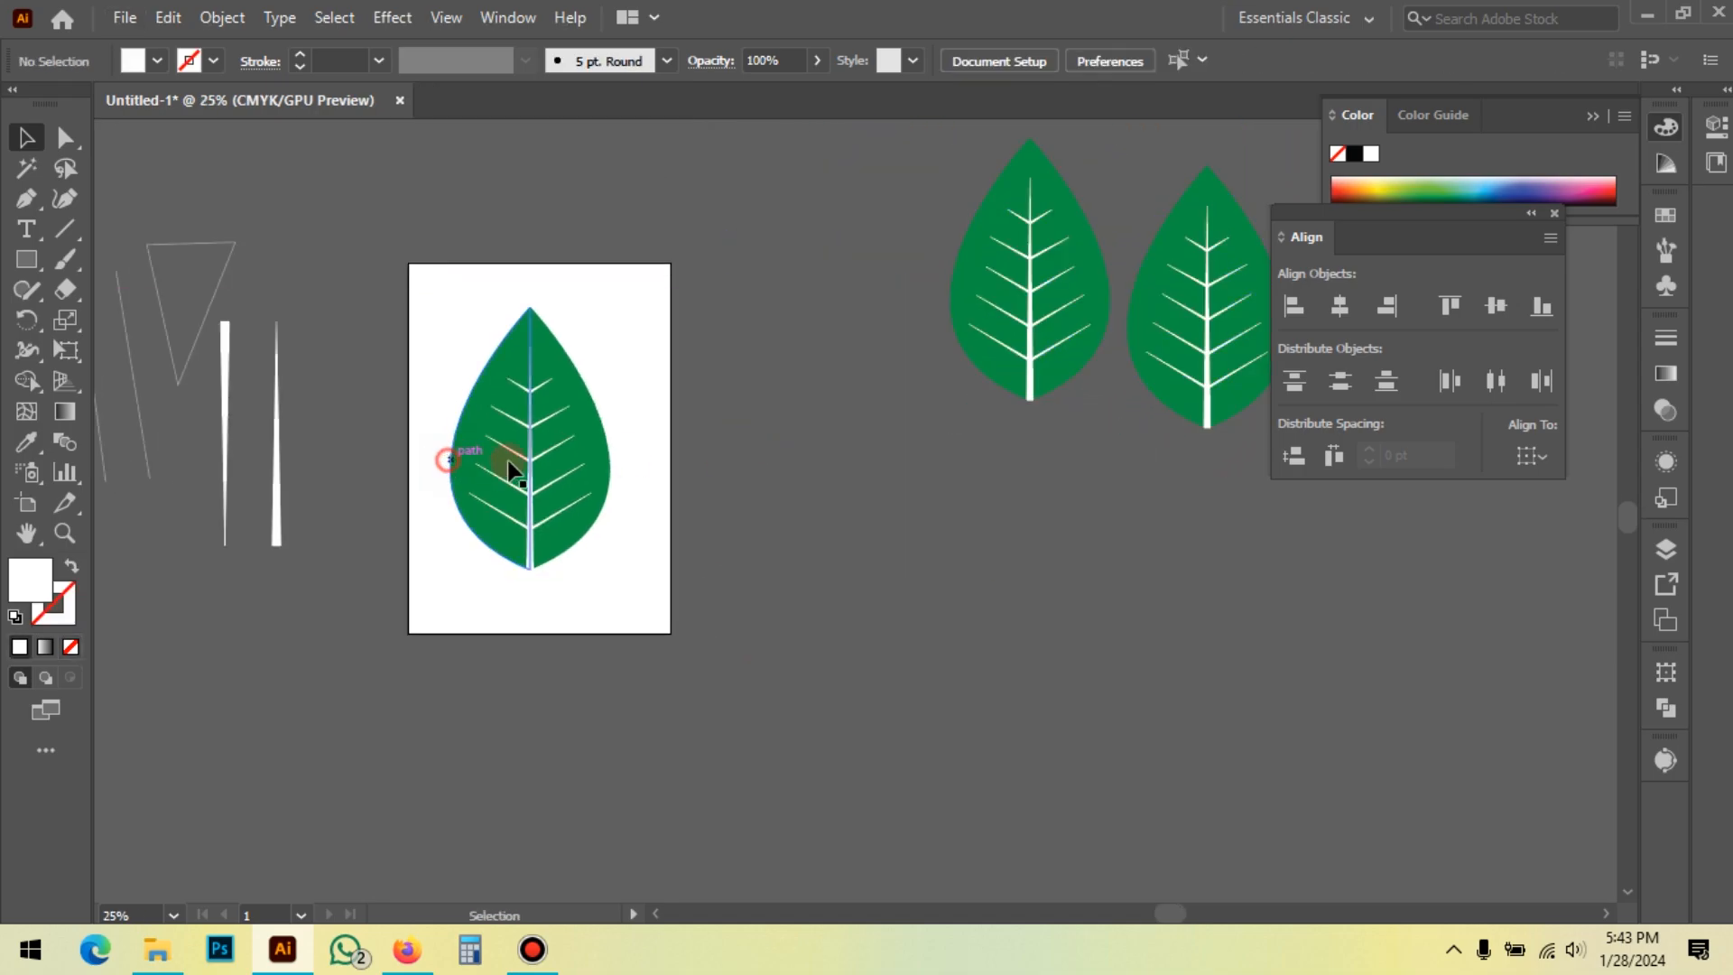
Step: Move the artboard leaf just beyond the artboard's right edge and scale it down proportionally to about half its size
left_click_drag(530, 464, 799, 454)
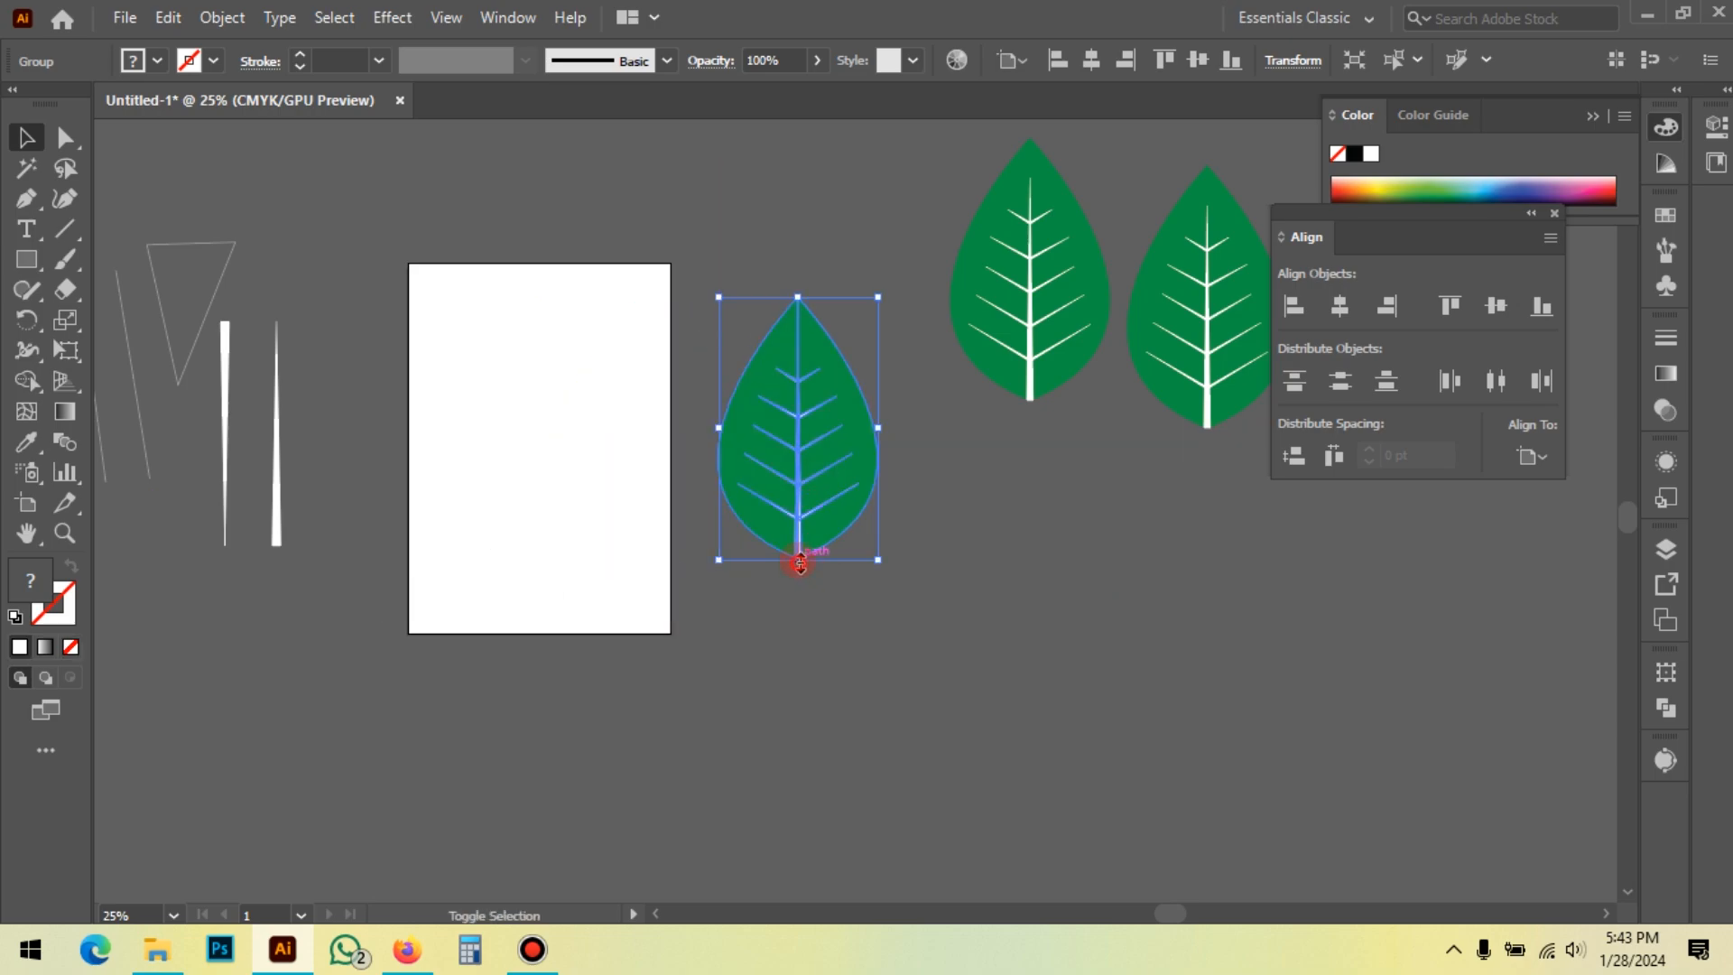
left_click_drag(800, 563, 799, 417)
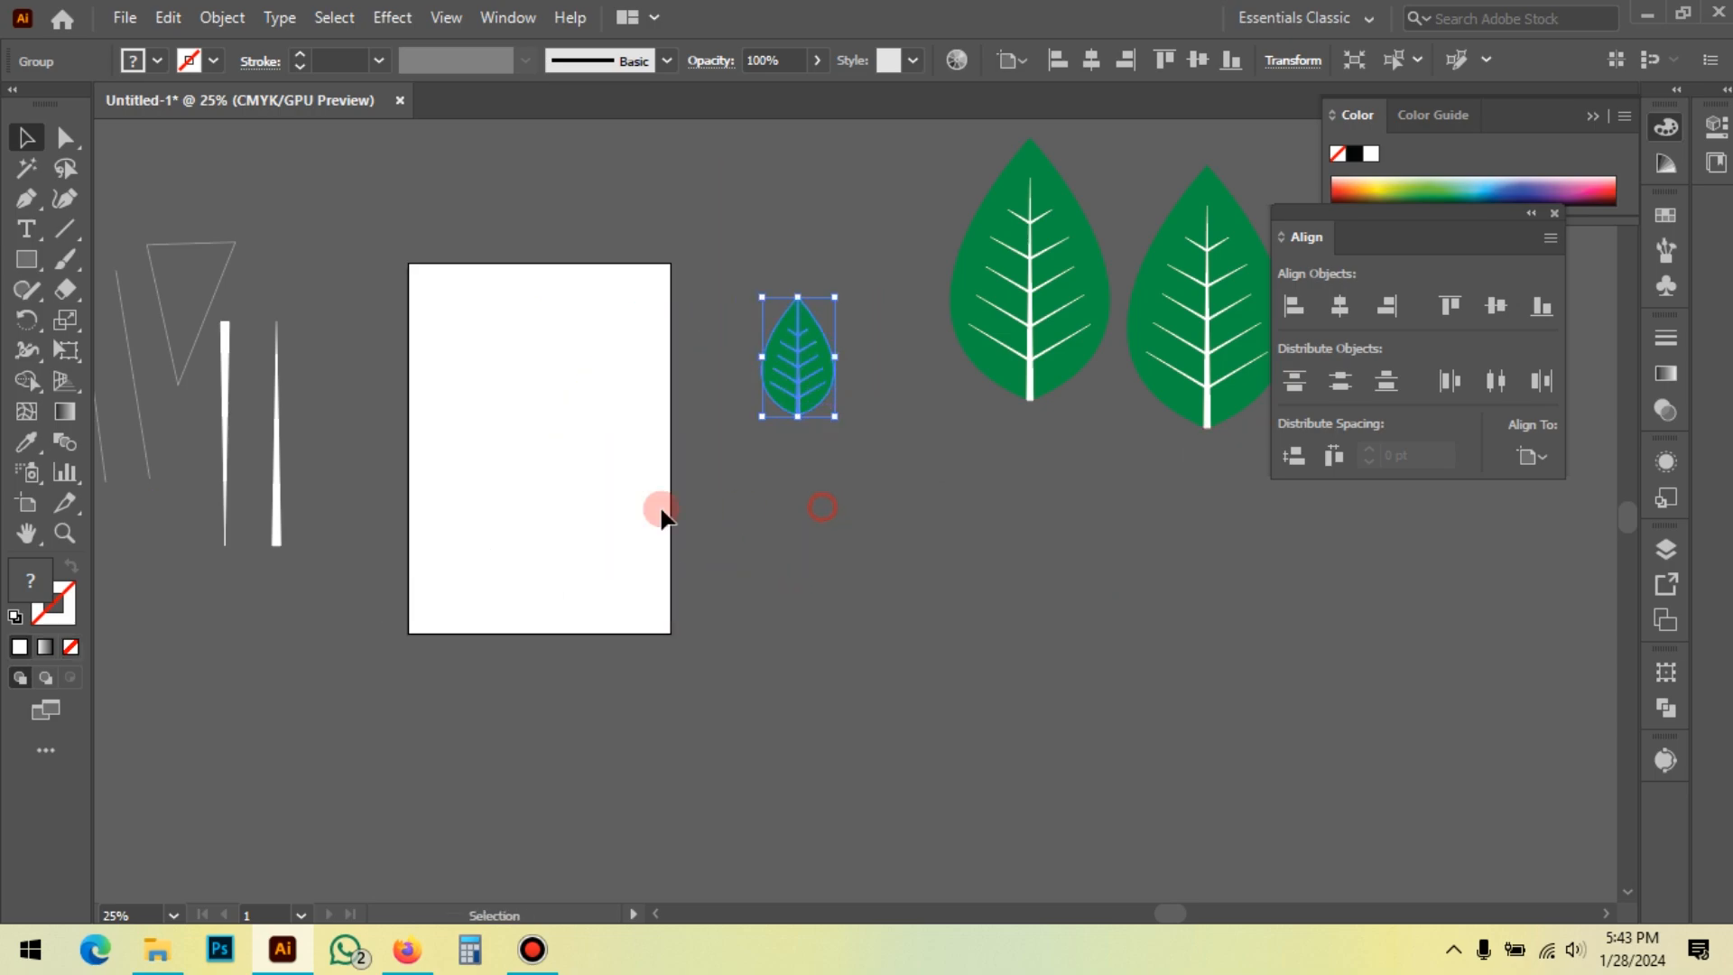
left_click(661, 517)
Step: Set up the Pen tool with no fill and a red stroke for drawing on the empty artboard
left_click_drag(516, 480, 628, 484)
scroll(706, 347, "up", 1)
left_click_drag(710, 342, 691, 322)
scroll(701, 393, "up", 1)
left_click_drag(621, 371, 626, 370)
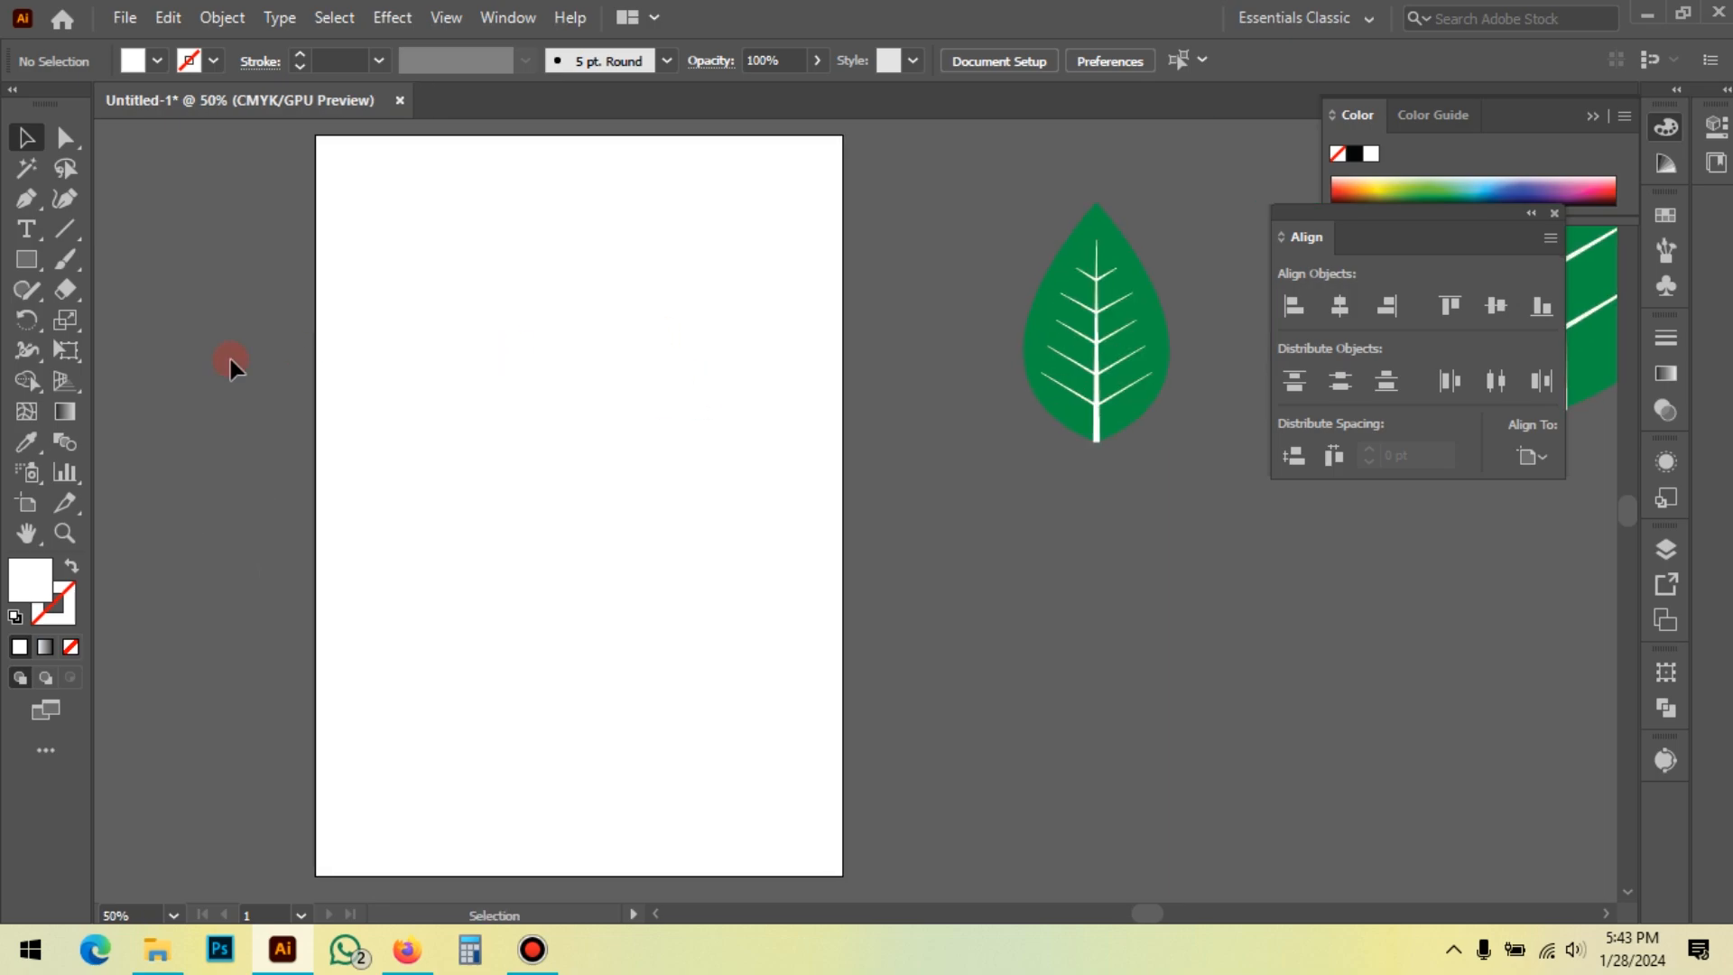
left_click(27, 200)
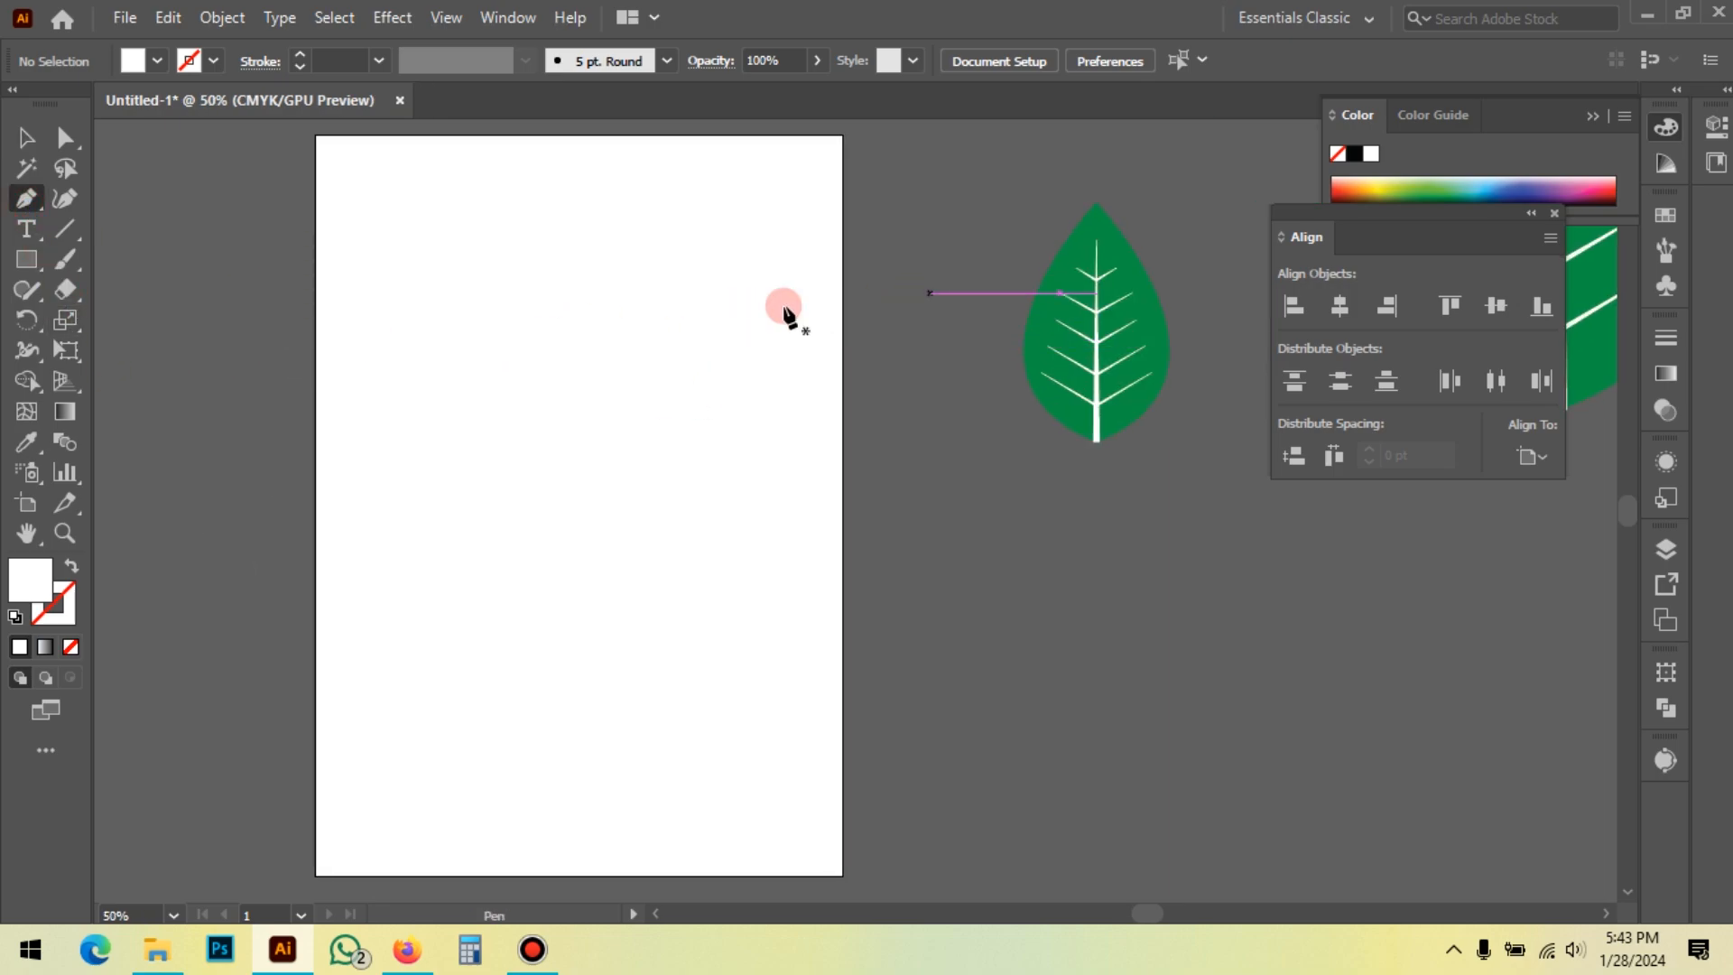
left_click_drag(693, 305, 713, 297)
left_click(71, 566)
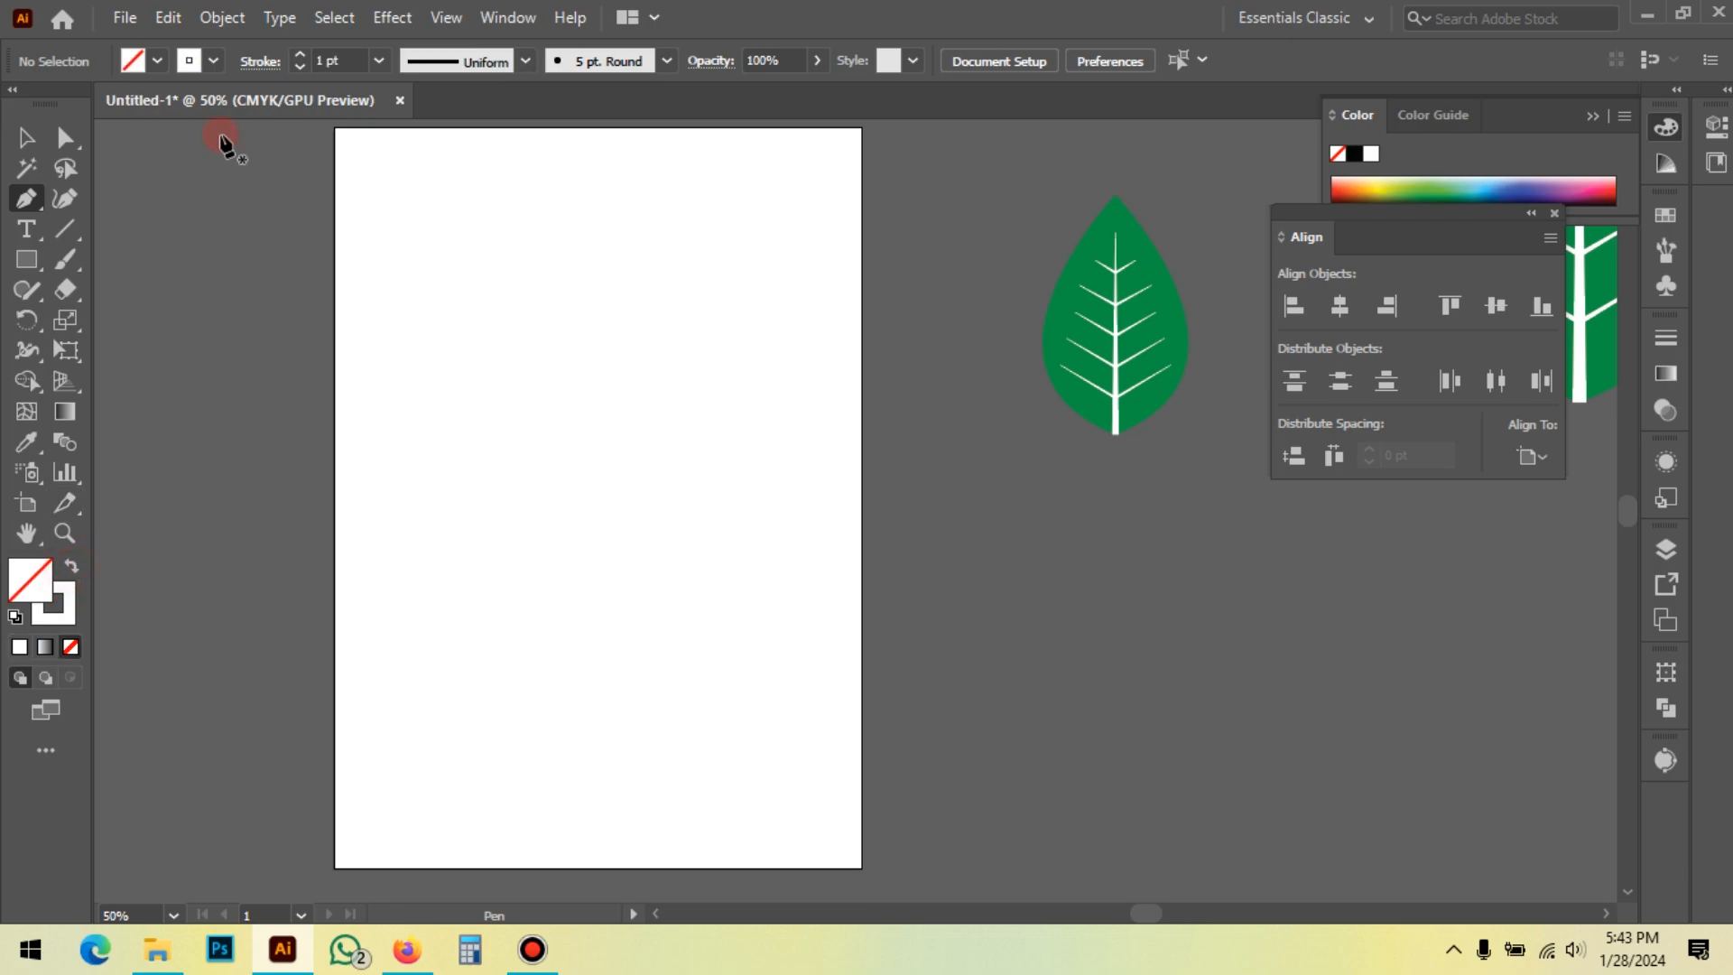
left_click(214, 61)
left_click(89, 104)
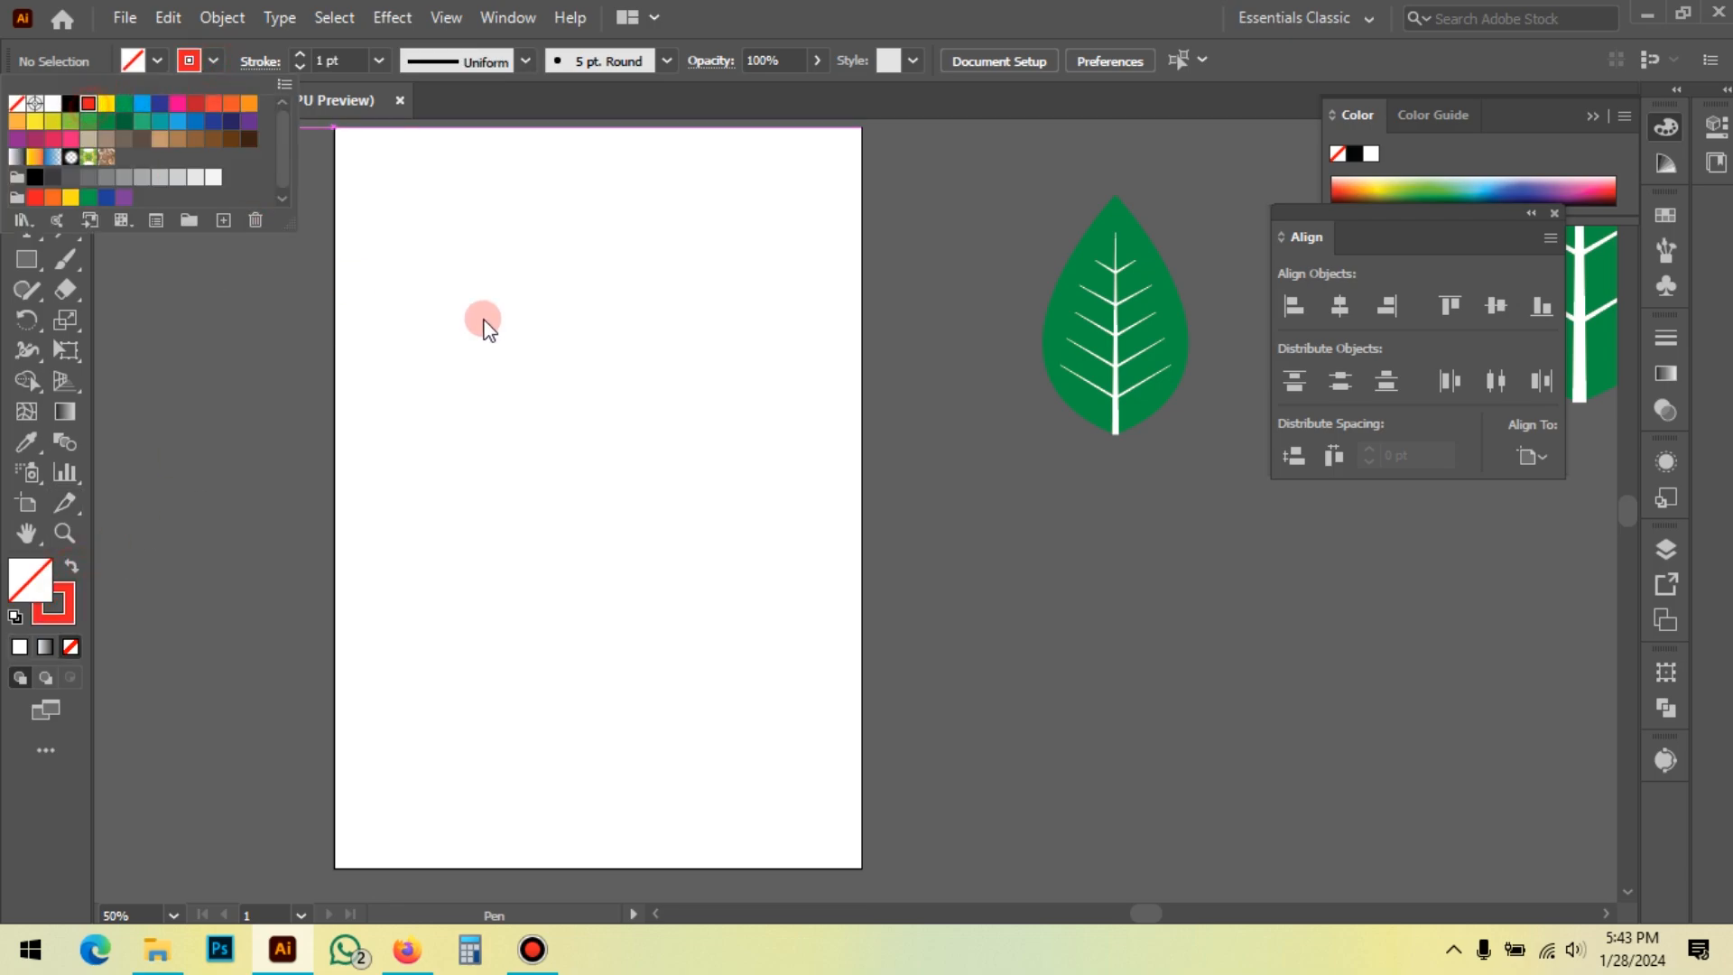
Step: Draw an open S-shaped stem with the Pen tool, from the artboard's lower middle up toward its upper right corner
scroll(542, 333, "down", 1)
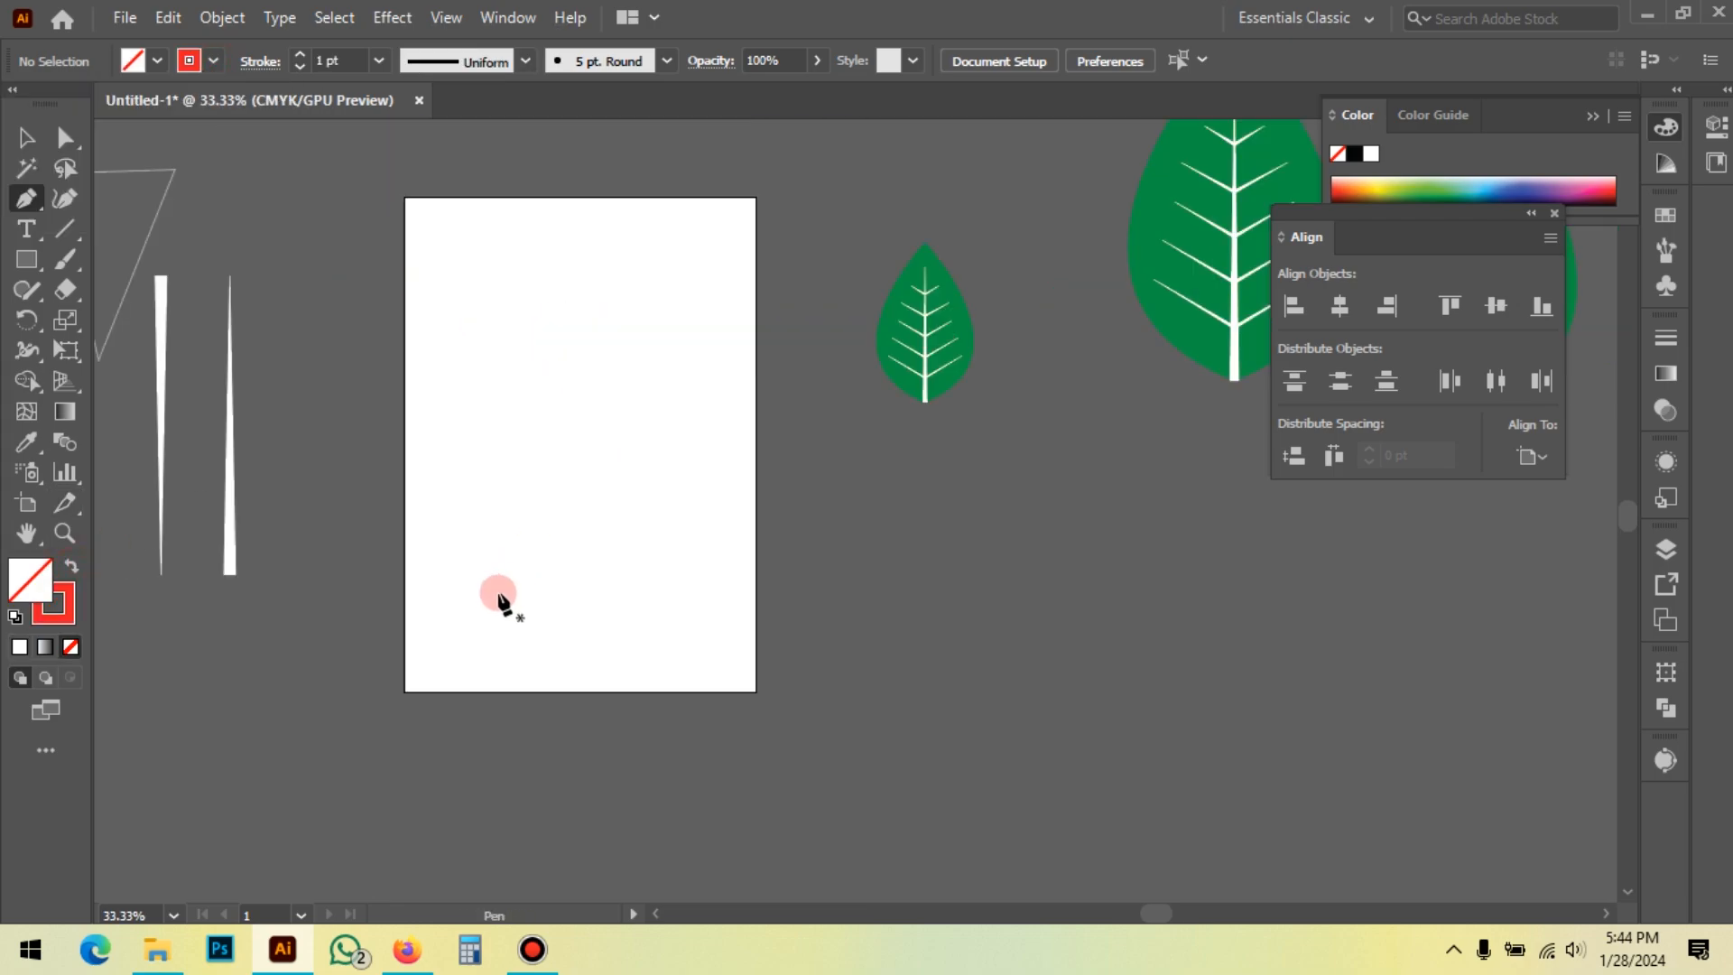
left_click(580, 606)
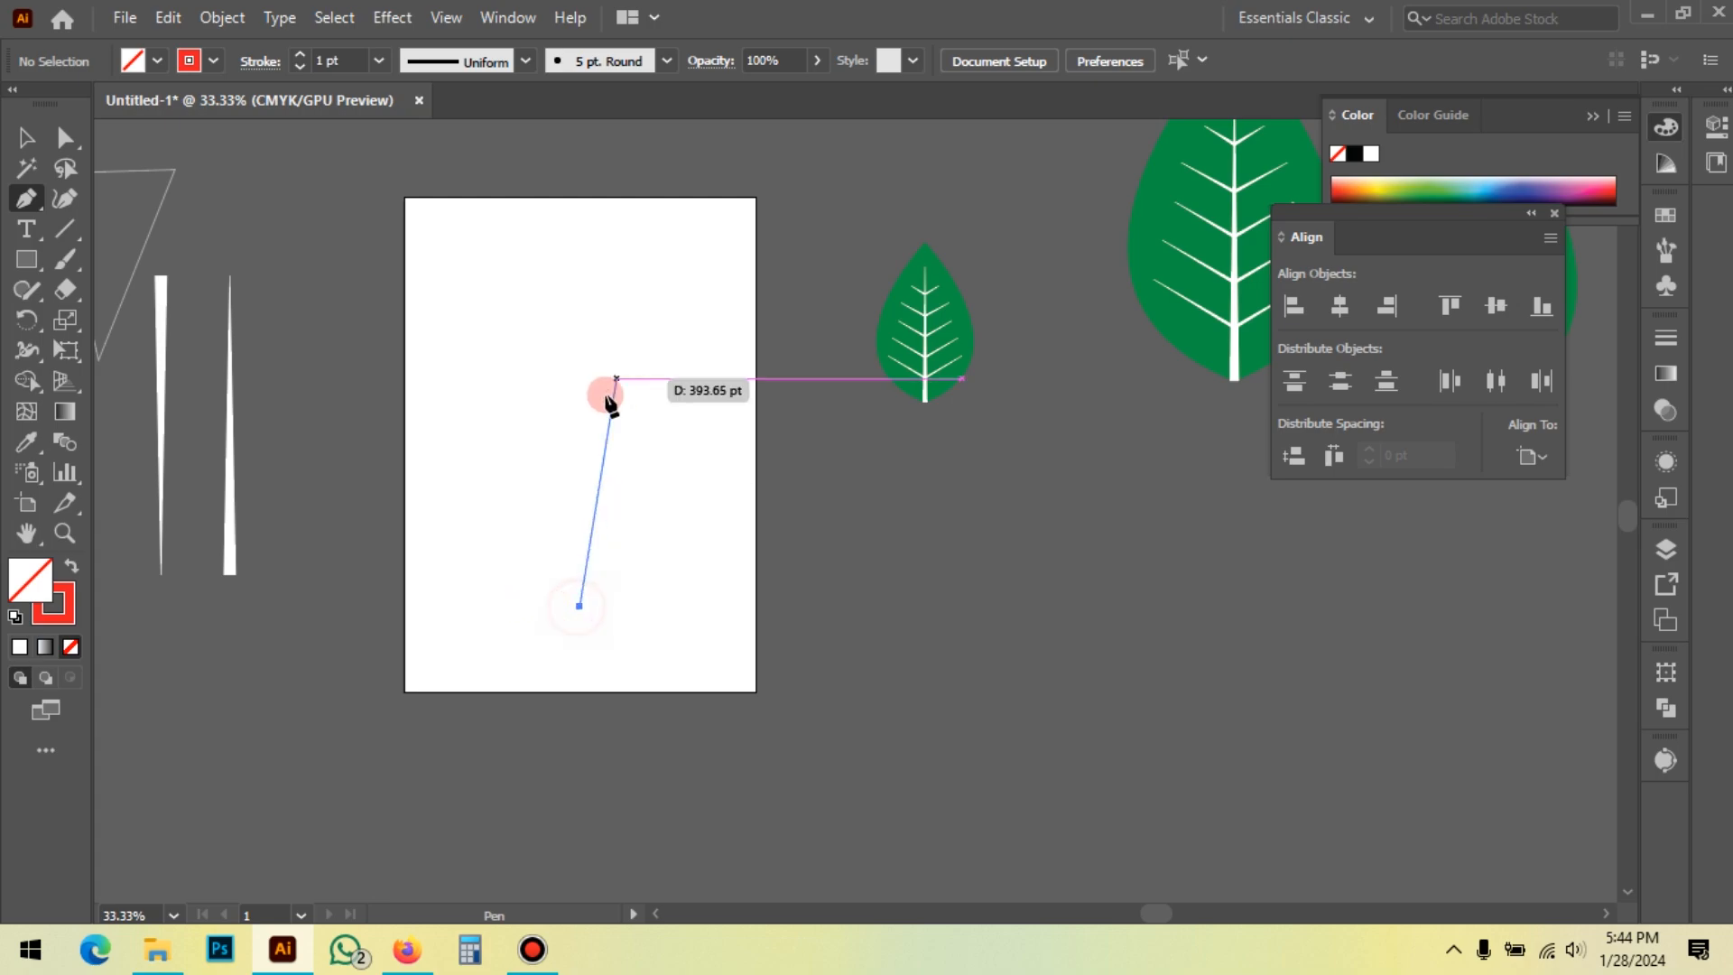
left_click_drag(625, 418, 708, 323)
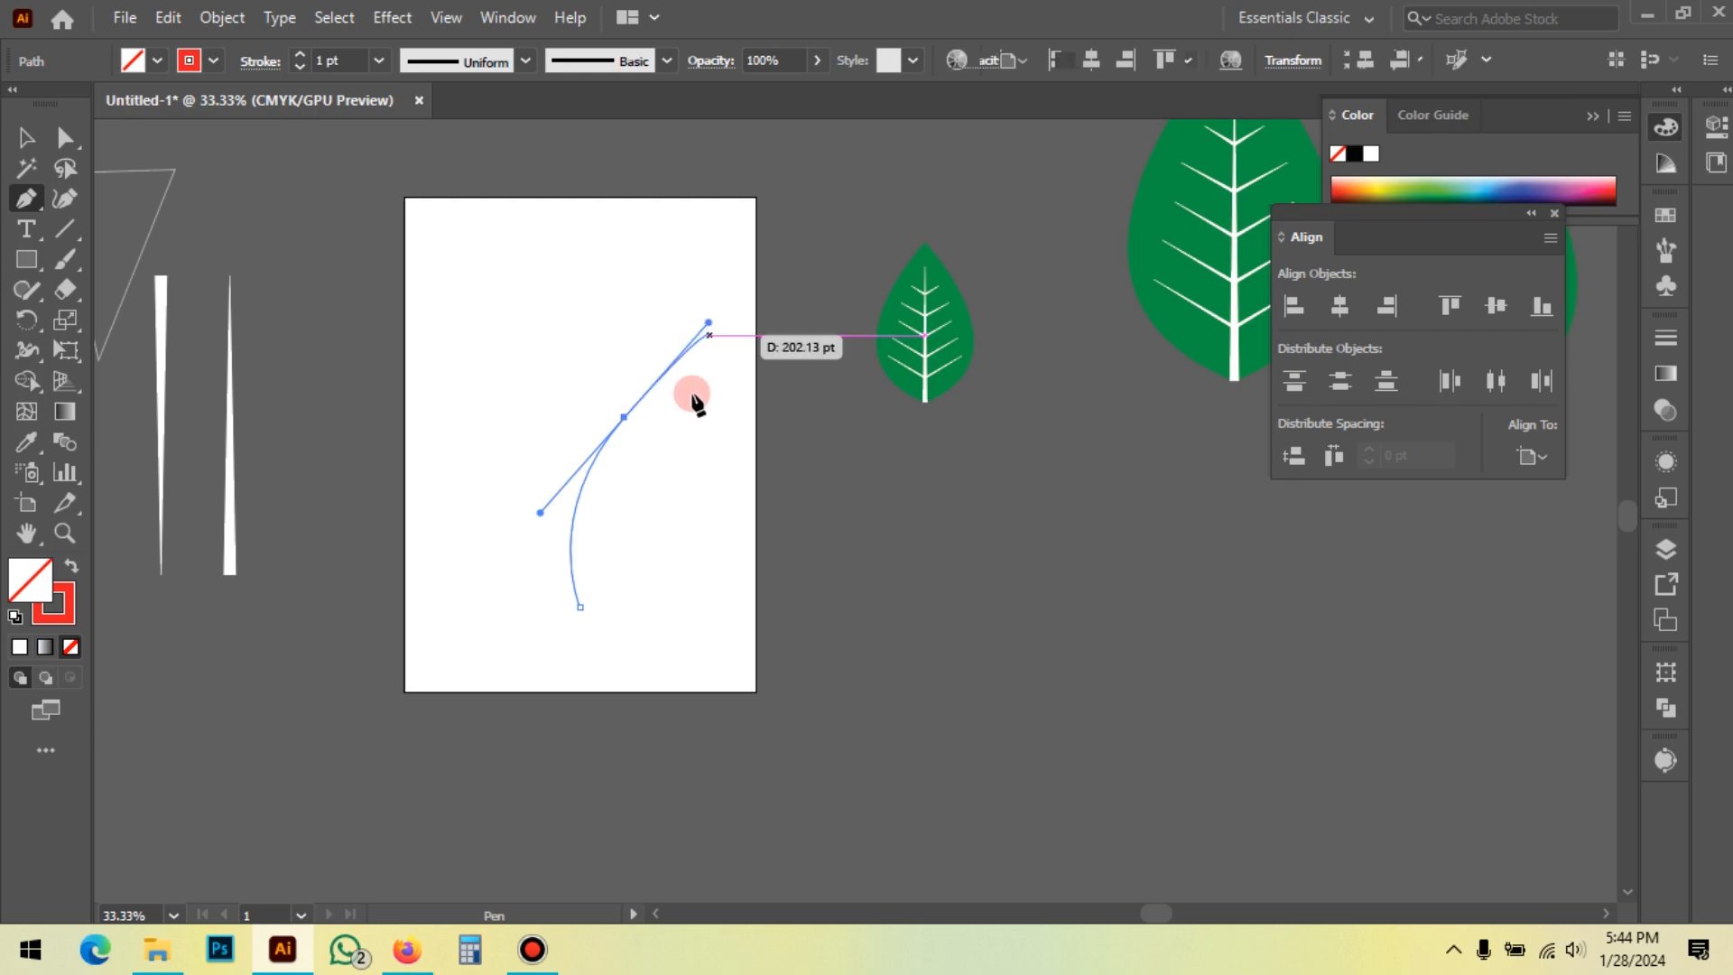
left_click(625, 418)
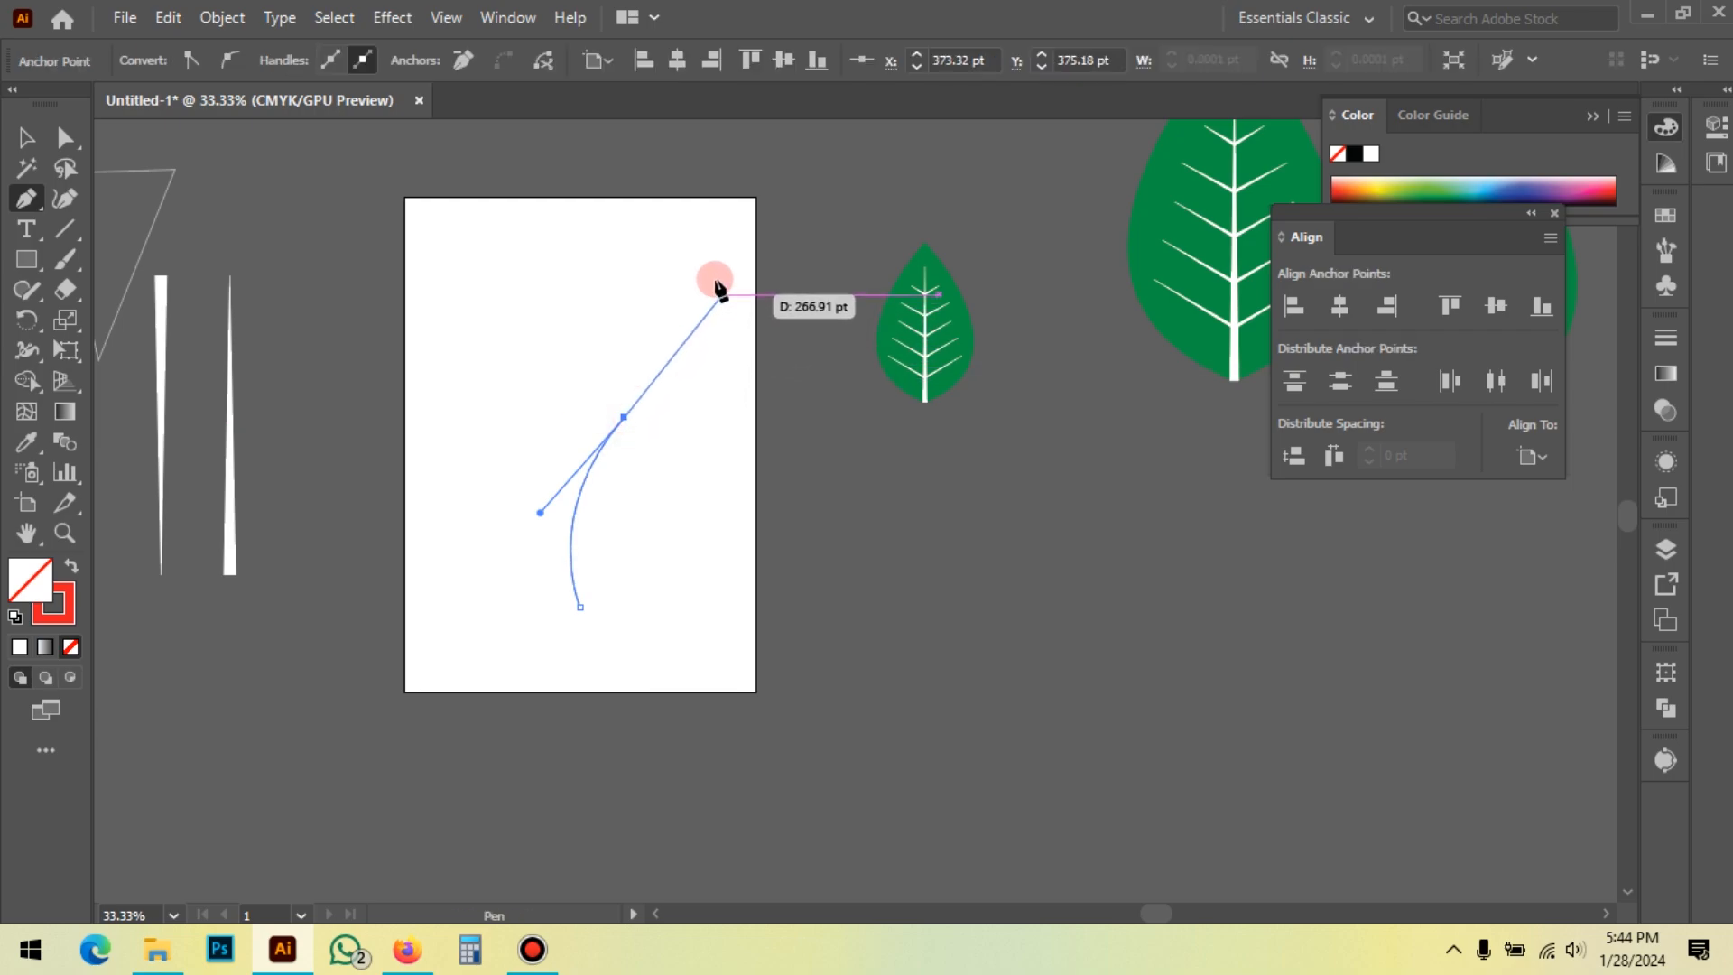
left_click_drag(723, 276, 740, 250)
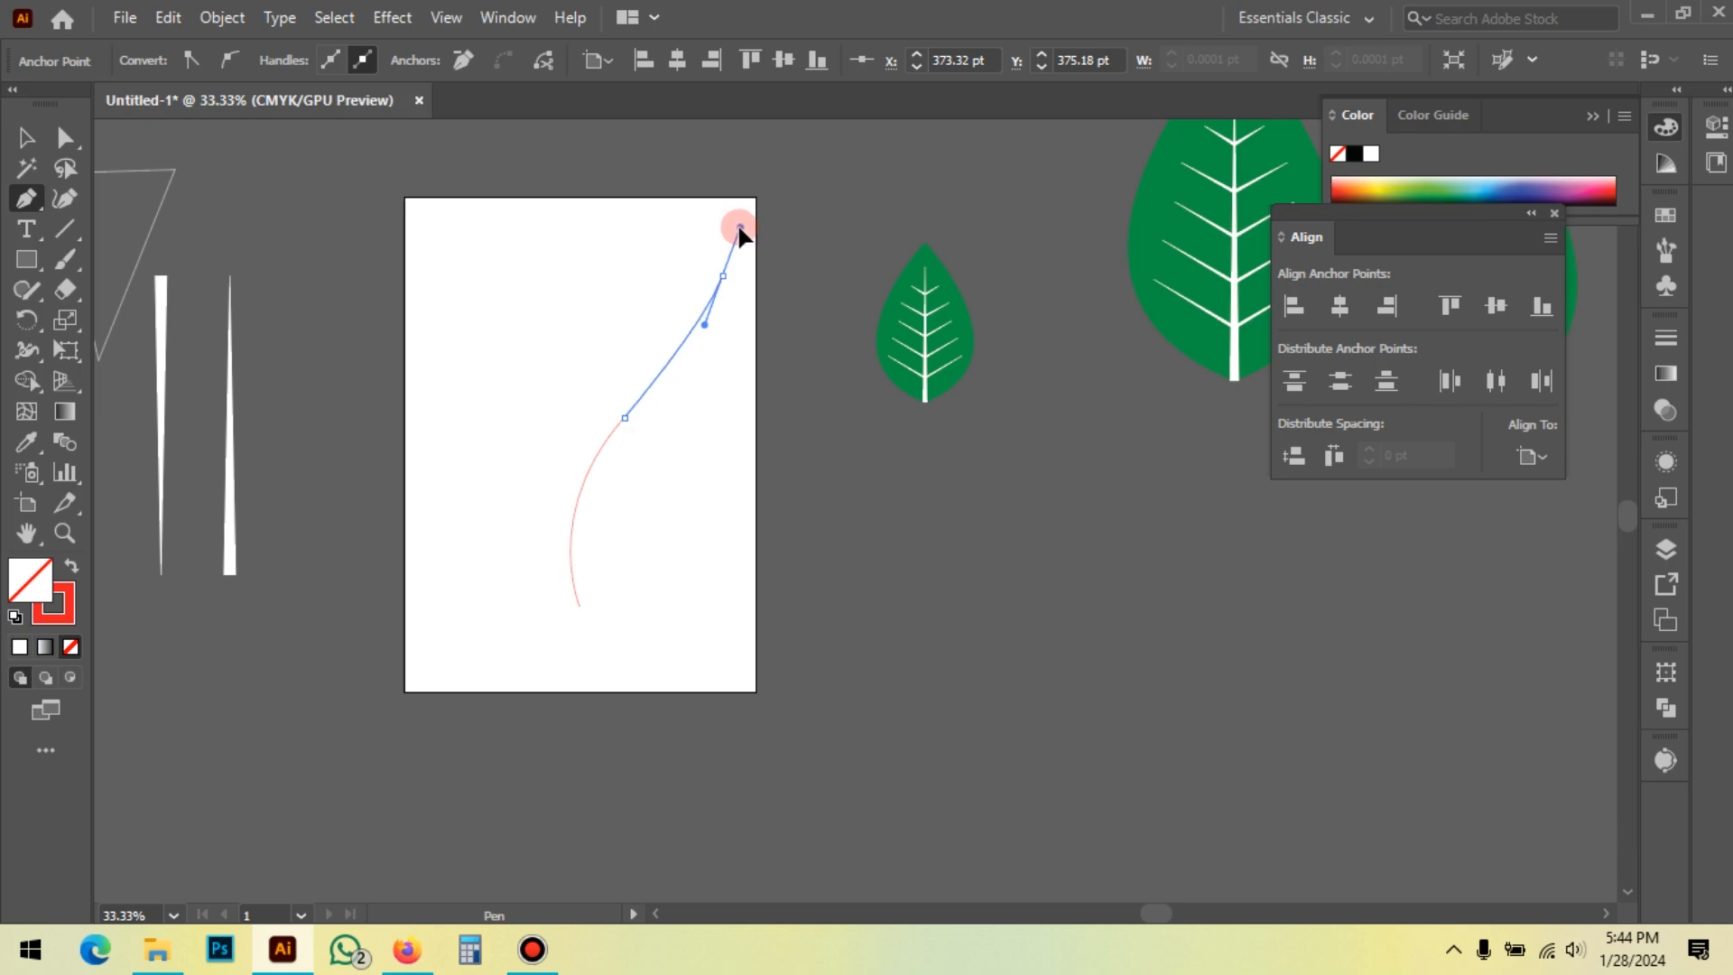
left_click_drag(741, 228, 740, 226)
left_click(723, 276)
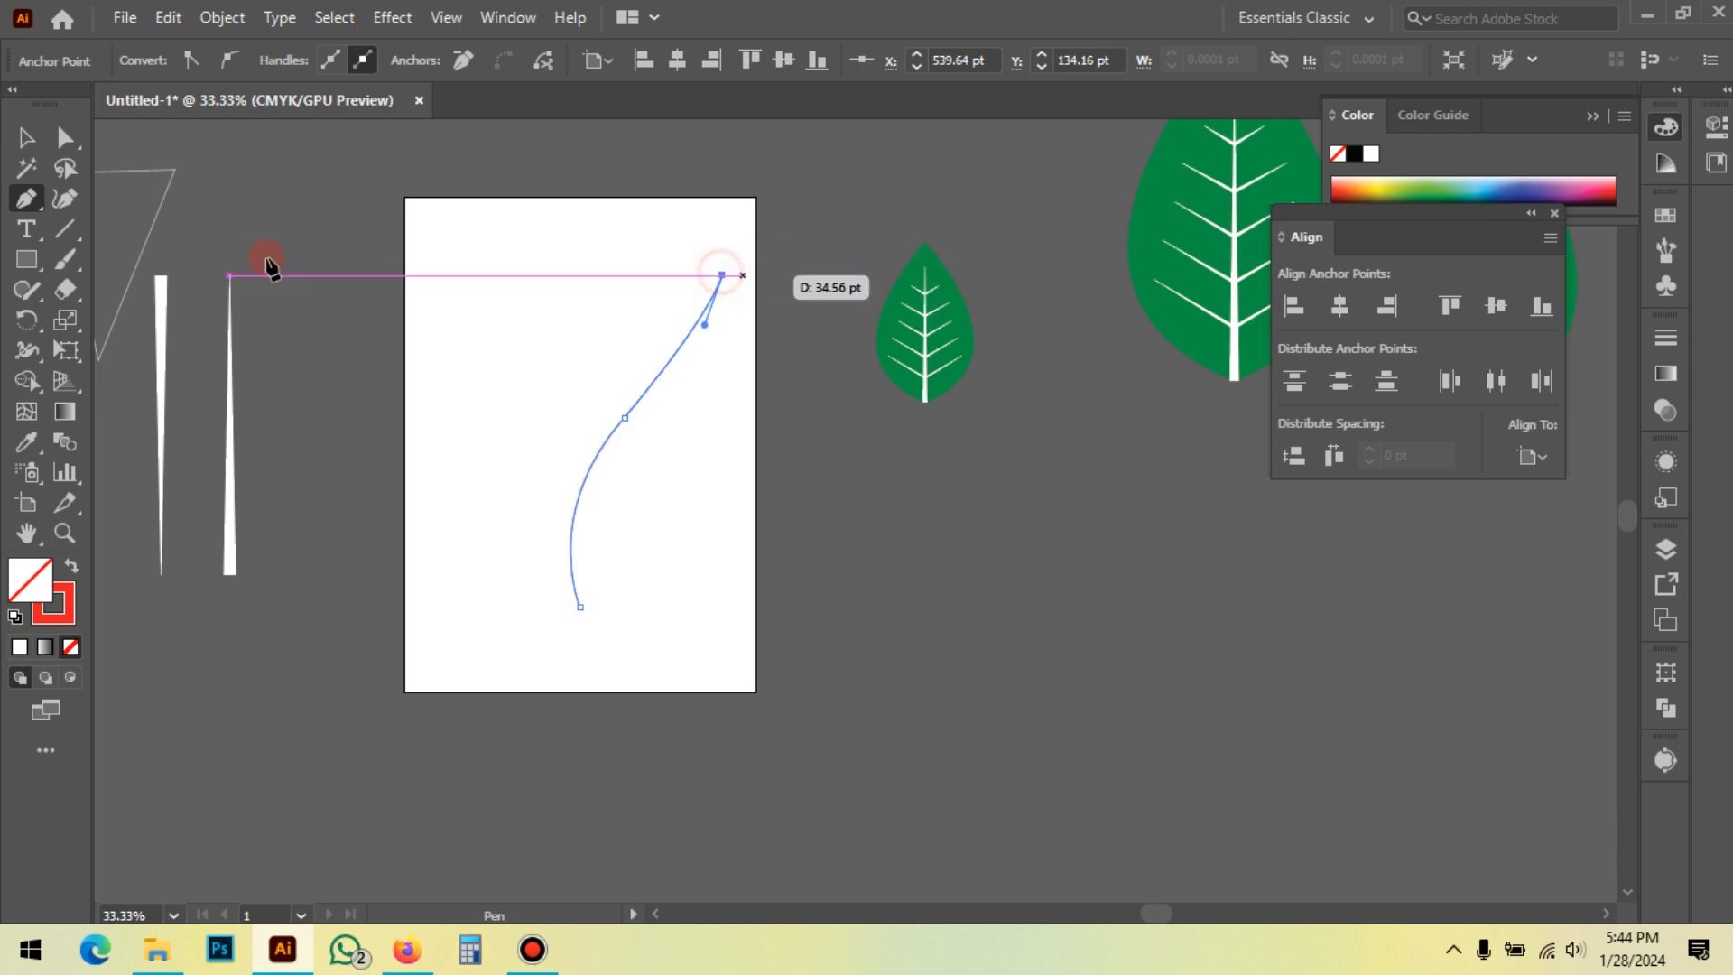
Step: Set the red stem's stroke weight to 25 pt and deselect it
left_click(13, 137)
left_click_drag(607, 305, 719, 445)
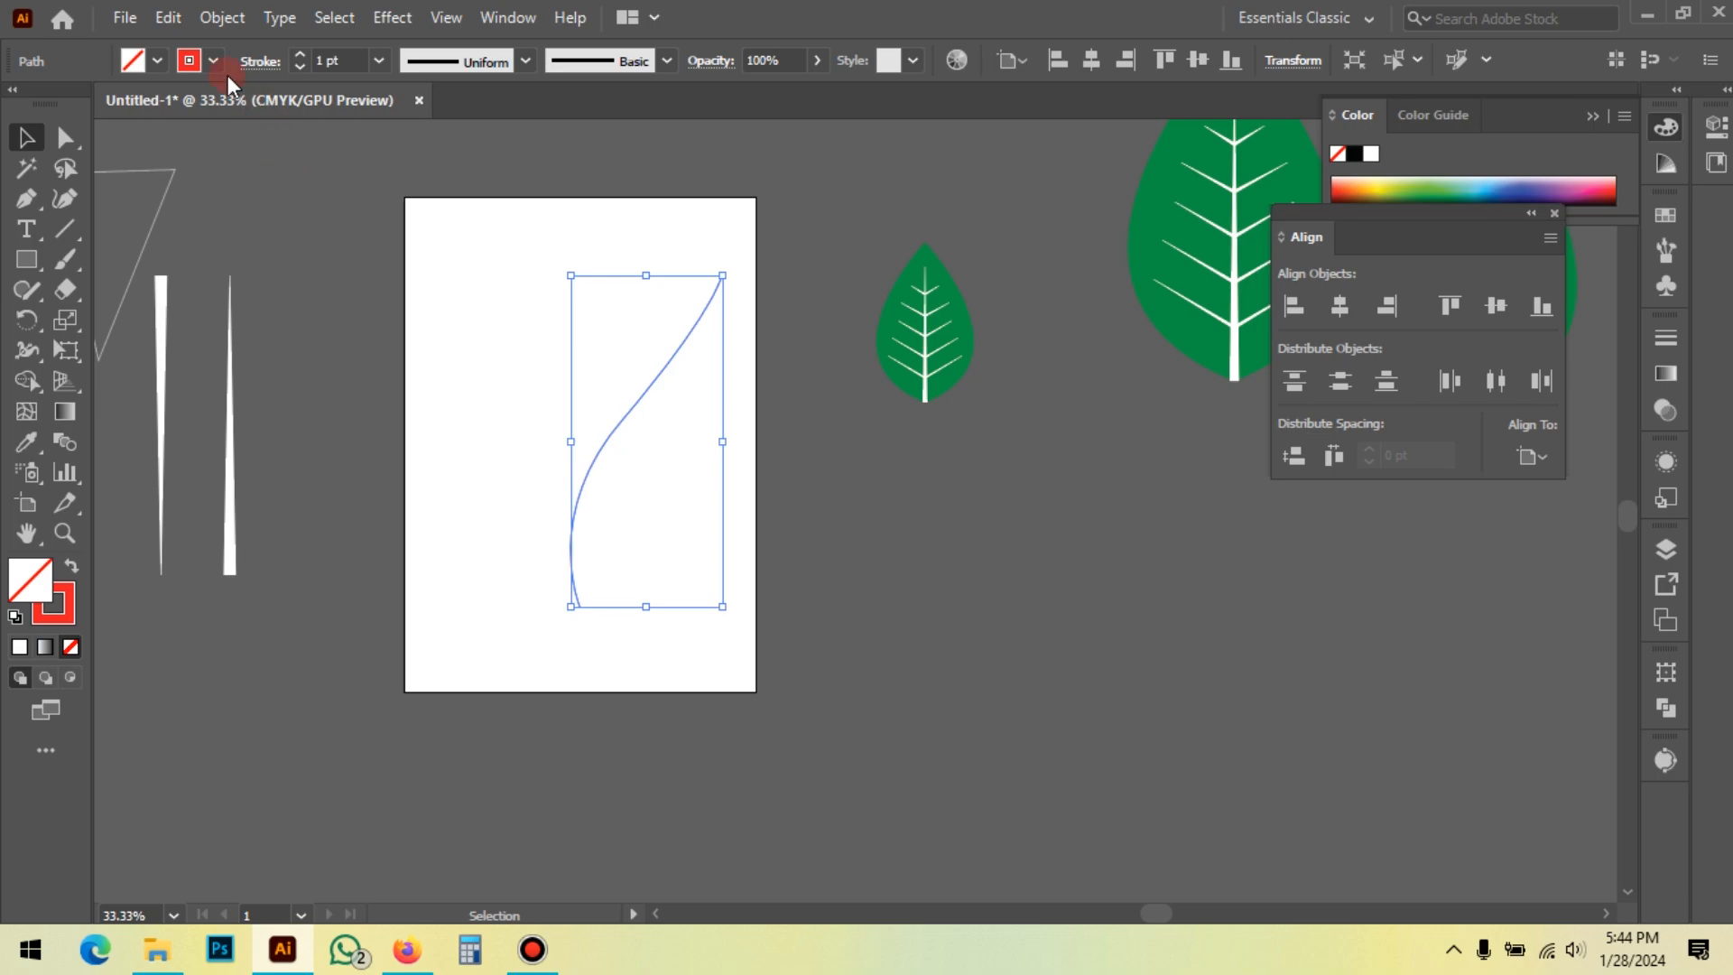
scroll(338, 59, "up", 14)
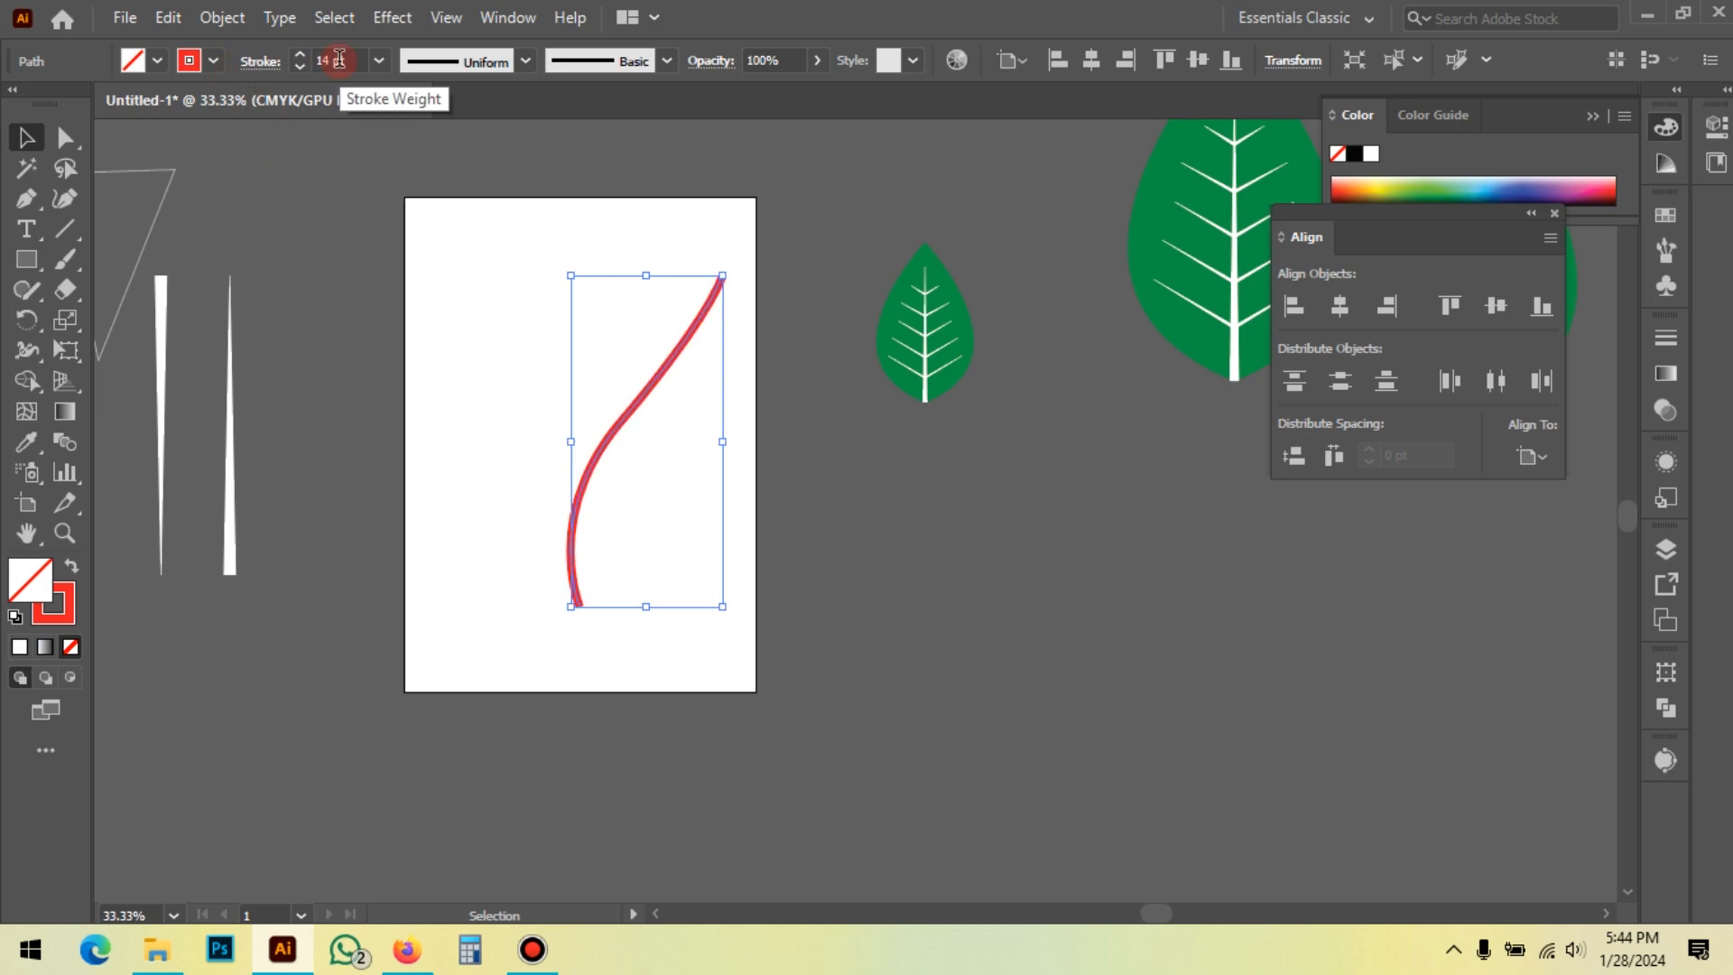
scroll(339, 57, "up", 4)
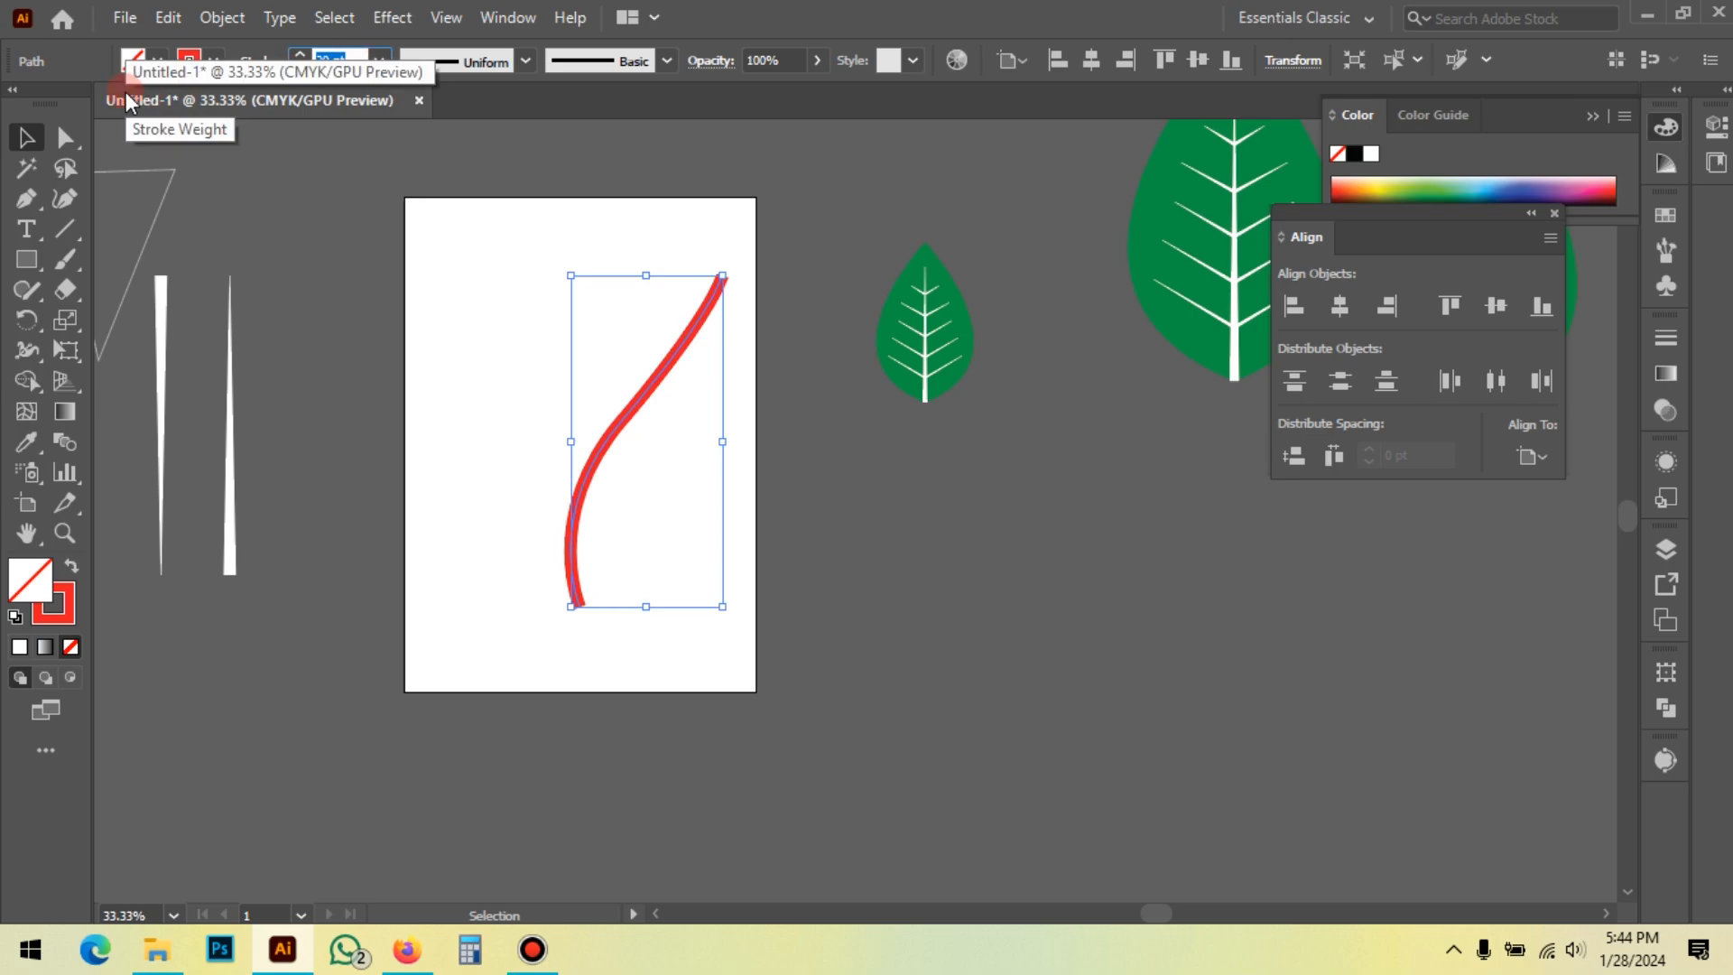
type("25")
key("Return")
left_click(408, 264)
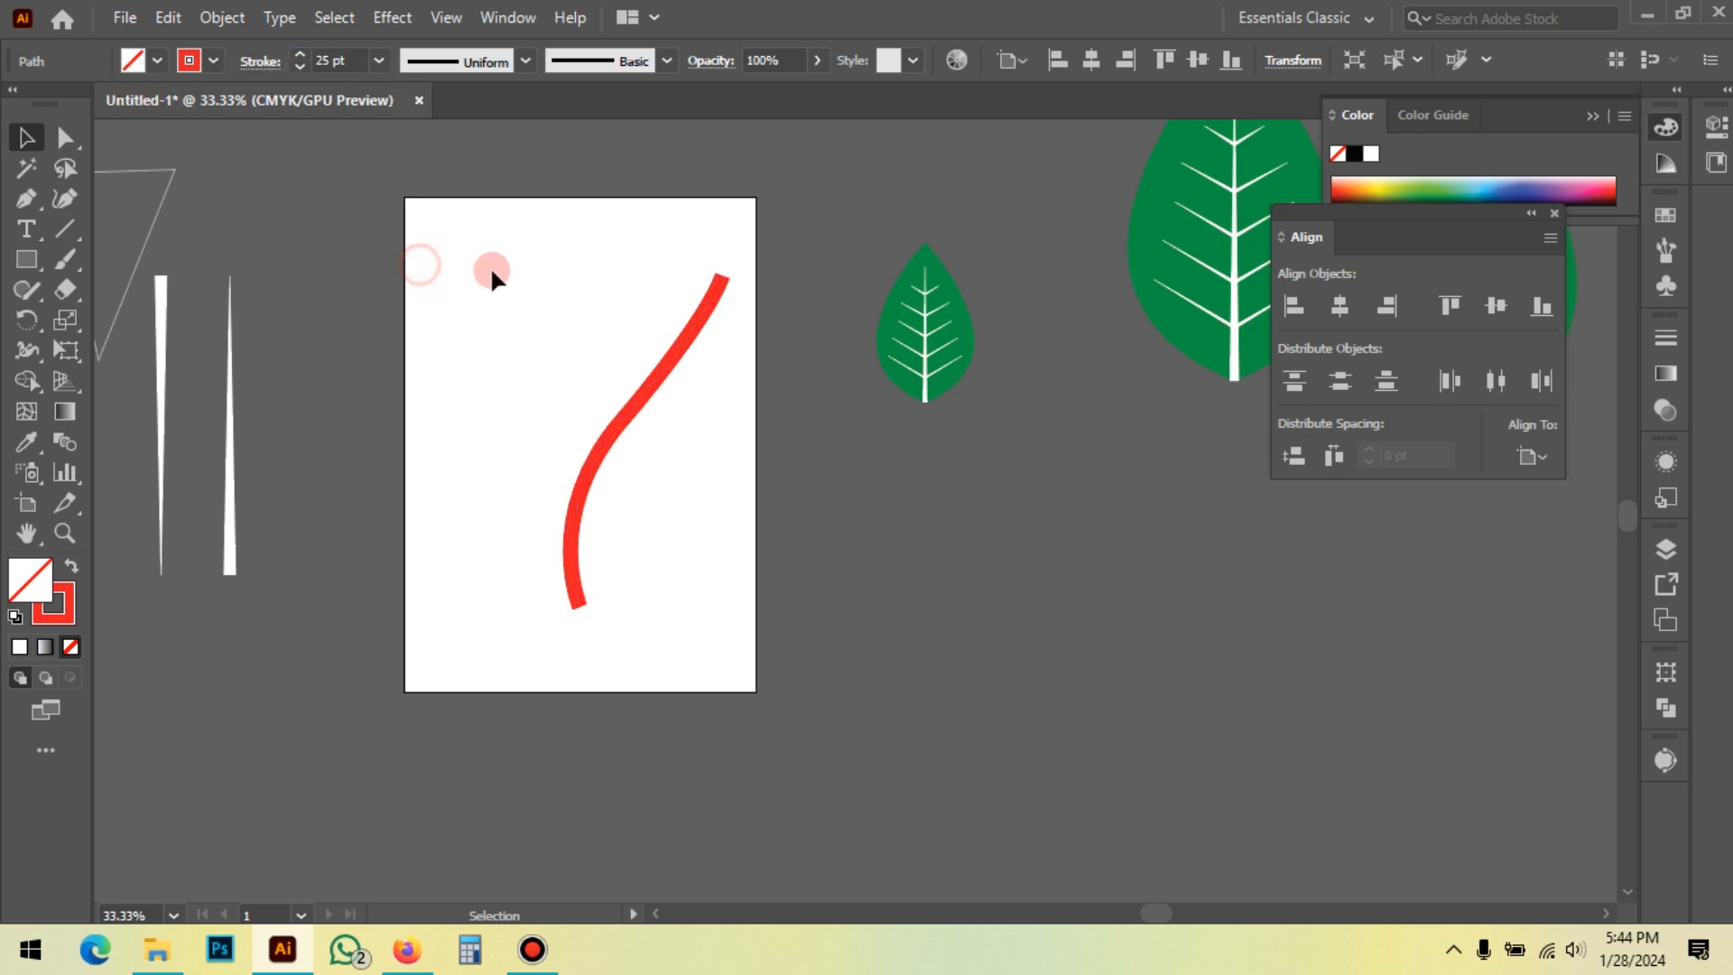
Step: Apply the triangular tapered width profile to the red stem so it narrows toward its upper end
left_click_drag(569, 269, 715, 449)
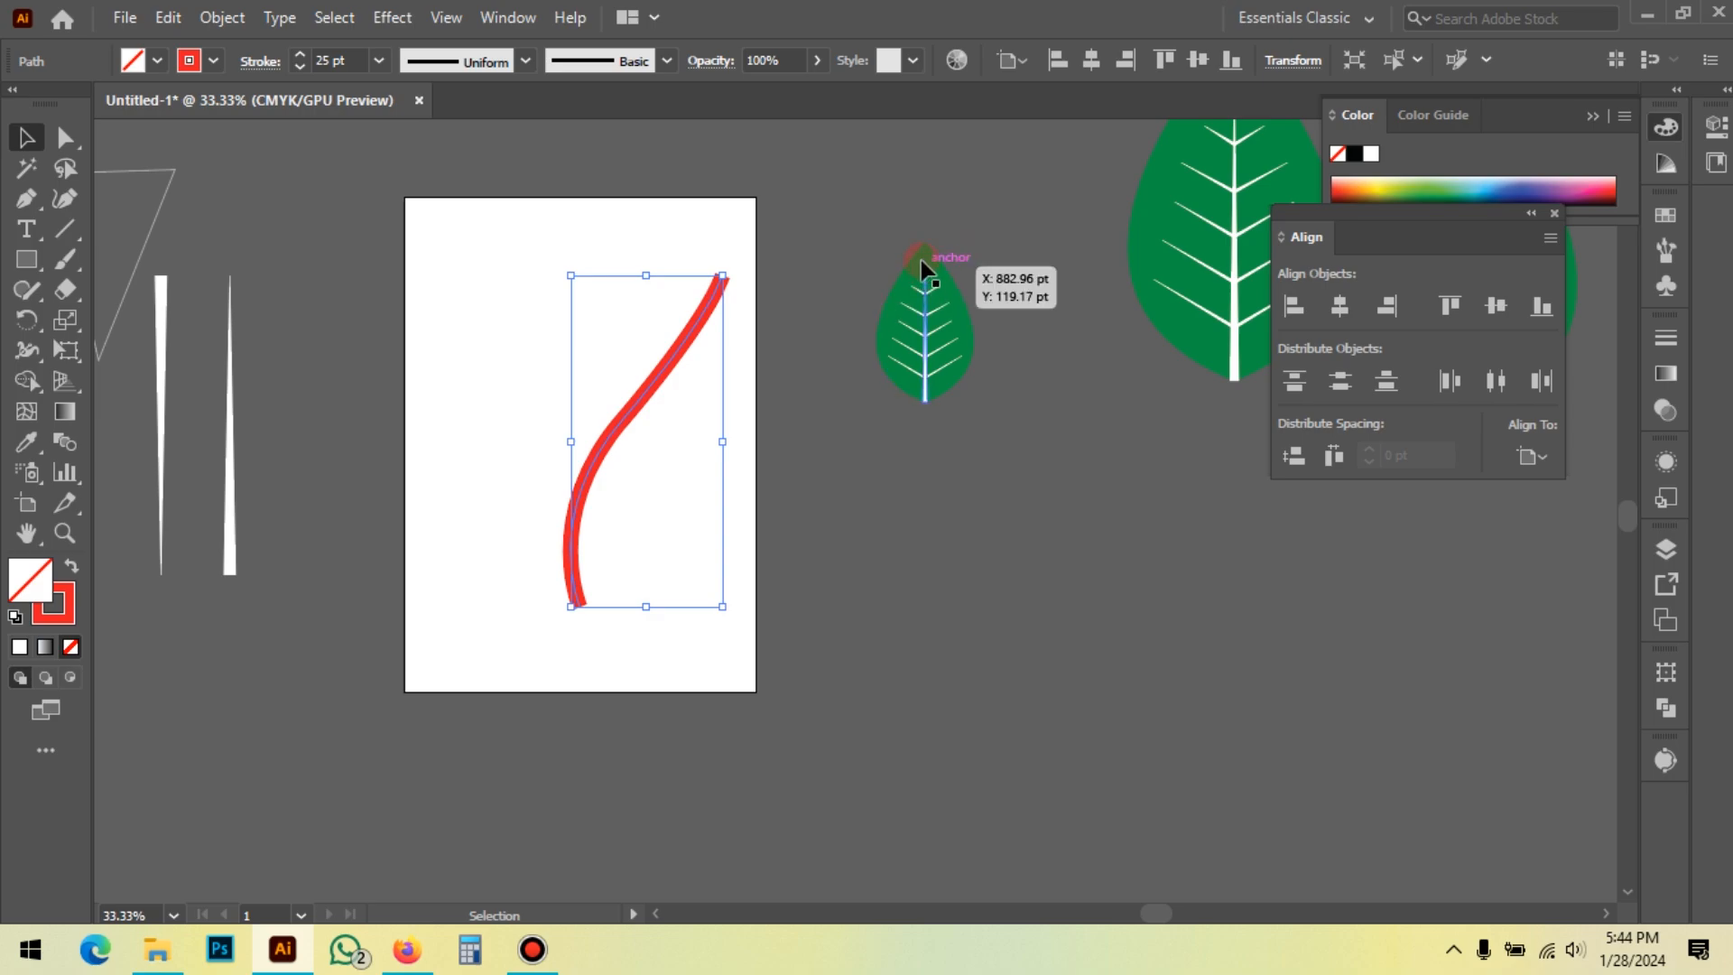
left_click(674, 214)
left_click_drag(669, 279, 776, 395)
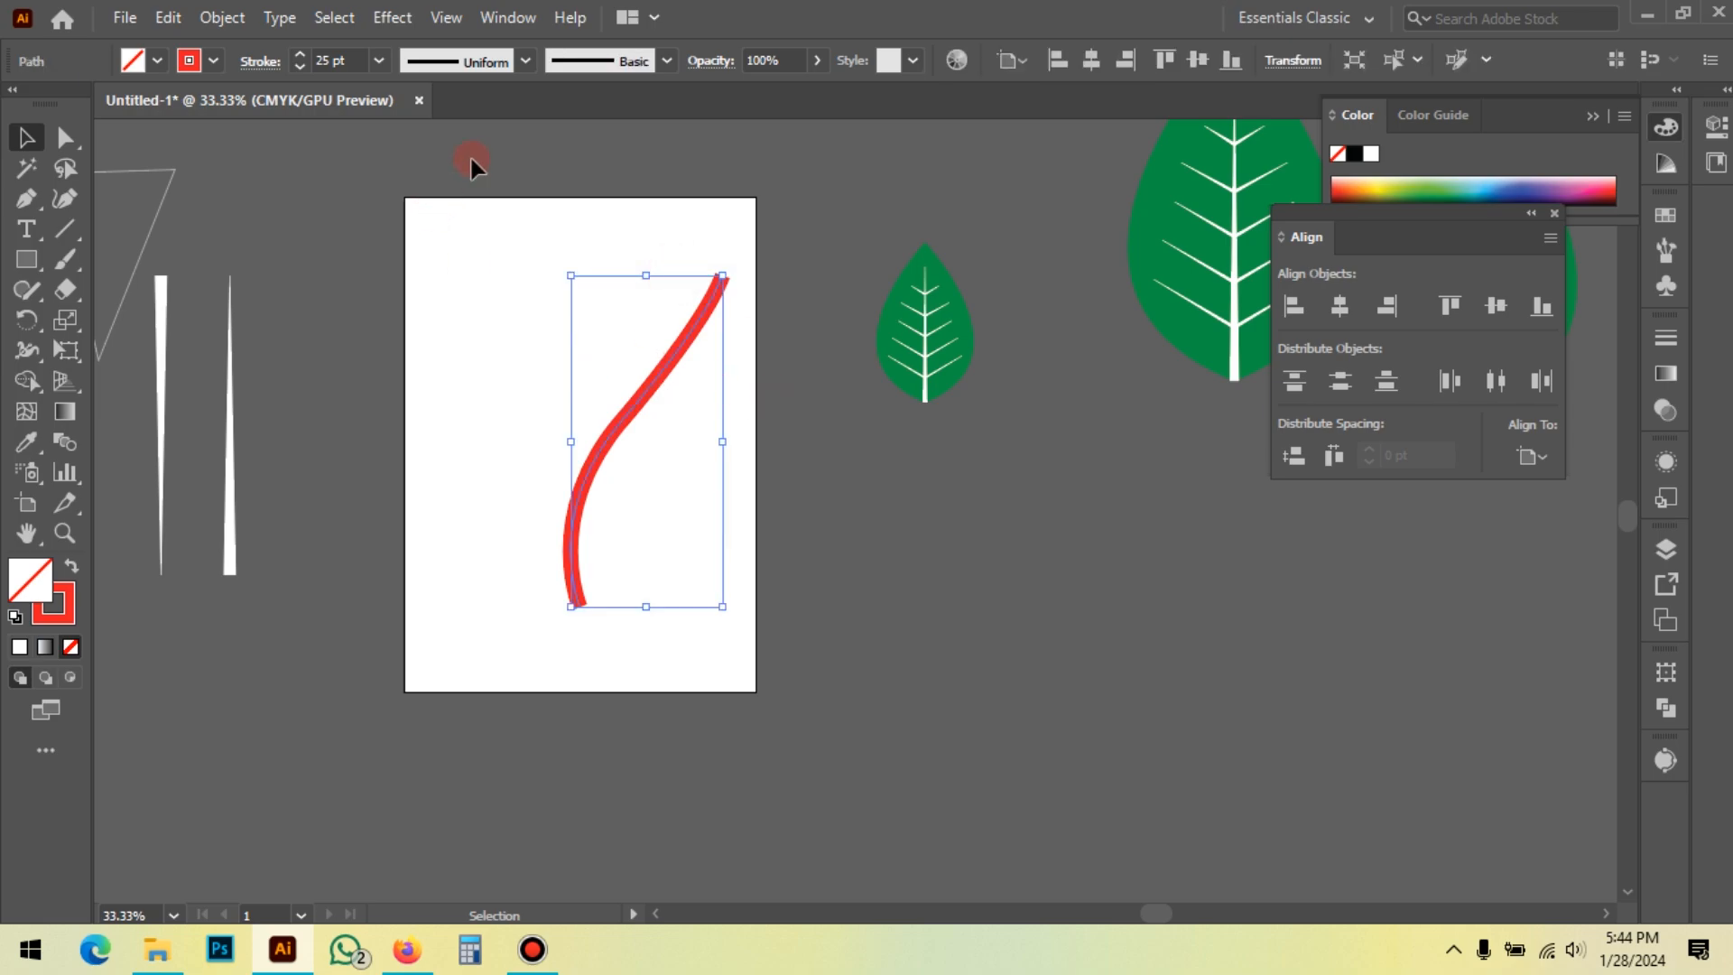
left_click(506, 61)
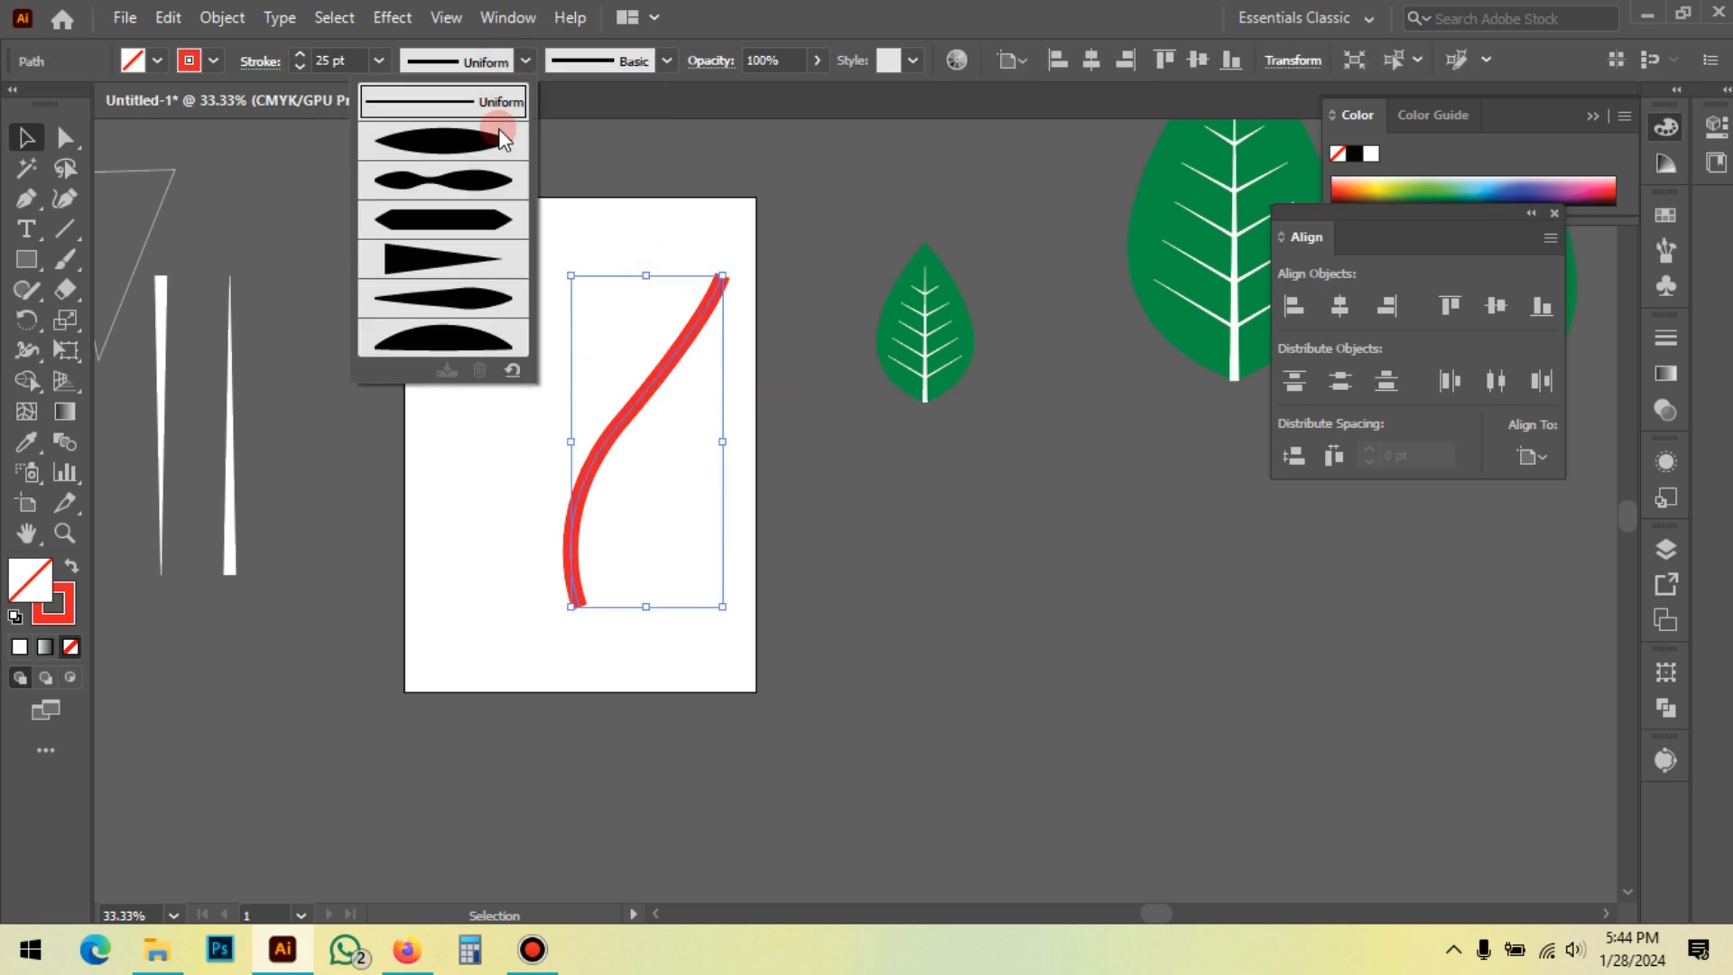
left_click(469, 256)
left_click(522, 225)
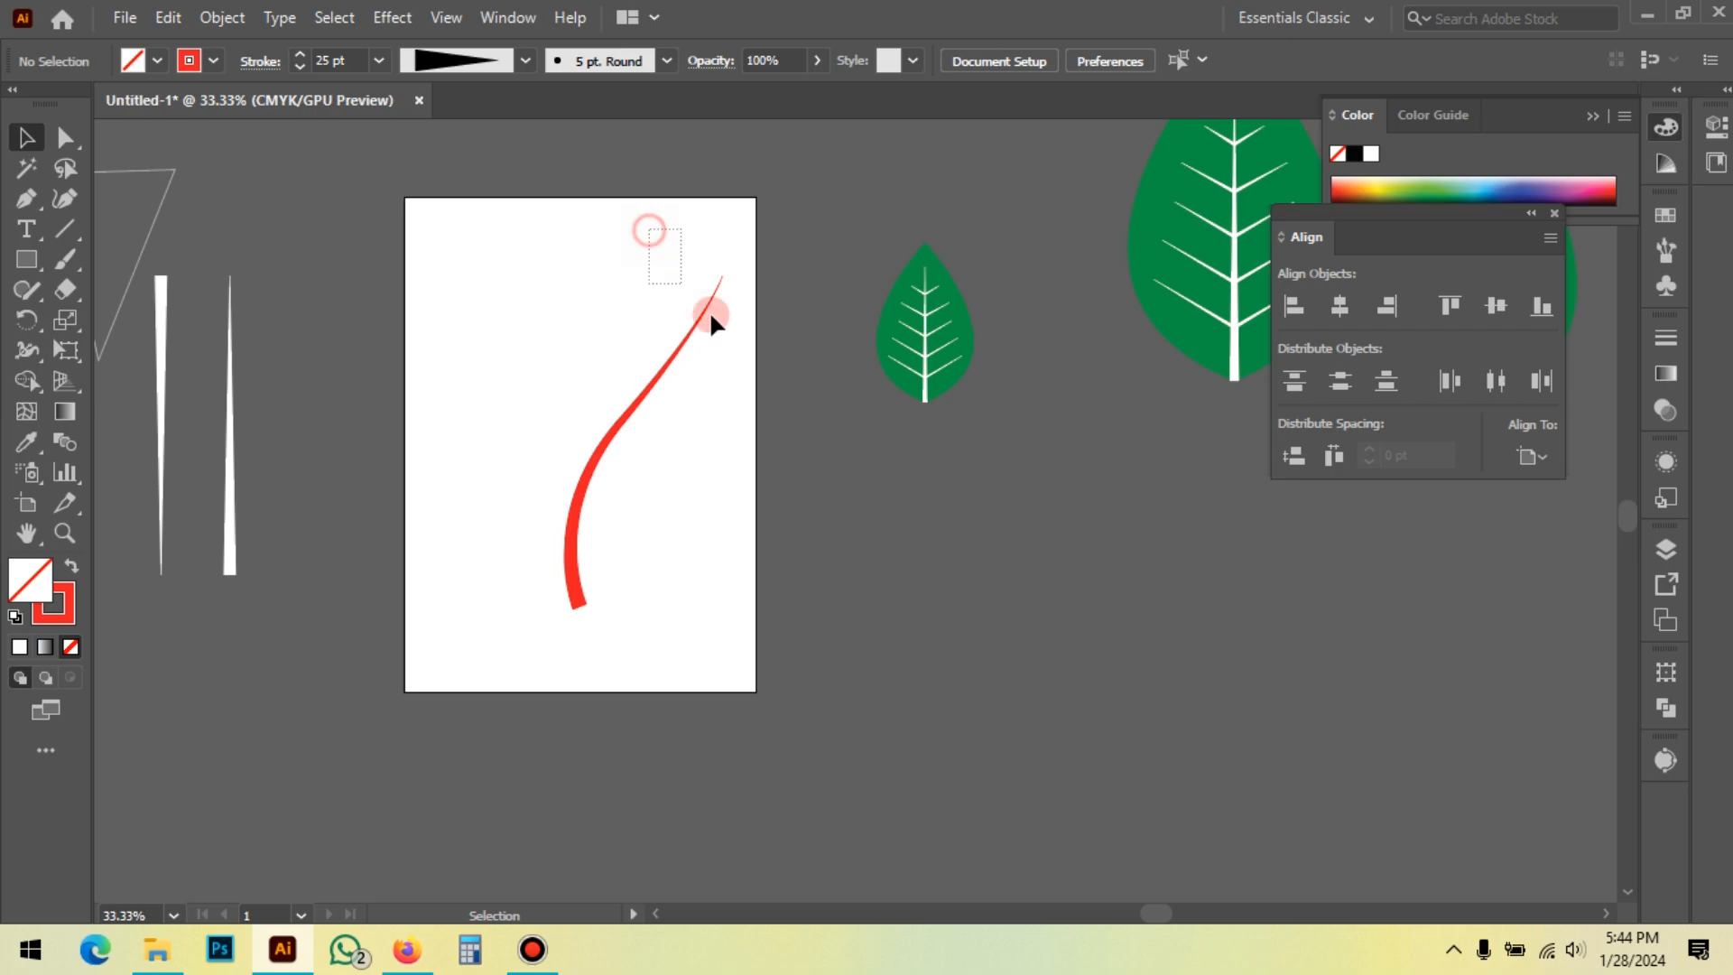
left_click_drag(711, 316, 746, 588)
left_click(711, 338)
left_click_drag(787, 372, 688, 437)
left_click(522, 494)
scroll(521, 495, "up", 1)
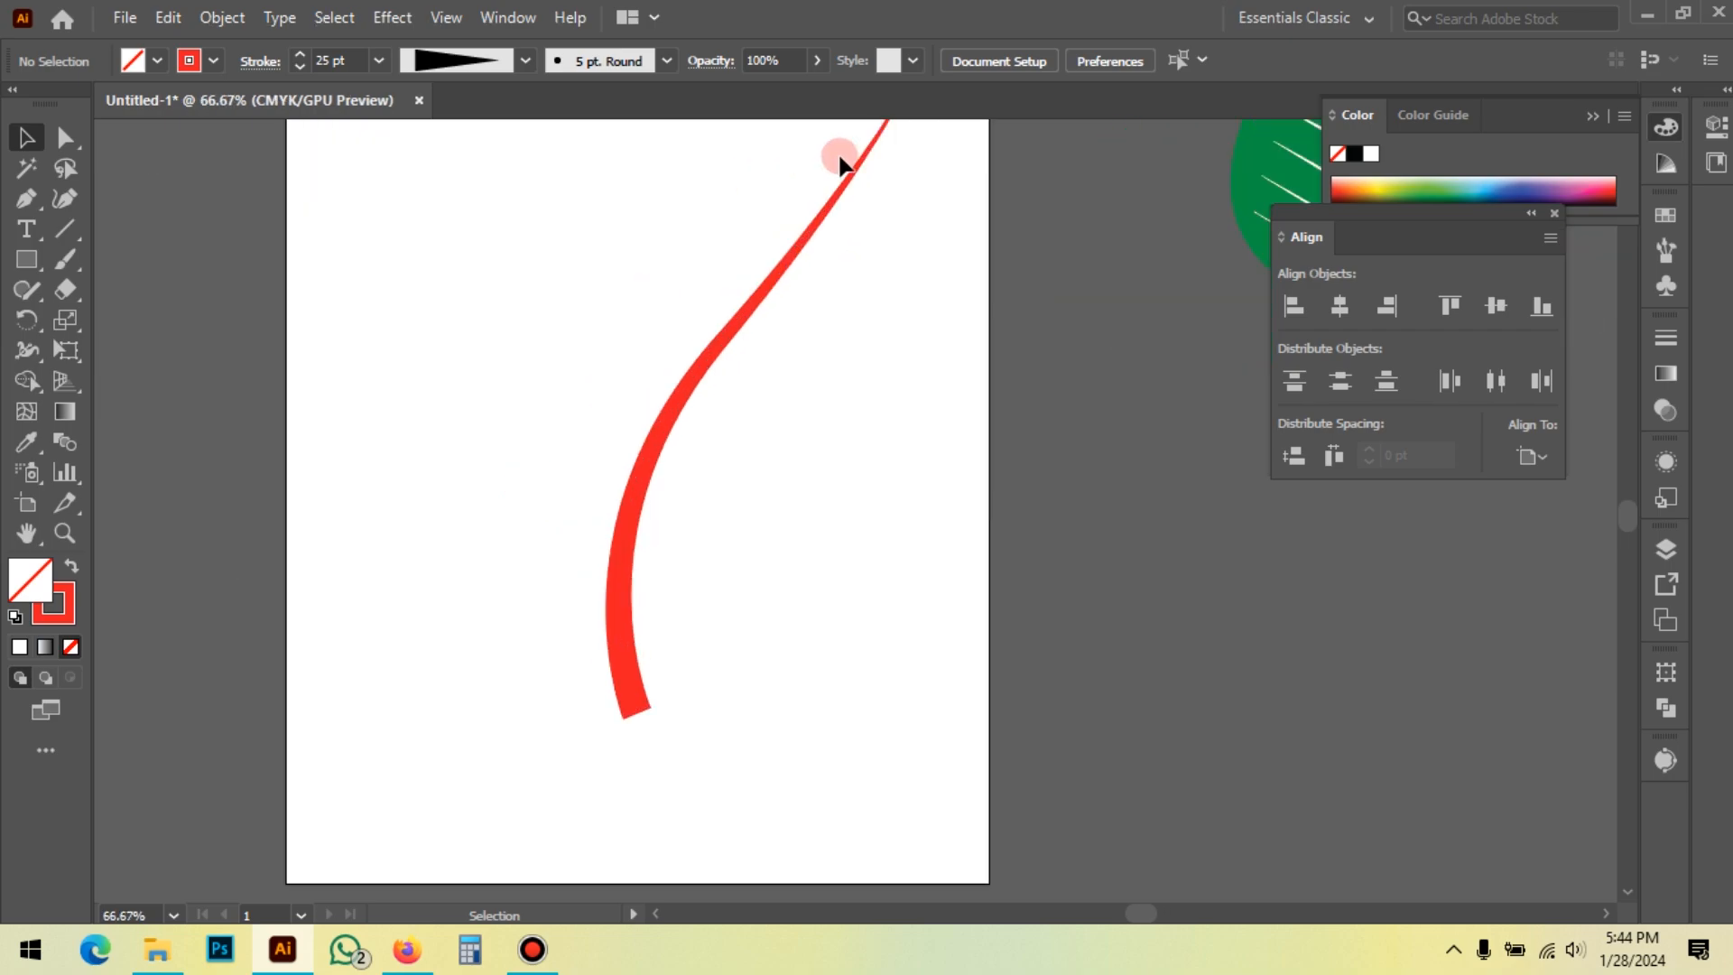
scroll(606, 390, "down", 1)
Step: Create a mirrored copy of the tapered stem with Reflect across the vertical axis
left_click_drag(774, 506, 776, 508)
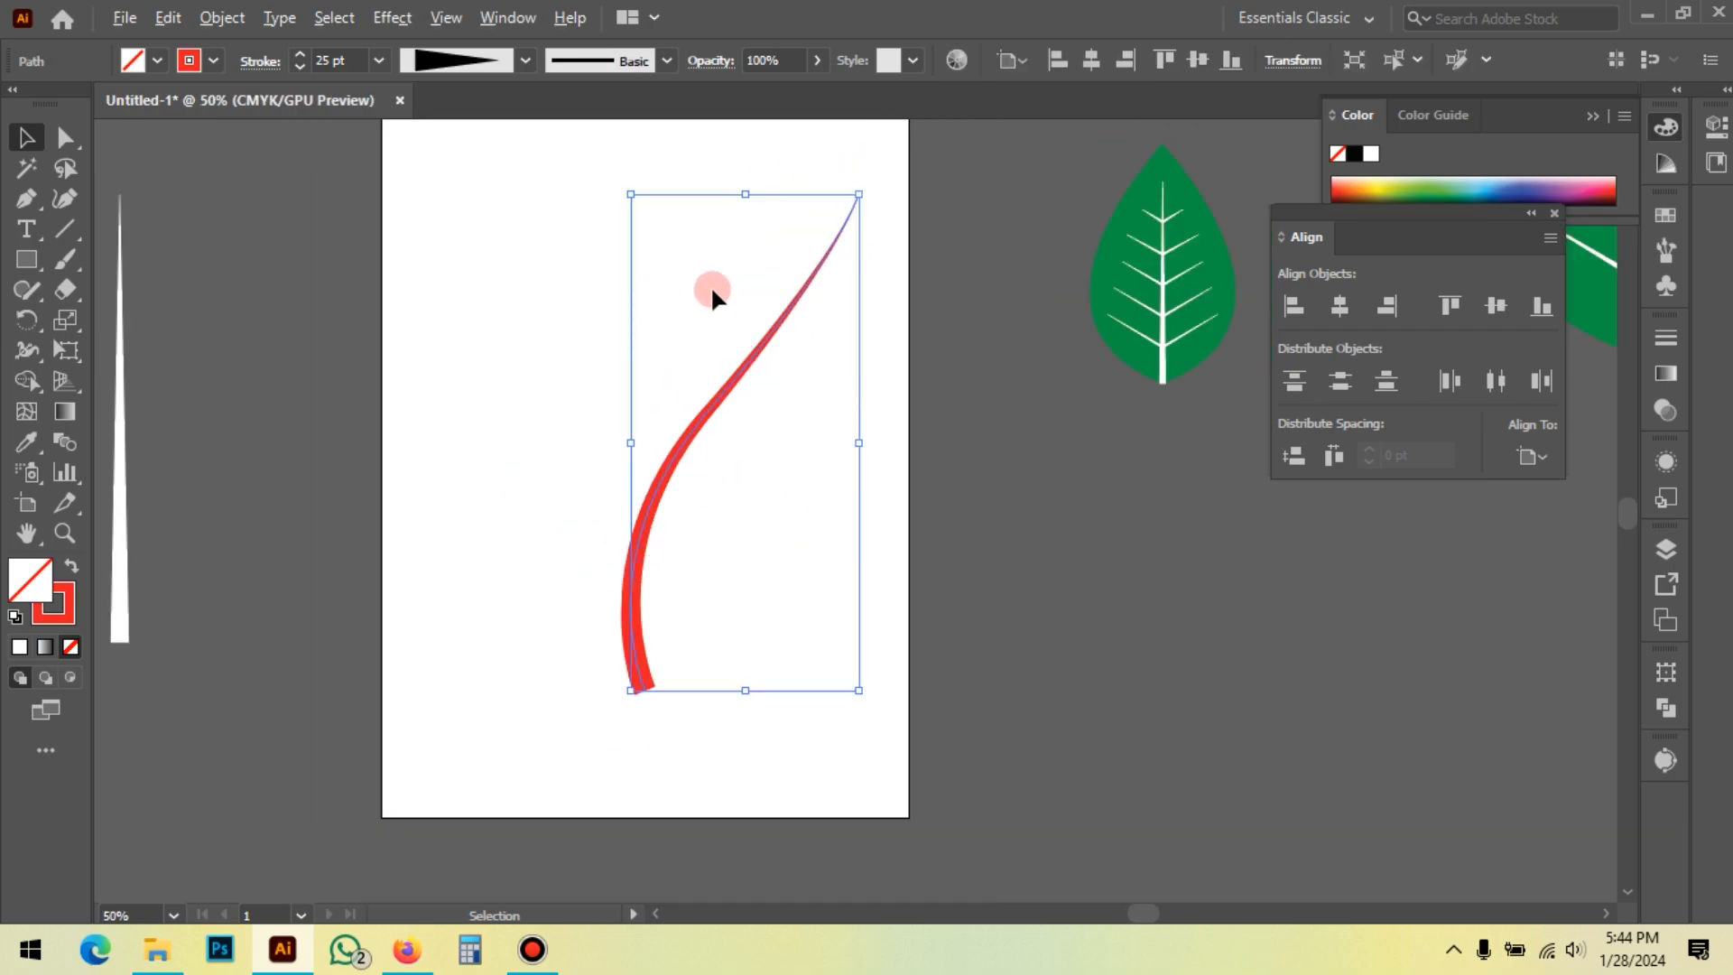
right_click(711, 289)
mouse_move(880, 726)
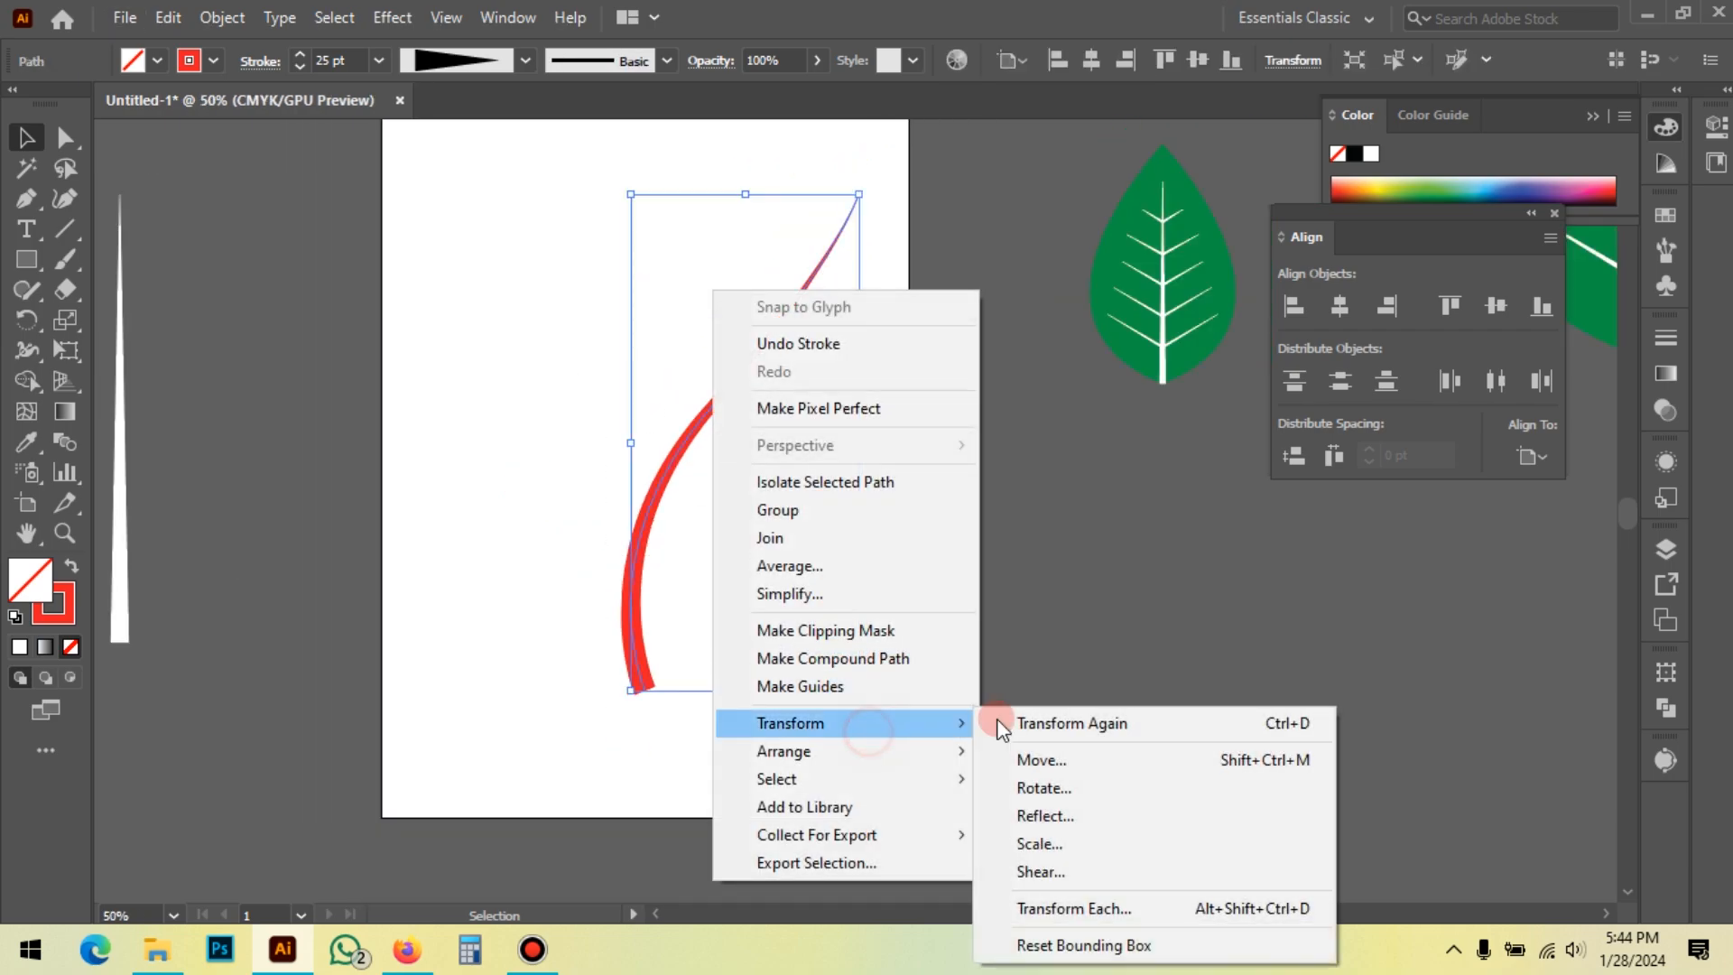
left_click(1088, 814)
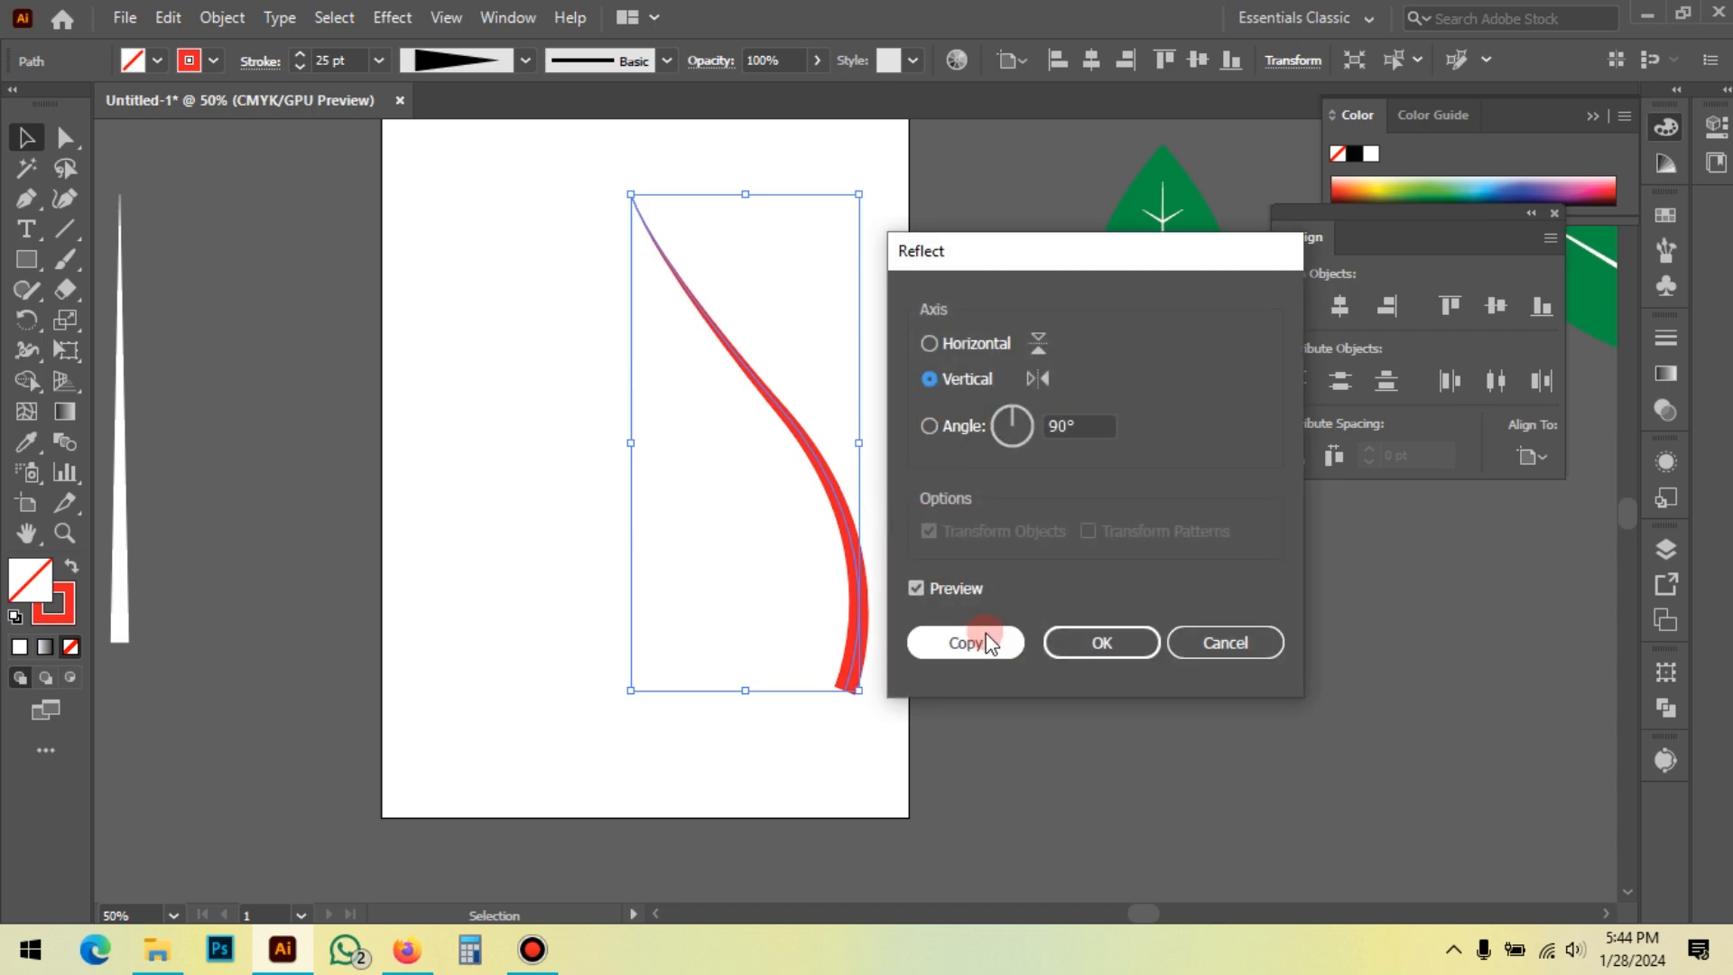
left_click(986, 641)
Step: Position the mirrored copy against the stem to form a Y shape, and delete the copy
left_click_drag(857, 612, 662, 638)
left_click(773, 574)
left_click(761, 626)
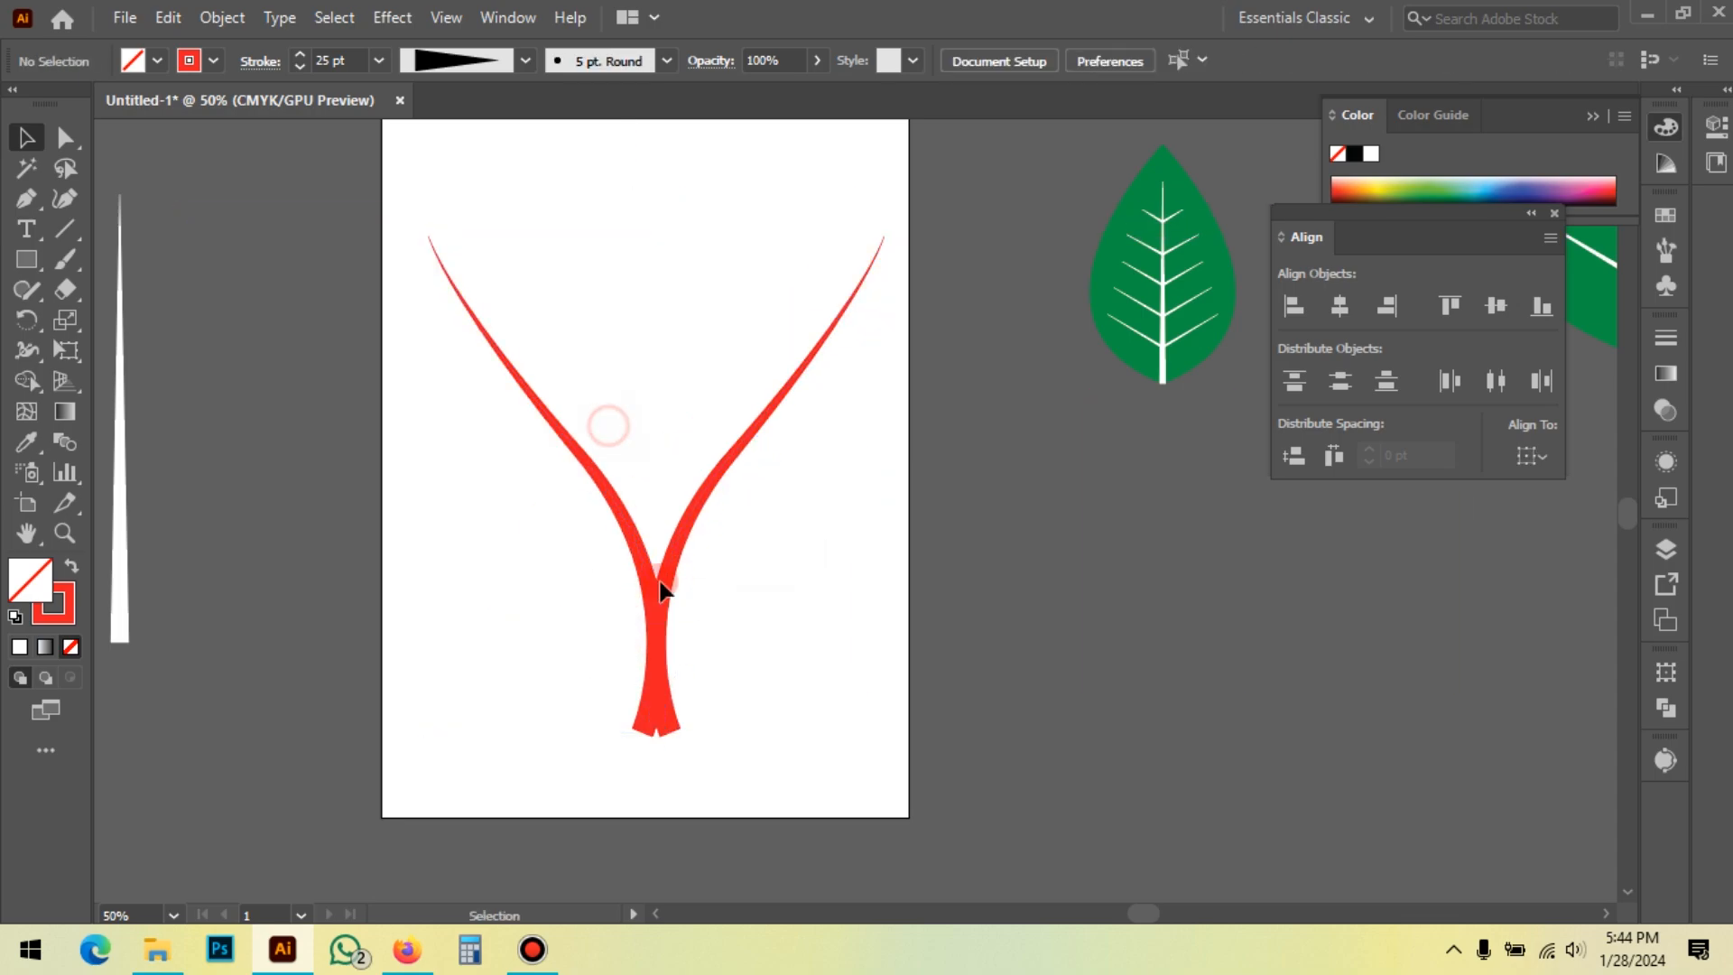
left_click(611, 449)
key("Delete")
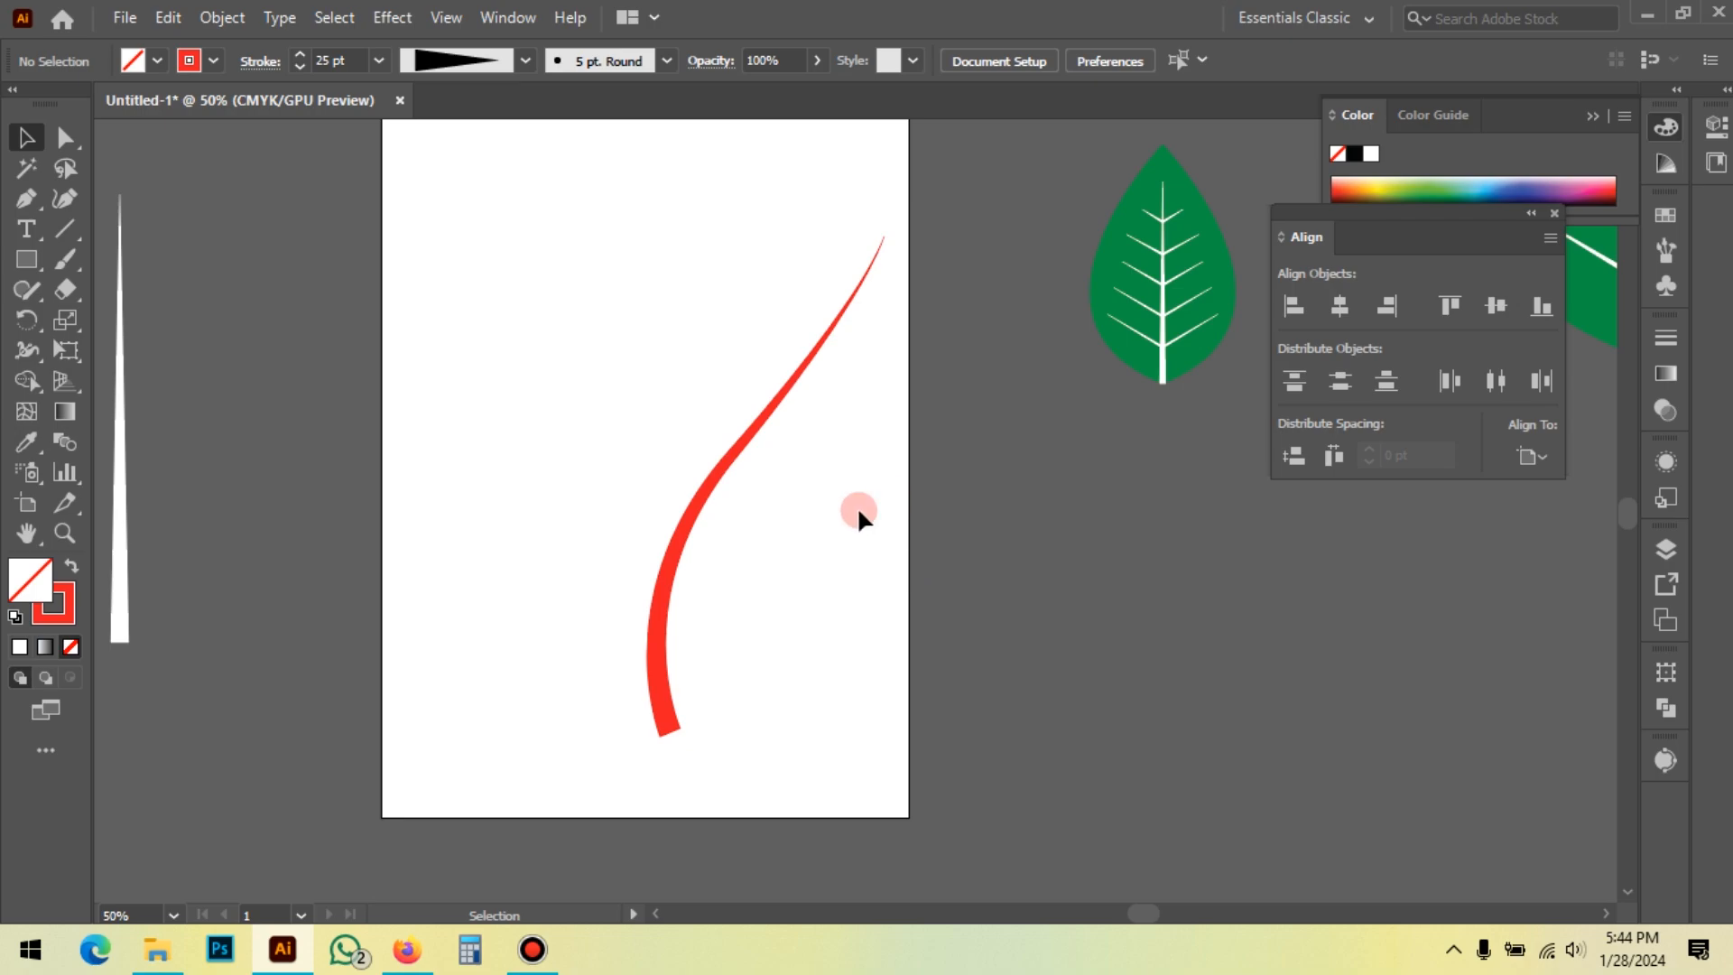
Step: Change the tapered stem's stroke from red to dark green and deselect it
left_click_drag(745, 512, 693, 543)
left_click(647, 514)
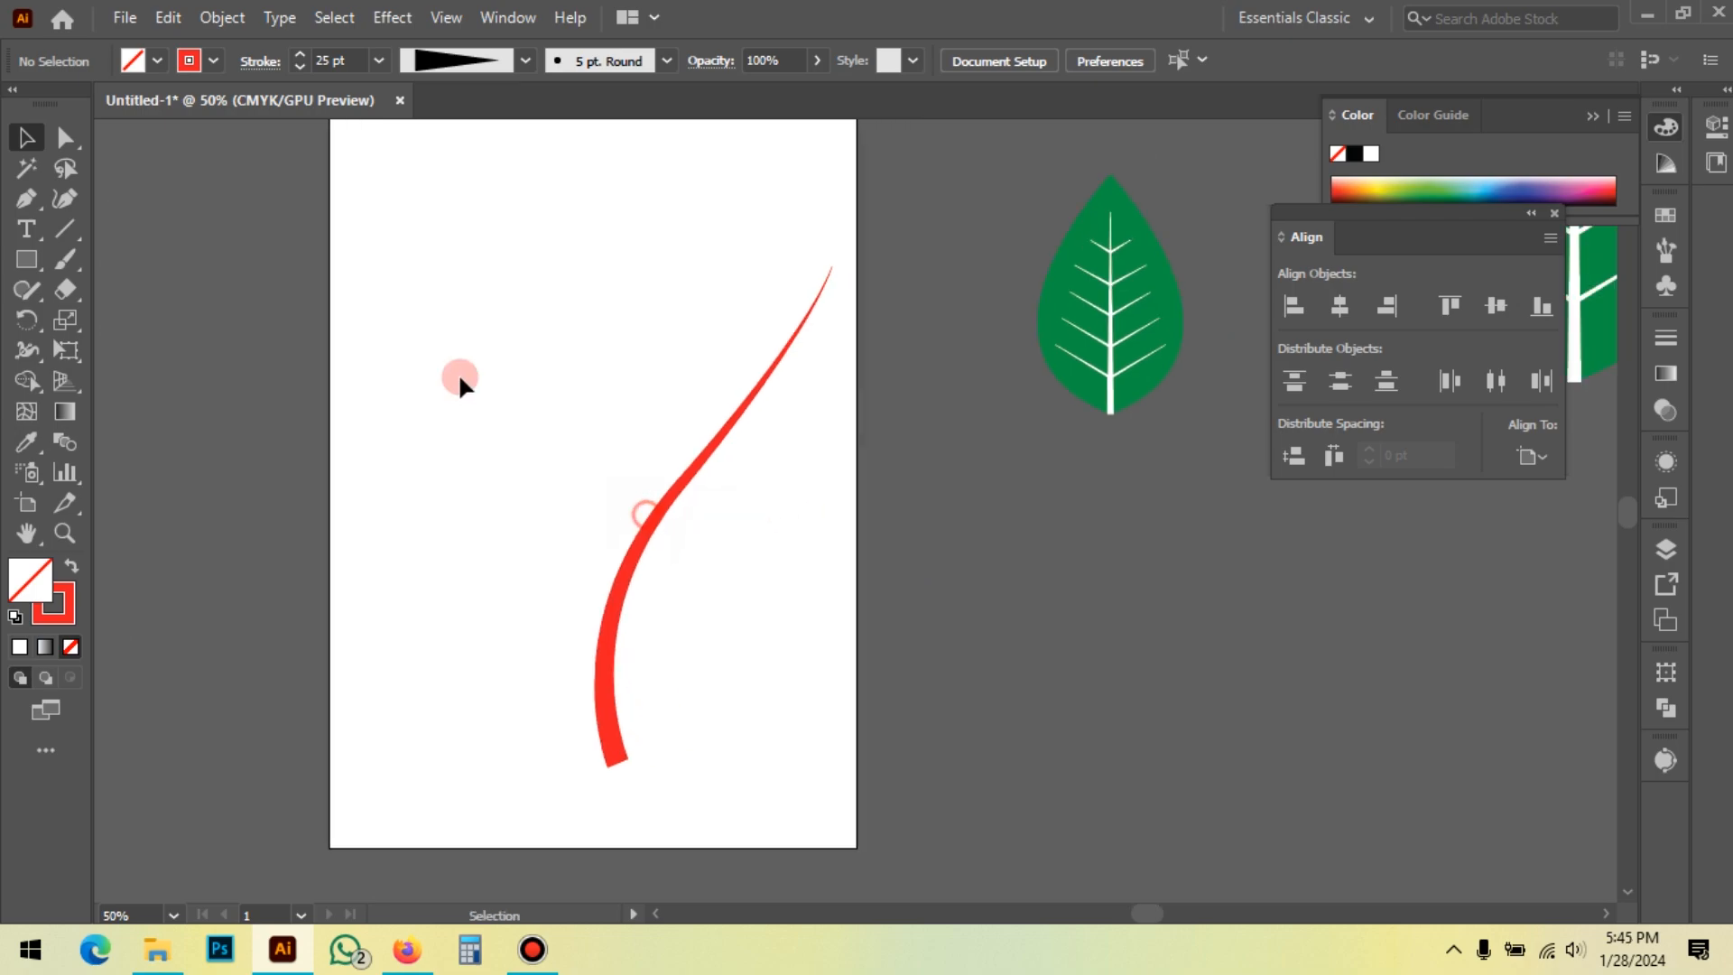
left_click(189, 60)
left_click(123, 120)
left_click(561, 408)
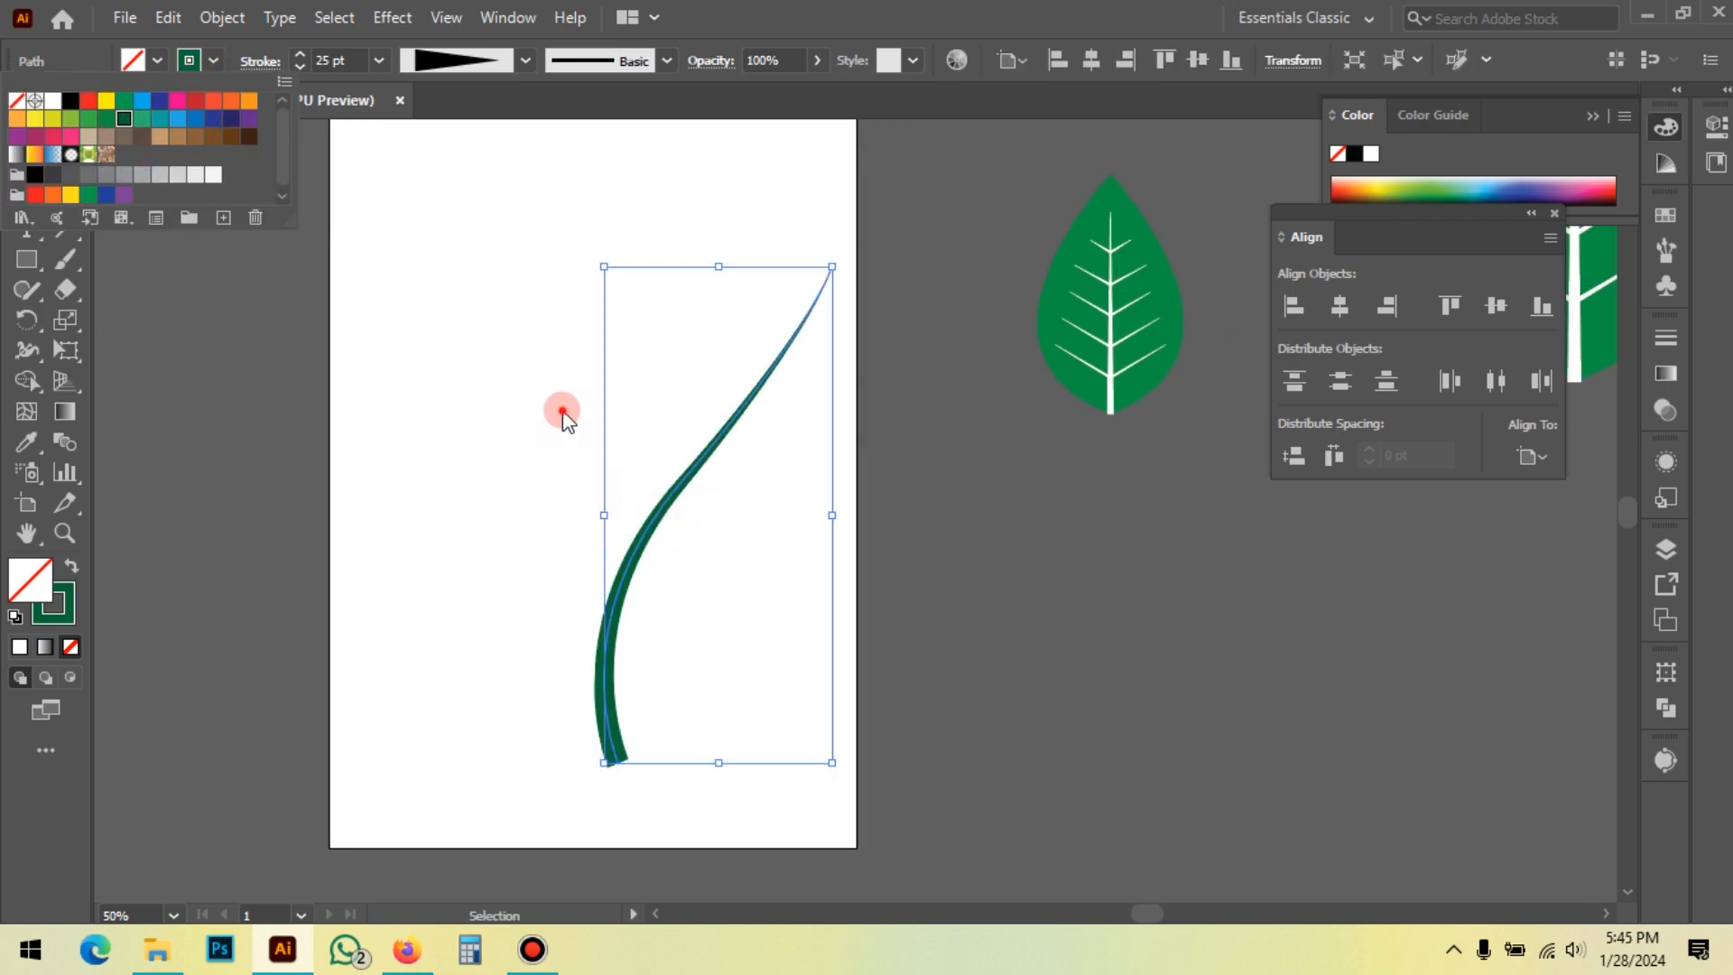
left_click(1054, 587)
Step: Duplicate the leaf beside the artboard onto the area above the stem and scale the copy down proportionally
left_click_drag(1145, 366, 693, 382)
left_click_drag(663, 197, 657, 352)
key("ctrl+plus")
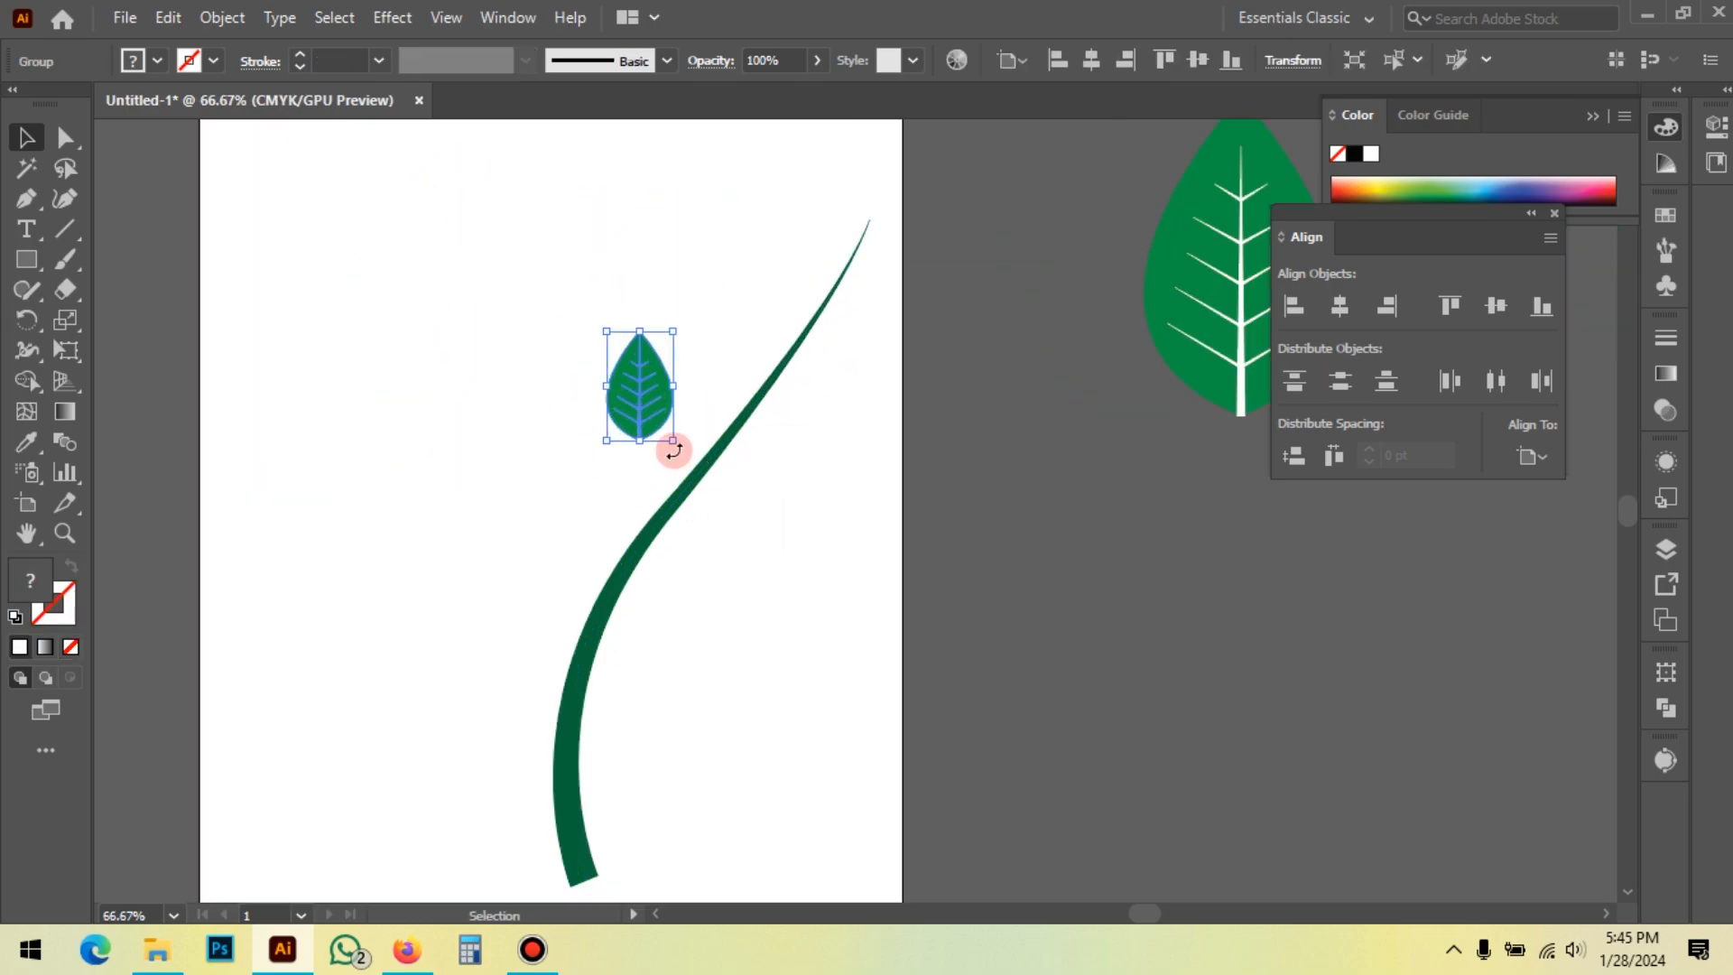
Step: Rotate the leaf copy counterclockwise and set its base against the upper part of the stem
left_click_drag(674, 450, 746, 467)
left_click(754, 279)
scroll(767, 393, "up", 1)
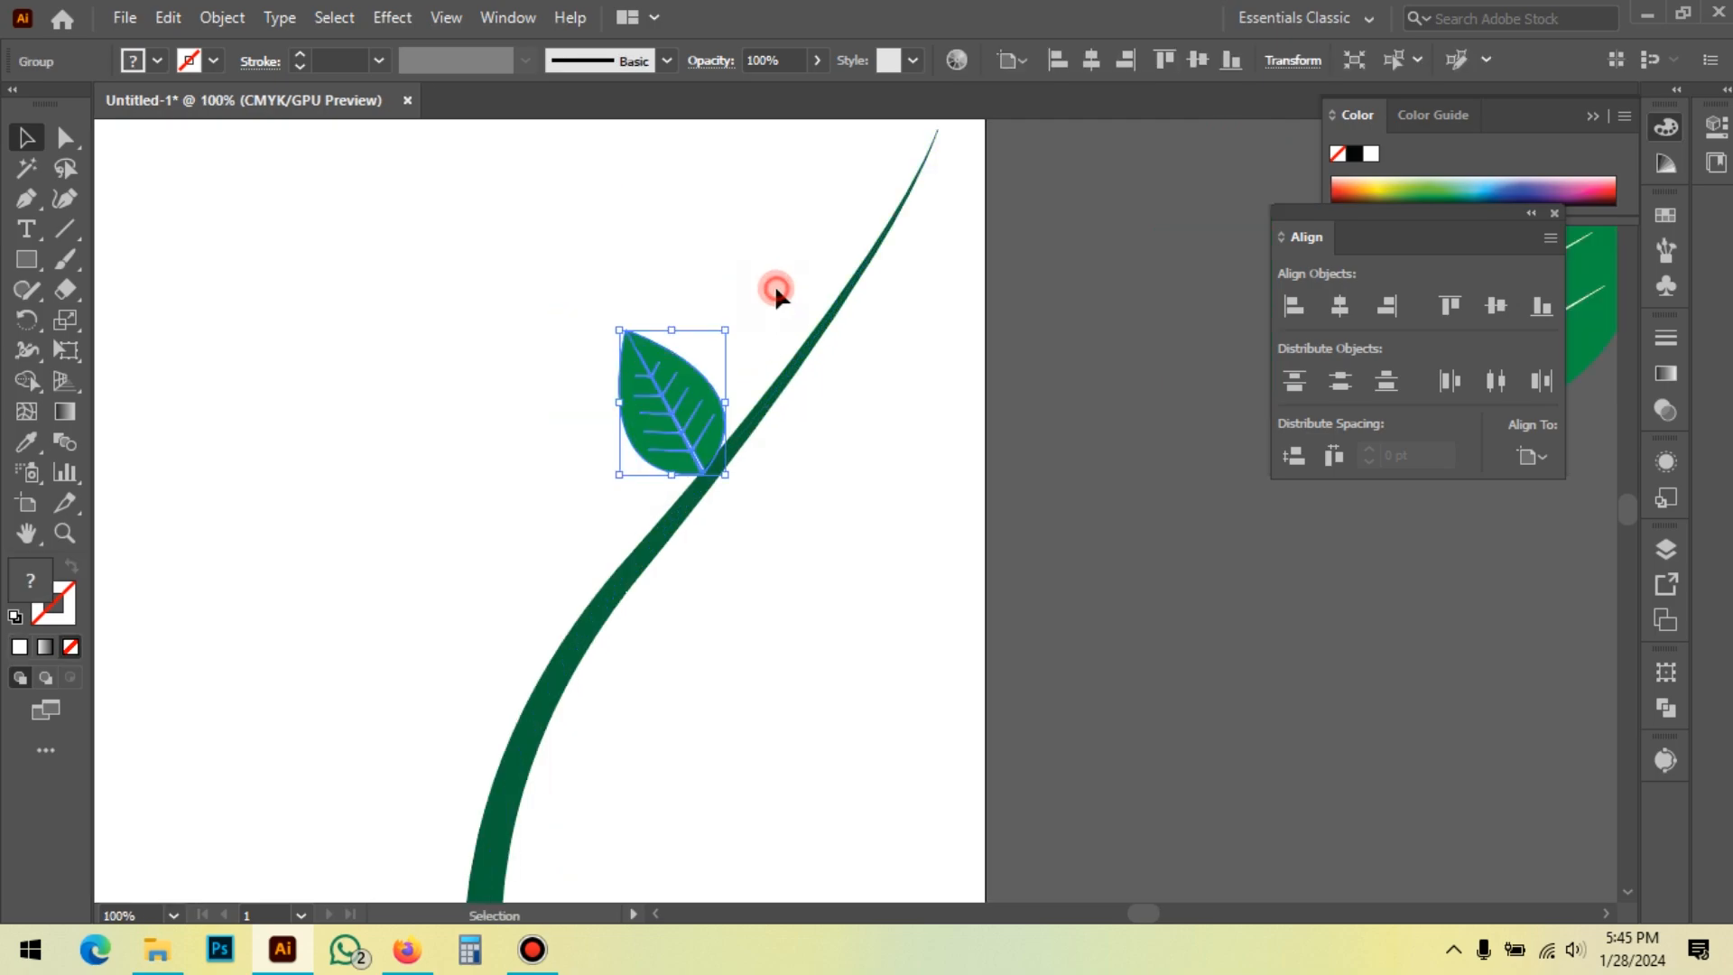
left_click(776, 289)
scroll(727, 355, "up", 1)
scroll(704, 377, "up", 1)
scroll(682, 437, "down", 3)
Step: Enlarge the tilted leaf proportionally and move it so its base meets the stem
left_click(677, 445)
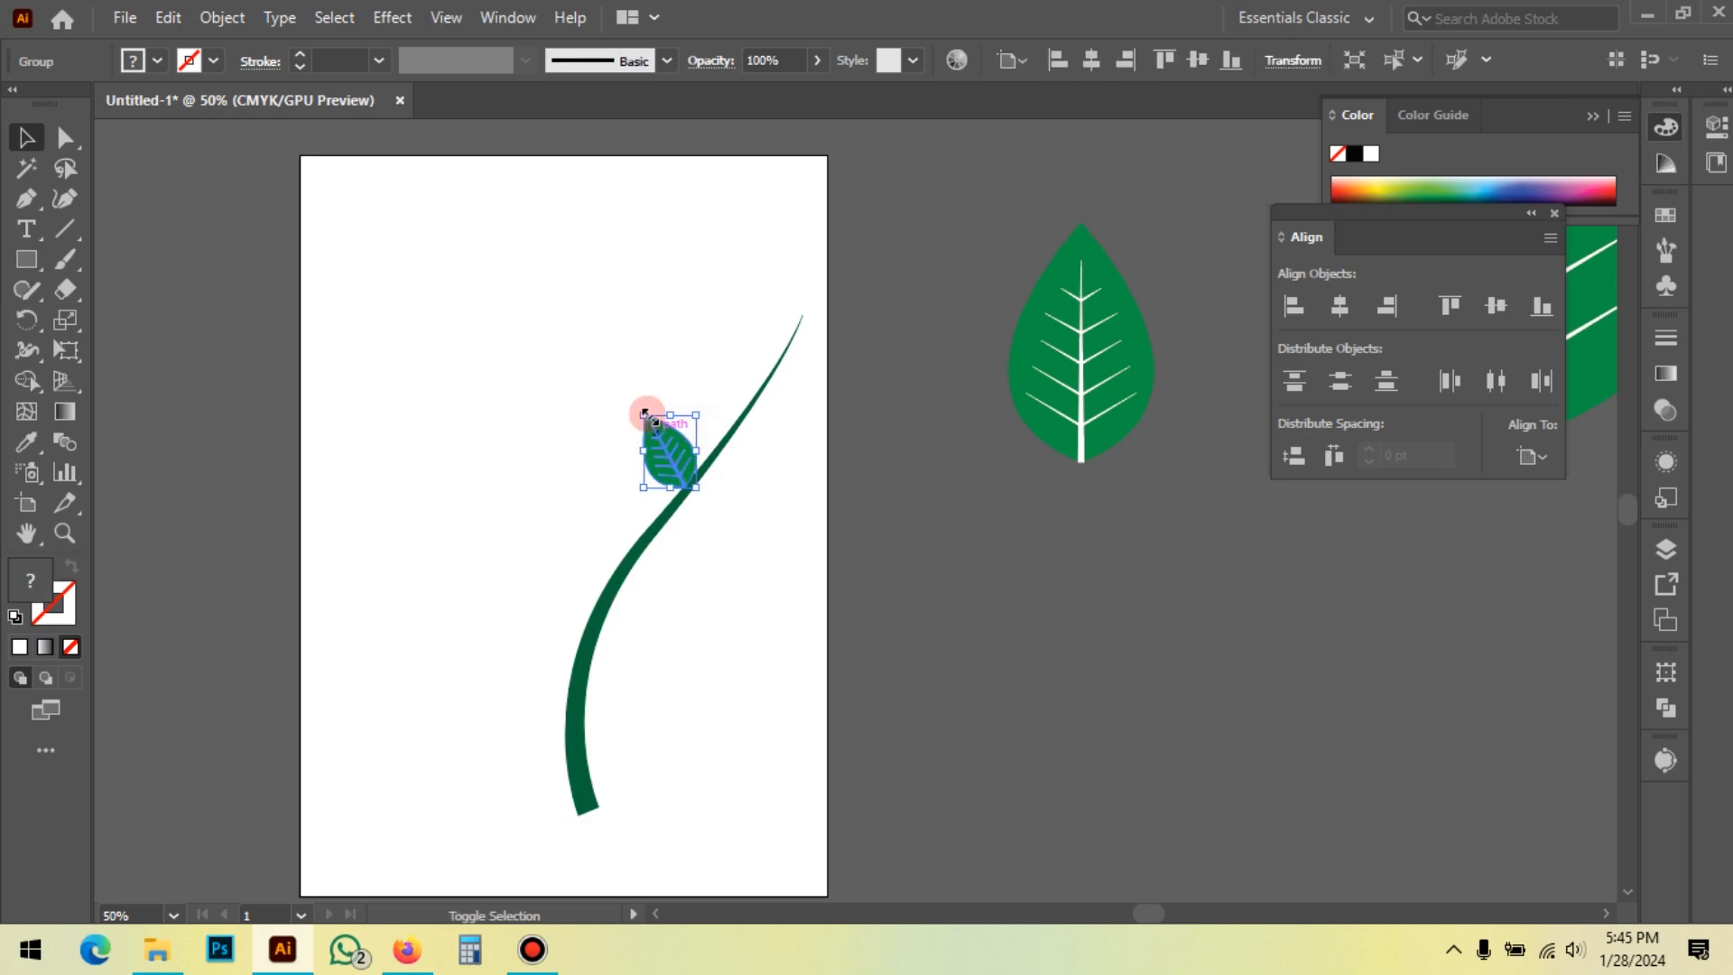
left_click_drag(644, 413, 600, 359)
left_click(700, 293)
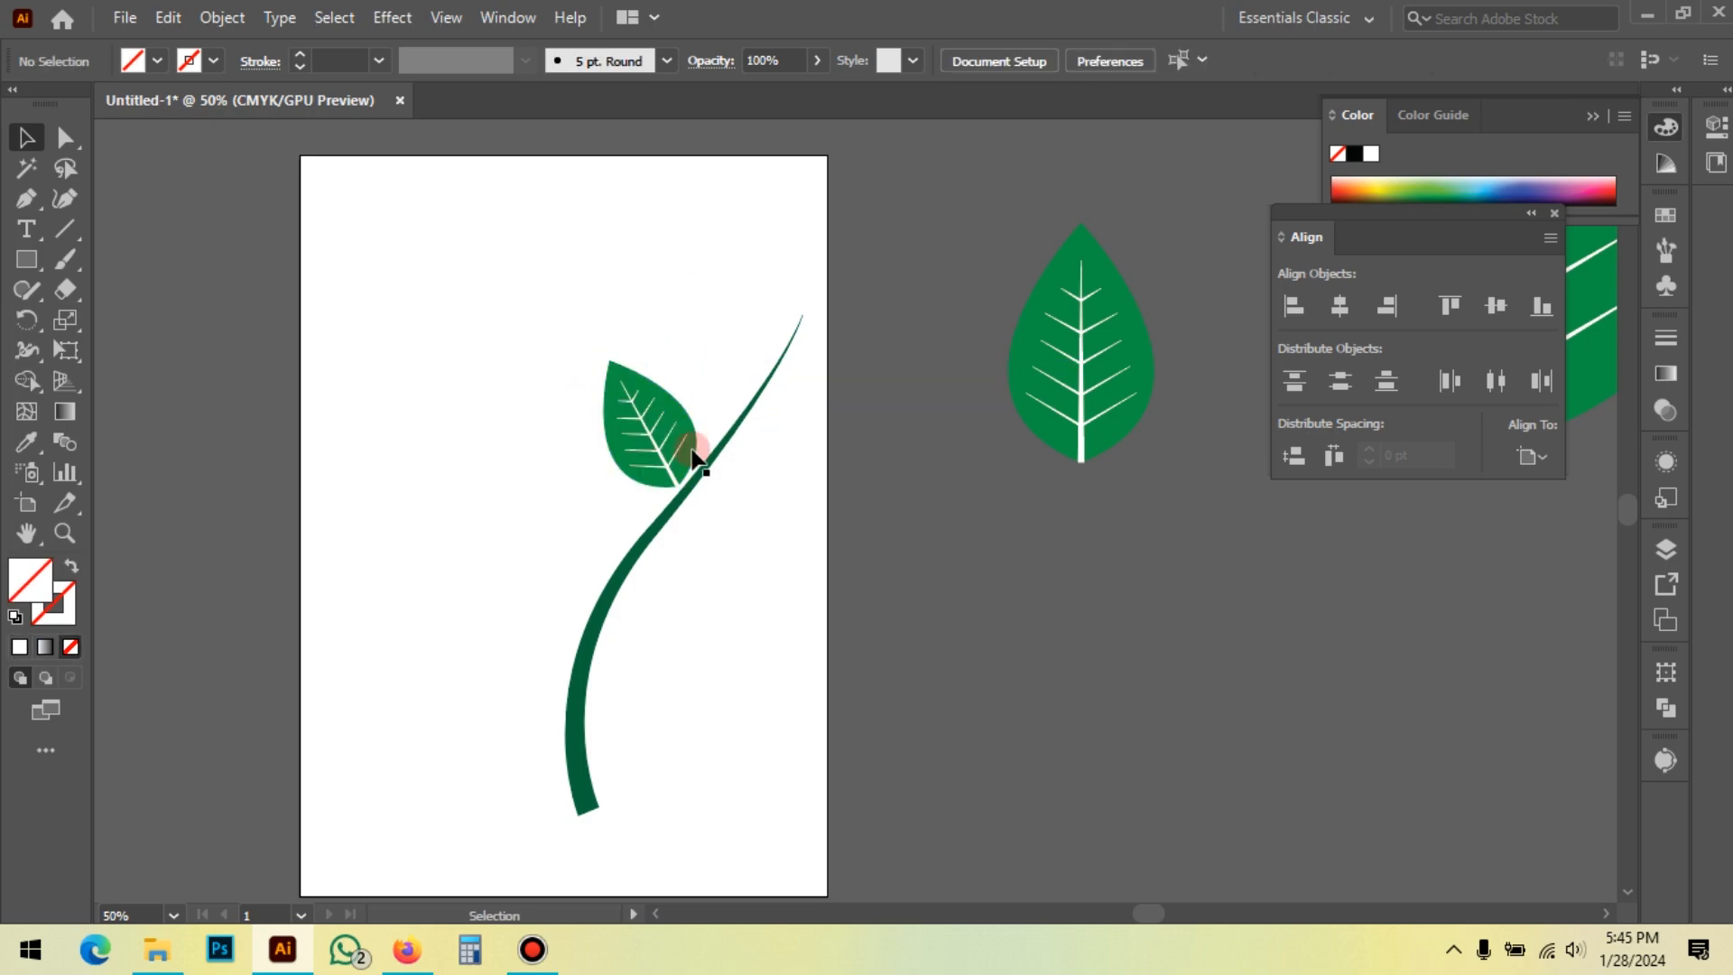
scroll(694, 459, "up", 6)
left_click_drag(672, 408, 686, 424)
scroll(663, 560, "down", 6)
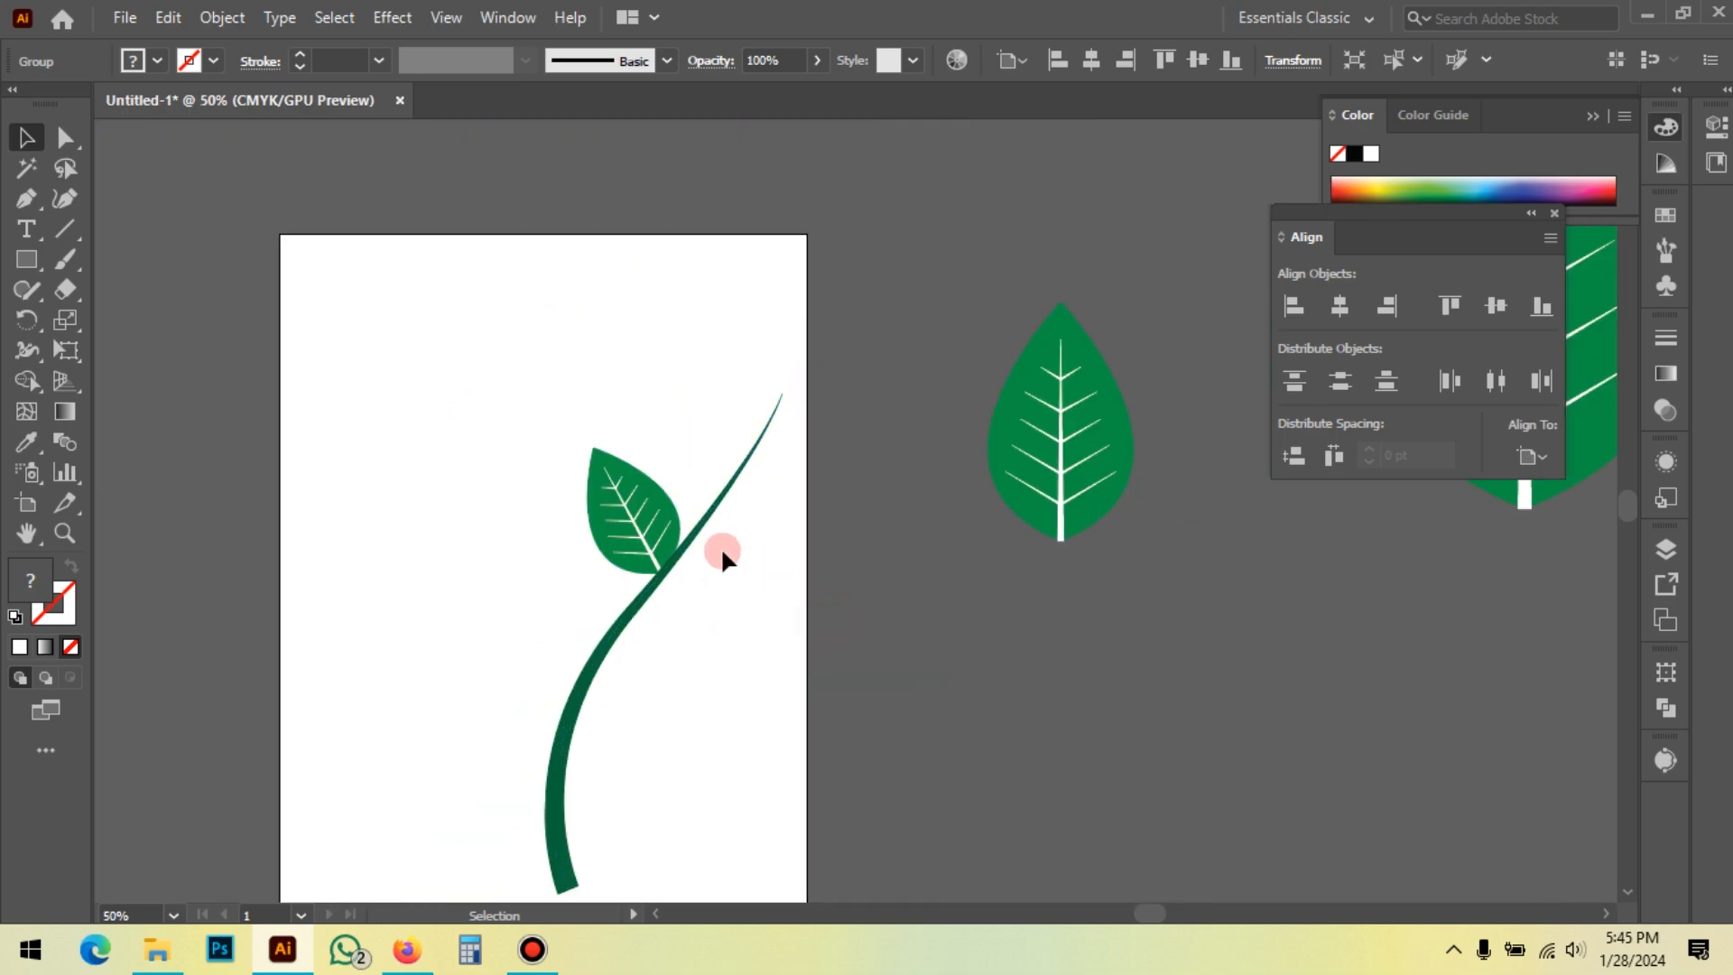
Step: Add a much smaller copy of the tilted leaf farther up the stem, with its base touching the stem
scroll(722, 552, "up", 2)
left_click_drag(572, 502, 695, 347)
left_click_drag(582, 187, 636, 313)
key("ctrl+equal")
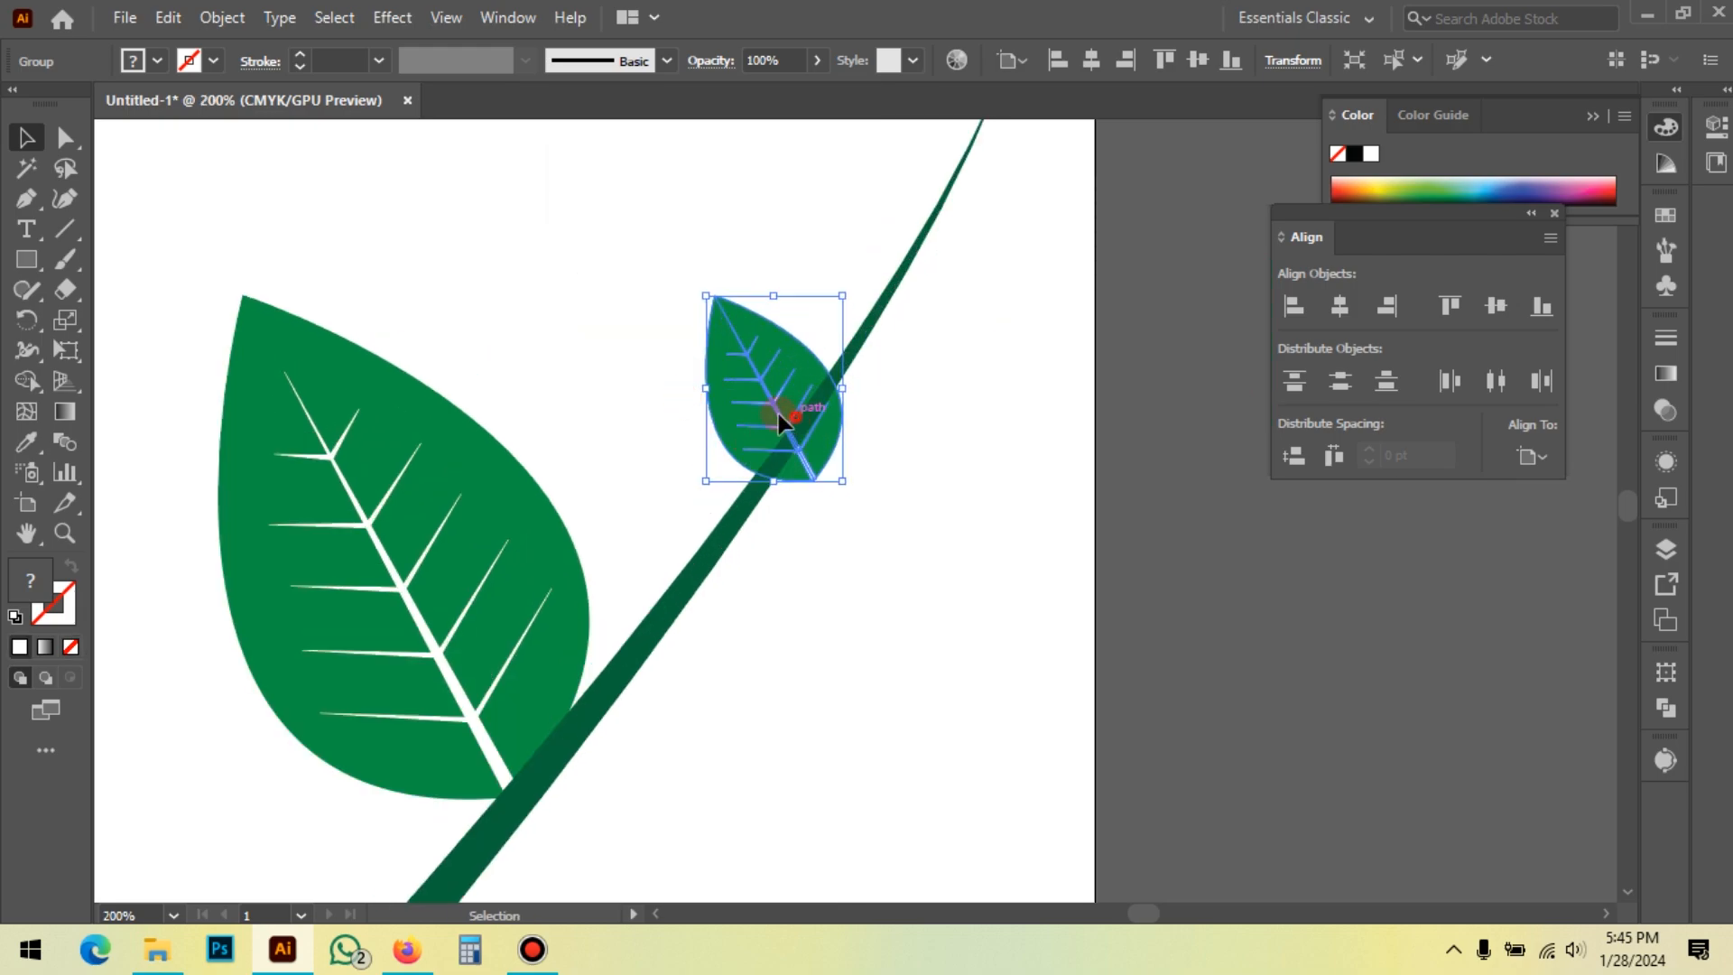
left_click_drag(778, 417, 711, 449)
left_click(999, 563)
scroll(778, 389, "down", 3)
scroll(733, 370, "up", 1)
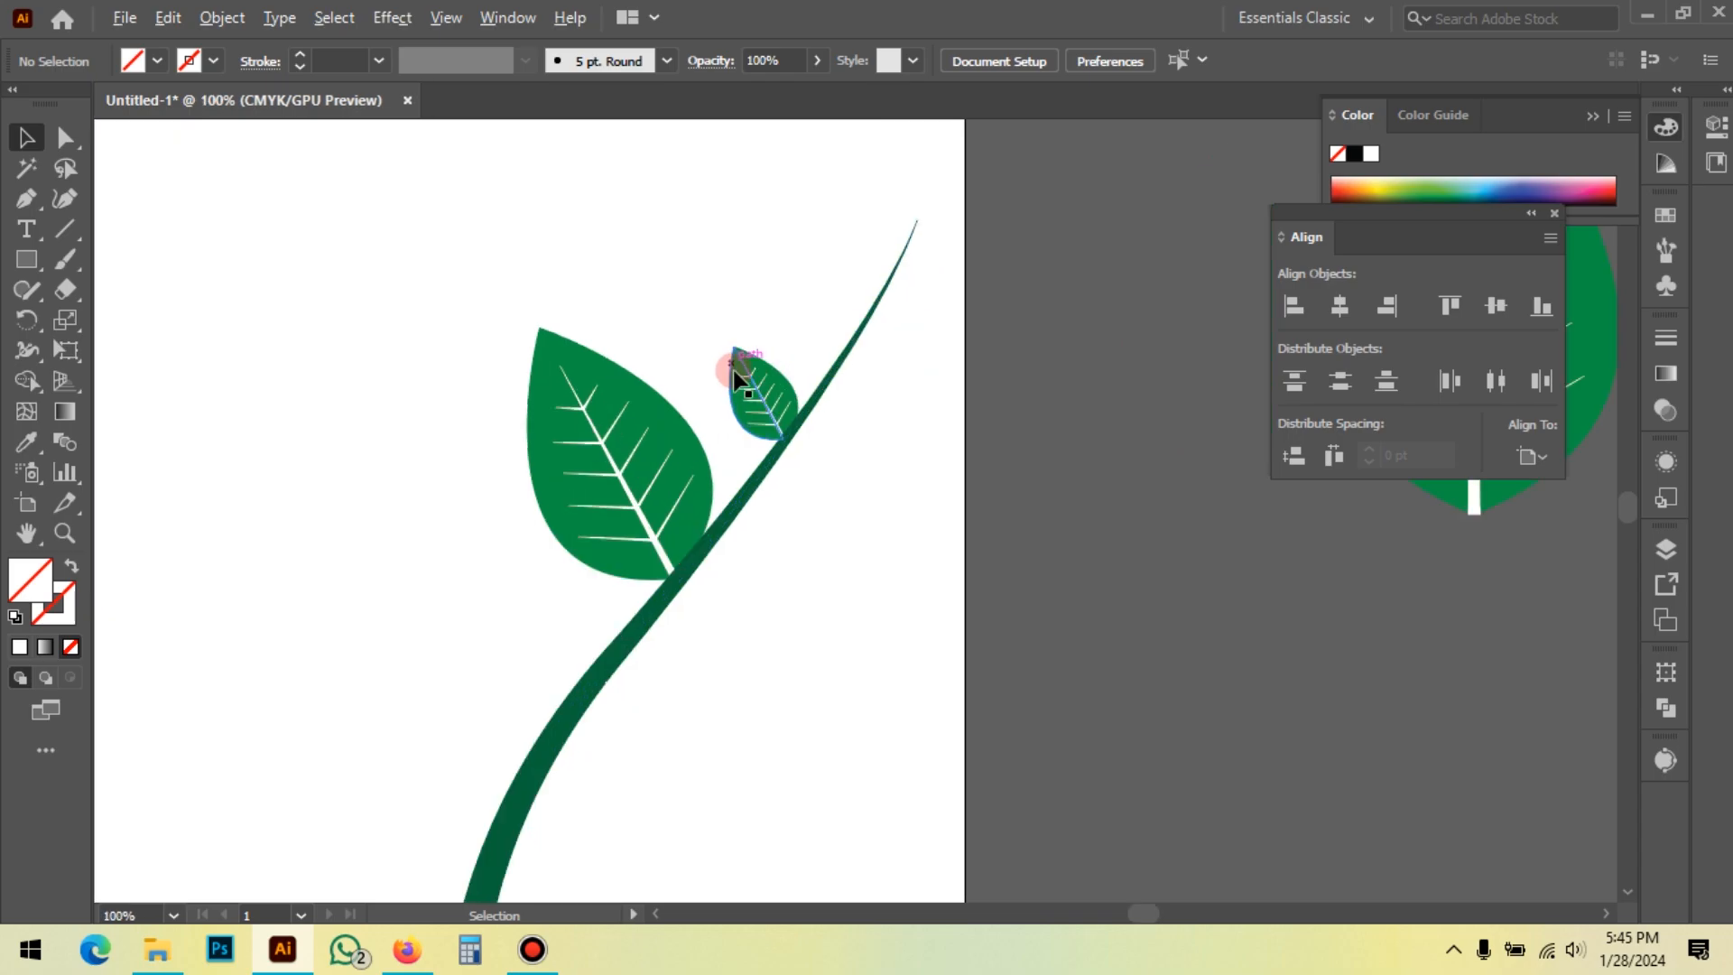
Step: Add a third, still smaller leaf copy near the stem's tip, with its base touching the stem
left_click_drag(736, 379, 837, 296)
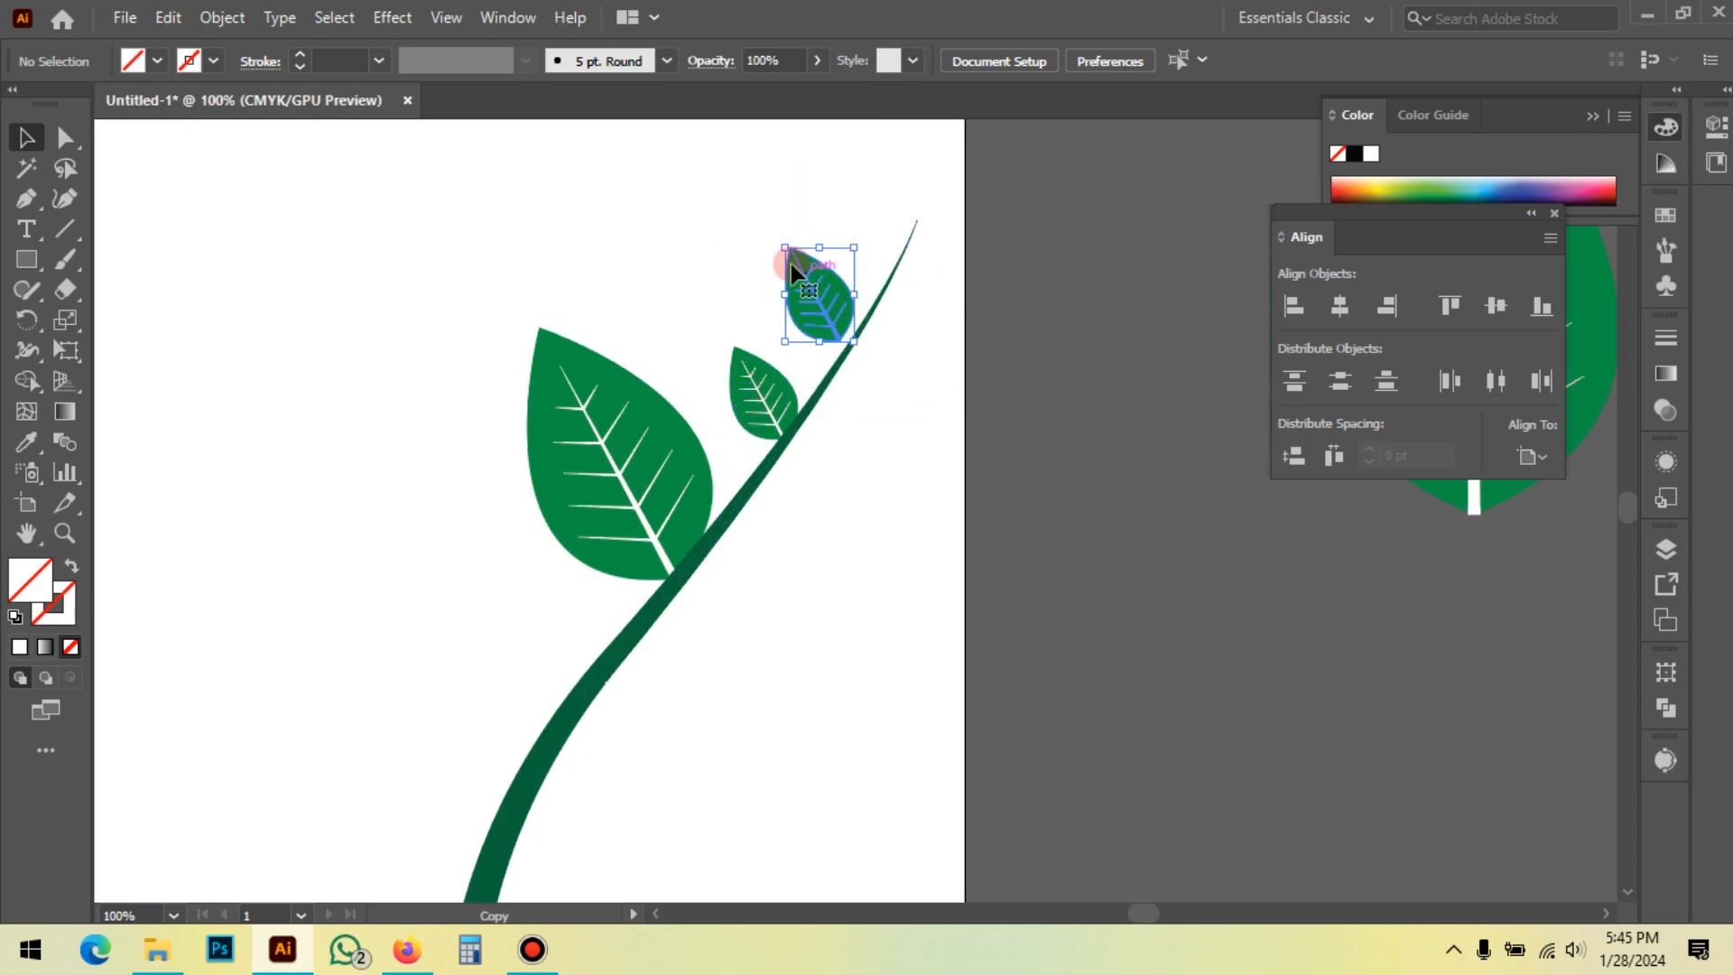
scroll(792, 266, "up", 4)
left_click_drag(632, 226, 725, 356)
left_click_drag(849, 492, 836, 560)
left_click(824, 290)
scroll(854, 223, "down", 3)
scroll(853, 224, "down", 4)
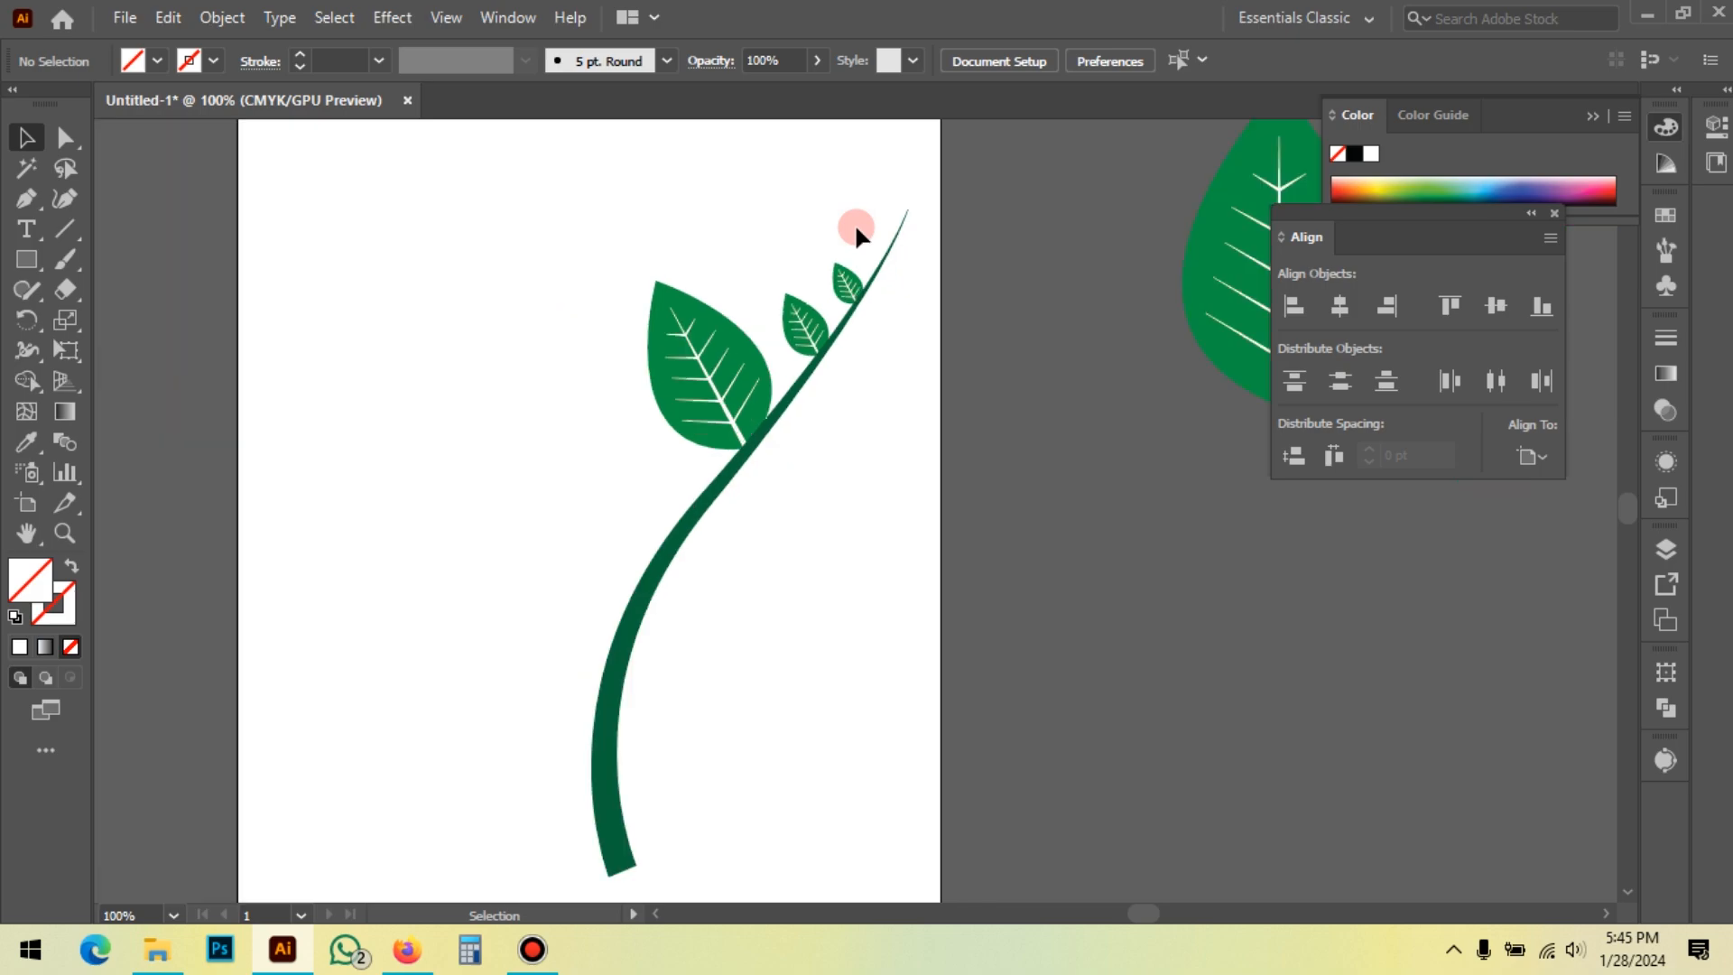
Step: Shrink the largest leaf proportionally and refit its base against the stem
left_click(793, 316)
scroll(792, 314, "up", 2)
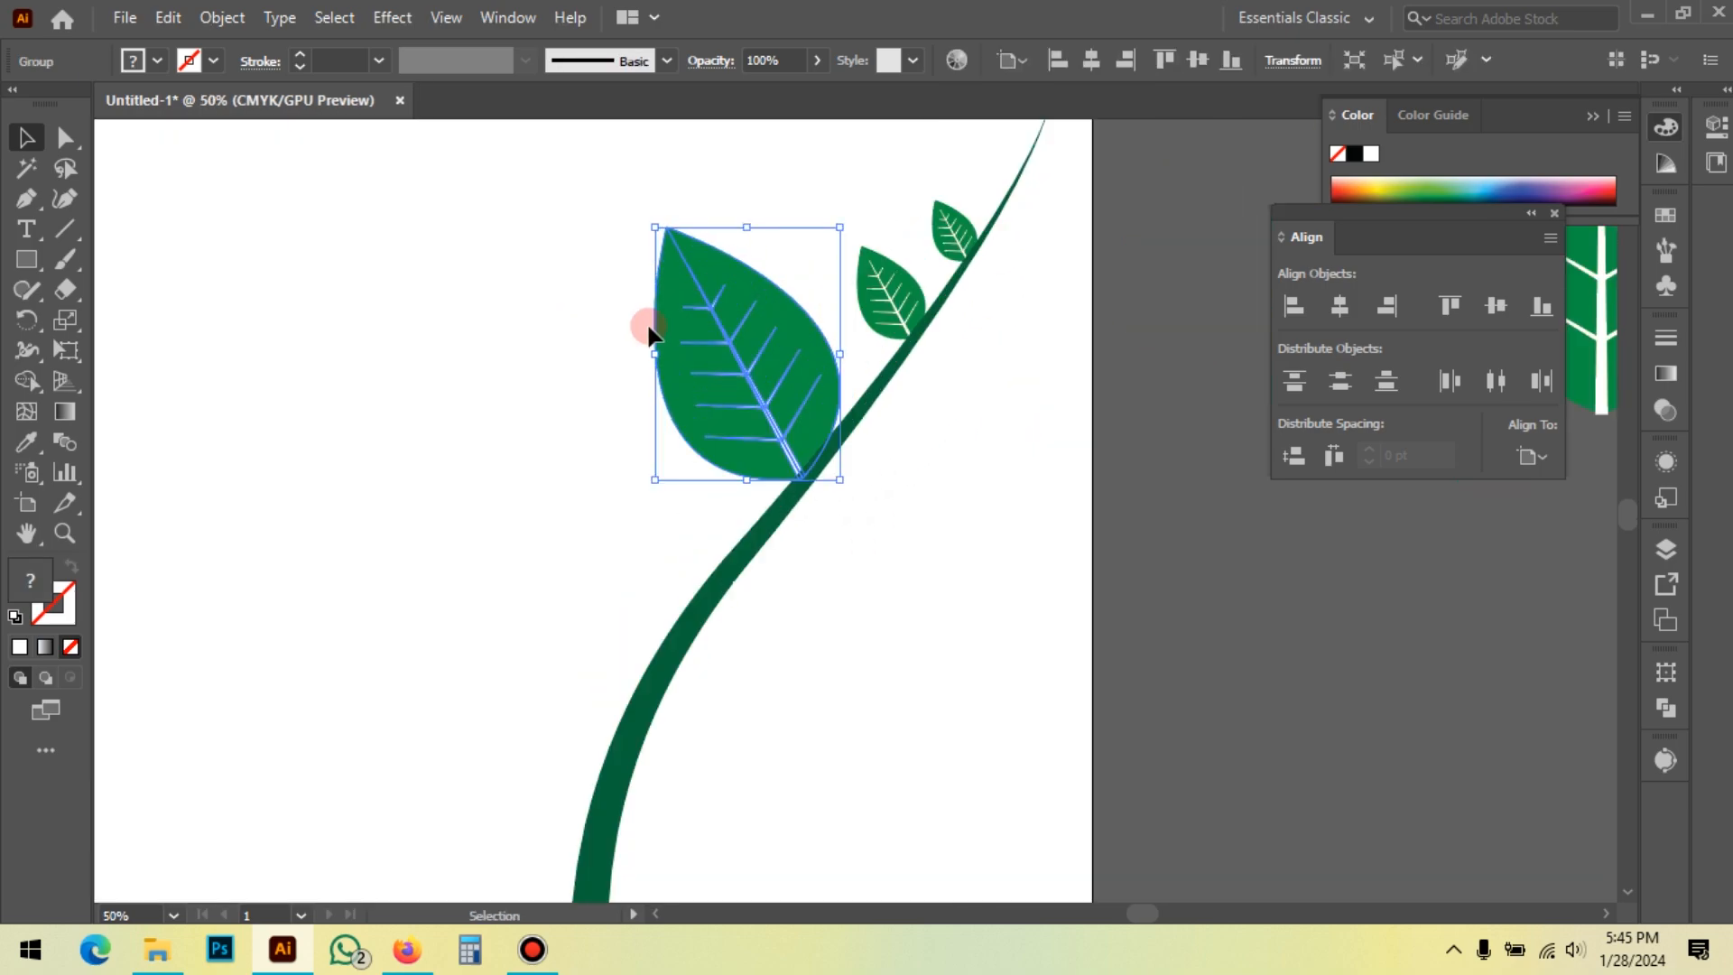
left_click_drag(658, 231, 708, 273)
scroll(823, 489, "up", 4)
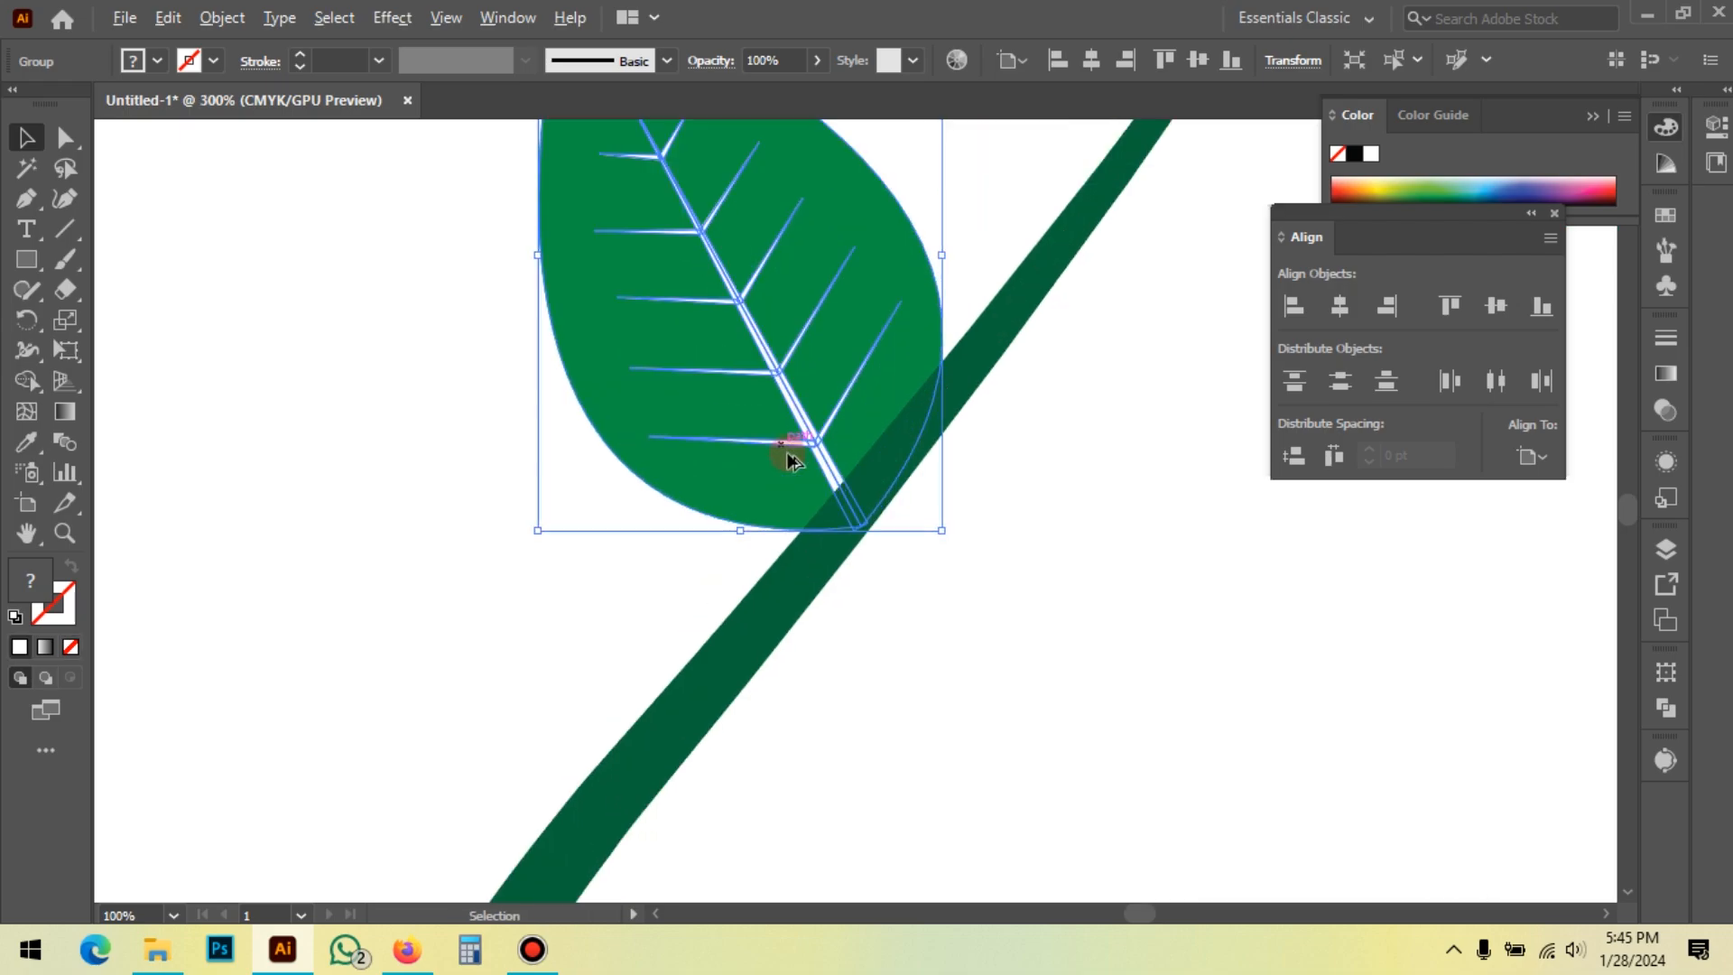
left_click_drag(821, 444, 812, 411)
scroll(828, 308, "down", 4)
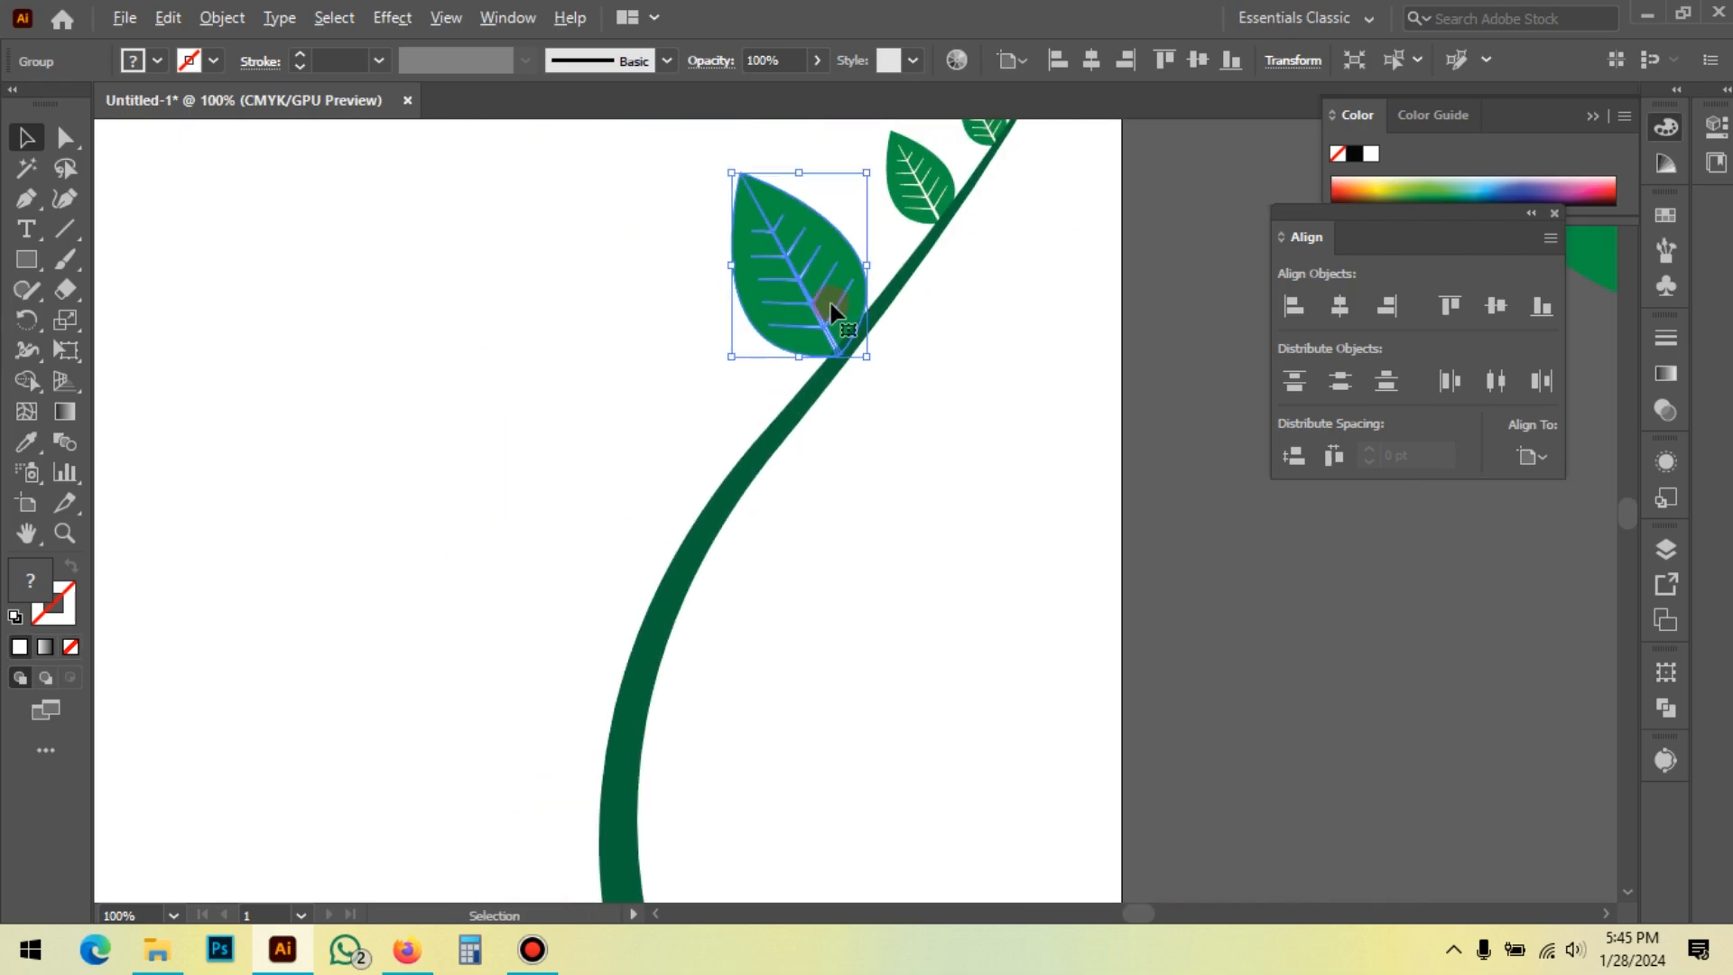
Step: Reduce the largest leaf slightly more, to about 71 by 98 pt, and adjust its base on the stem
scroll(826, 309, "up", 3)
scroll(732, 287, "up", 1)
left_click_drag(732, 301, 743, 312)
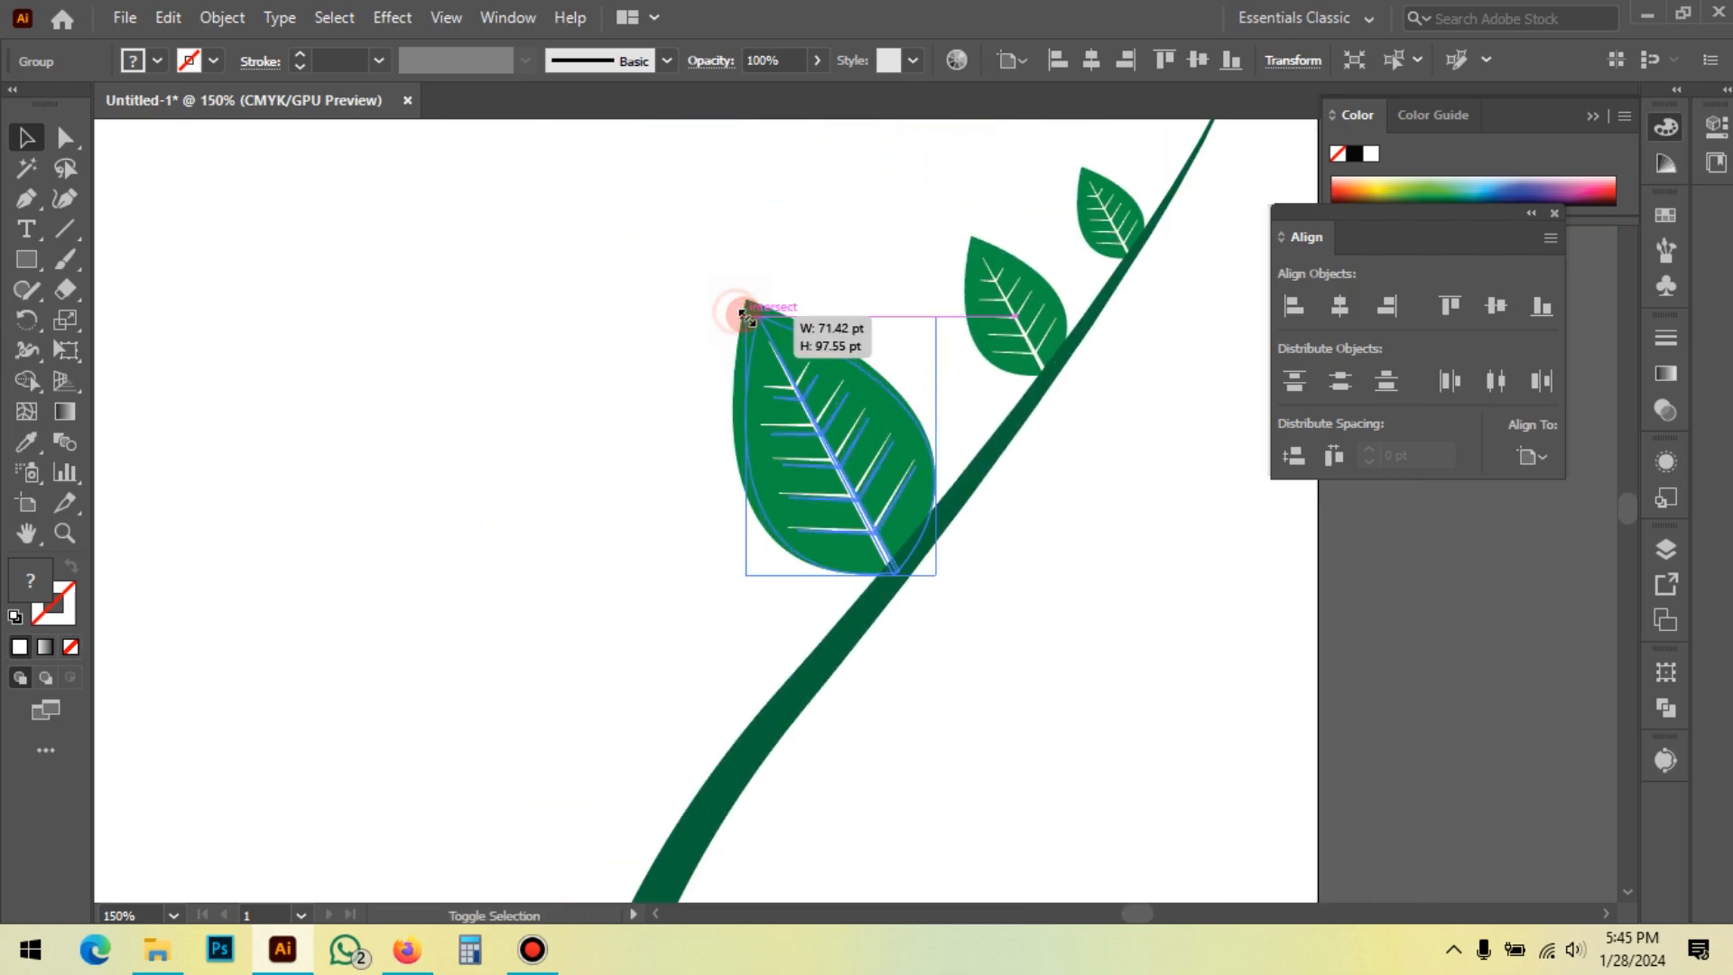
left_click(662, 348)
scroll(774, 370, "up", 3)
left_click_drag(873, 529, 873, 520)
scroll(843, 404, "down", 2)
left_click(1091, 530)
left_click_drag(991, 592, 961, 386)
scroll(974, 388, "down", 2)
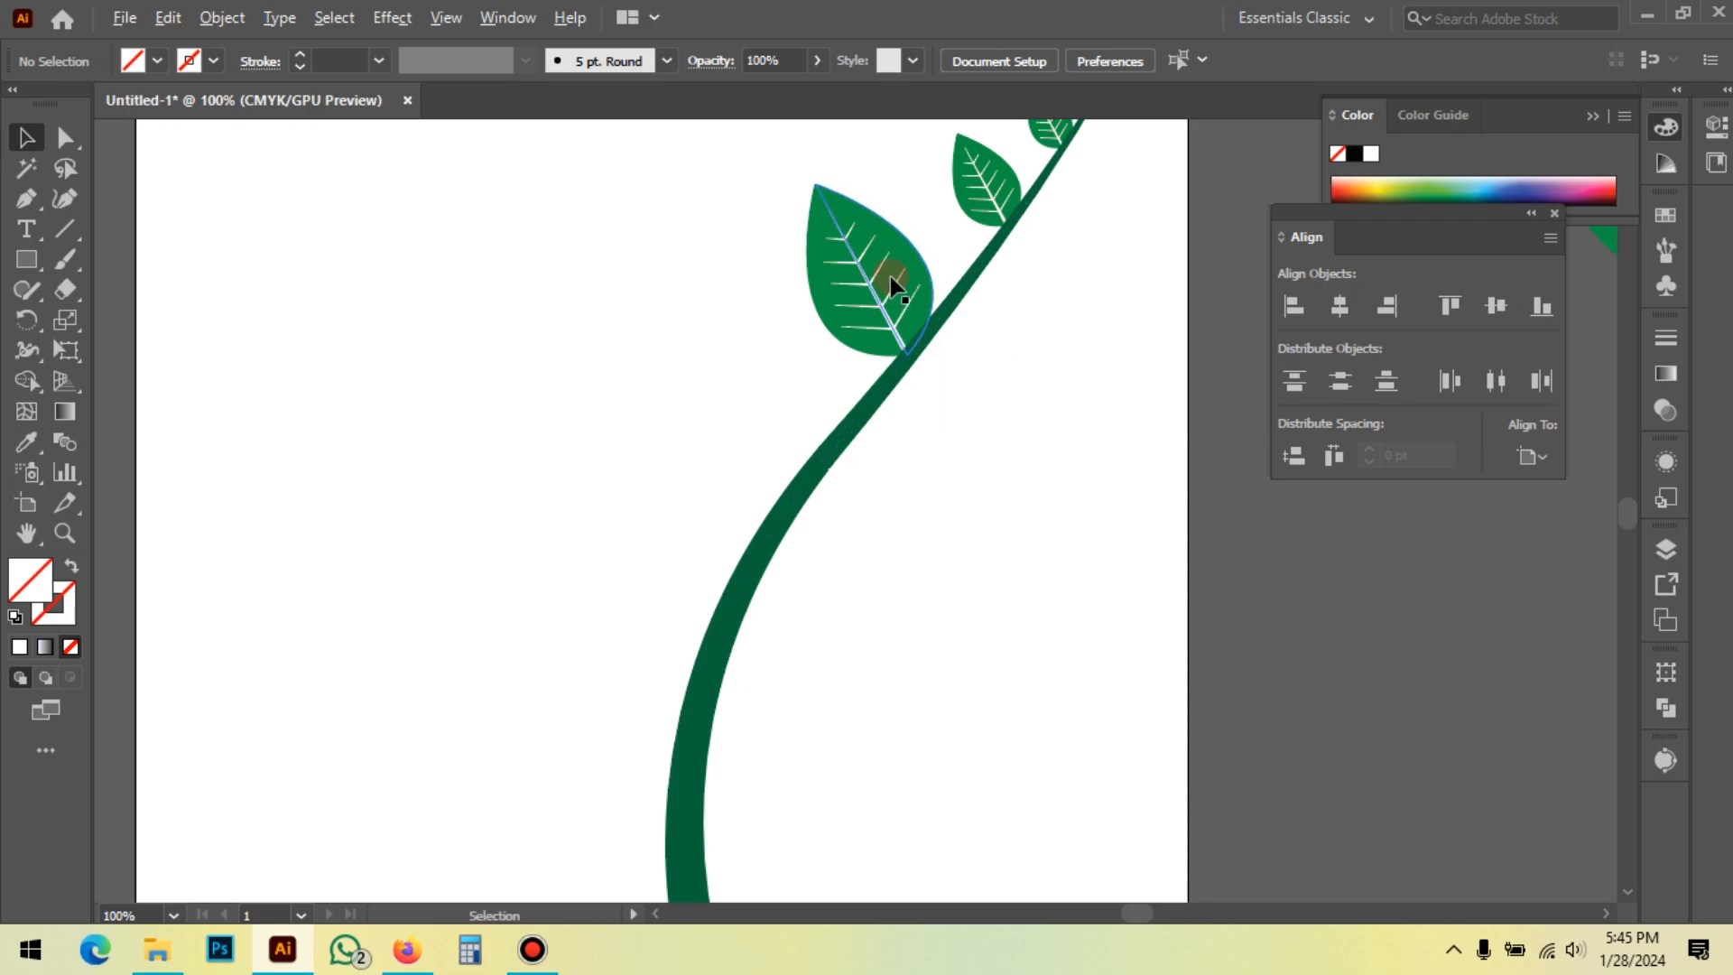
Step: Copy the largest leaf to a lower point on the stem and rotate the copy counterclockwise
left_click_drag(890, 278, 784, 441)
scroll(865, 469, "up", 1)
scroll(781, 540, "up", 1)
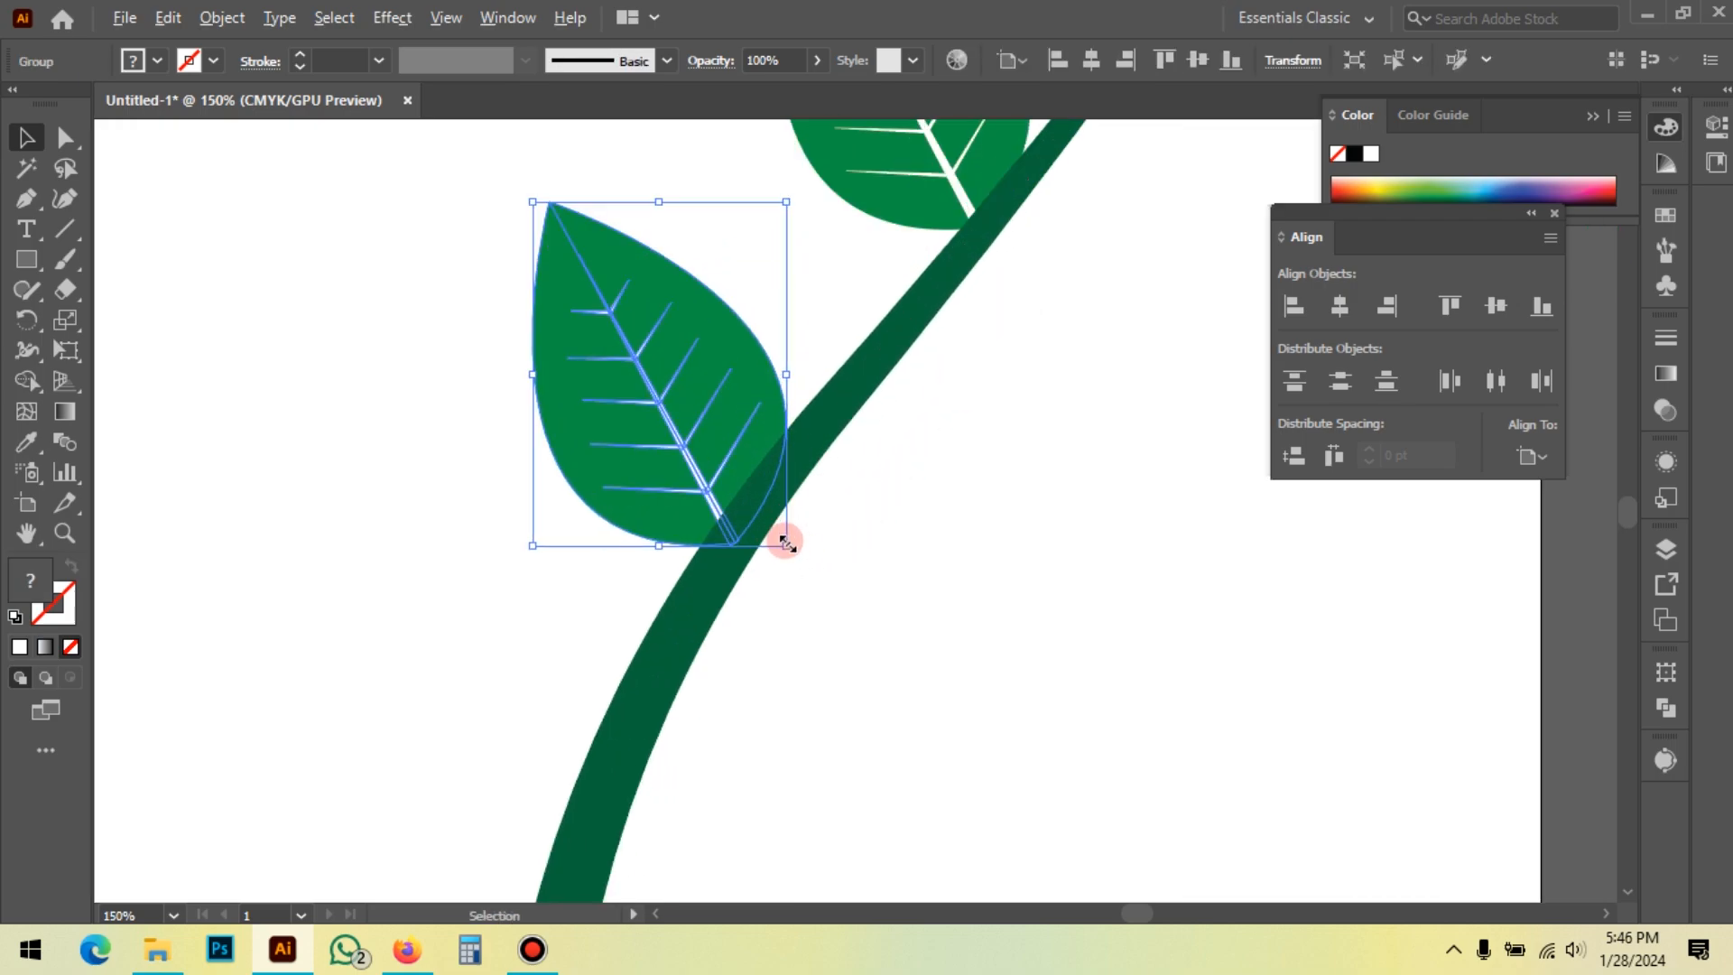
left_click_drag(794, 559, 853, 541)
scroll(664, 401, "down", 1)
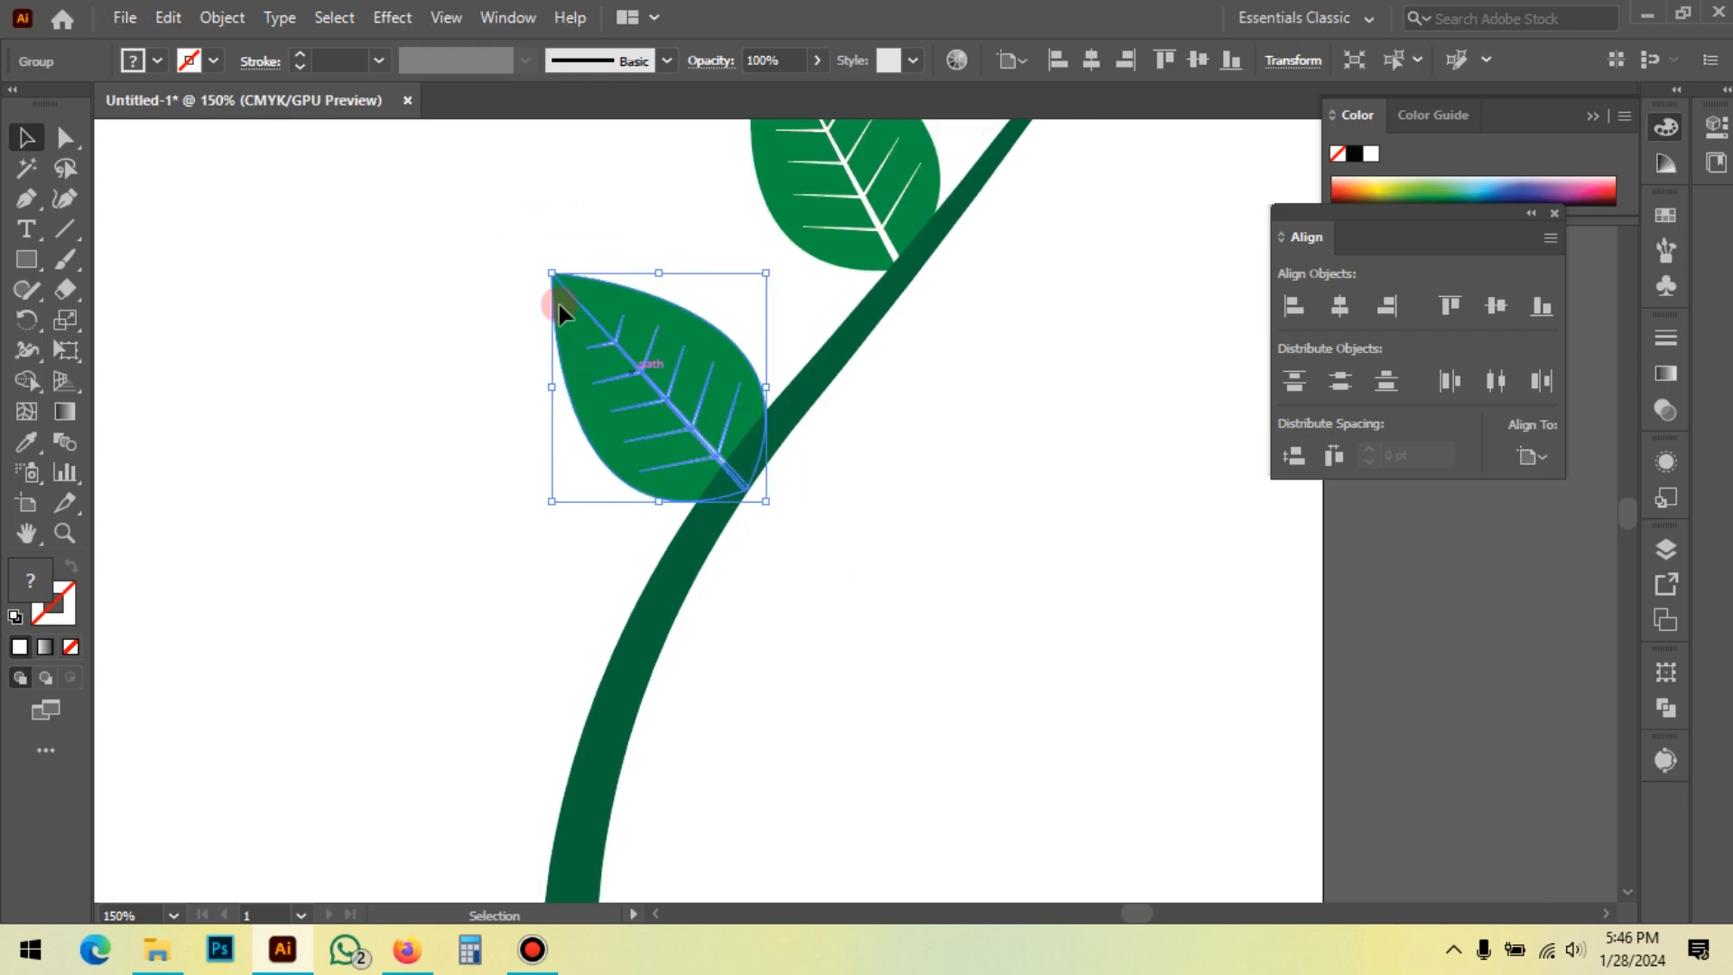
Step: Enlarge the lower leaf copy proportionally and set its base against the stem's edge
left_click_drag(552, 273, 512, 236)
scroll(691, 467, "up", 2)
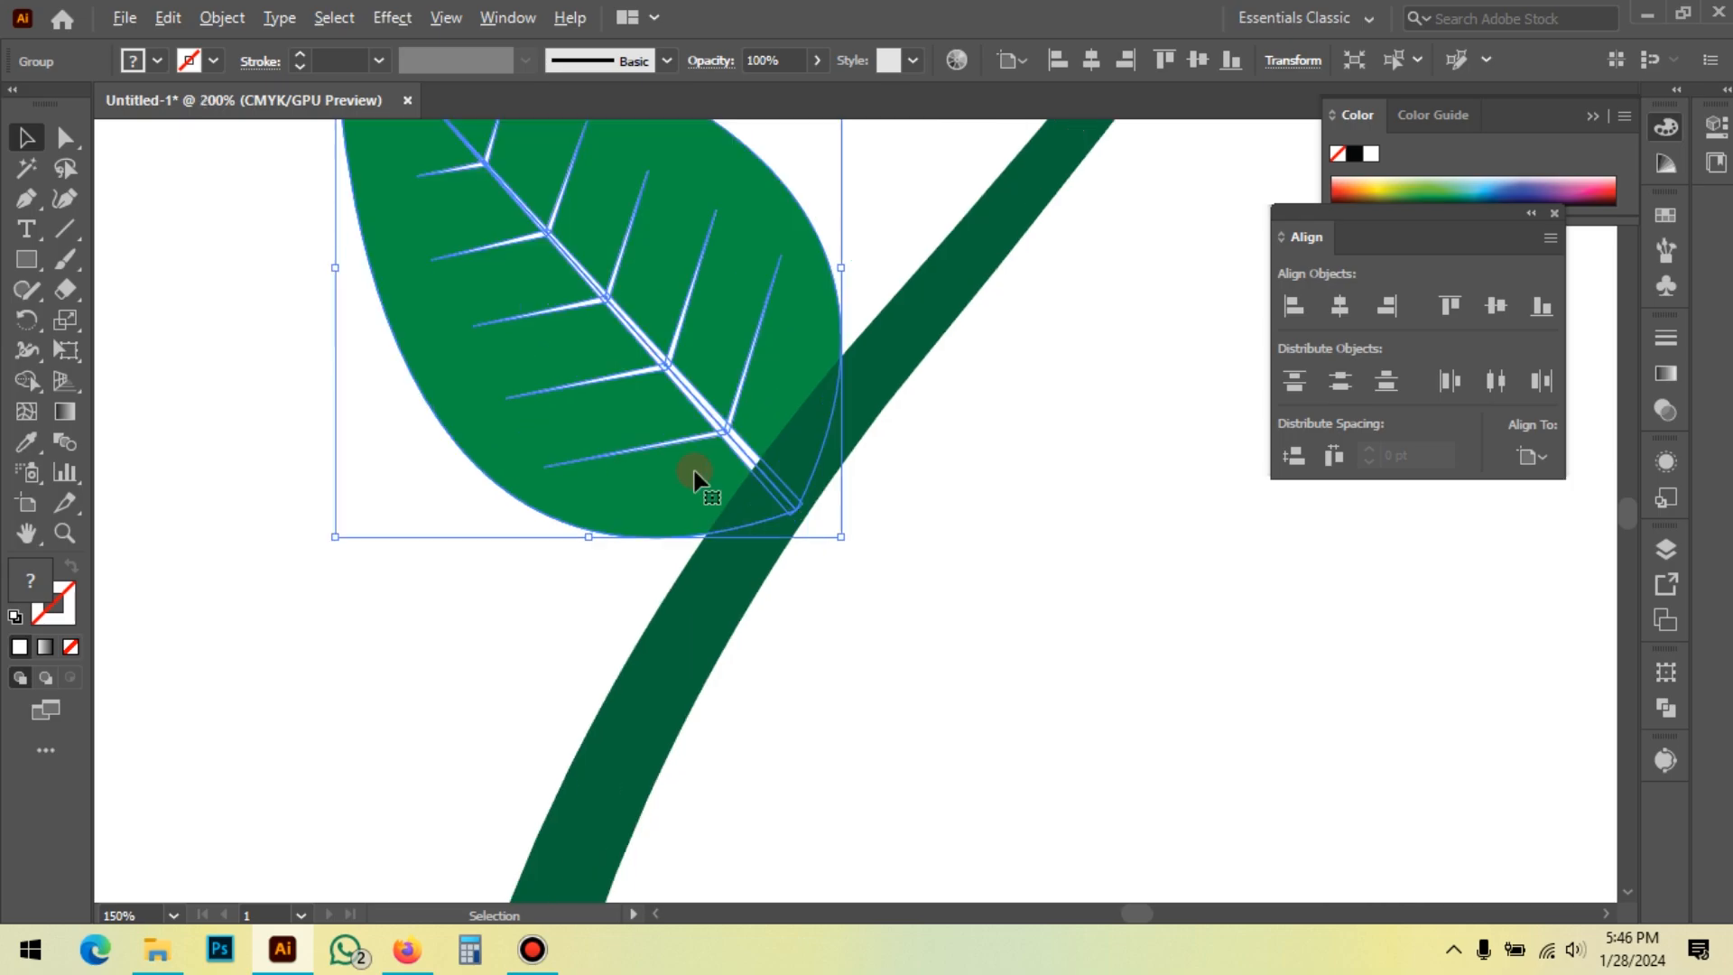
left_click_drag(692, 470, 681, 436)
left_click(1025, 538)
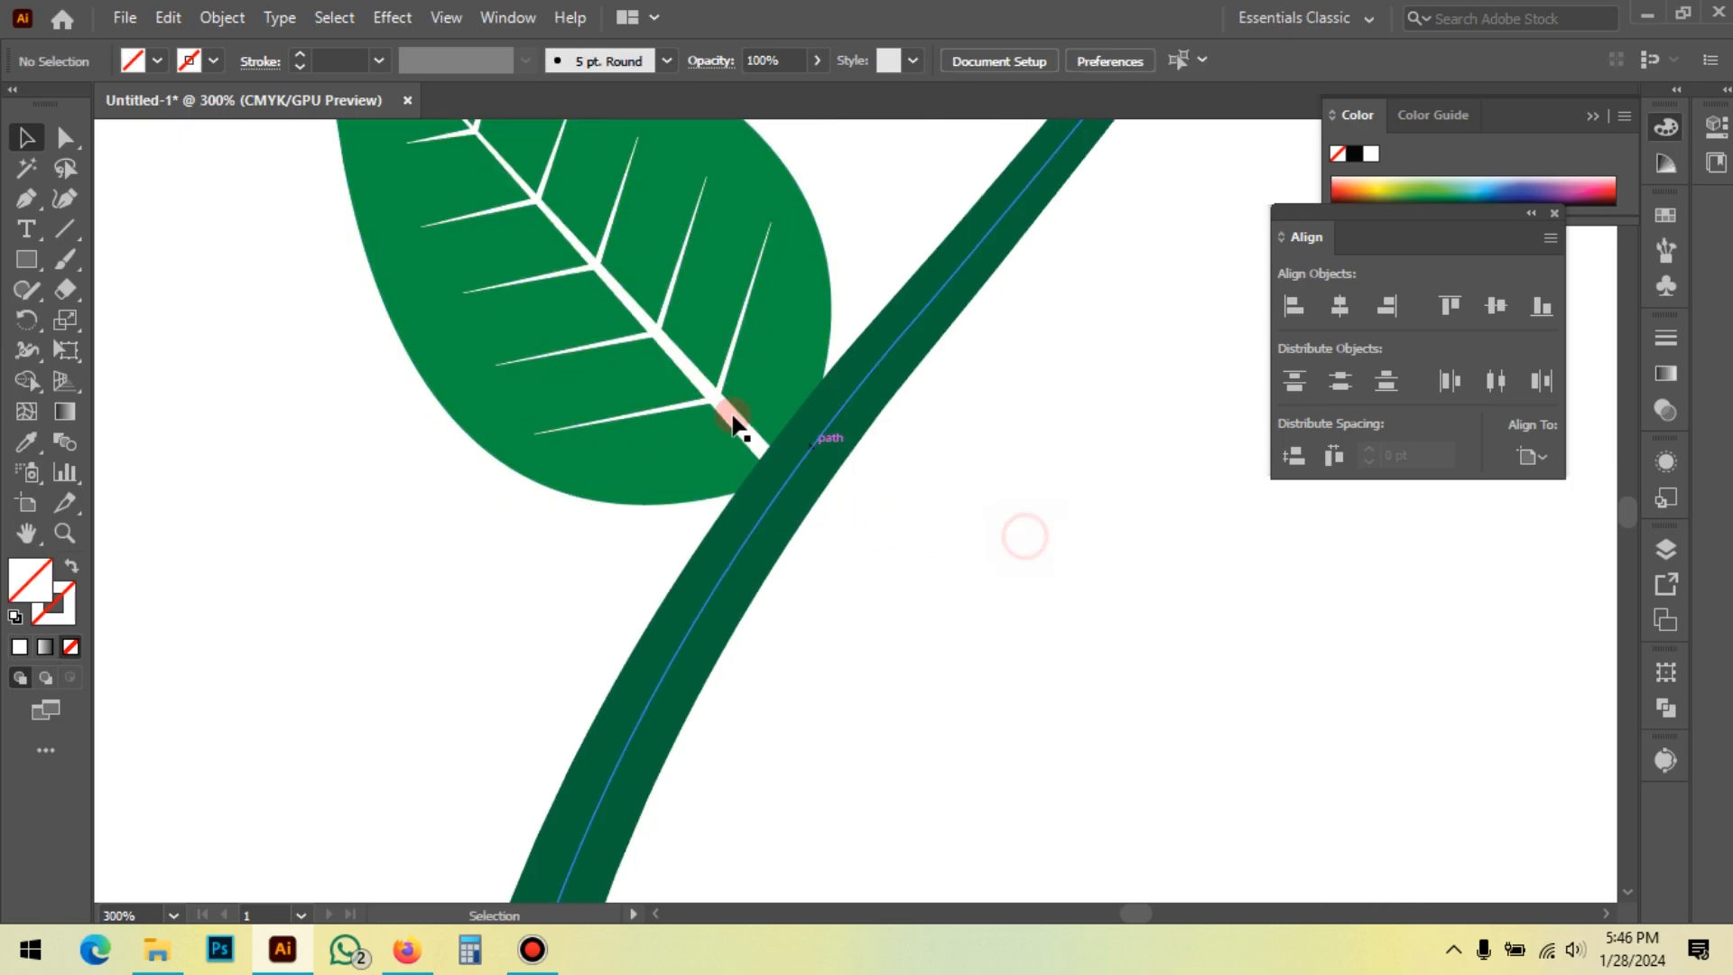
scroll(713, 433, "down", 5)
Step: Copy the smallest leaf farther up the stem toward the tip and shrink the copy proportionally
left_click_drag(865, 475, 901, 513)
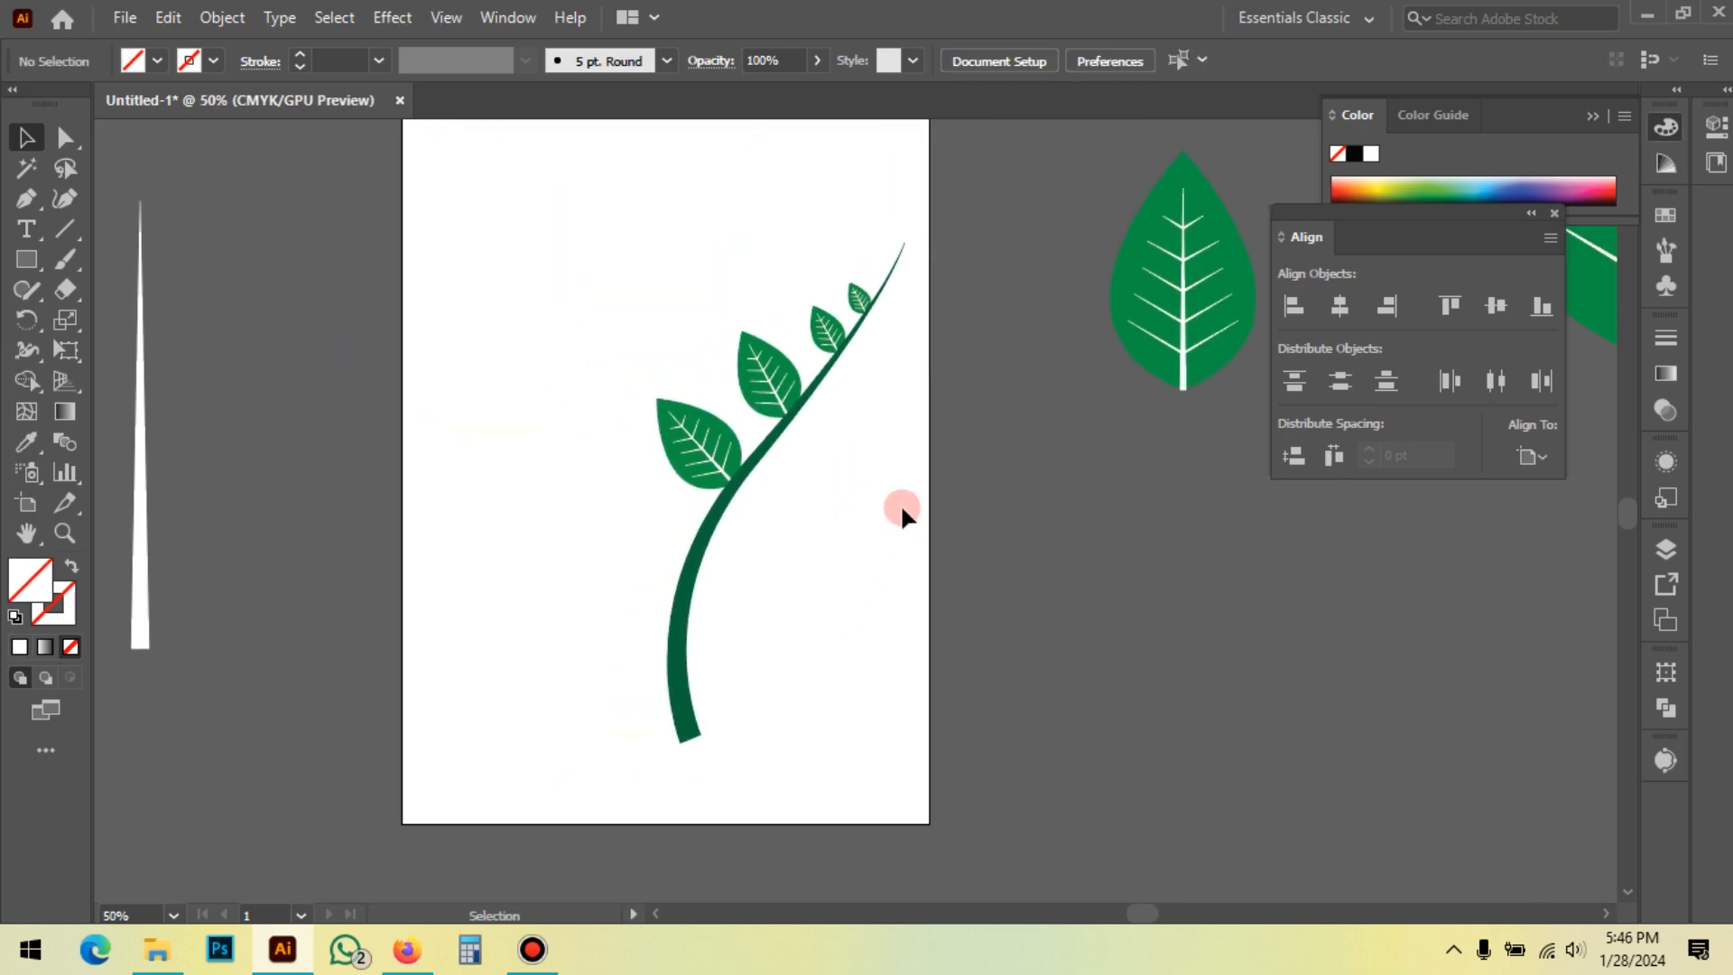
scroll(906, 240, "up", 5)
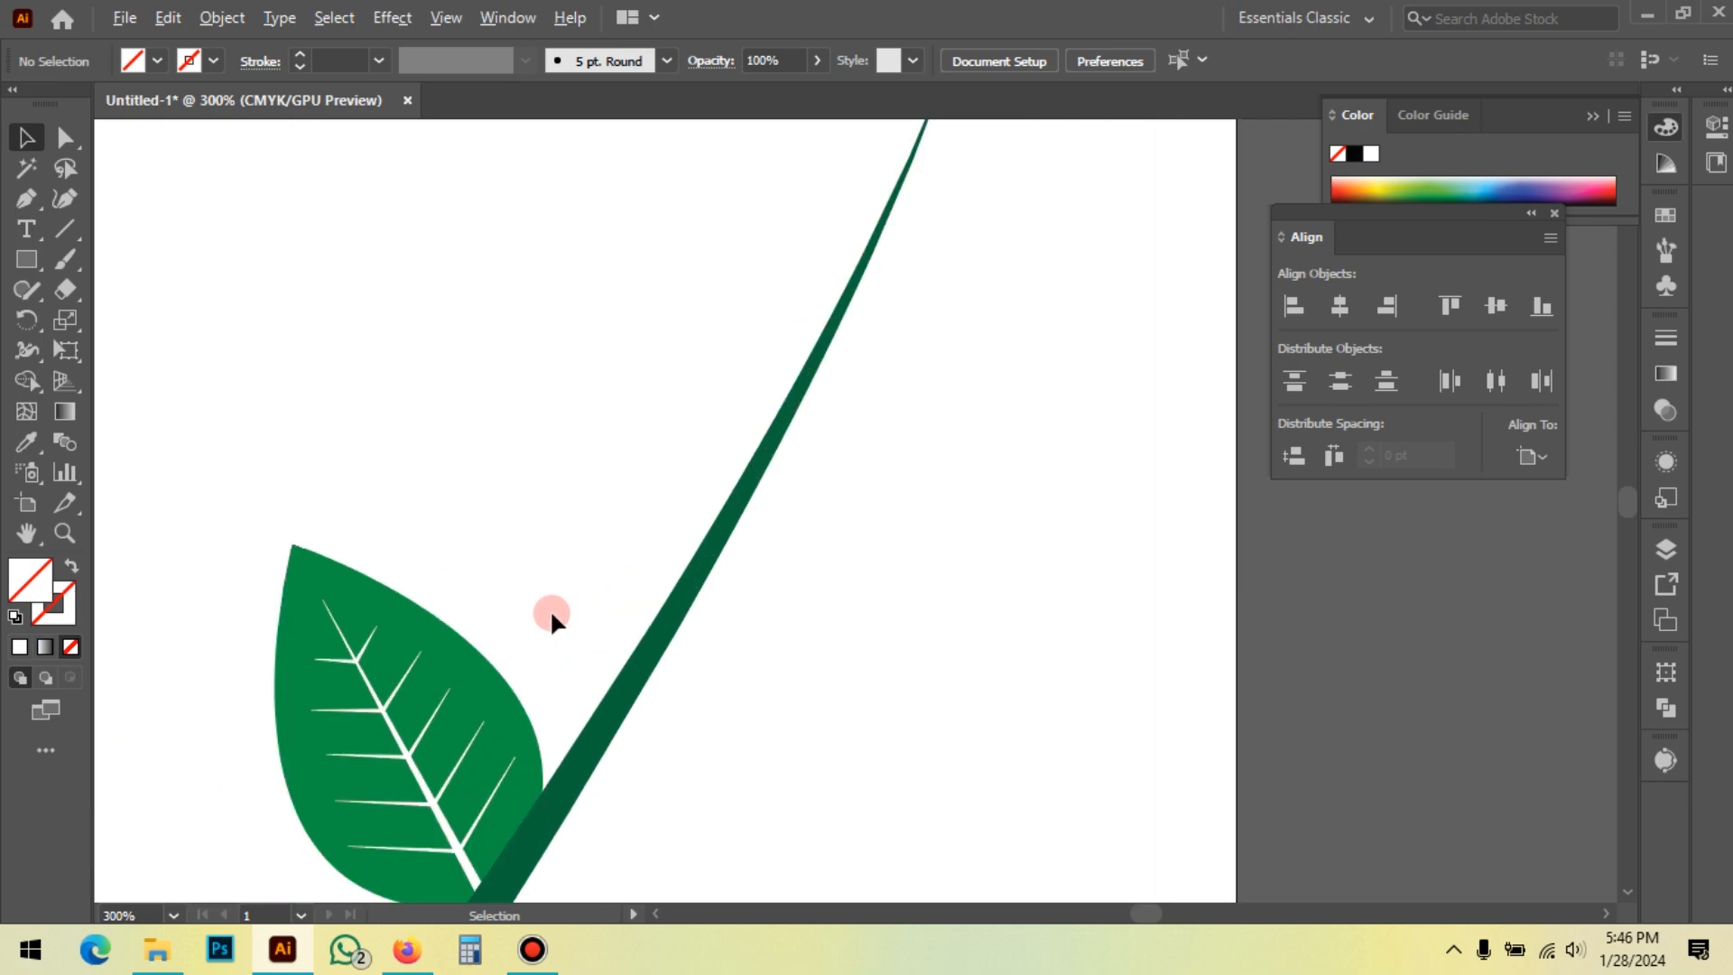
left_click_drag(522, 663, 650, 489)
scroll(650, 489, "up", 1)
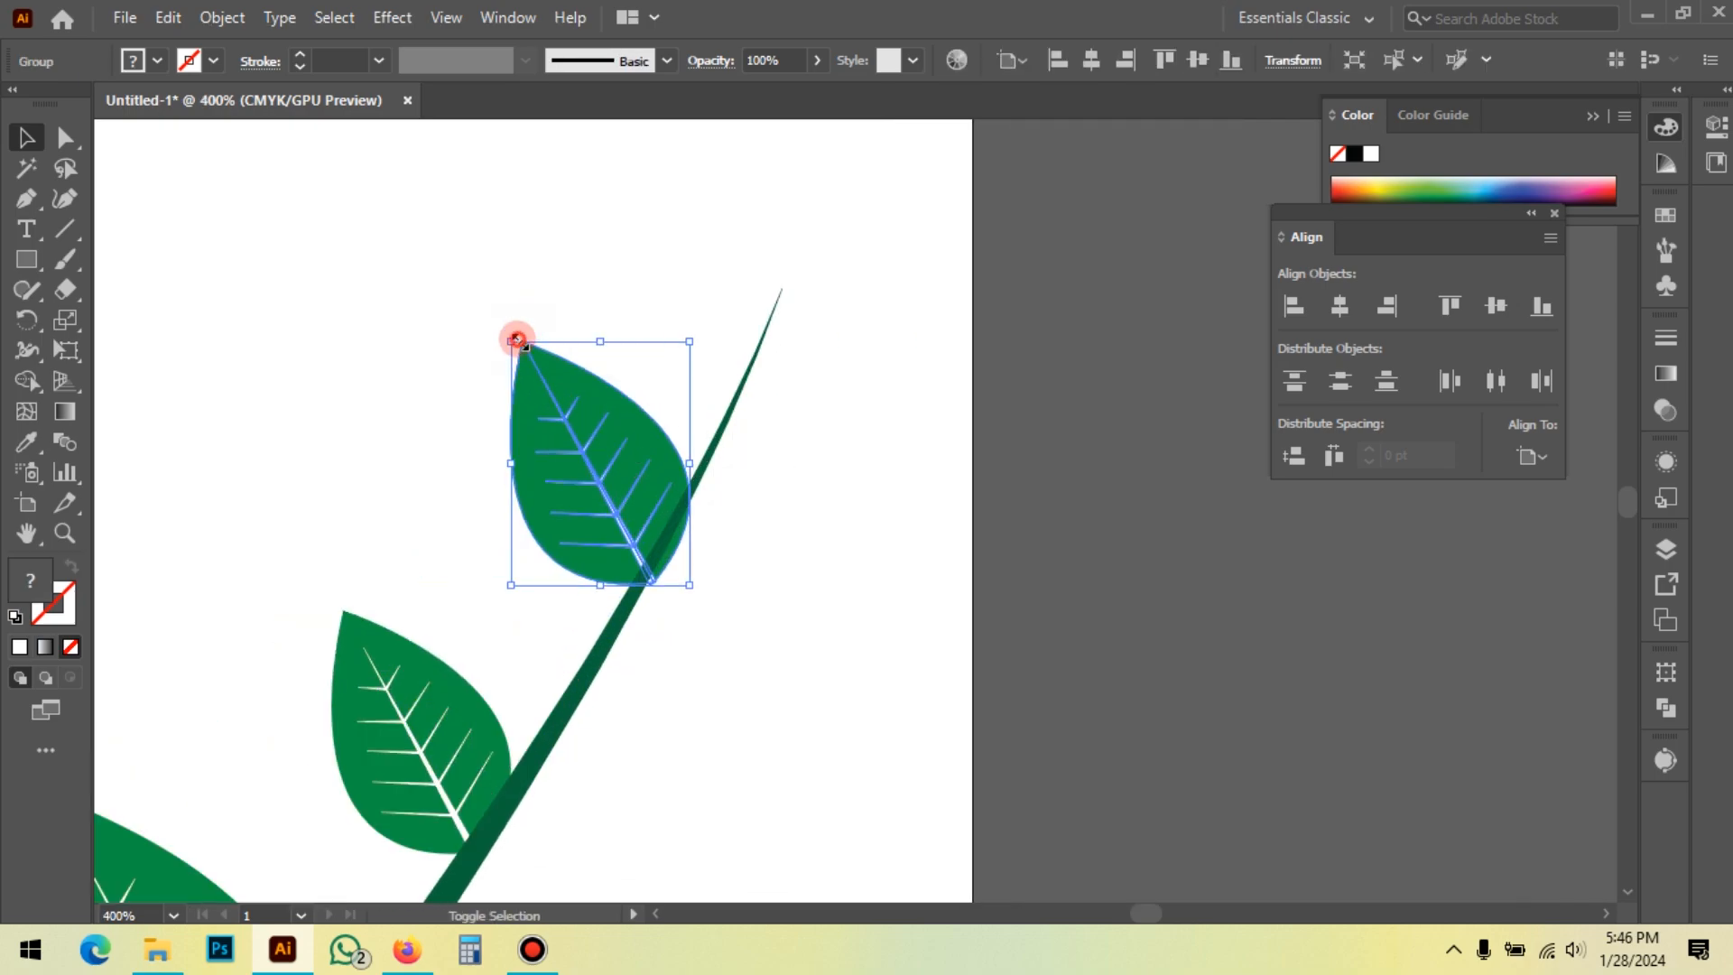
left_click_drag(516, 339, 568, 417)
scroll(623, 538, "up", 2)
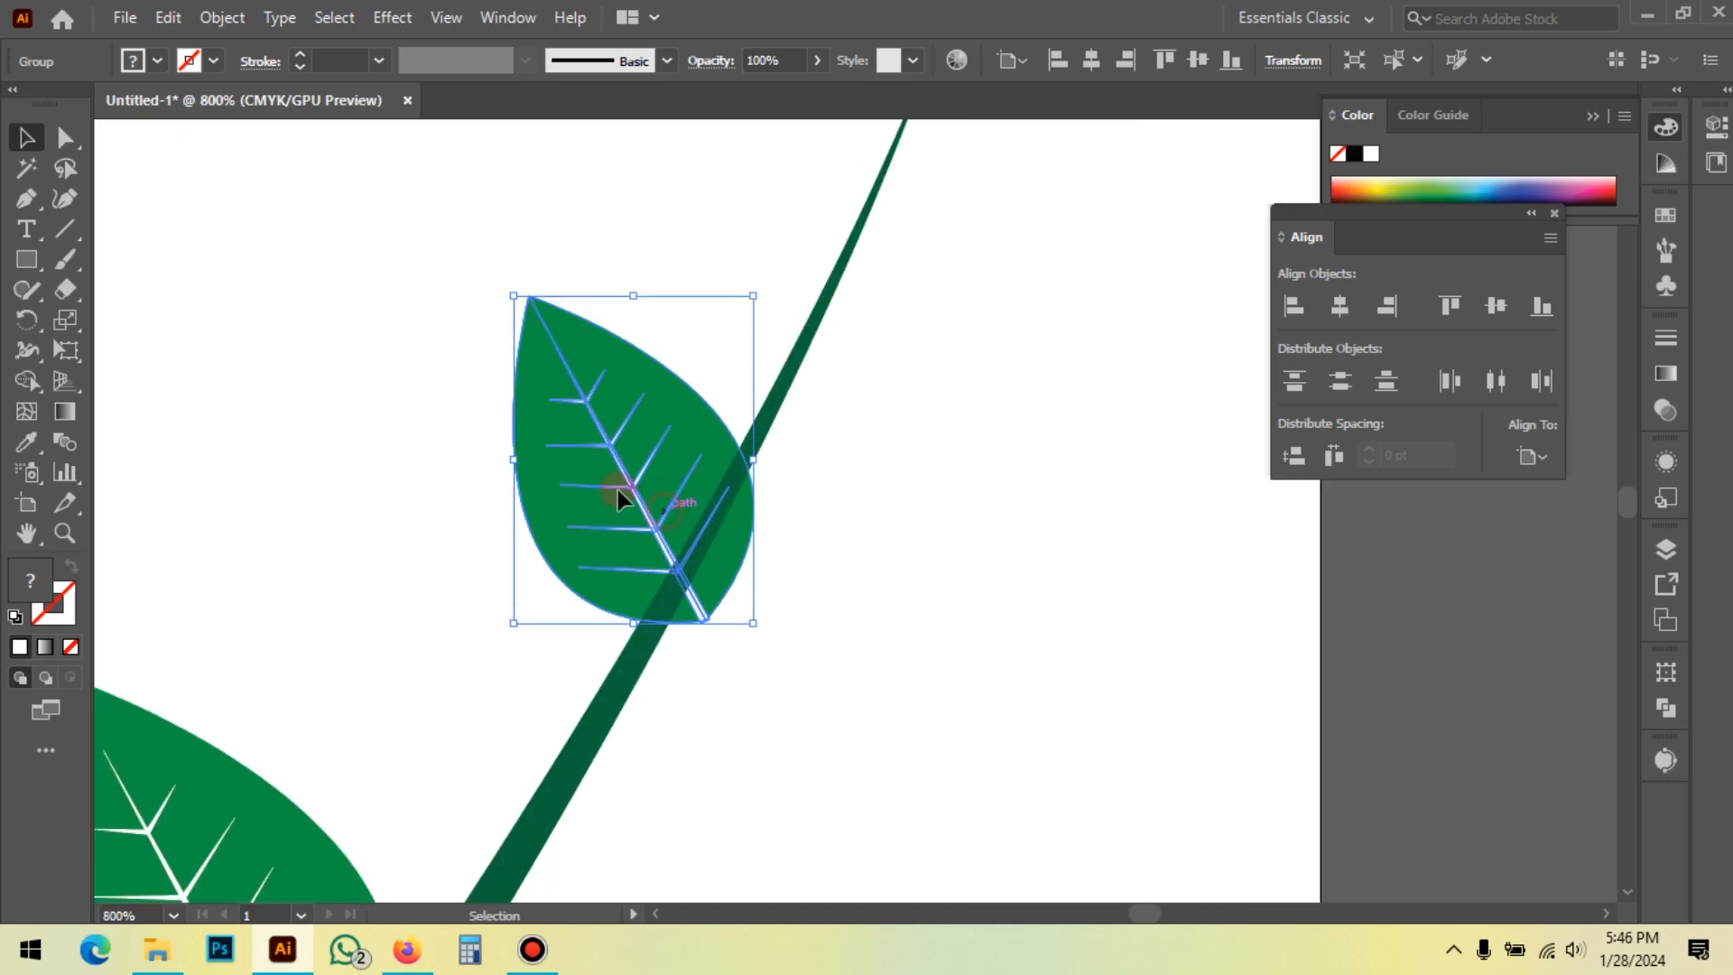
Step: Rotate the new small leaf slightly counterclockwise and fit its base against the thin upper stem
left_click_drag(617, 490, 569, 468)
left_click_drag(709, 615, 739, 608)
left_click(773, 610)
scroll(642, 507, "up", 2)
left_click_drag(642, 507, 633, 501)
scroll(695, 638, "down", 5)
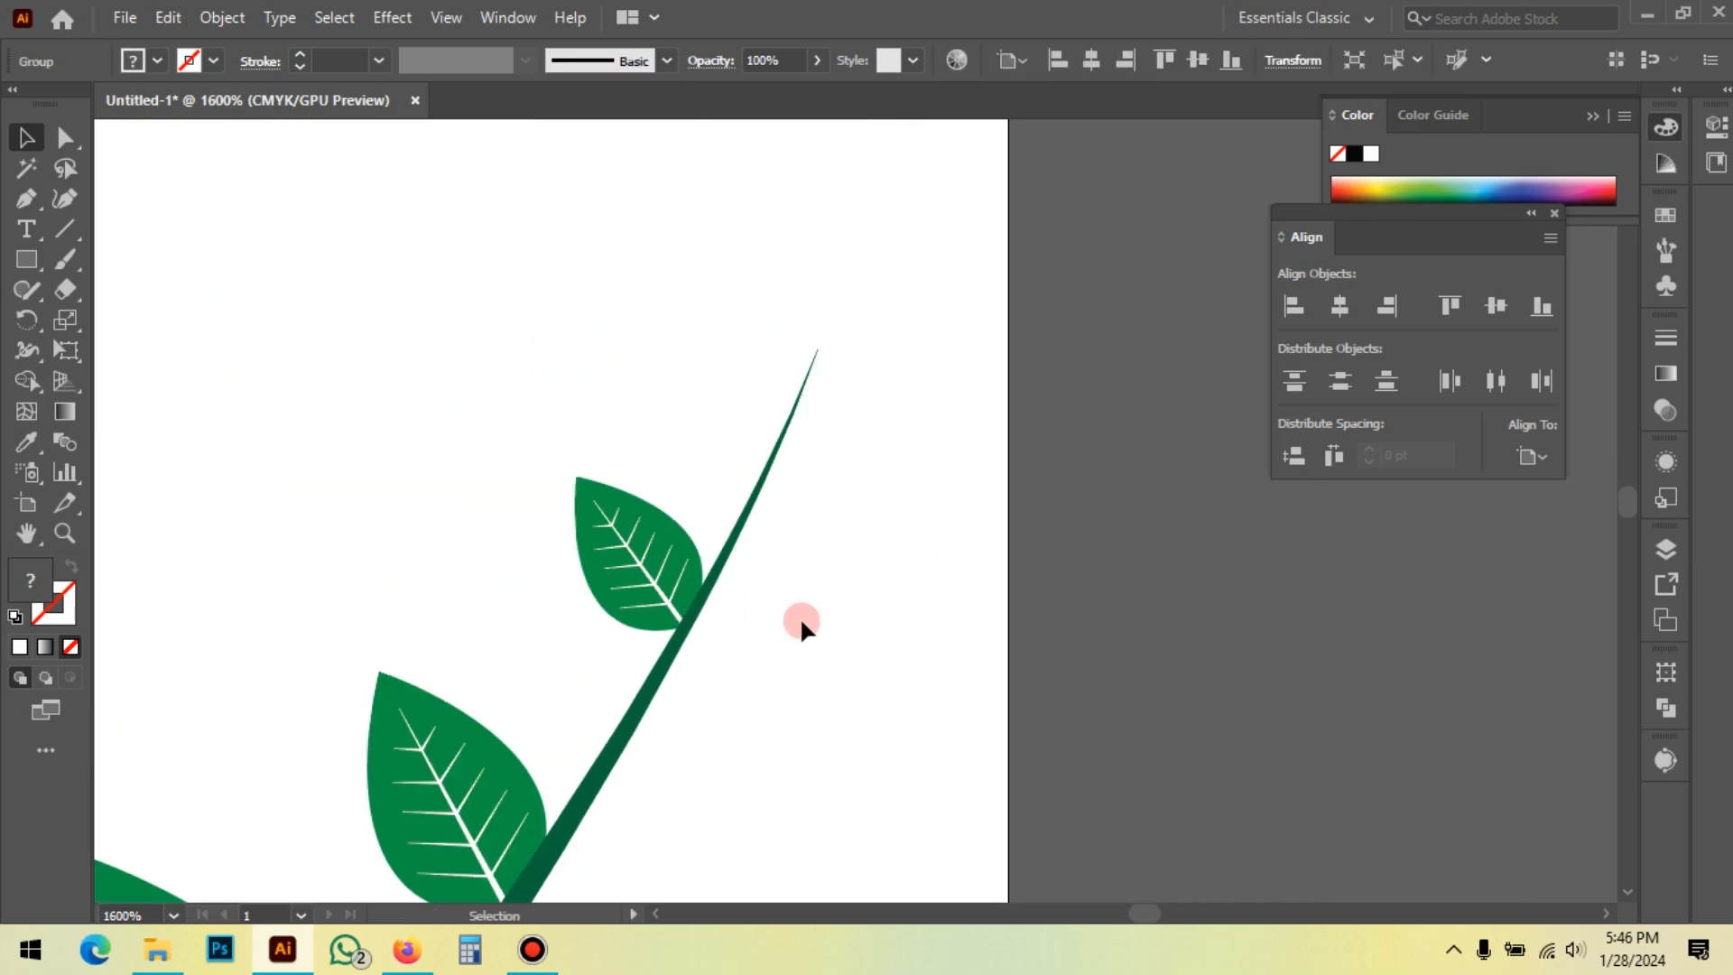
Step: Copy the smallest leaf to the stem's tip, rotating it clockwise so it continues the stem's direction from its base
left_click_drag(659, 582, 776, 405)
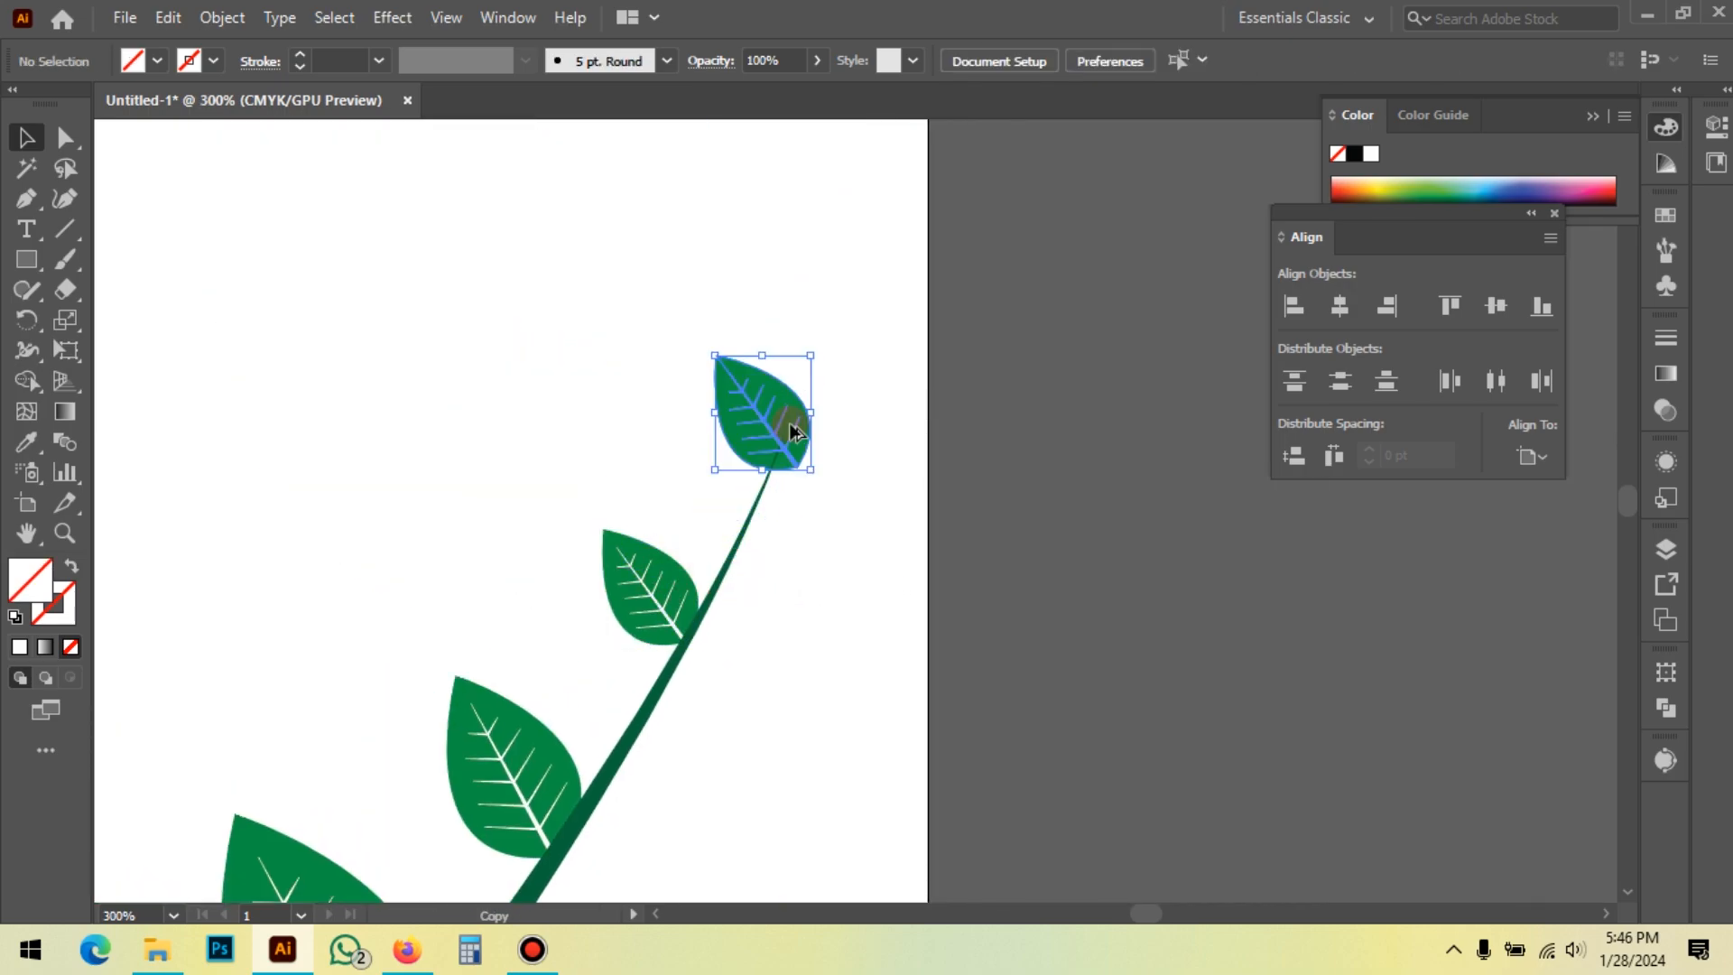
scroll(765, 451, "up", 4)
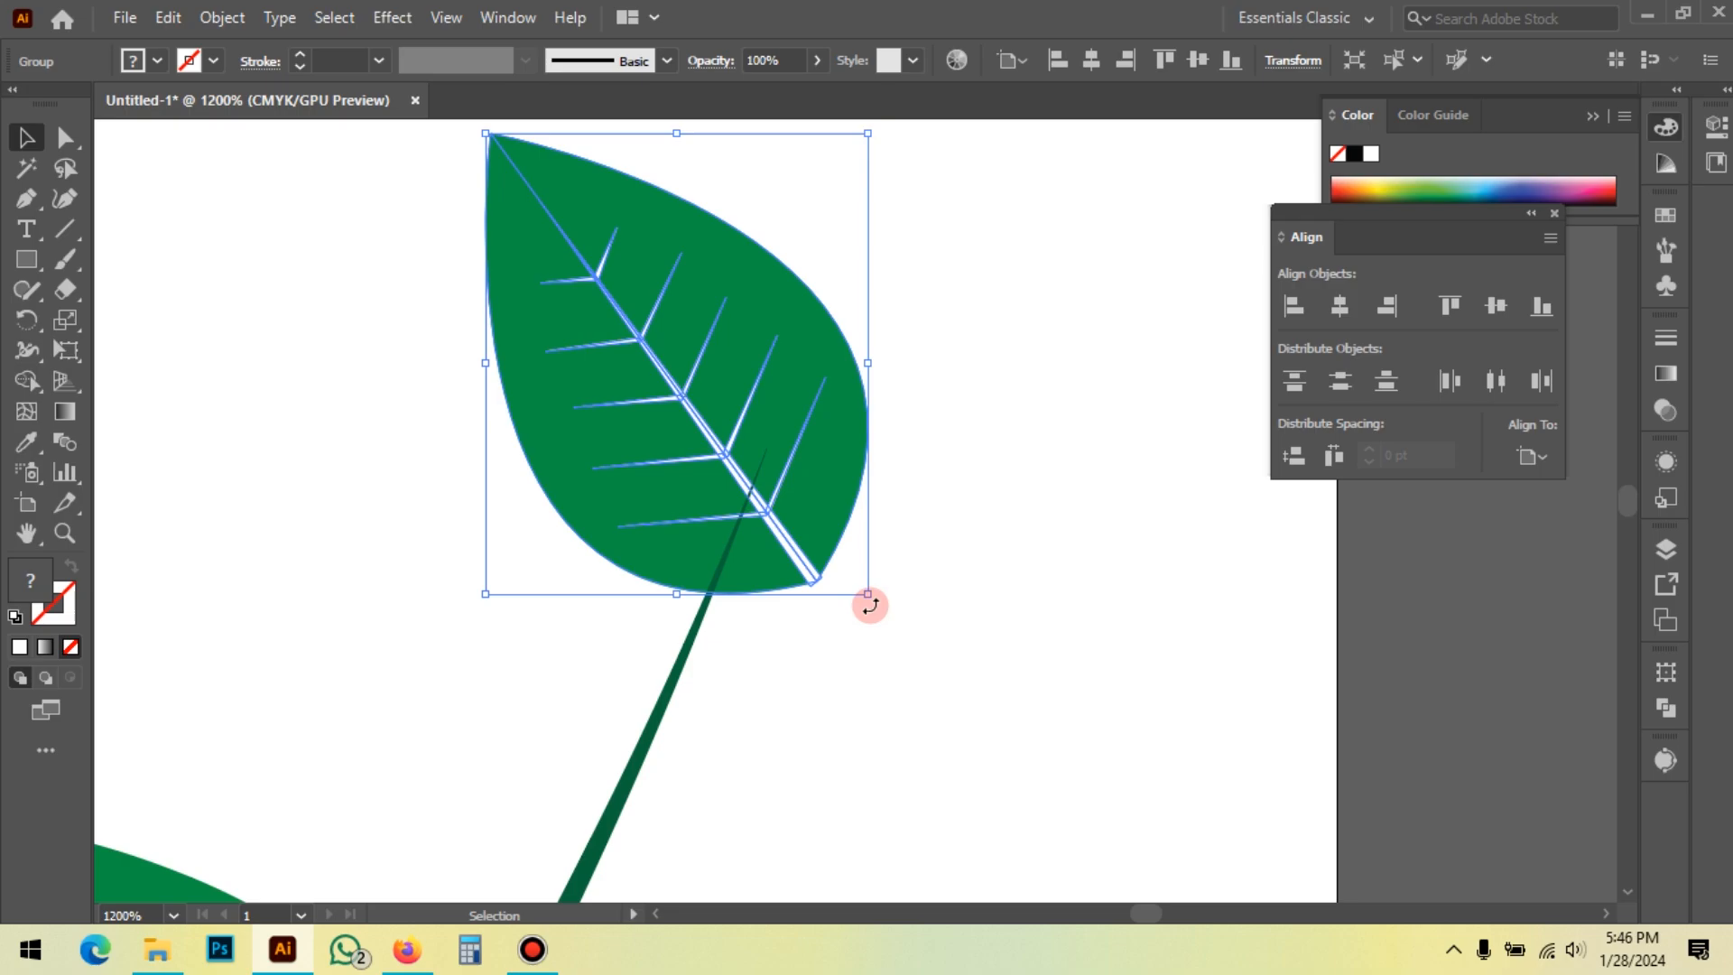
left_click_drag(870, 599, 654, 688)
left_click_drag(736, 403, 823, 389)
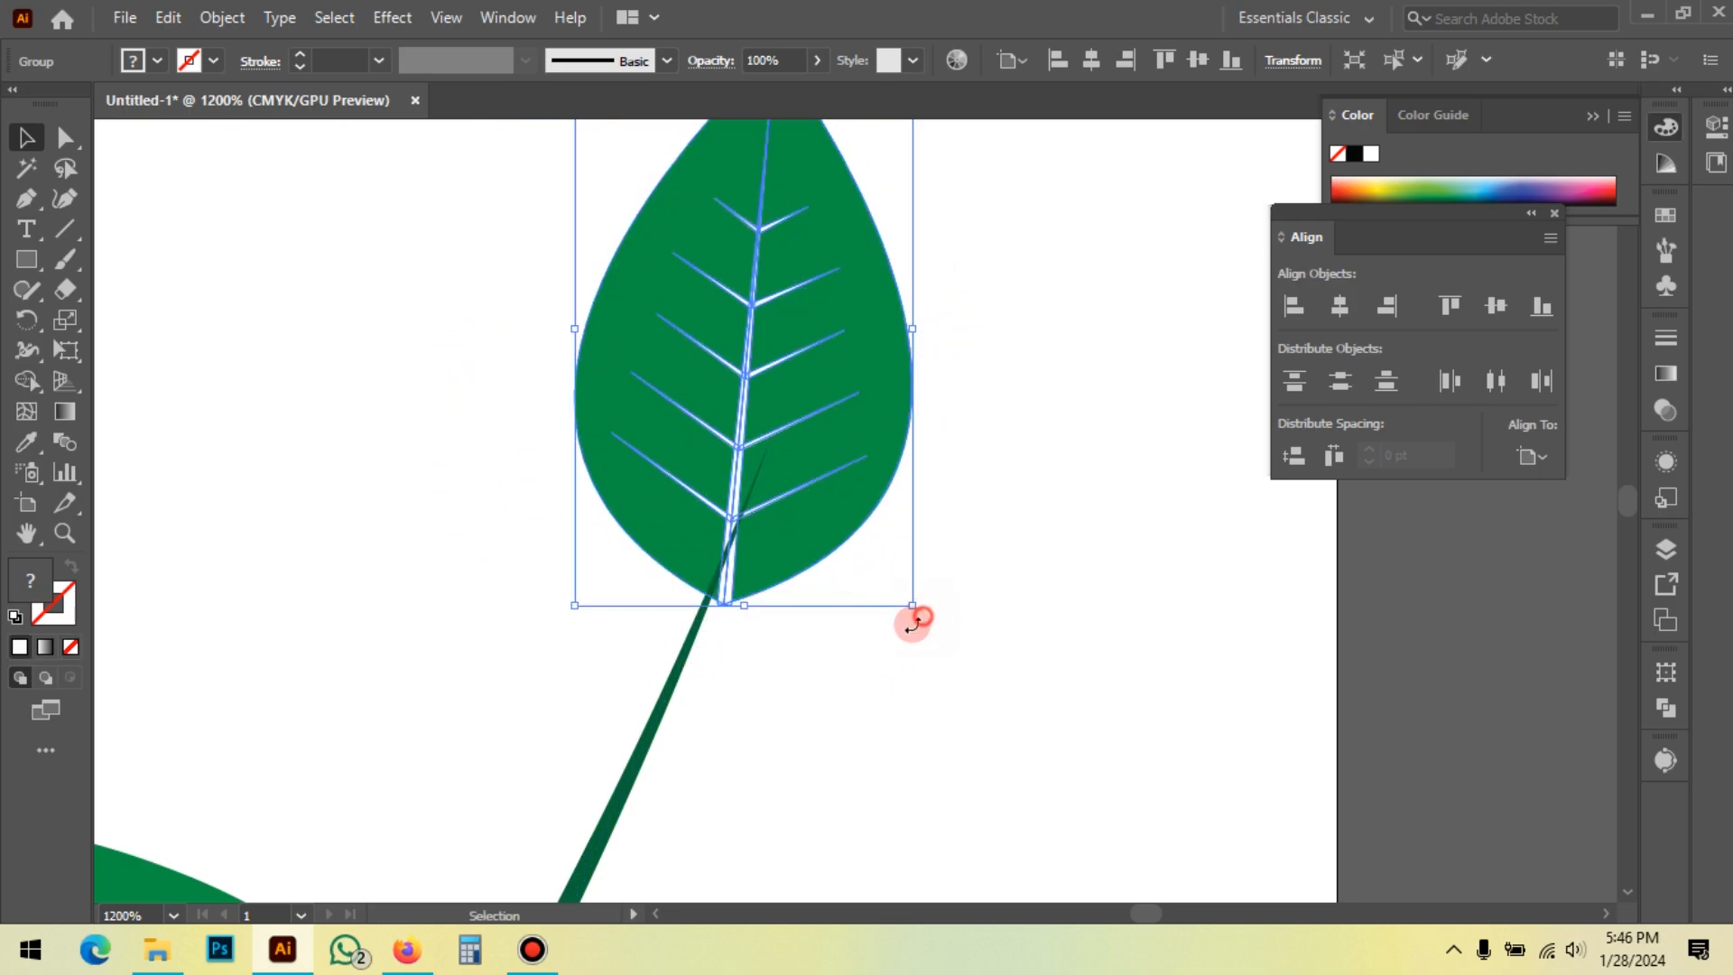
left_click_drag(914, 622, 880, 646)
left_click_drag(800, 538, 839, 540)
left_click(818, 729)
scroll(826, 361, "down", 6)
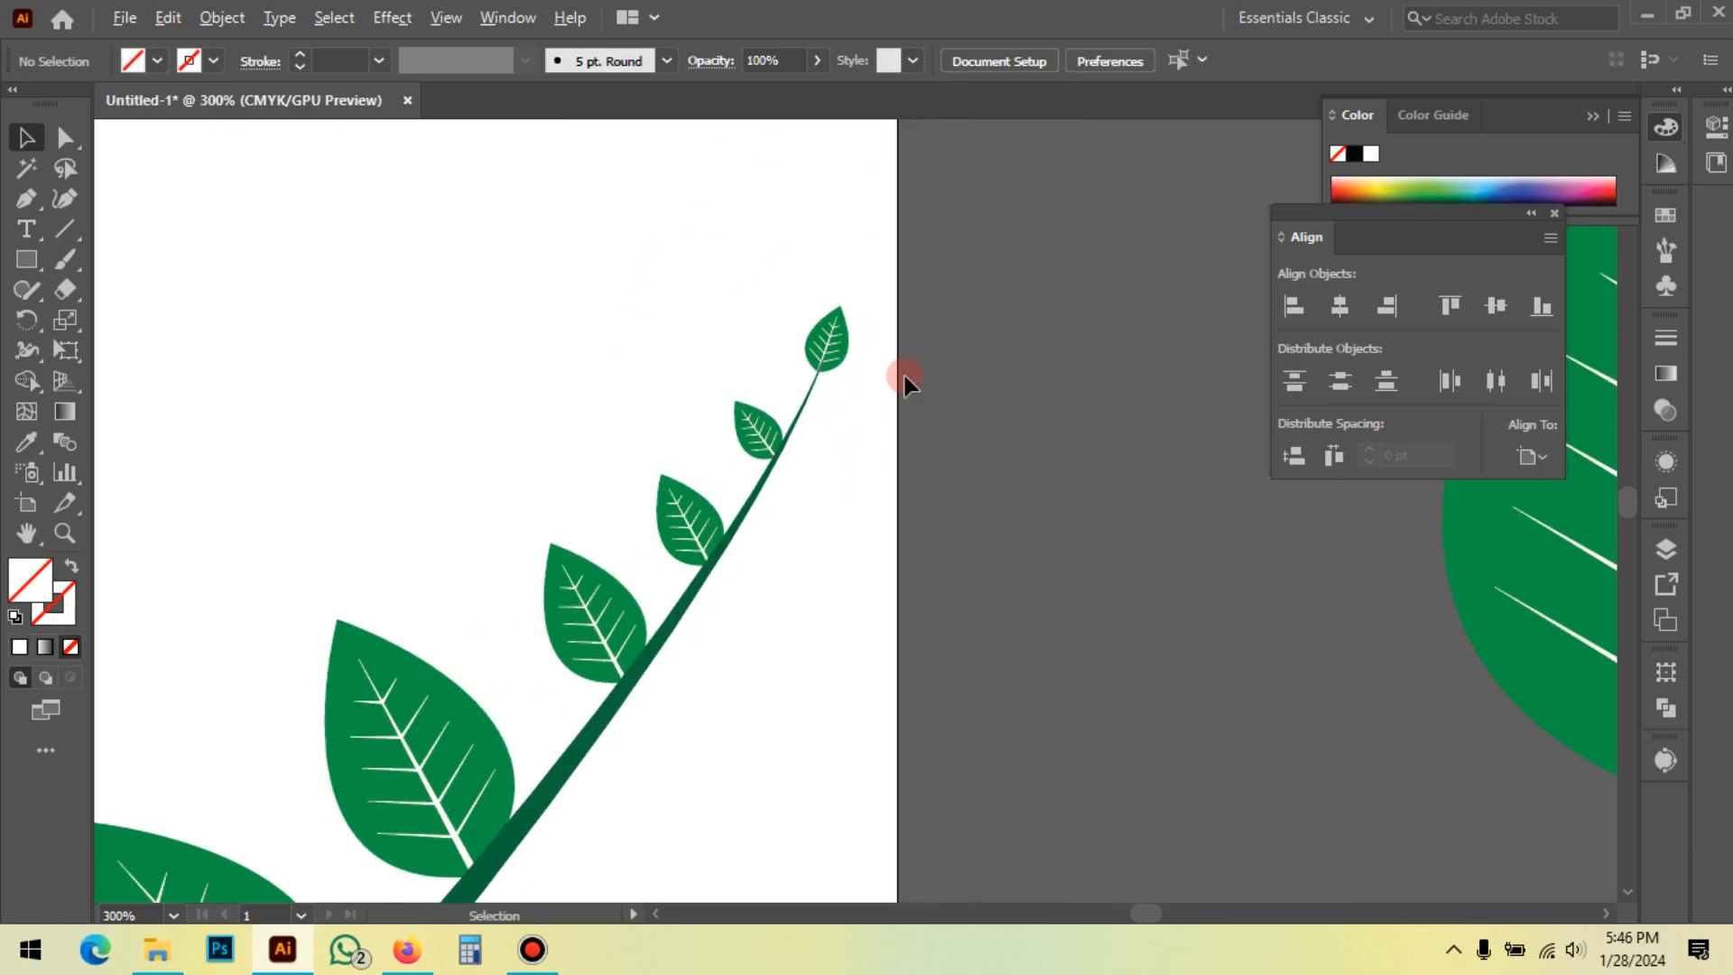
Step: Copy the lowest leaf farther down the stem and rotate the copy counterclockwise toward horizontal
scroll(904, 374, "down", 4)
scroll(816, 632, "down", 1)
left_click_drag(820, 712, 805, 460)
scroll(650, 604, "up", 1)
scroll(663, 446, "up", 2)
left_click_drag(732, 405, 614, 686)
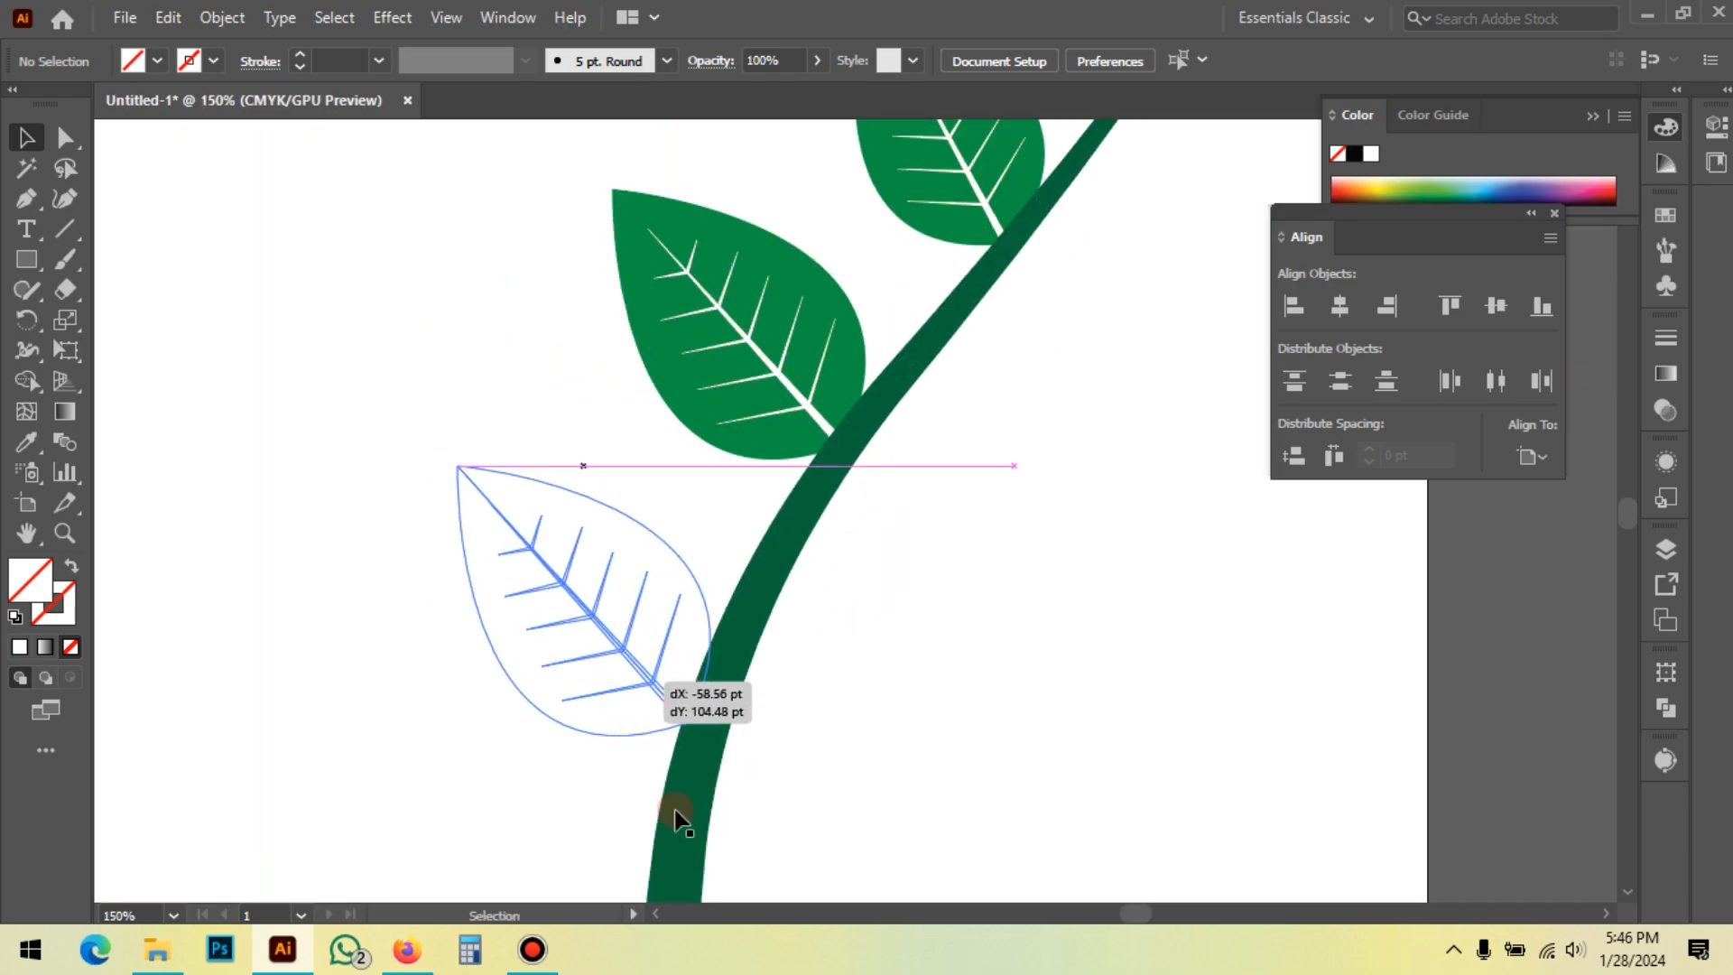
left_click_drag(674, 809, 674, 810)
scroll(701, 763, "up", 1)
left_click_drag(721, 724, 813, 580)
scroll(812, 581, "down", 1)
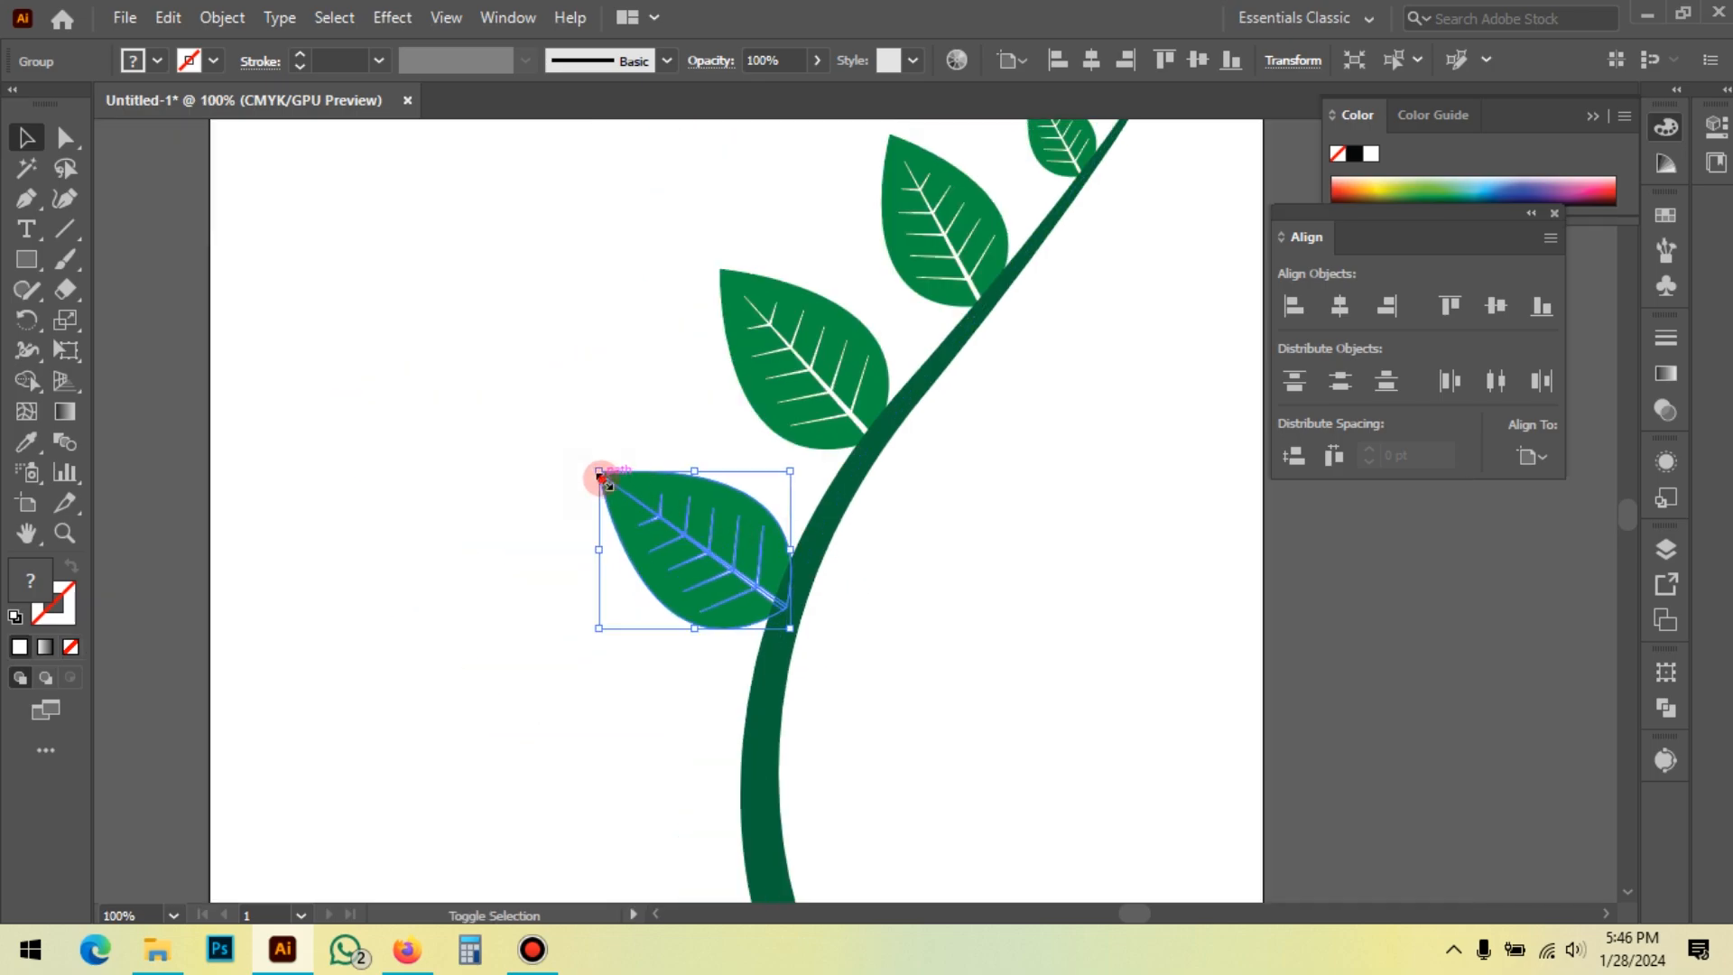
Step: Enlarge the new lowest leaf proportionally and position its base against the stem
left_click_drag(603, 479, 570, 448)
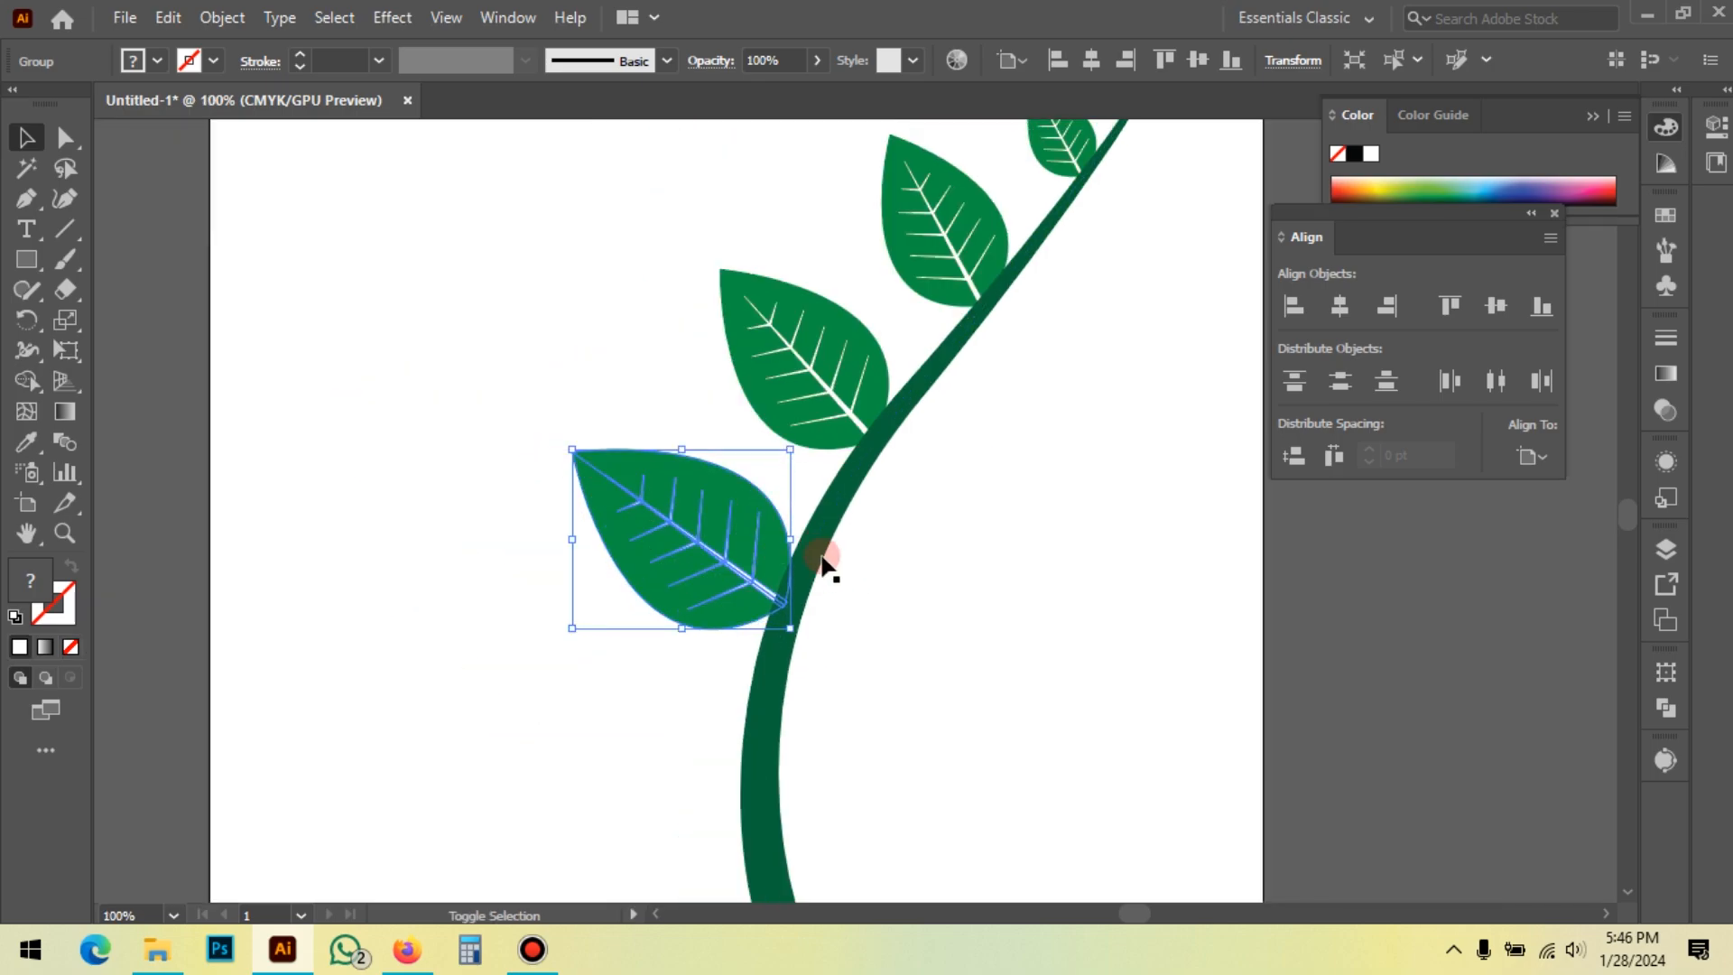
scroll(735, 677, "up", 3)
left_click_drag(767, 494, 760, 523)
left_click(1093, 626)
scroll(764, 562, "down", 5)
Step: Add an enlarged, nearly horizontal copy of the lowest leaf near the stem's lower end, with its base touching the stem
left_click_drag(867, 643, 846, 630)
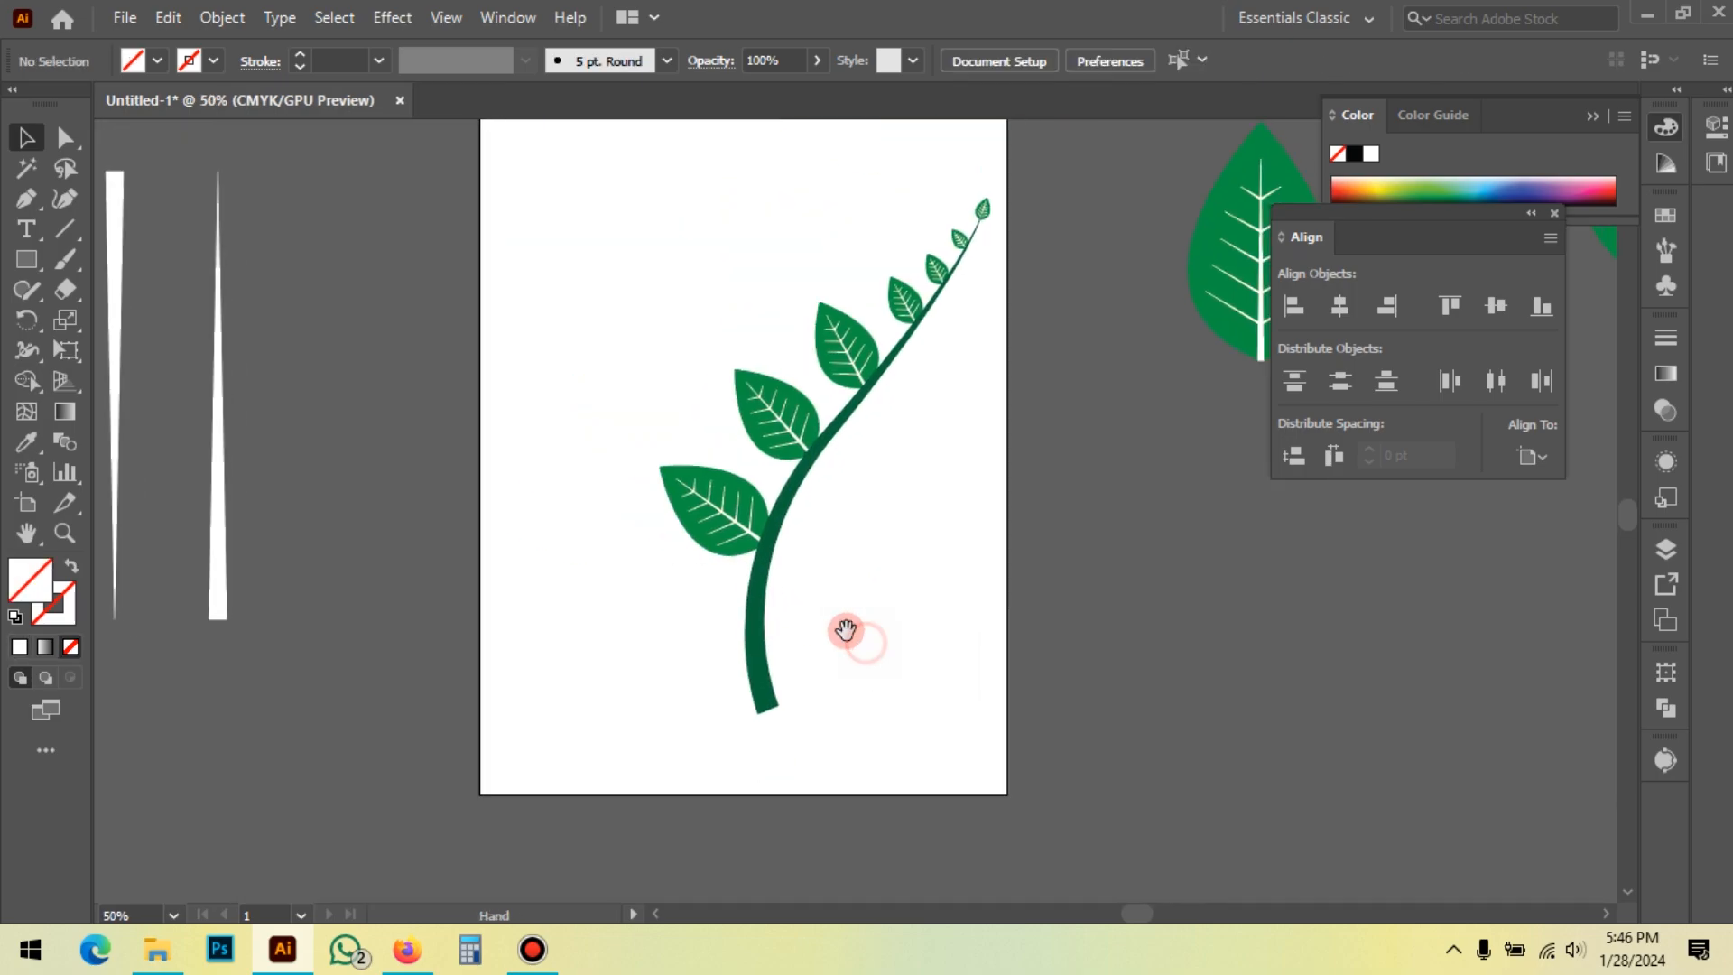
scroll(762, 624, "up", 1)
scroll(708, 580, "up", 1)
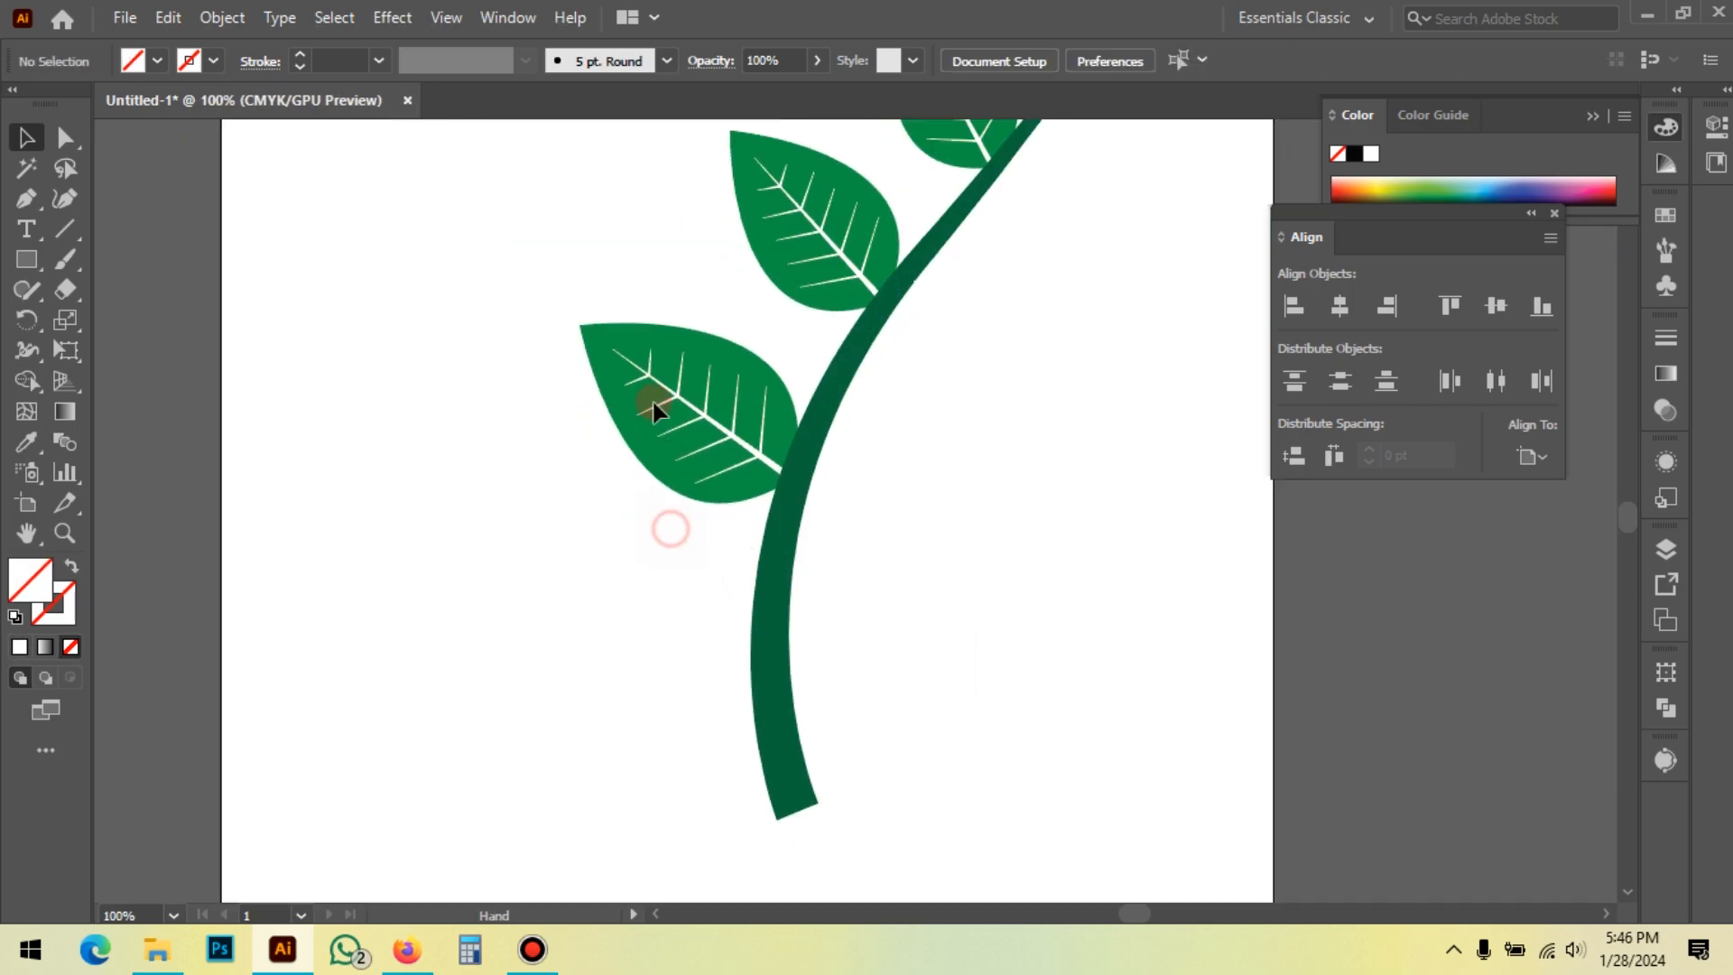
left_click_drag(671, 529, 660, 392)
left_click_drag(709, 312, 633, 573)
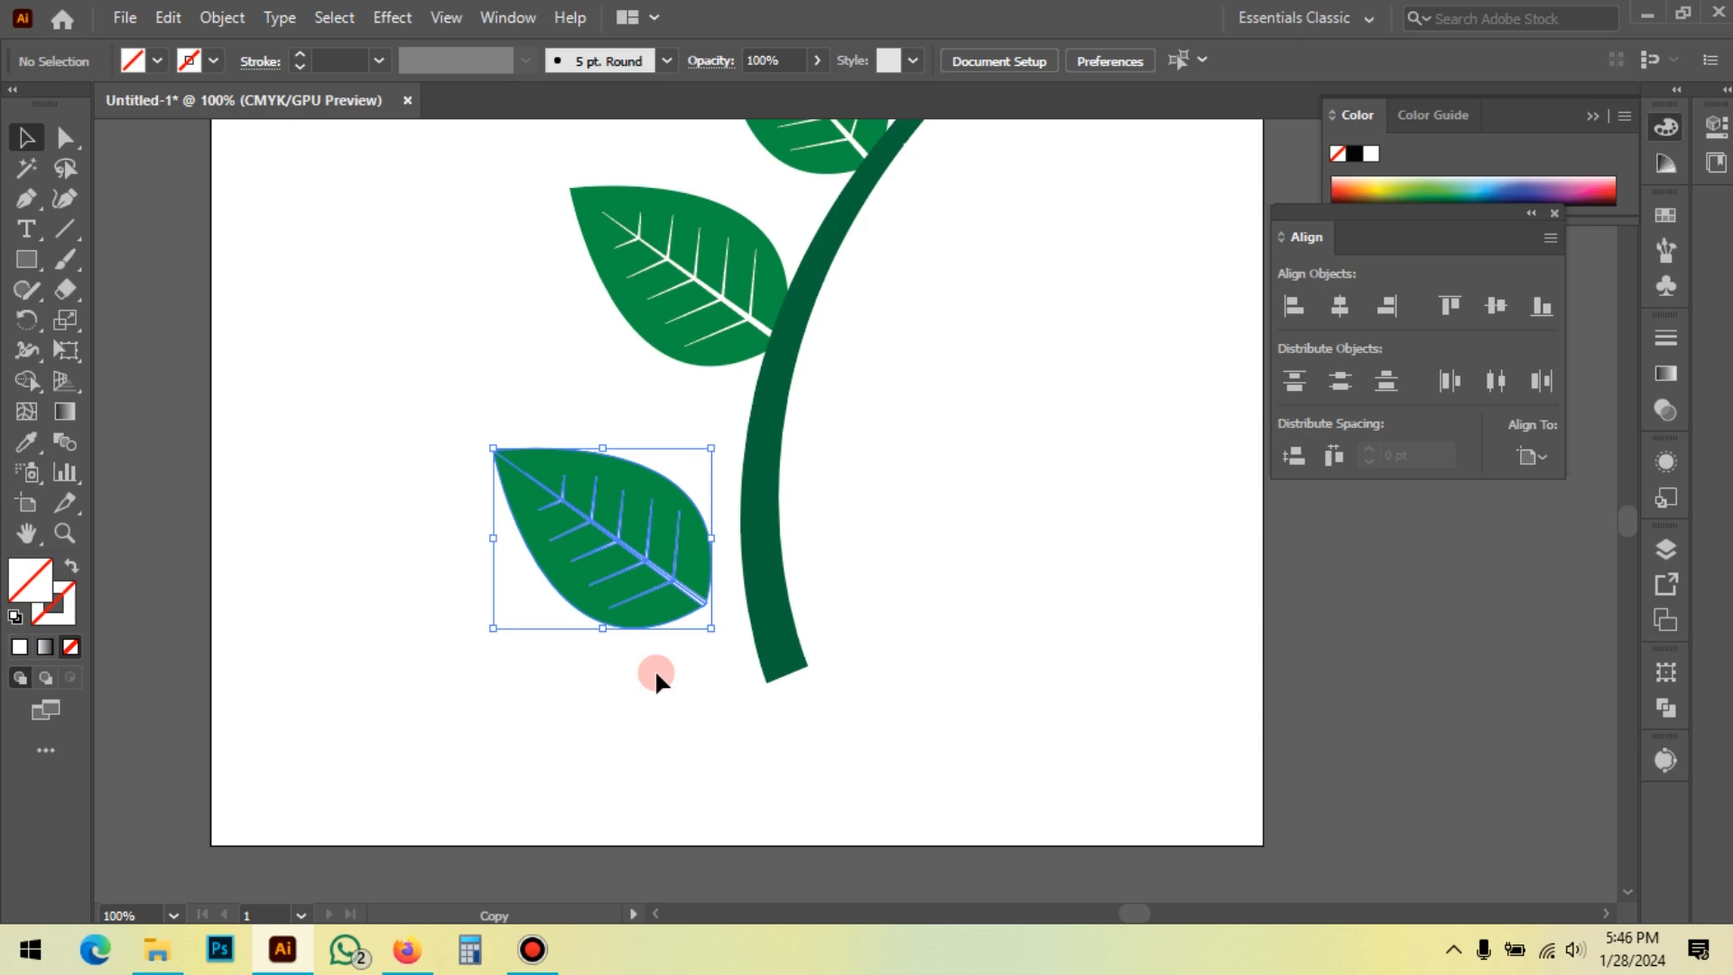
scroll(653, 667, "up", 1)
left_click_drag(742, 617, 657, 498)
left_click_drag(429, 442, 339, 454)
left_click(665, 664)
Step: Group the stem with all its leaves and move the group toward the left side of the artboard
key("ctrl+minus")
key("ctrl+minus")
key("ctrl+minus")
key("ctrl+minus")
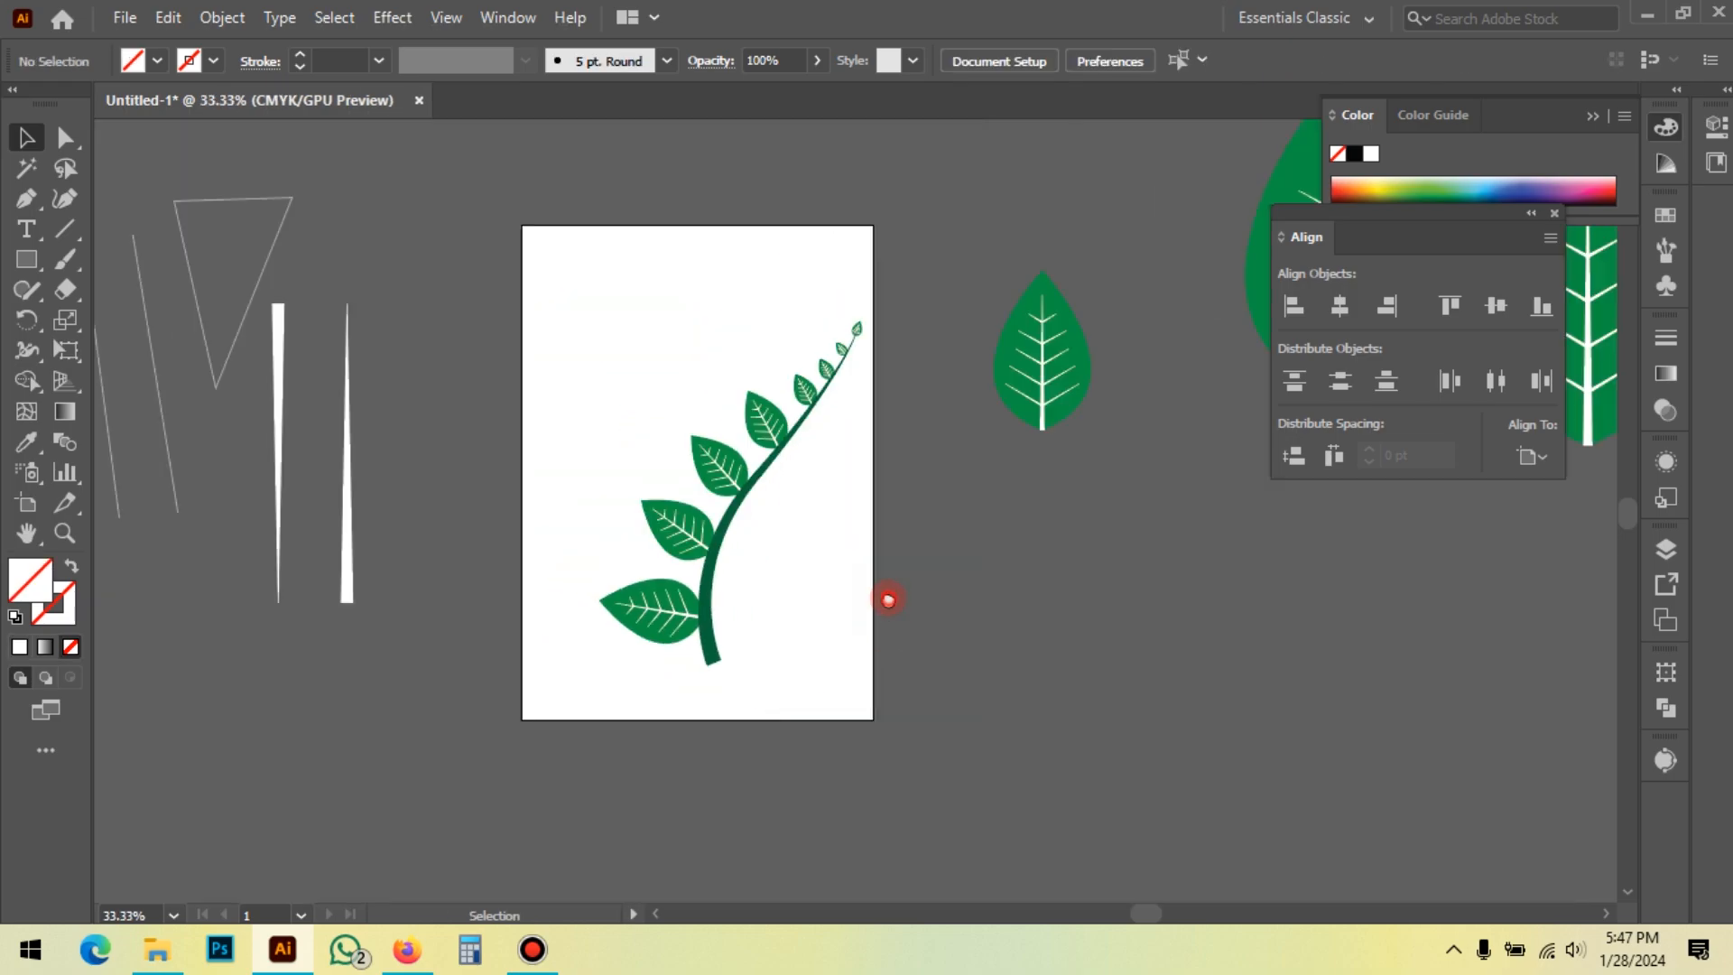
left_click(751, 411)
right_click(750, 423)
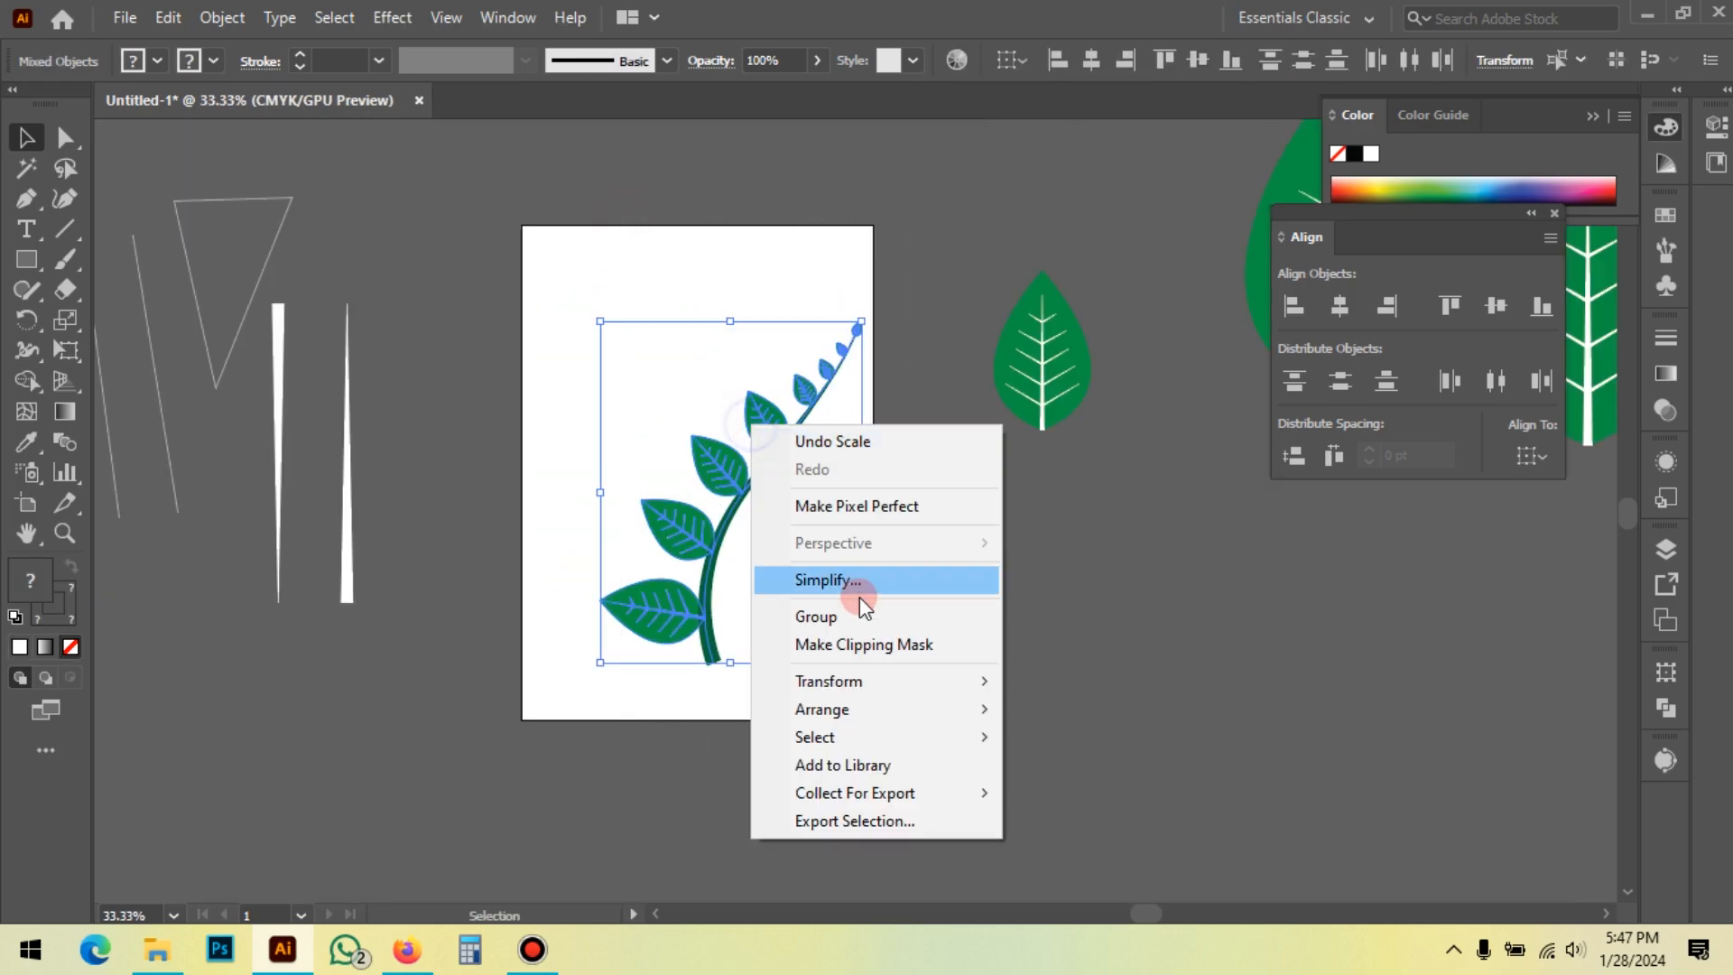
left_click(843, 613)
left_click(781, 571)
left_click_drag(733, 510, 670, 496)
left_click(713, 501)
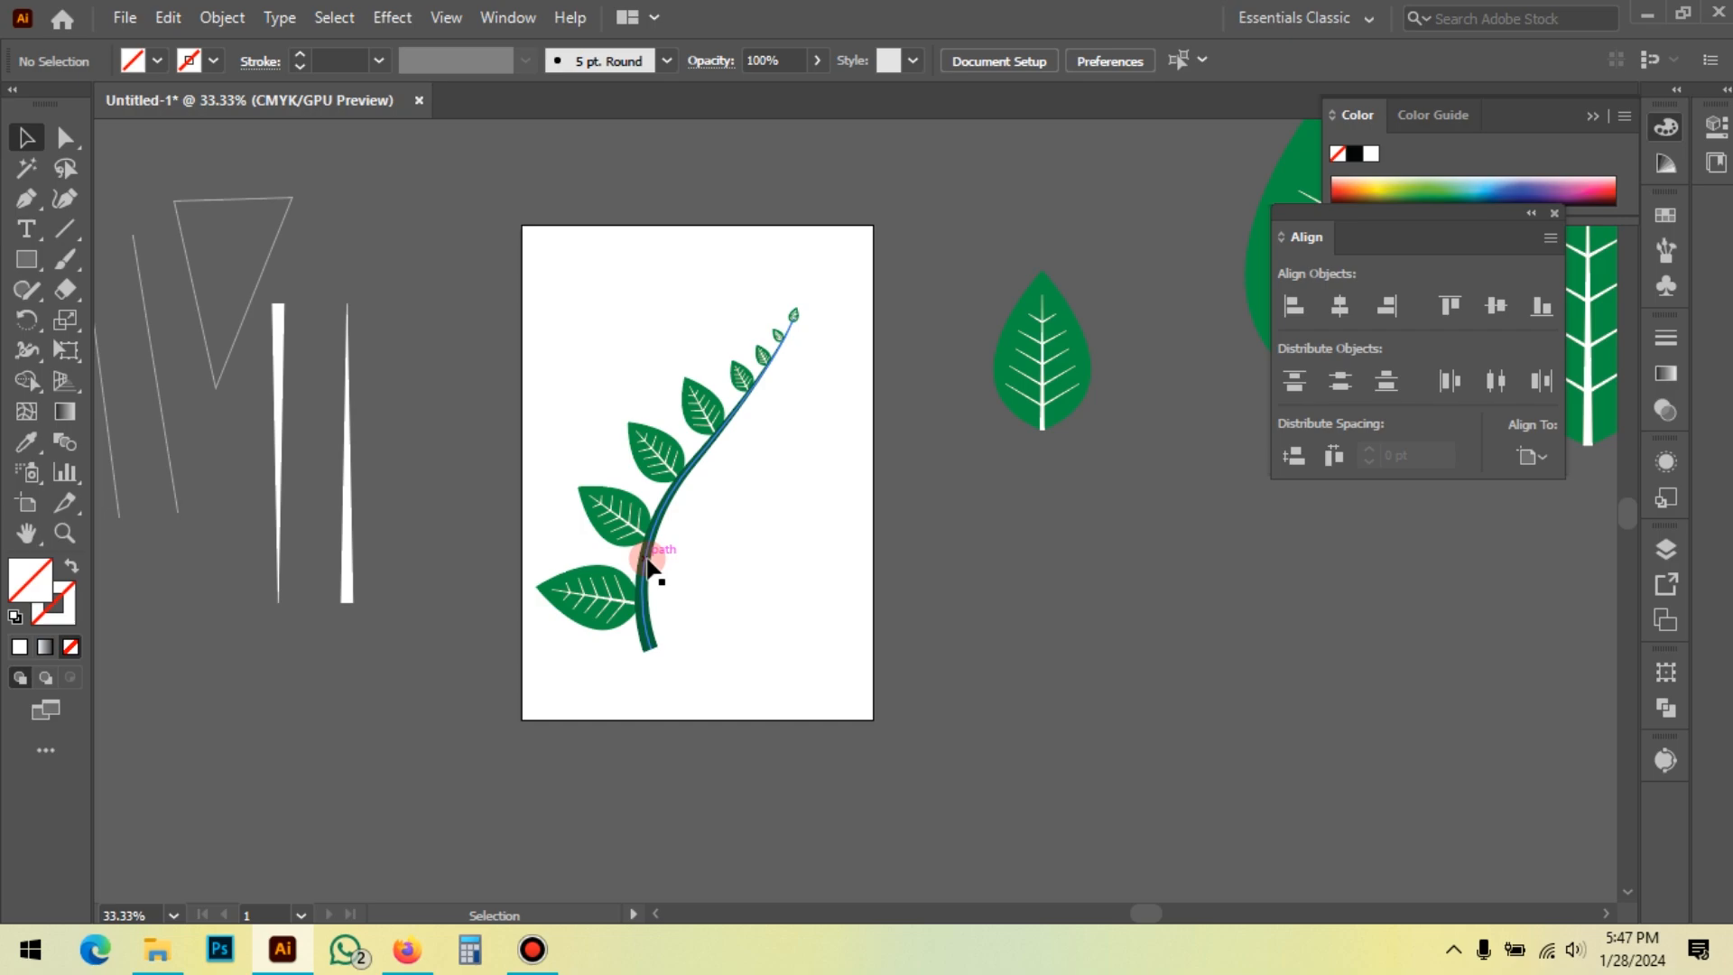
left_click(719, 415)
right_click(735, 364)
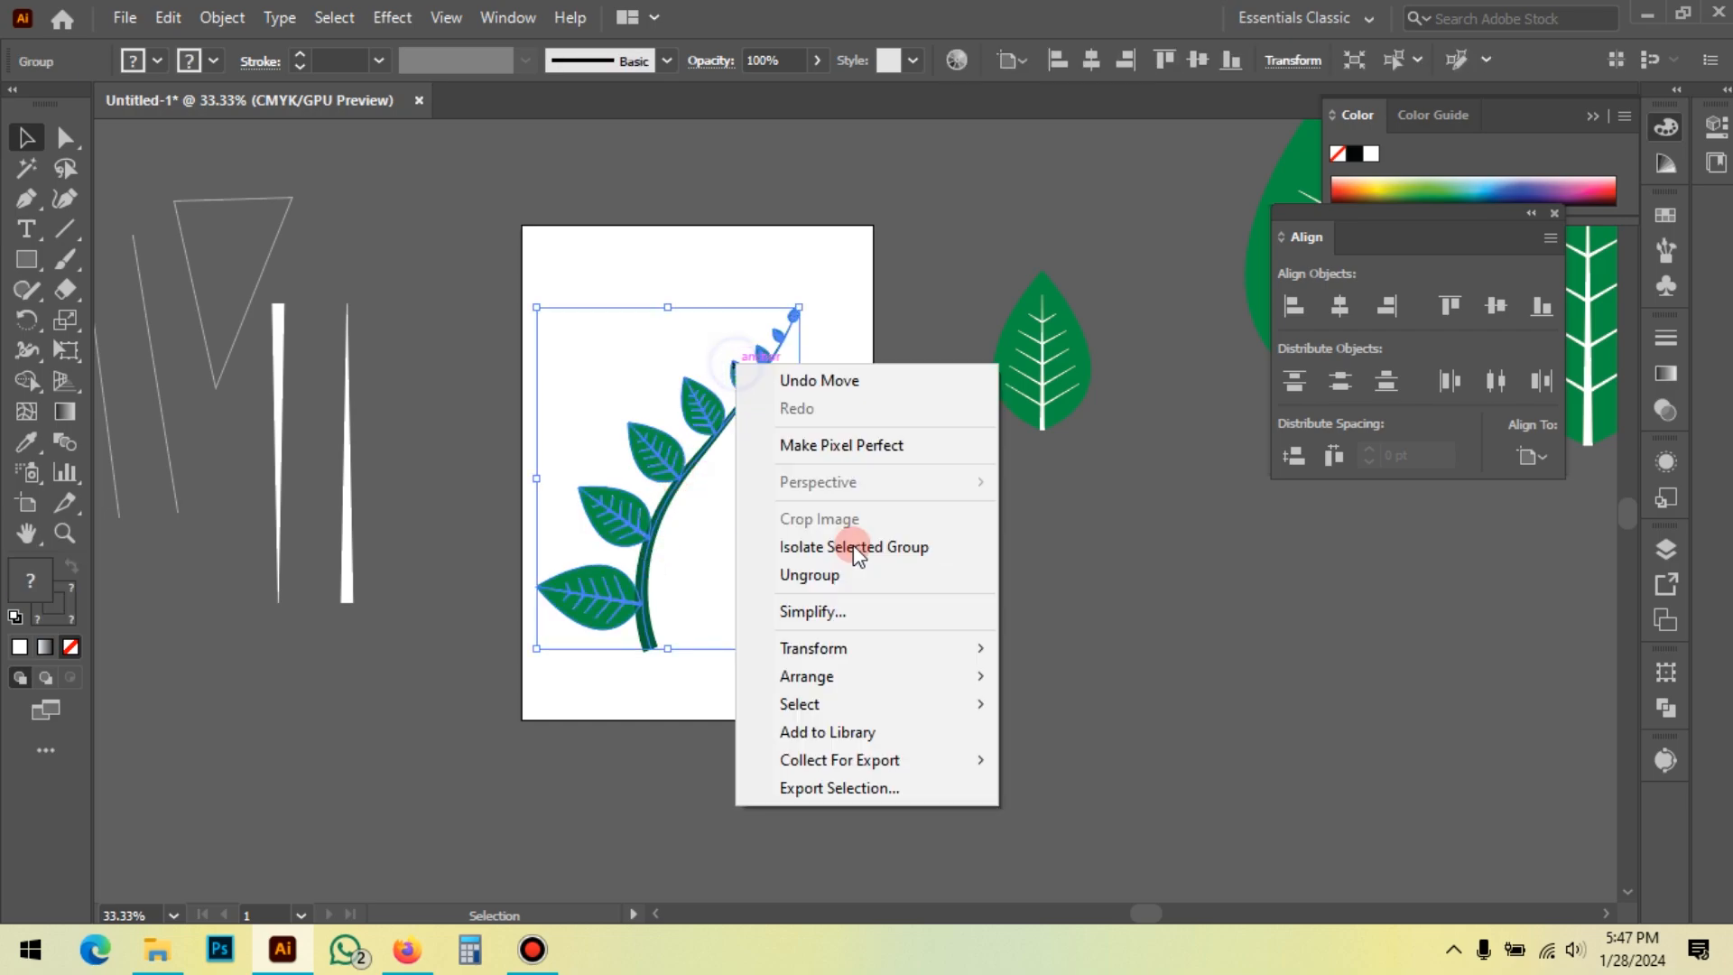
left_click(732, 518)
scroll(784, 374, "up", 3)
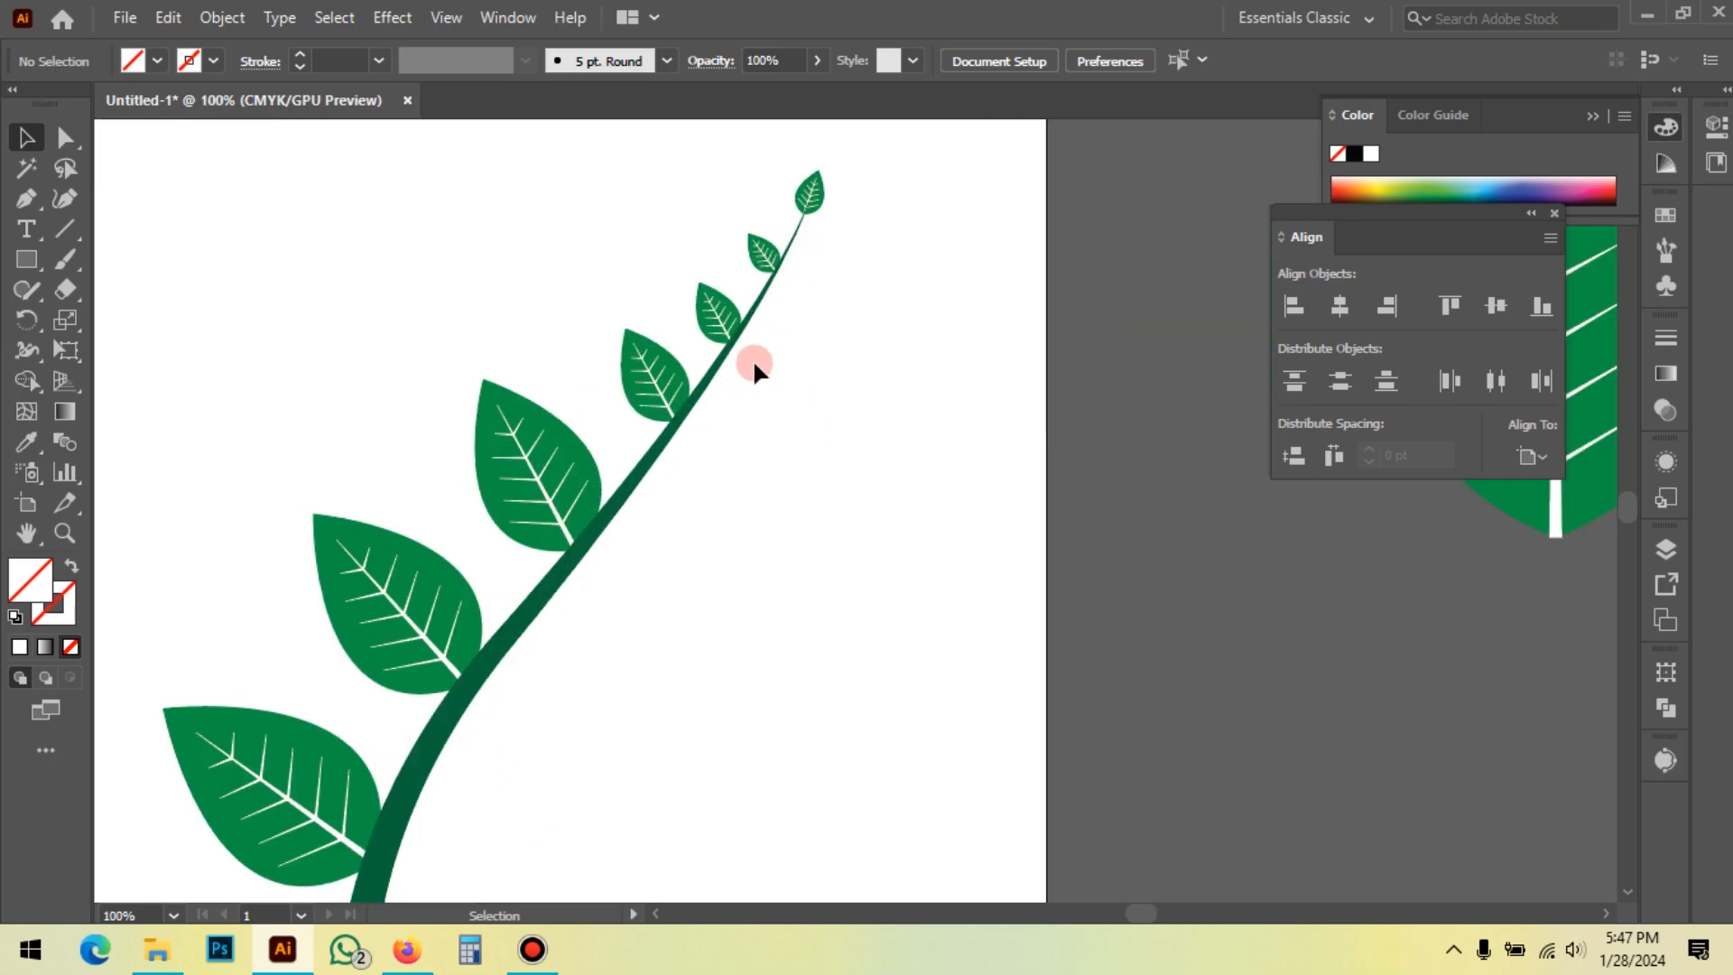
scroll(794, 371, "down", 3)
Step: Place a small leaf copy on the stem's right side near the tip, pointing down and right, with its base touching the stem
left_click_drag(728, 513, 774, 346)
scroll(715, 447, "up", 2)
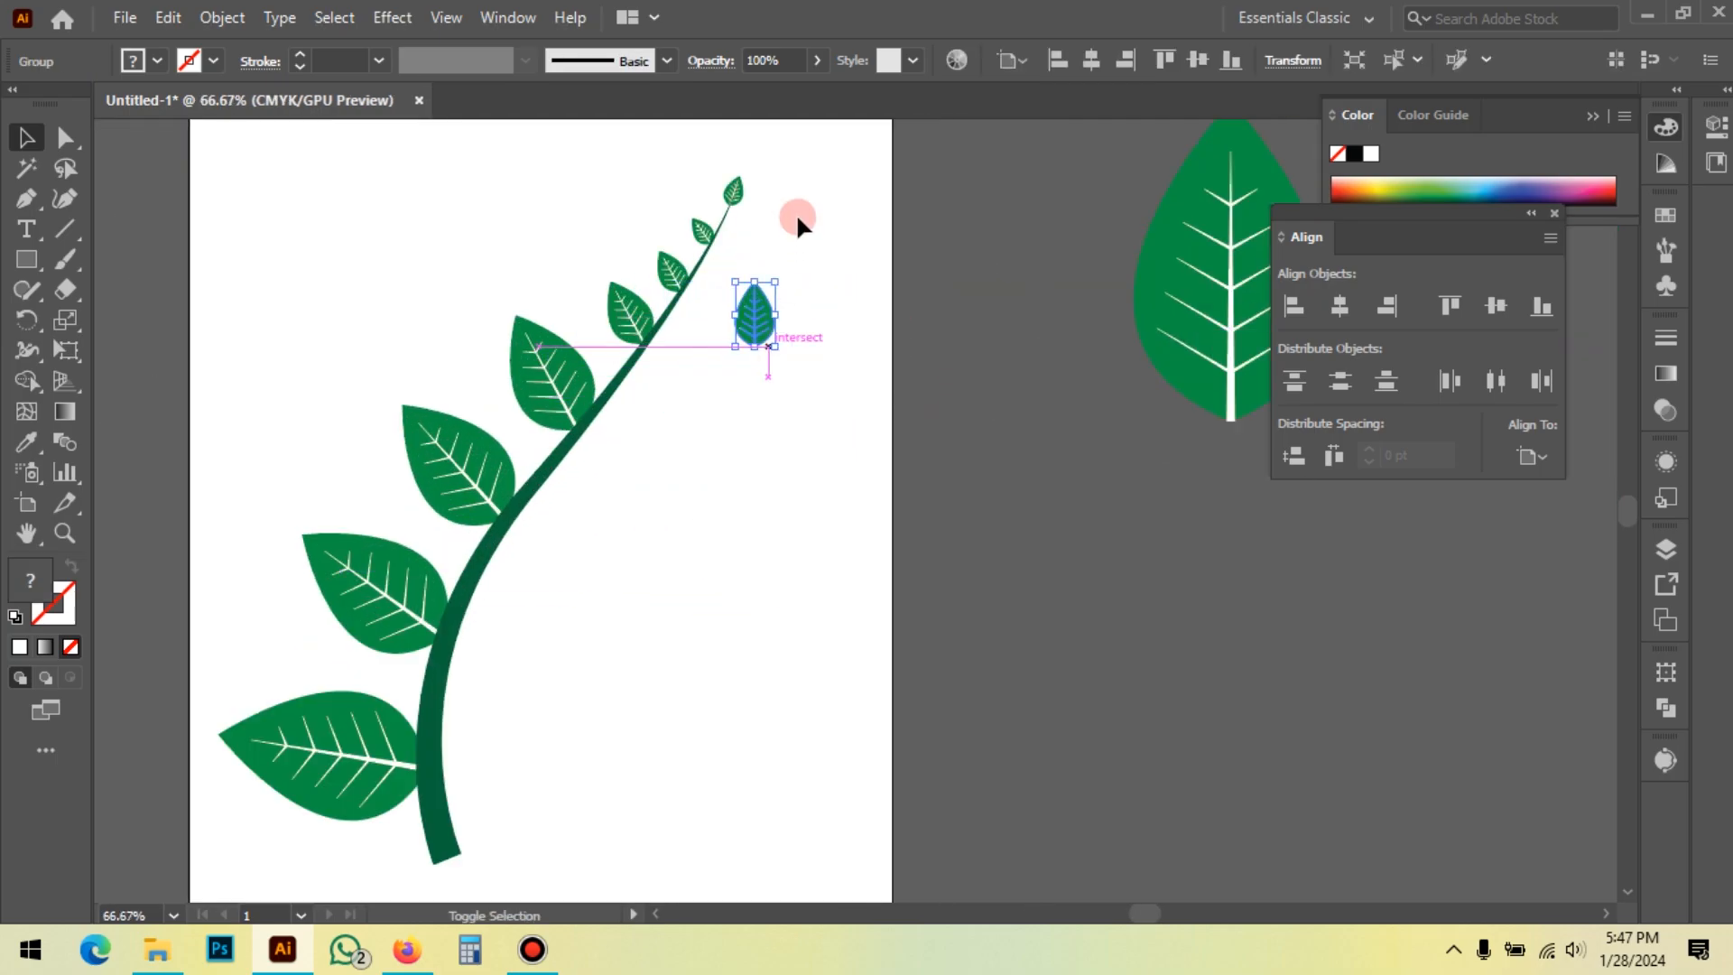
scroll(767, 207, "up", 4)
left_click_drag(761, 691, 658, 329)
scroll(572, 232, "up", 3)
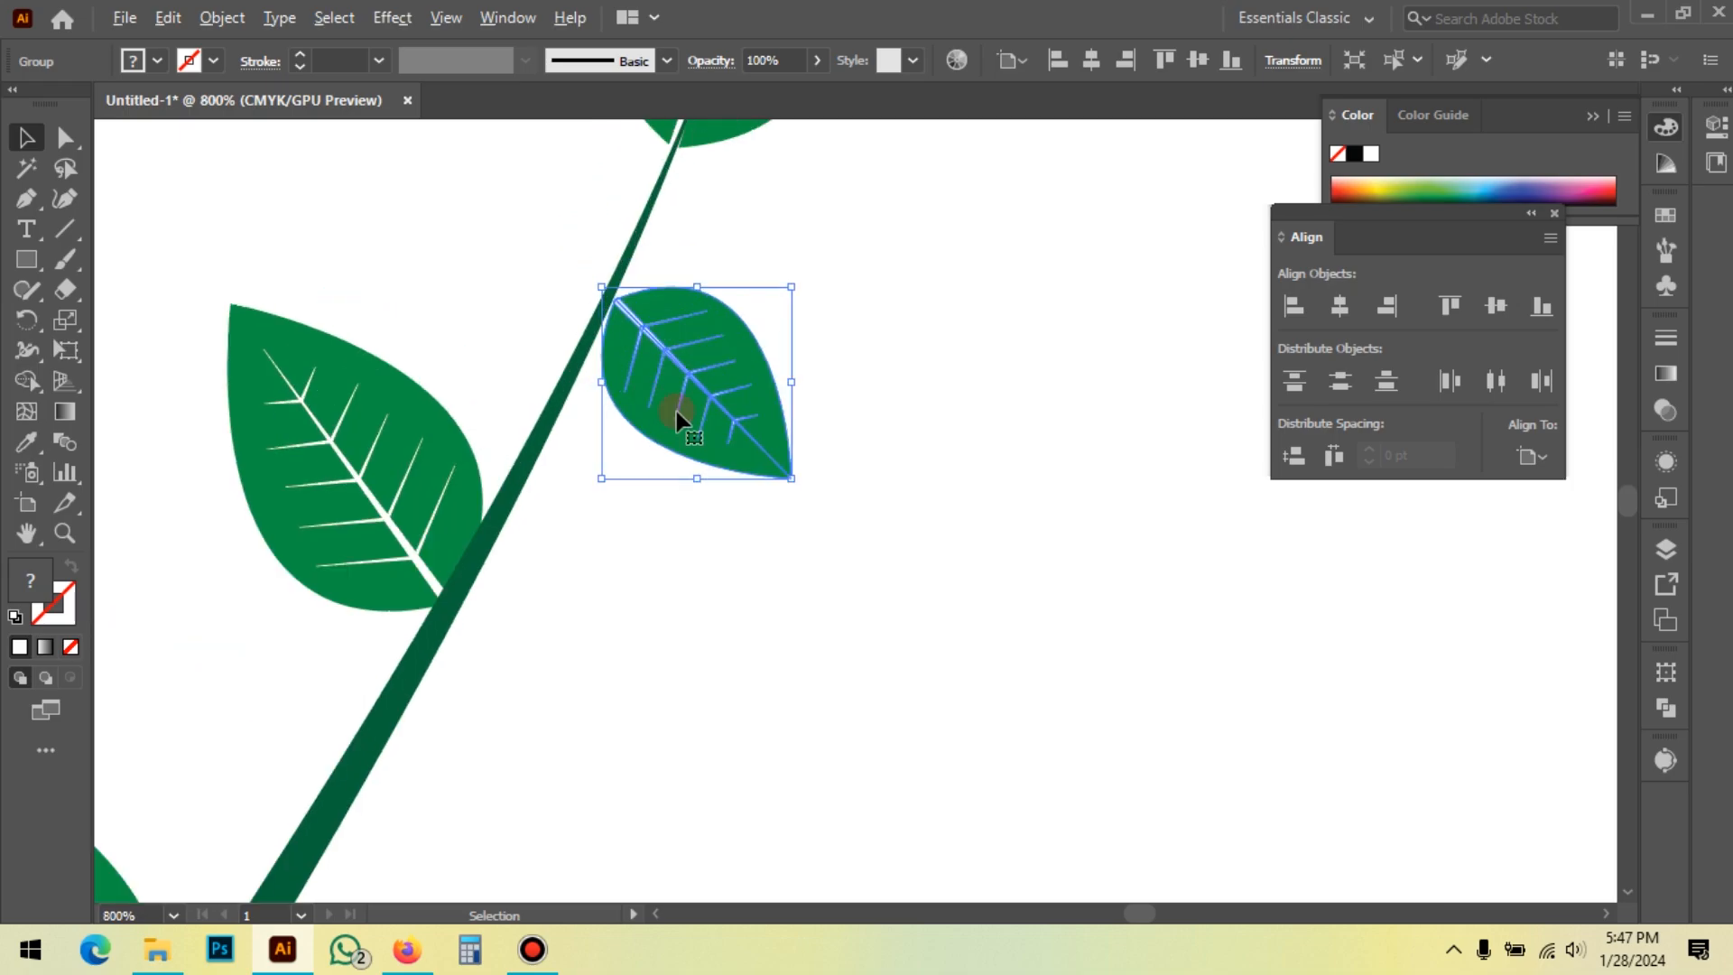
left_click_drag(673, 410, 668, 408)
left_click(688, 658)
Step: Add a slightly larger copy of the right-side leaf farther down the stem and fit its base against the stem
scroll(792, 401, "down", 2)
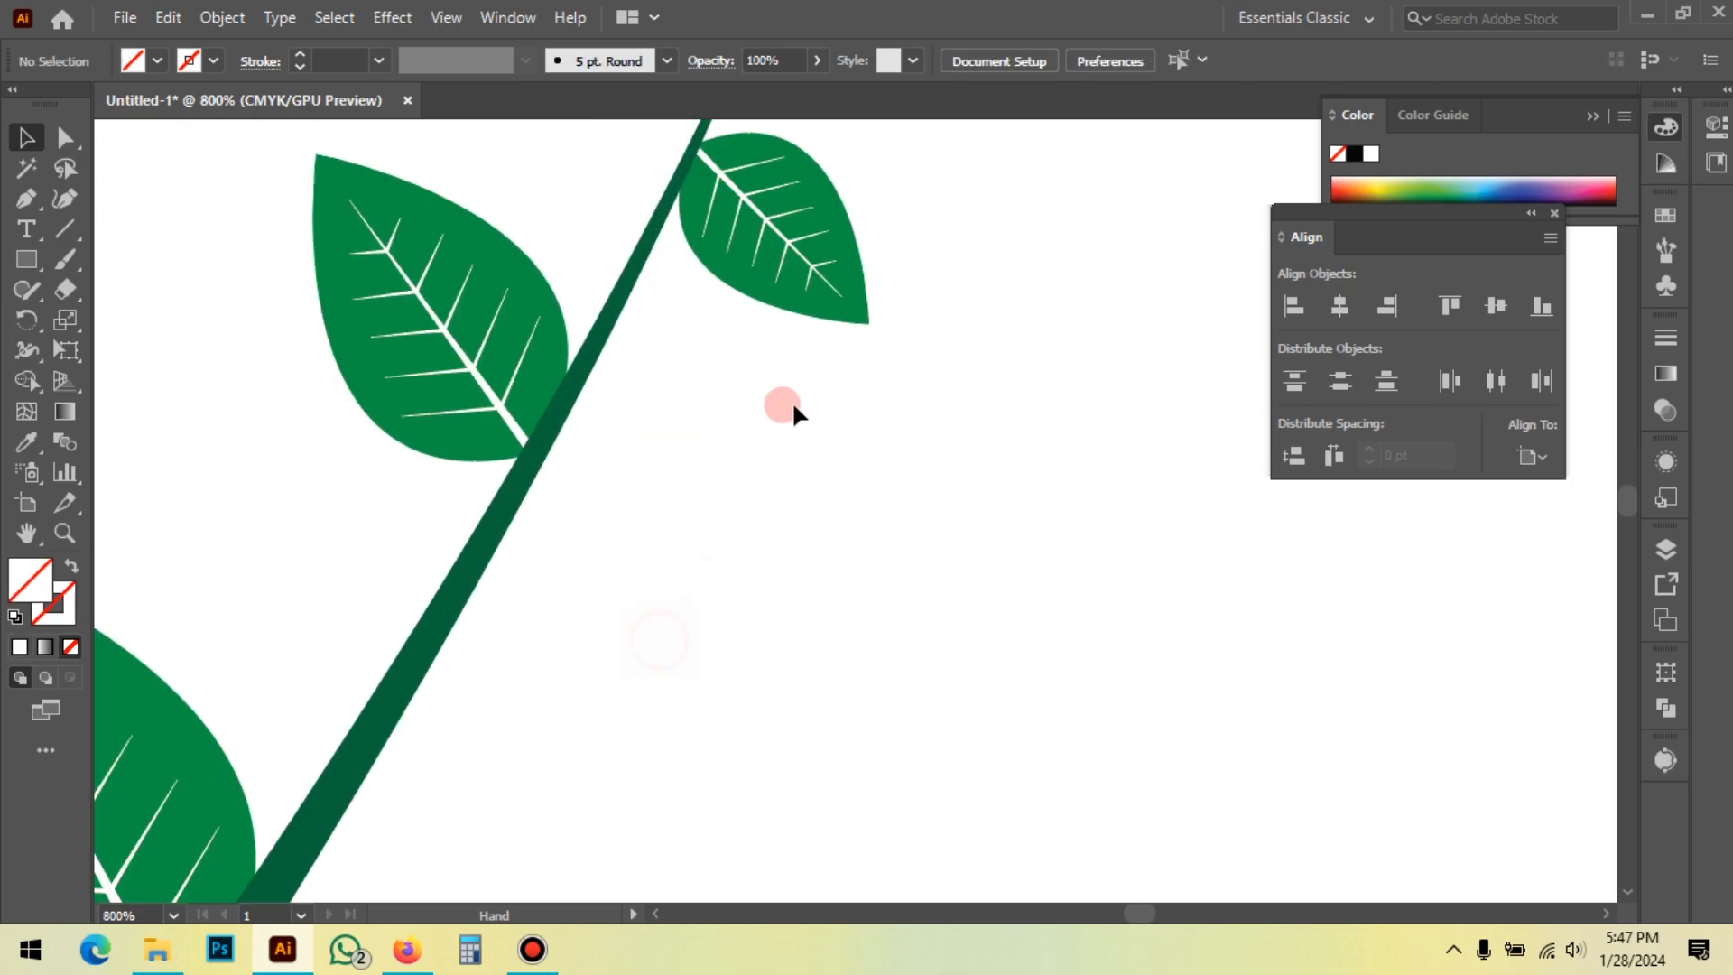
left_click_drag(907, 307, 871, 647)
left_click(952, 639)
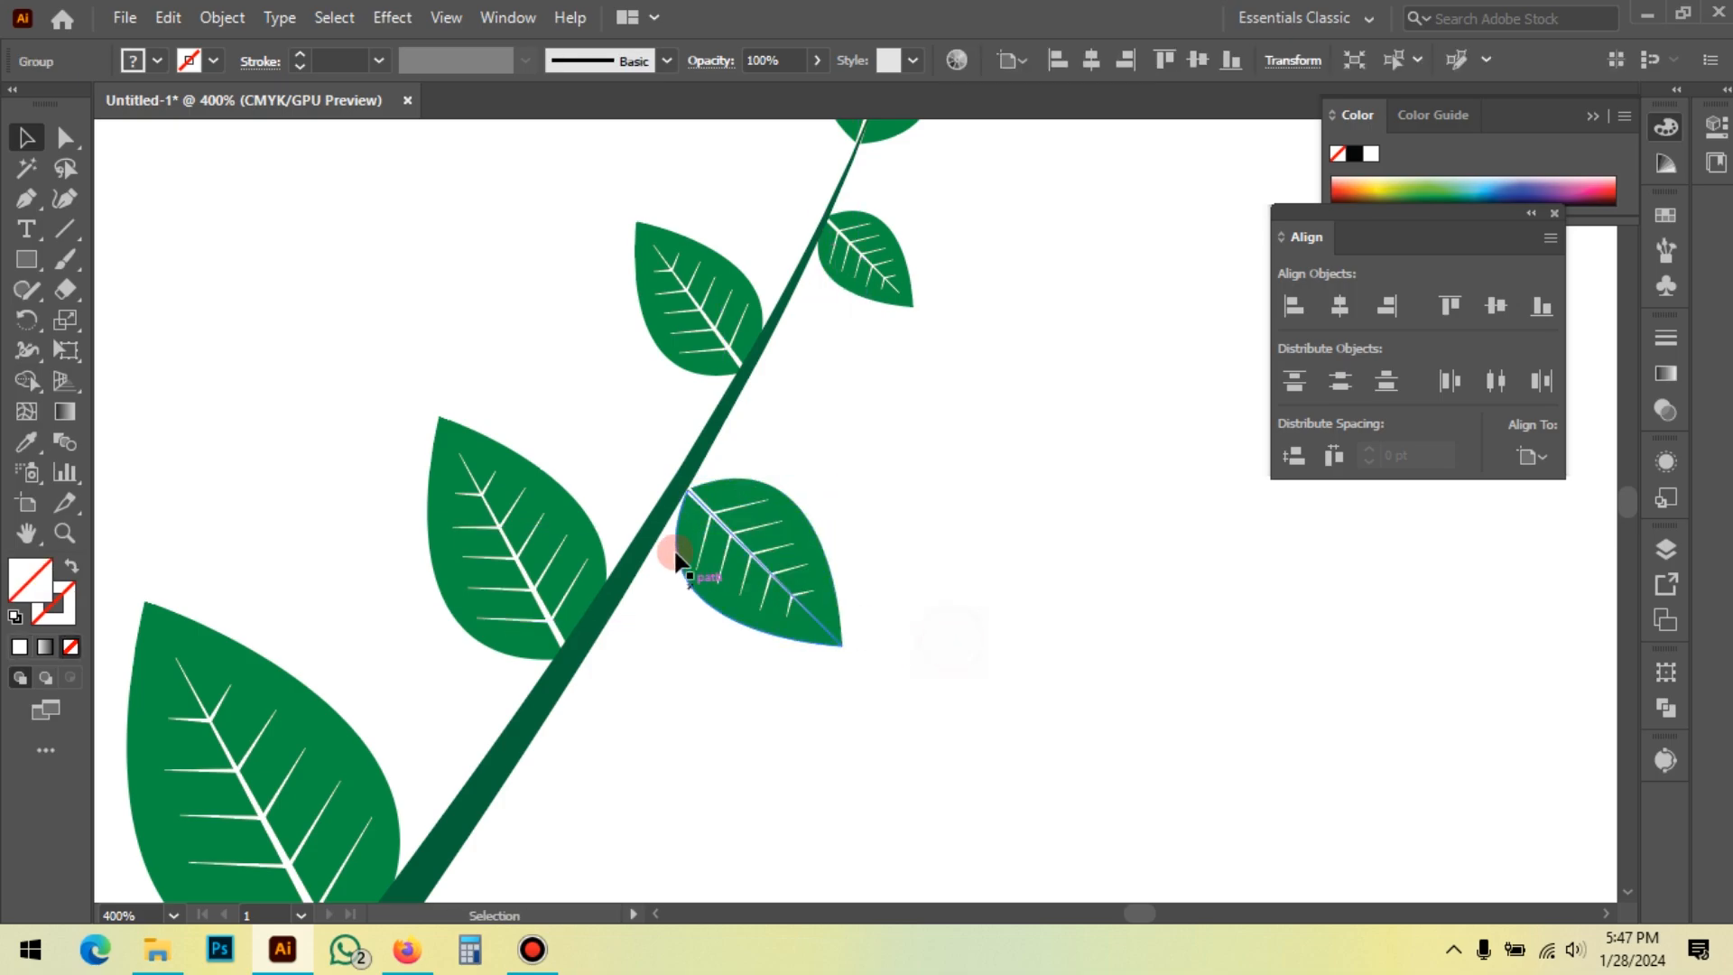
scroll(682, 555, "up", 2)
left_click_drag(787, 575, 772, 549)
scroll(786, 336, "down", 3)
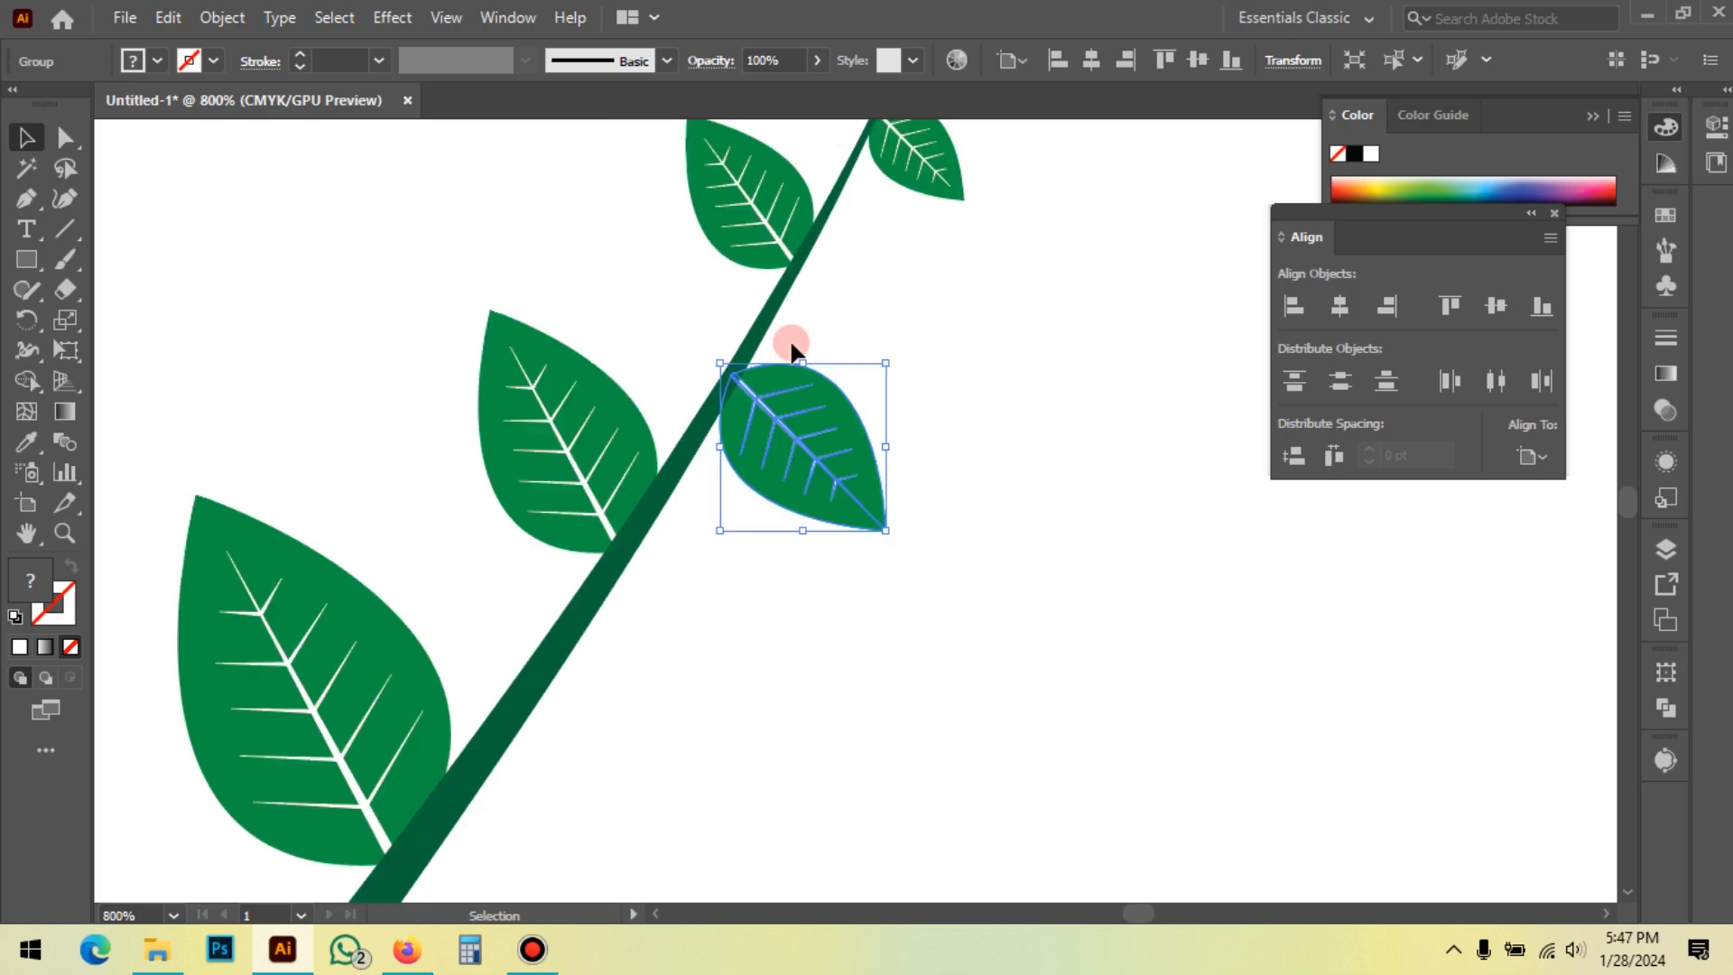
Step: Add an enlarged copy of the lowest right-side leaf farther down the stem and fit its base against the stem
left_click_drag(792, 657, 897, 459)
left_click_drag(932, 225, 784, 456)
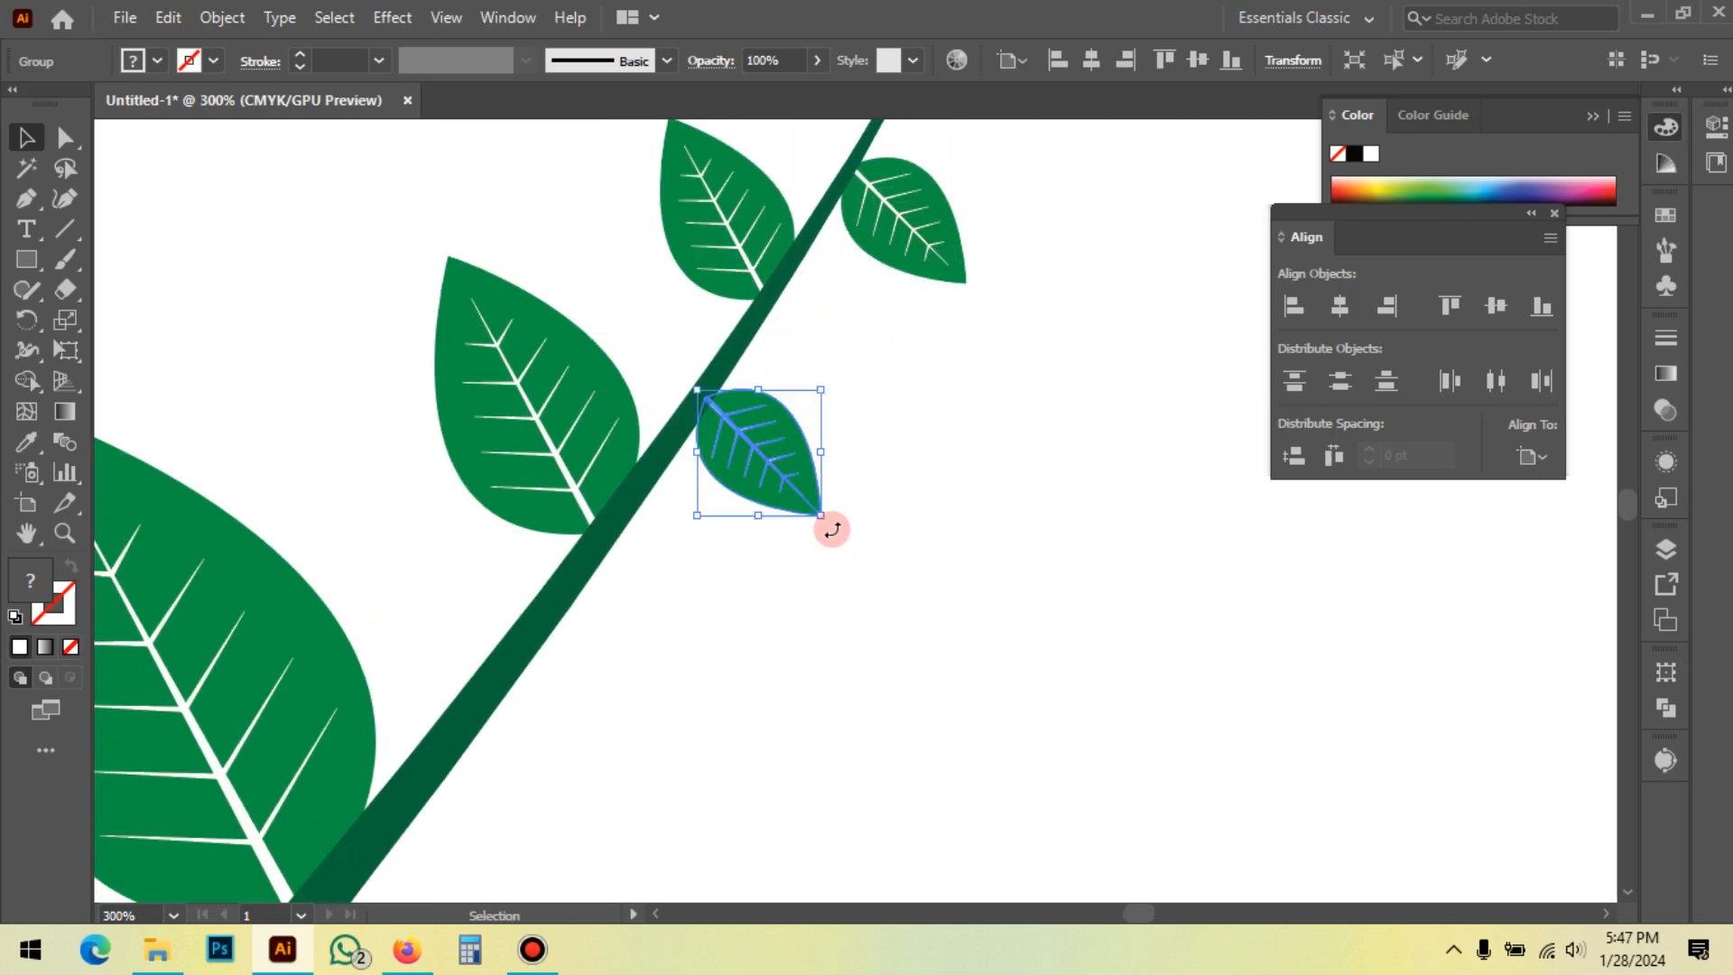
left_click_drag(824, 518, 876, 570)
left_click(910, 624)
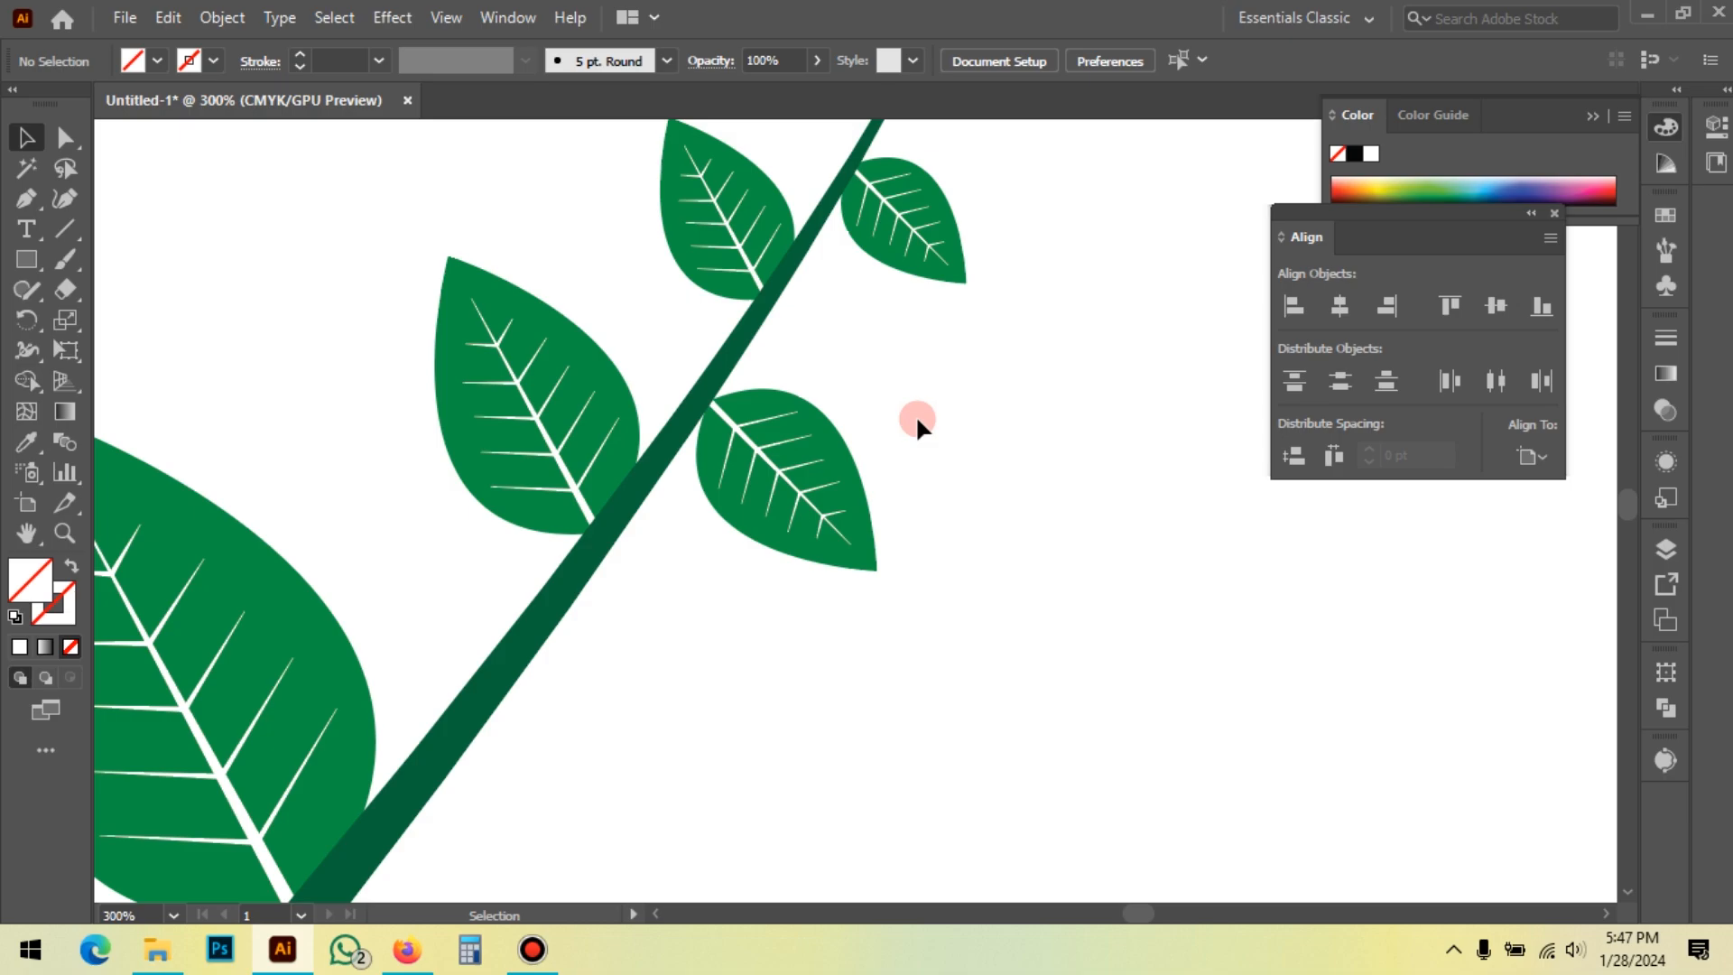
scroll(911, 415, "up", 2)
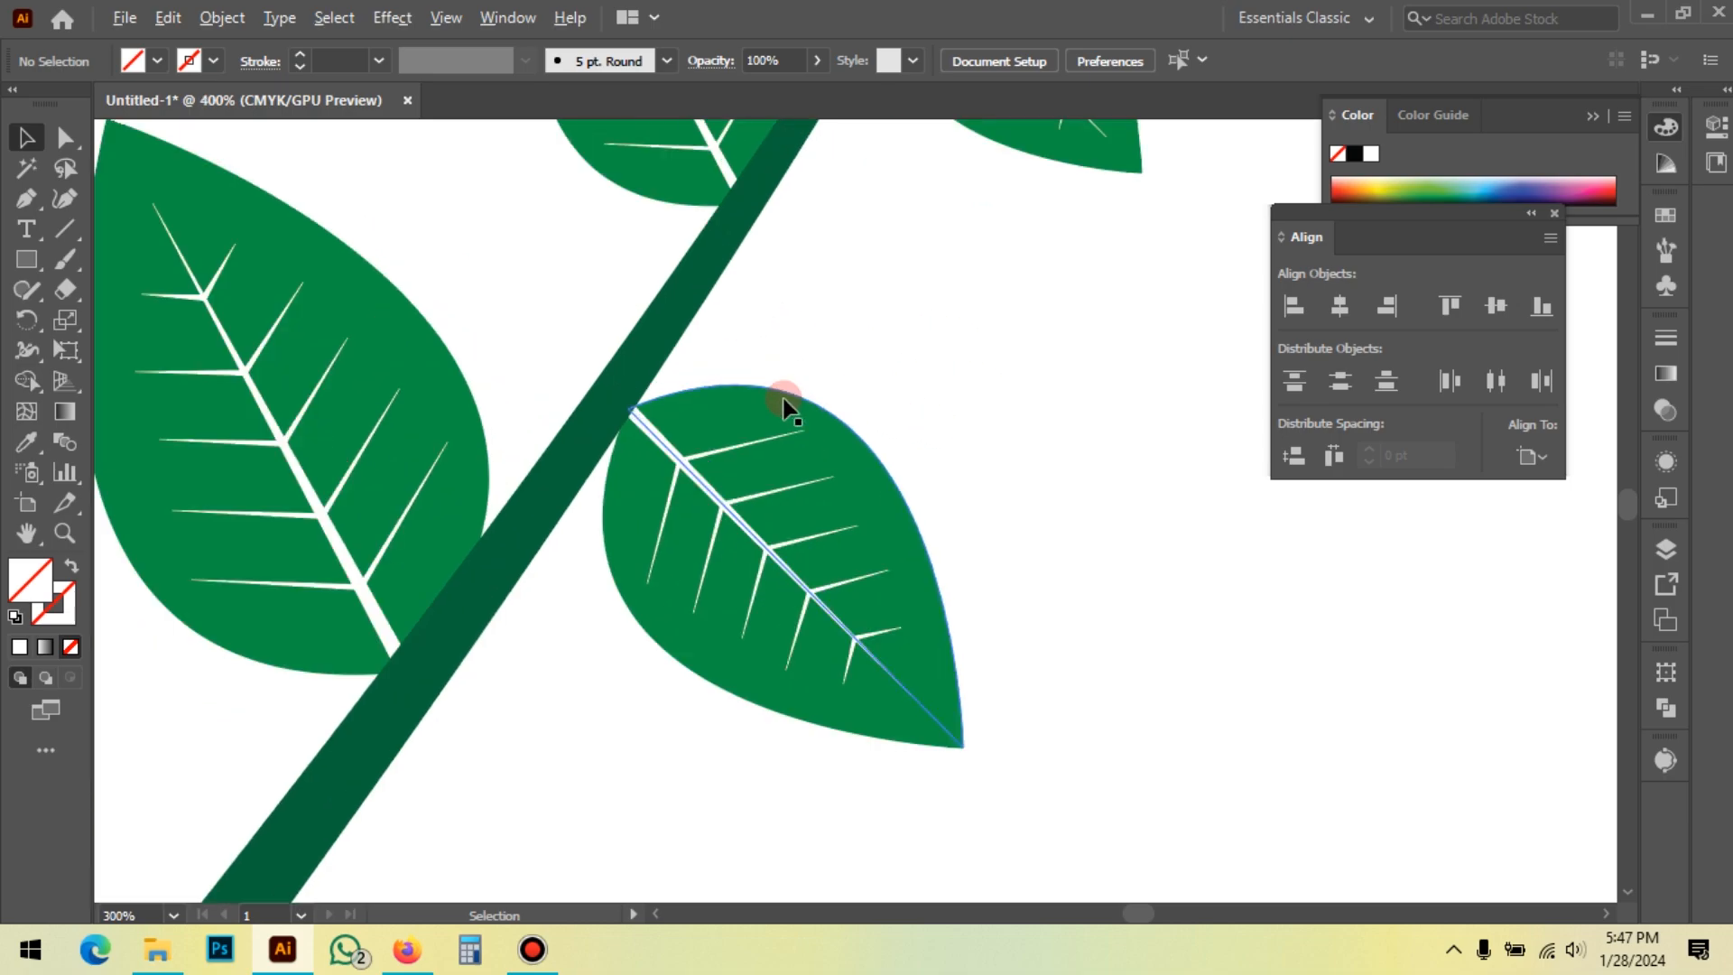
left_click_drag(723, 449, 719, 435)
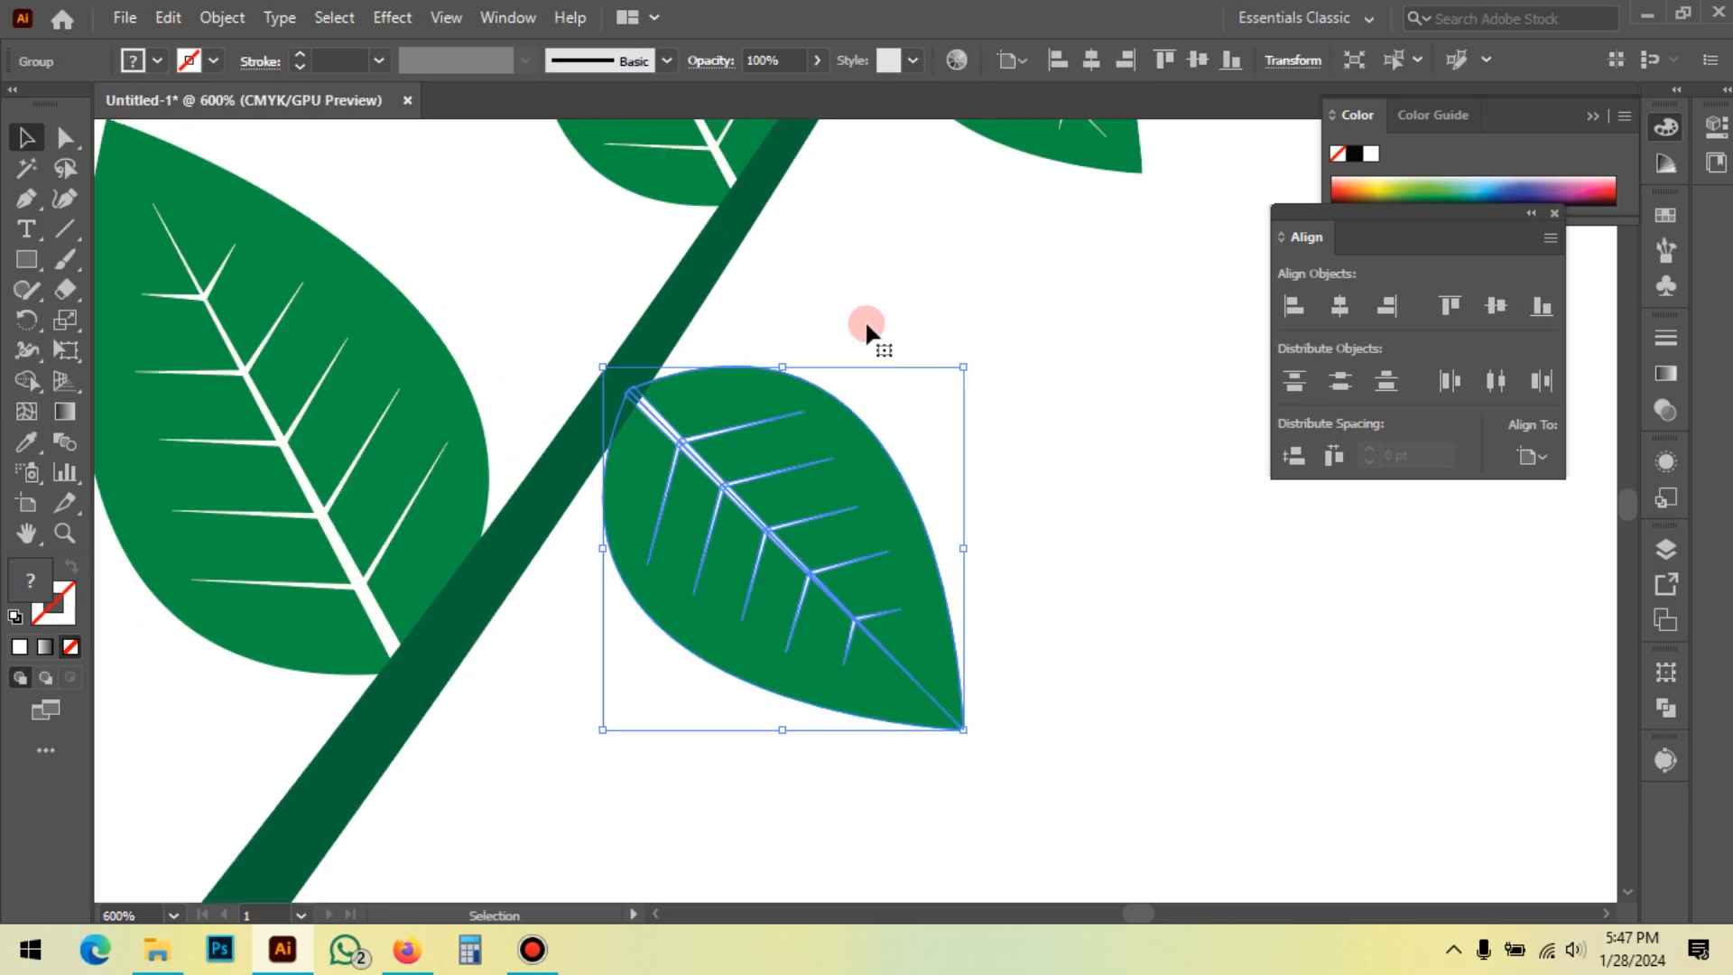
left_click(868, 321)
scroll(707, 402, "down", 4)
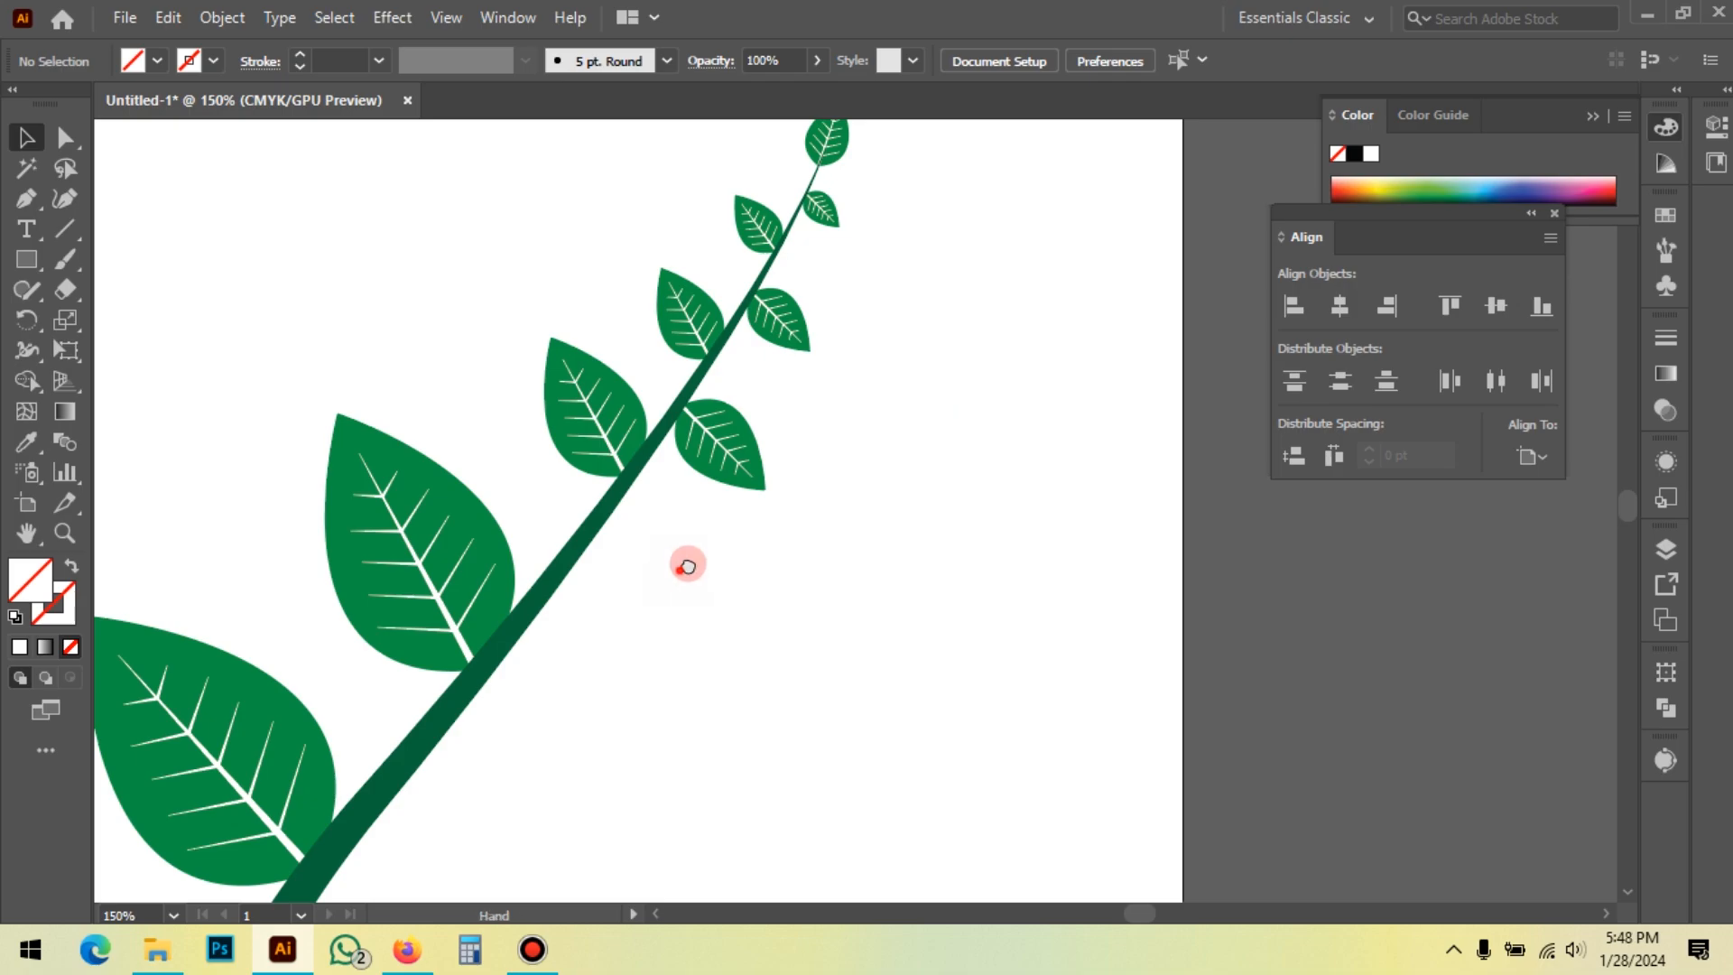
Step: Place a fourth, larger right-side leaf copy below the previous one, with its base overlapping the stem's right edge
left_click_drag(685, 561, 897, 378)
left_click_drag(943, 287, 835, 440)
scroll(911, 388, "up", 2)
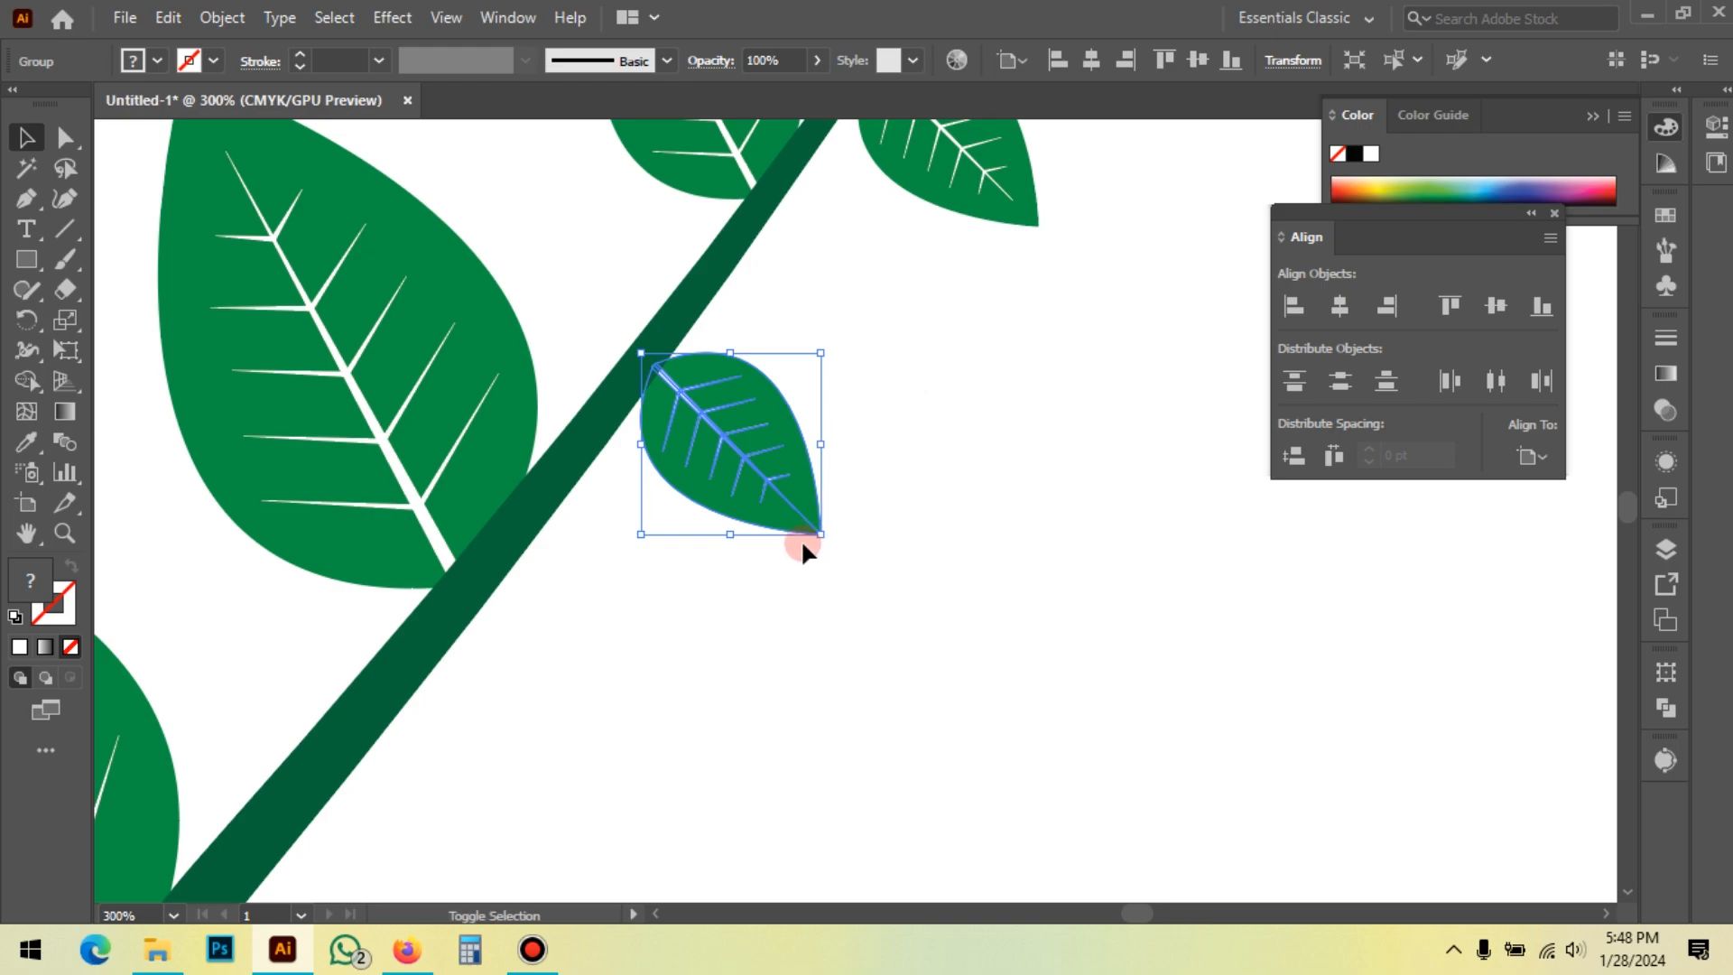
left_click_drag(820, 536, 919, 633)
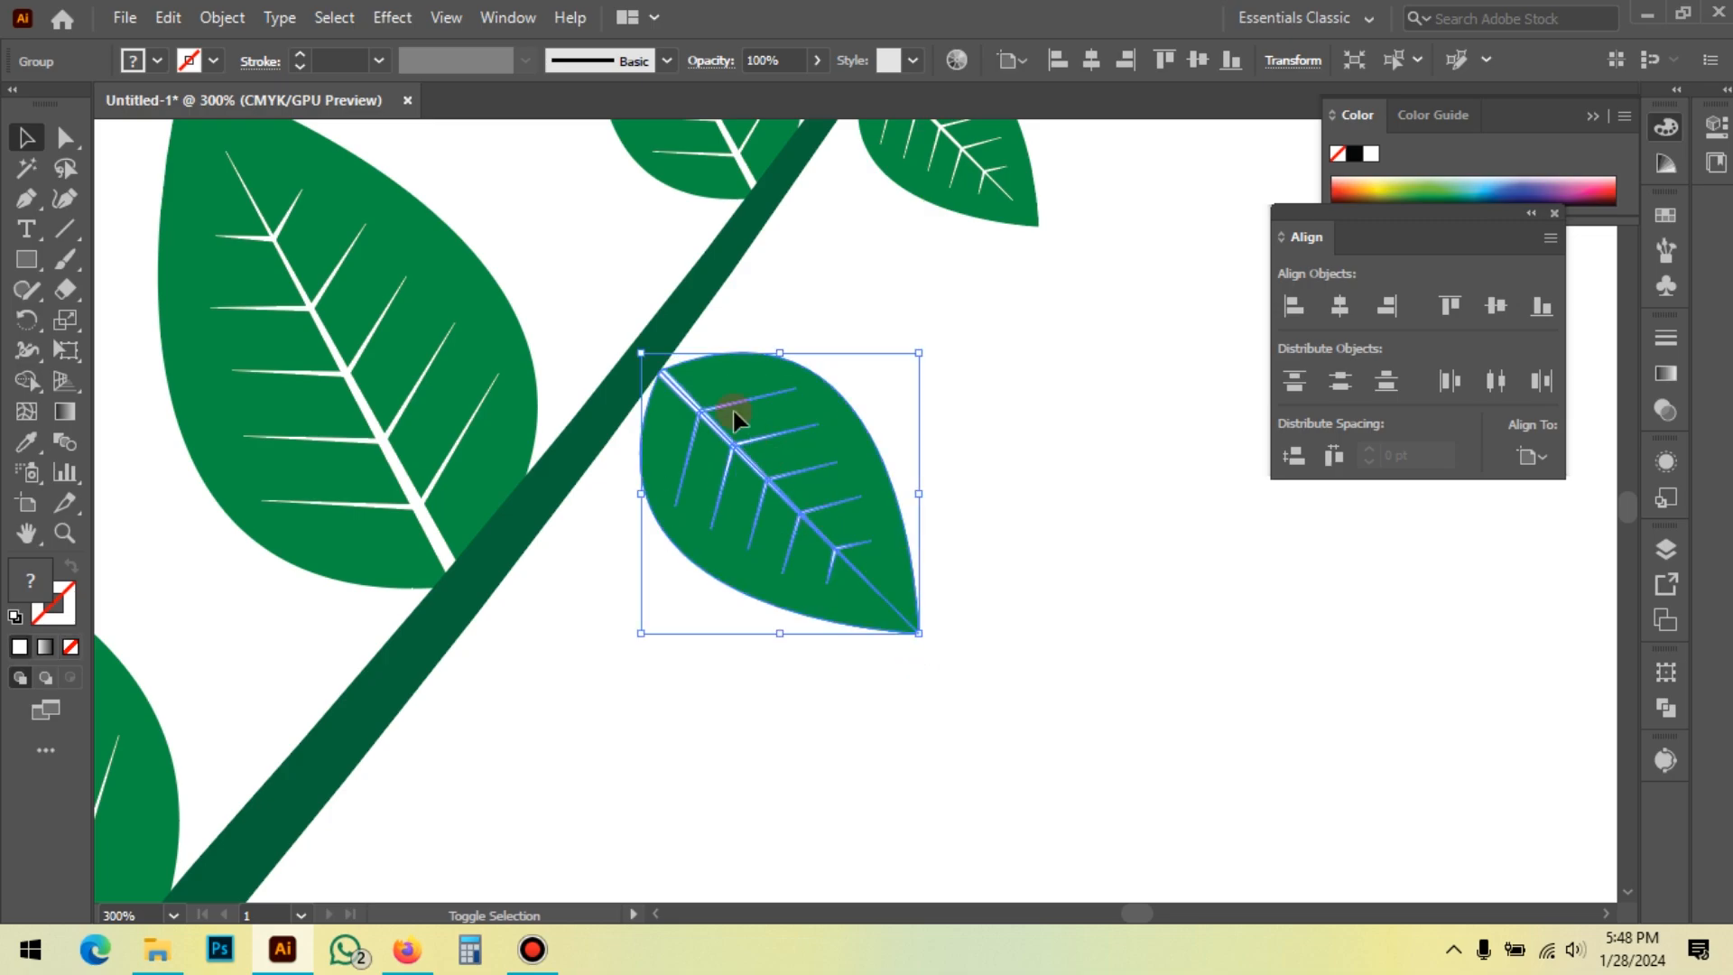
scroll(659, 355, "up", 3)
left_click_drag(754, 496, 737, 464)
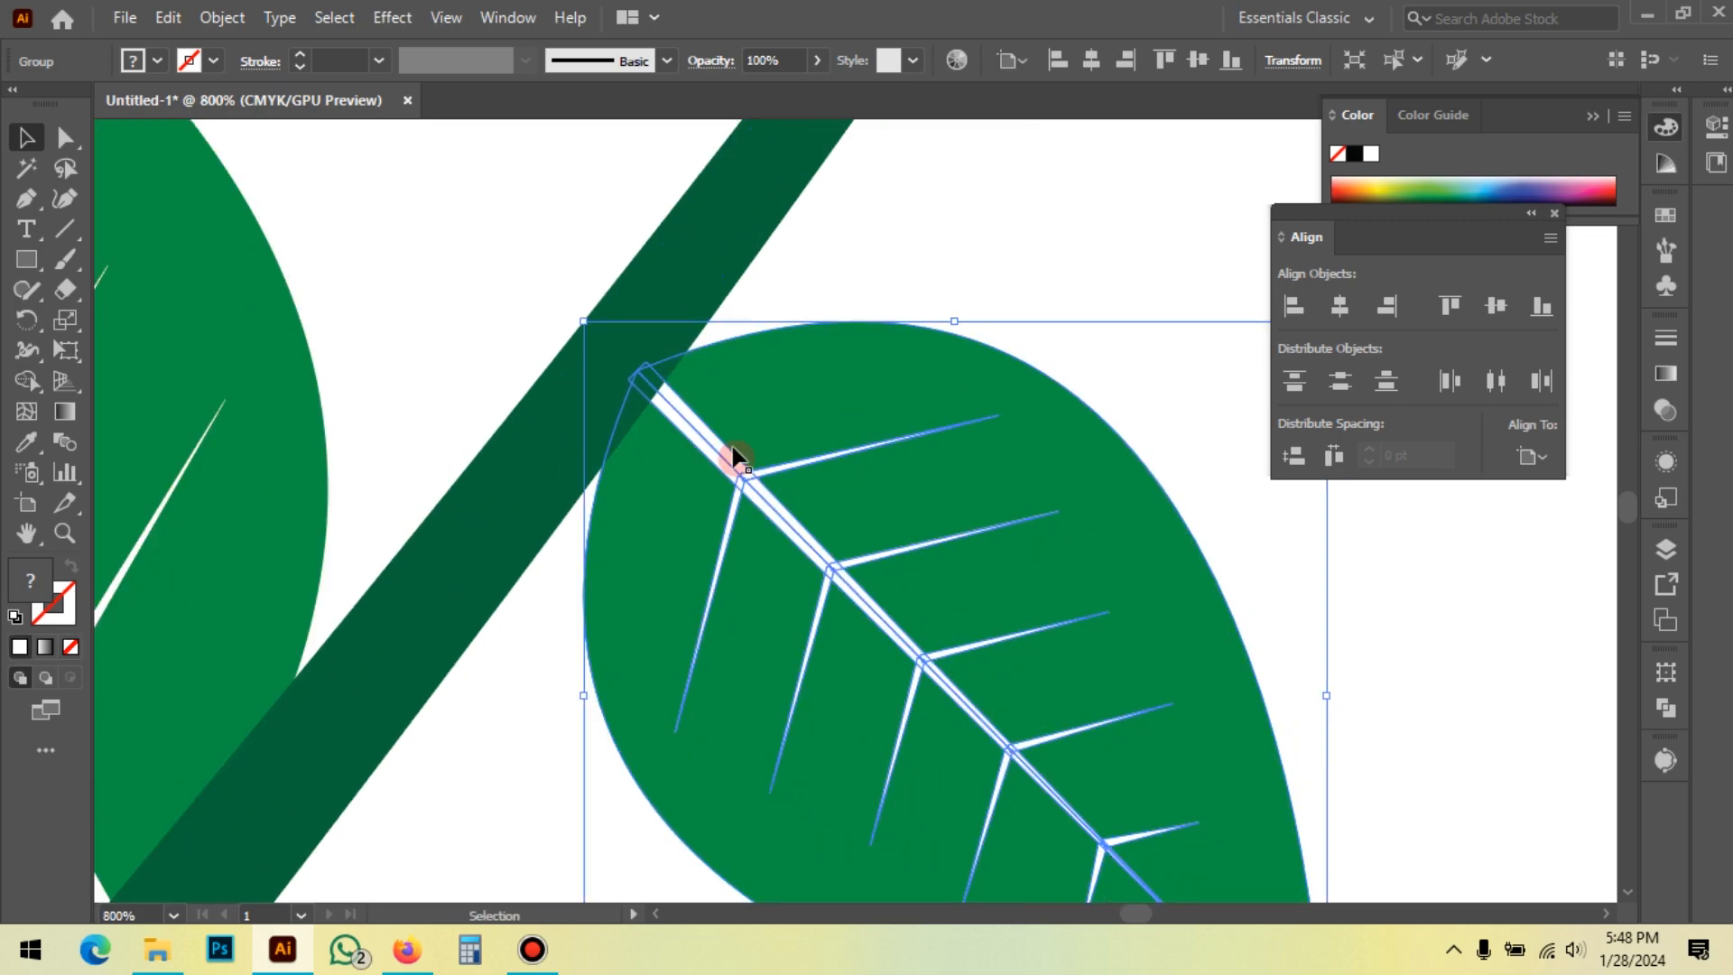
scroll(786, 281, "down", 4)
scroll(786, 281, "down", 1)
left_click(983, 433)
Step: Copy the fourth right-side leaf to where the stem starts curving, enlarge it and set its base on the stem
left_click_drag(599, 337, 663, 491)
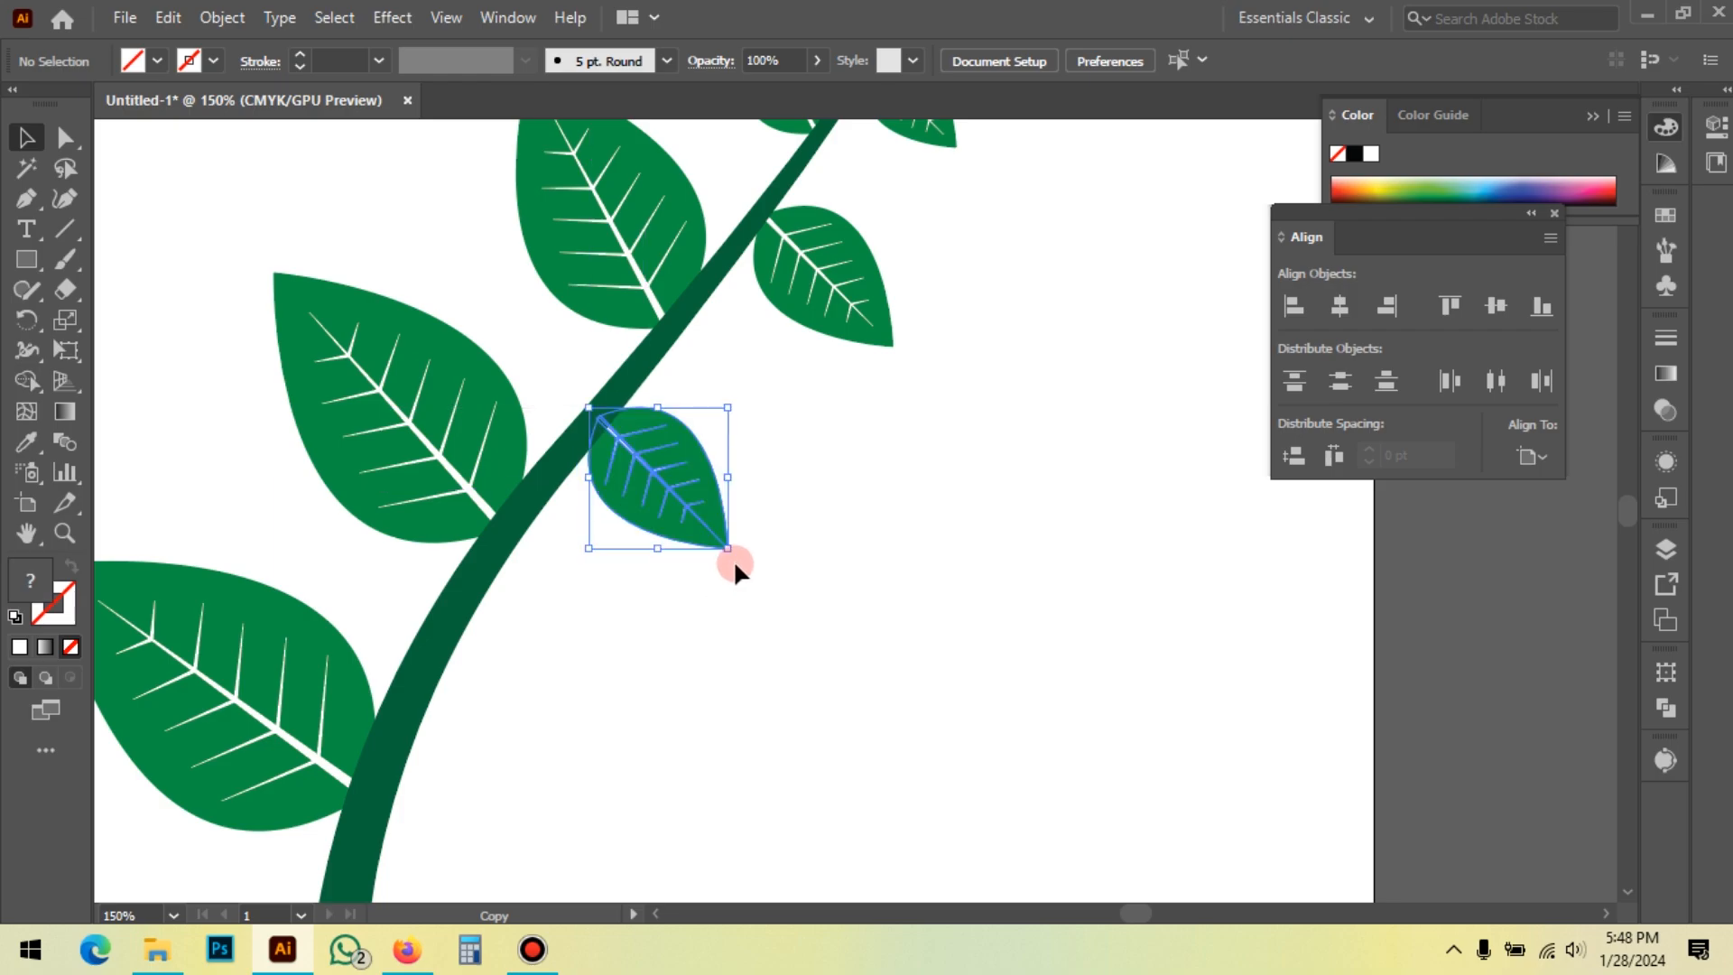
left_click_drag(727, 553, 802, 616)
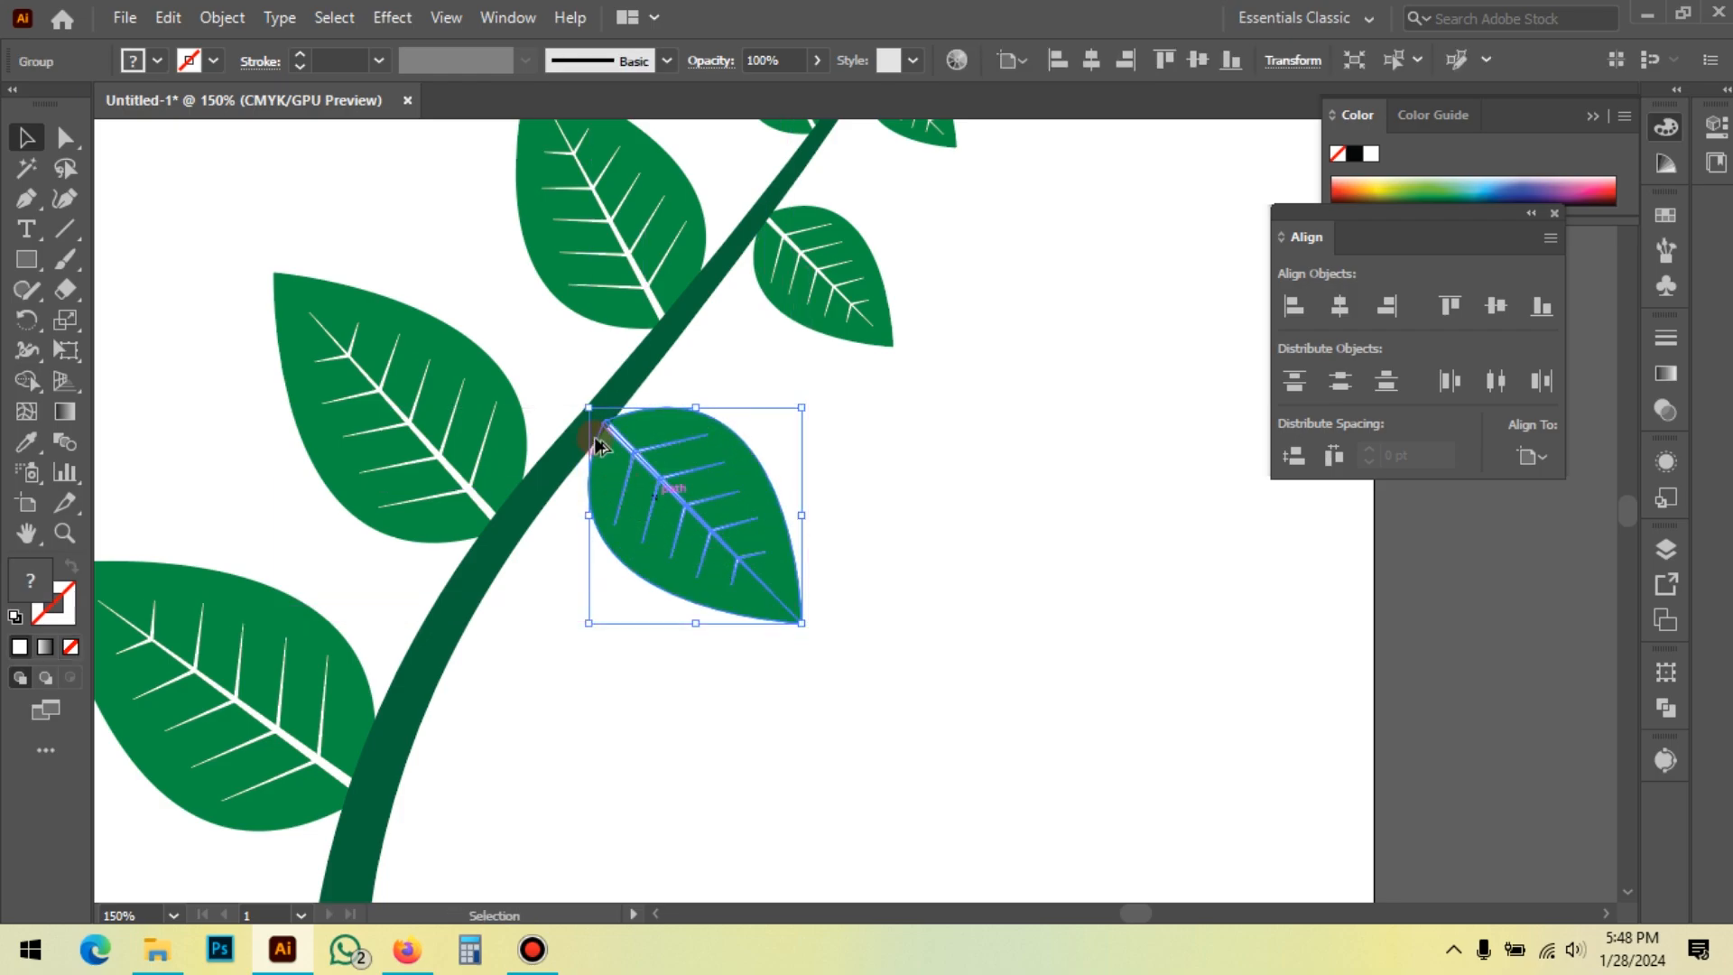
scroll(621, 511, "up", 4)
left_click_drag(614, 493, 607, 480)
scroll(607, 366, "down", 5)
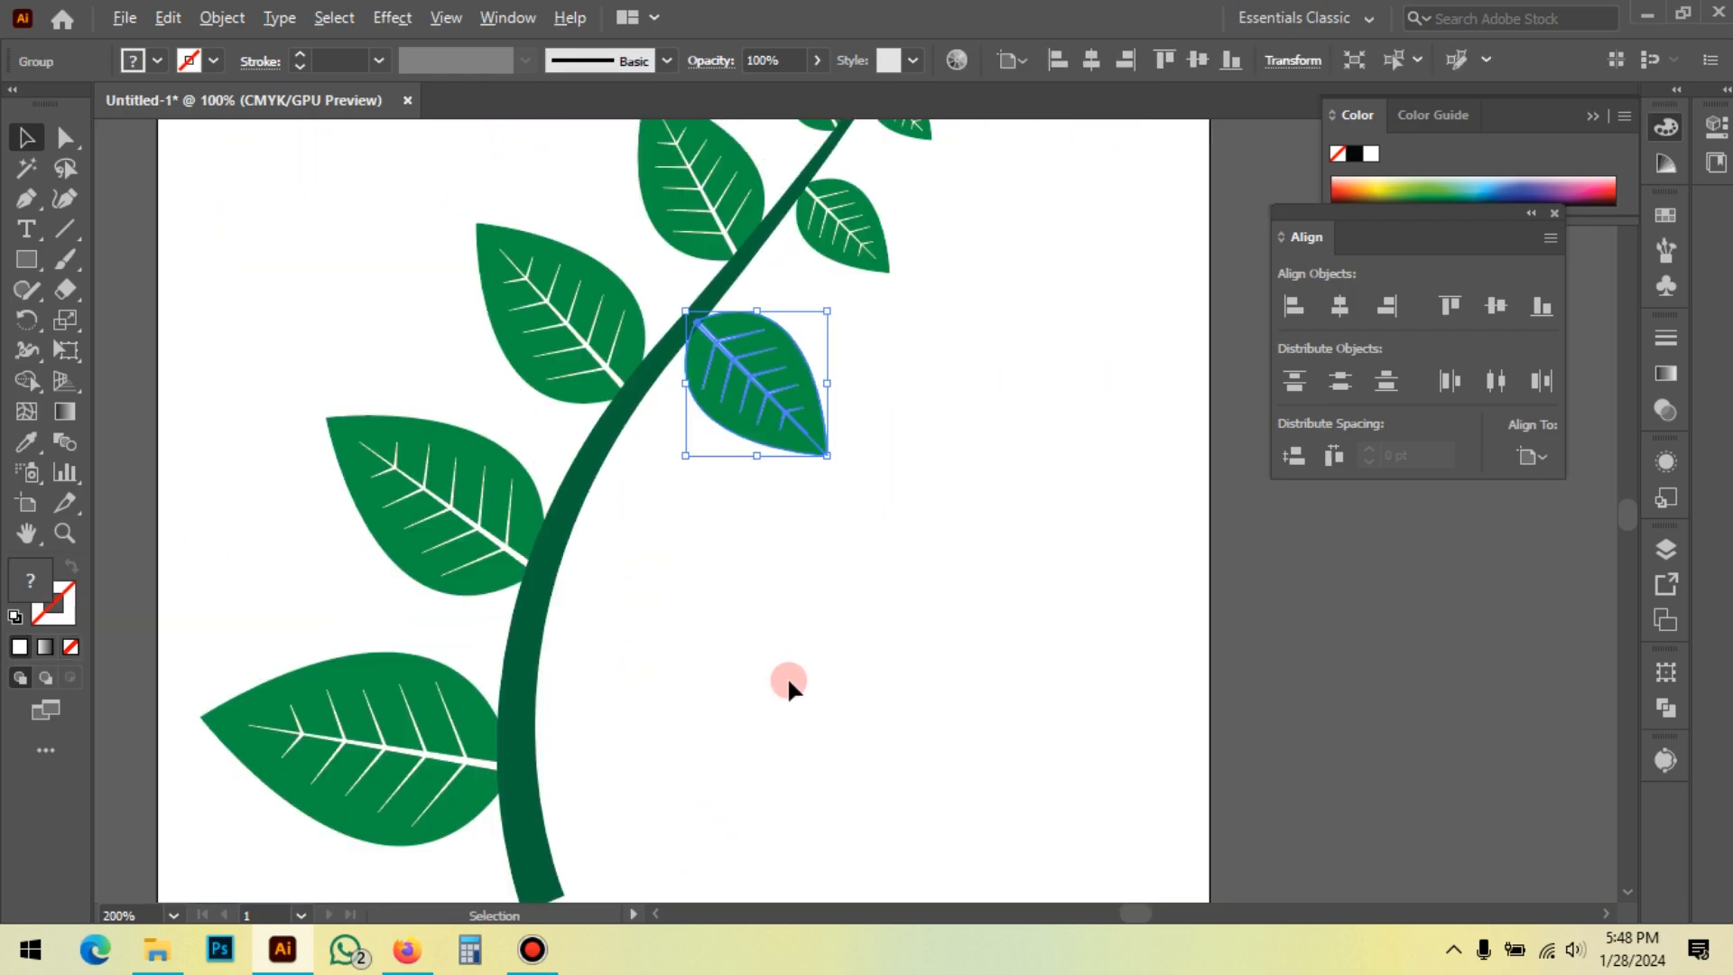
left_click(787, 675)
Step: Add a sixth right-side leaf copy along the stem's curve, rotated slightly toward horizontal, enlarged, and with its base on the stem
left_click_drag(742, 635, 739, 546)
left_click_drag(761, 306, 664, 441)
scroll(776, 545, "up", 3)
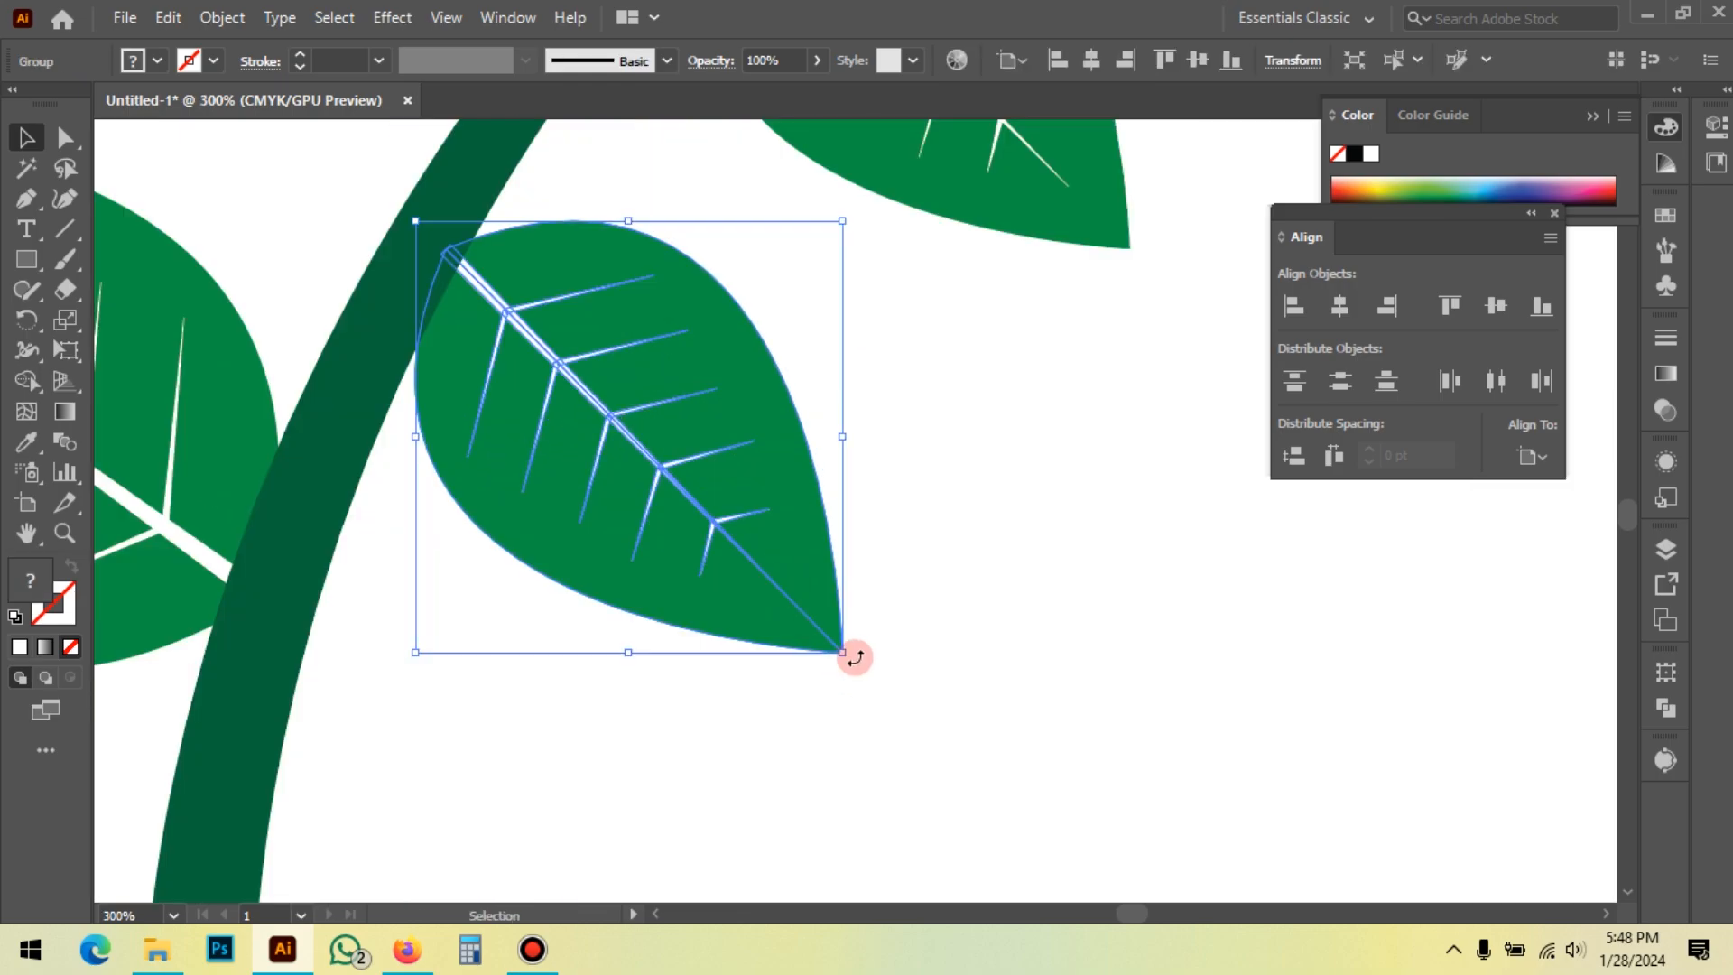
left_click_drag(855, 658, 890, 643)
left_click_drag(784, 561, 784, 538)
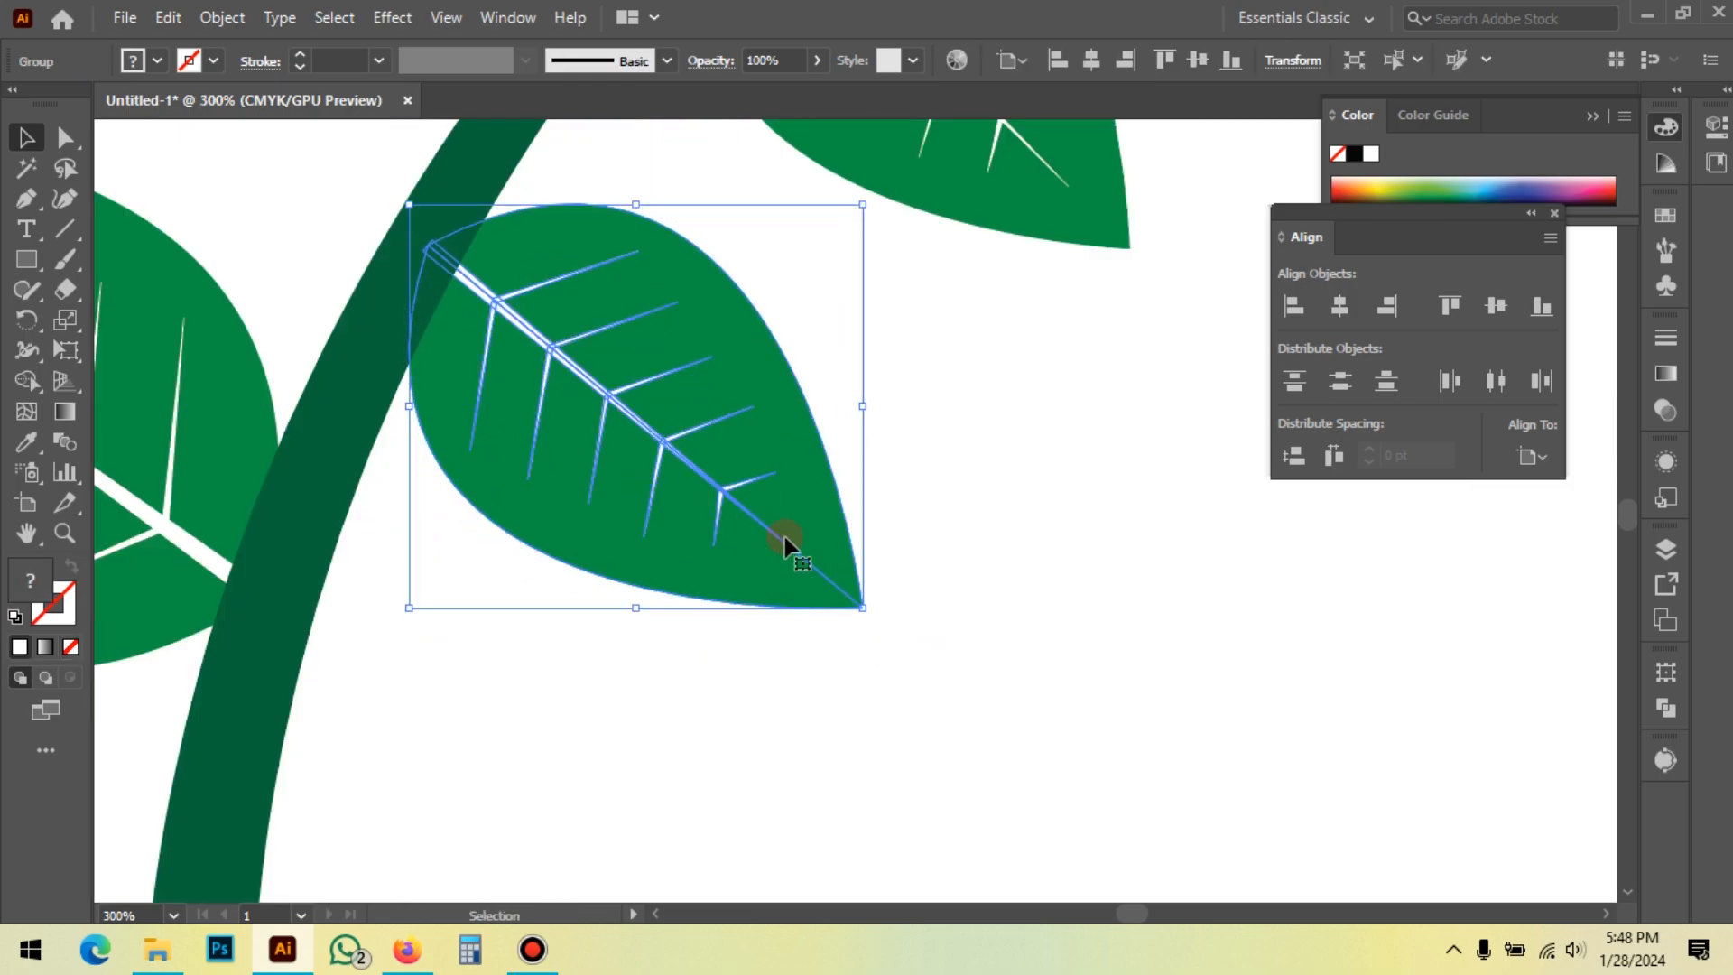
scroll(723, 309, "down", 3)
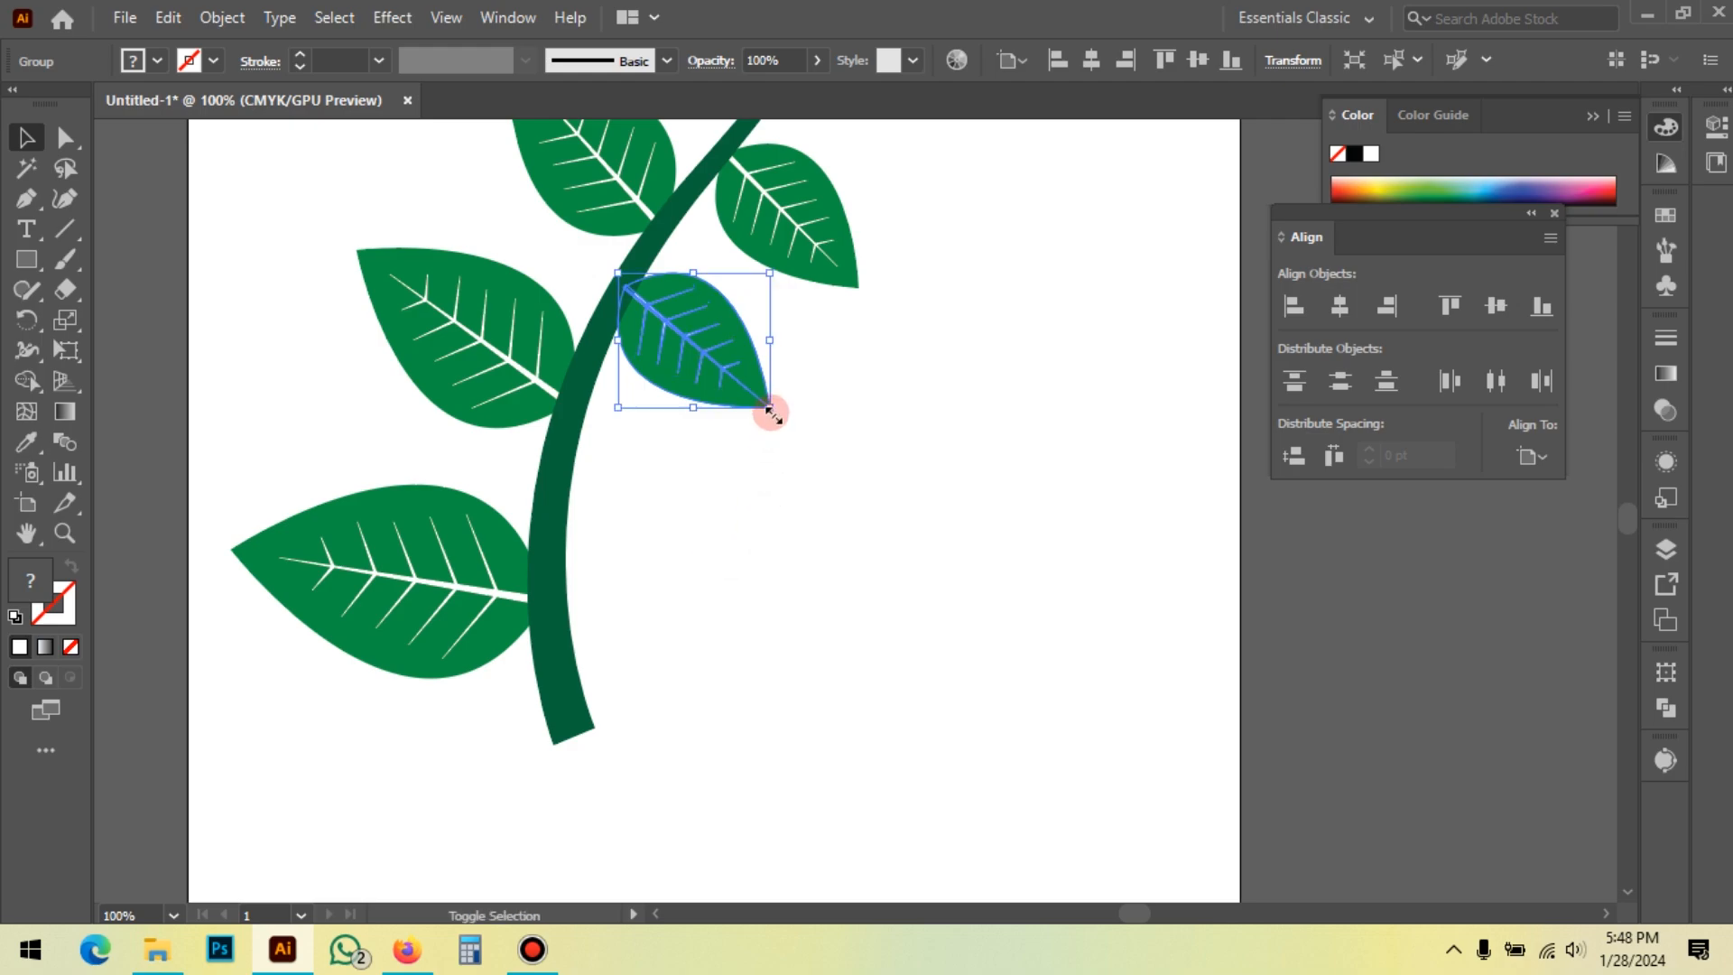
left_click_drag(770, 408, 800, 427)
left_click(755, 469)
Step: Add an enlarged, flatter-angled leaf copy opposite the lowest left-side leaf and fit its base against the stem
scroll(741, 406, "down", 2)
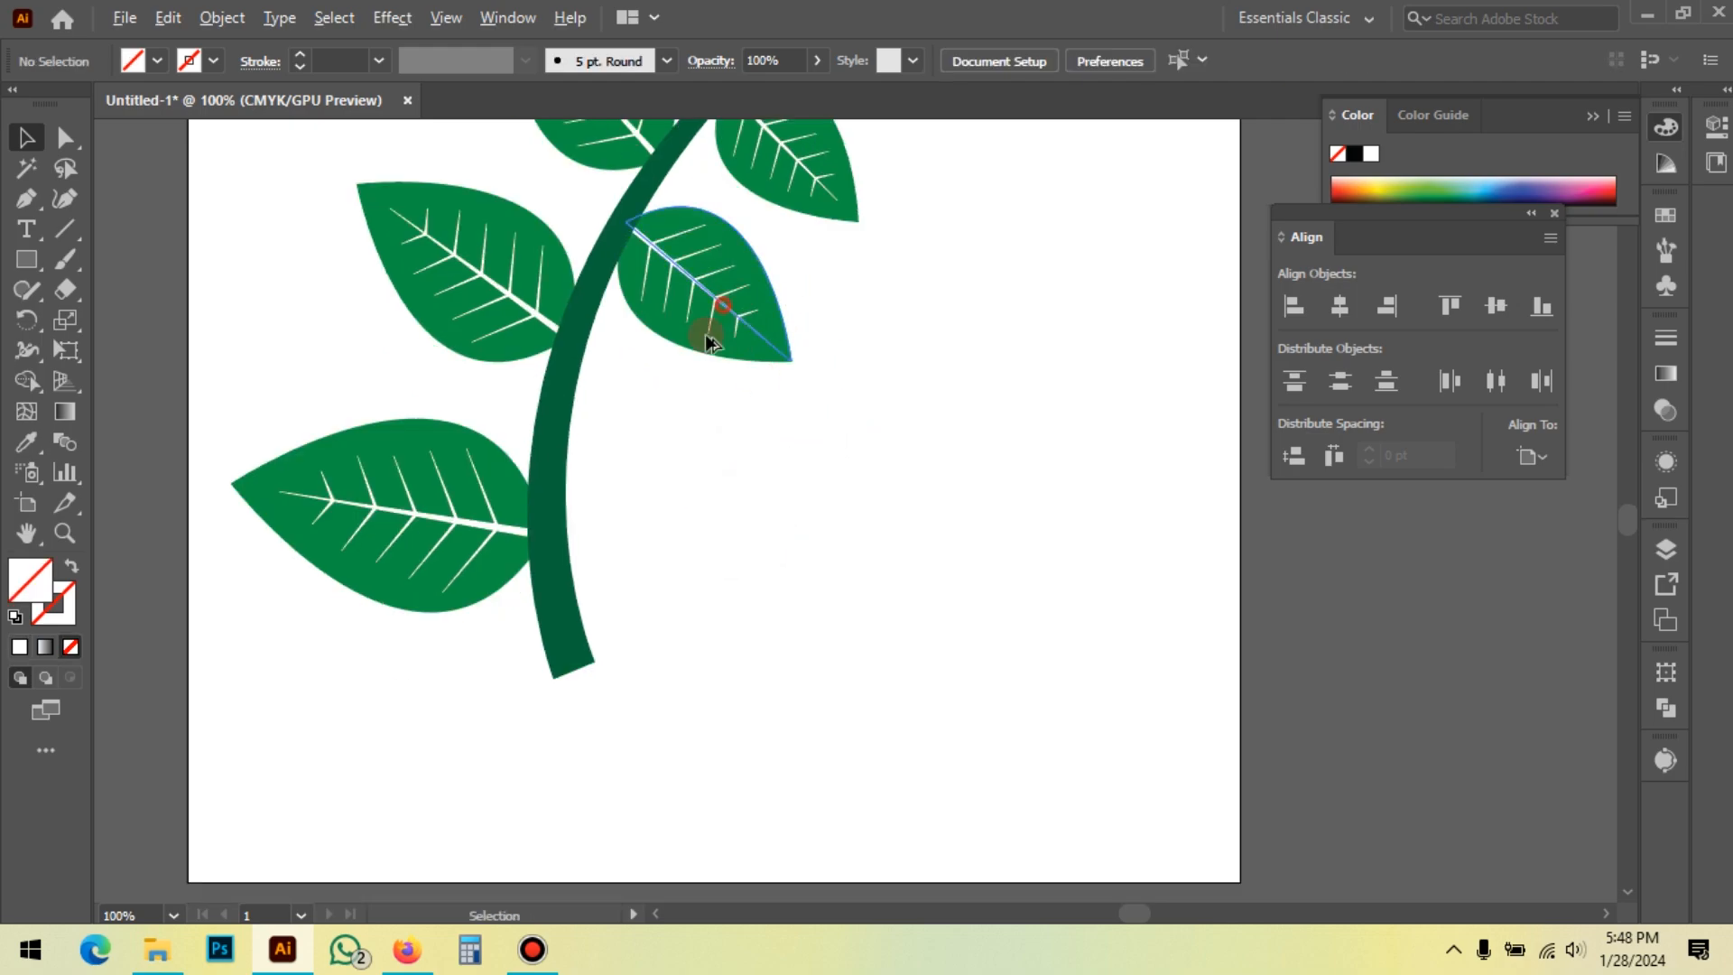
left_click_drag(708, 317, 680, 495)
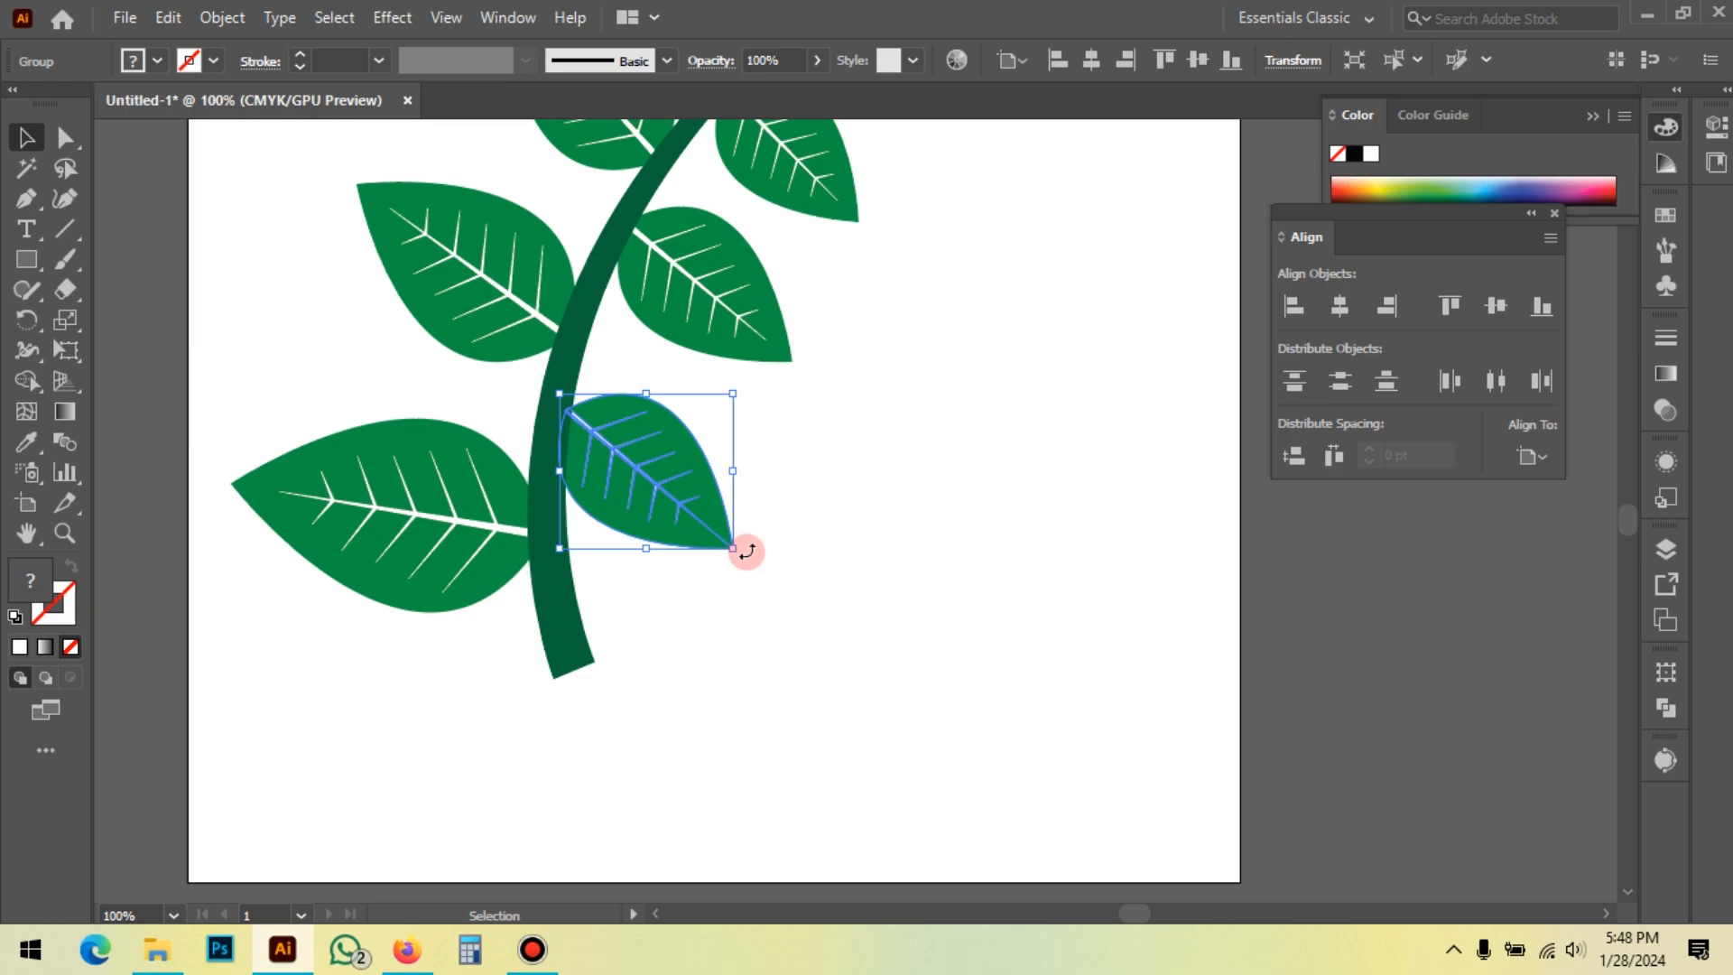
left_click_drag(760, 547, 803, 469)
scroll(537, 446, "up", 3)
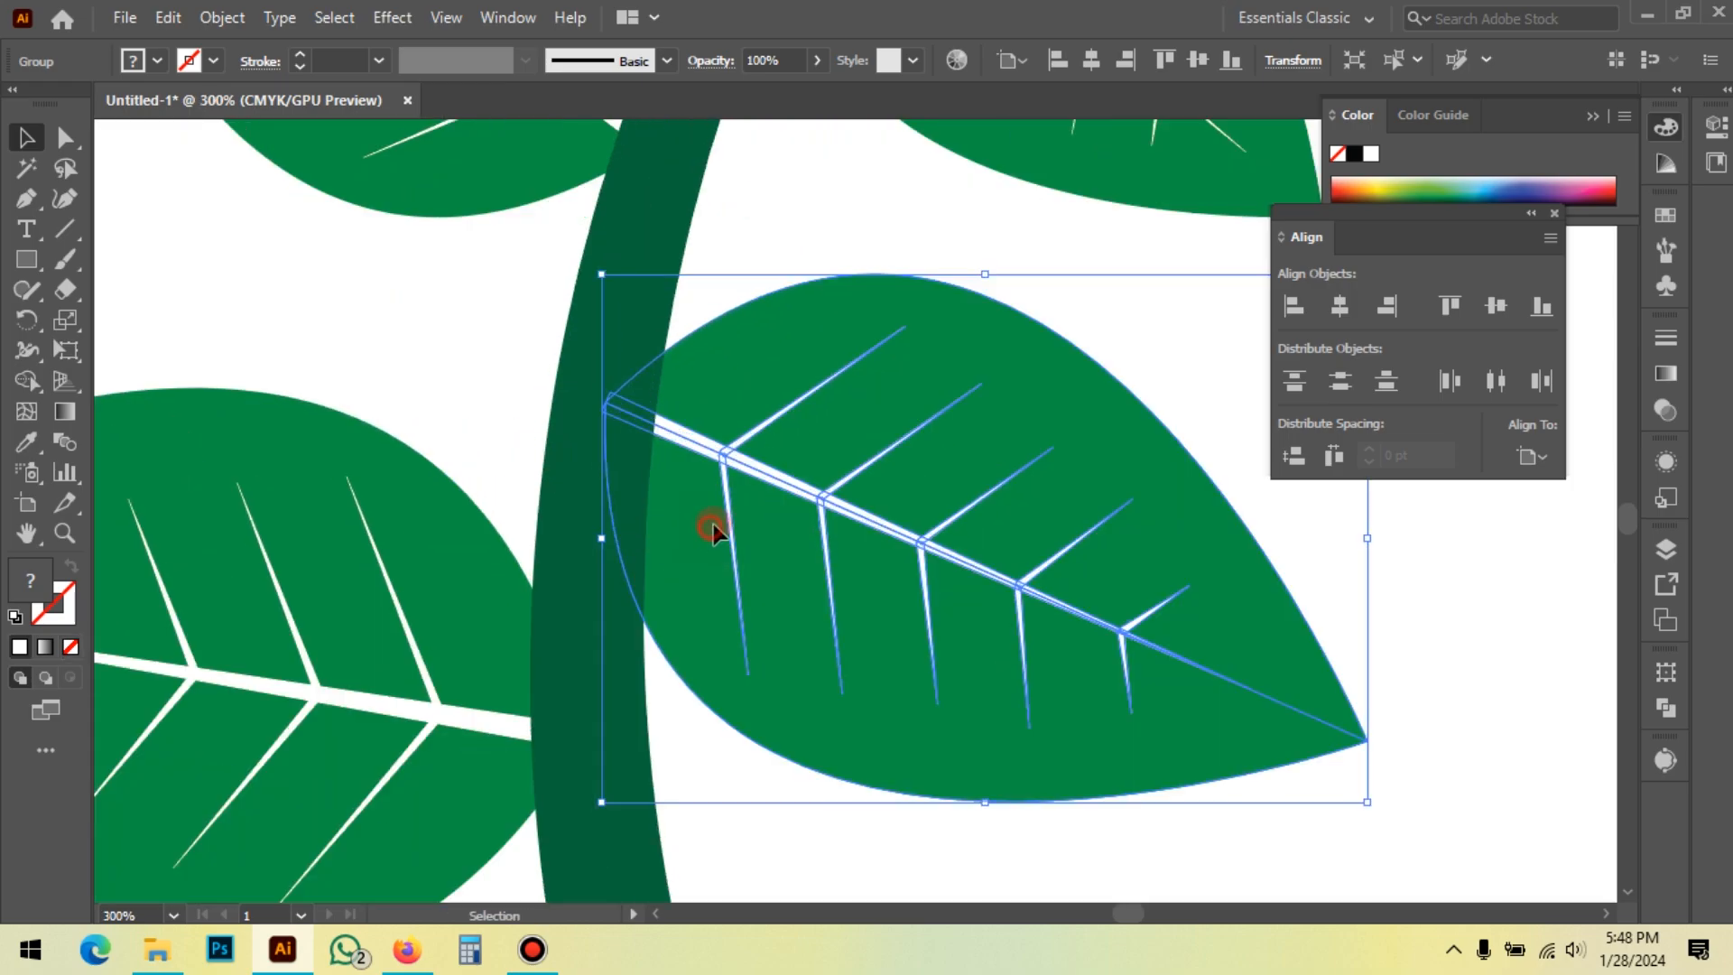
left_click_drag(713, 525, 727, 511)
left_click(541, 405)
scroll(559, 420, "down", 4)
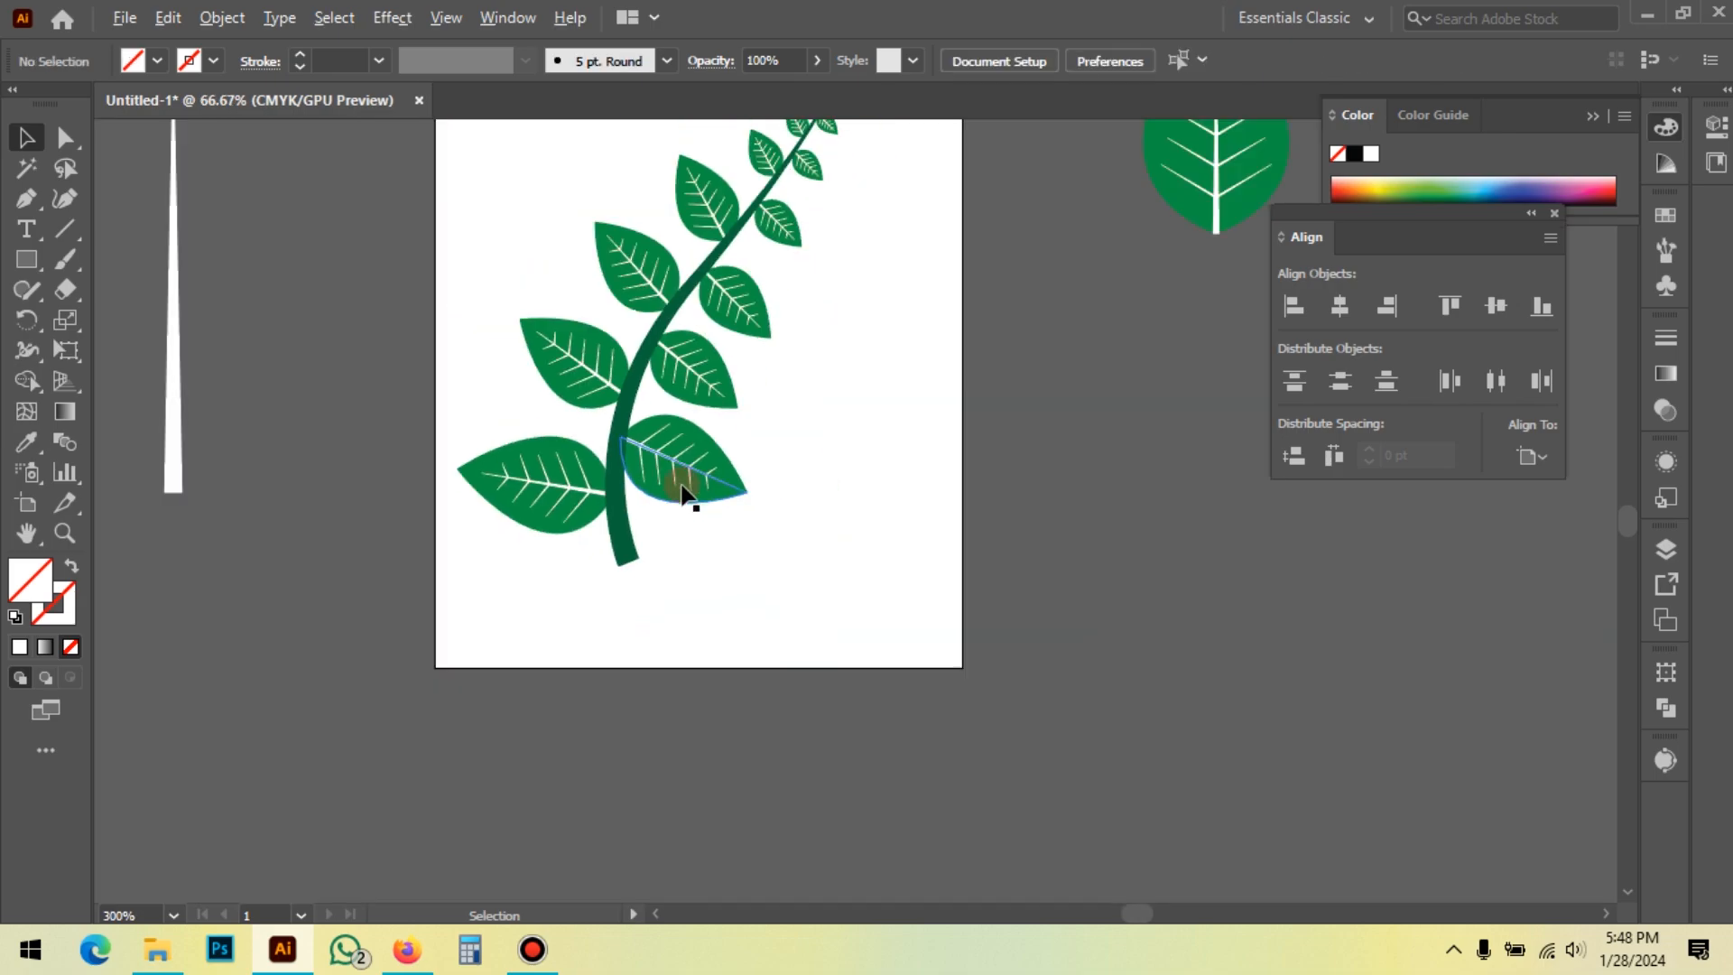
Step: Group the whole branch, including the stem and the leaves on both sides
scroll(682, 495, "down", 1)
left_click_drag(834, 408, 813, 467)
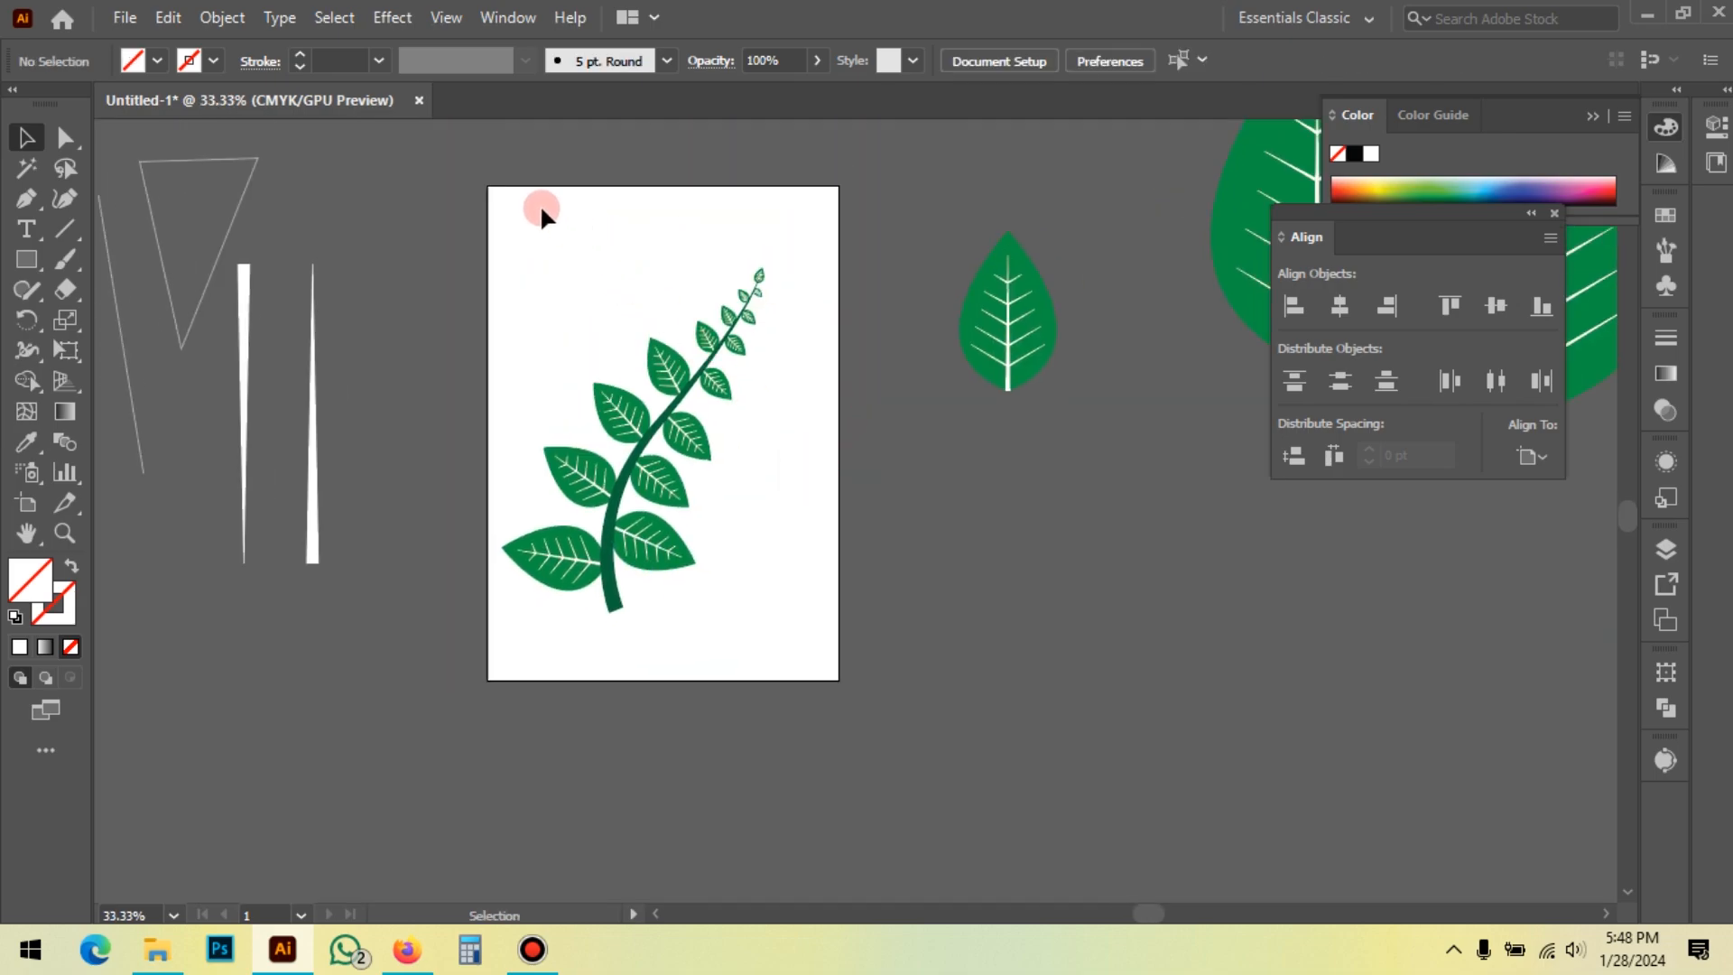
left_click_drag(510, 186, 816, 685)
right_click(828, 344)
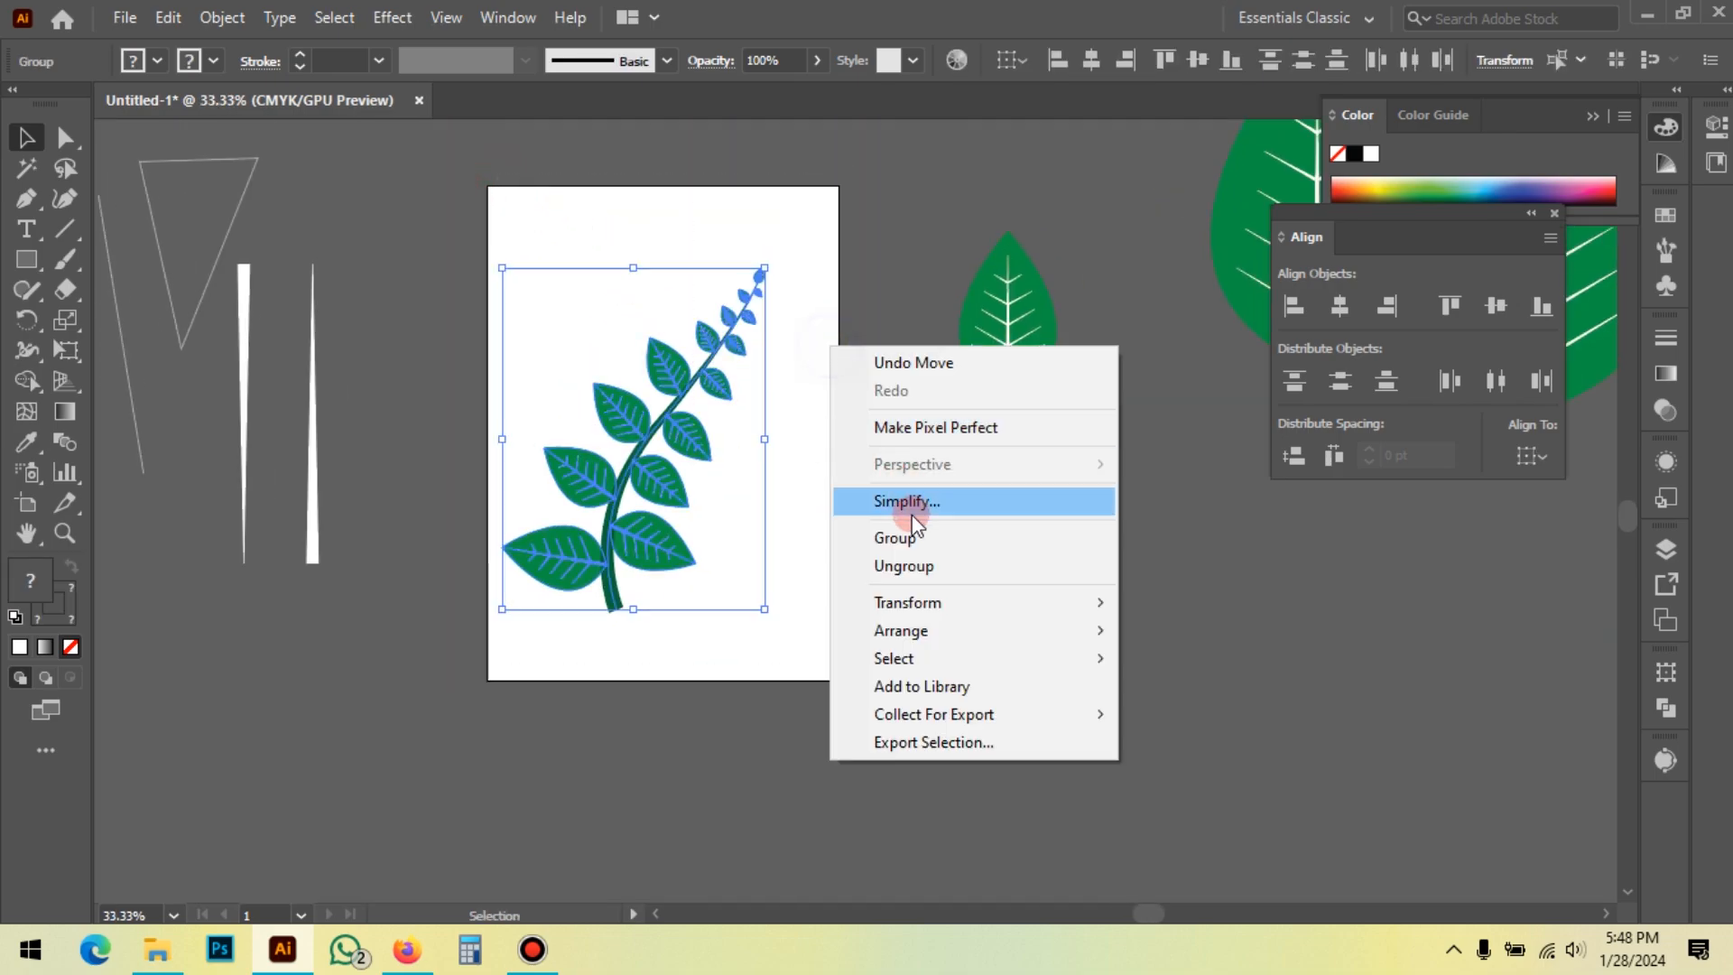
left_click(917, 536)
left_click(662, 623)
Step: Ungroup the branch and its nested group so the stem is separate from the leaves
scroll(610, 611, "up", 3)
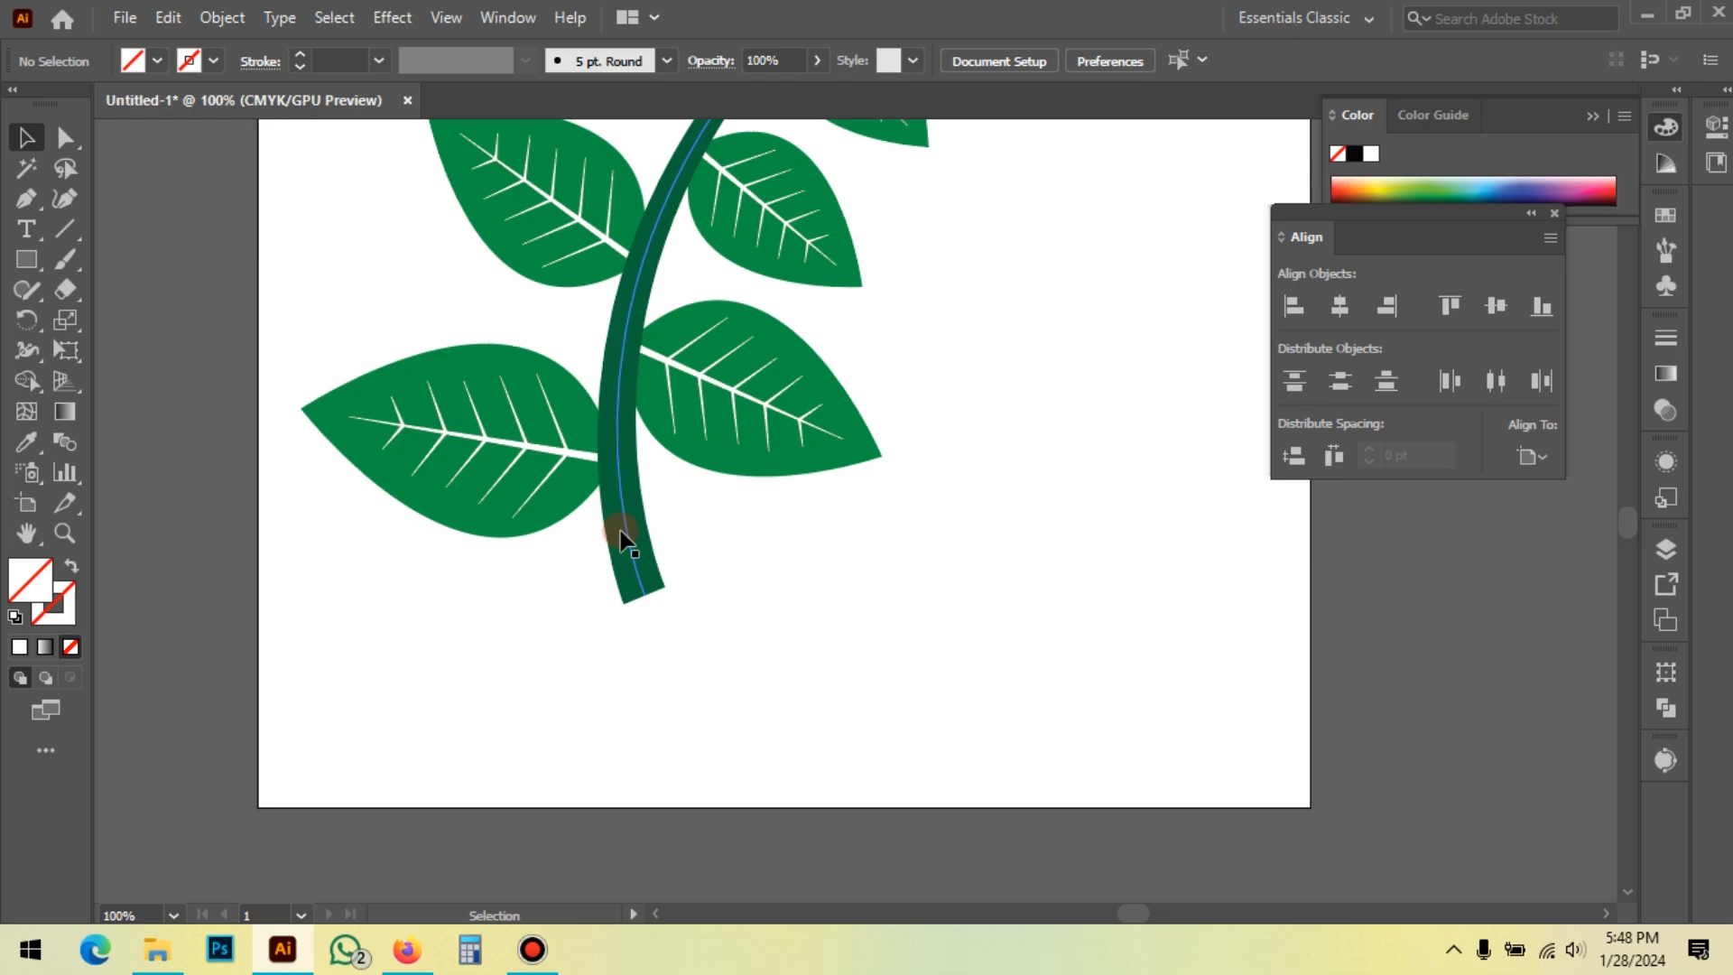
scroll(598, 590, "down", 3)
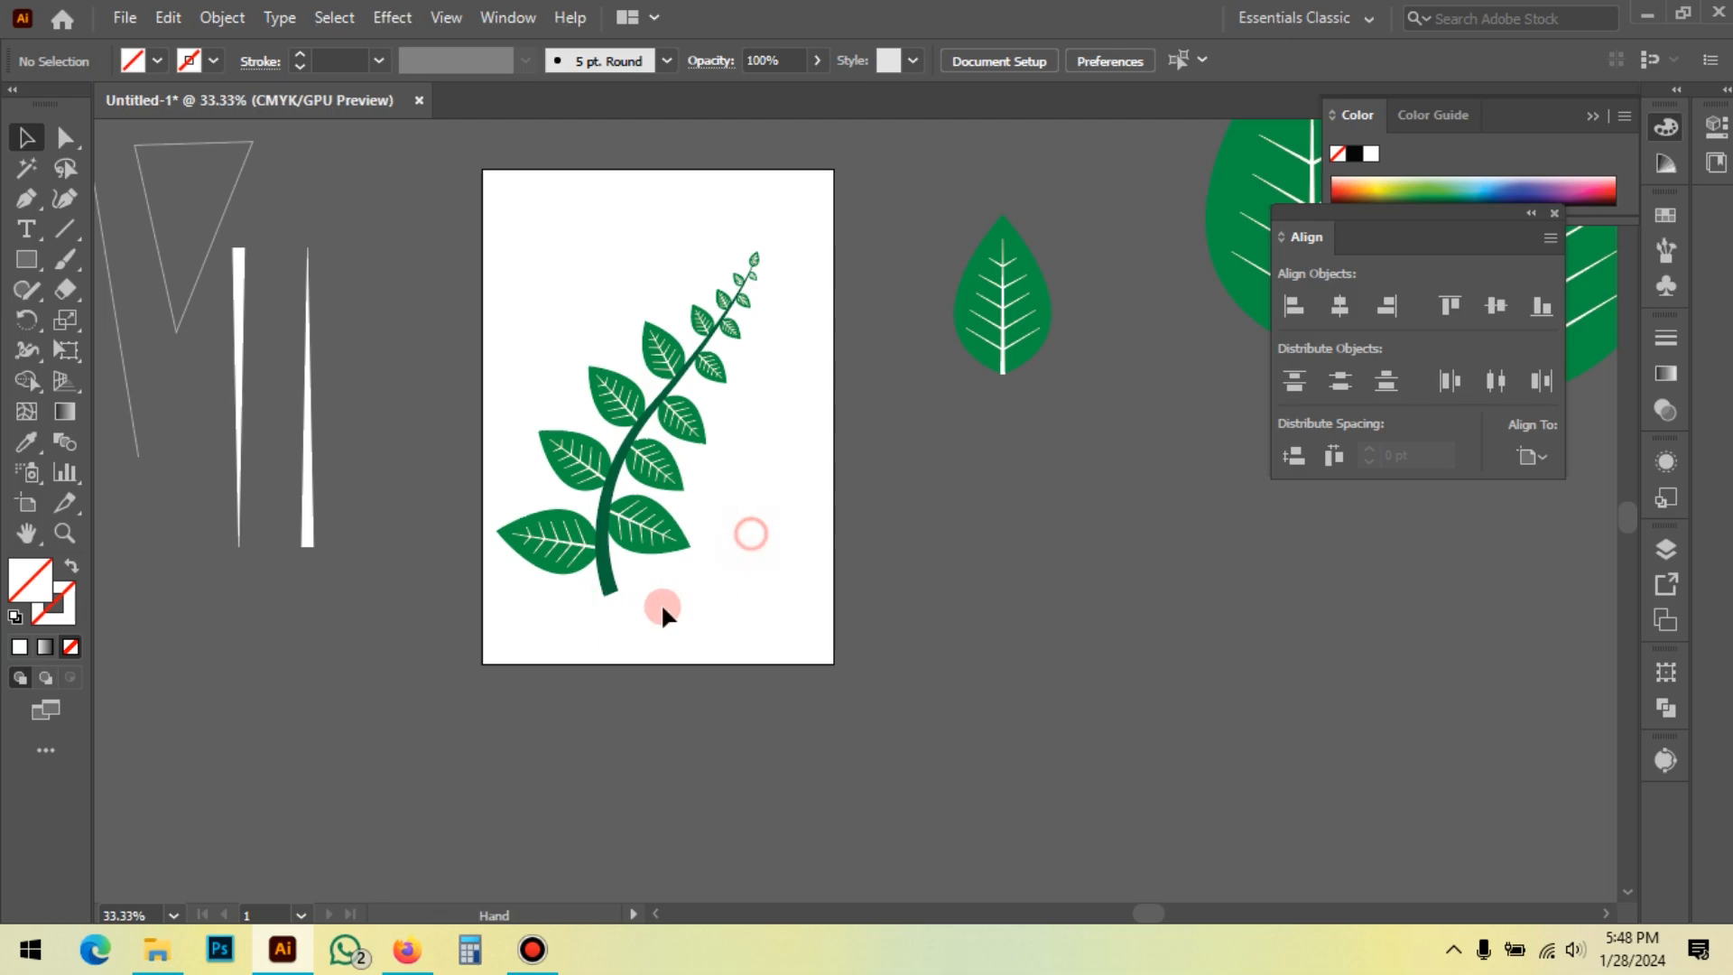
scroll(585, 610, "up", 3)
left_click_drag(580, 627, 710, 397)
right_click(711, 399)
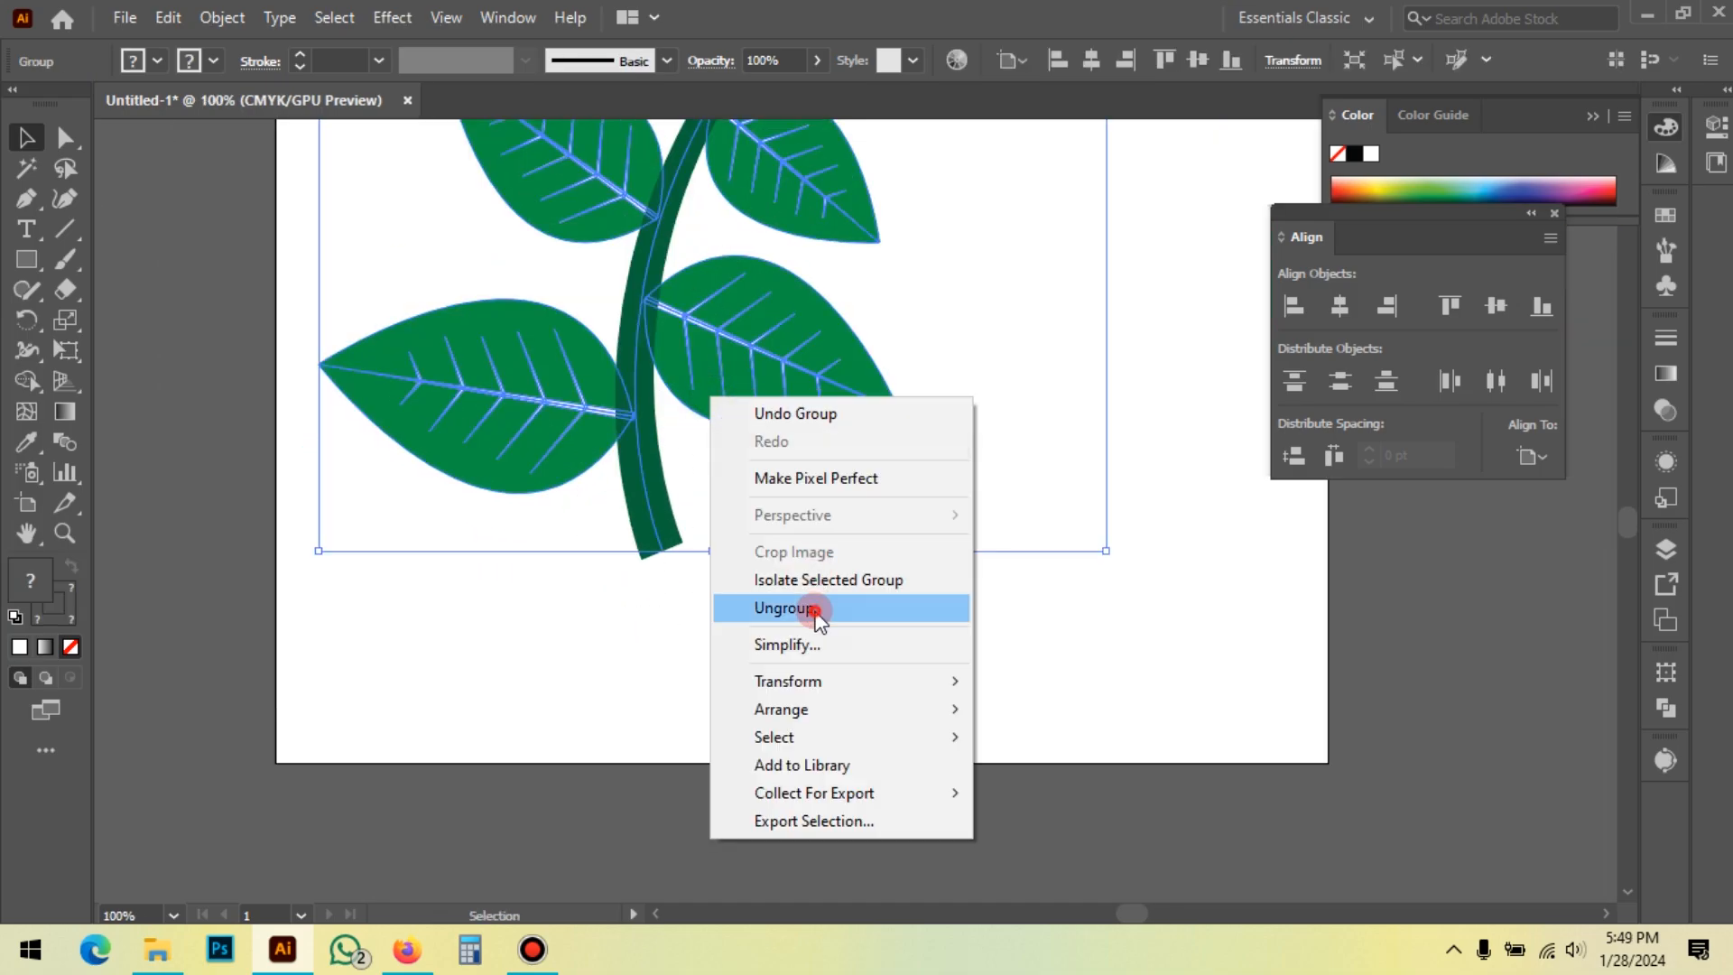
left_click(812, 609)
left_click(752, 548)
left_click(660, 513)
right_click(712, 482)
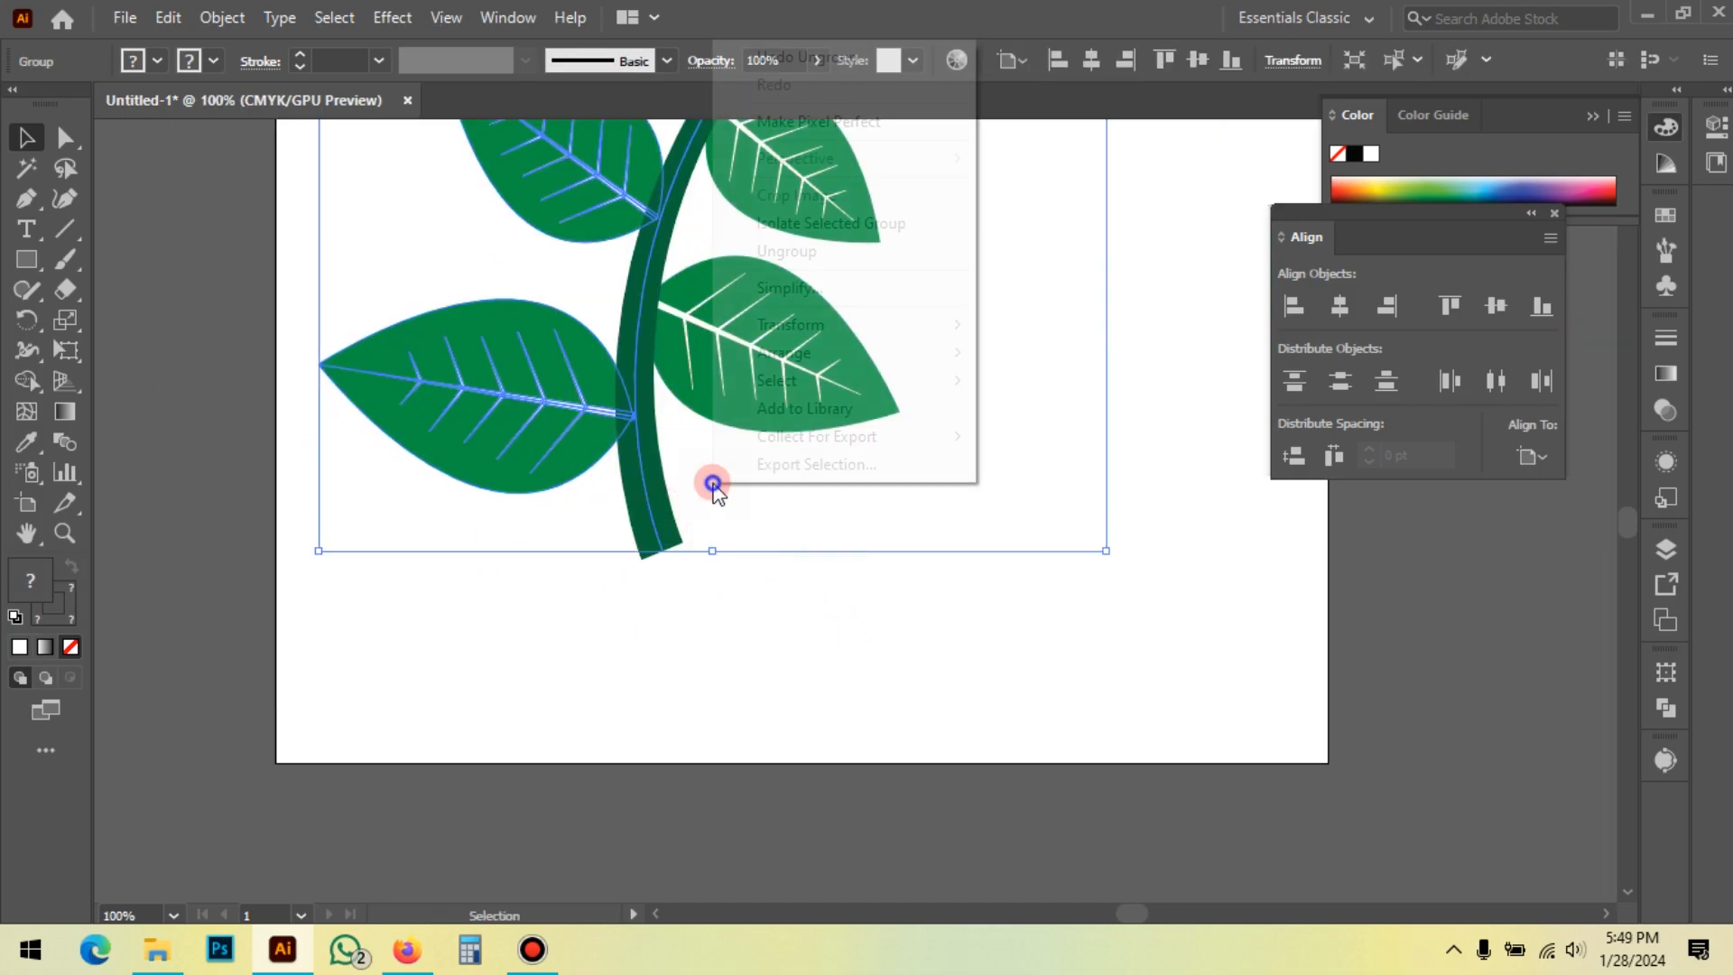
left_click(819, 269)
left_click(801, 592)
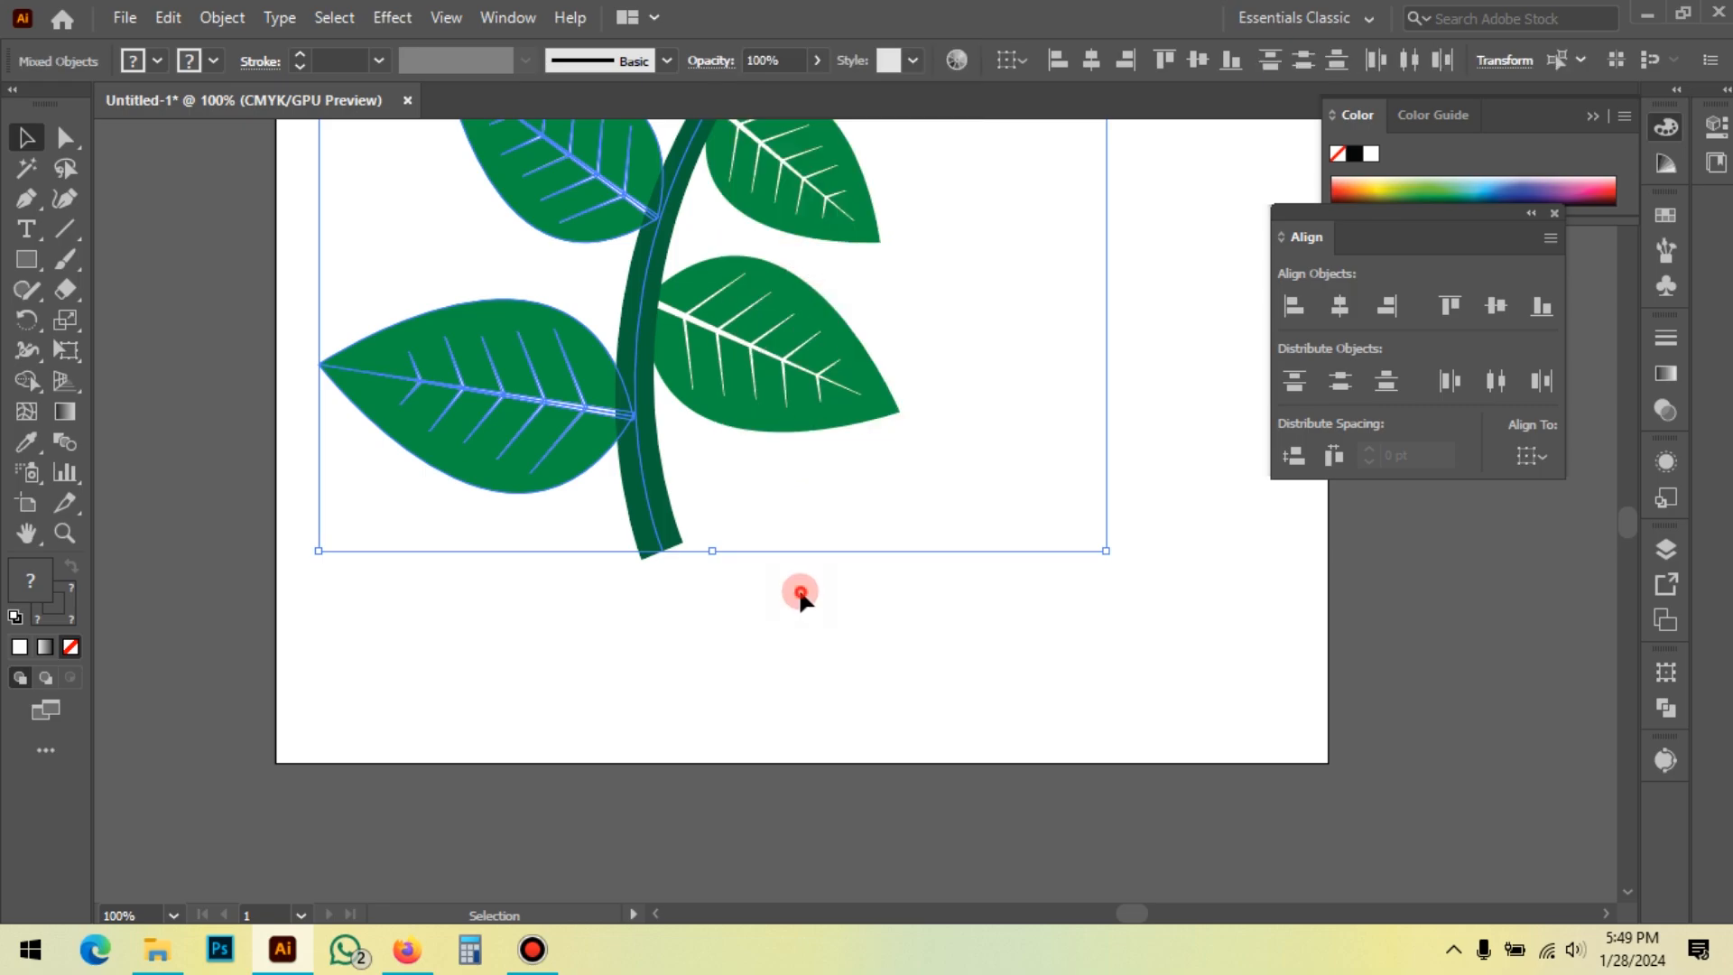
Step: Expand the appearance of the stem's tapered stroke to turn it into a filled shape
left_click(659, 540)
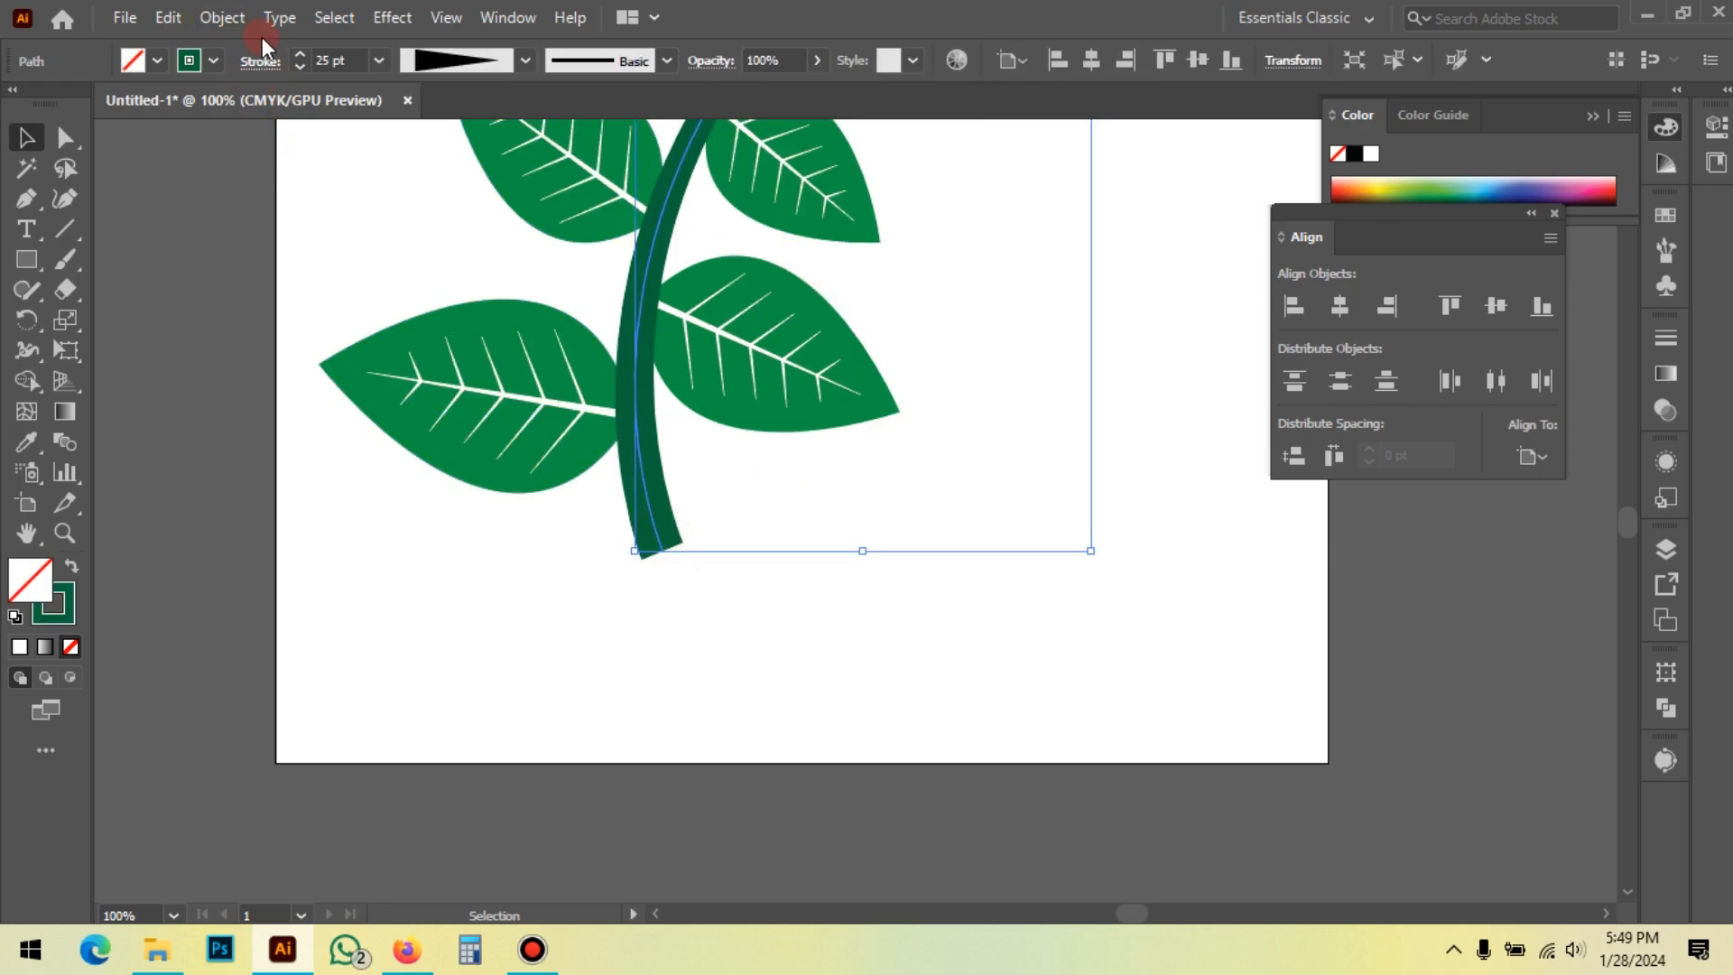
left_click(237, 19)
left_click(379, 337)
left_click(769, 559)
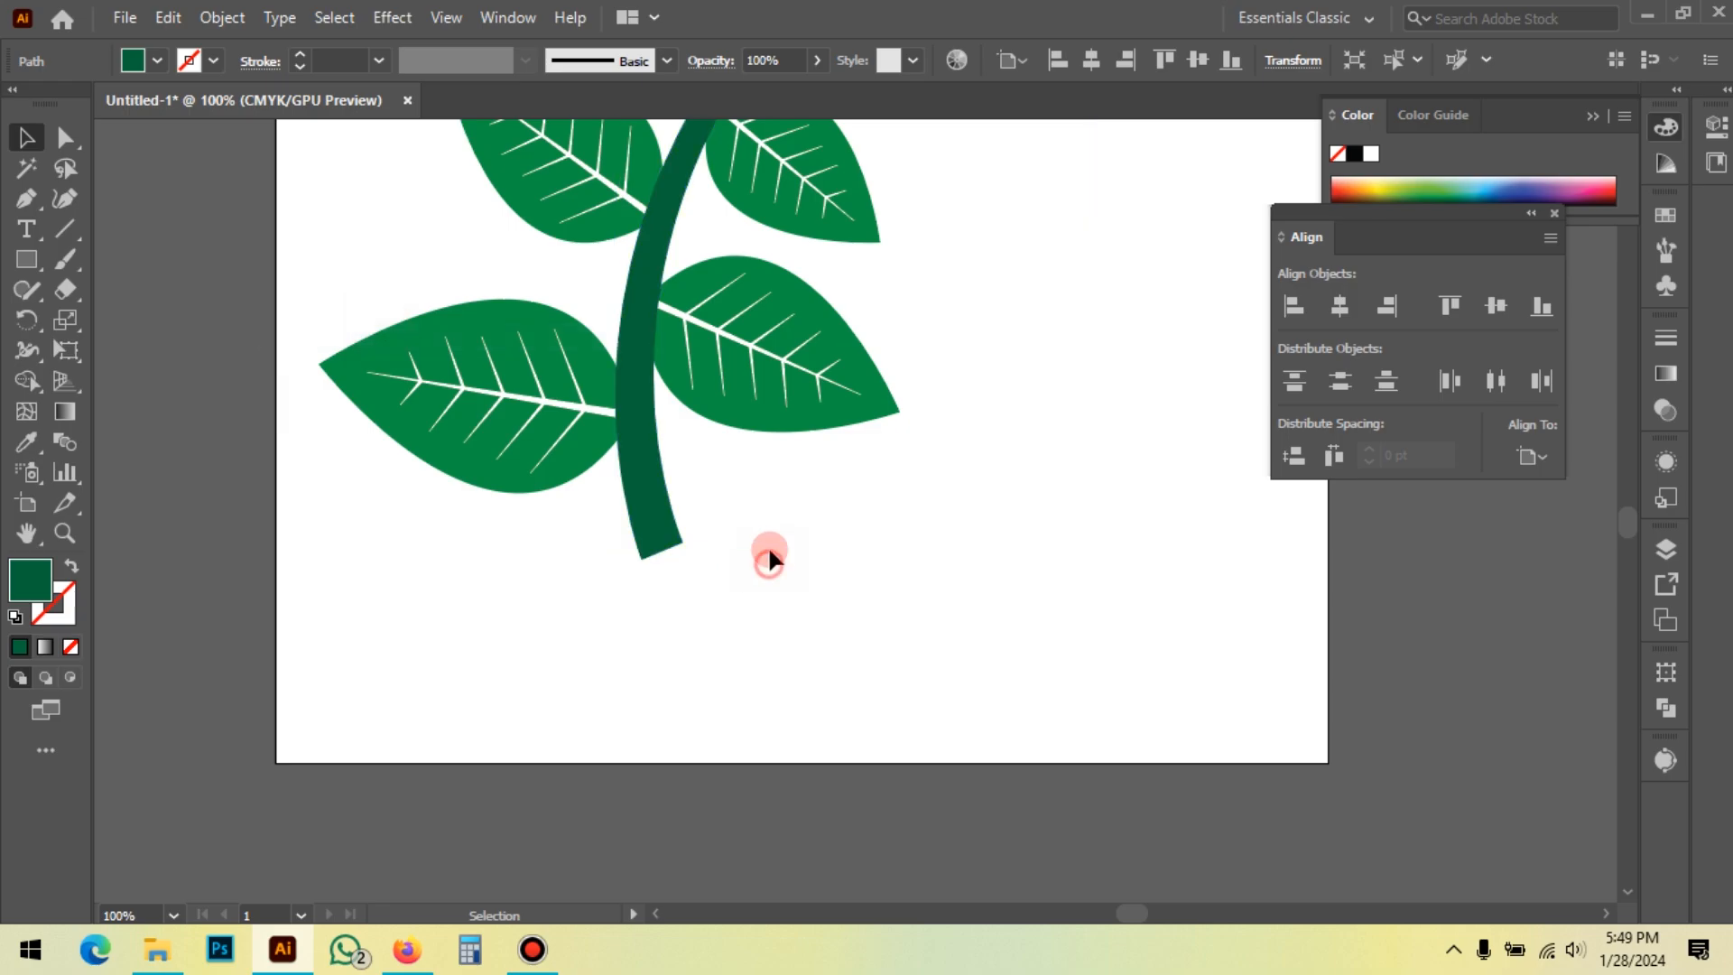
Step: Select the expanded stem with all the leaves and group them
scroll(636, 638, "down", 2)
left_click_drag(864, 445, 824, 600)
scroll(617, 171, "down", 1)
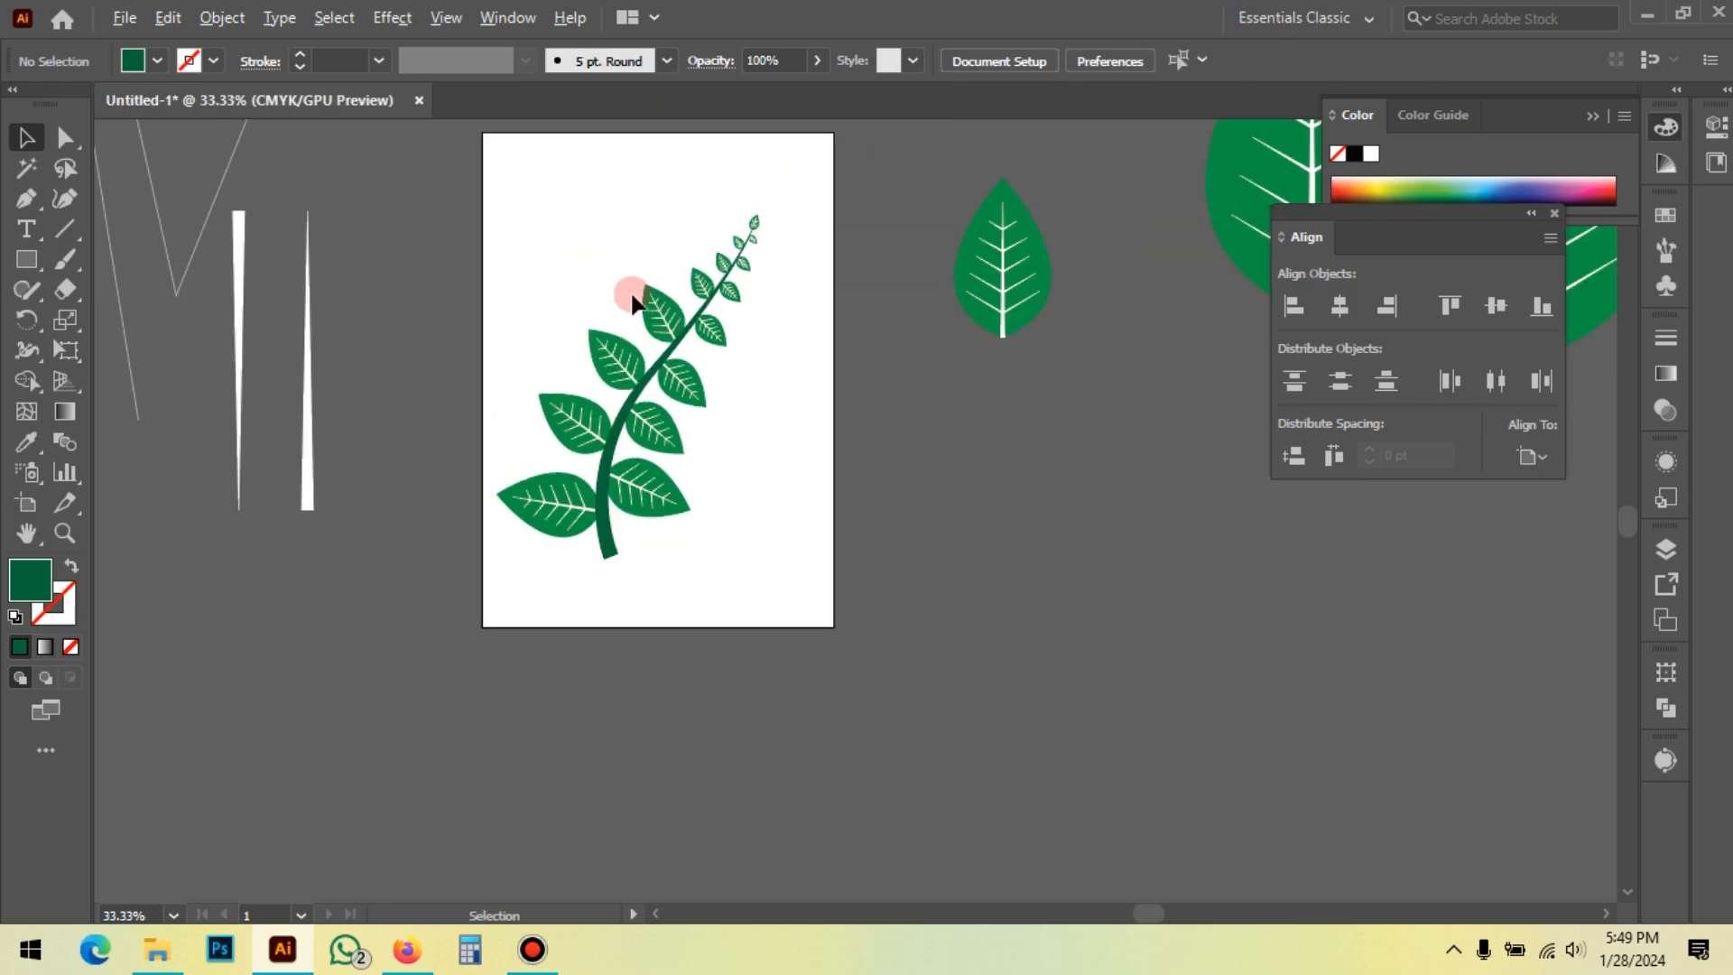
left_click(600, 199)
left_click_drag(846, 673, 845, 670)
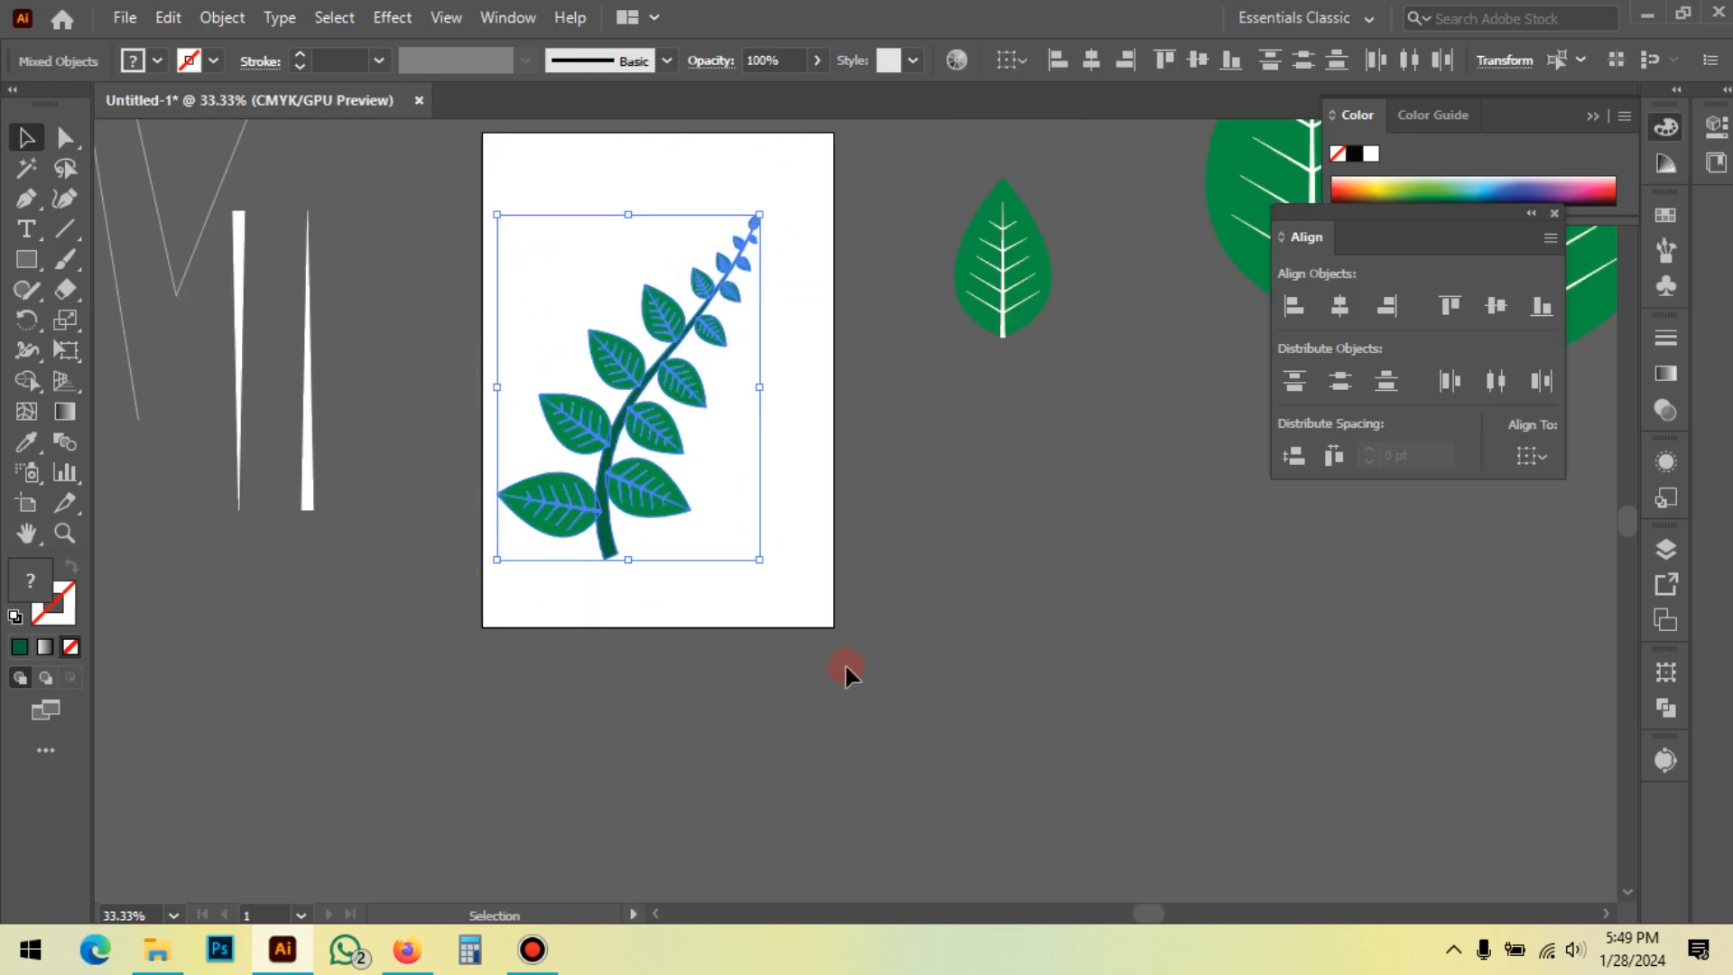
right_click(721, 233)
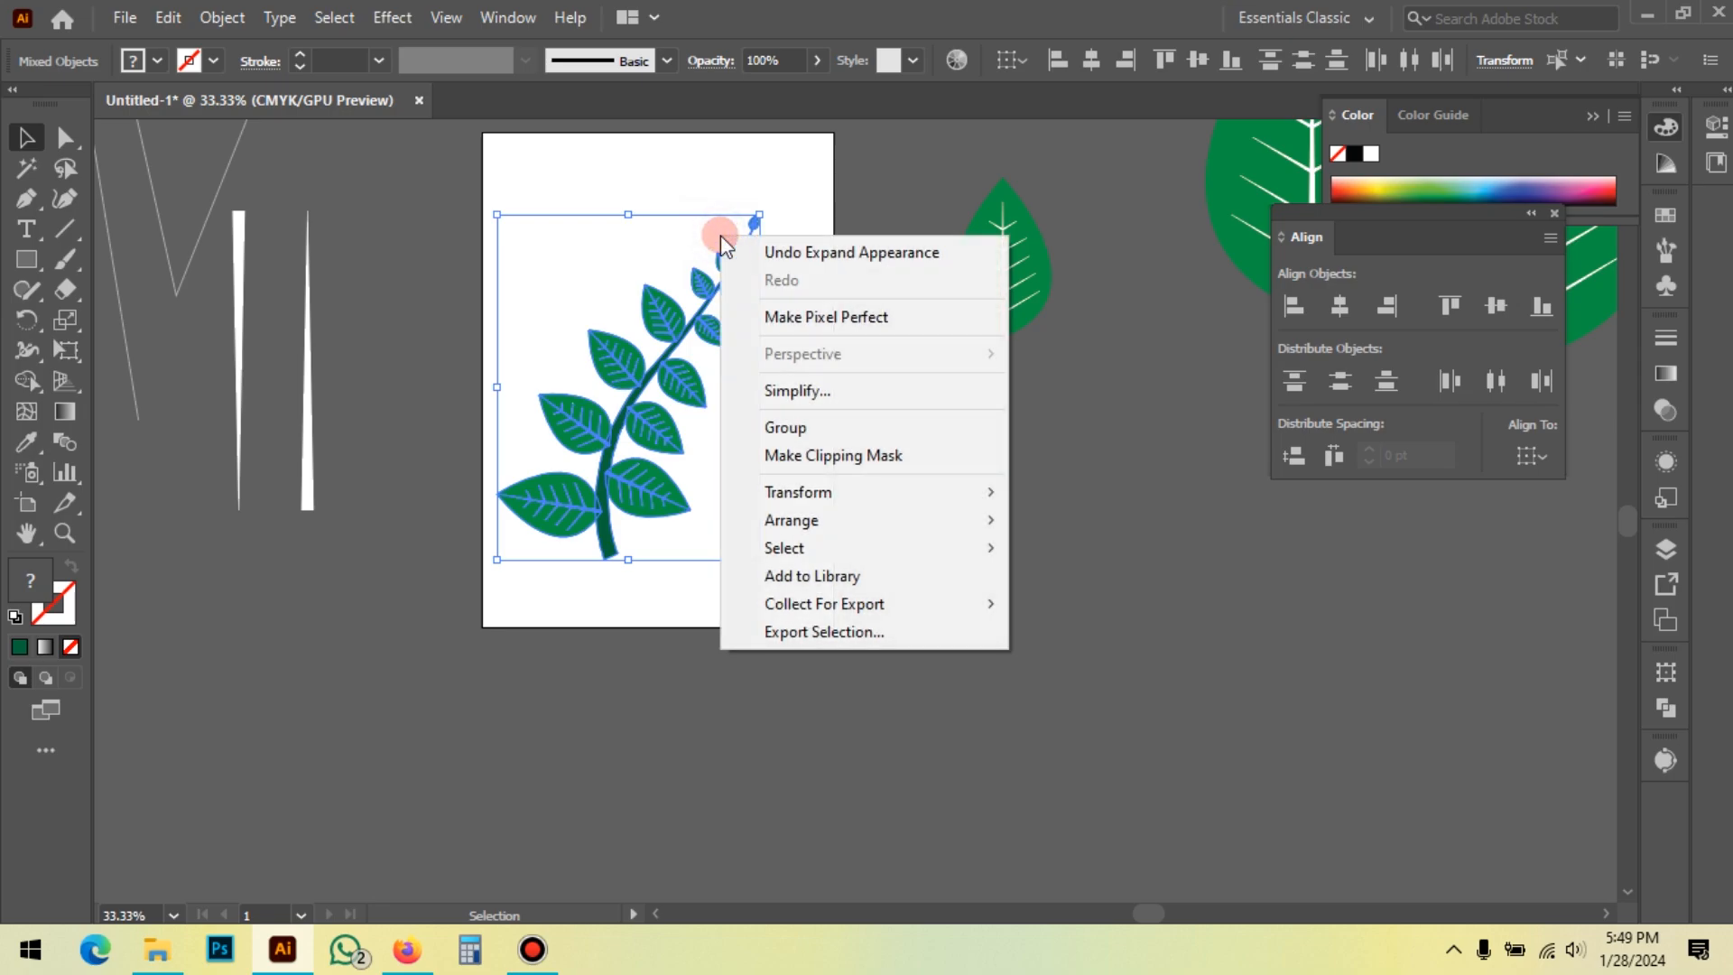
left_click(794, 428)
left_click(881, 495)
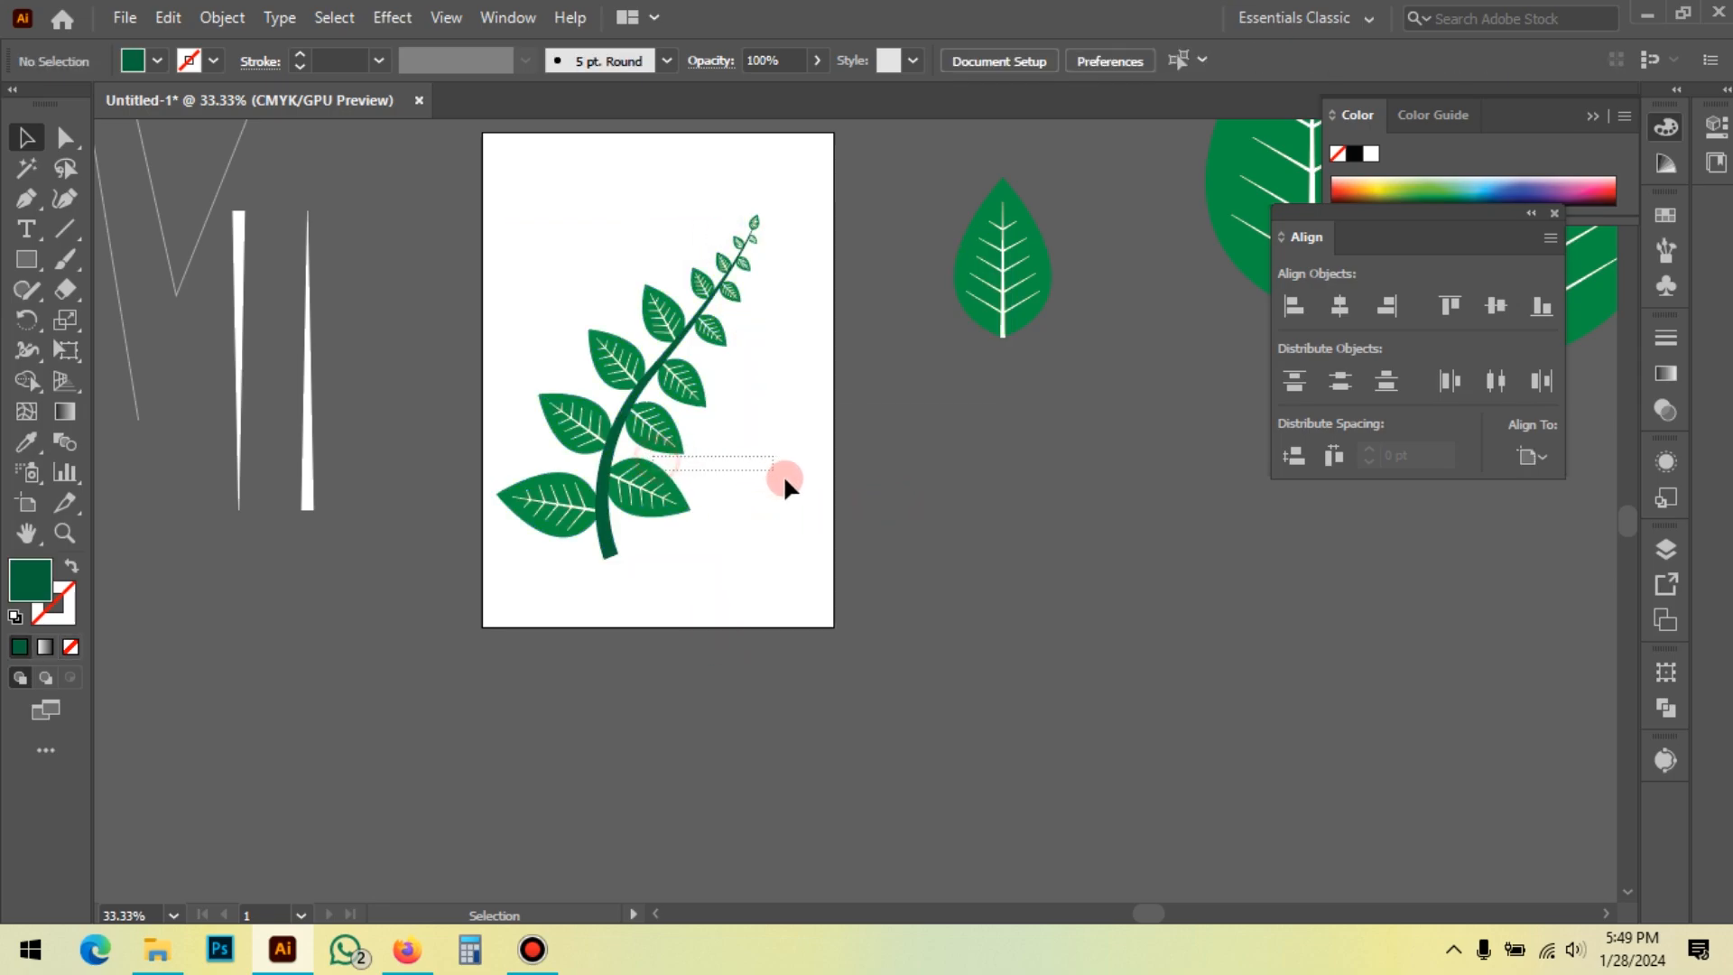
Step: Shift the grouped branch slightly lower on the artboard and ungroup it
left_click_drag(784, 478, 782, 477)
left_click(726, 479)
left_click_drag(626, 492, 637, 562)
key("ctrl+z")
left_click(977, 511)
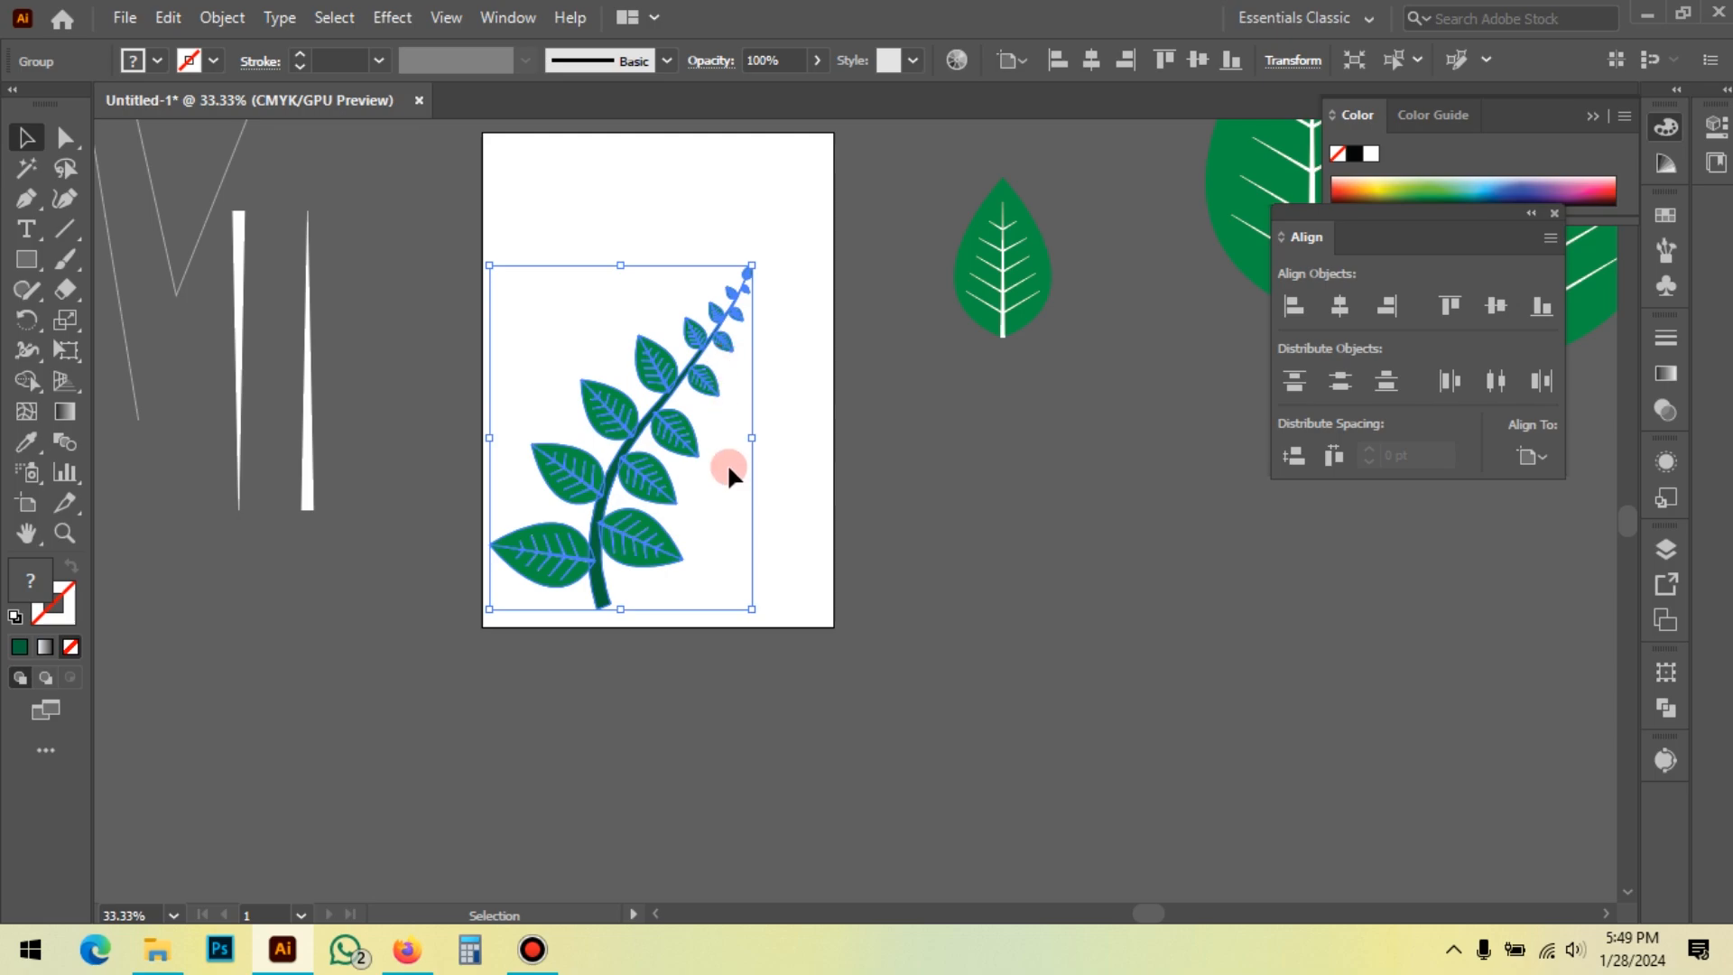
left_click_drag(664, 543, 675, 519)
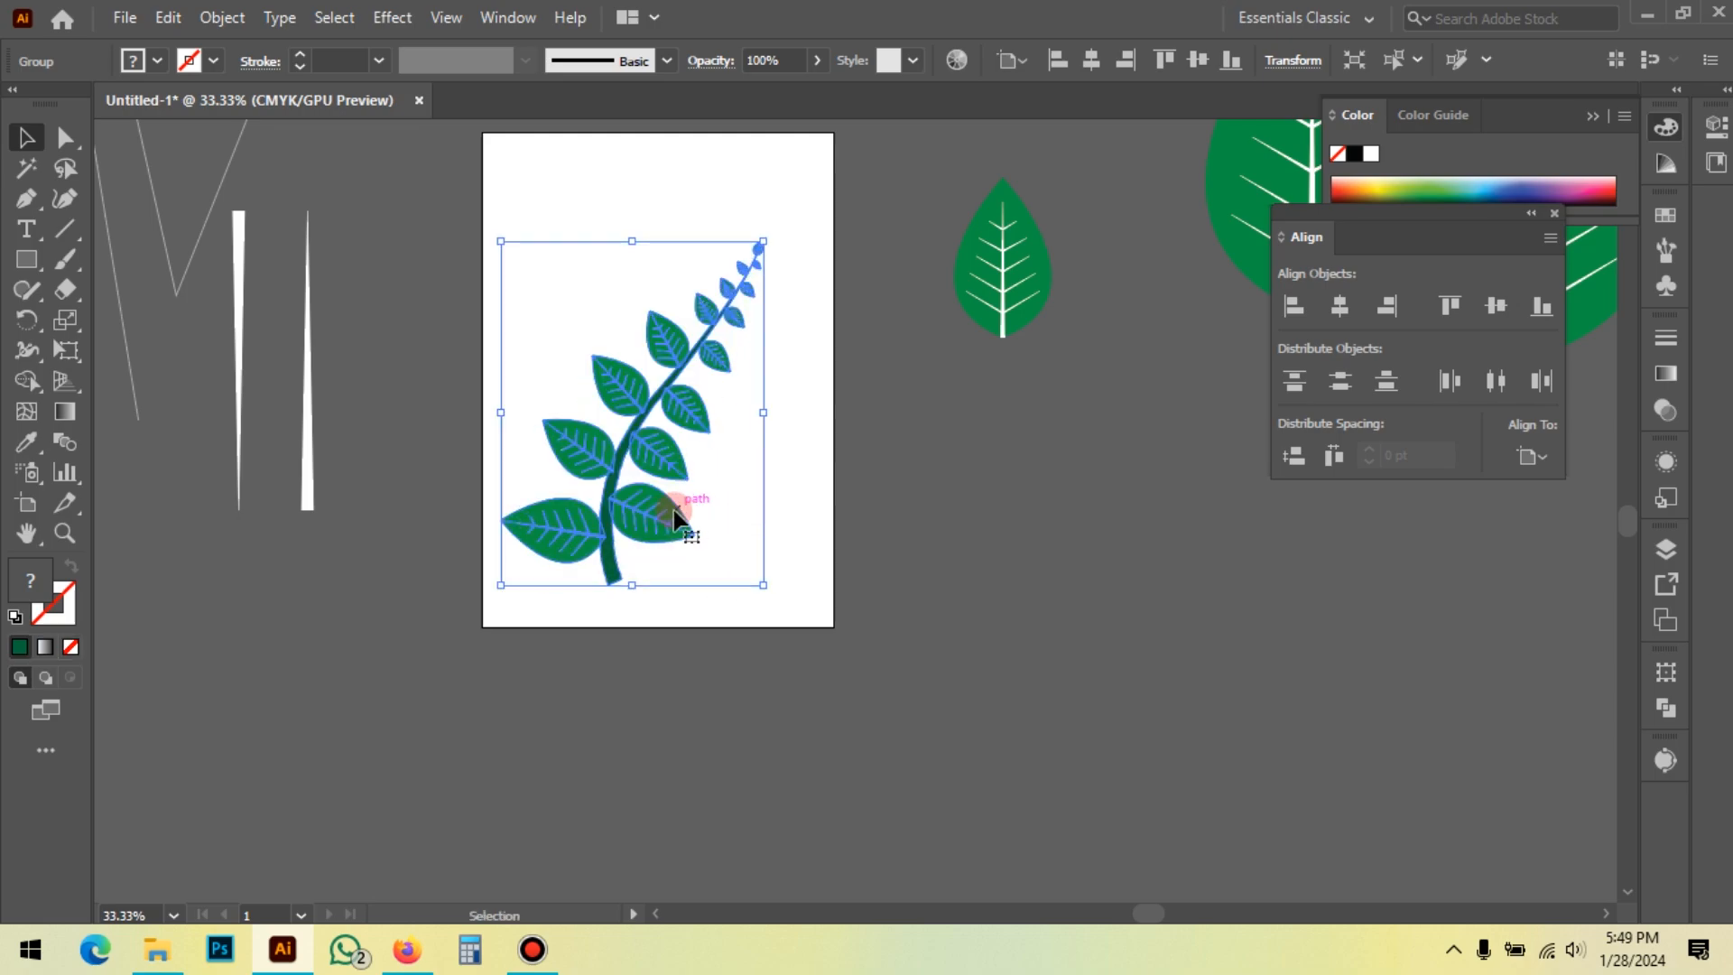
left_click(725, 447)
left_click_drag(707, 422, 704, 417)
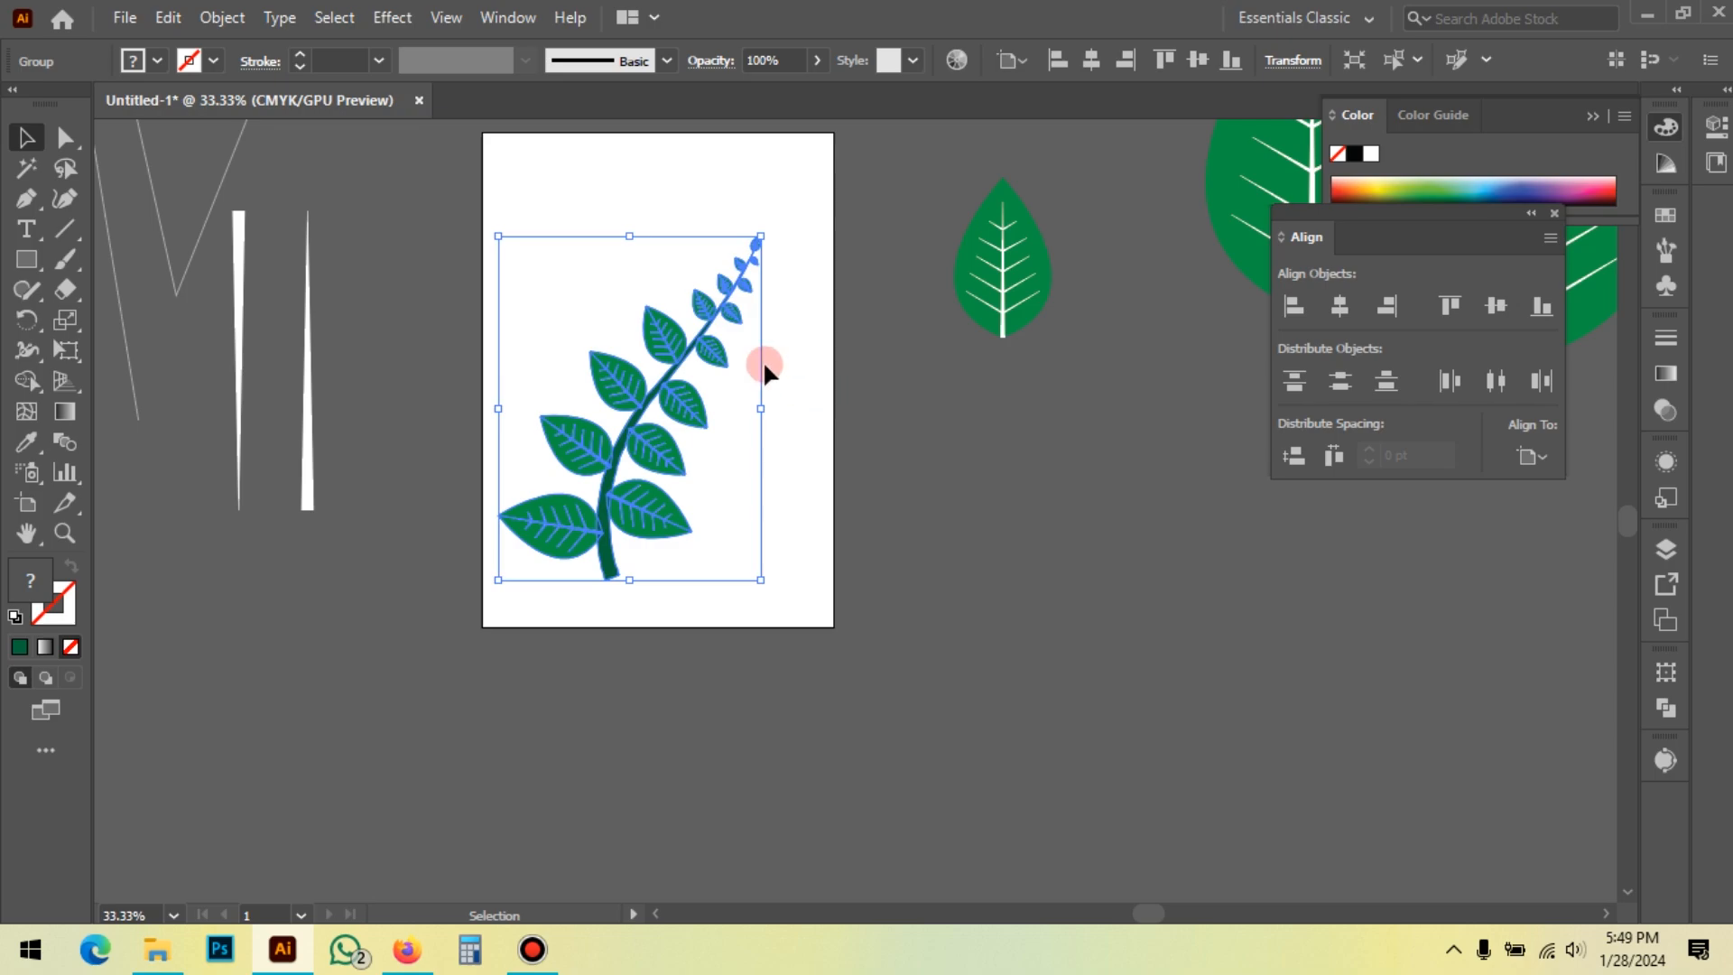
right_click(667, 269)
left_click(887, 480)
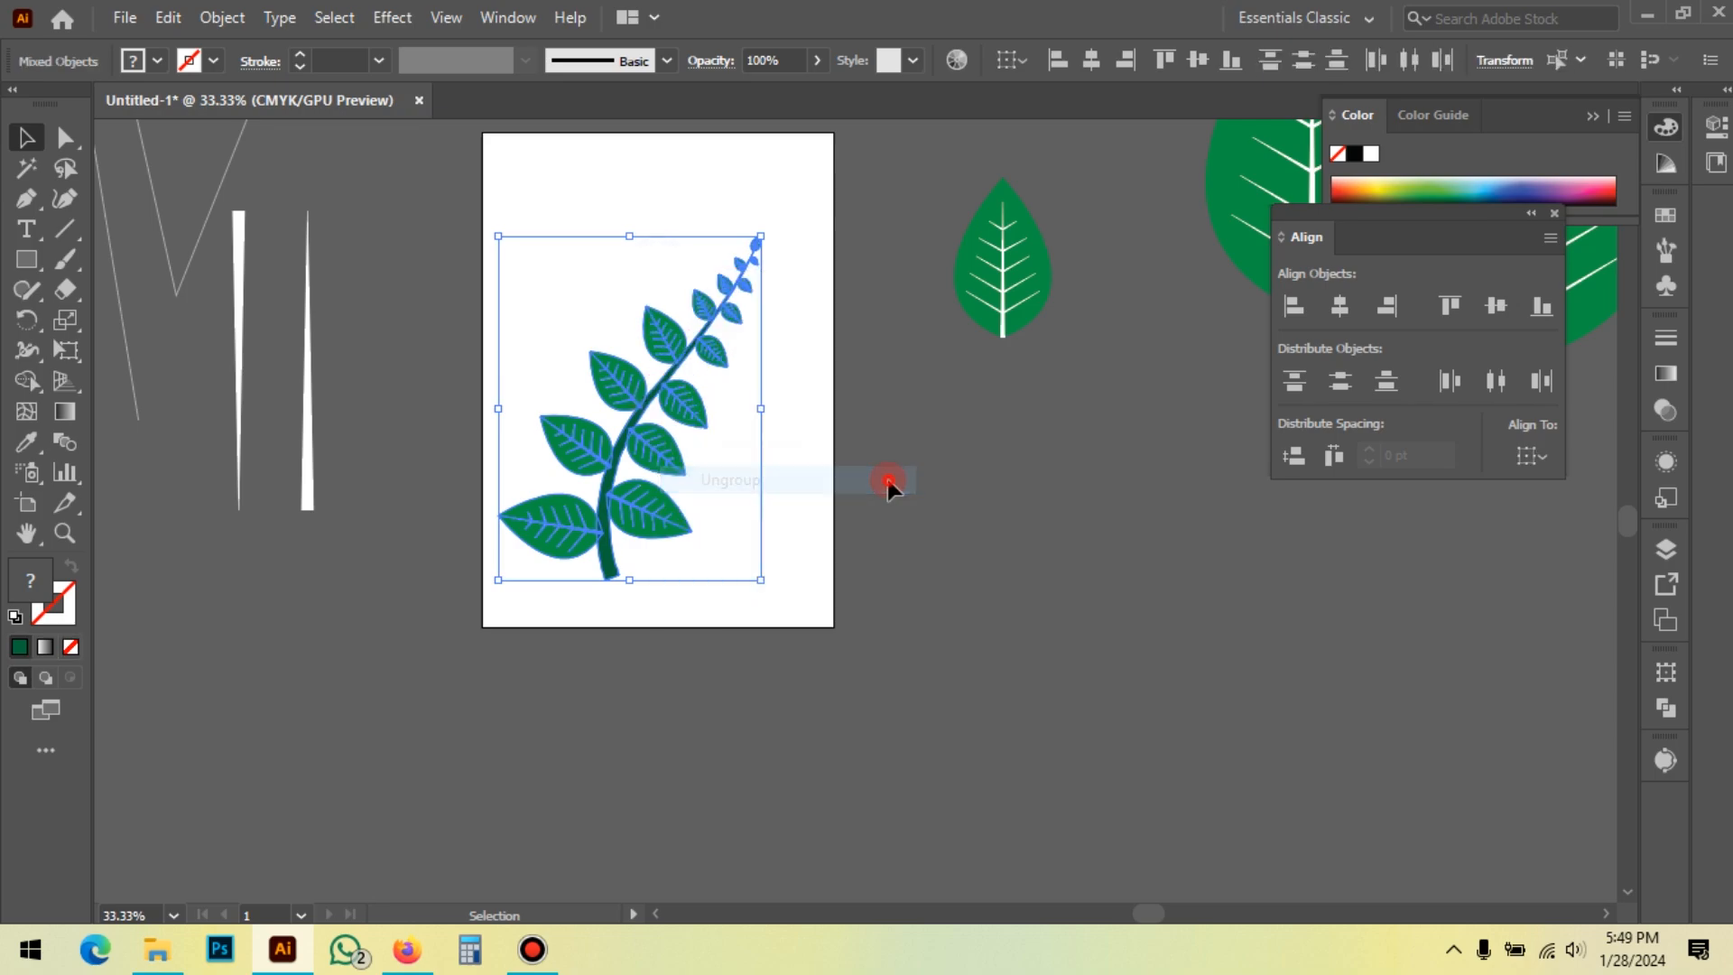
Step: Try moving individual leaves of the ungrouped branch away from the stem, and undo the moves
left_click(887, 481)
left_click_drag(667, 437, 807, 454)
left_click_drag(716, 349, 807, 385)
key("ctrl+z")
key("ctrl+z")
key("ctrl+z")
left_click(993, 532)
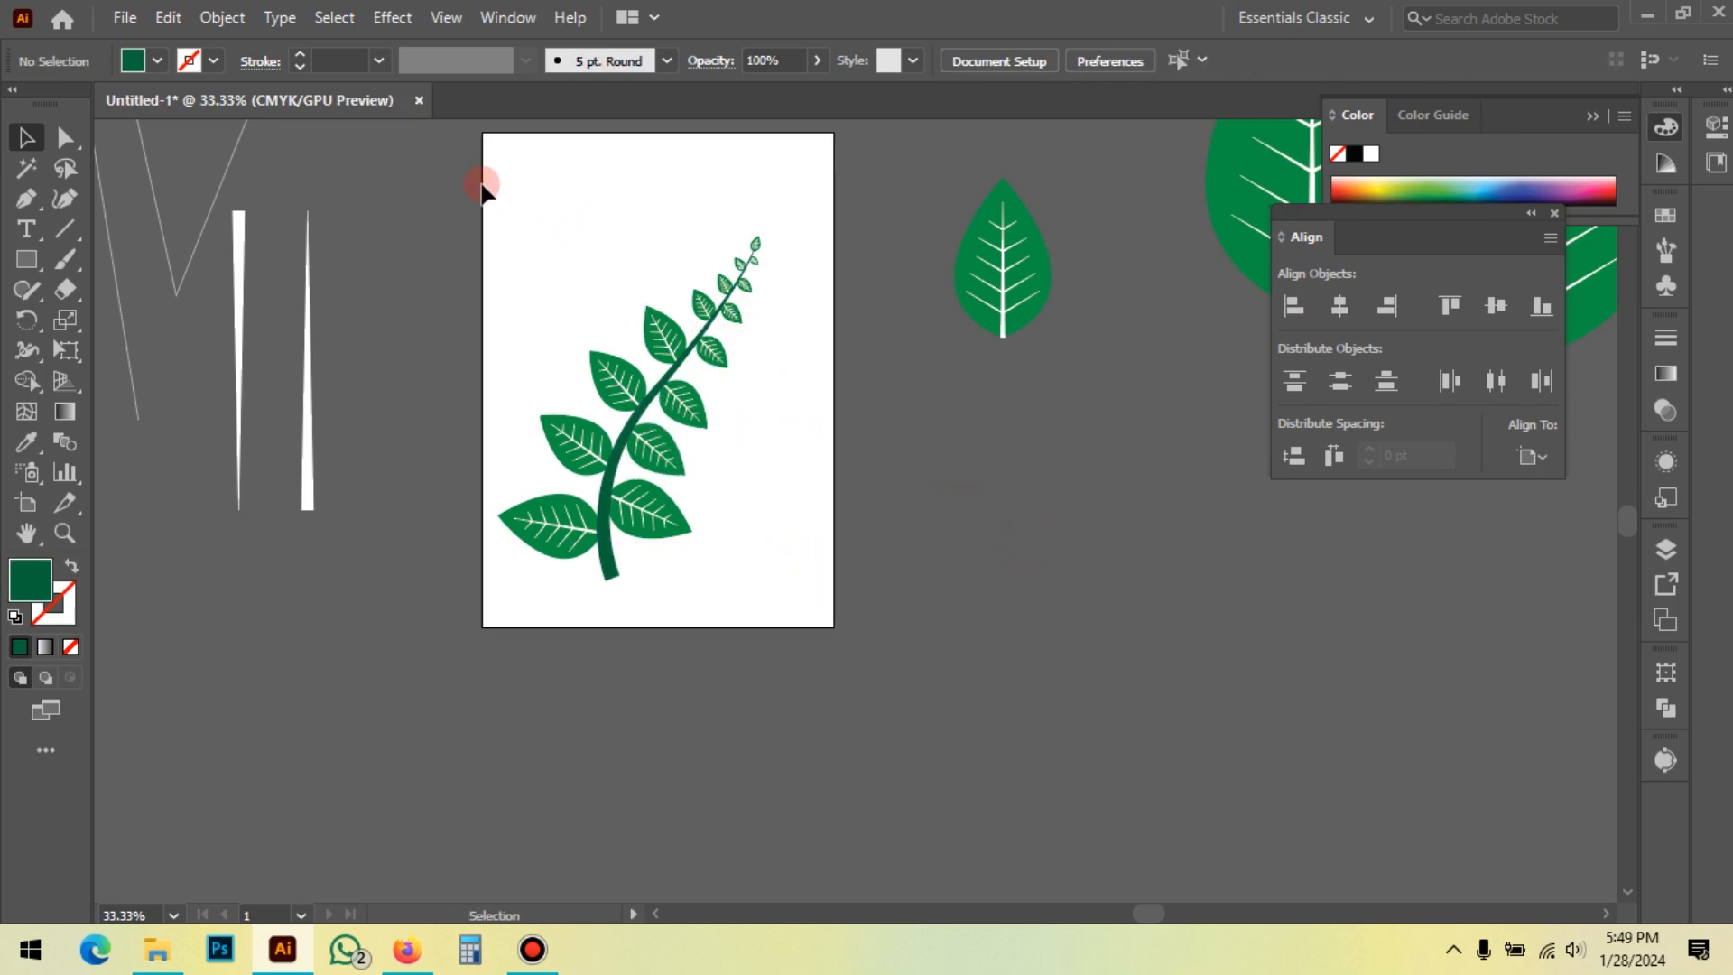
Step: Select the stem with all its leaves and group them into one branch
left_click_drag(483, 187, 925, 675)
right_click(844, 335)
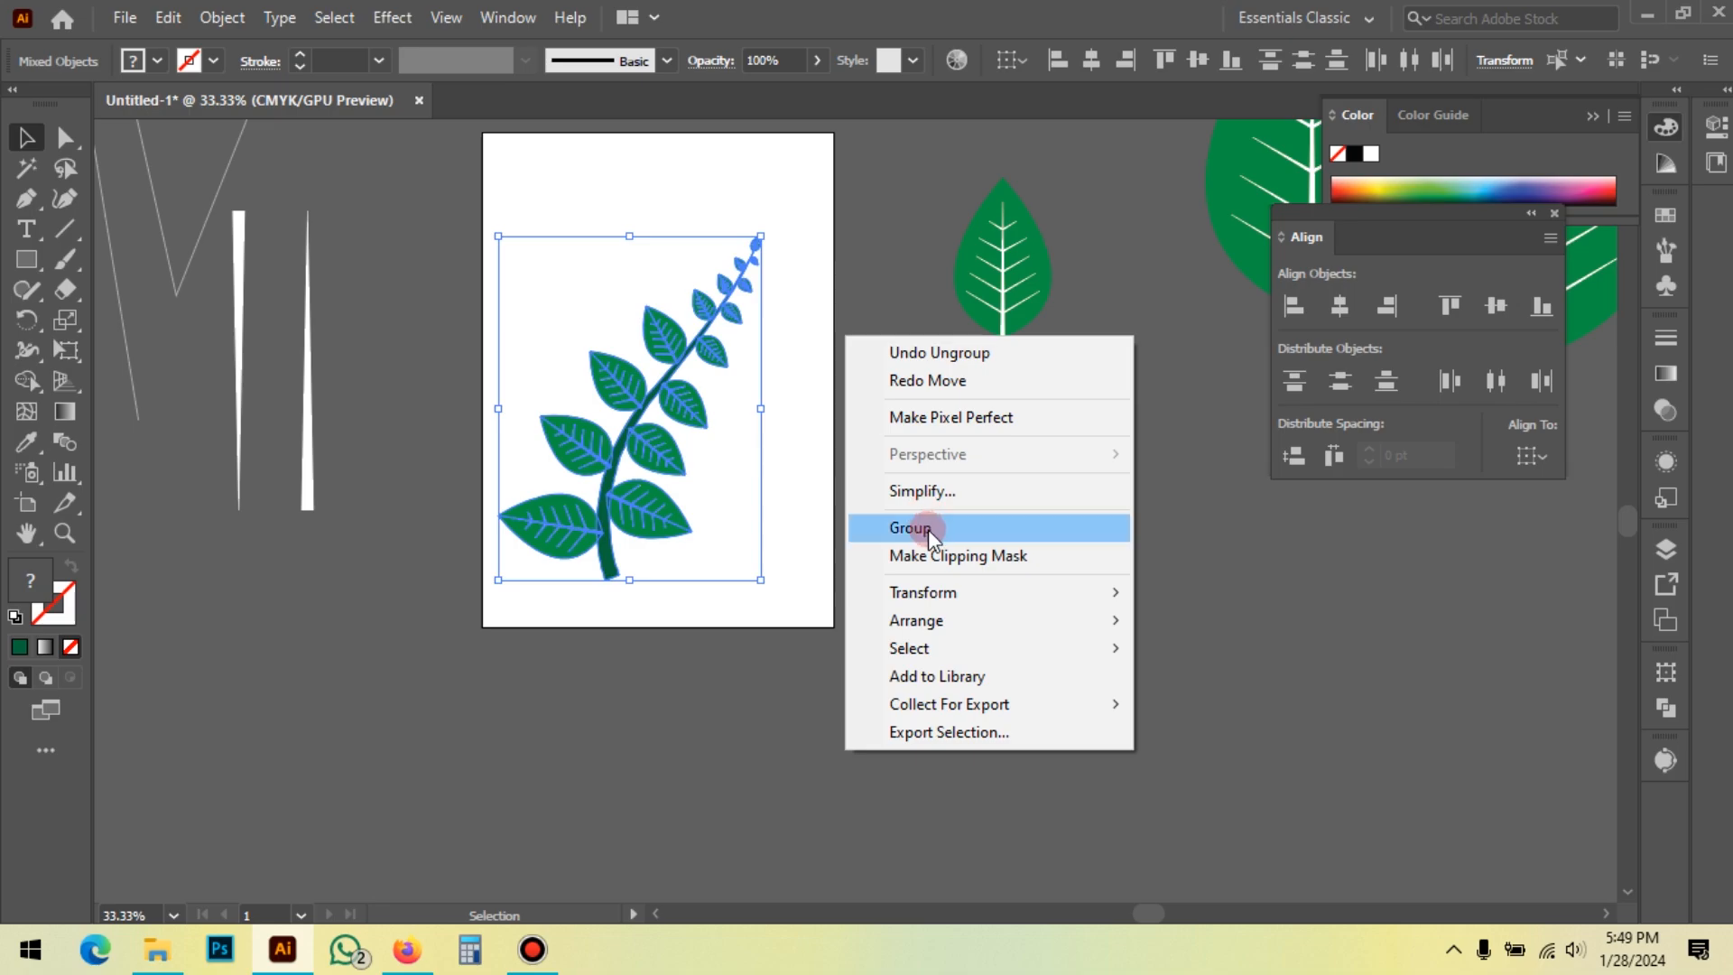
left_click(928, 529)
left_click(917, 447)
Step: Move the grouped branch up and to the right so it sits near the middle of the artboard
left_click_drag(917, 448, 886, 517)
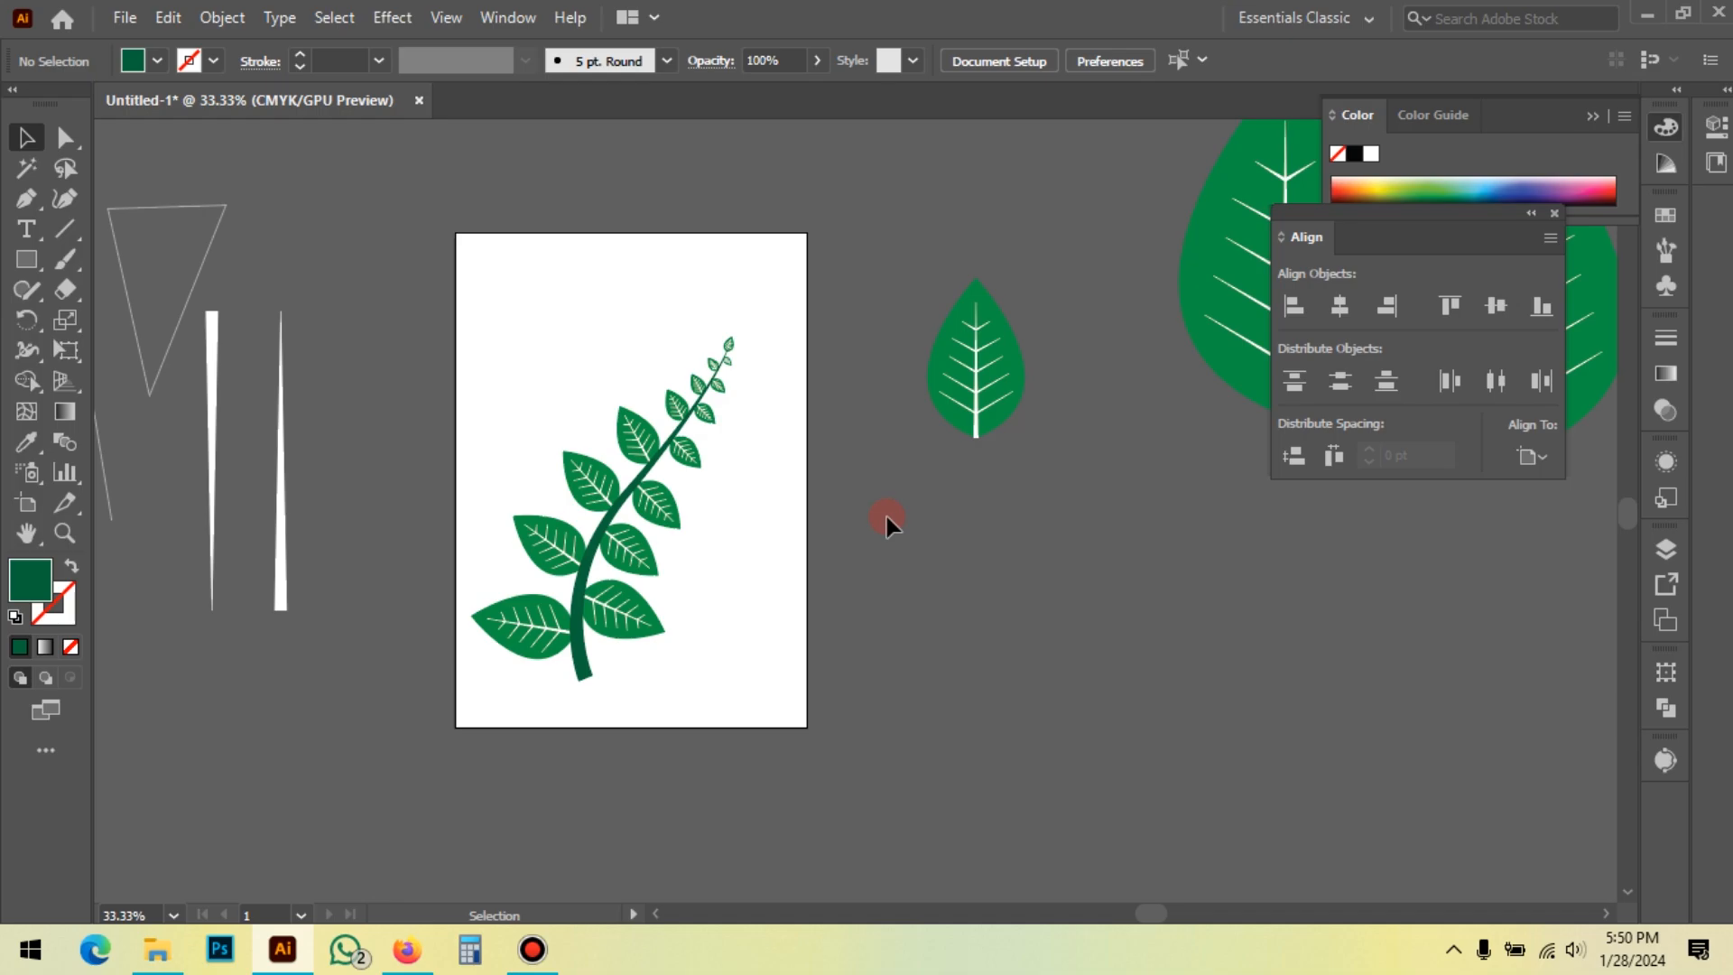
left_click_drag(691, 549, 737, 470)
left_click(804, 572)
scroll(663, 323, "right", 3)
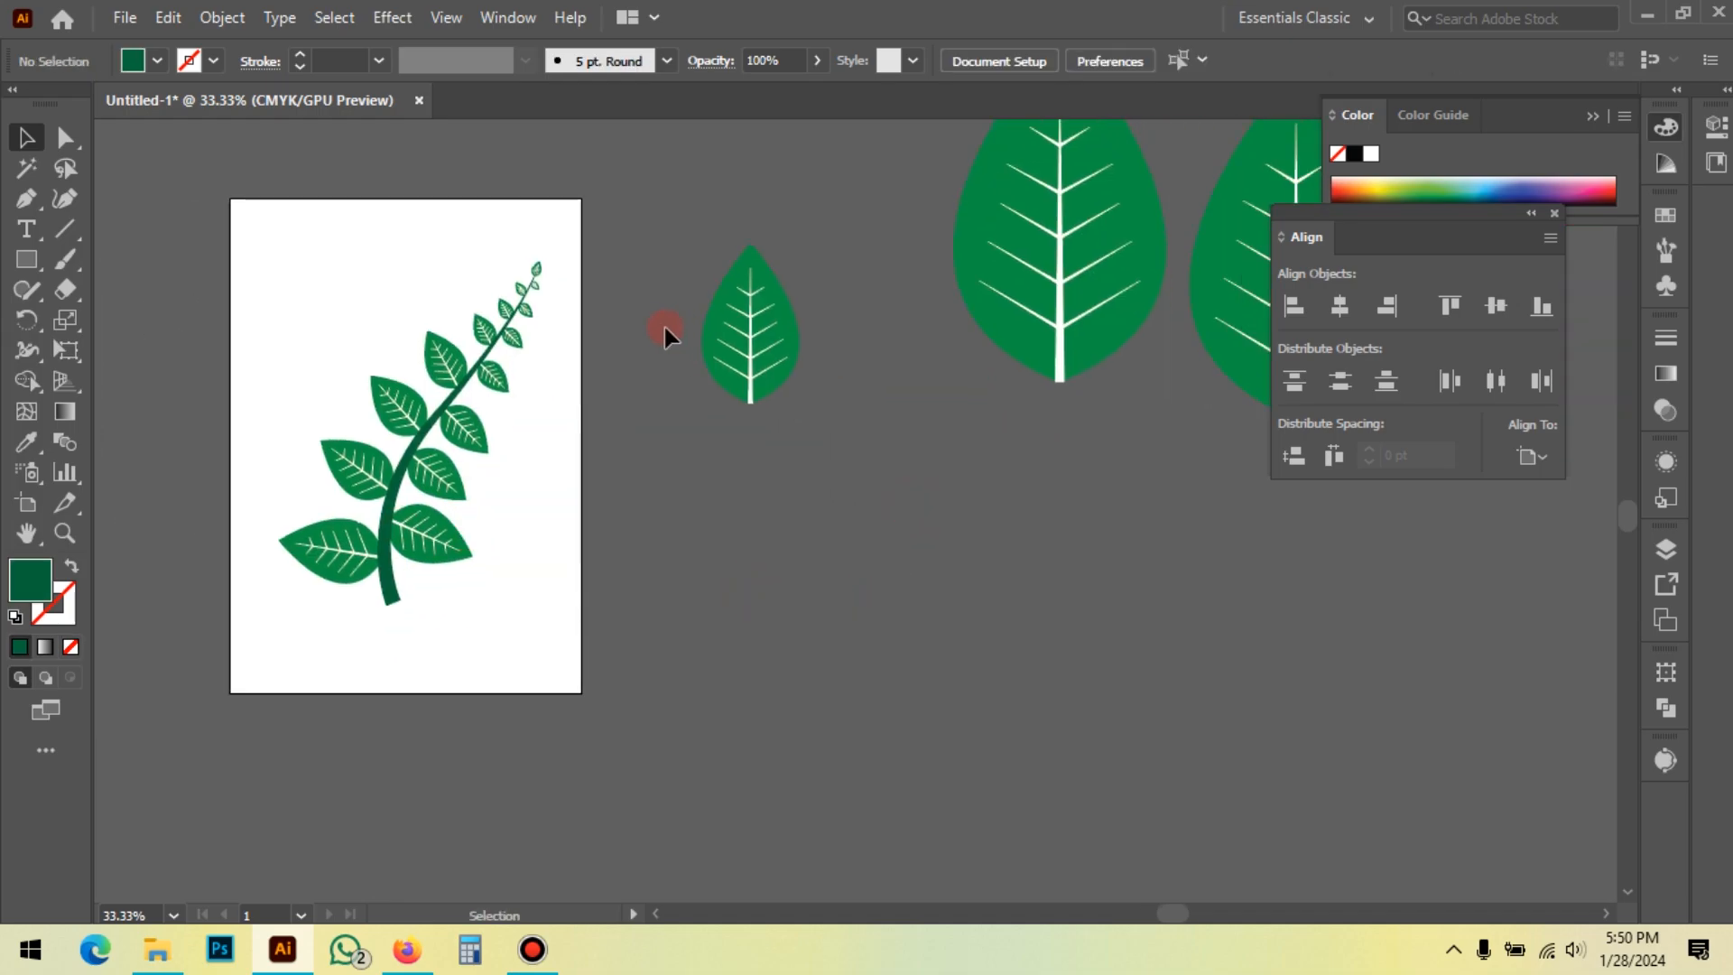
Step: Move the spare small leaf further from the artboard, just below the large leaves, and leave nothing selected
left_click_drag(752, 329, 1124, 439)
left_click(689, 383)
left_click(459, 442)
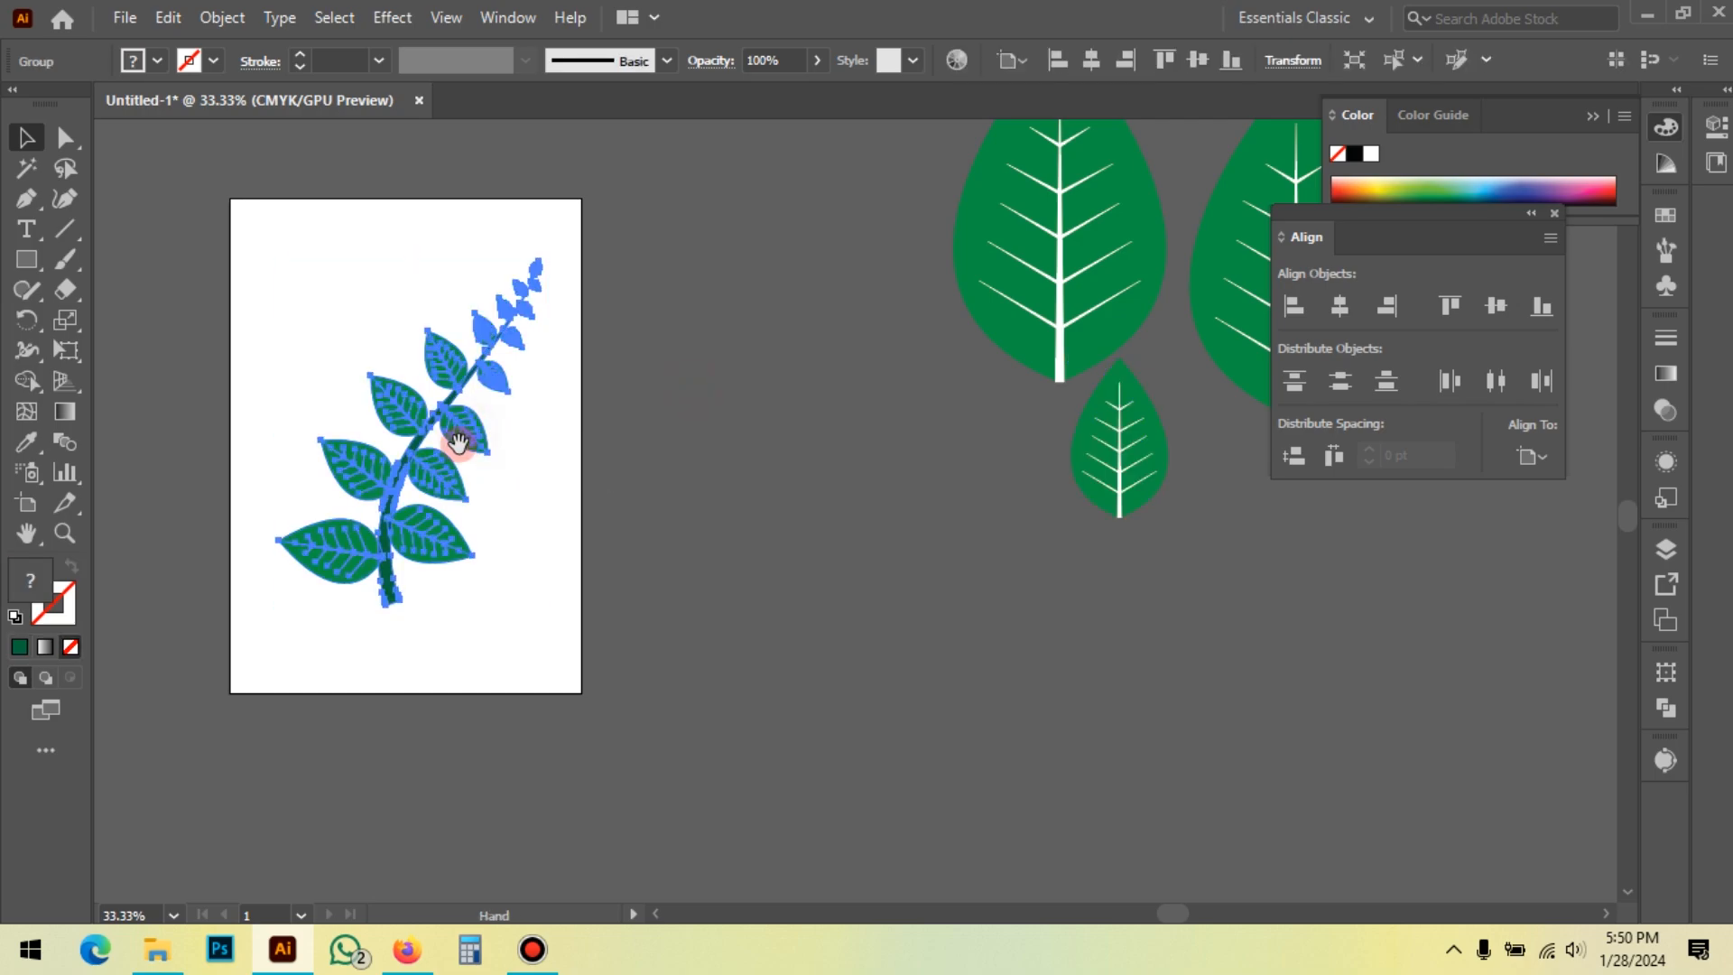
left_click_drag(458, 443, 564, 442)
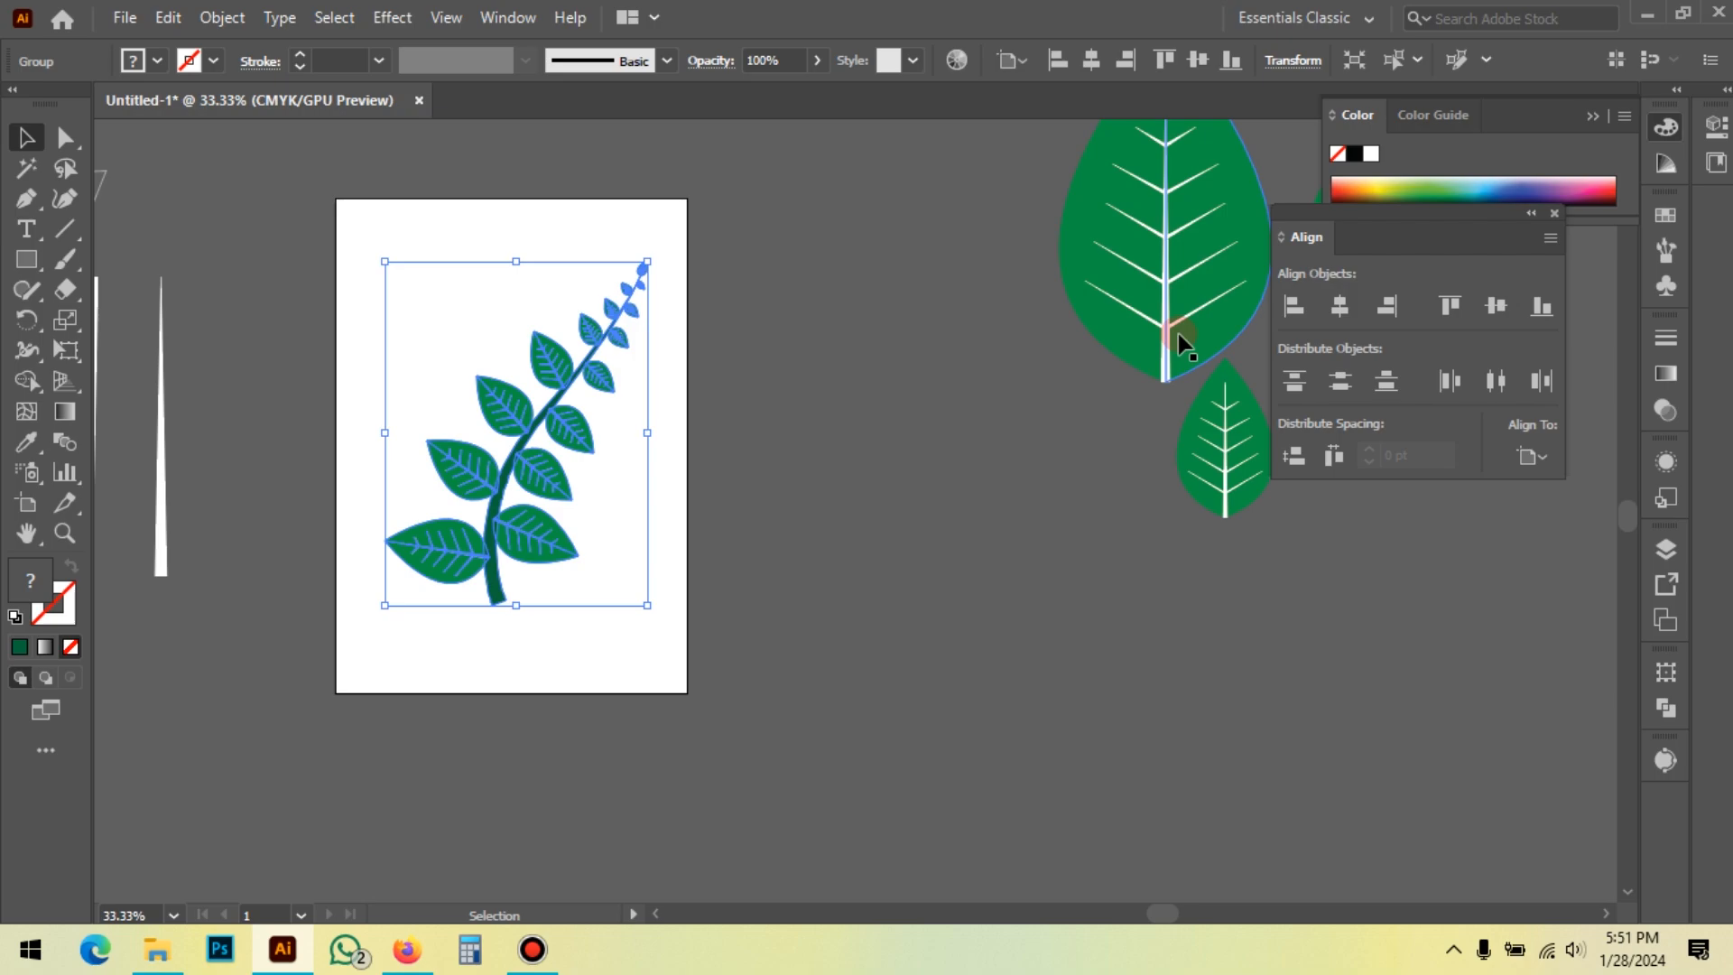
left_click(1002, 318)
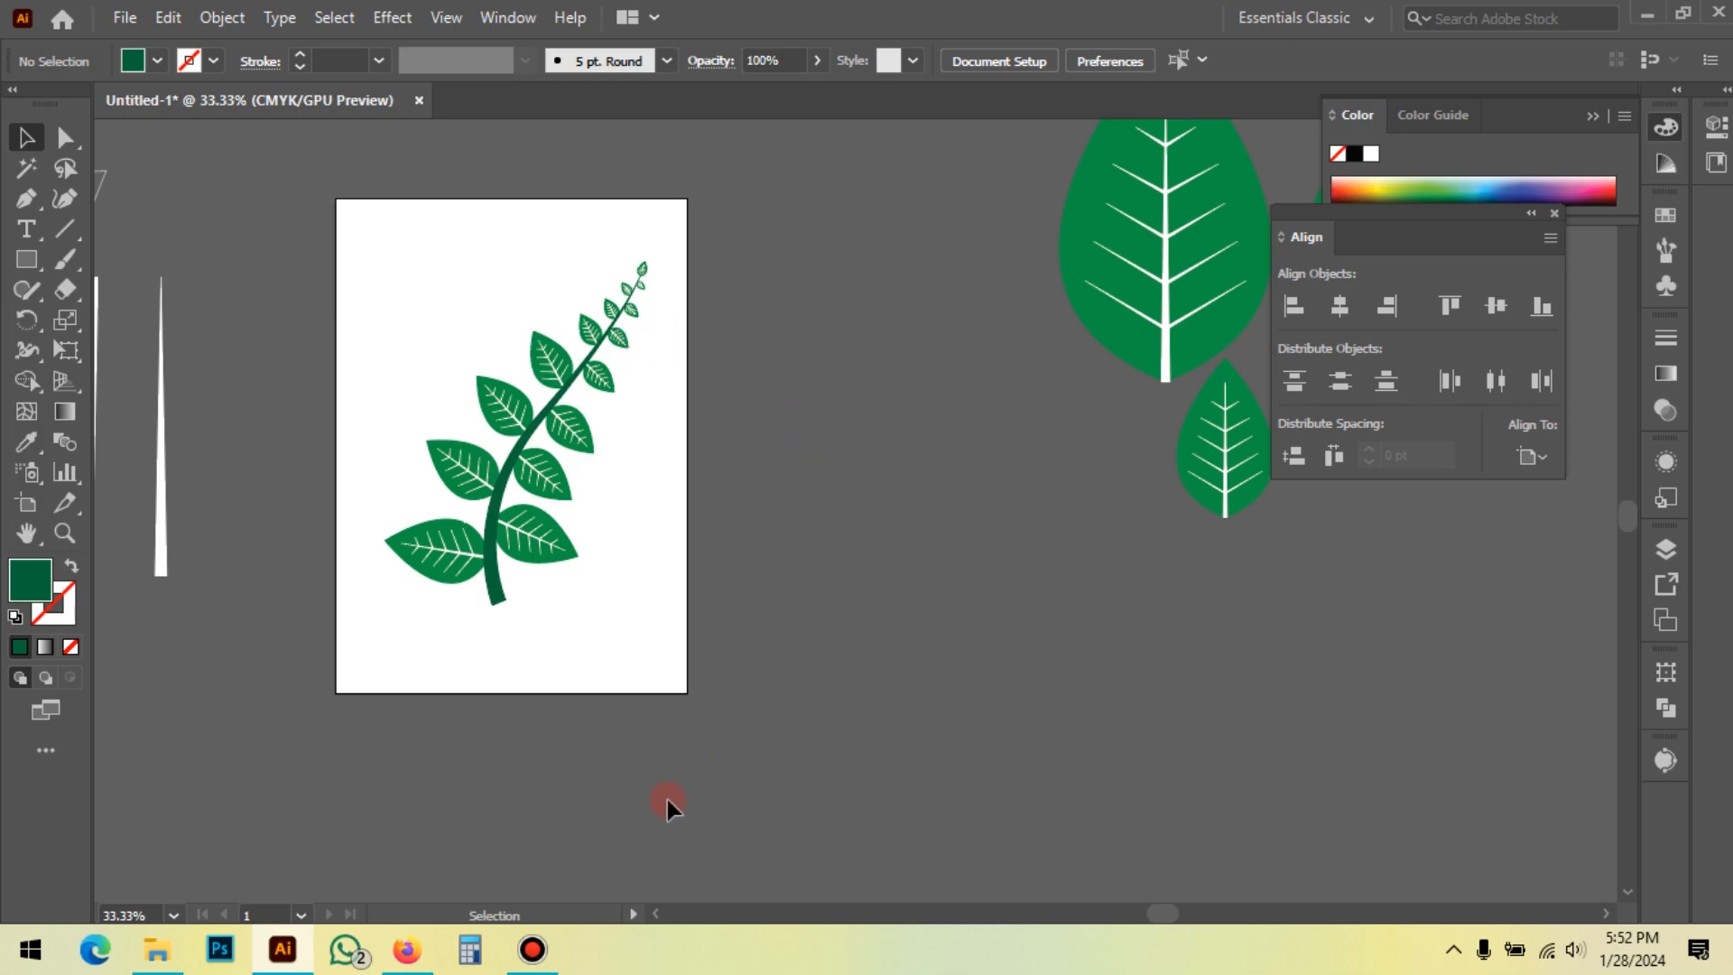
left_click(532, 947)
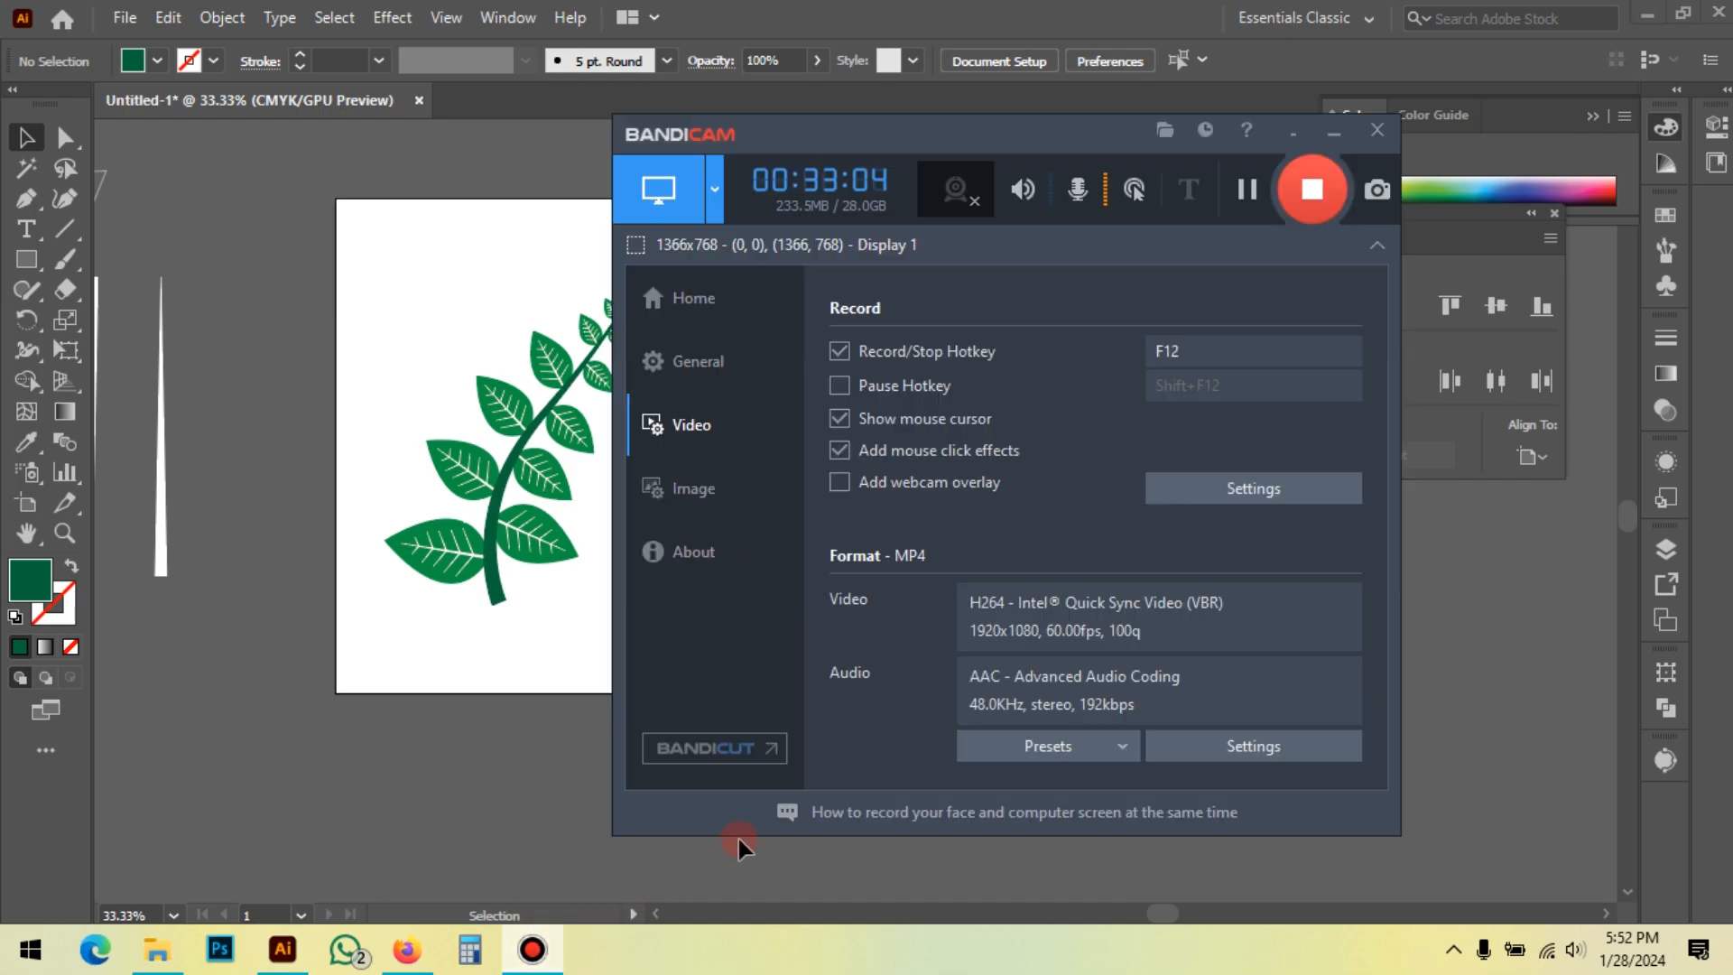